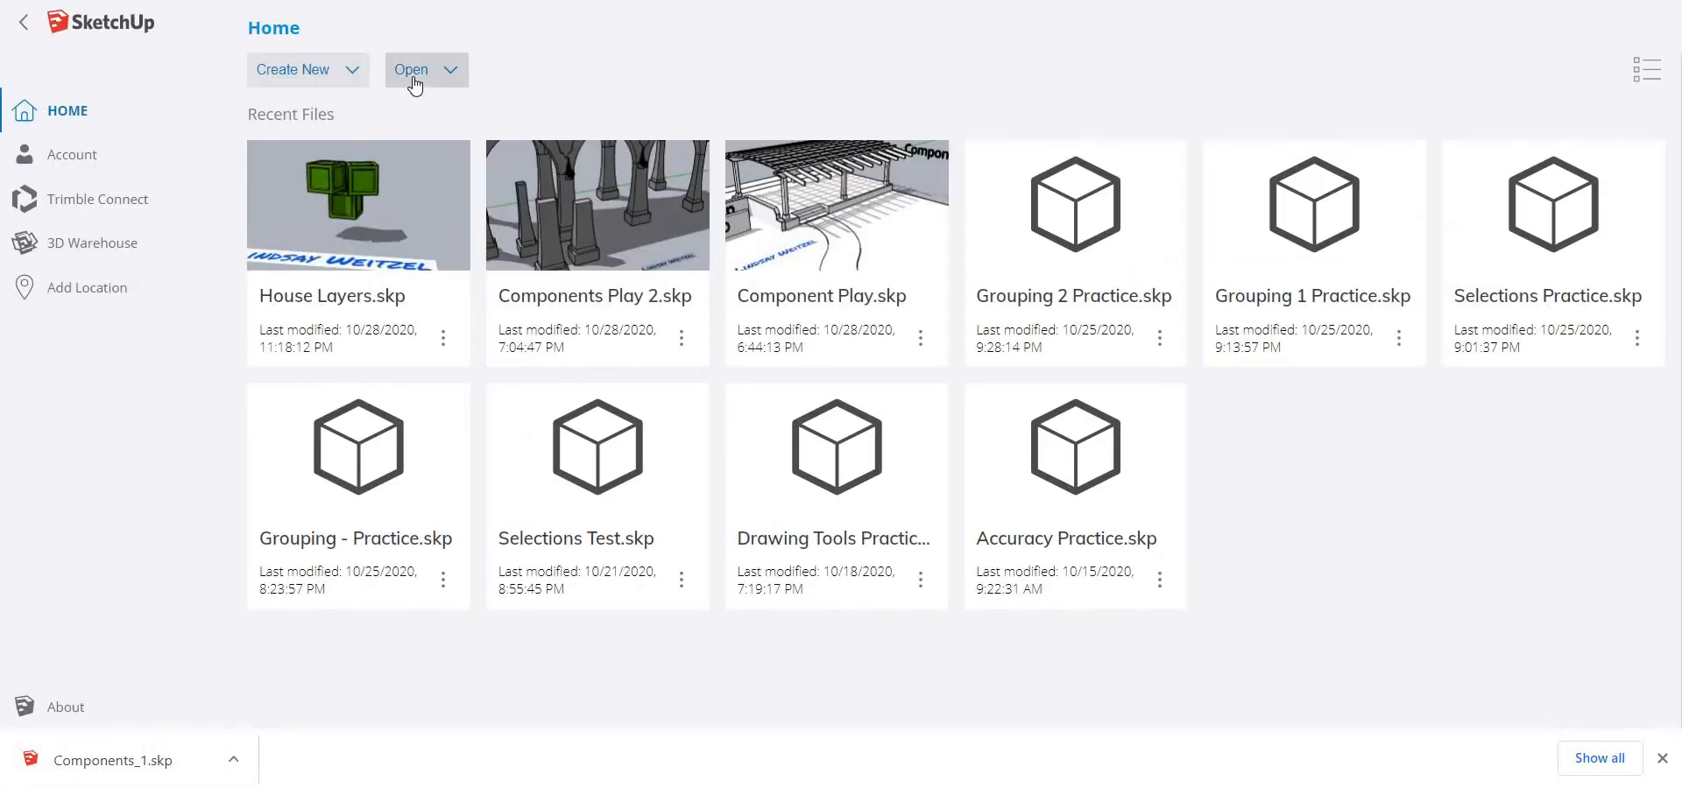
Open the Components_1 SketchUp file from the computer's Downloads folder
click(414, 84)
click(440, 120)
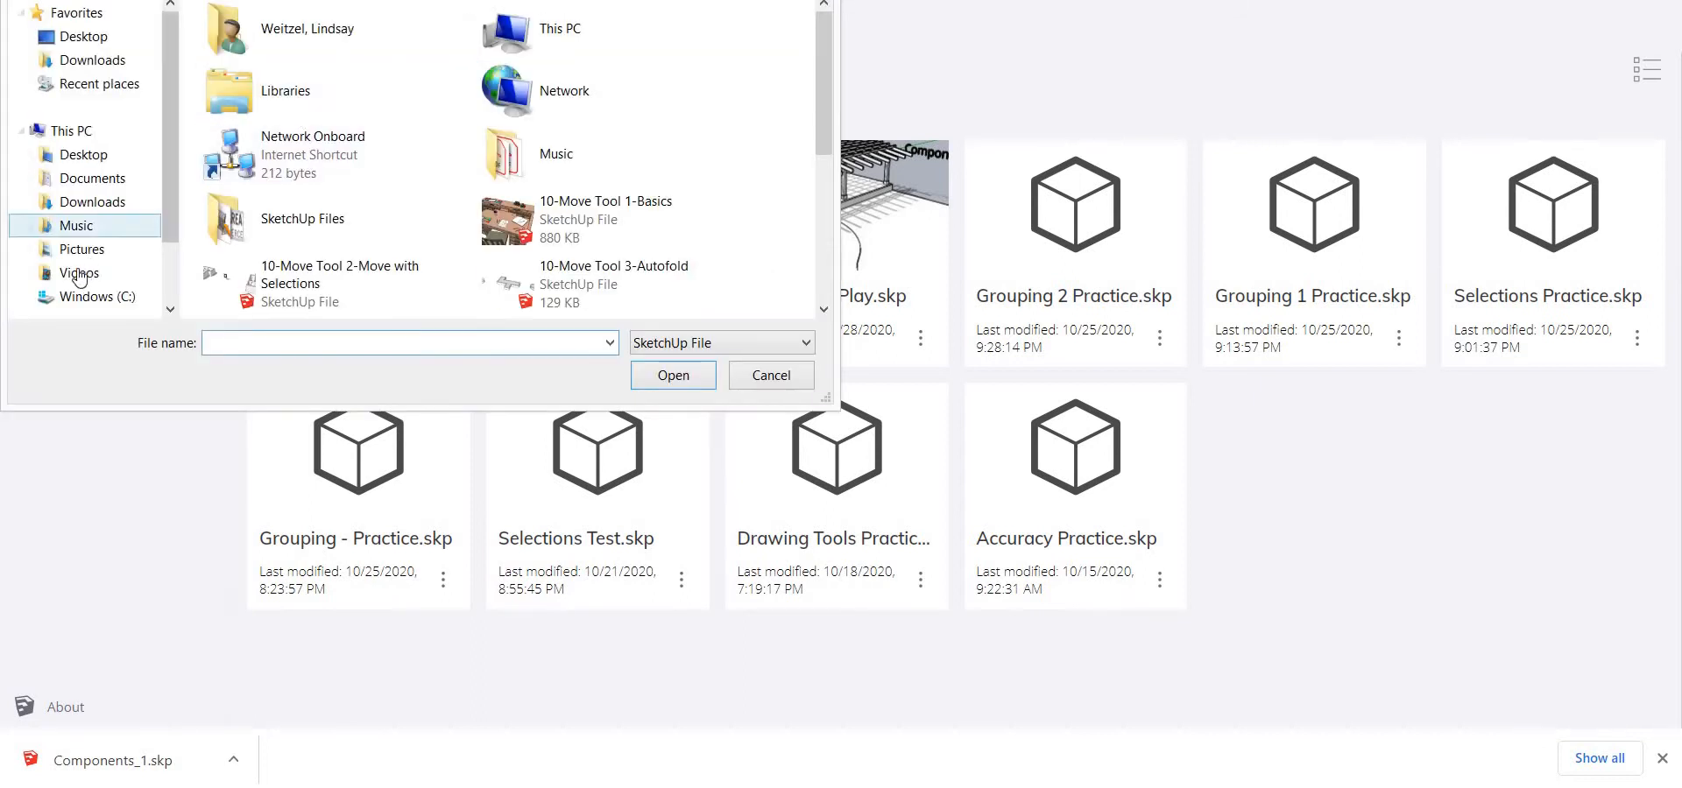
click(81, 207)
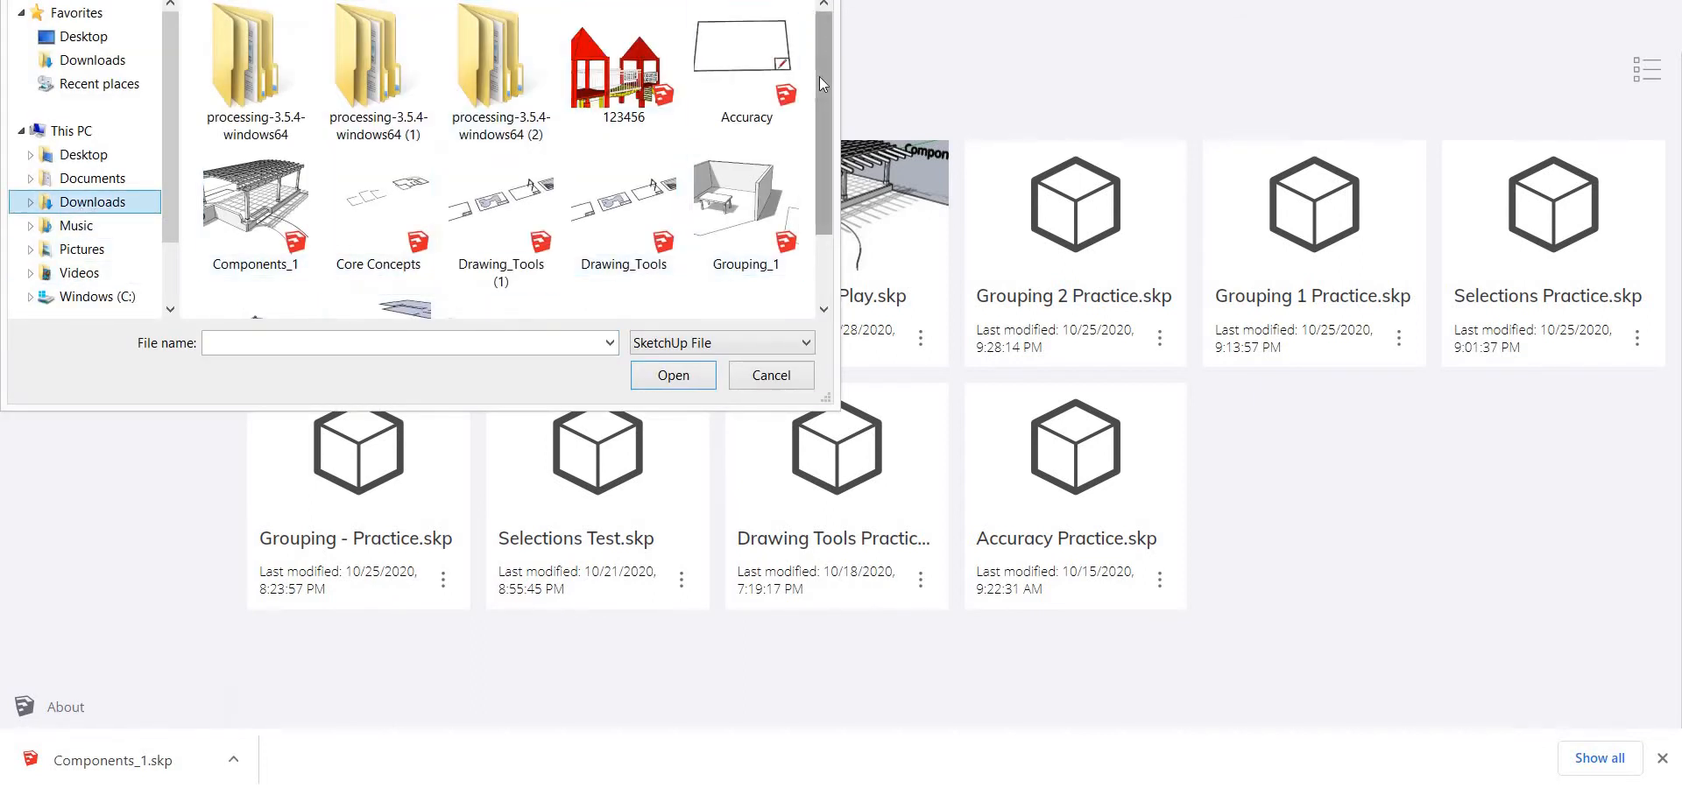
drag(818, 76, 814, 192)
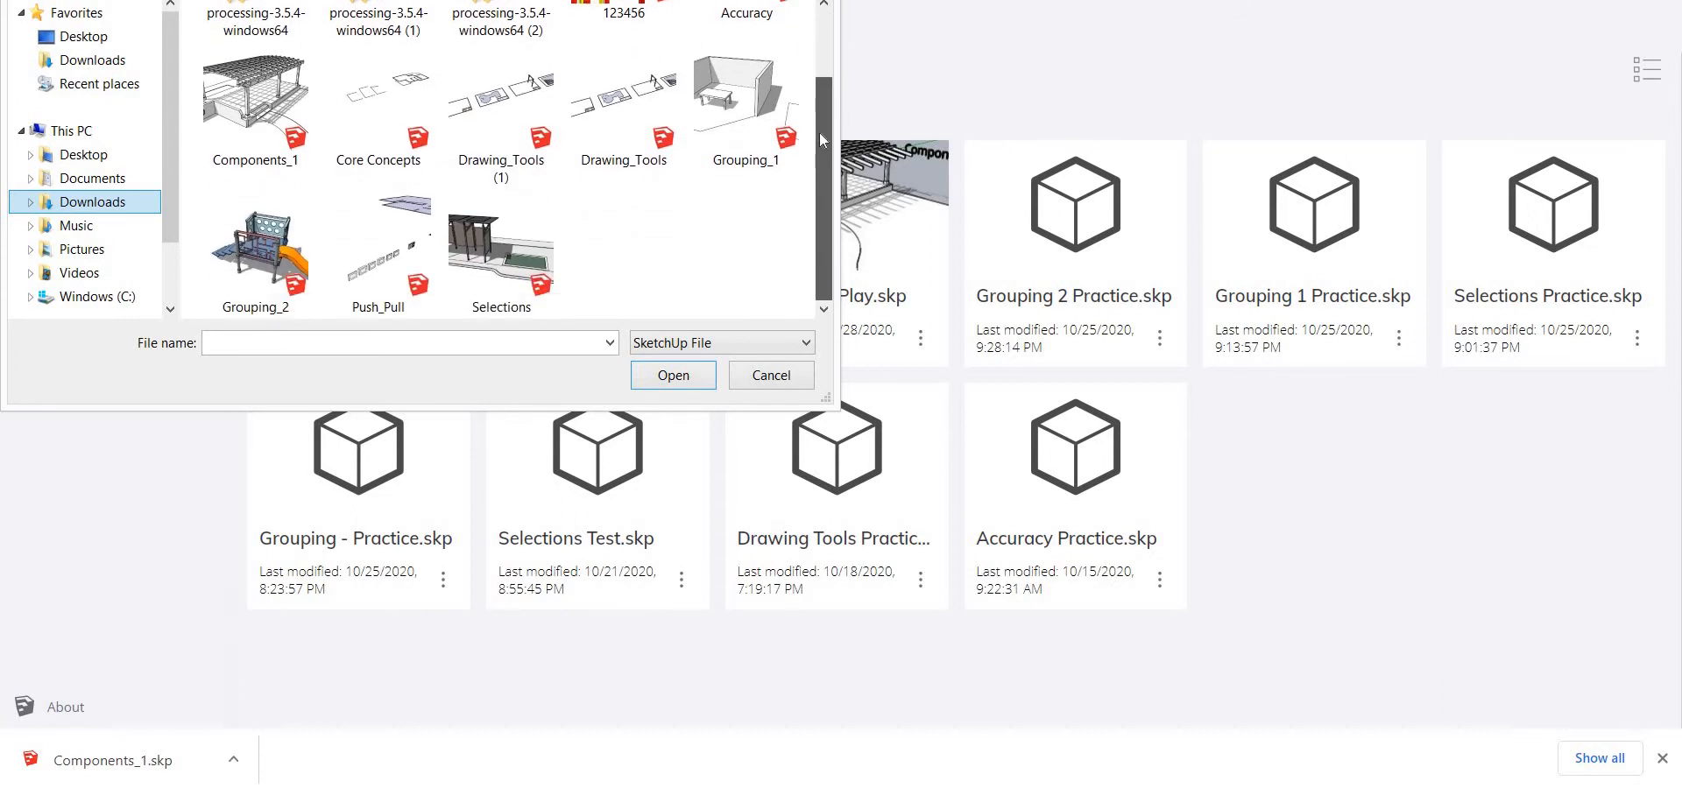
drag(818, 133, 827, 80)
click(235, 193)
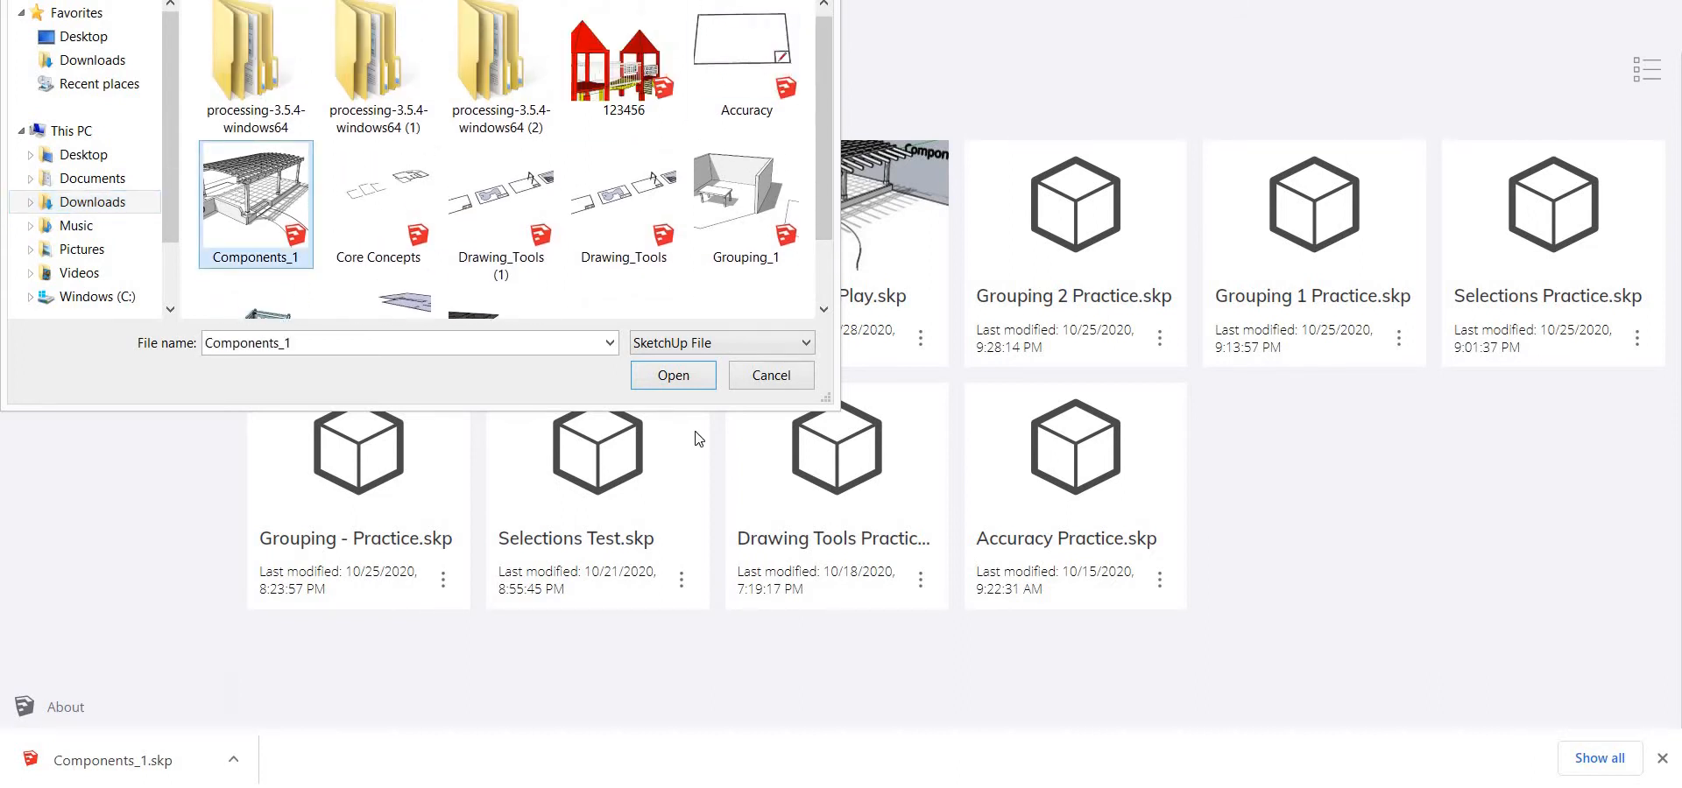
click(674, 375)
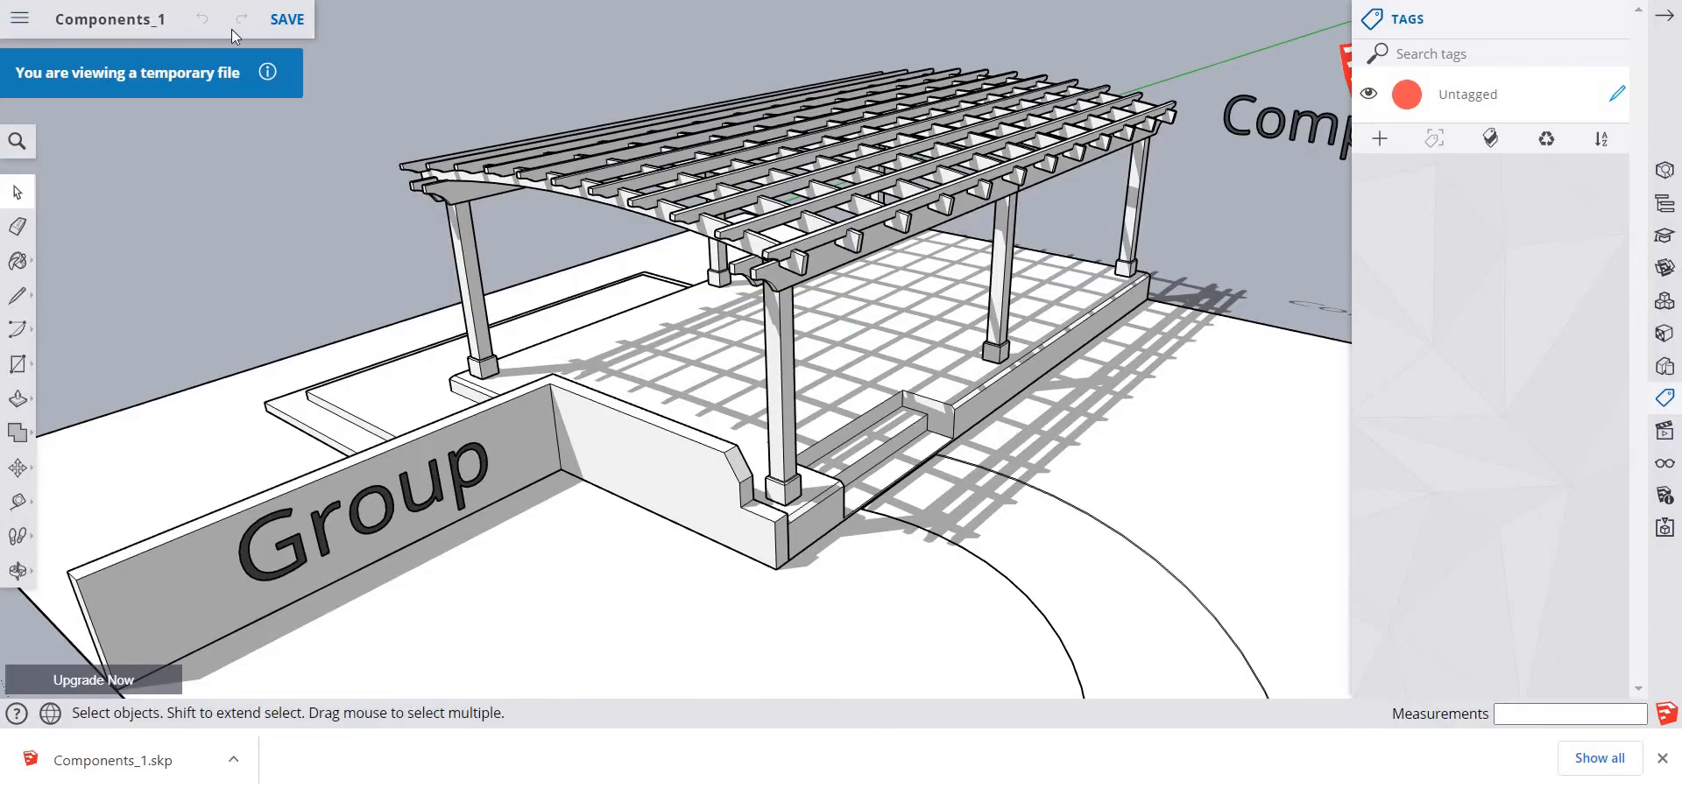
Save the model as "Components 1" in the SketchUp project folder and hide the tag list
click(281, 28)
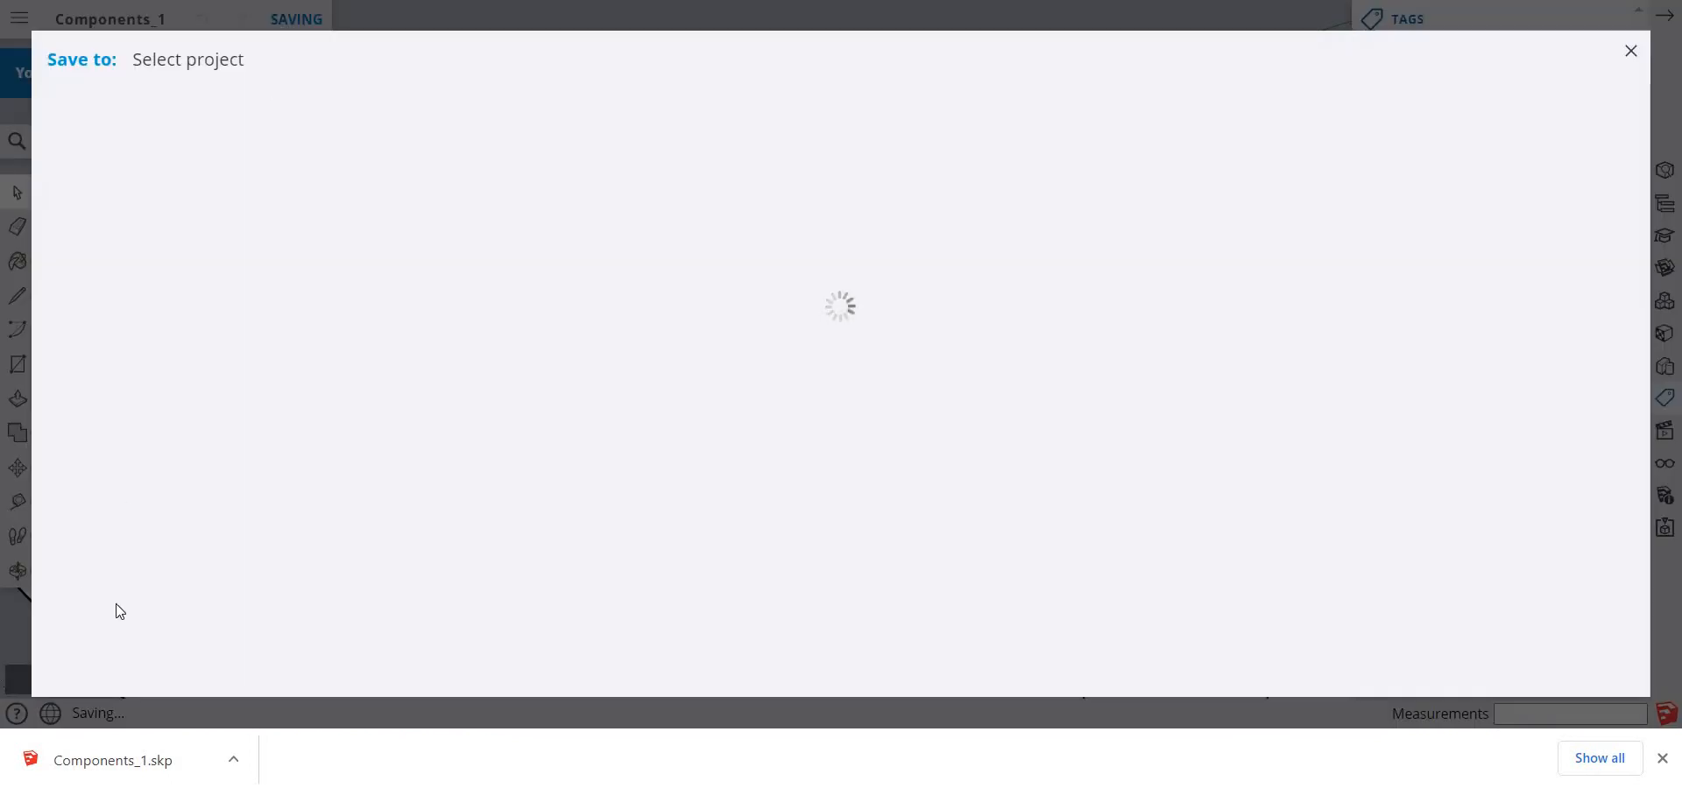
click(145, 300)
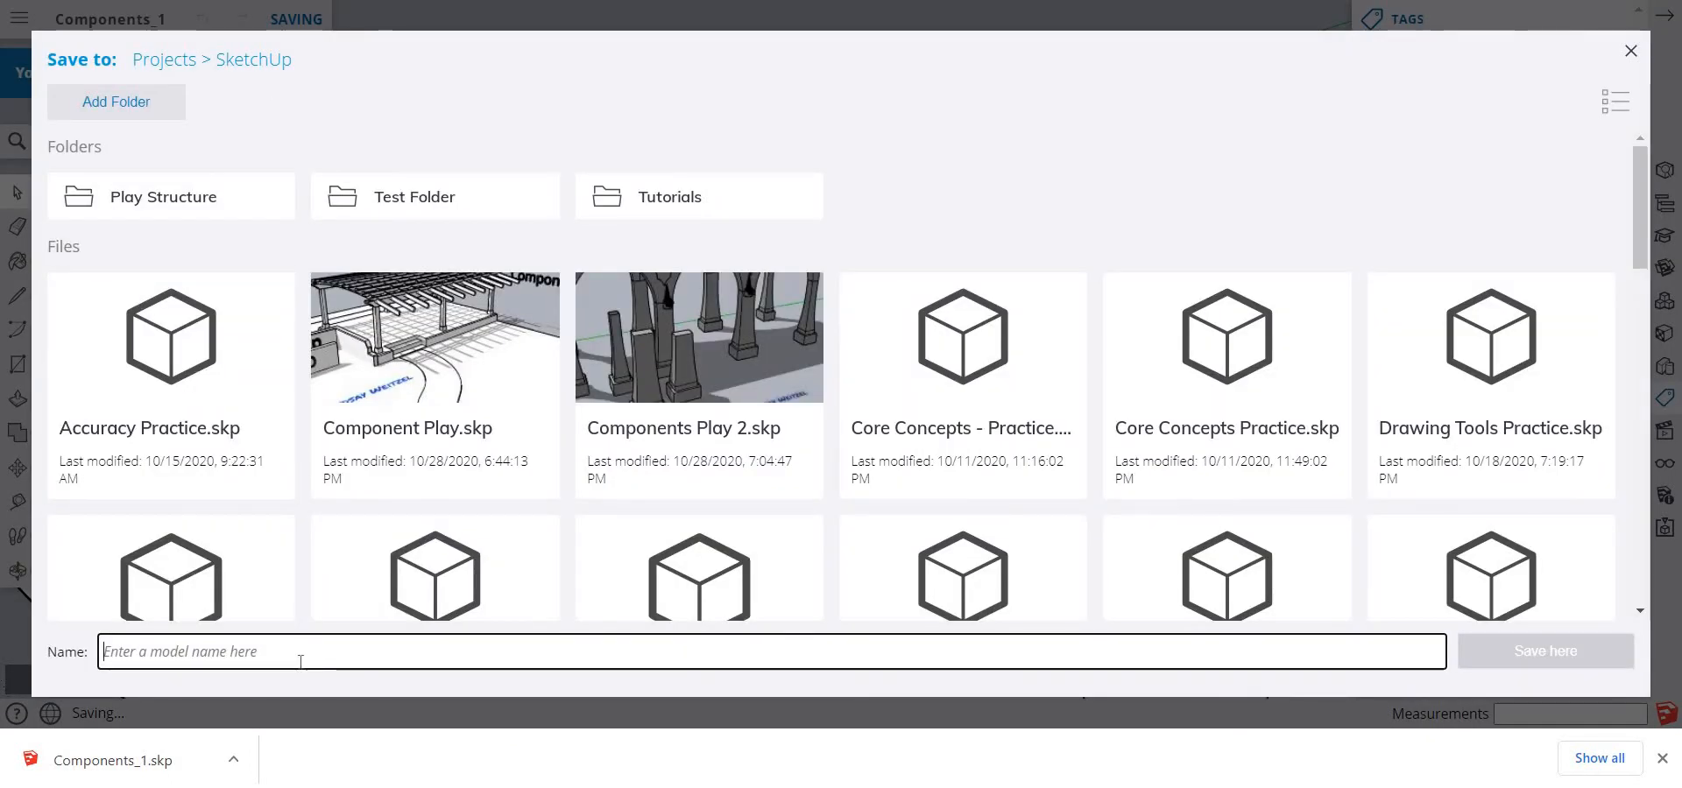
text(Compone)
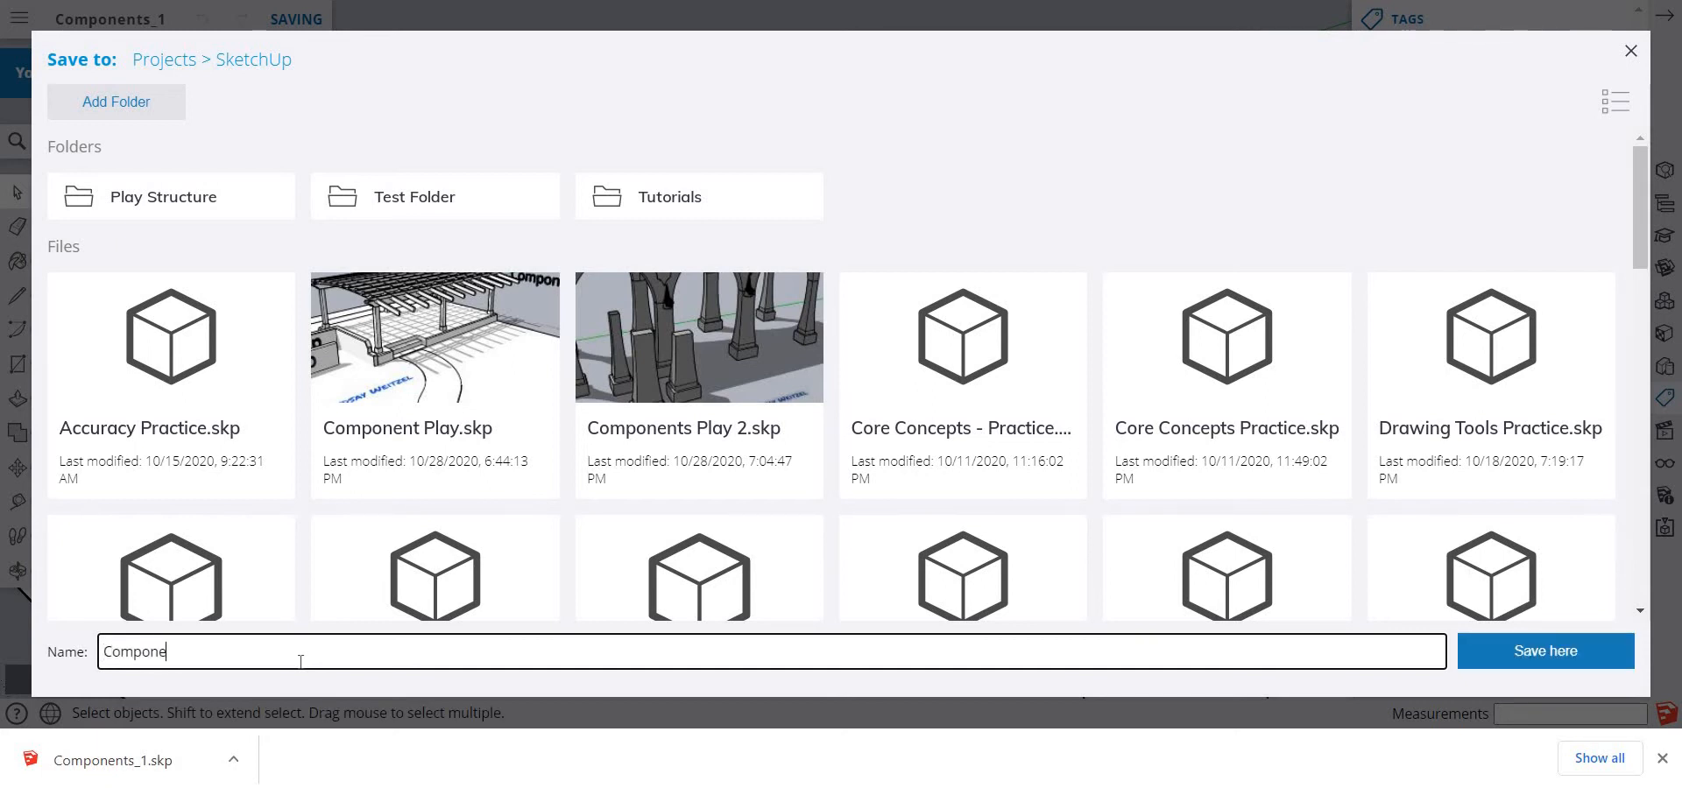
text(nts 1)
key(Return)
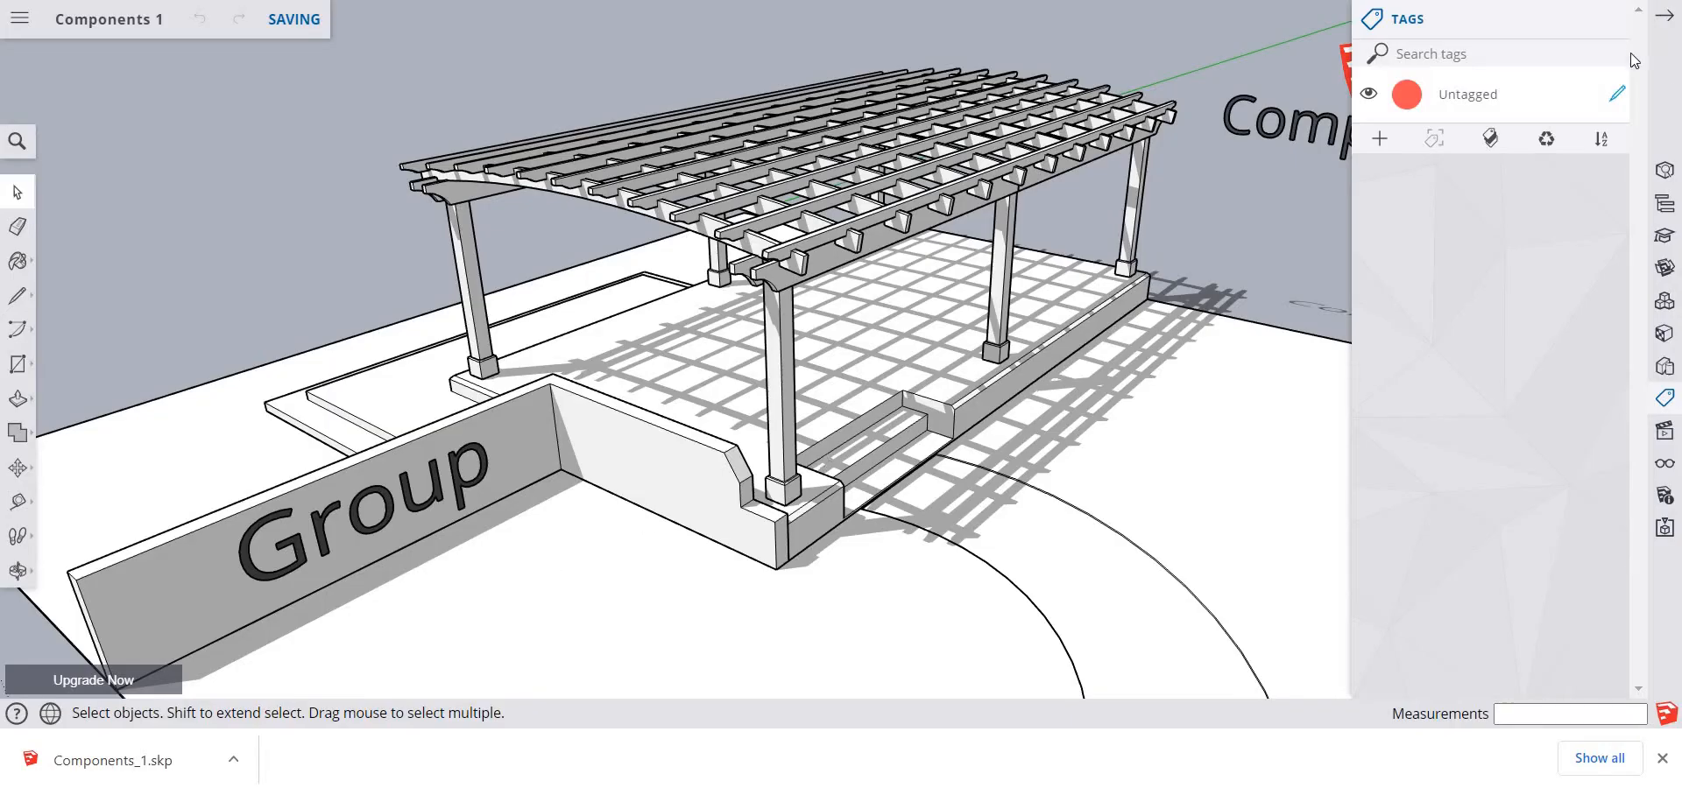
click(1661, 17)
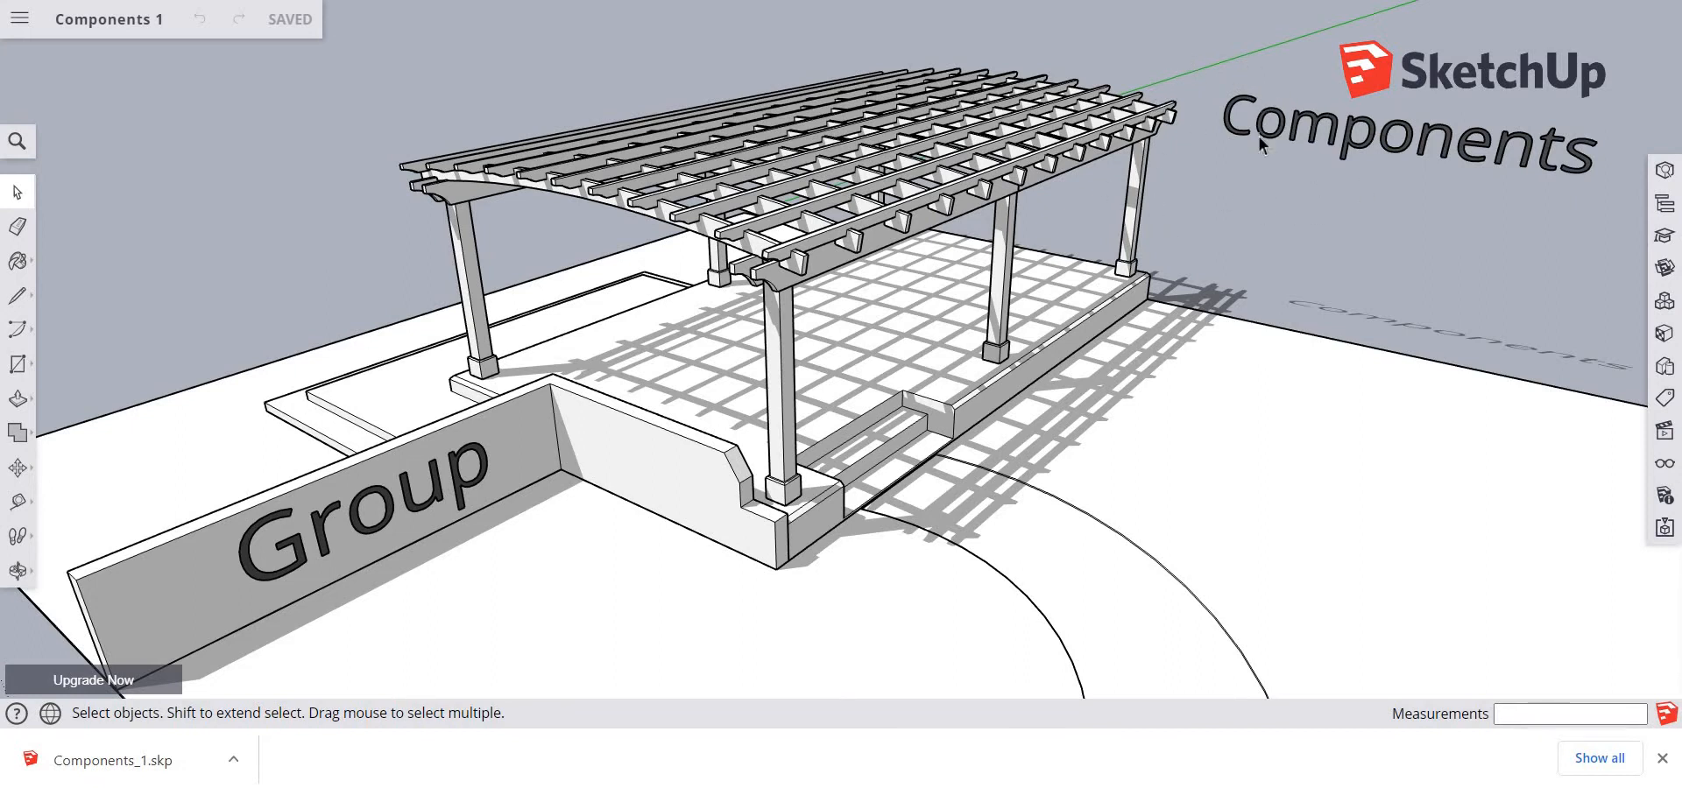
Move the wall group labelled "Group" about 2 1/8" along the red axis
mouse_move(539, 598)
middle_down()
mouse_move(507, 570)
mouse_move(485, 477)
mouse_move(532, 491)
mouse_move(543, 596)
middle_up()
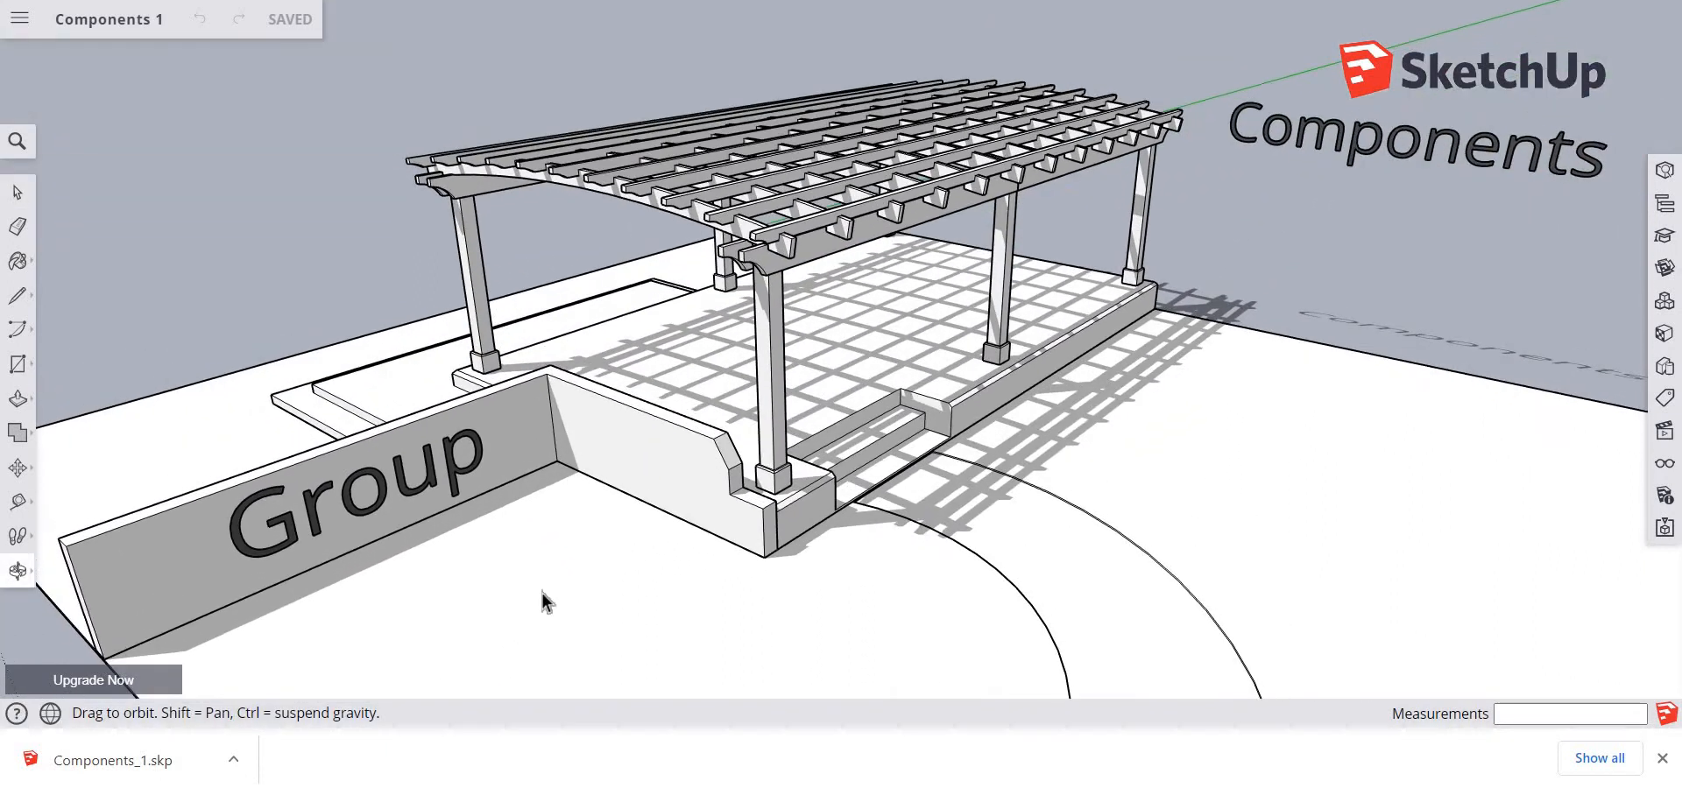
click(384, 523)
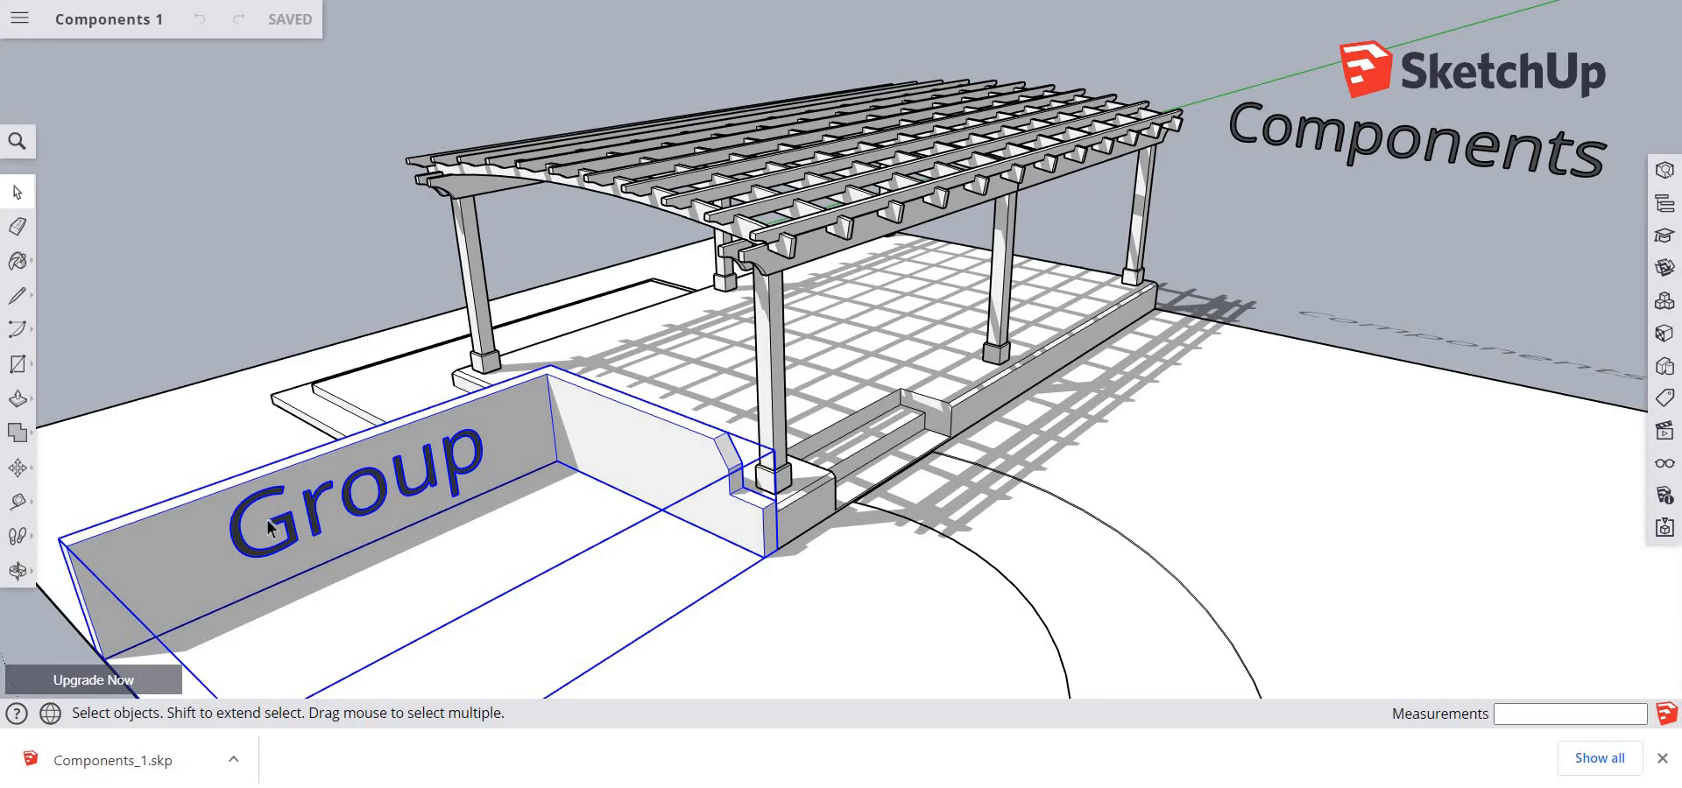
key(m)
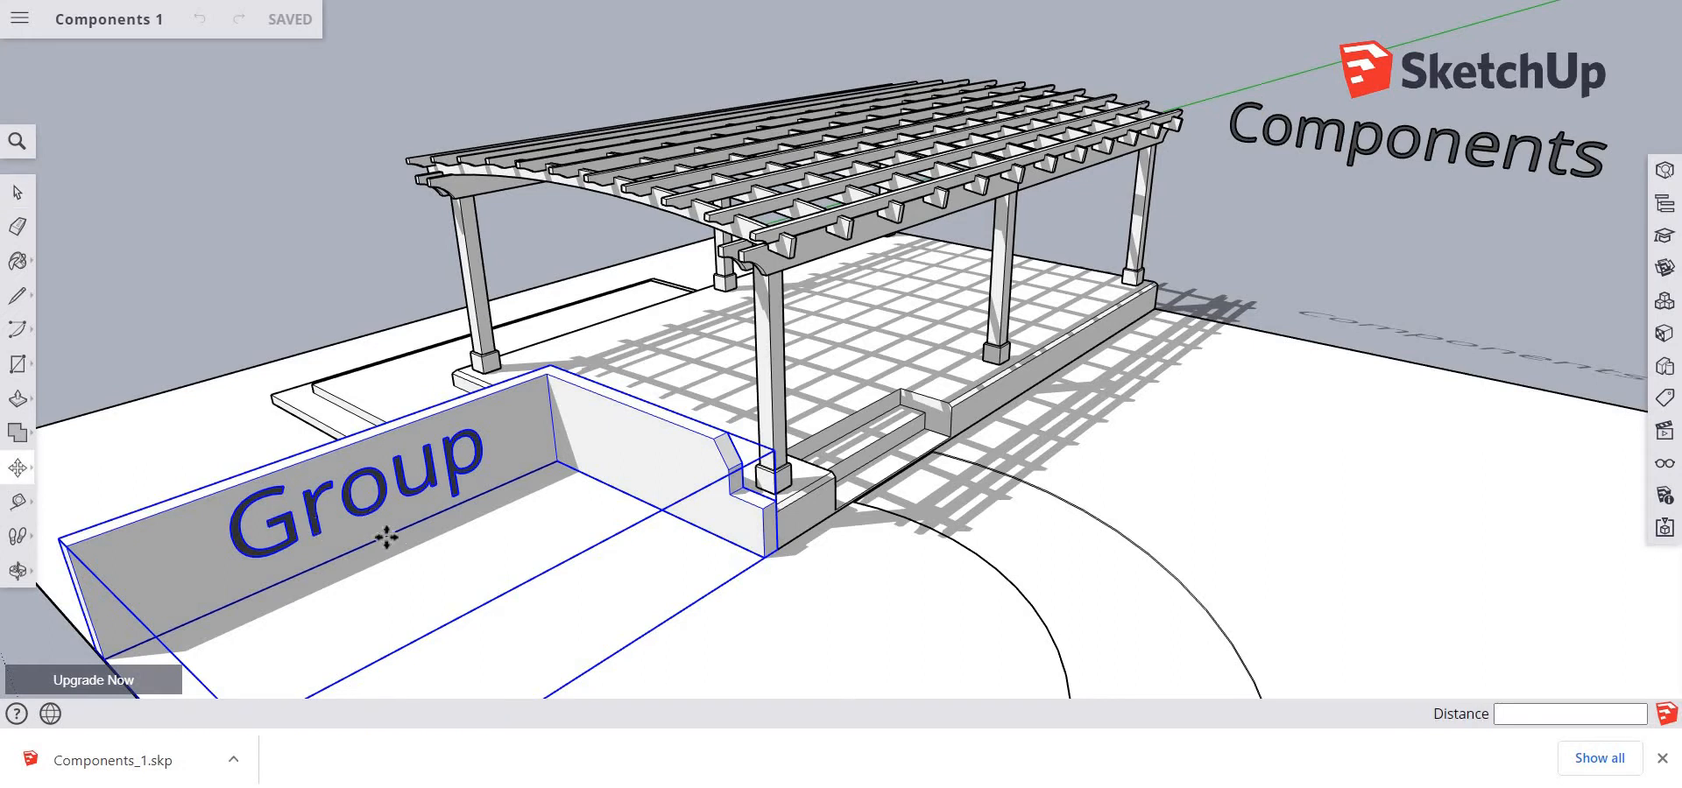
click(381, 530)
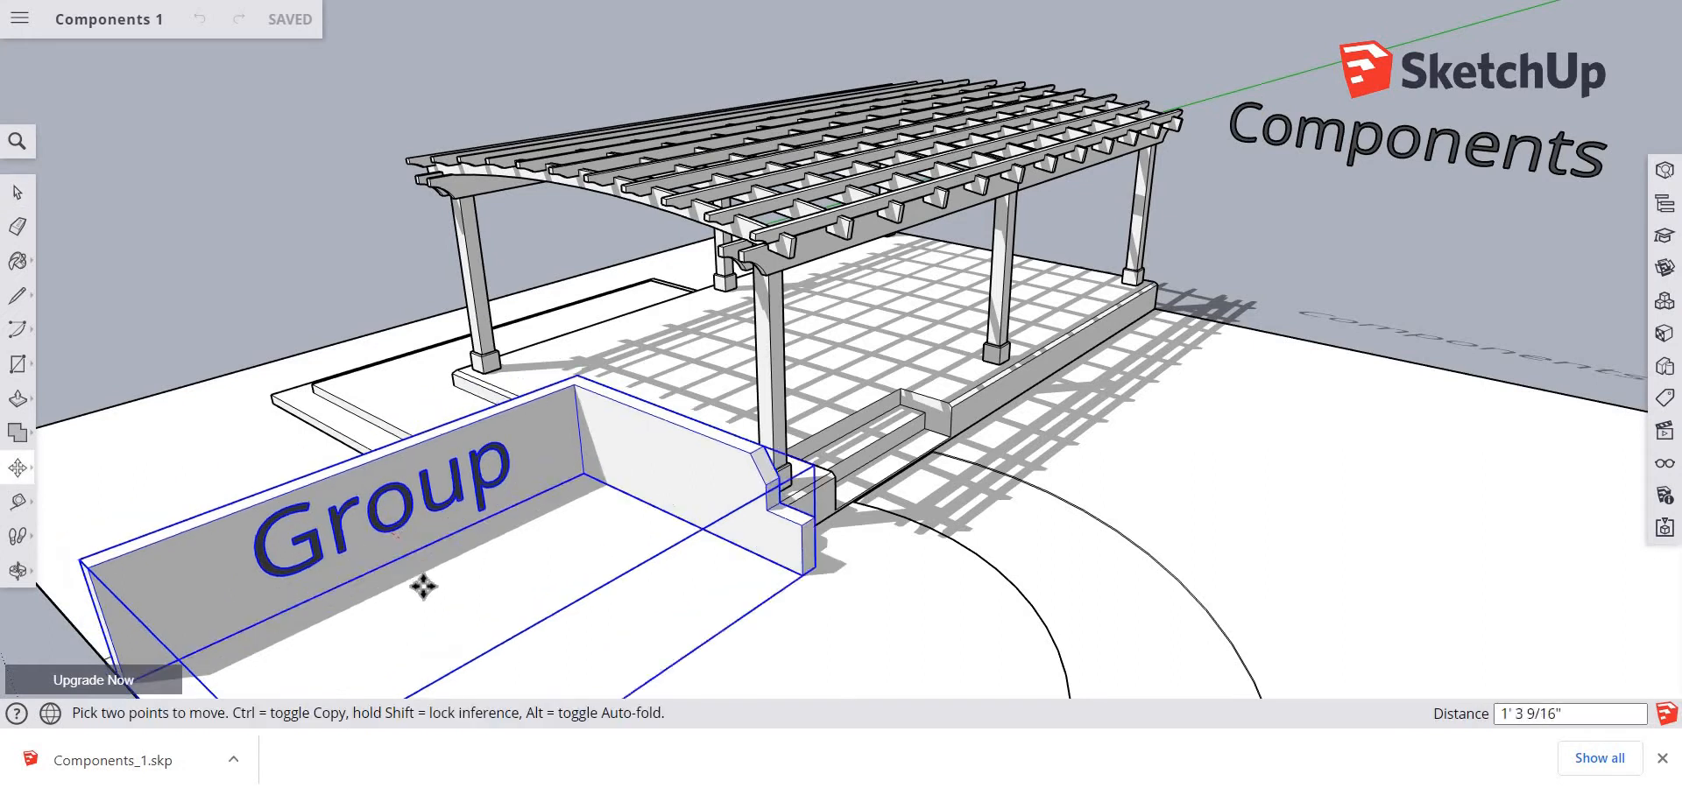
click(375, 524)
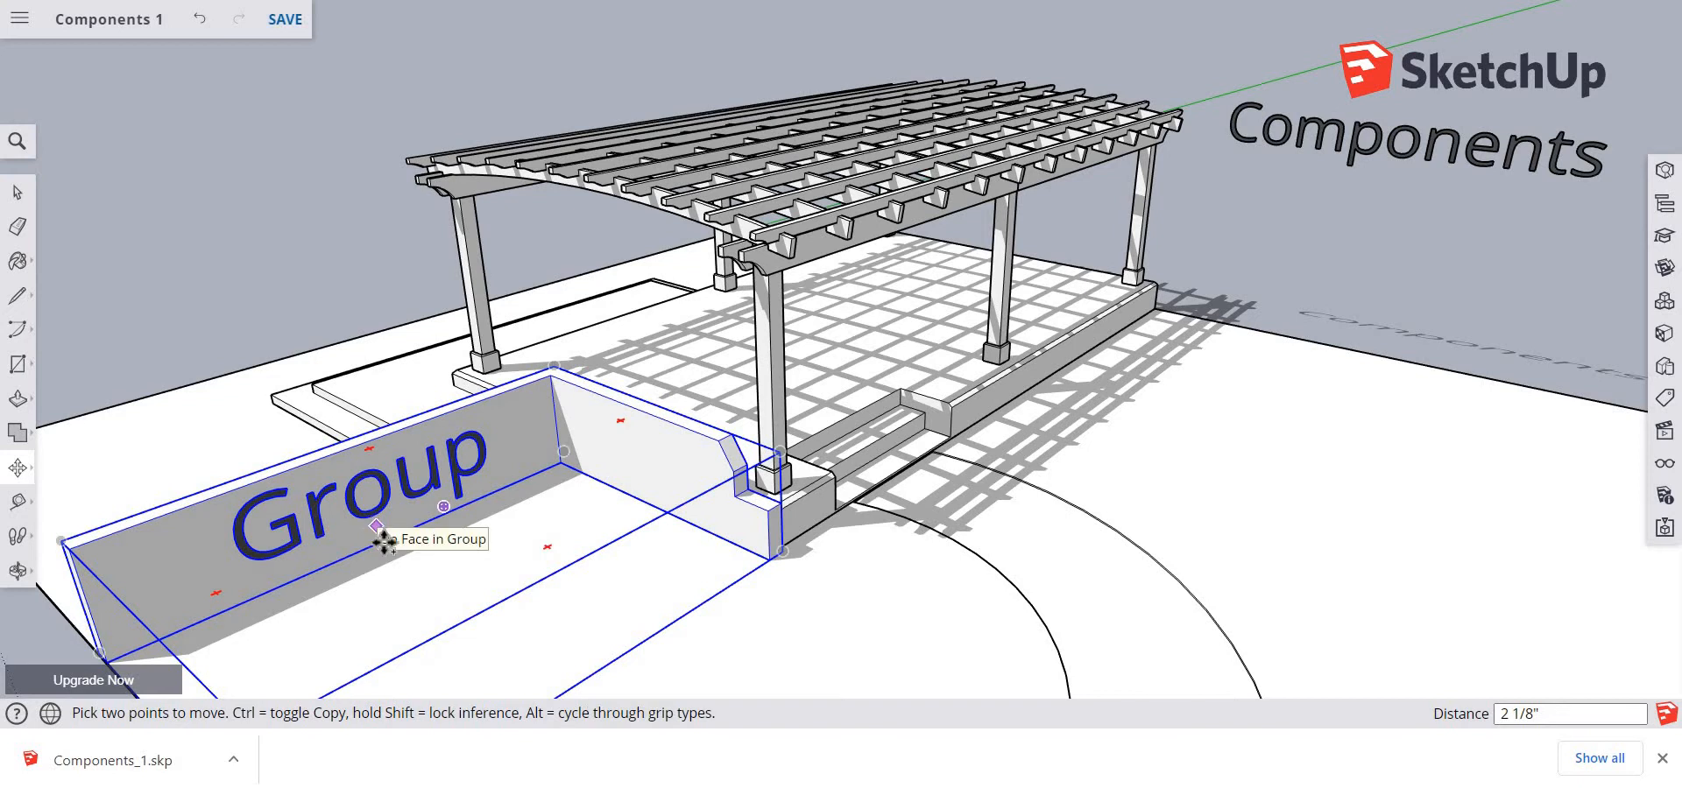
Place a copy of the "Group" wall about 5' 6 11/16" in front of the original
key(ctrl)
click(376, 525)
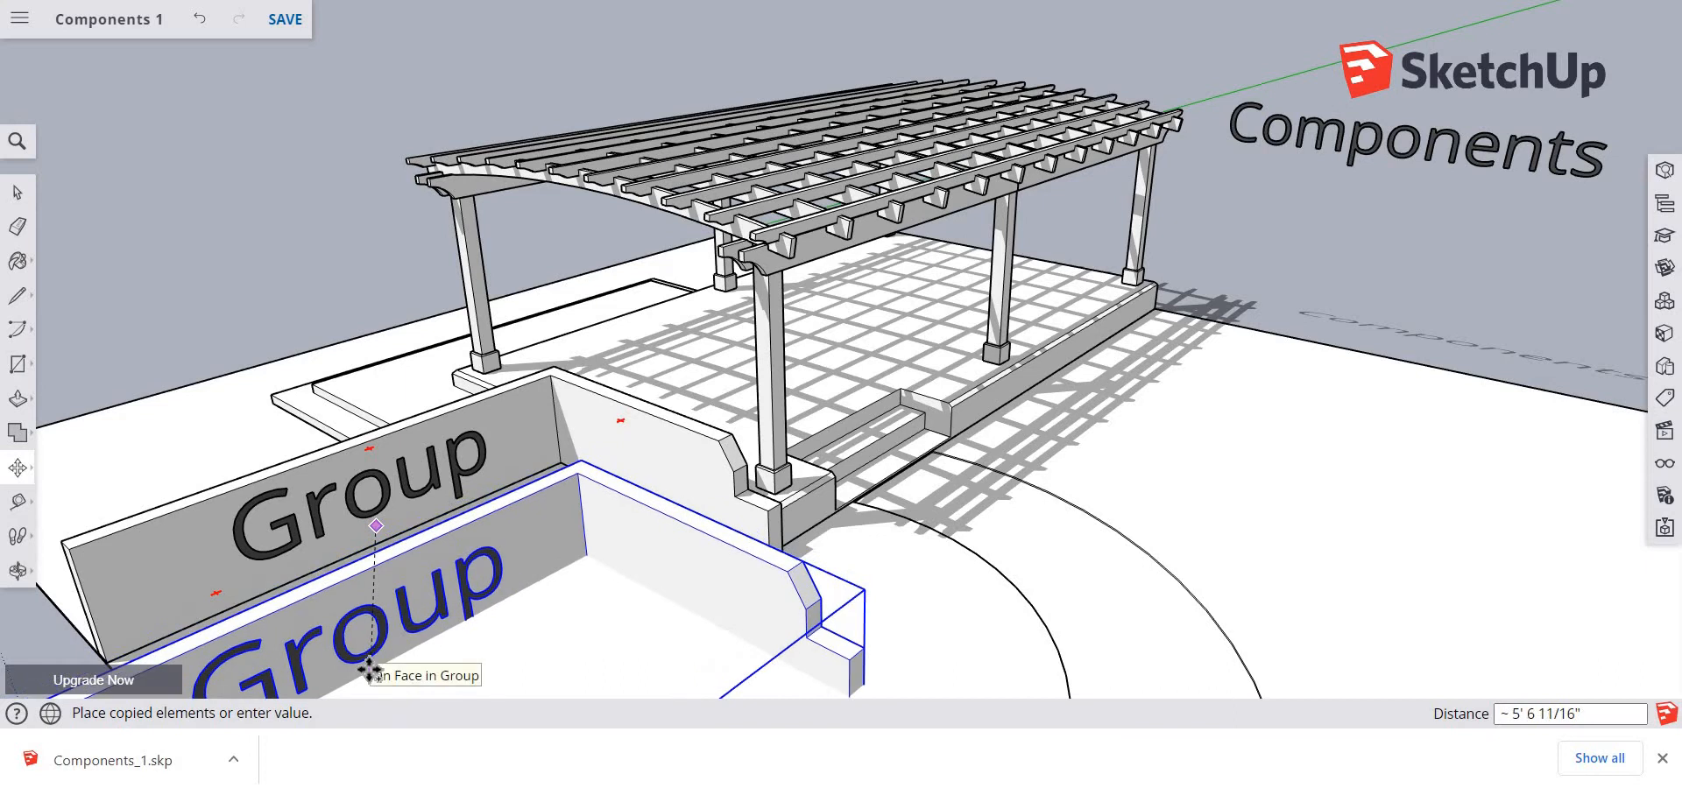
click(450, 657)
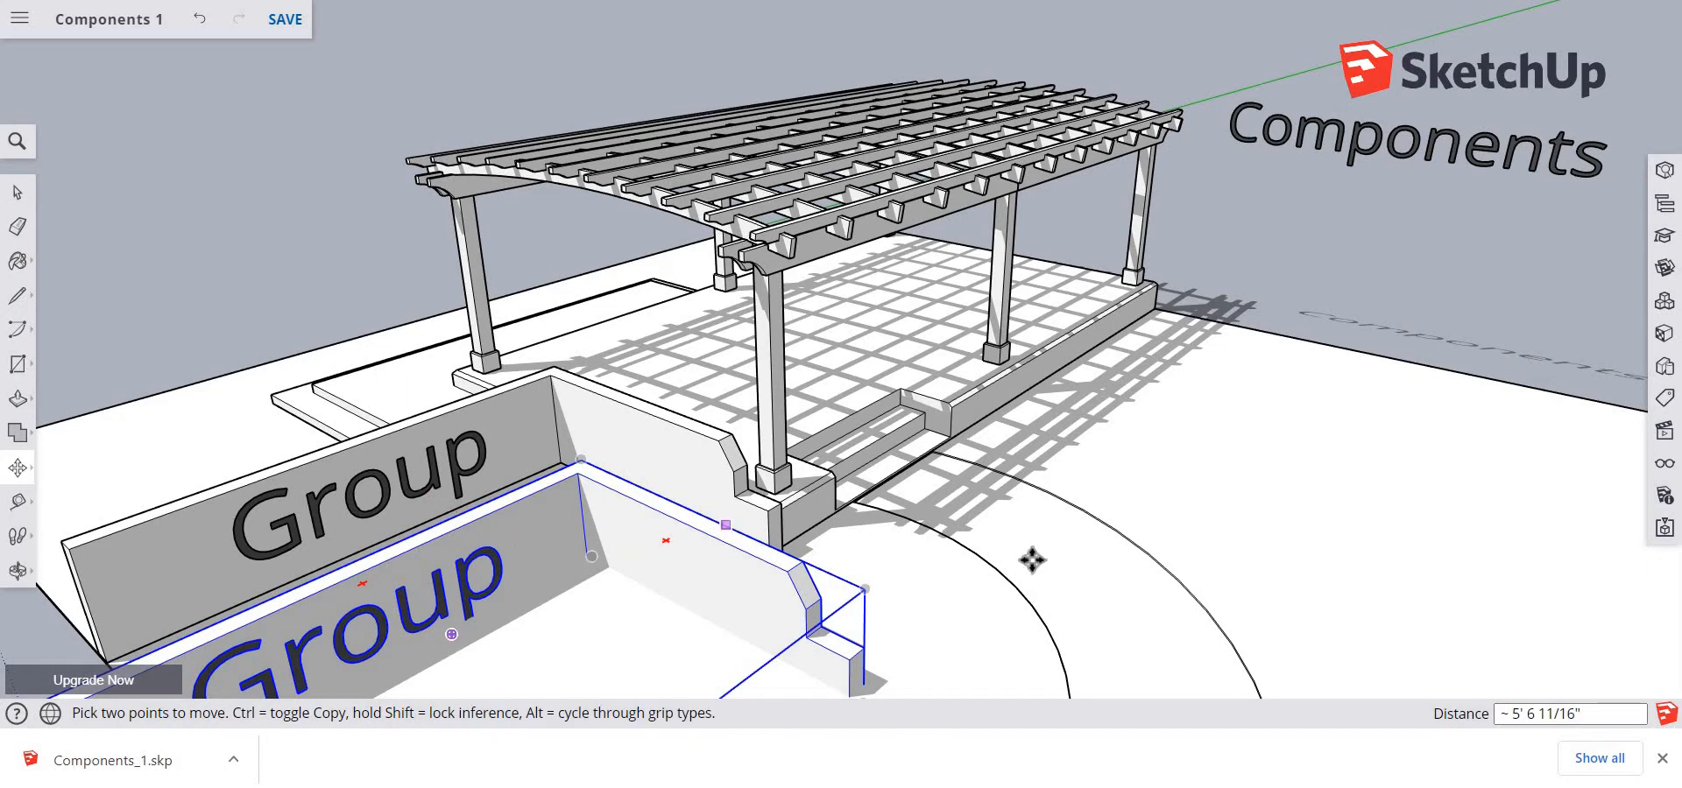
key(space)
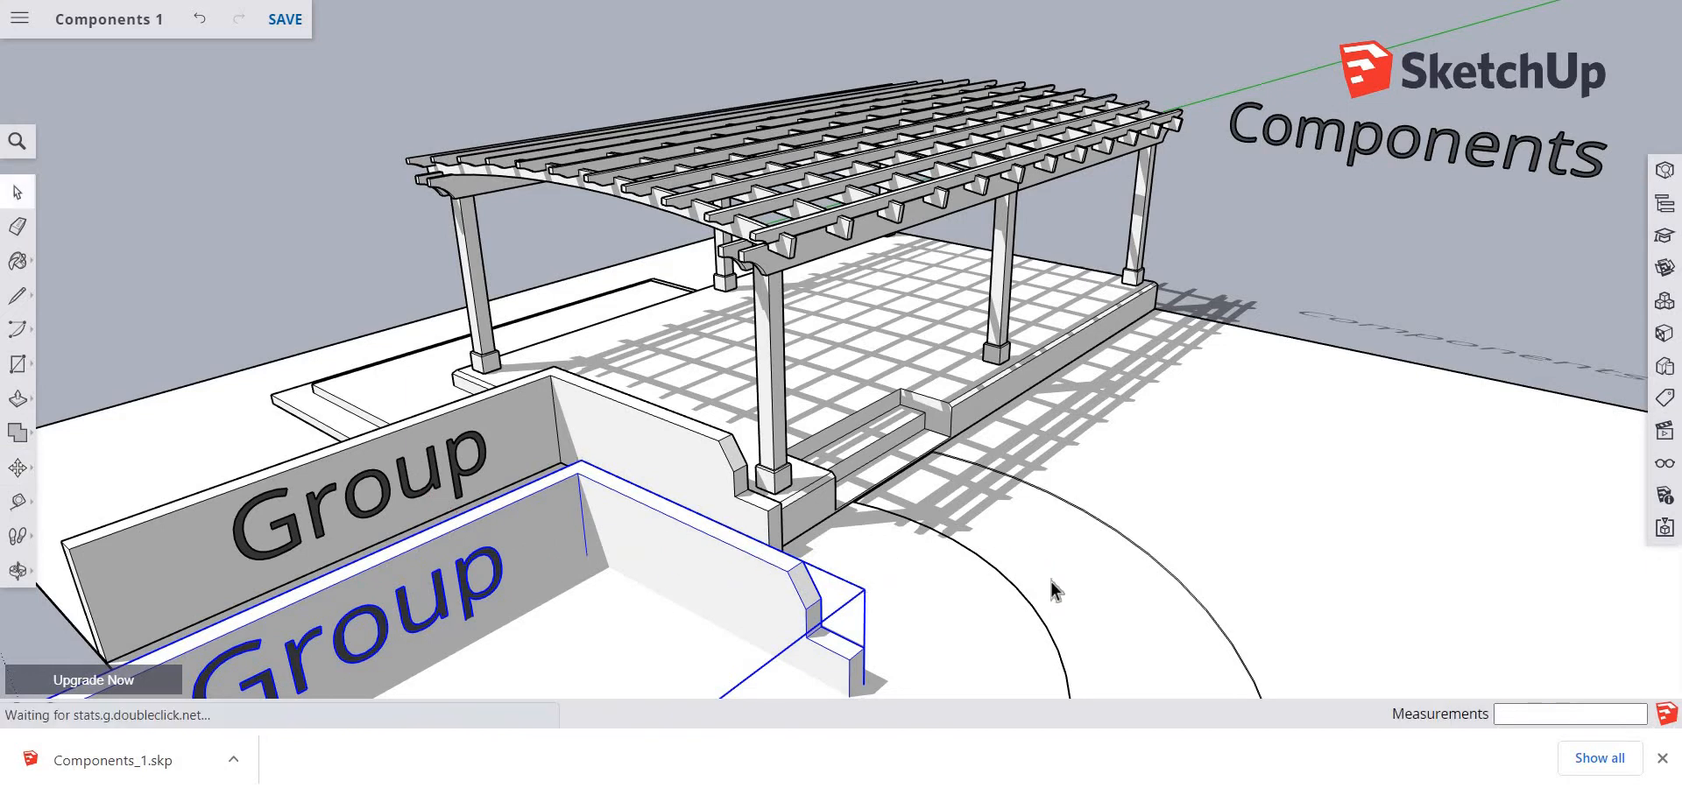
Inside the copied wall group, push the inner face of the return wall back 6" to remove that wall, and close the group
middle_drag(1050, 575, 1070, 473)
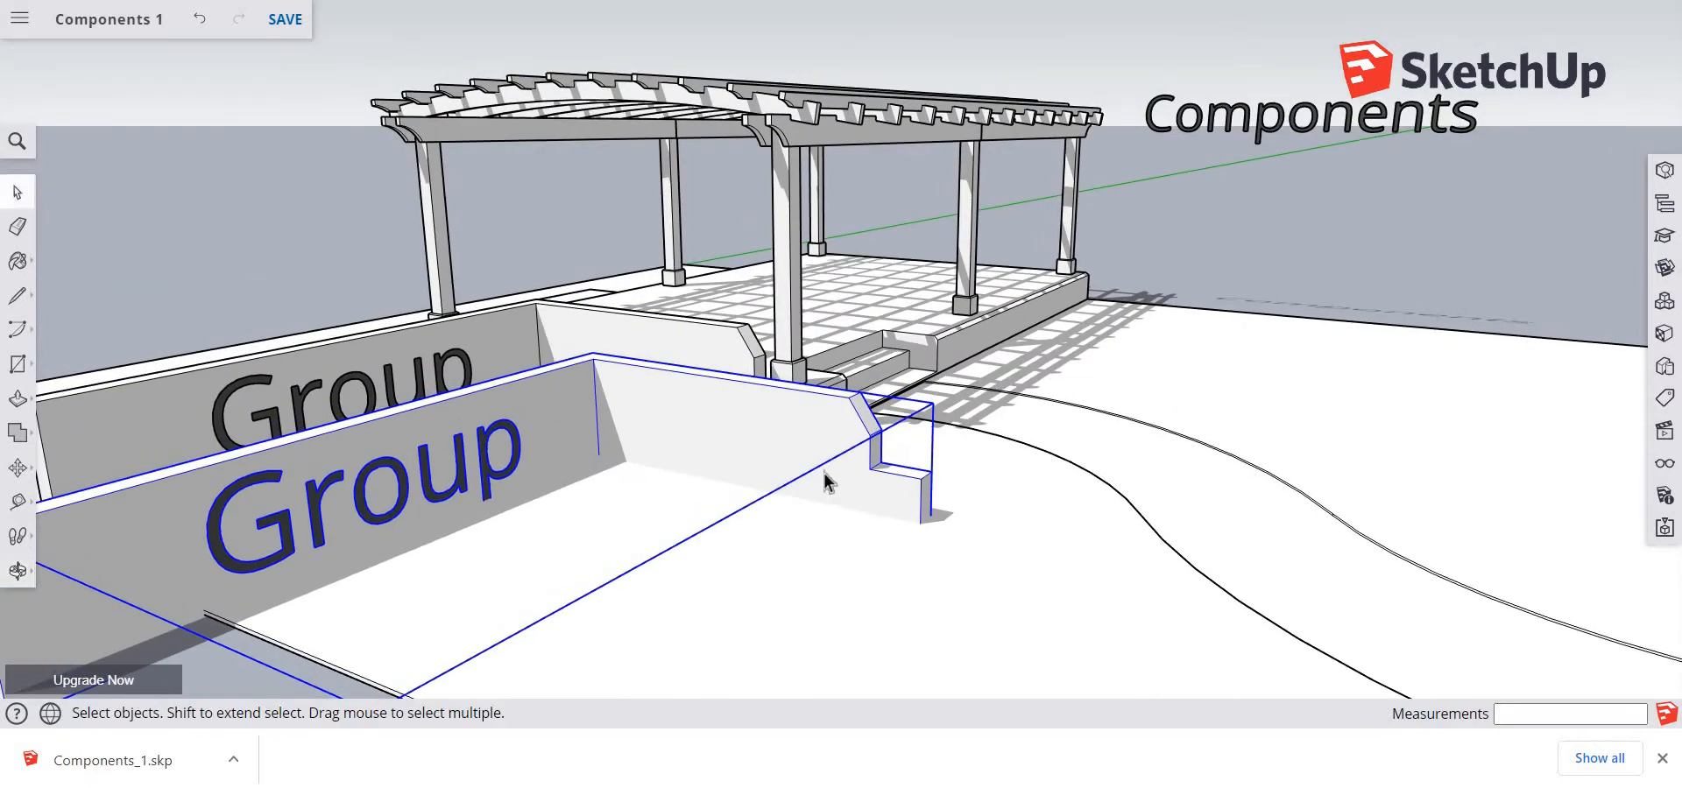
double_click(782, 442)
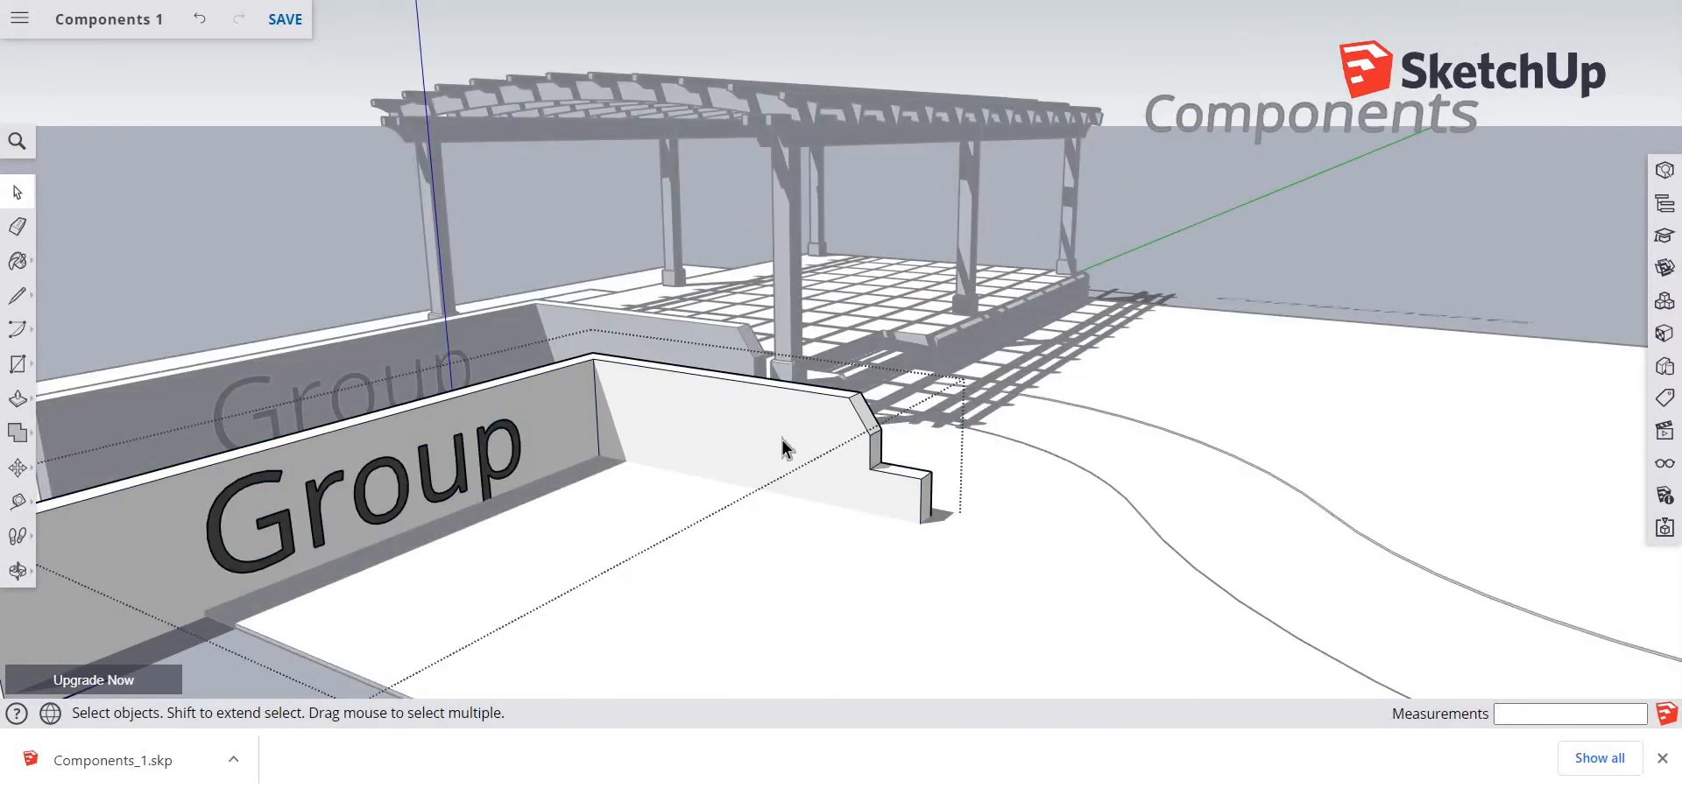
key(p)
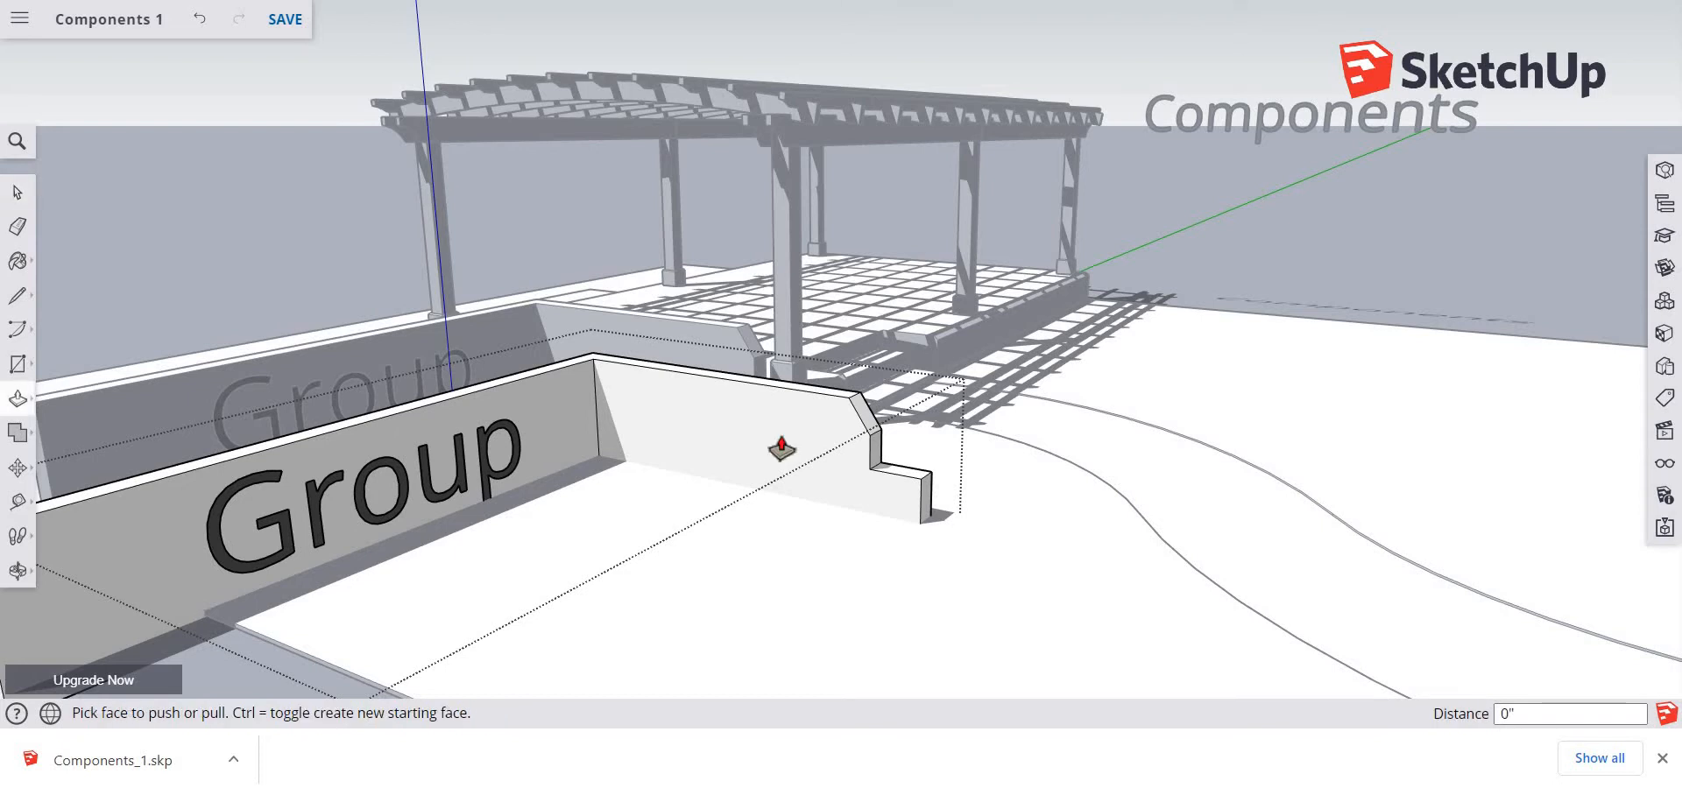
click(771, 465)
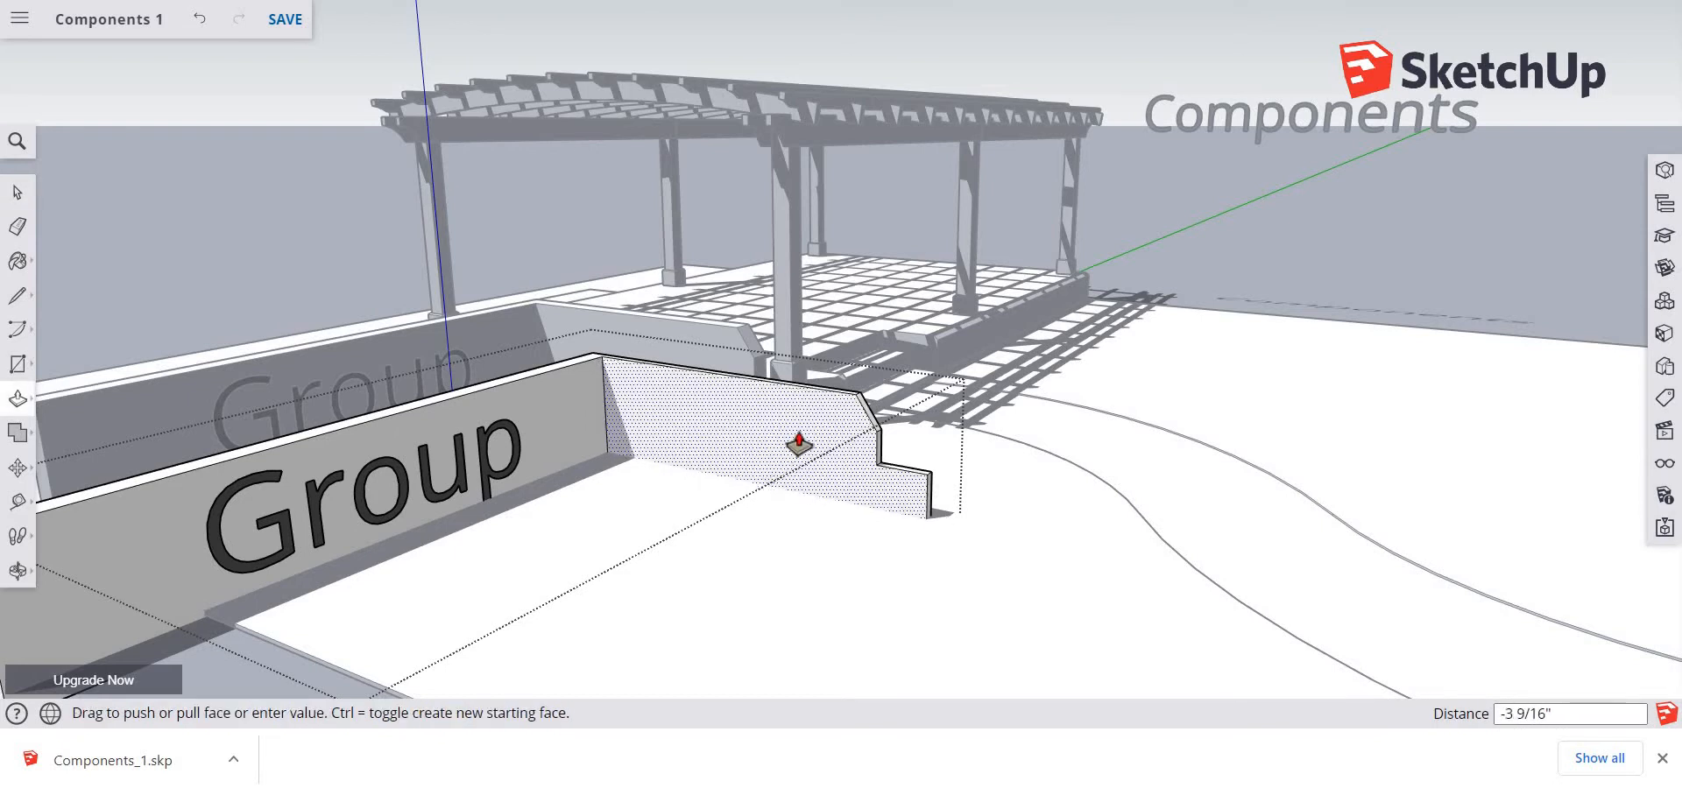
click(797, 437)
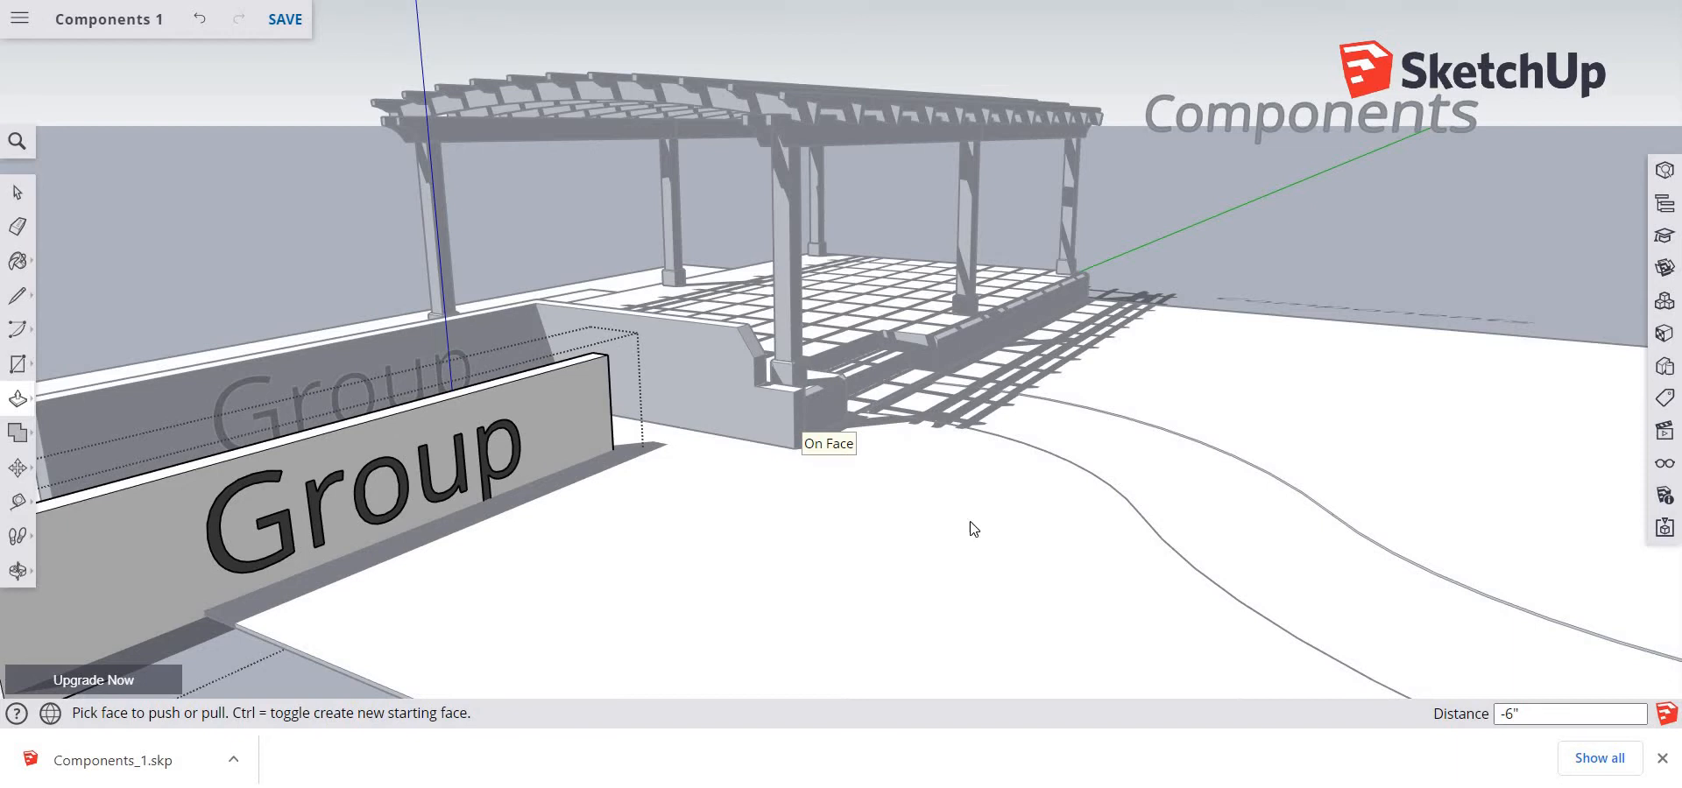
middle_drag(973, 526, 879, 647)
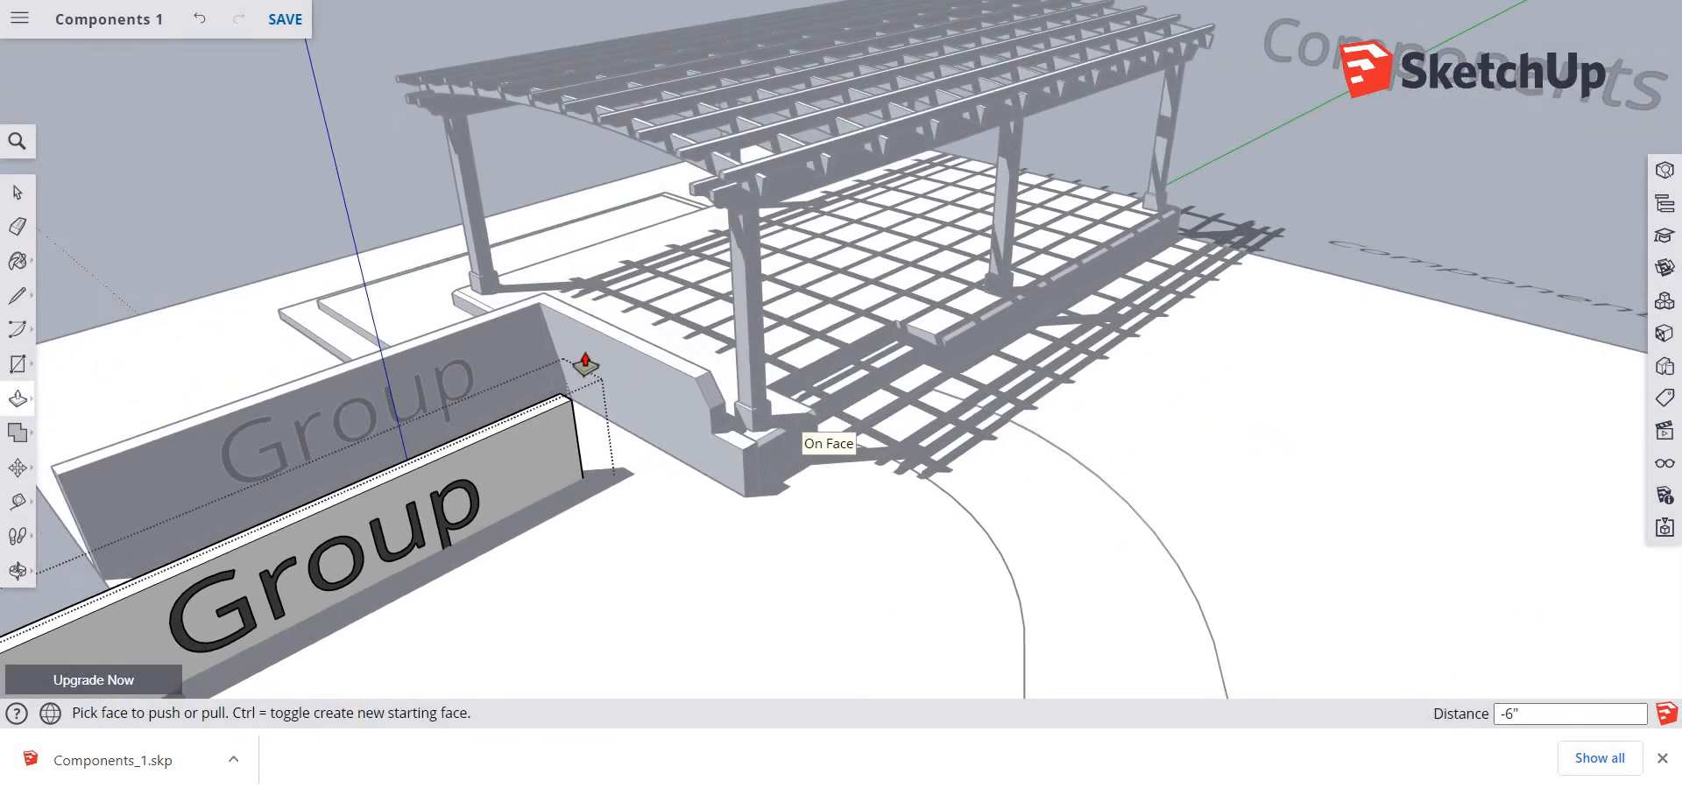
key(space)
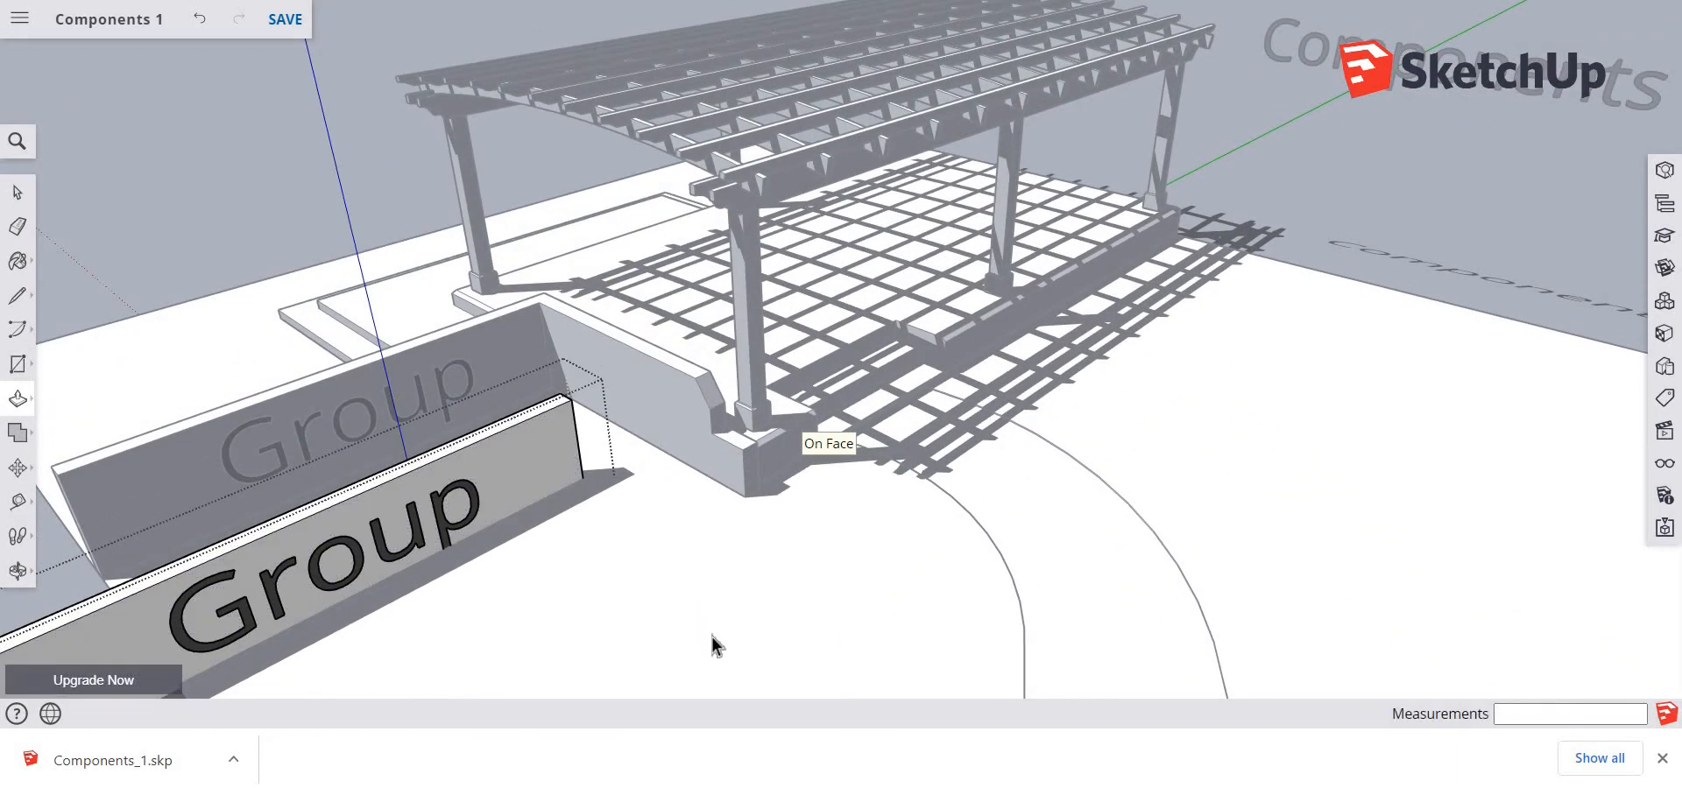
click(717, 632)
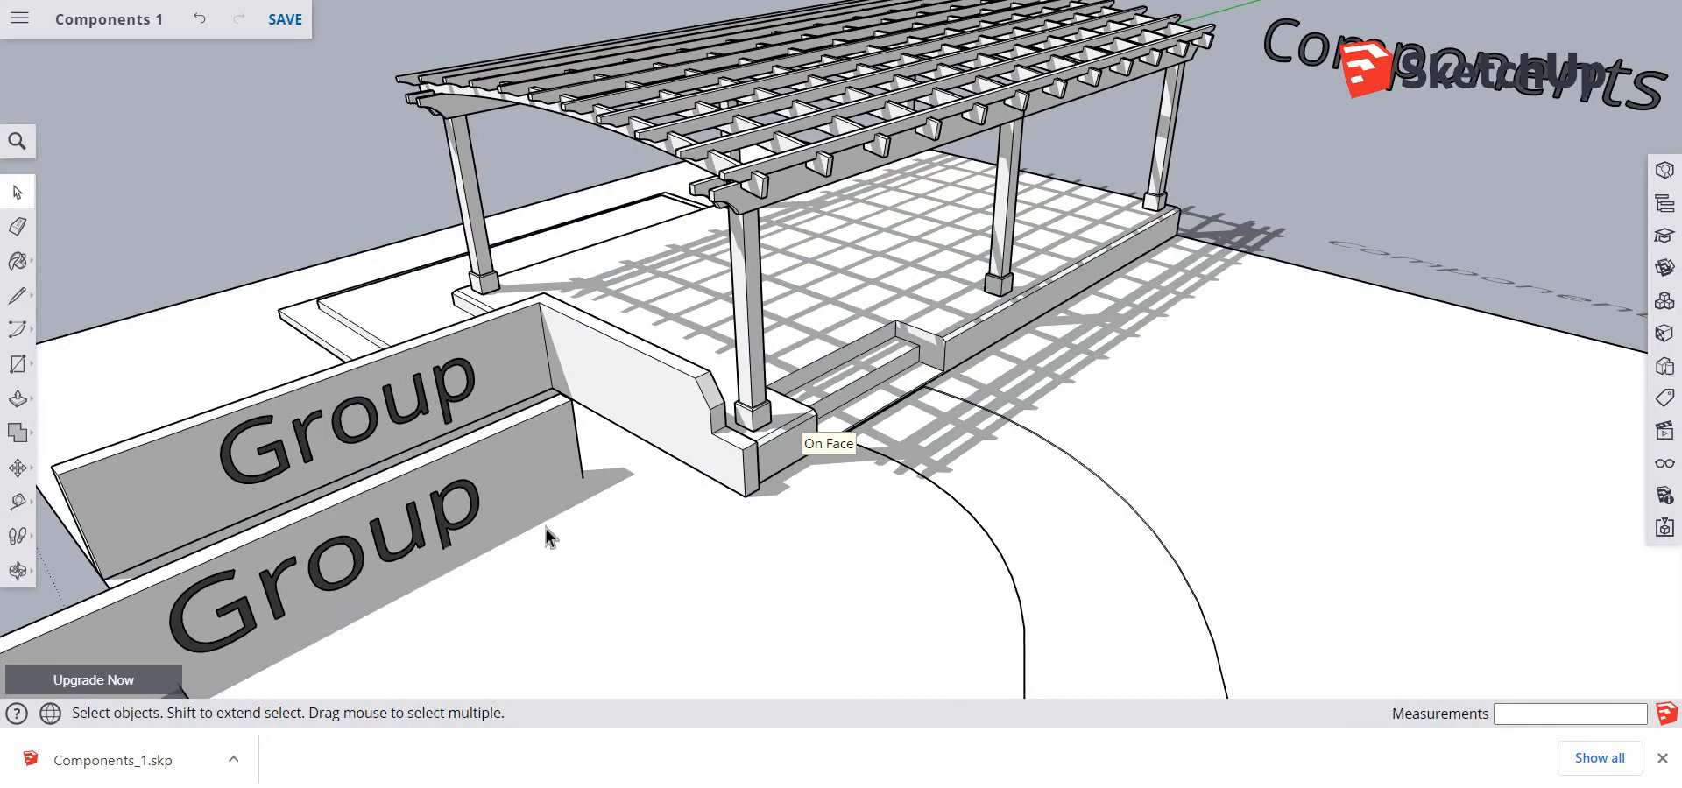
Select the pergola's first five lower cross rafters one after another to examine them as individual objects
scroll(876, 340, up, 4)
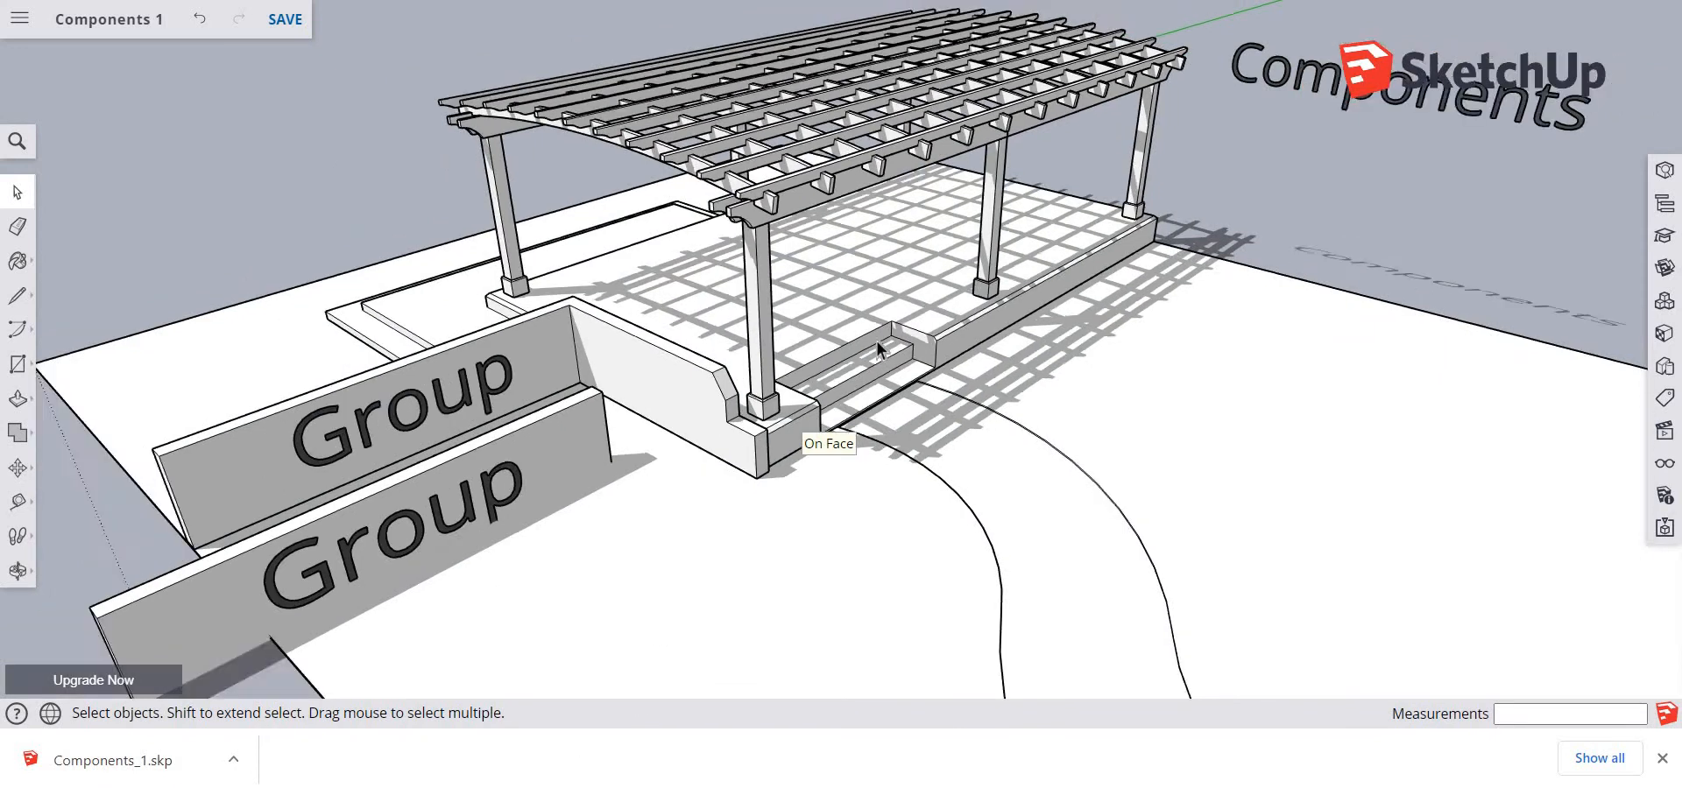
scroll(877, 320, up, 2)
shift+middle_drag(922, 262, 914, 409)
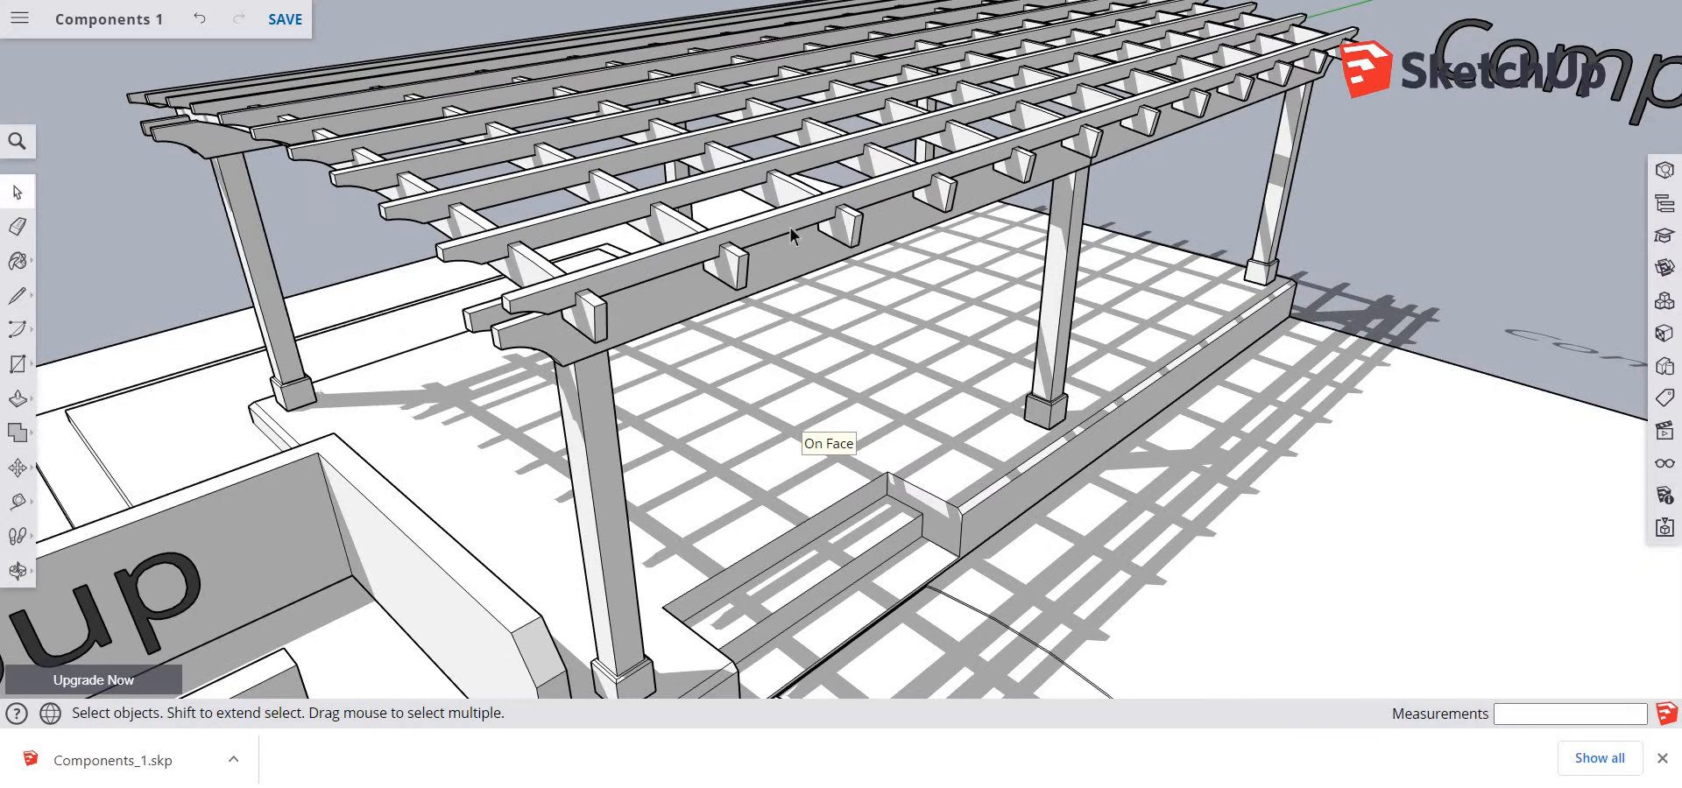
click(622, 329)
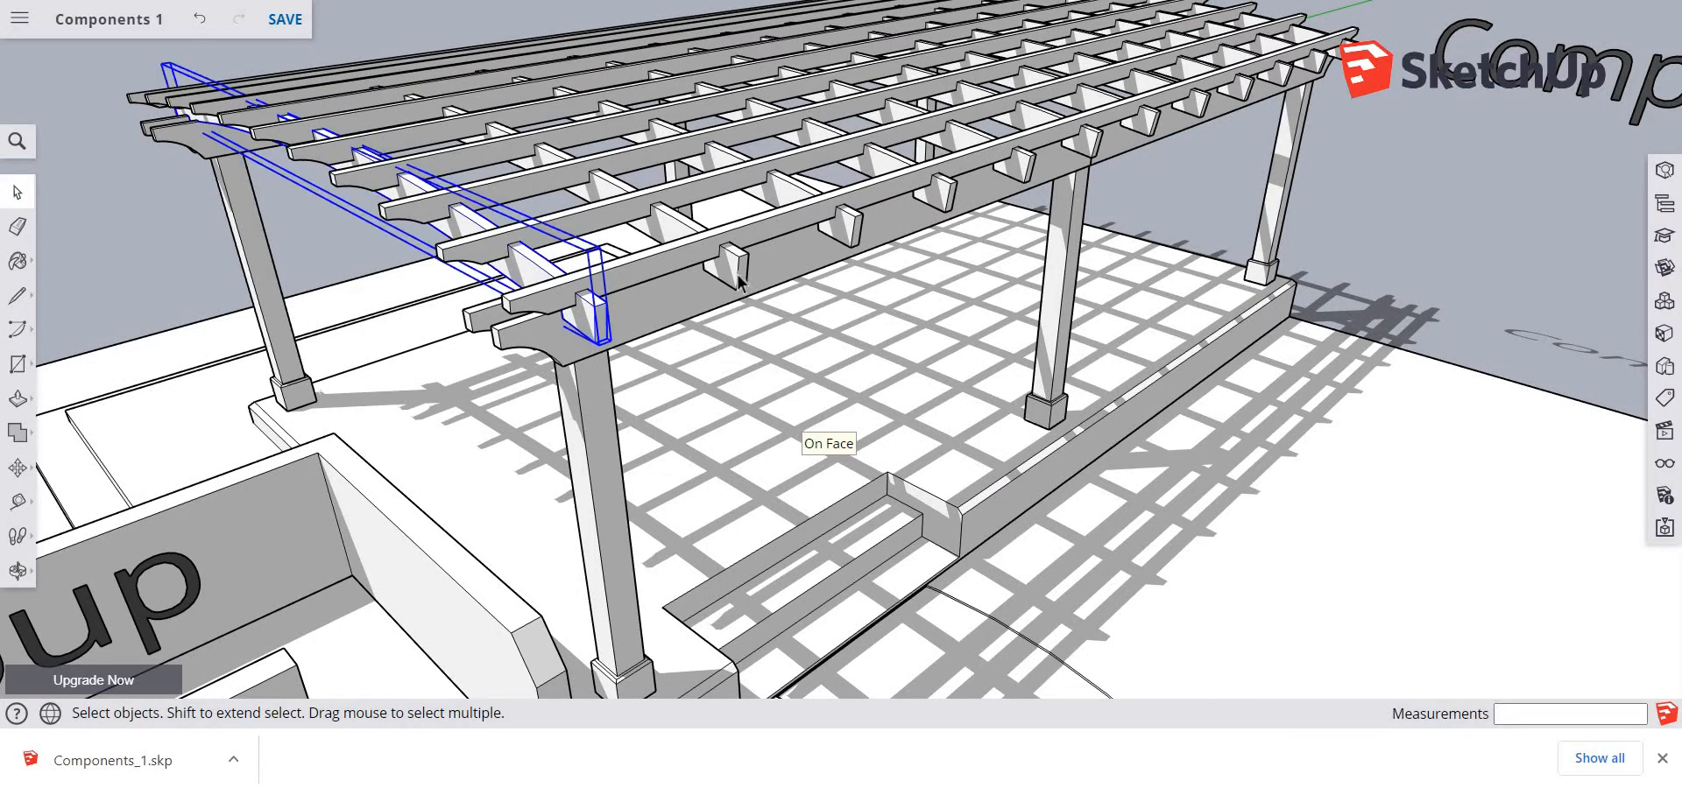
click(739, 277)
click(862, 235)
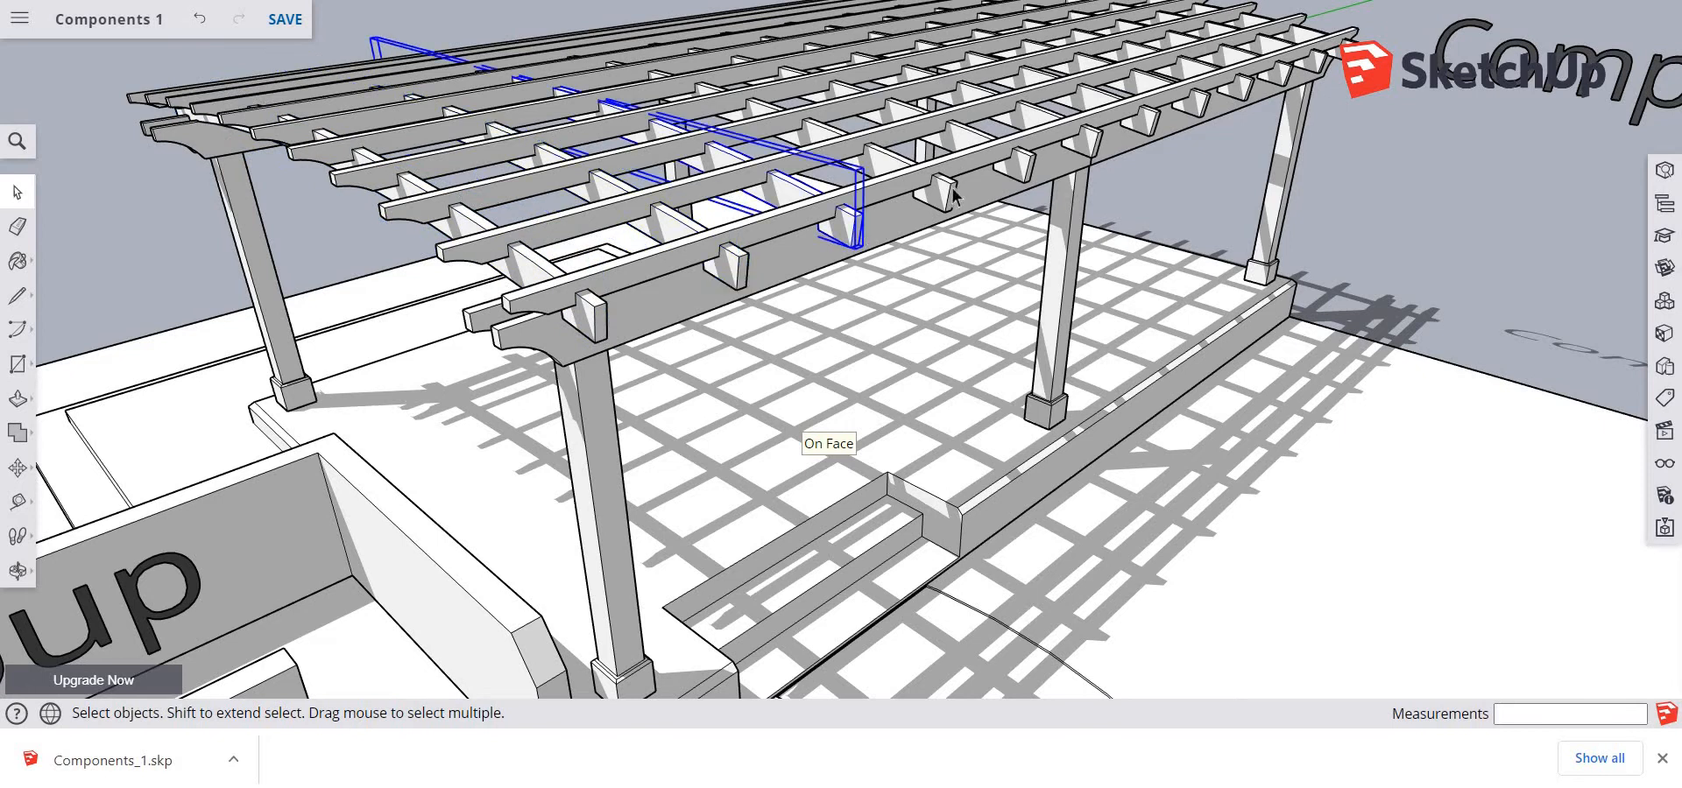
click(946, 200)
click(1016, 166)
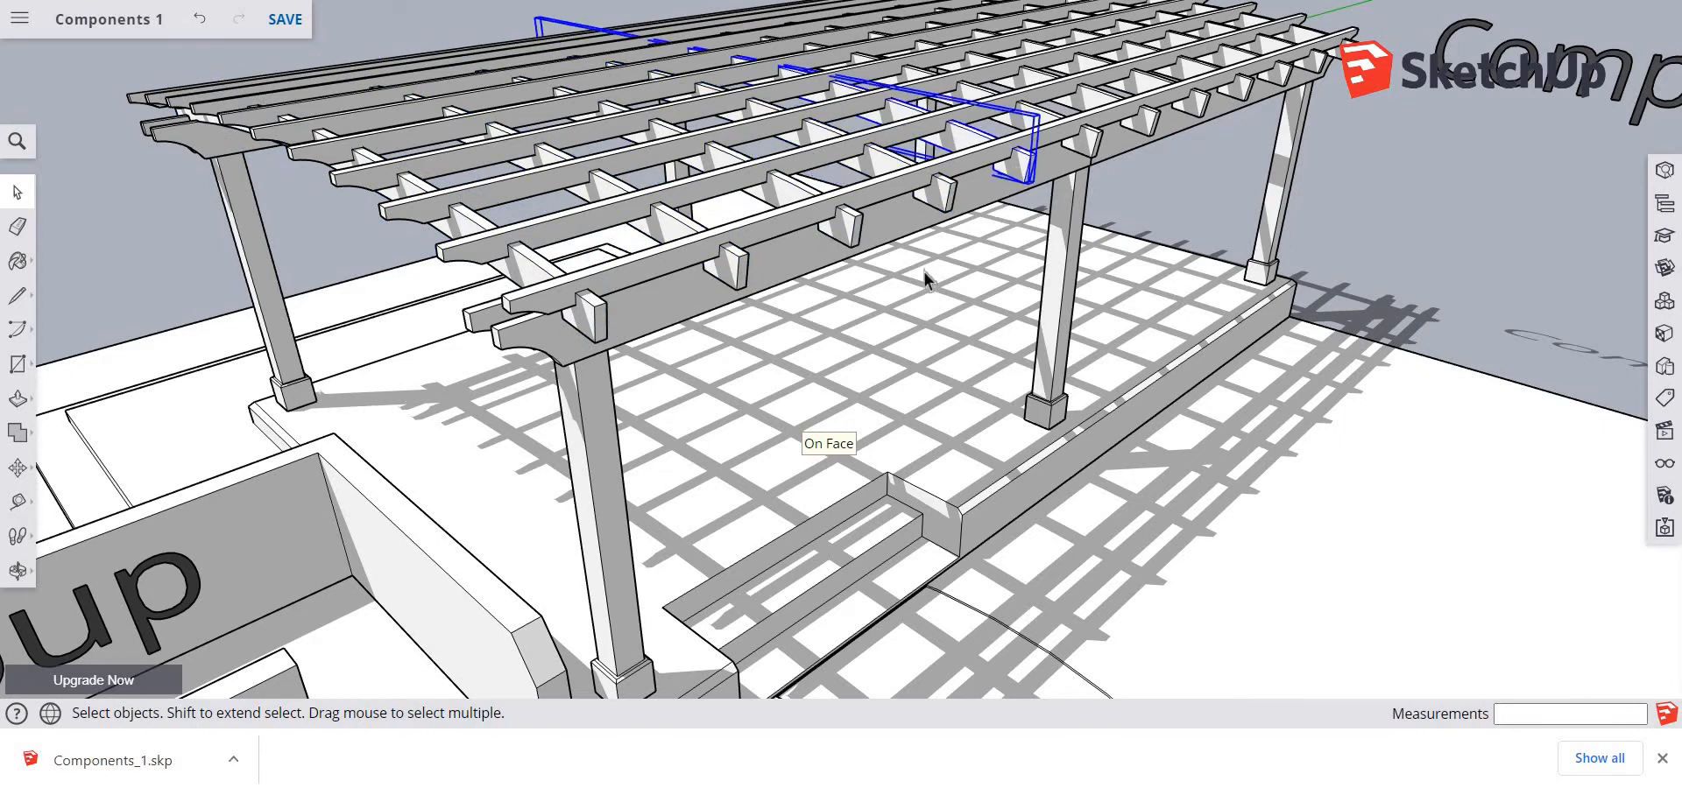
Inside the component of the pergola's nearest end cross rafter, Push/Pull the rafter's end face outward 3' 2 5/8"
click(602, 338)
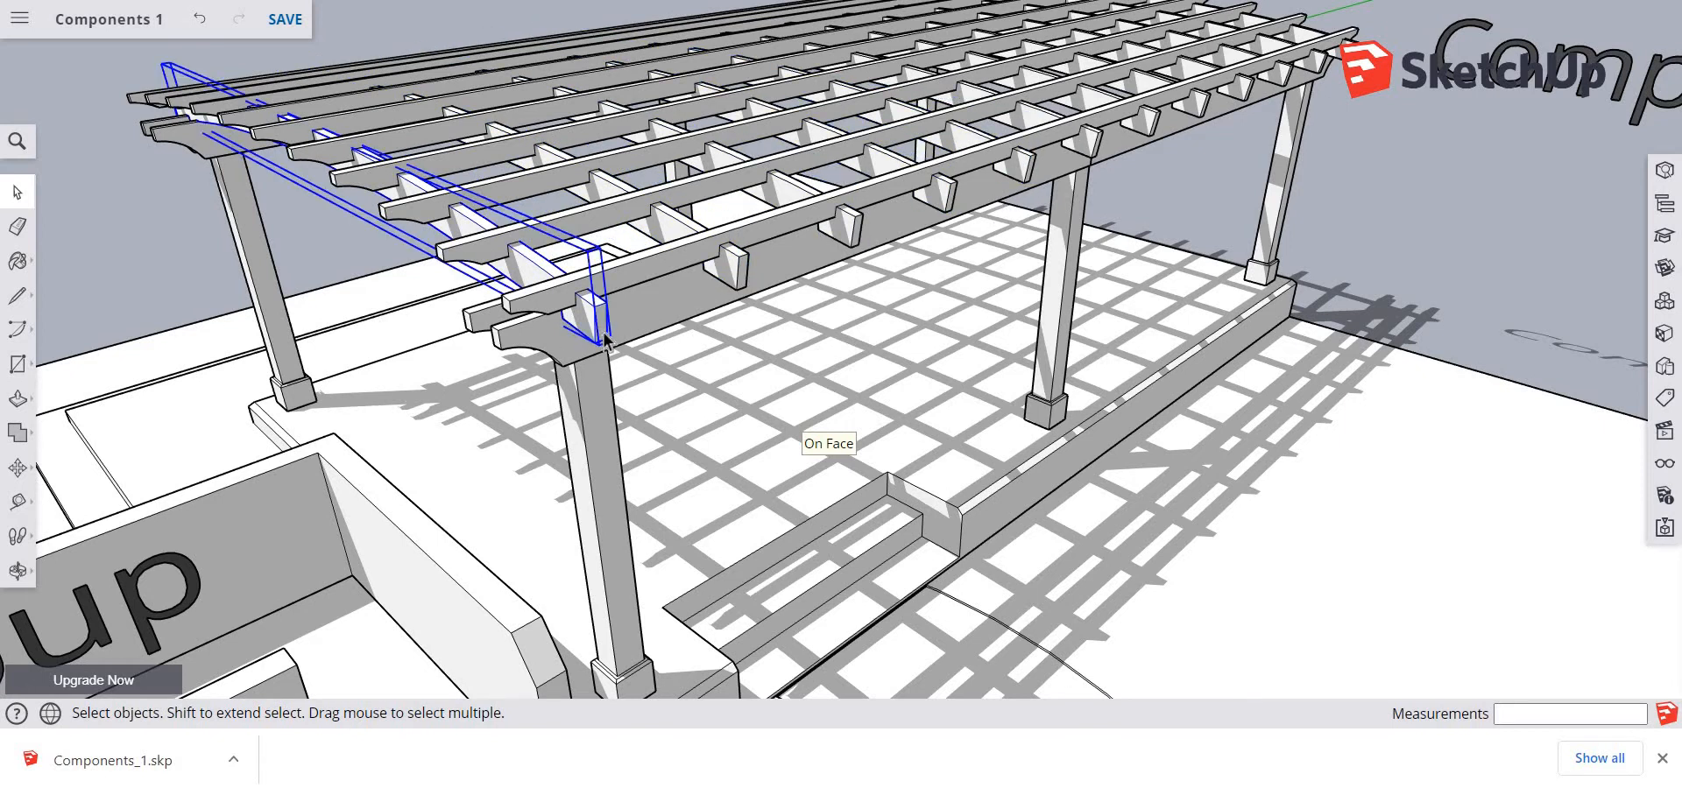
double_click(601, 337)
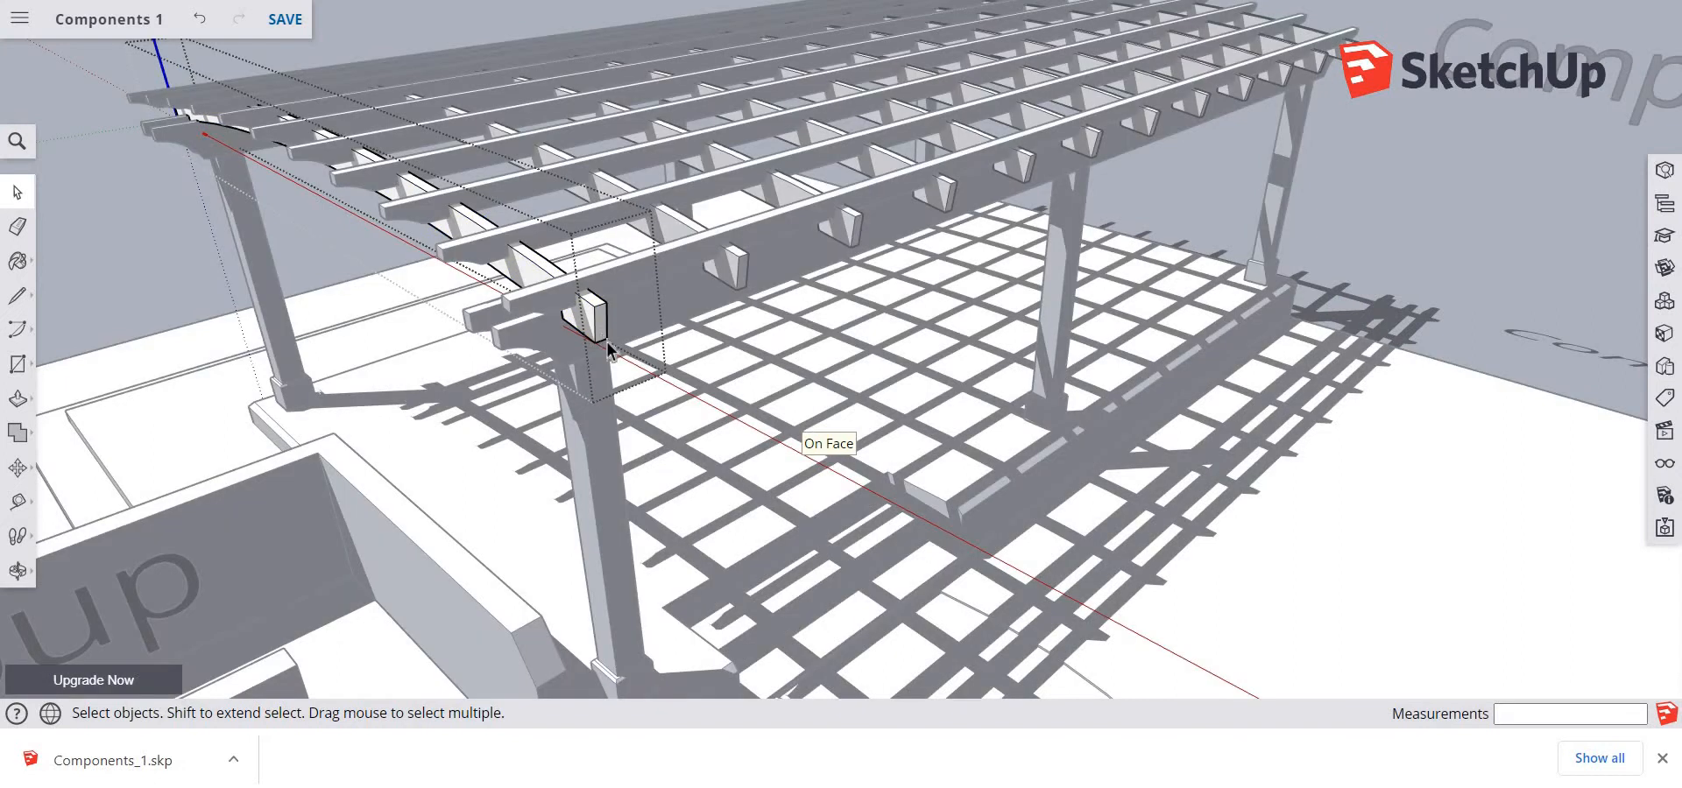
scroll(691, 394, up, 3)
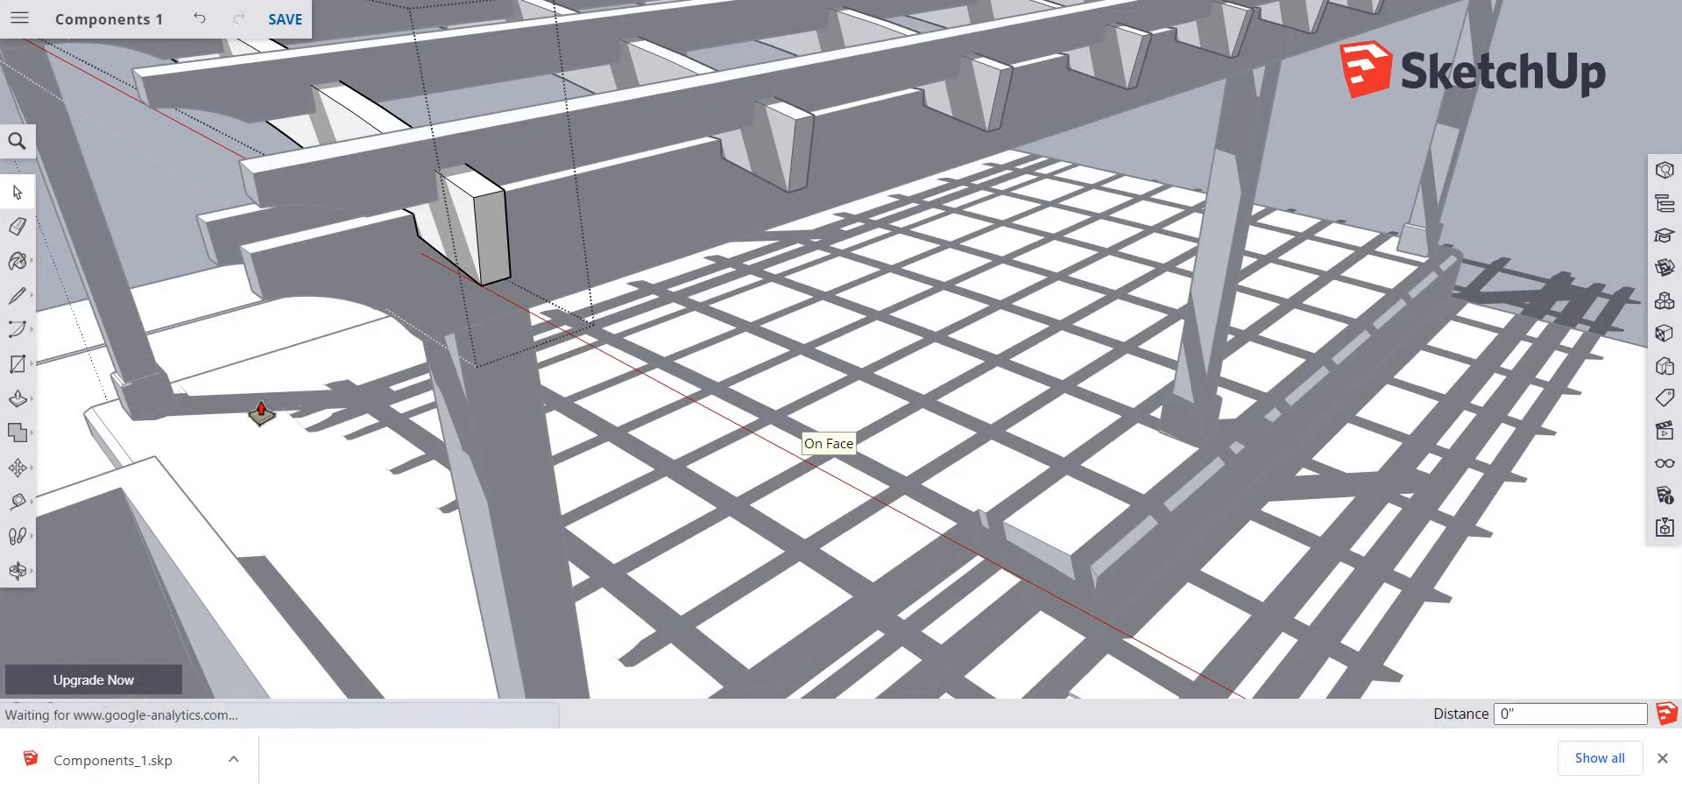
key(p)
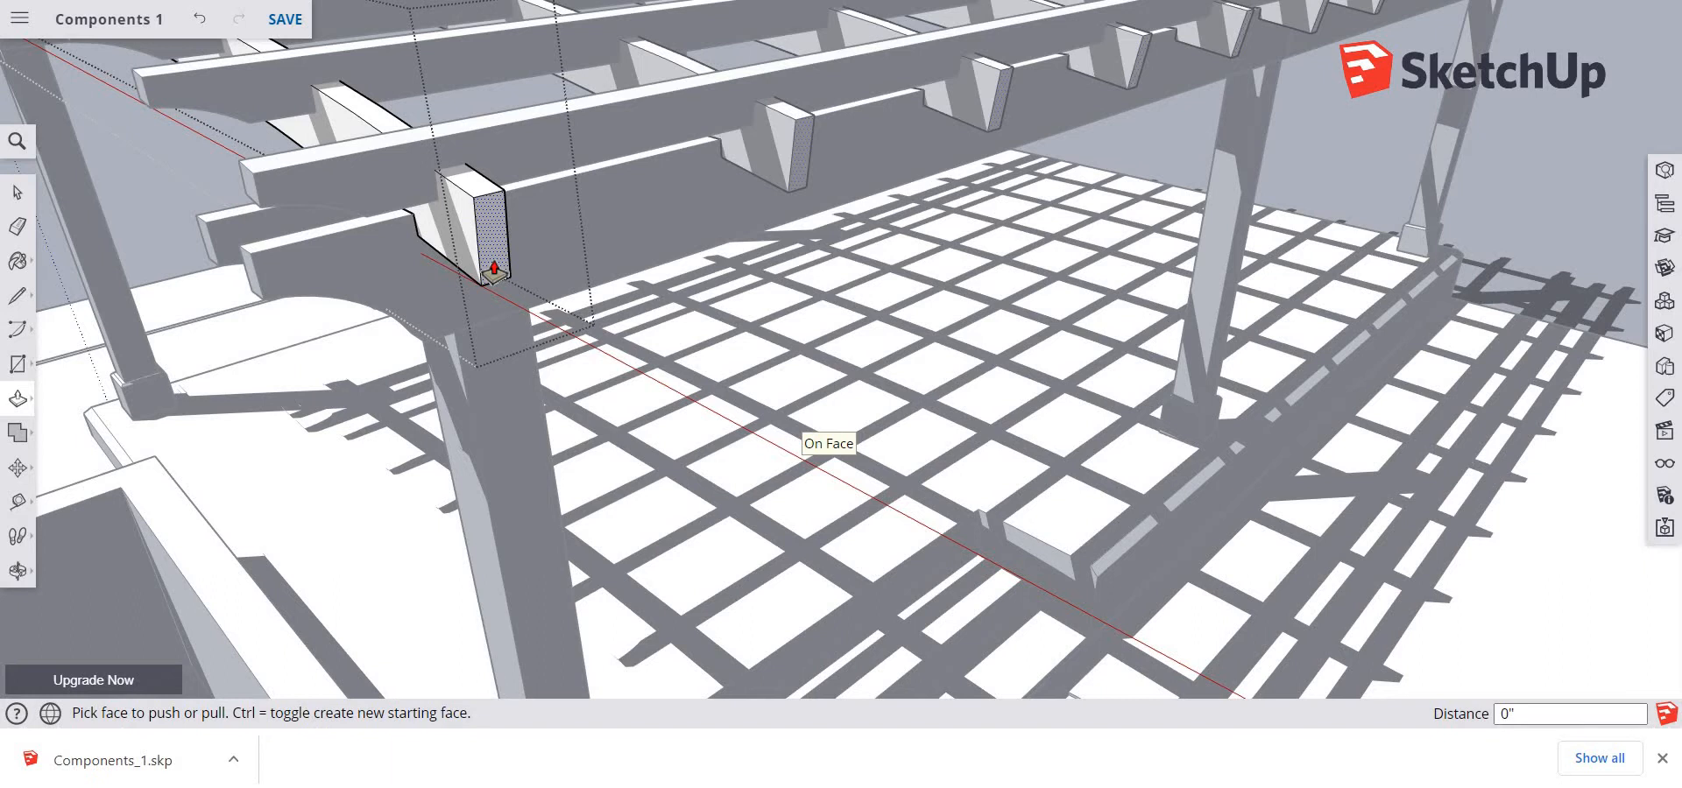
click(495, 271)
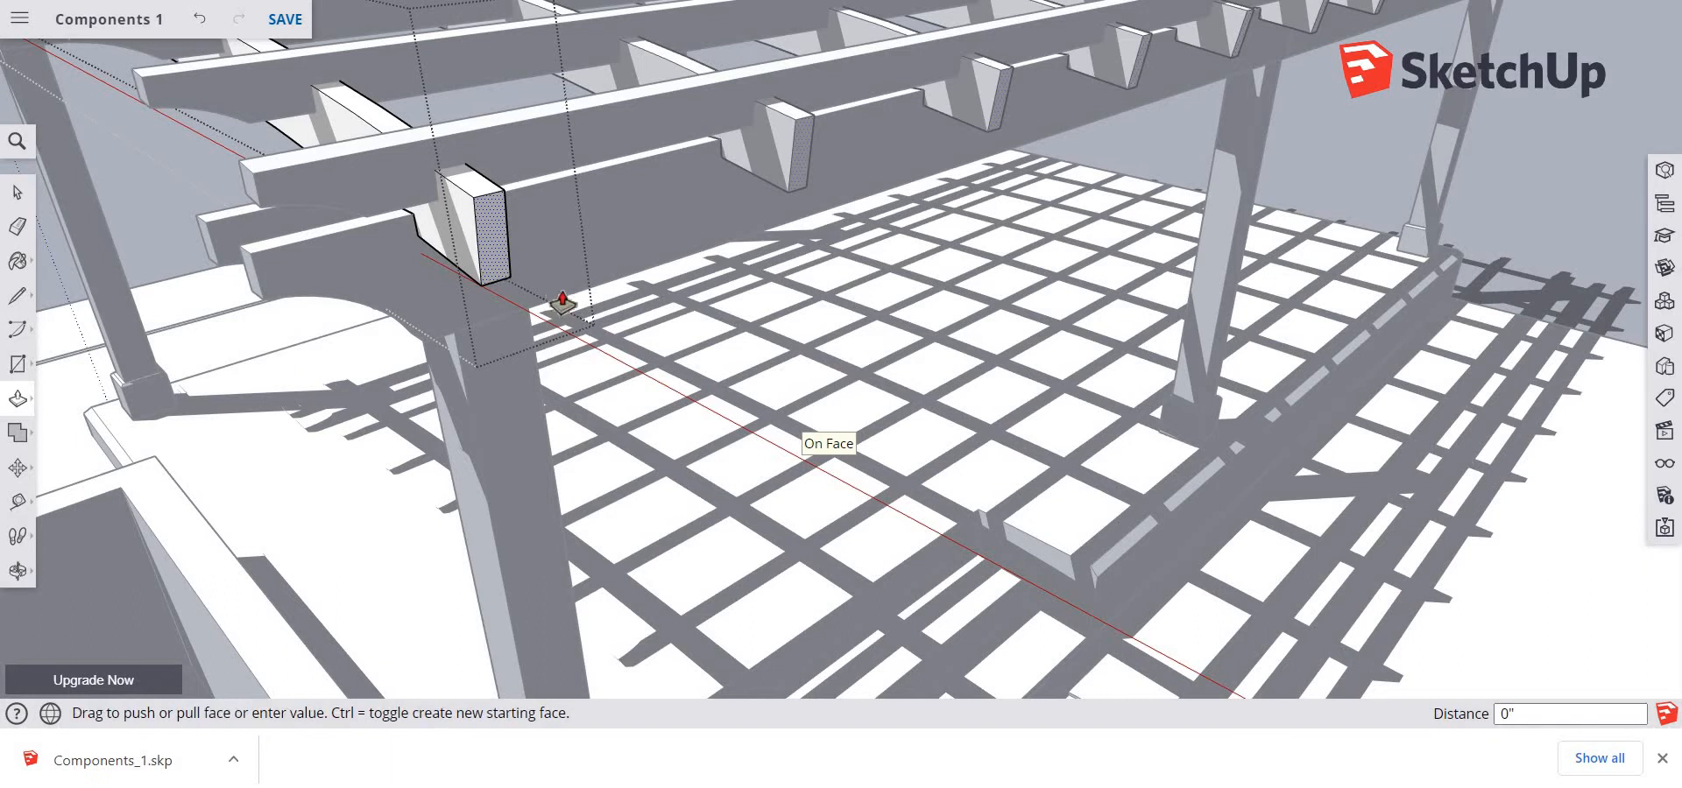
click(1015, 611)
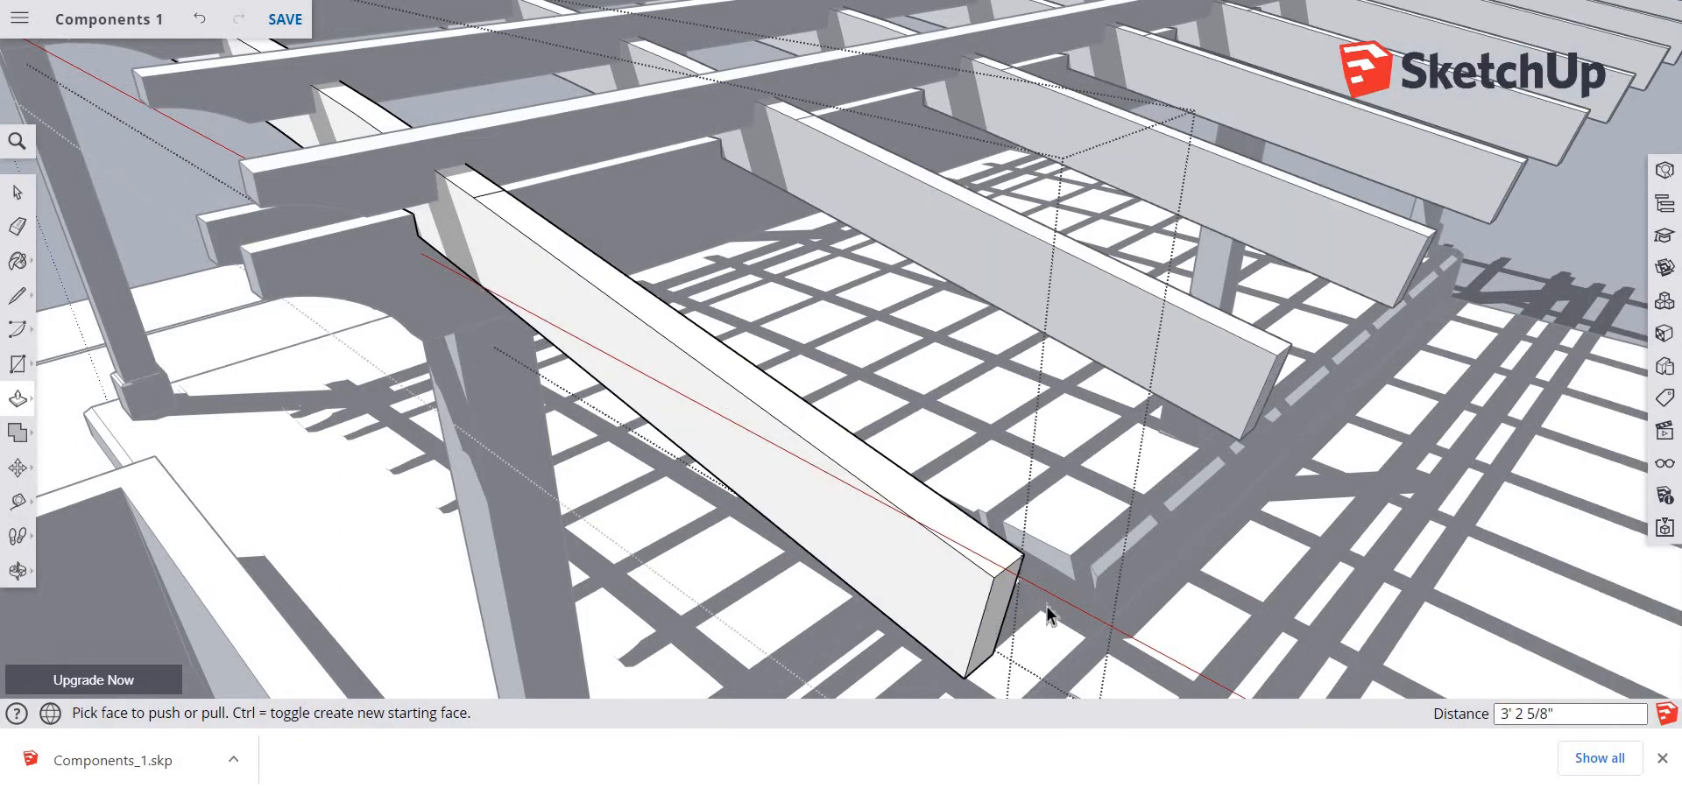
key(space)
Examine the other cross rafters along the pergola from several angles and leave the rafter component
key(o)
mouse_move(1097, 549)
mouse_down()
mouse_move(1191, 687)
mouse_move(1220, 589)
mouse_move(1207, 617)
mouse_move(1081, 561)
mouse_up()
key(space)
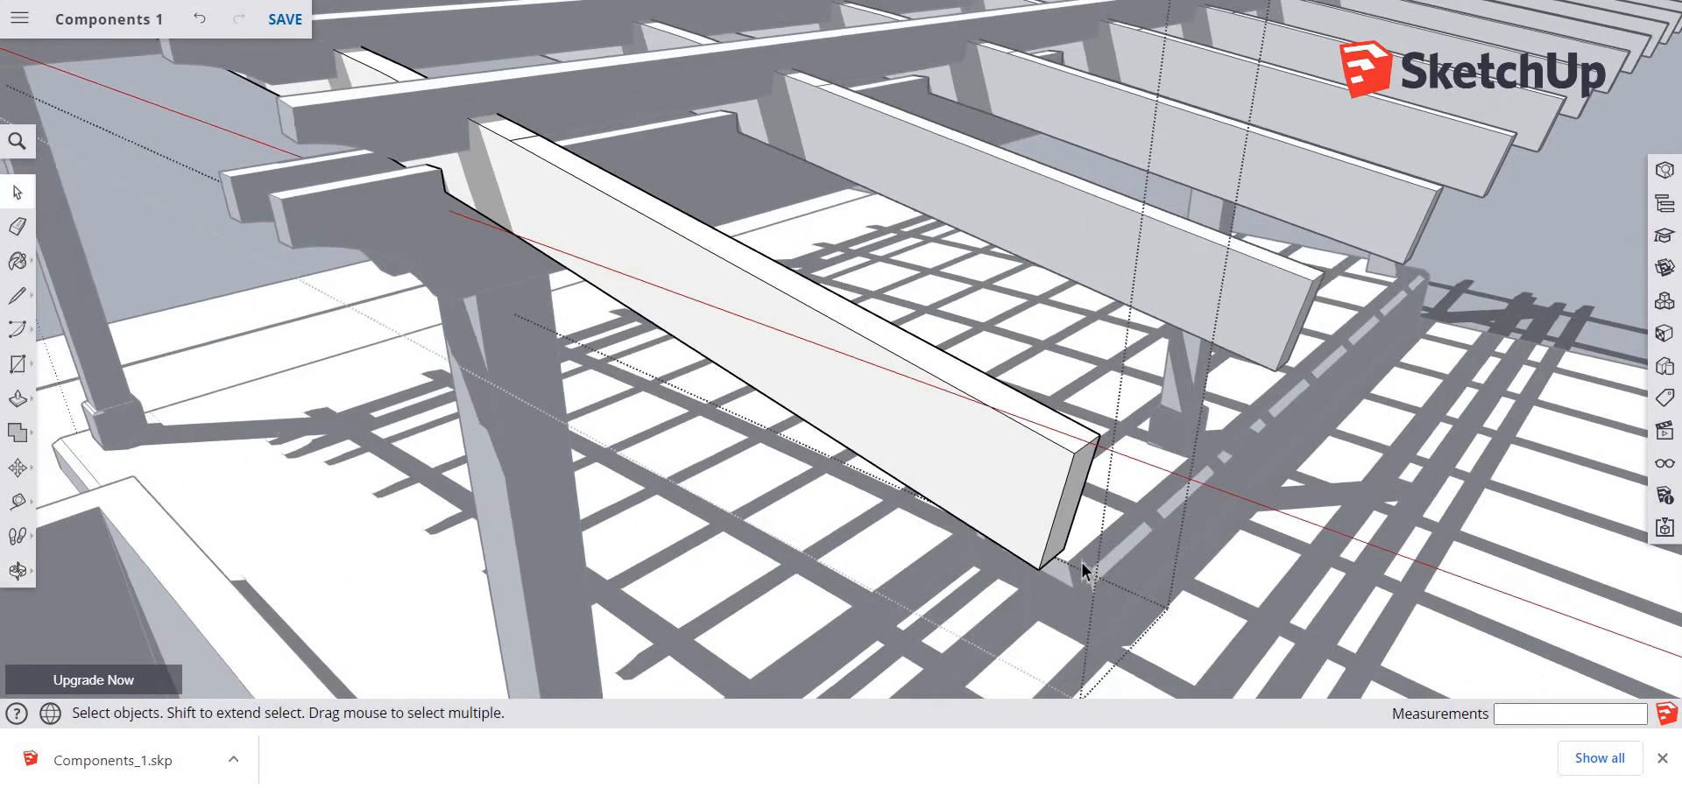
scroll(1083, 569, down, 5)
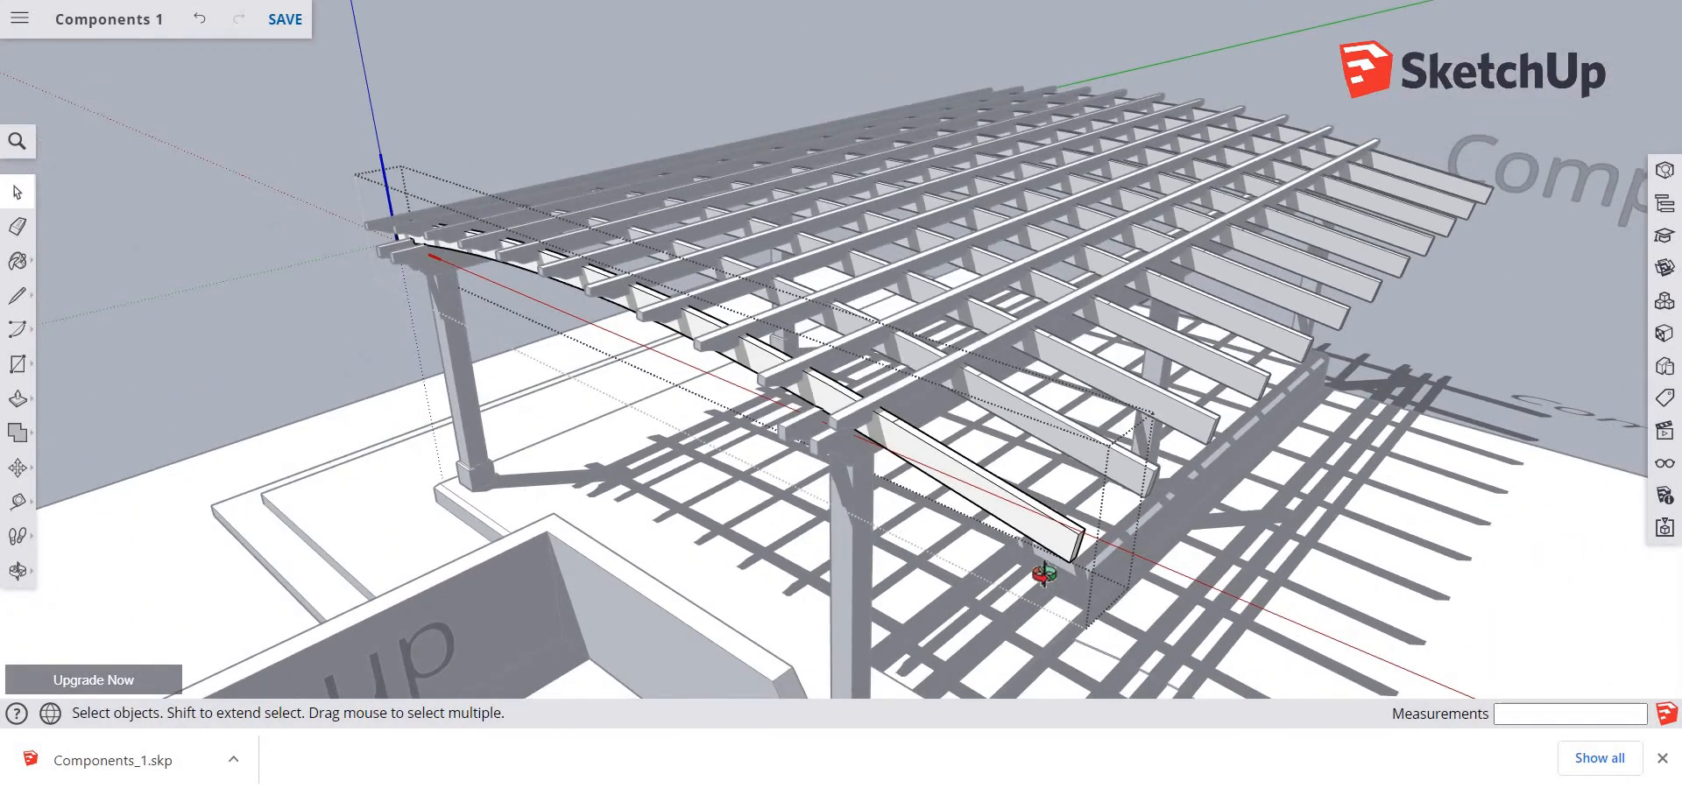
key(o)
key(space)
middle_drag(1407, 629, 1253, 379)
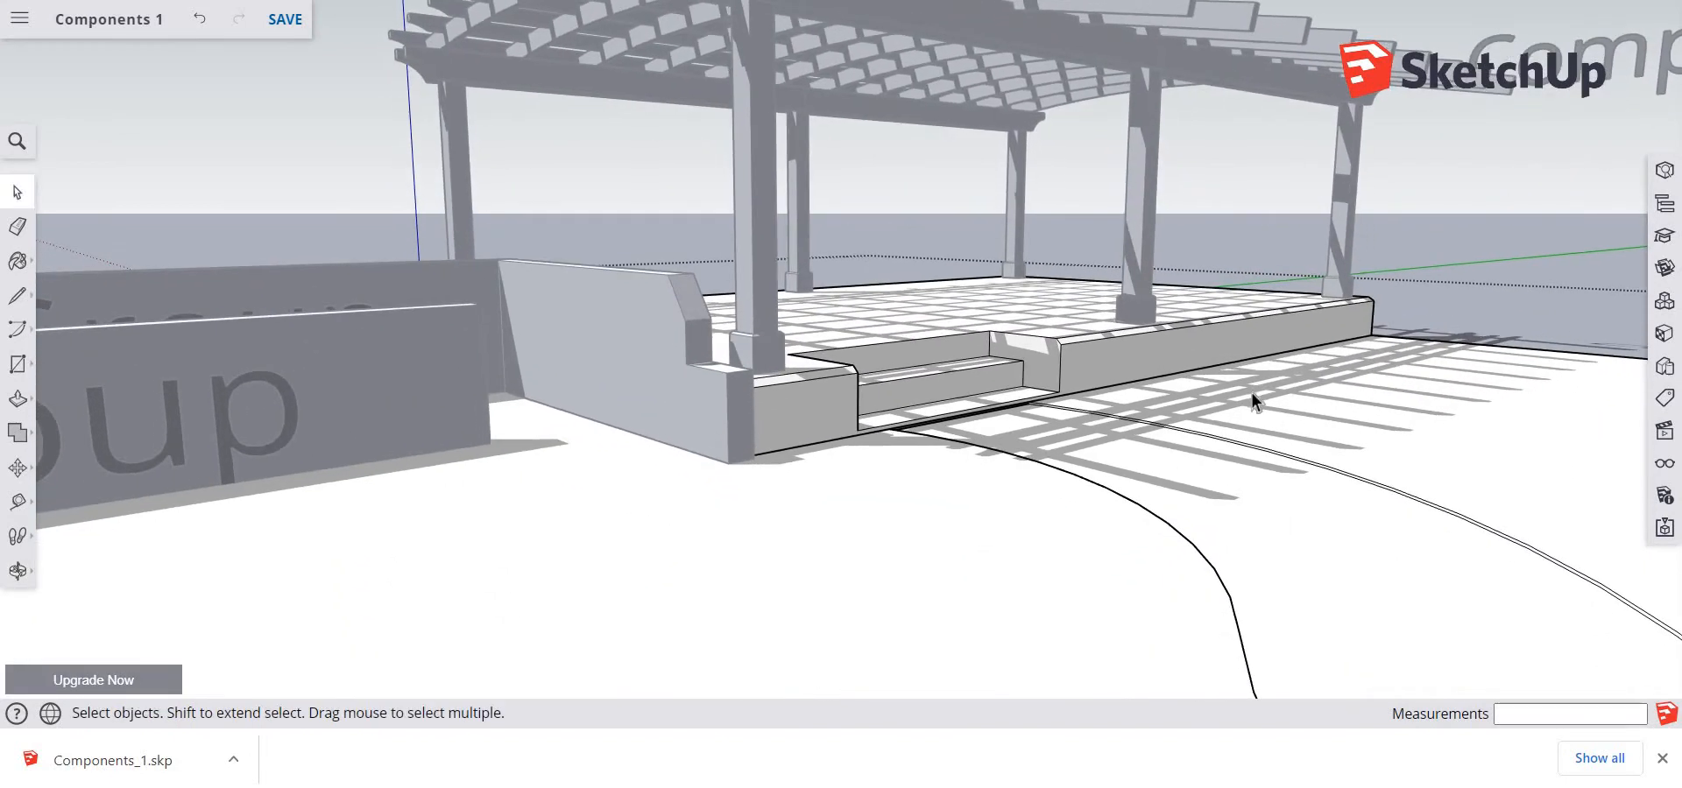
scroll(1250, 391, down, 3)
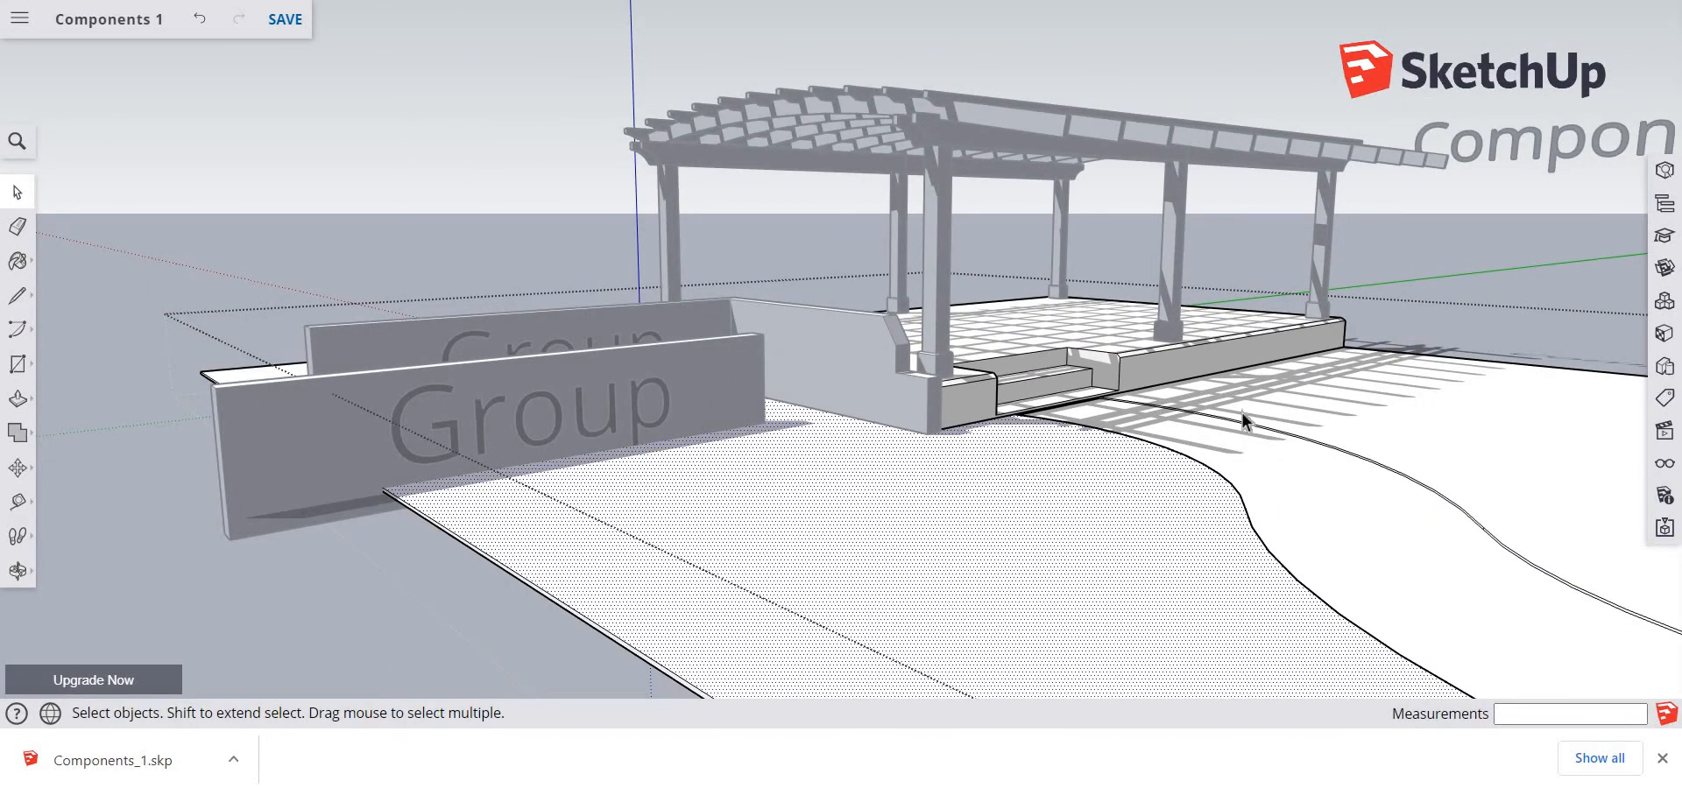
scroll(955, 565, down, 1)
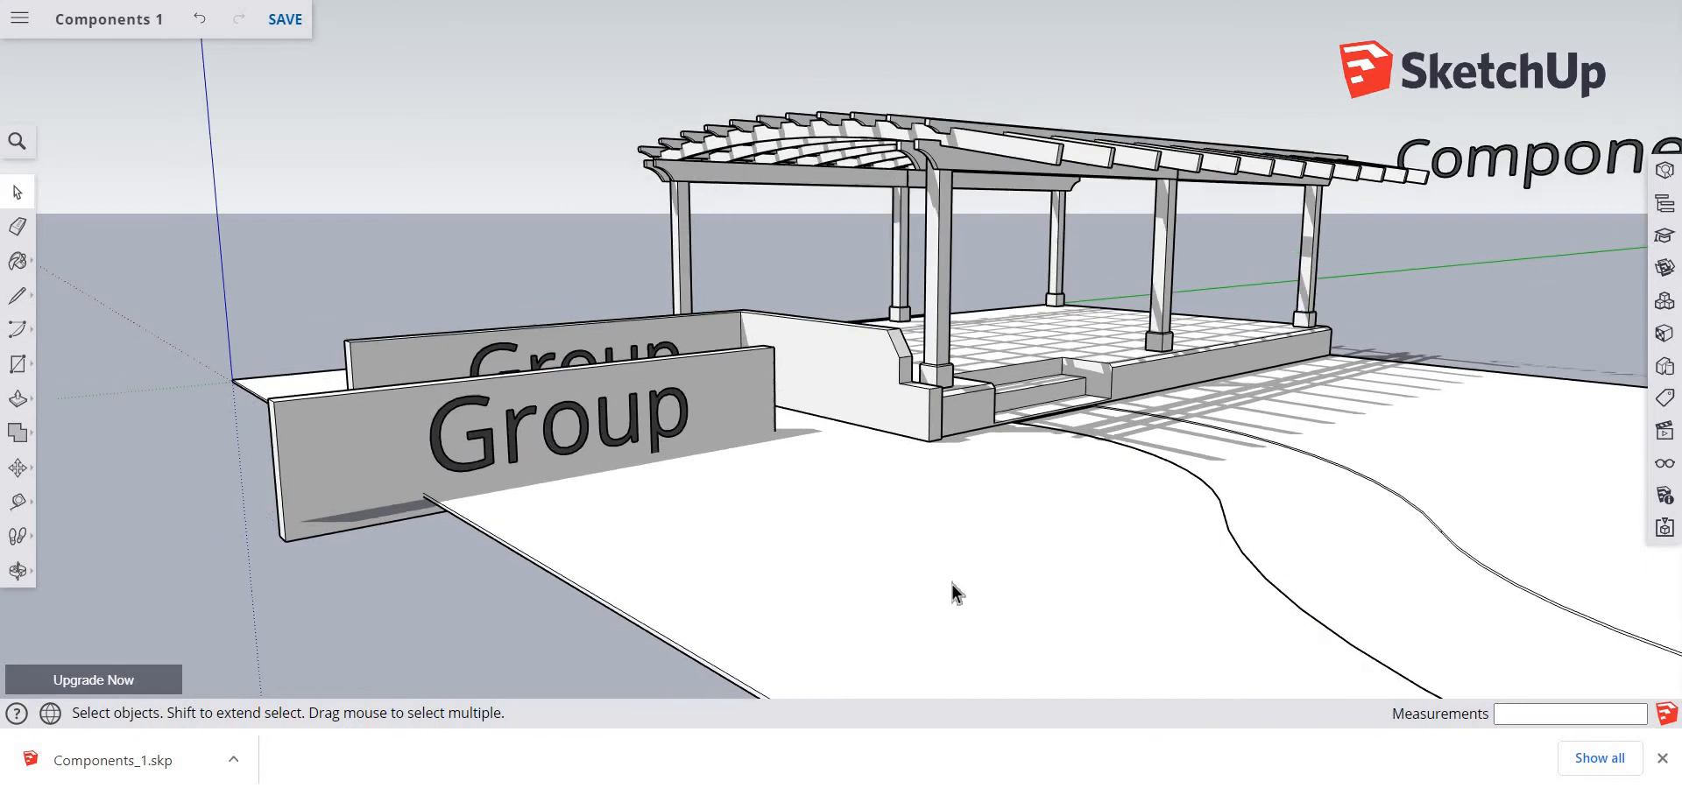
middle_drag(935, 544, 897, 680)
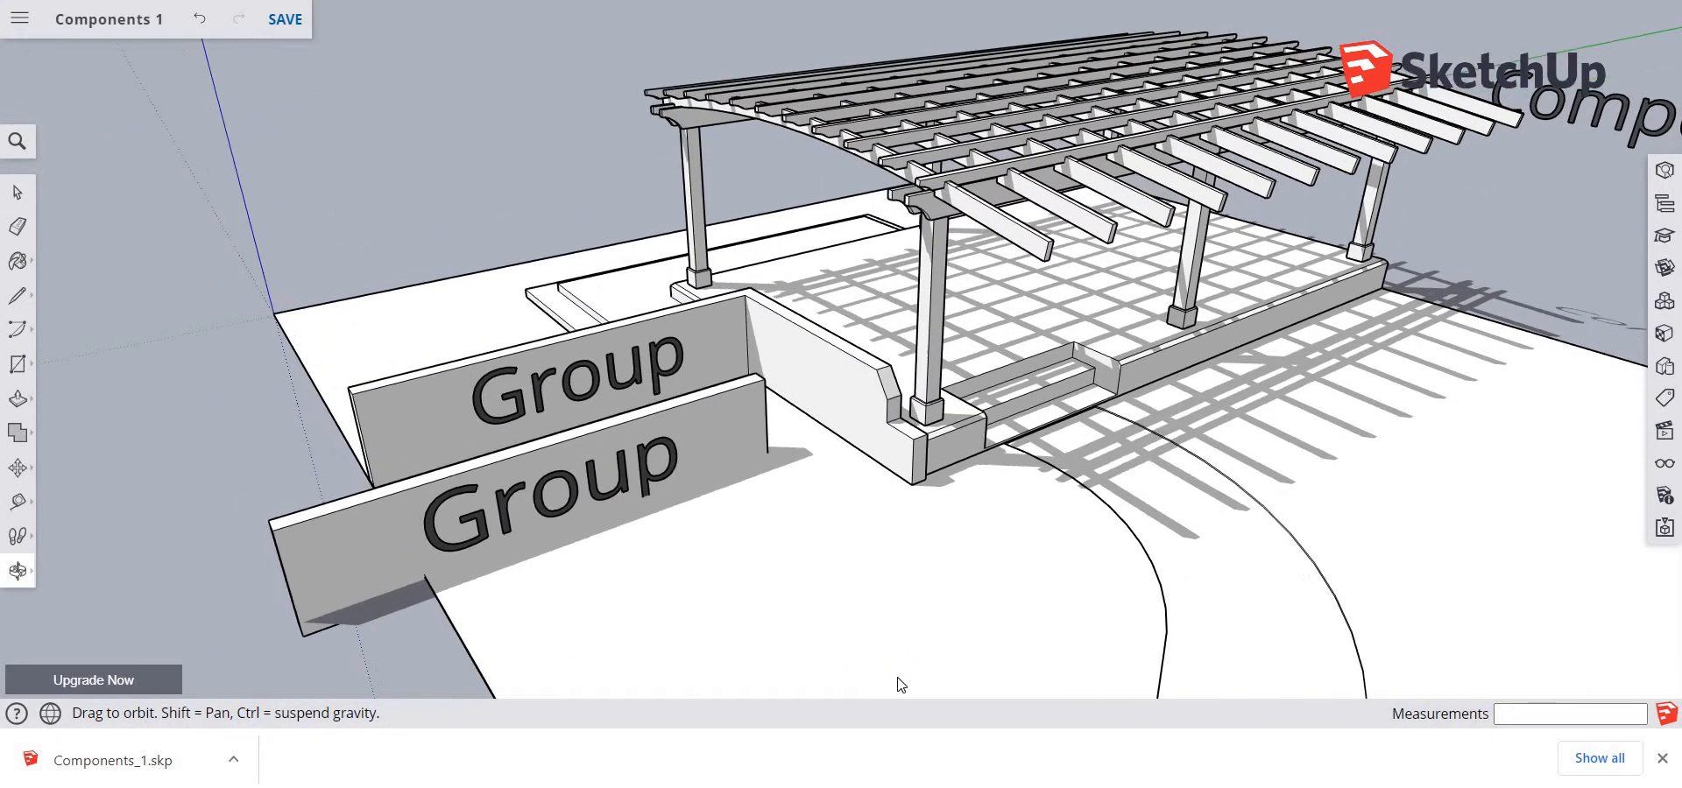
Paste the handwritten name from the clipboard onto the ground in front of the "Group" walls
right_click(761, 593)
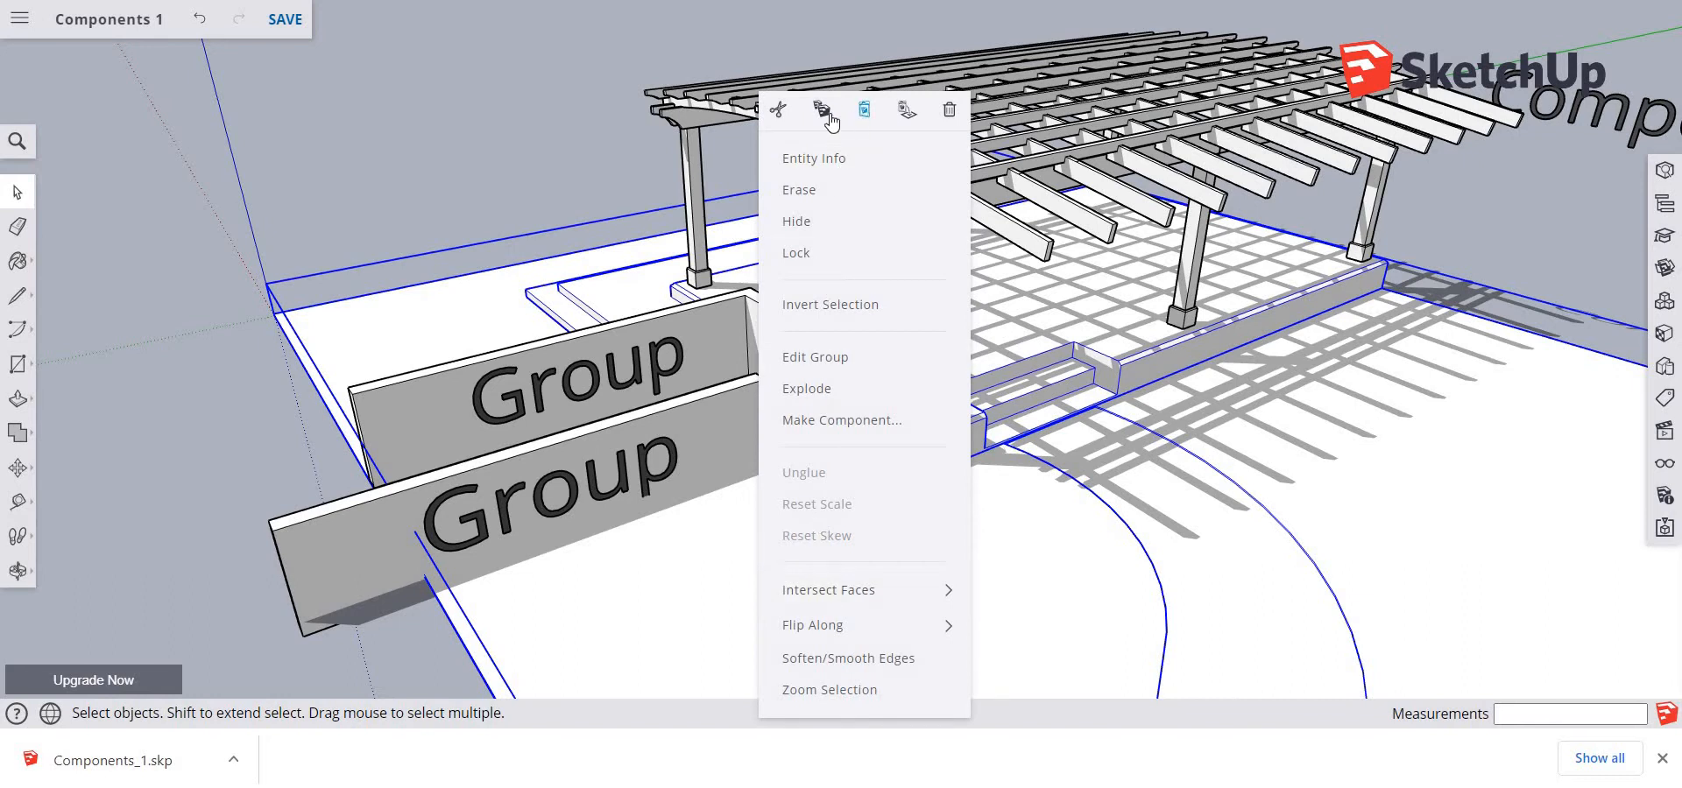
click(864, 110)
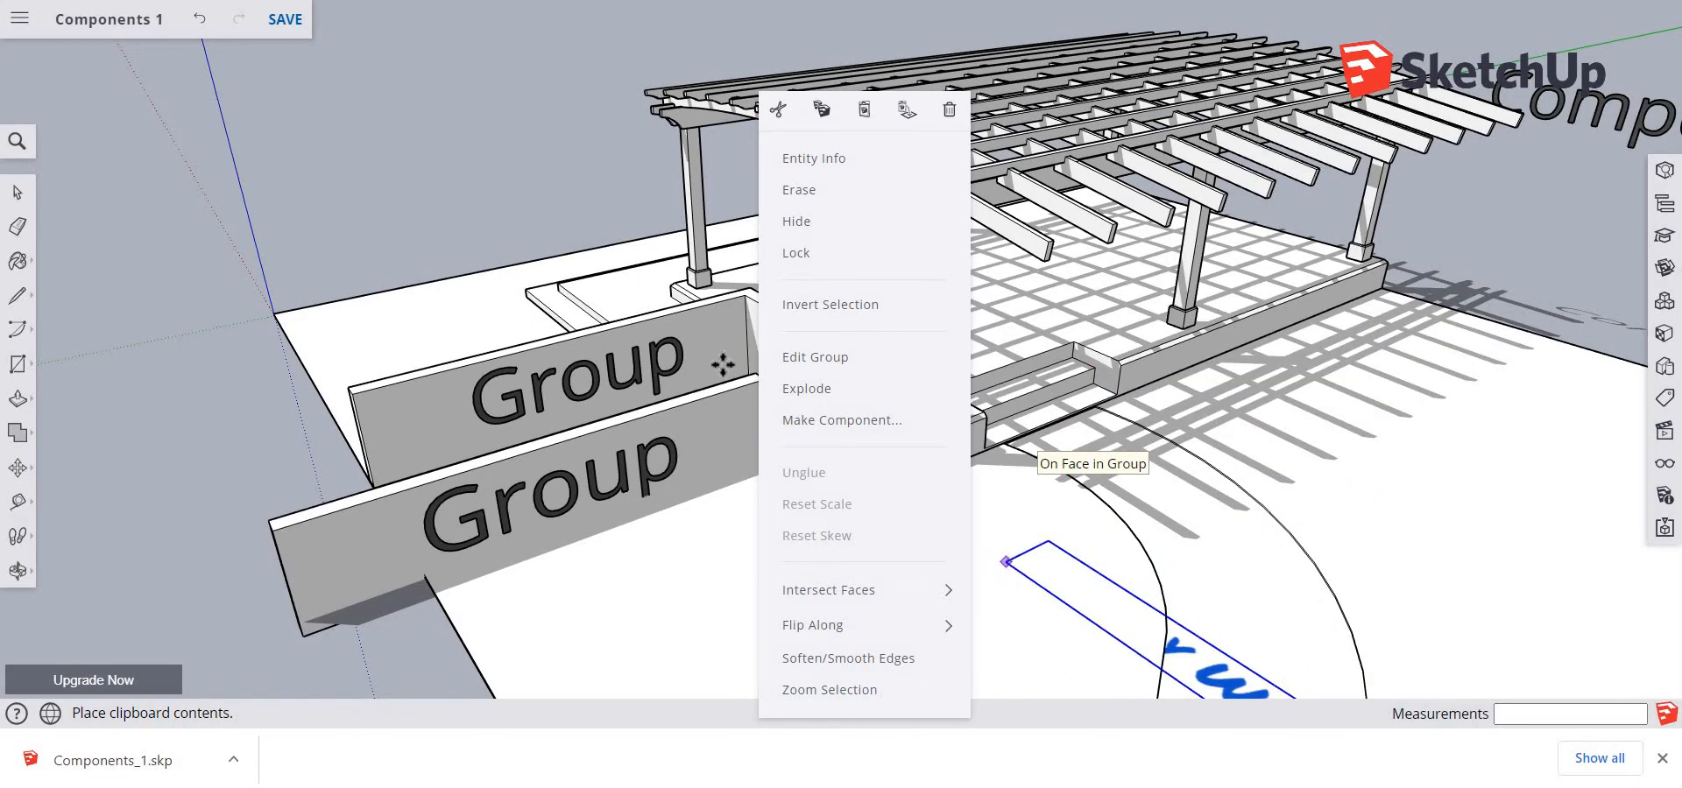
click(927, 644)
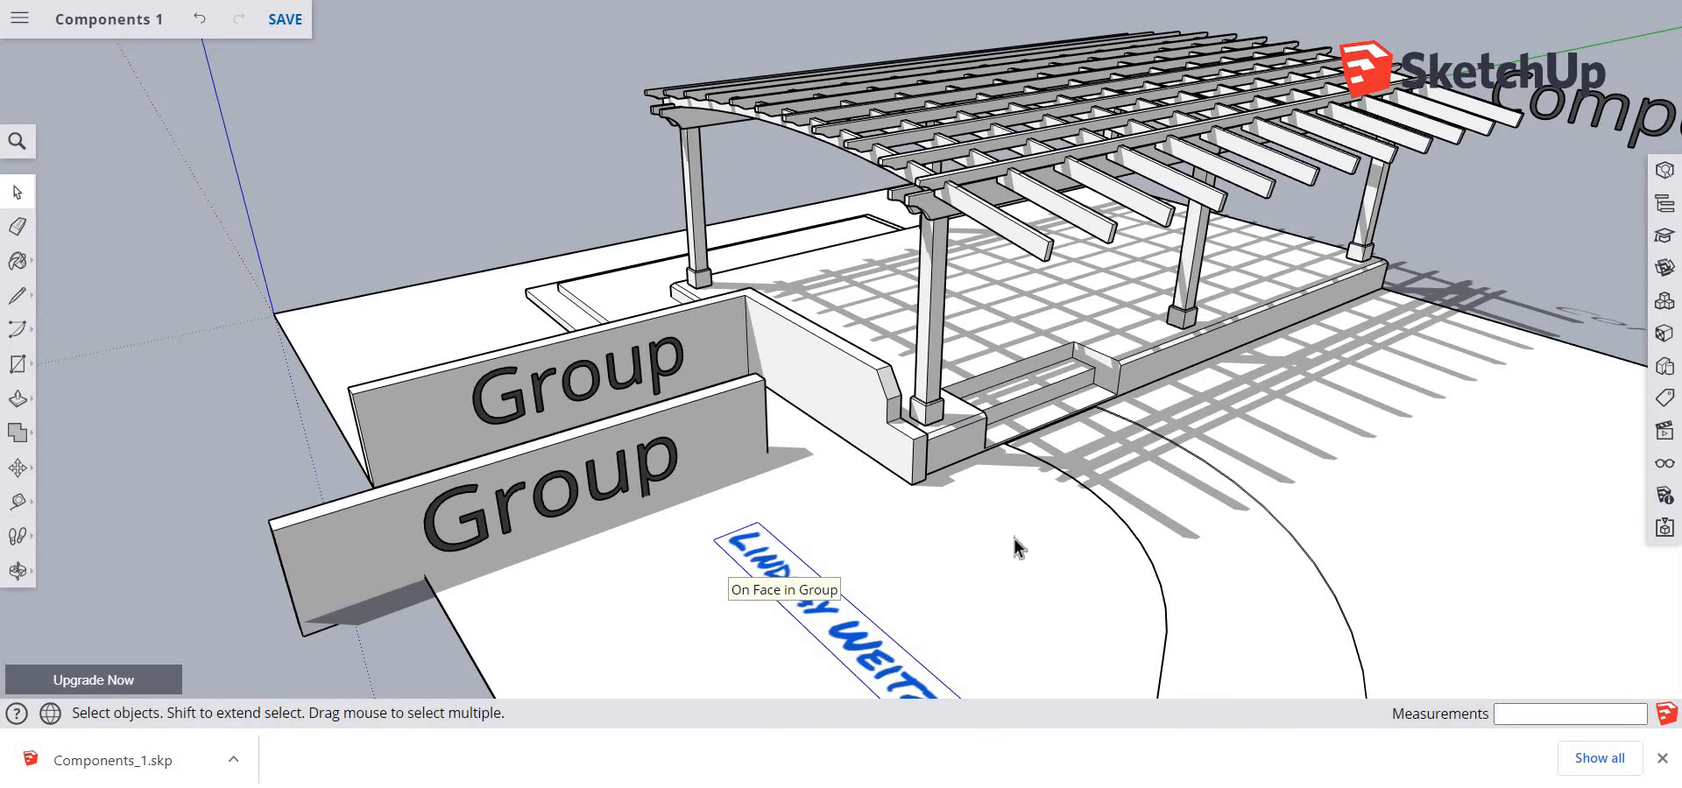
middle_click(909, 592)
scroll(909, 592, down, 3)
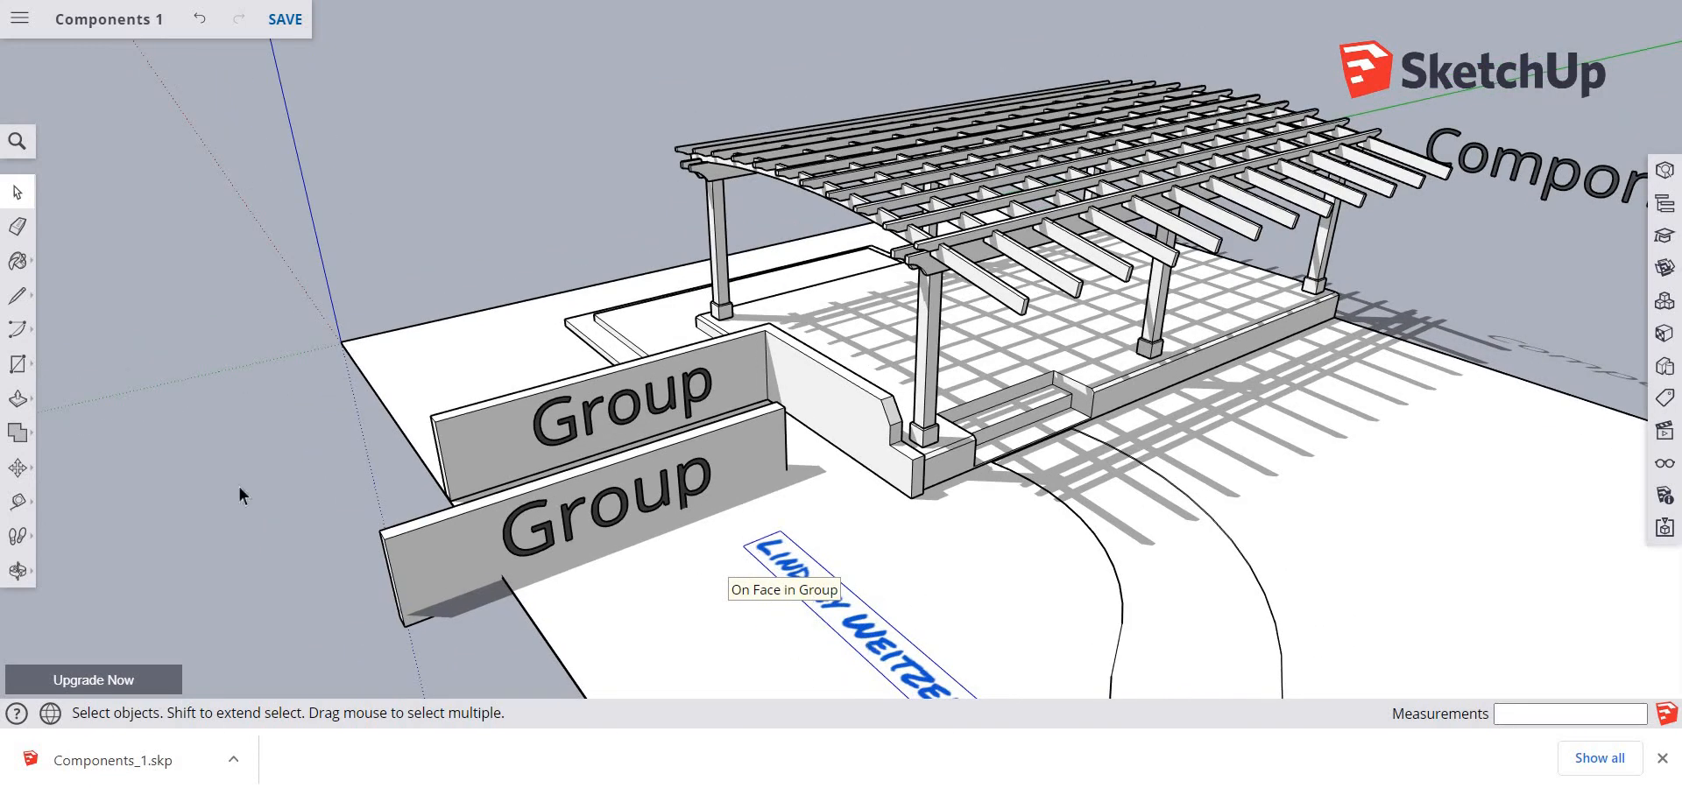
Rotate the pasted name about its middle by 85.6 degrees on the ground plane and deselect it
click(19, 469)
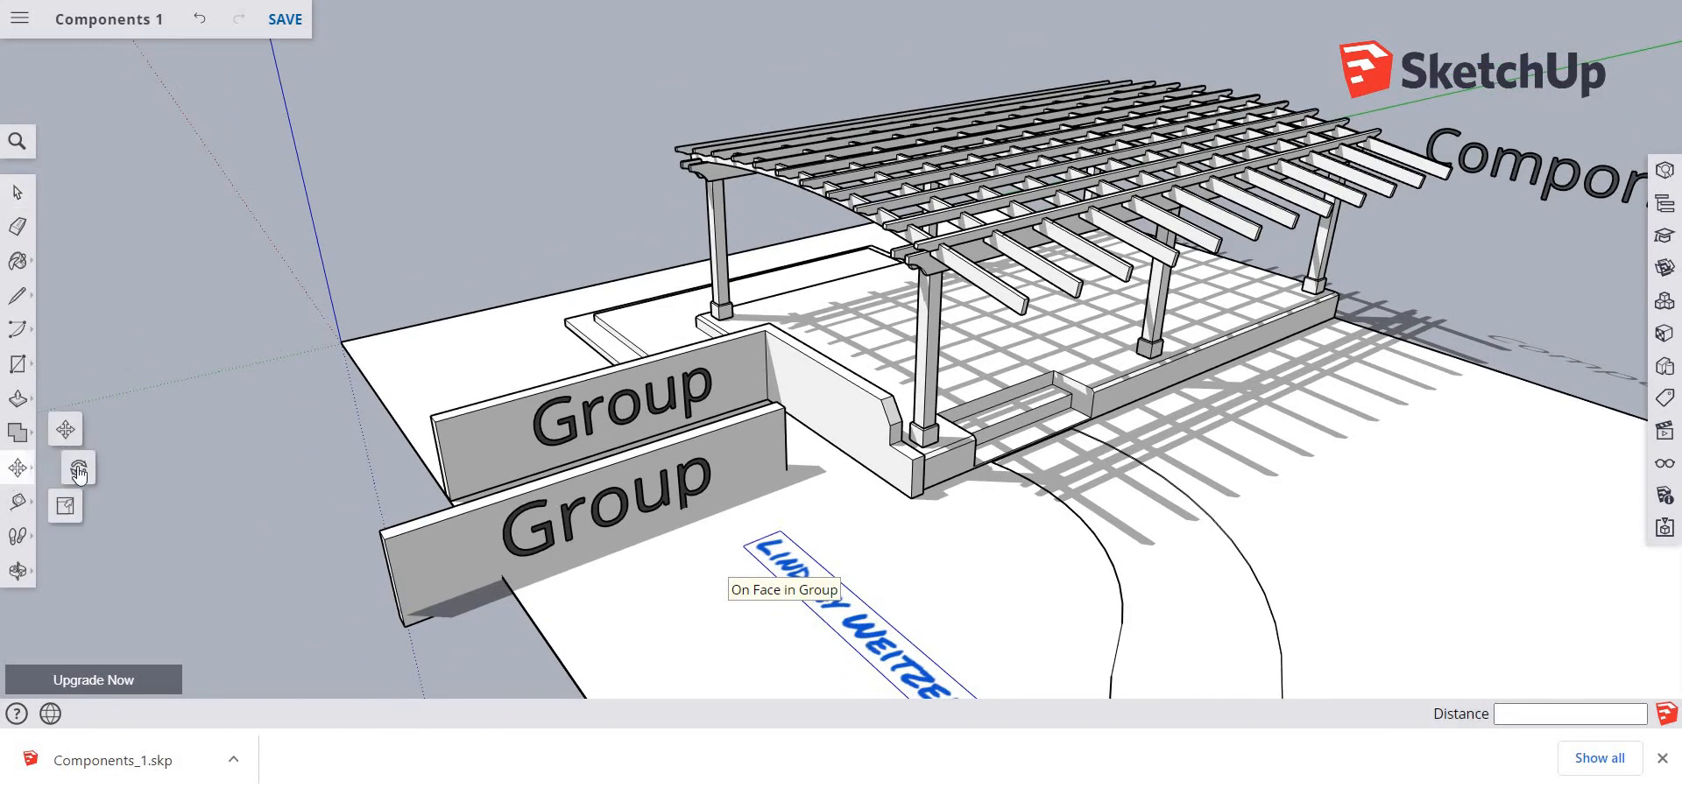
click(78, 473)
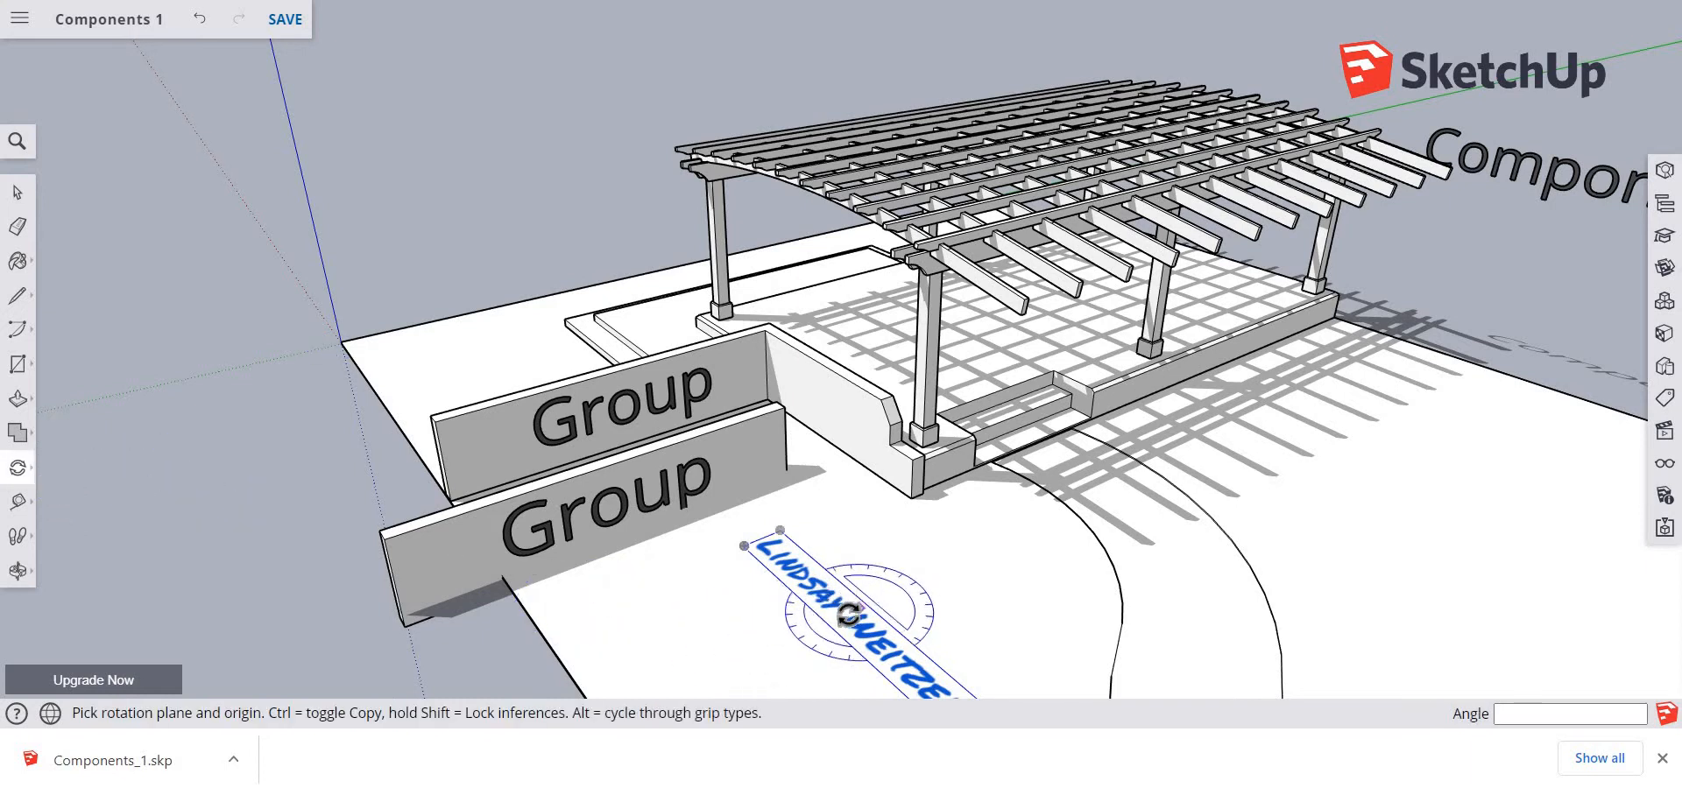
click(852, 610)
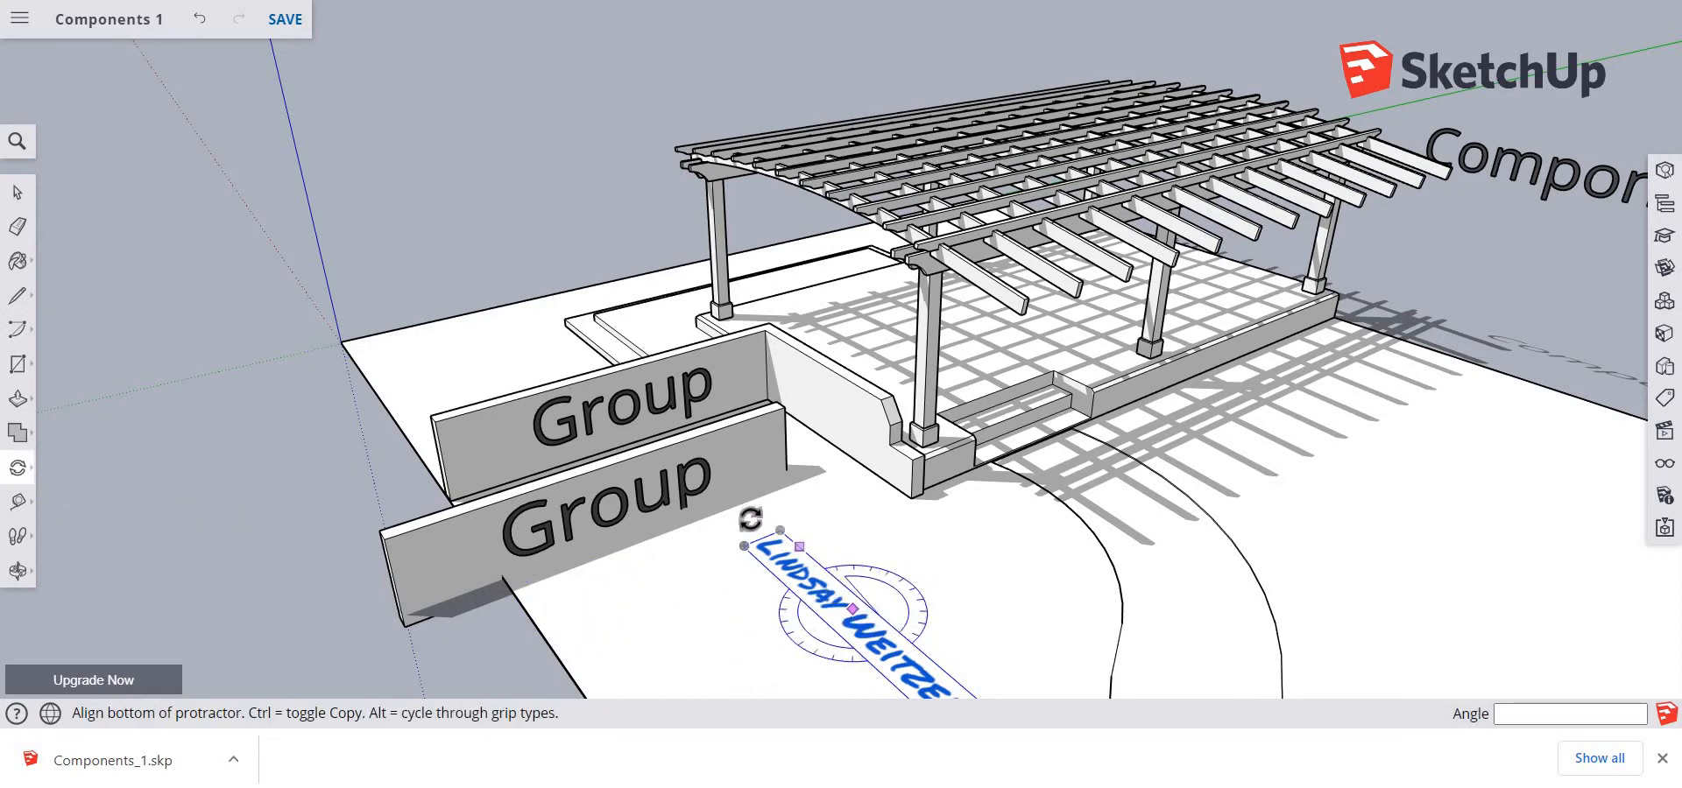
click(751, 520)
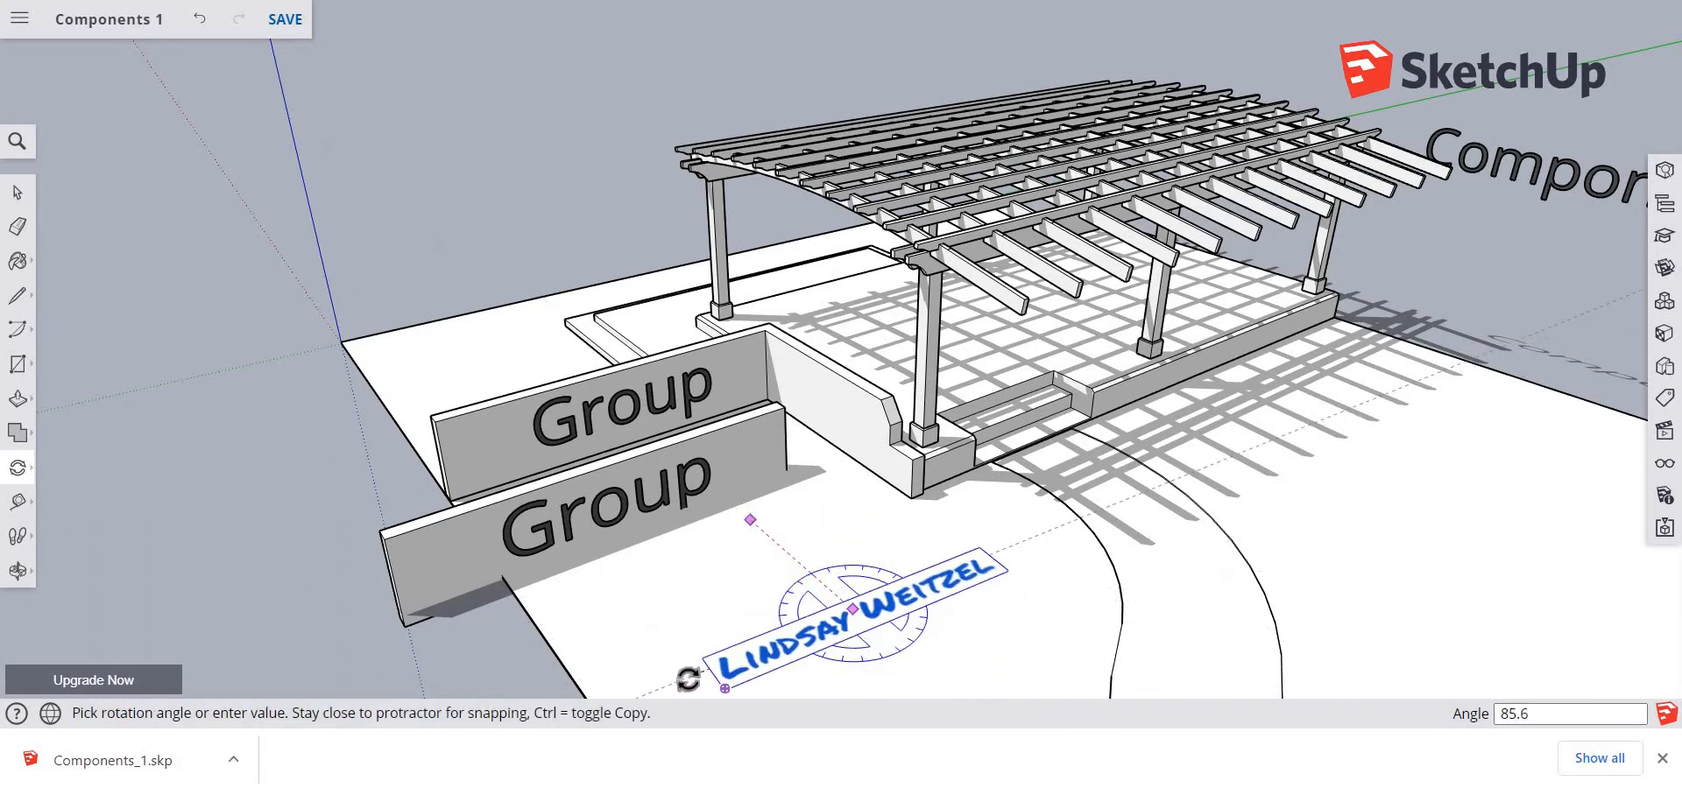
click(687, 679)
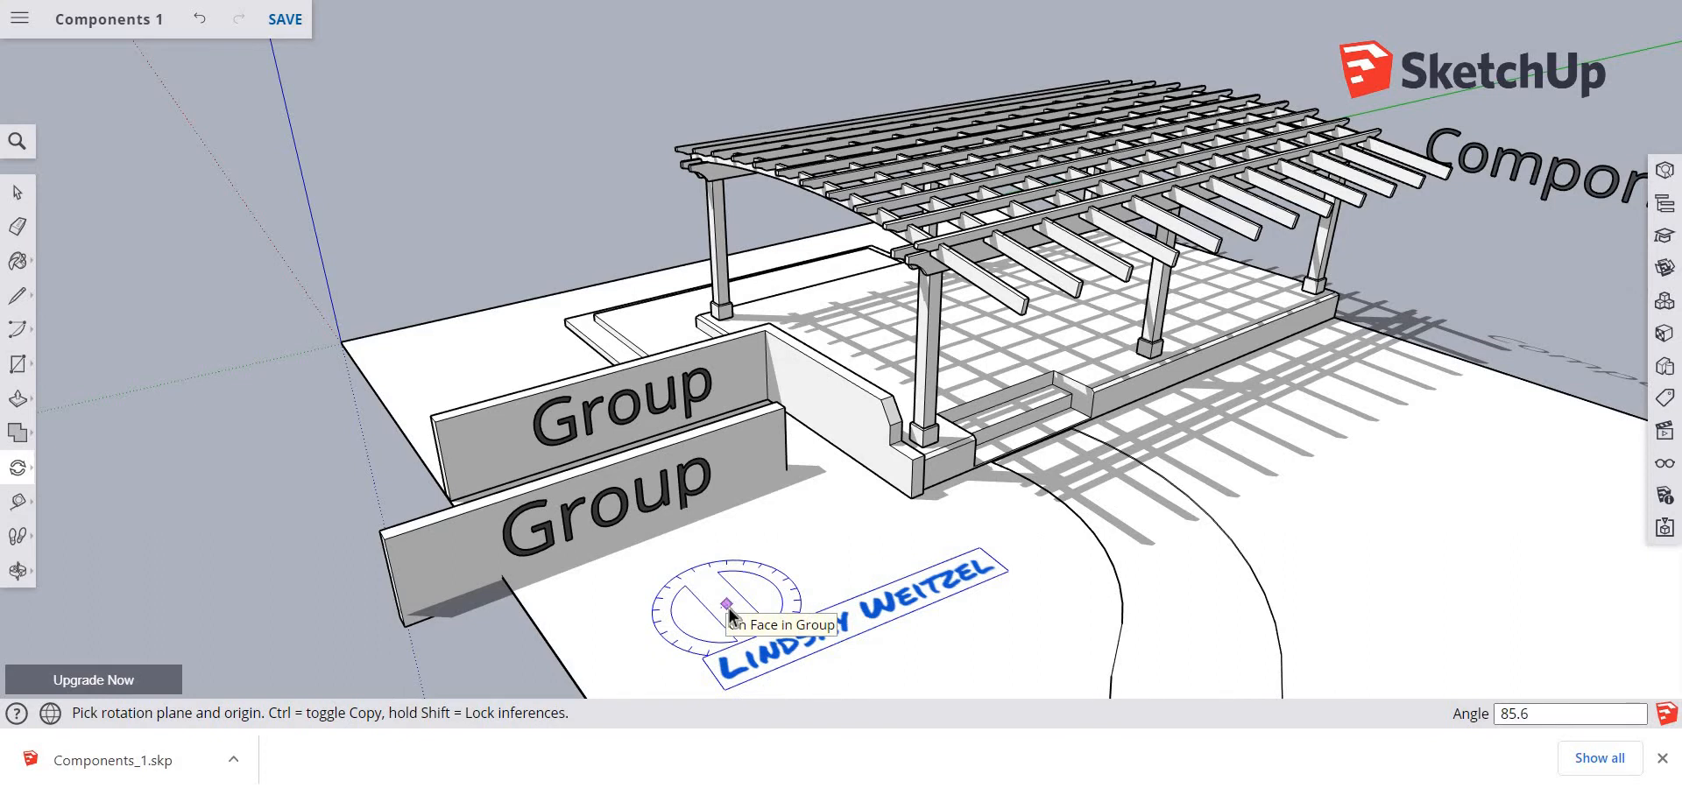
key(space)
click(730, 614)
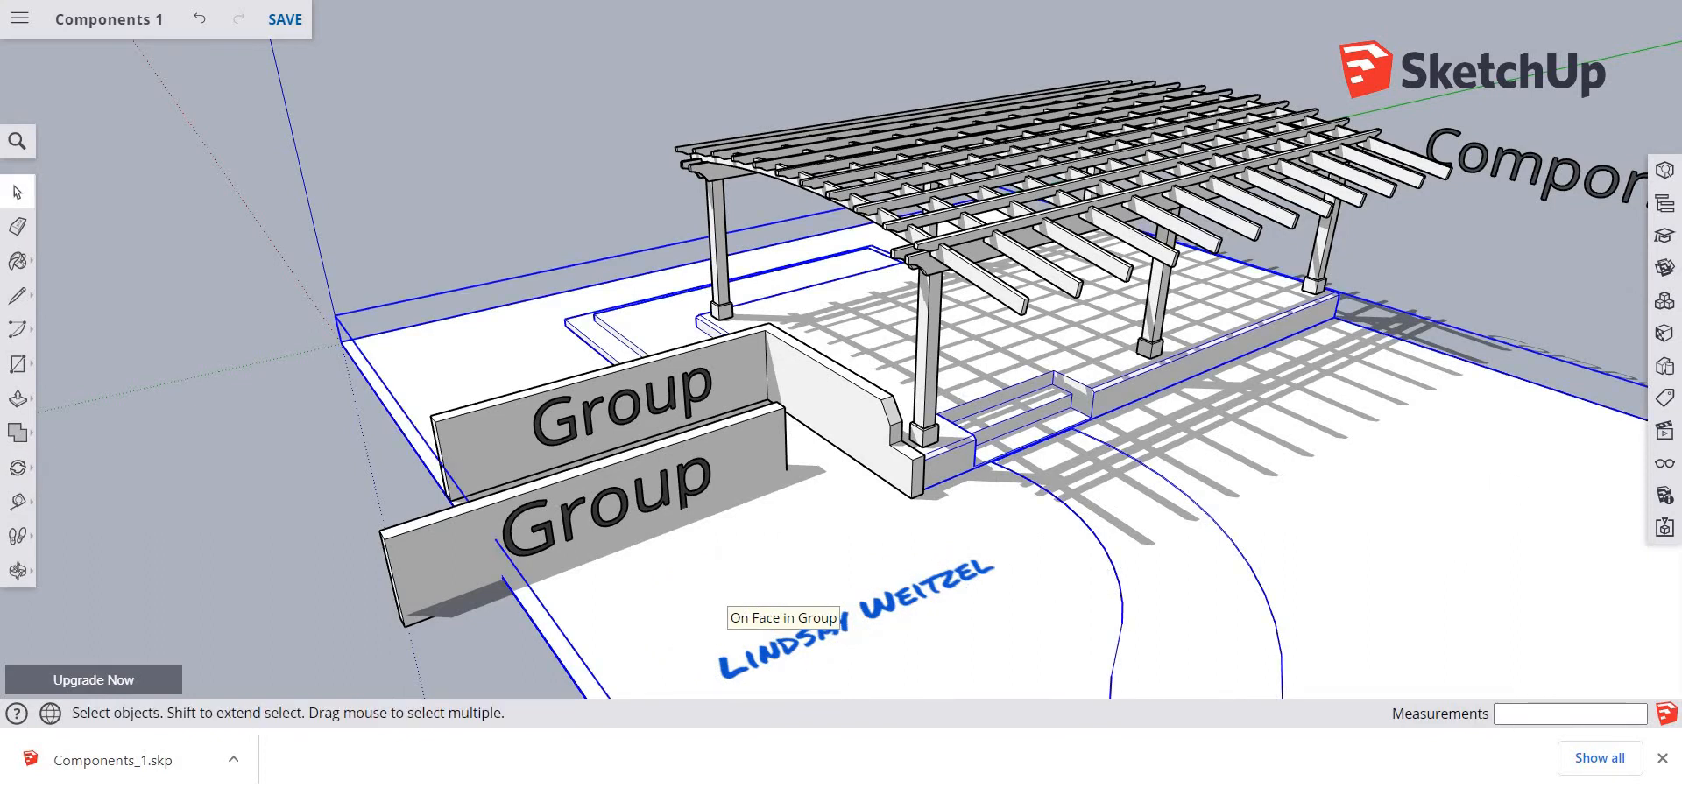
Capture a Snipping Tool screenshot of the pergola, "Group" walls and name, and save the Components 1 model
click(751, 385)
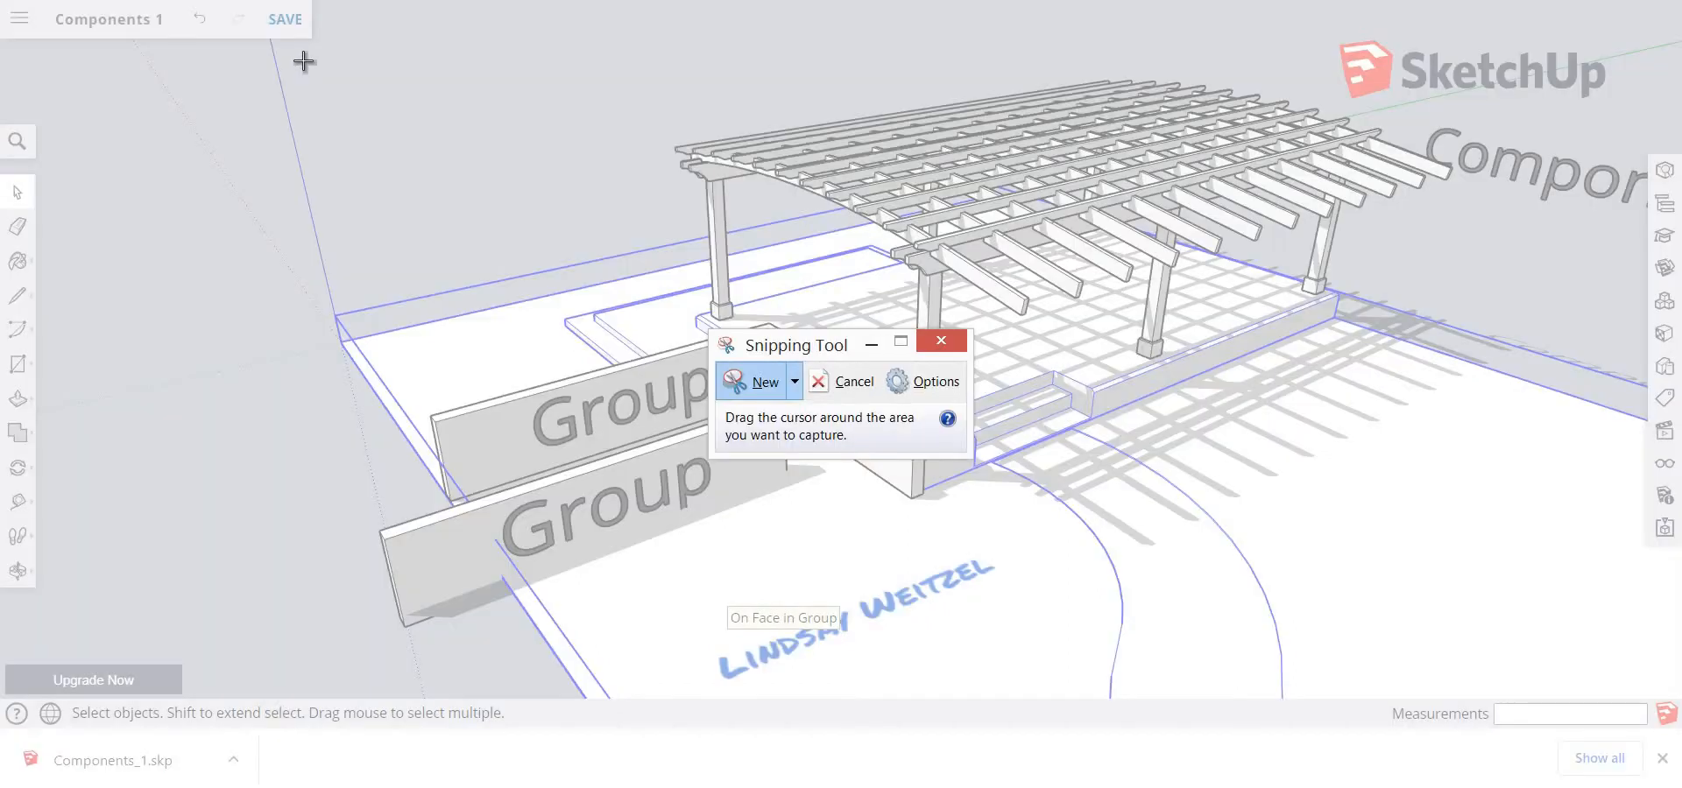
drag(292, 50, 1524, 692)
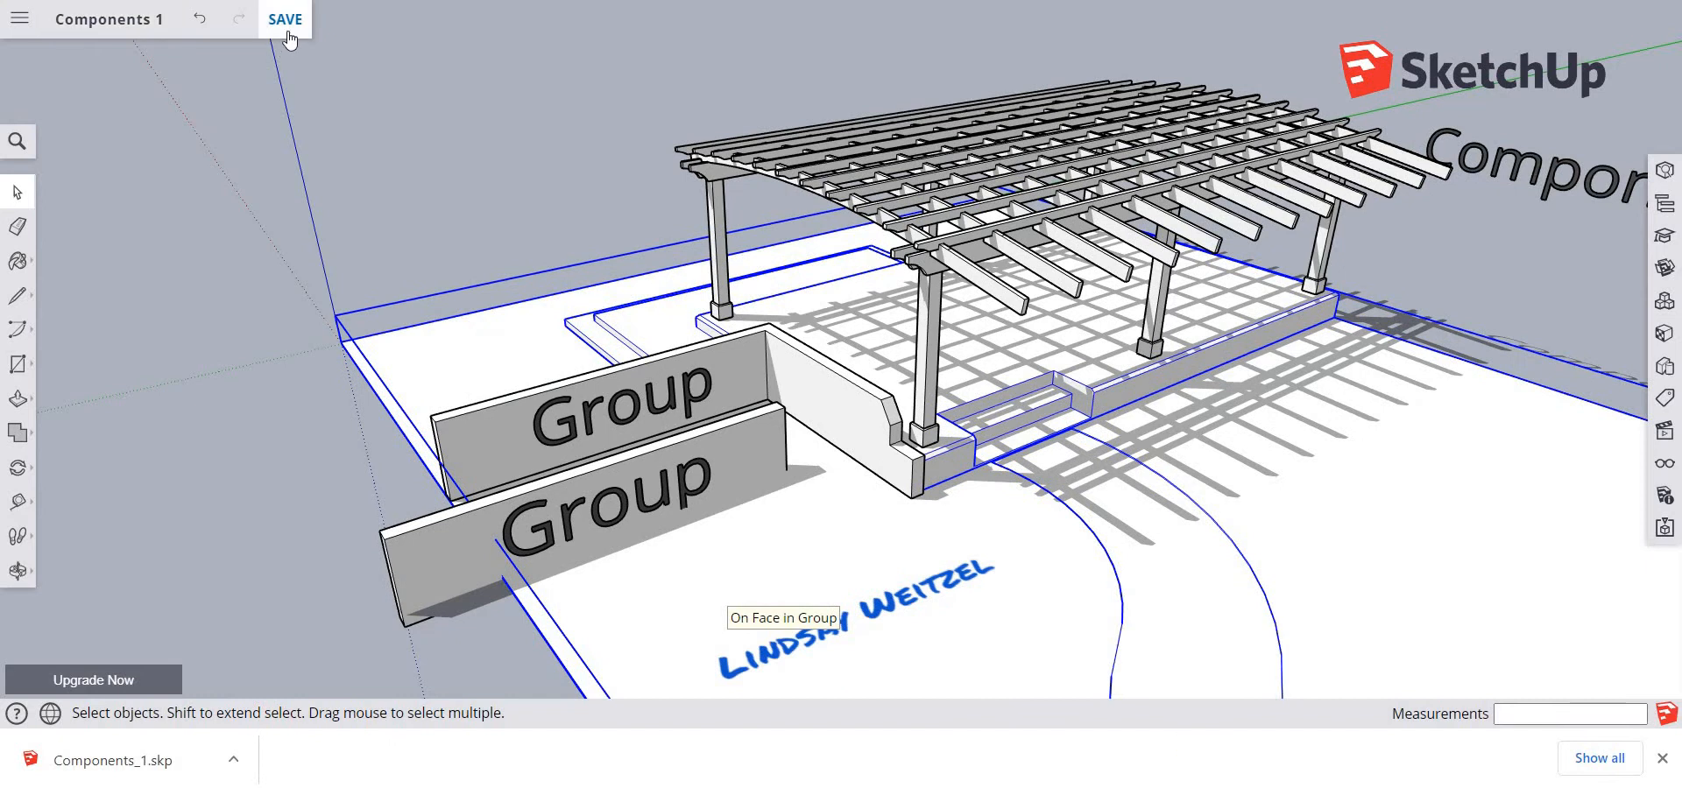
click(287, 34)
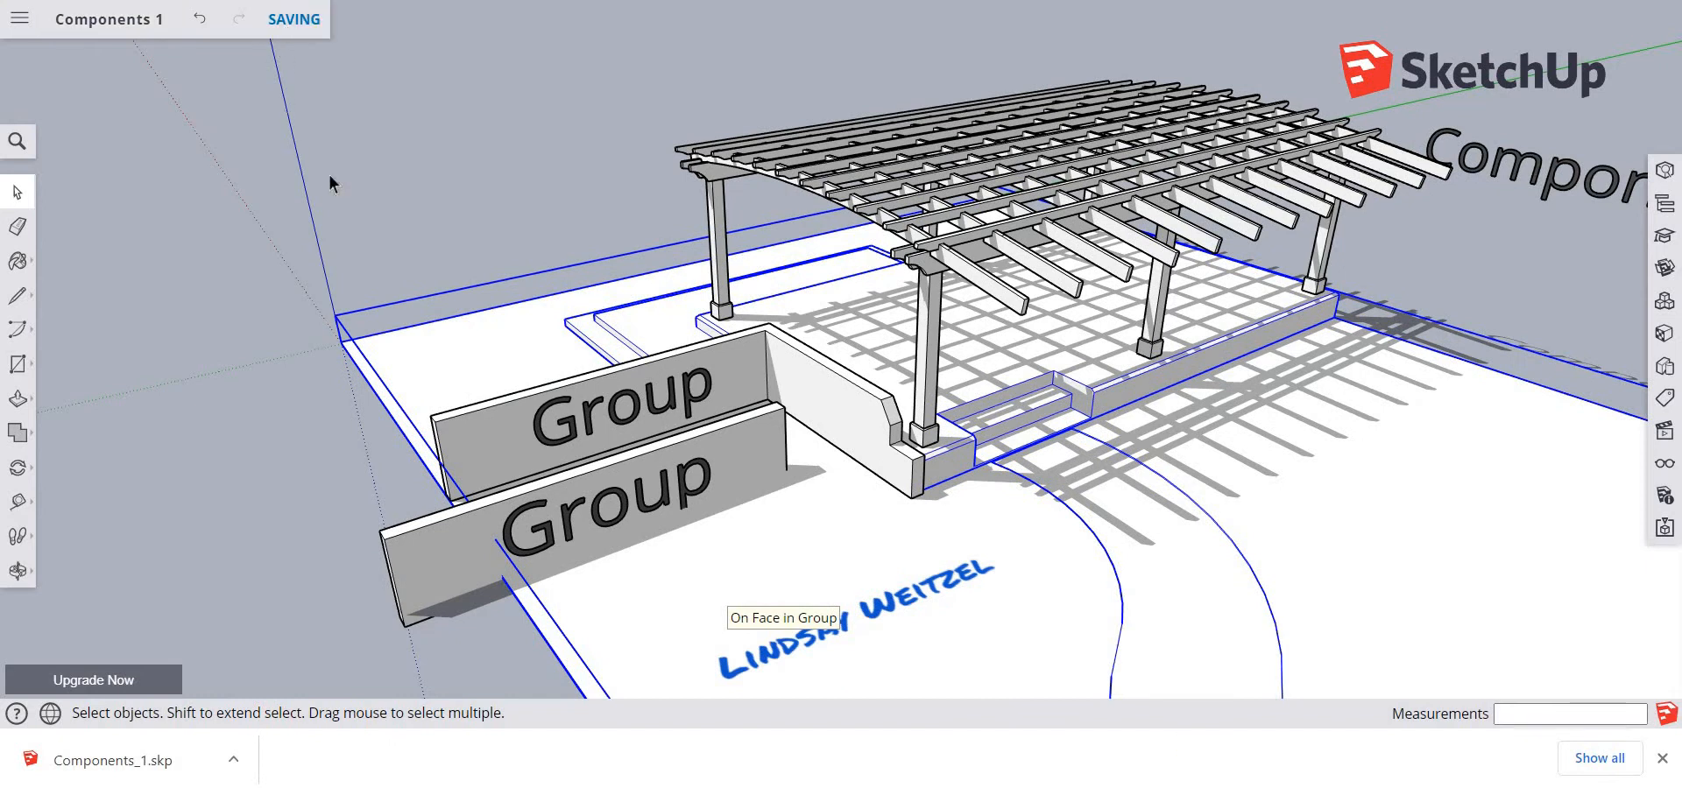
Return to the SketchUp home page, and download Components 2.skp from the "5 Snips Components and Tags" assignment page
click(19, 29)
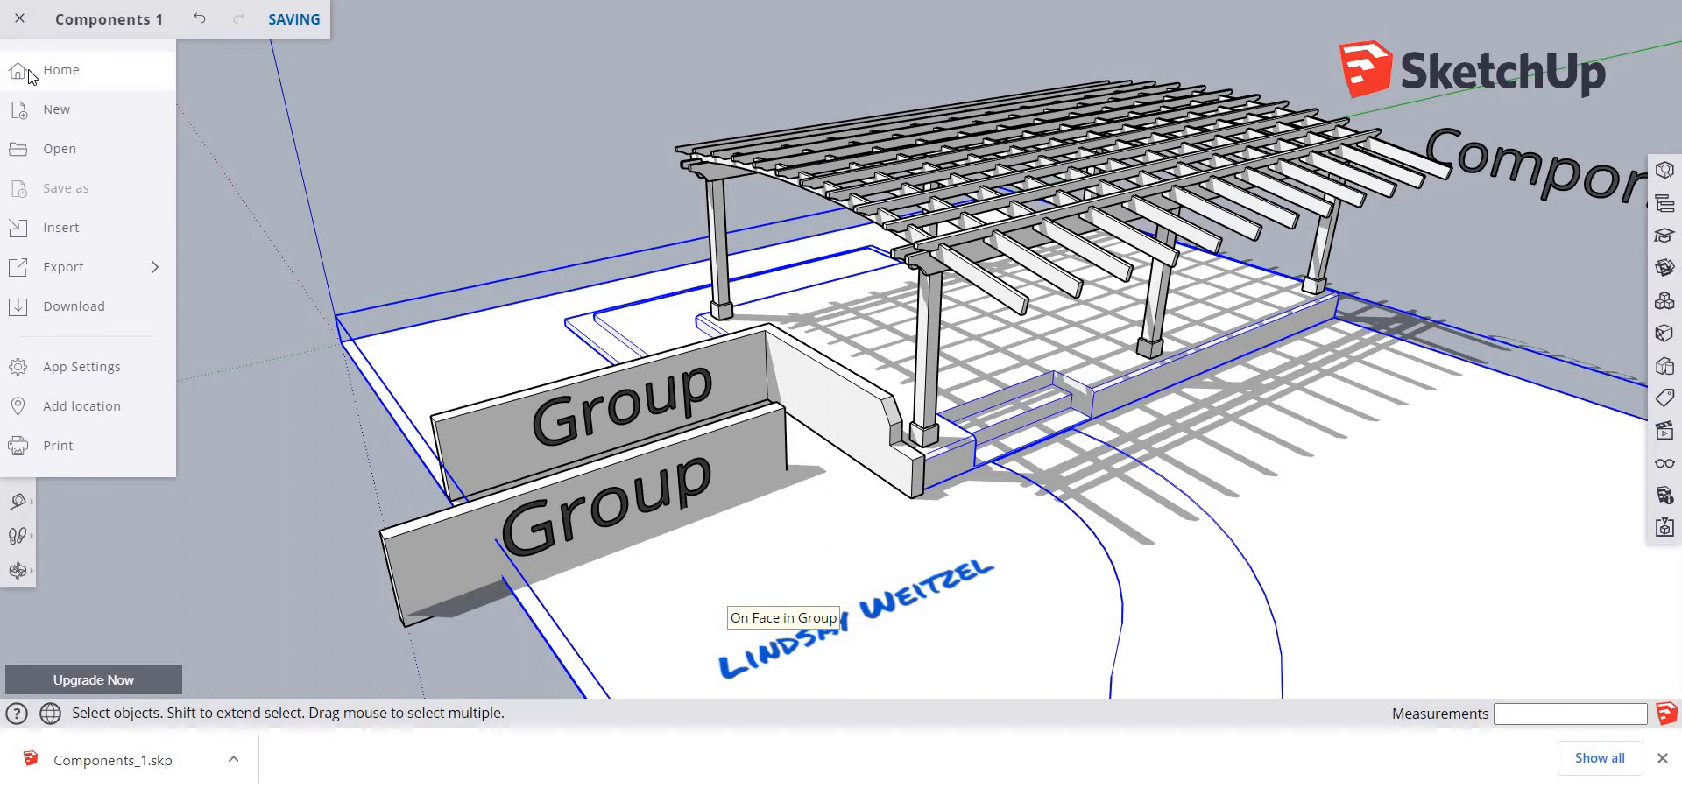
click(26, 68)
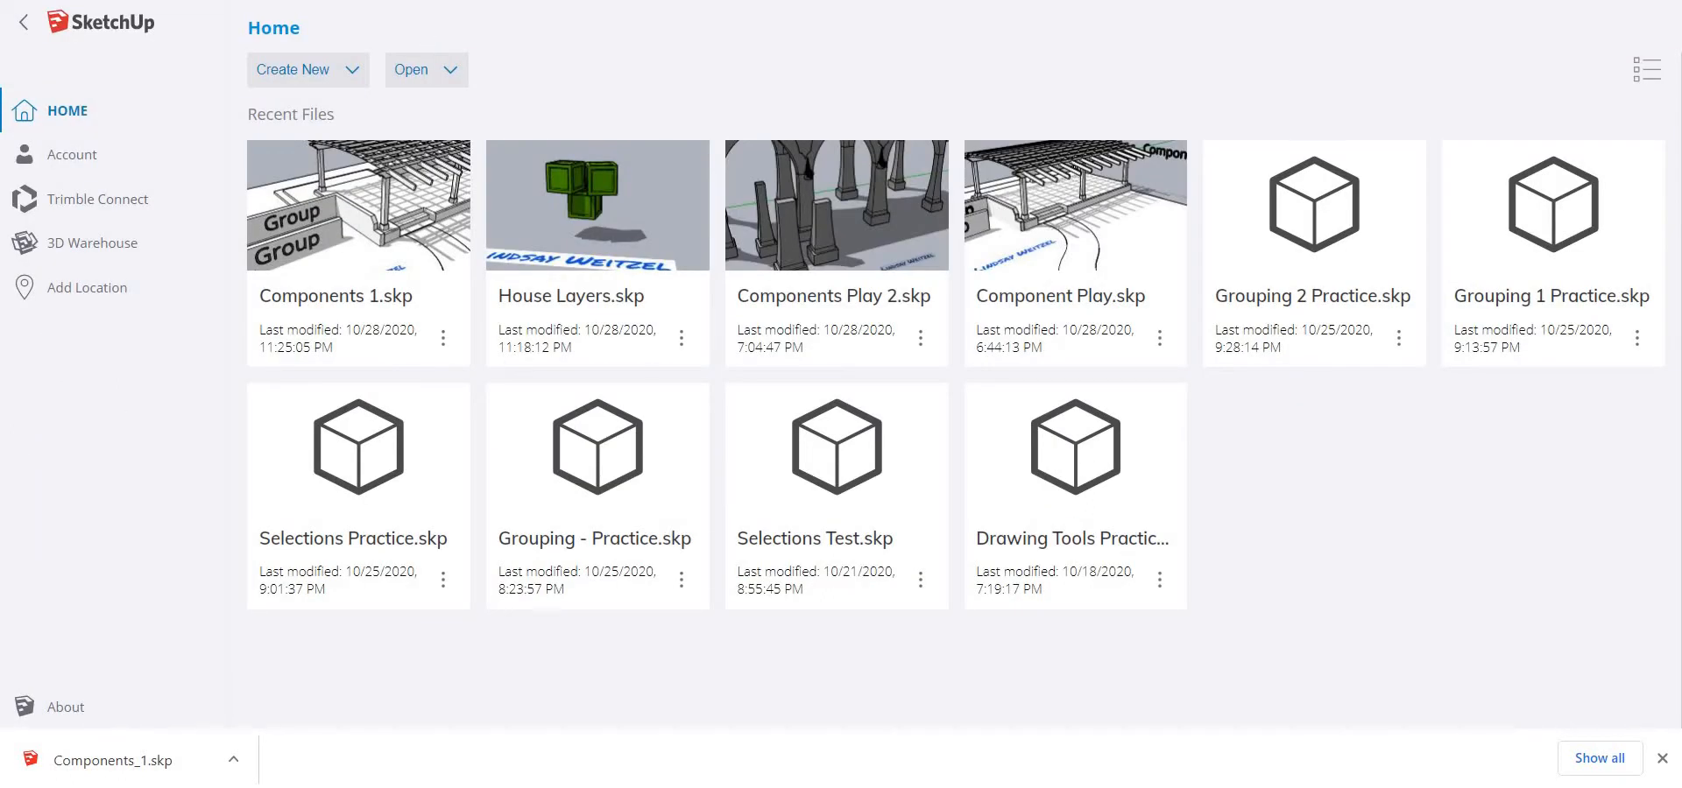
click(105, 1)
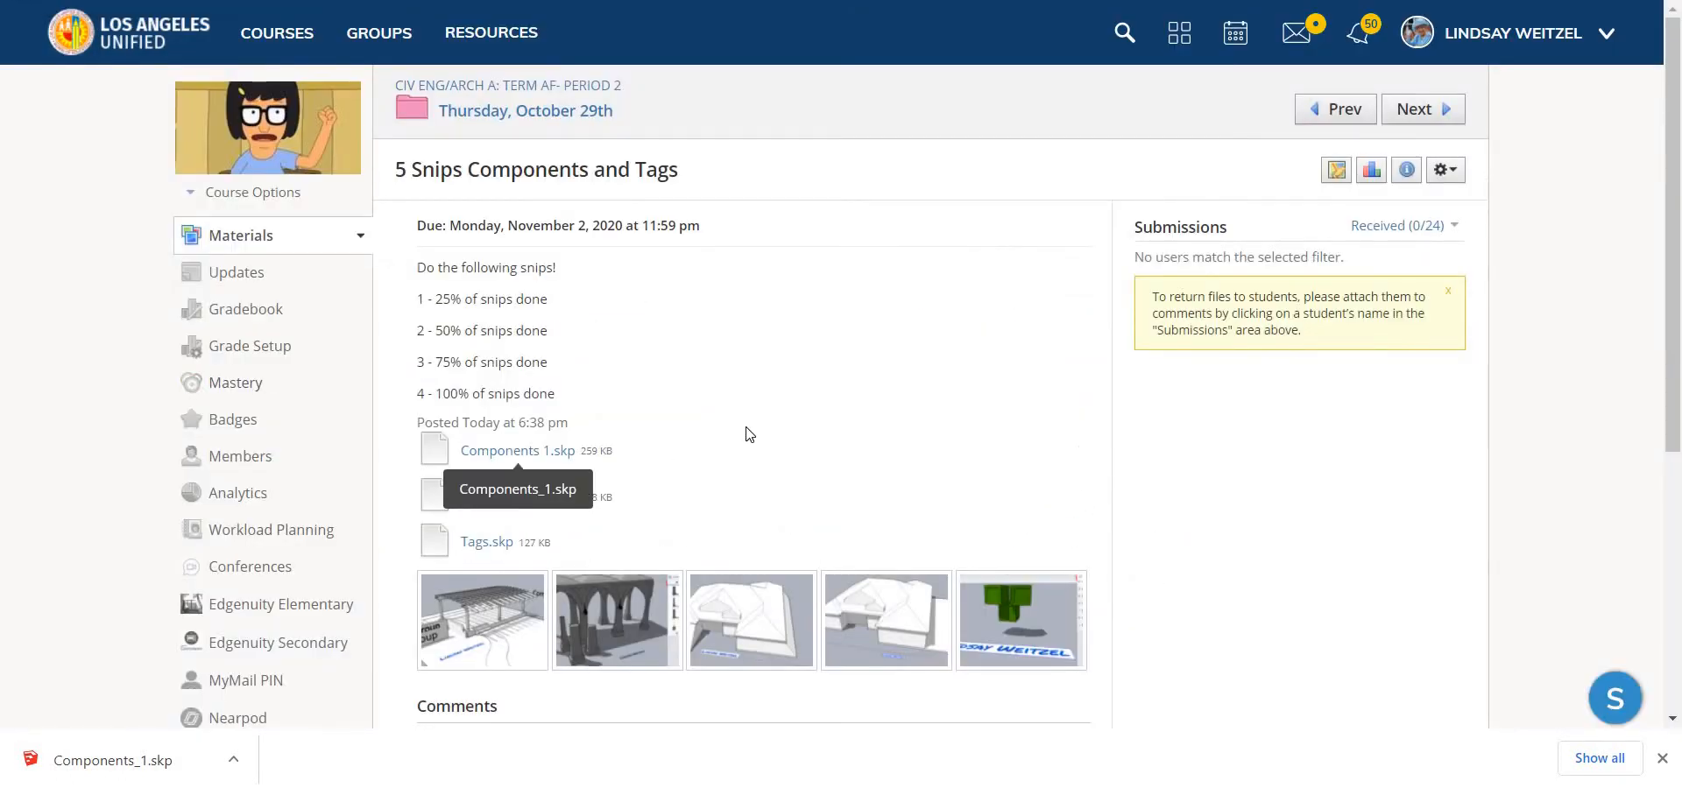
click(504, 500)
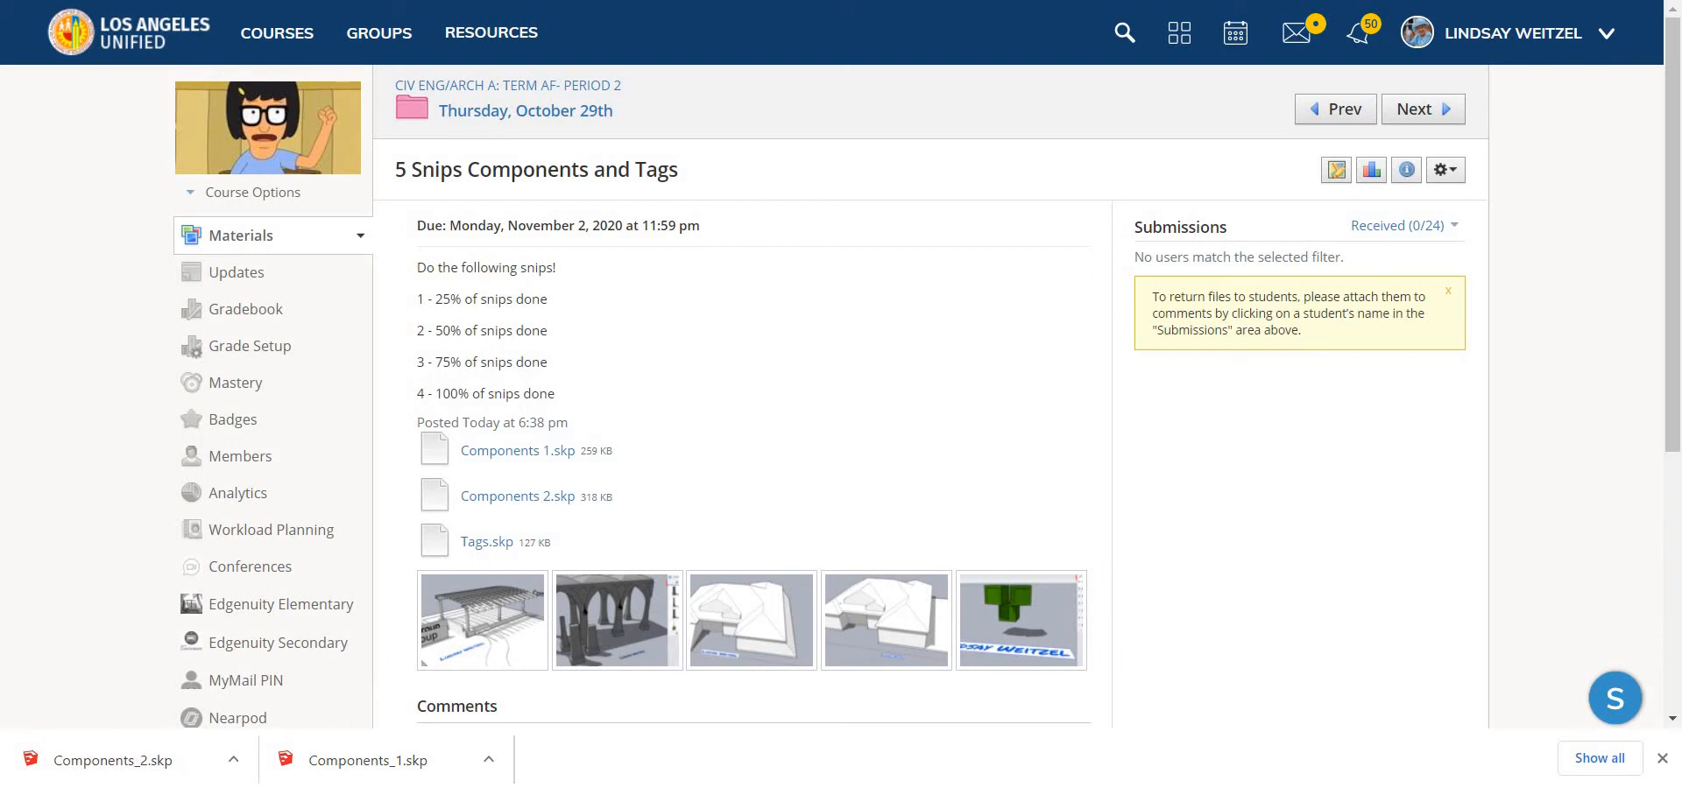
Switch back to SketchUp and open Components_2 from the computer's Downloads folder
click(281, 0)
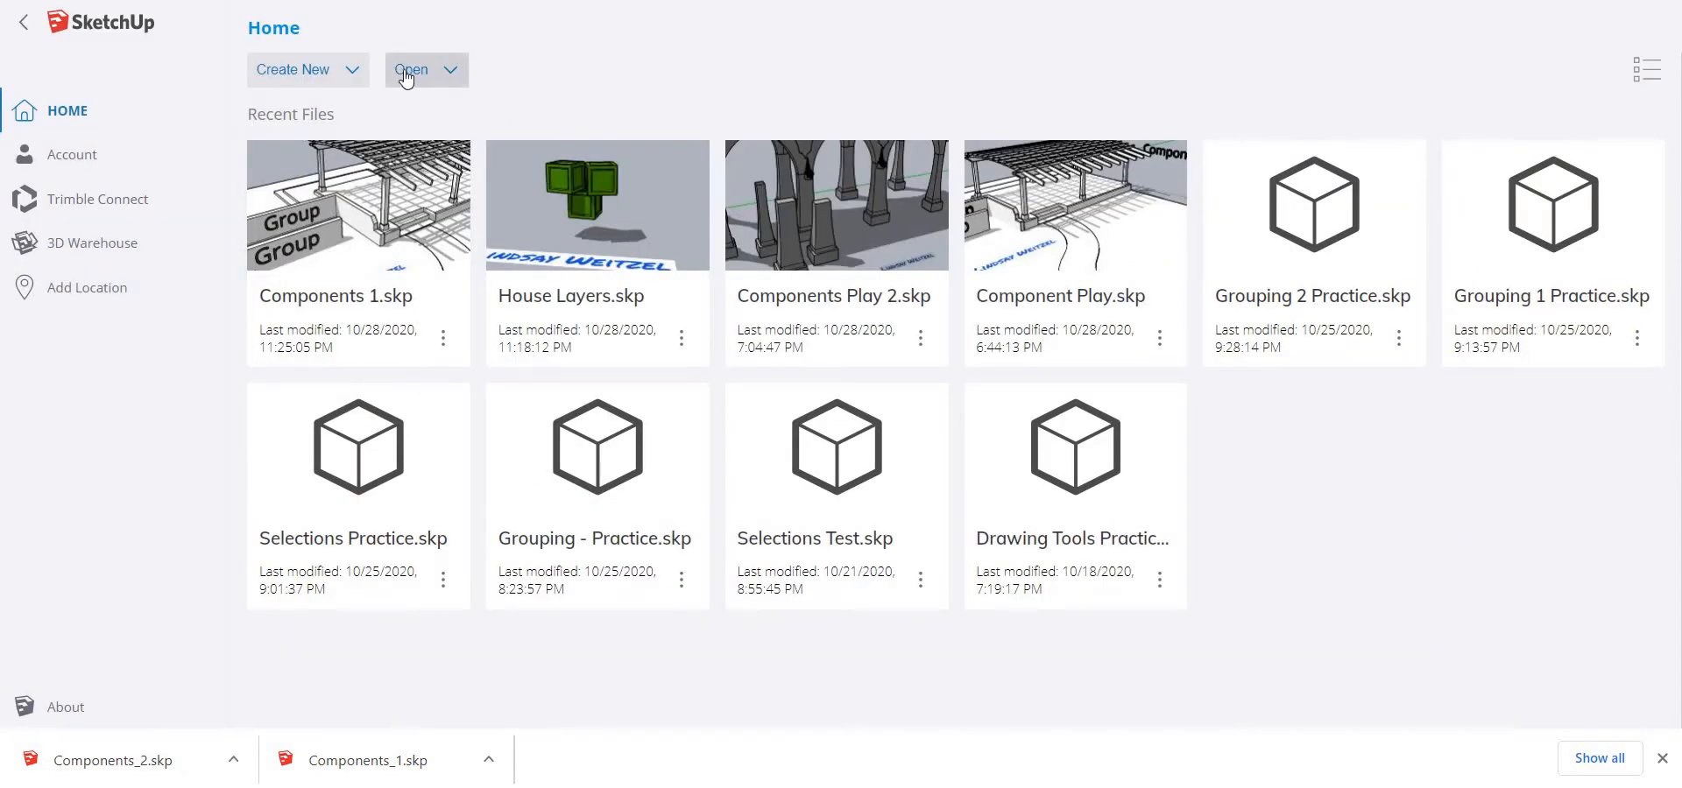
click(429, 84)
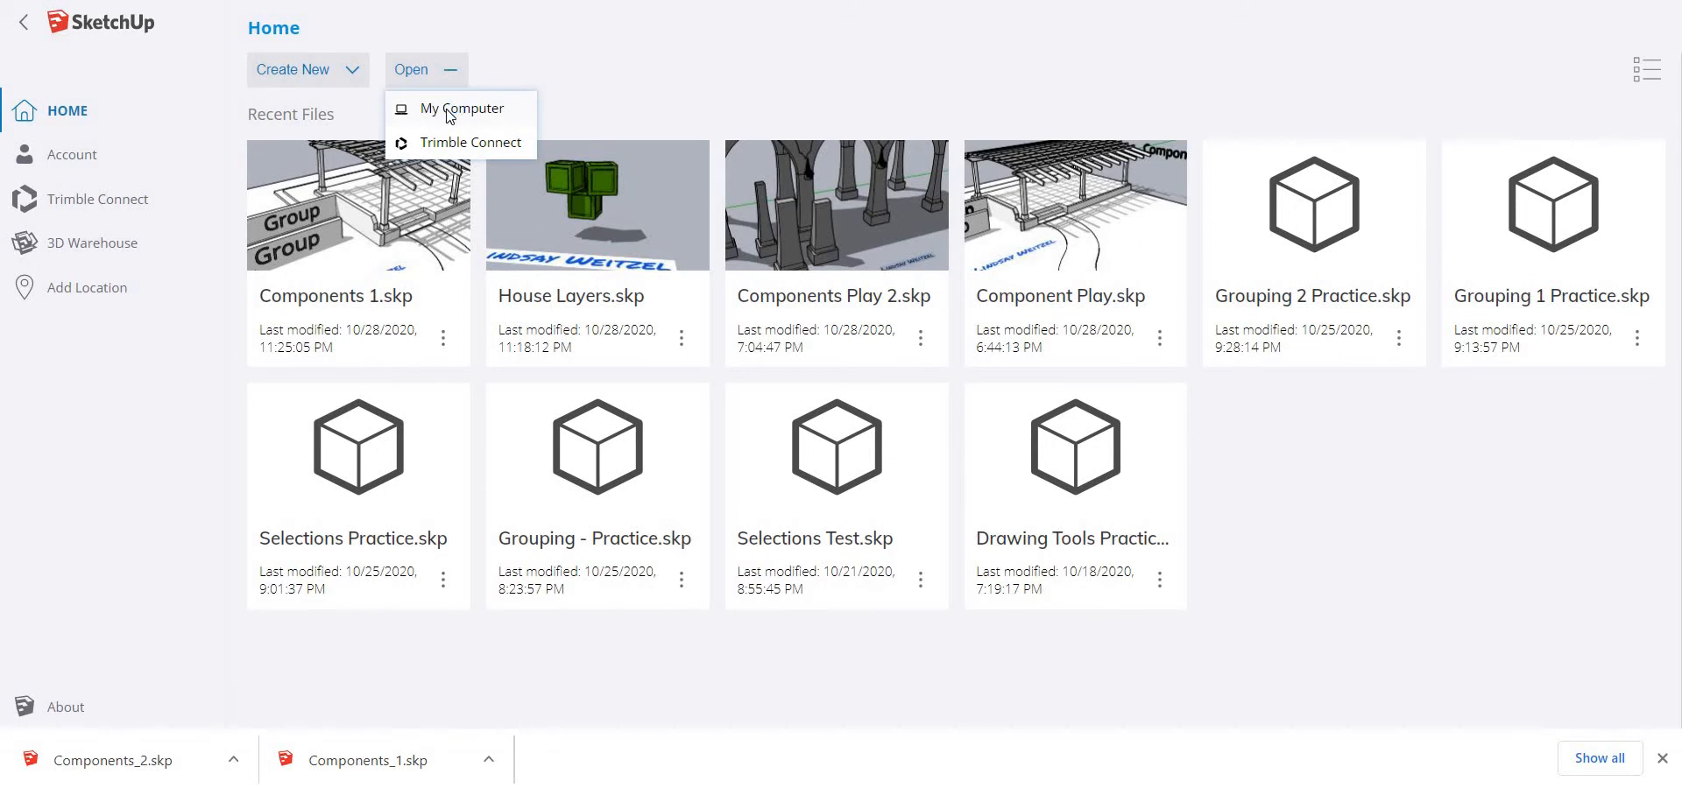
click(438, 110)
click(109, 173)
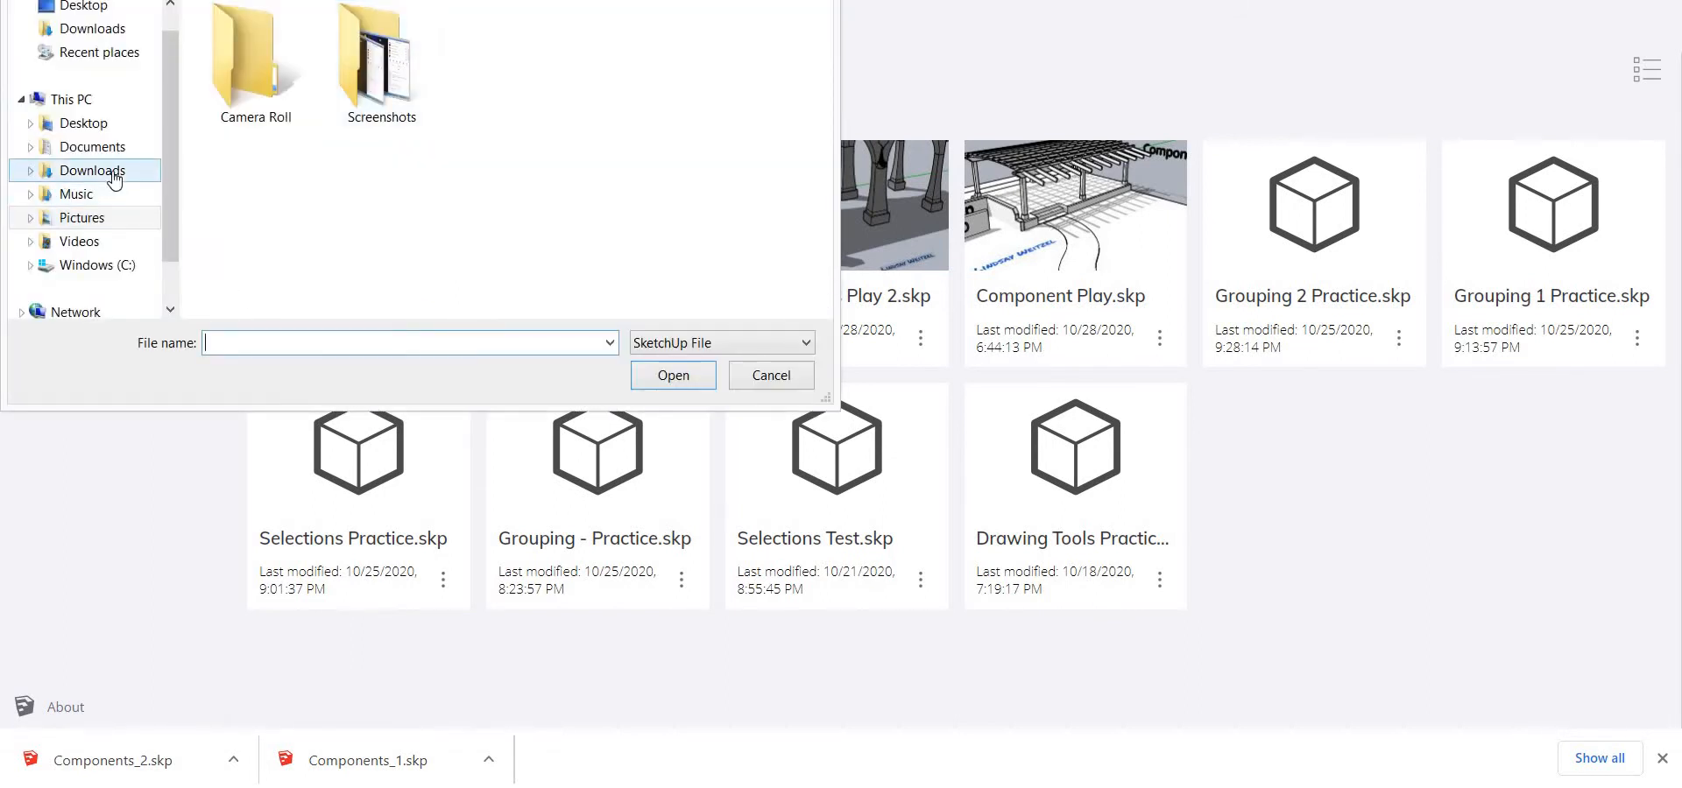
click(378, 210)
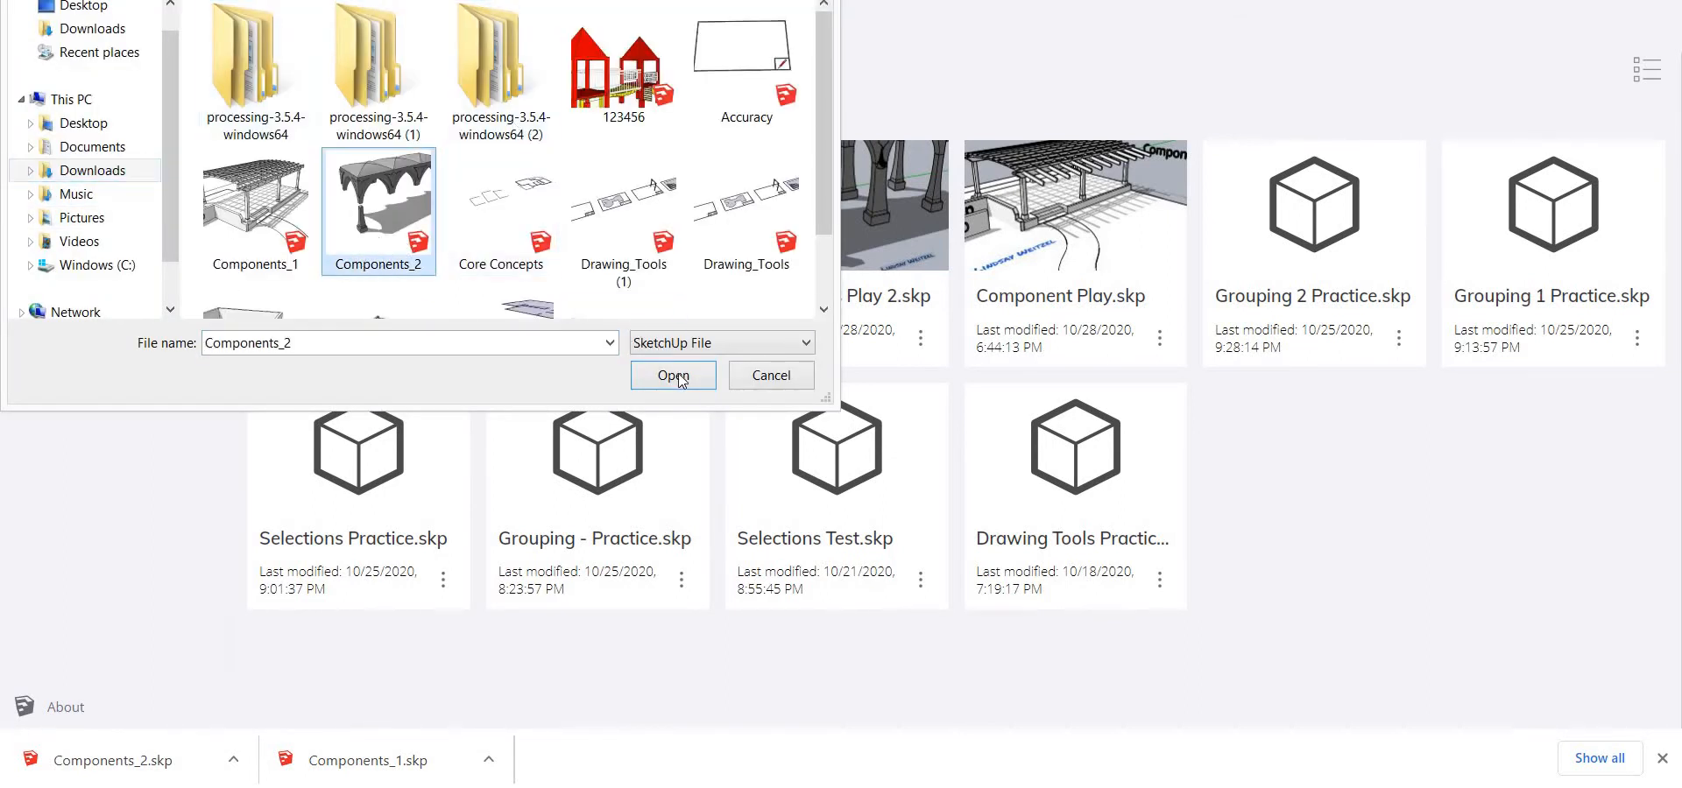
click(673, 375)
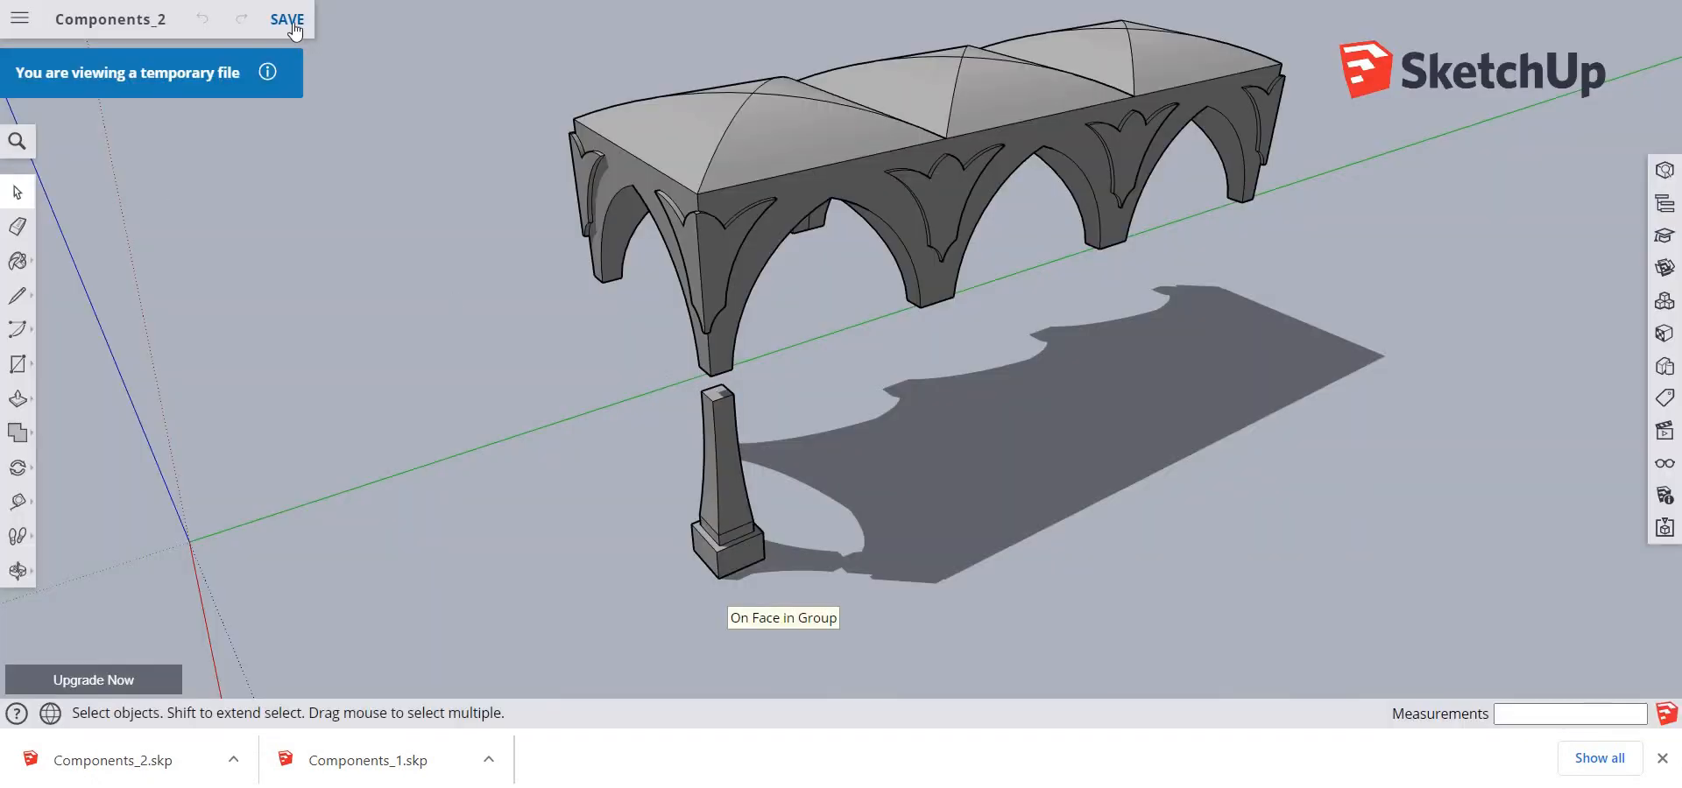
Save the model to the SketchUp project under the name Components 2, and dismiss the browser's downloads bar
click(296, 21)
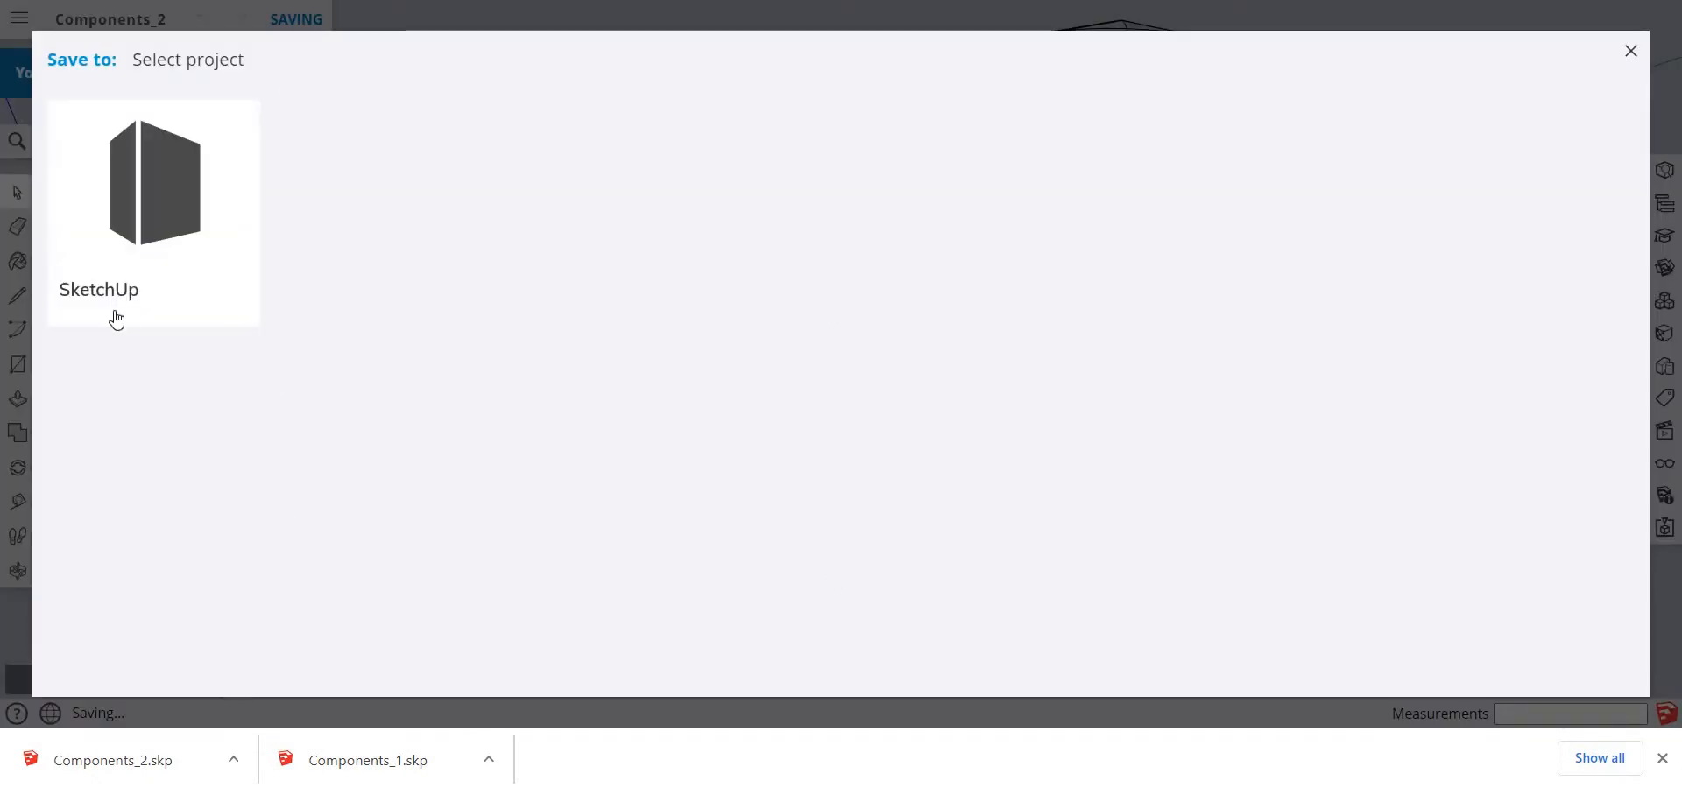
click(127, 311)
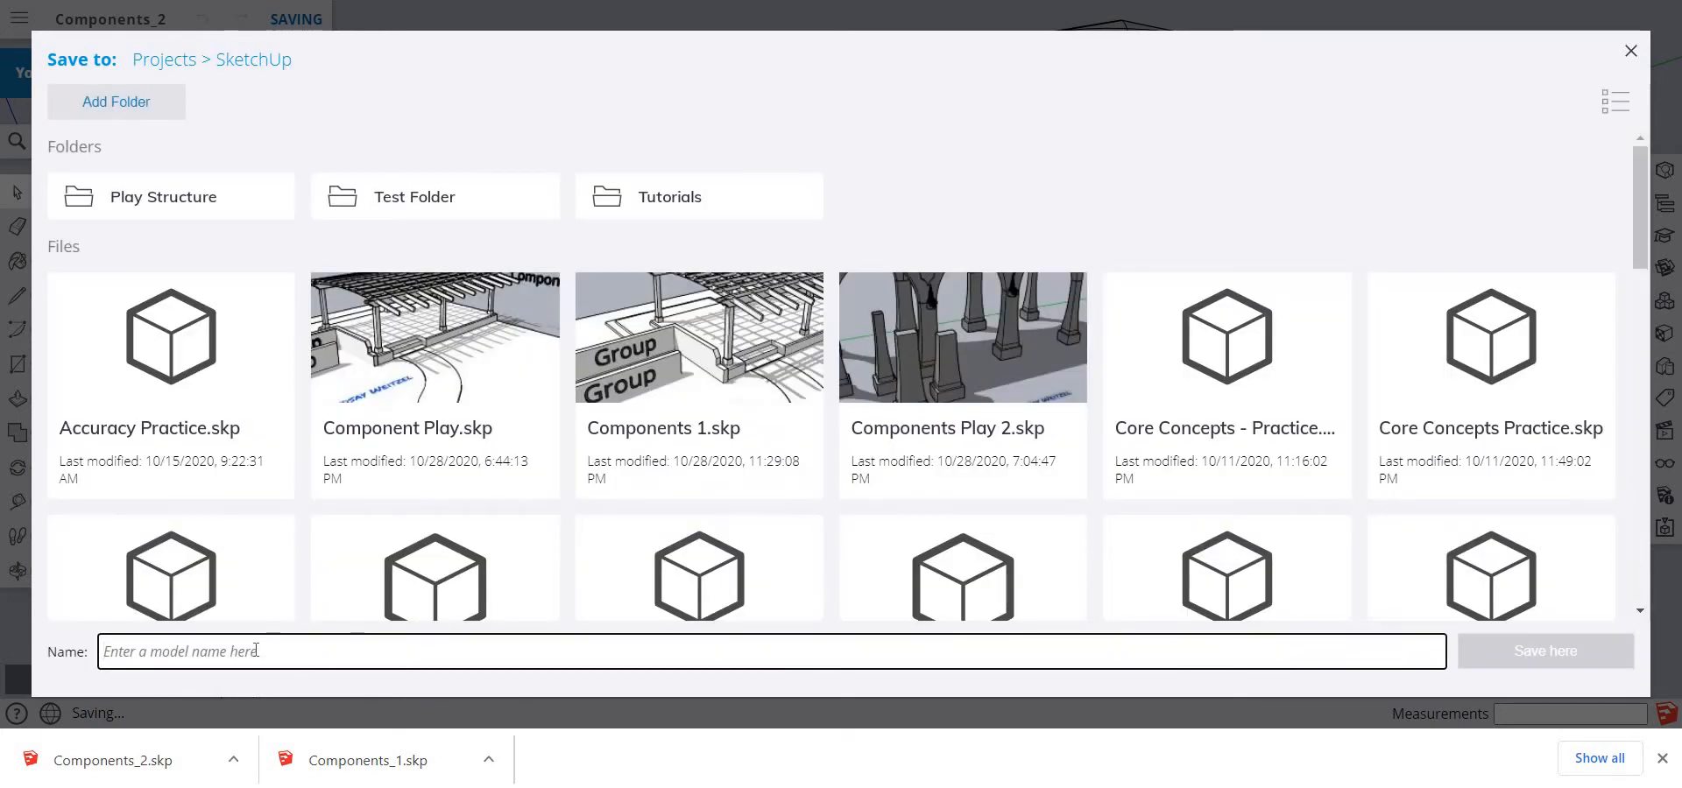
text(Compo)
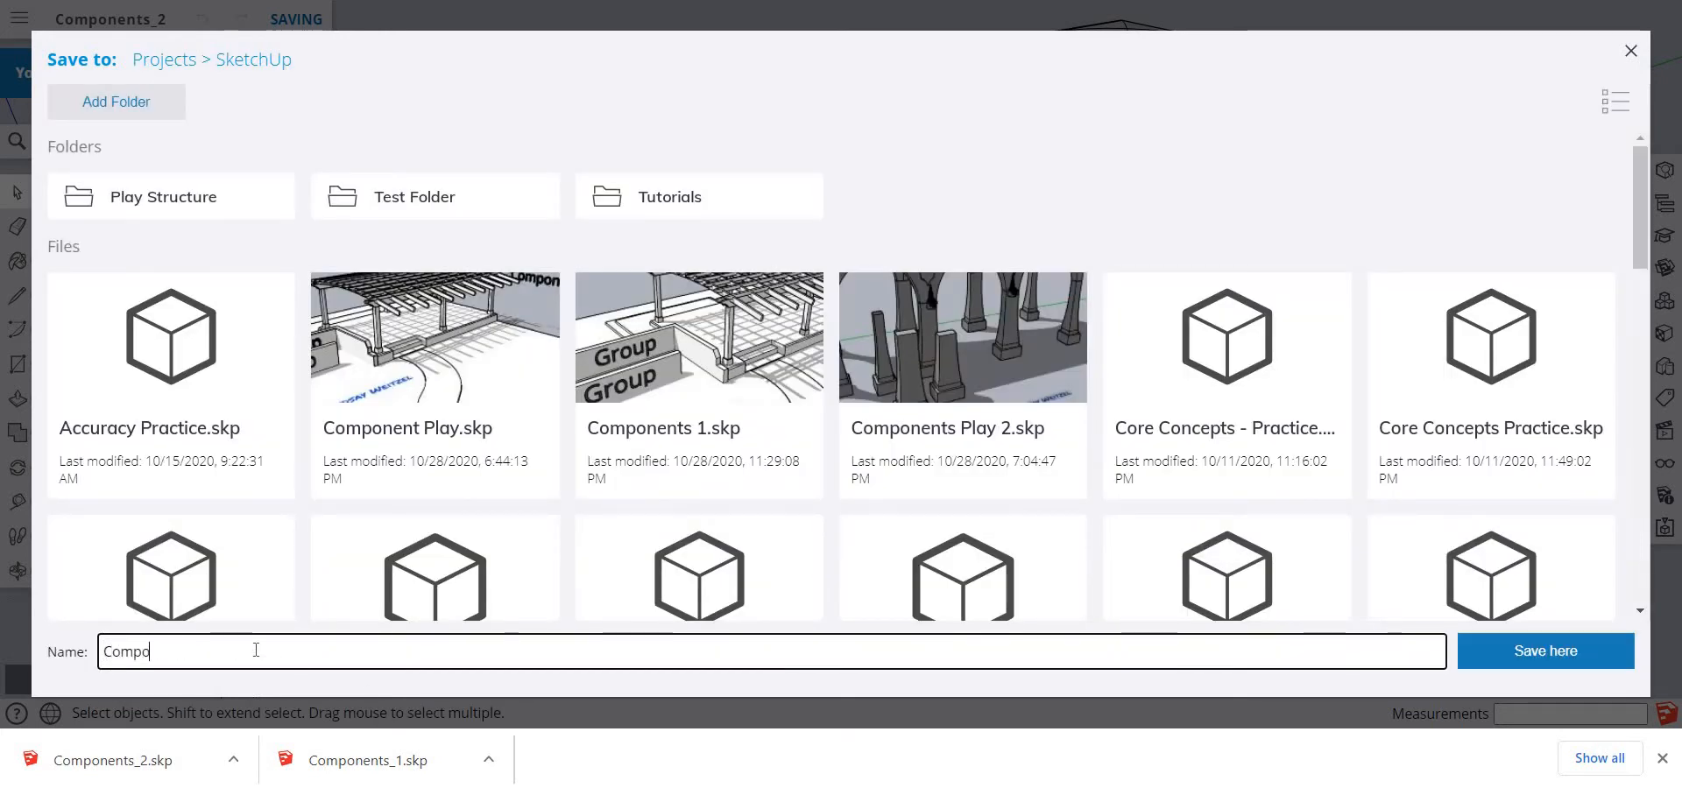
text(nents )
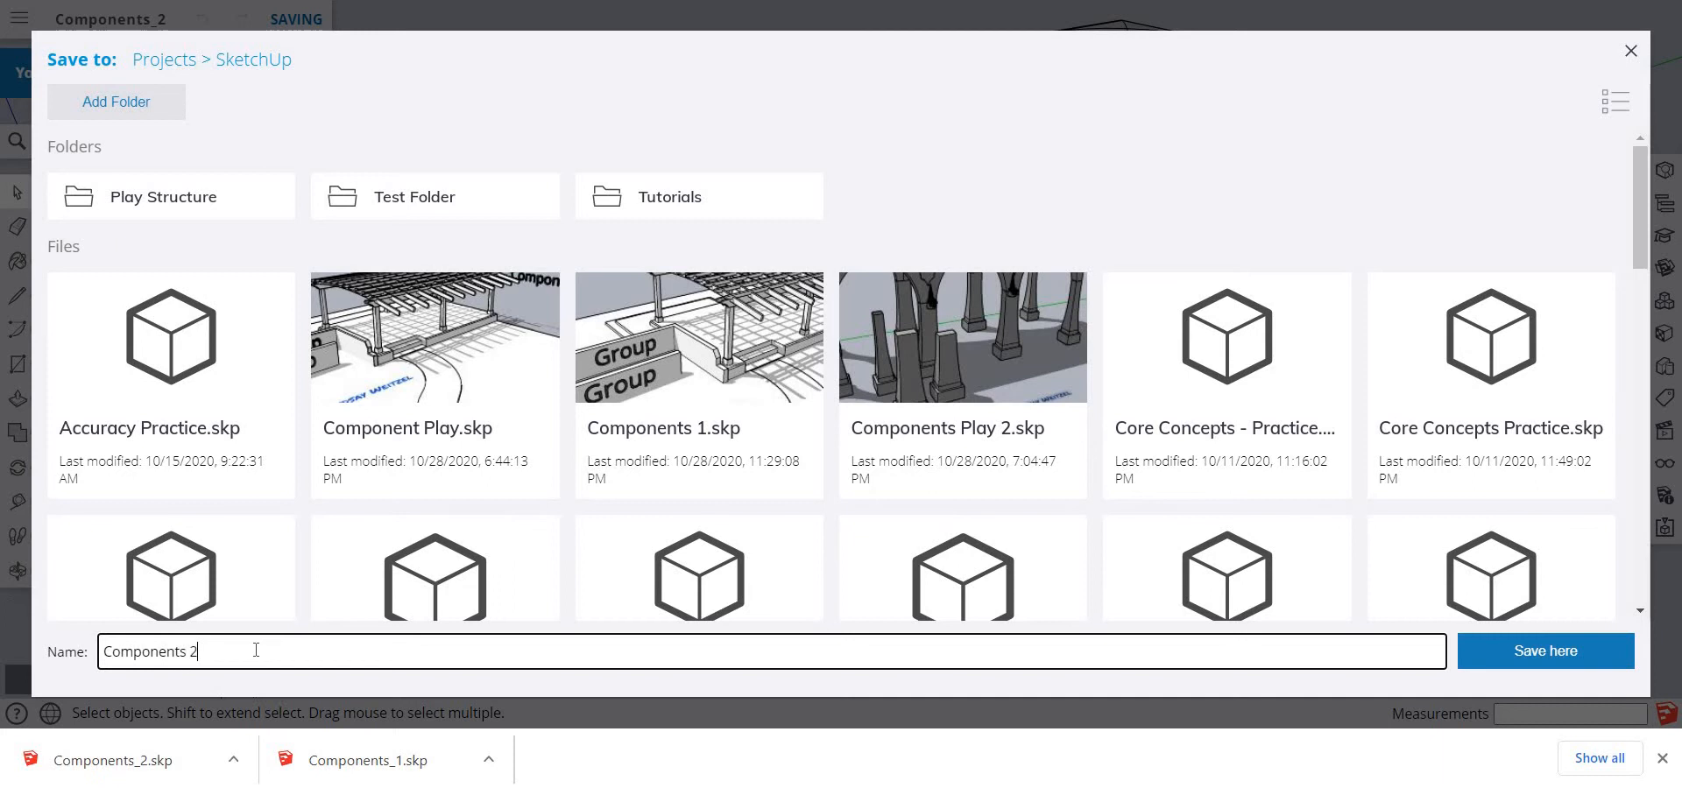
text(2)
key(Return)
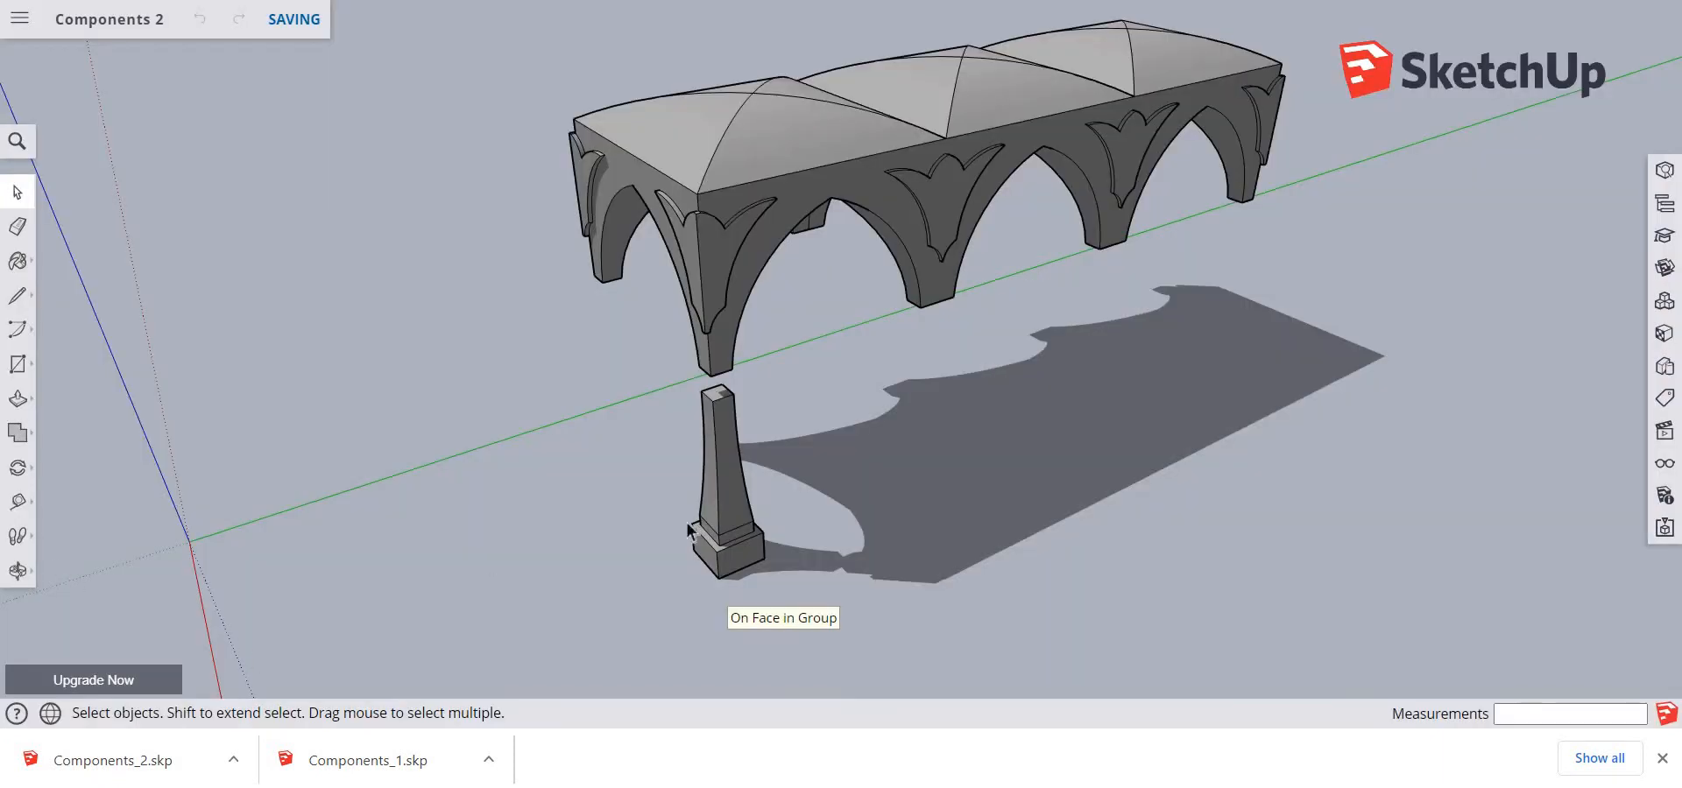
click(1661, 758)
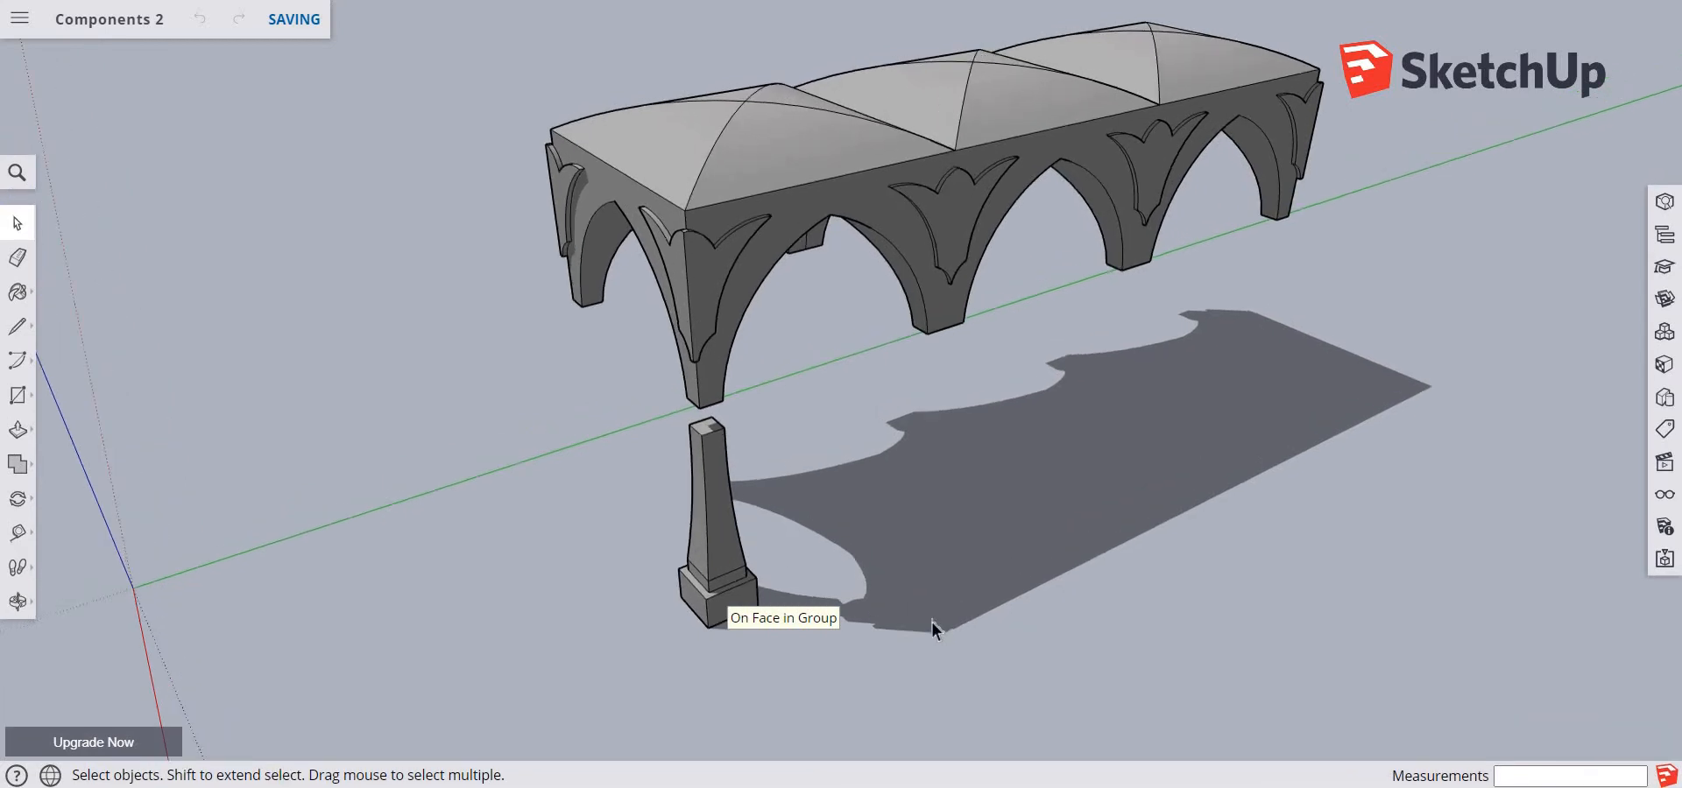
Make the freestanding pillar under the corner arch leg into a component with the definition name Pillar
scroll(852, 600, up, 2)
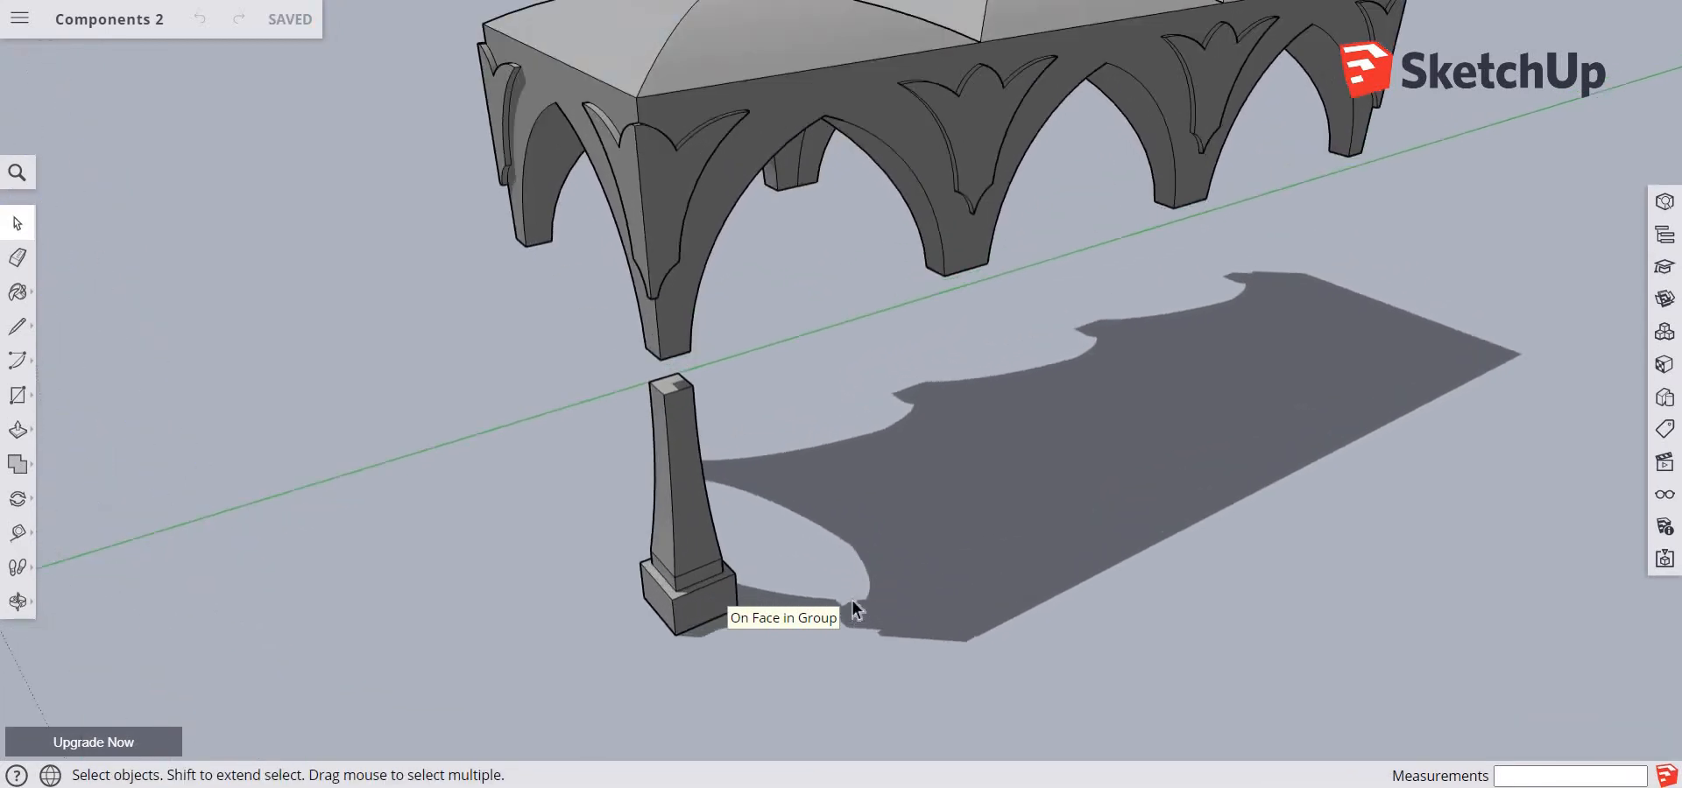
scroll(852, 599, up, 1)
scroll(734, 539, up, 1)
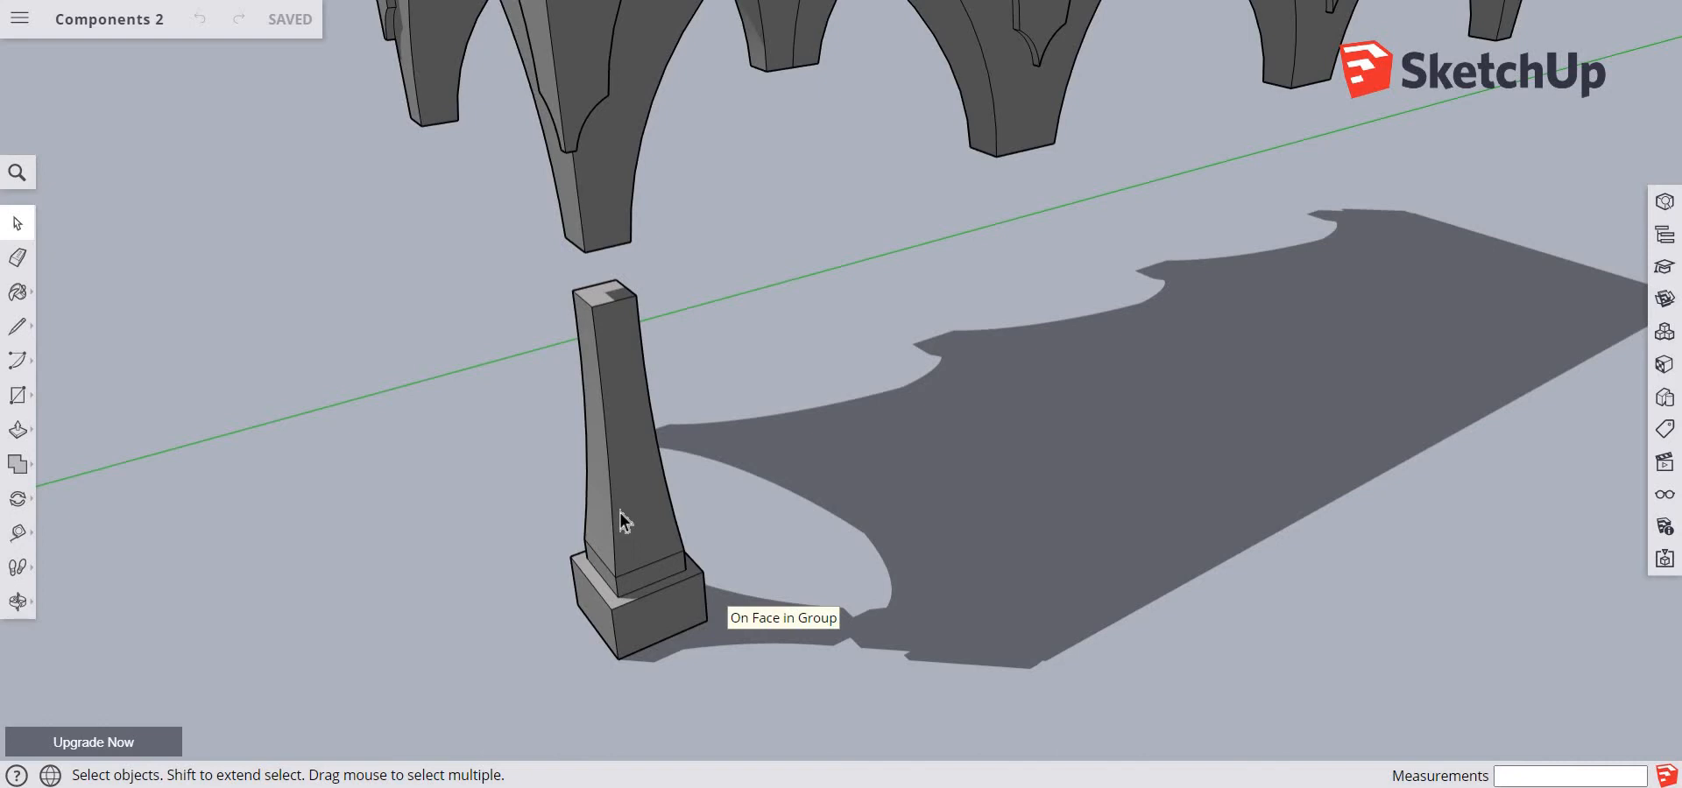
scroll(620, 521, down, 4)
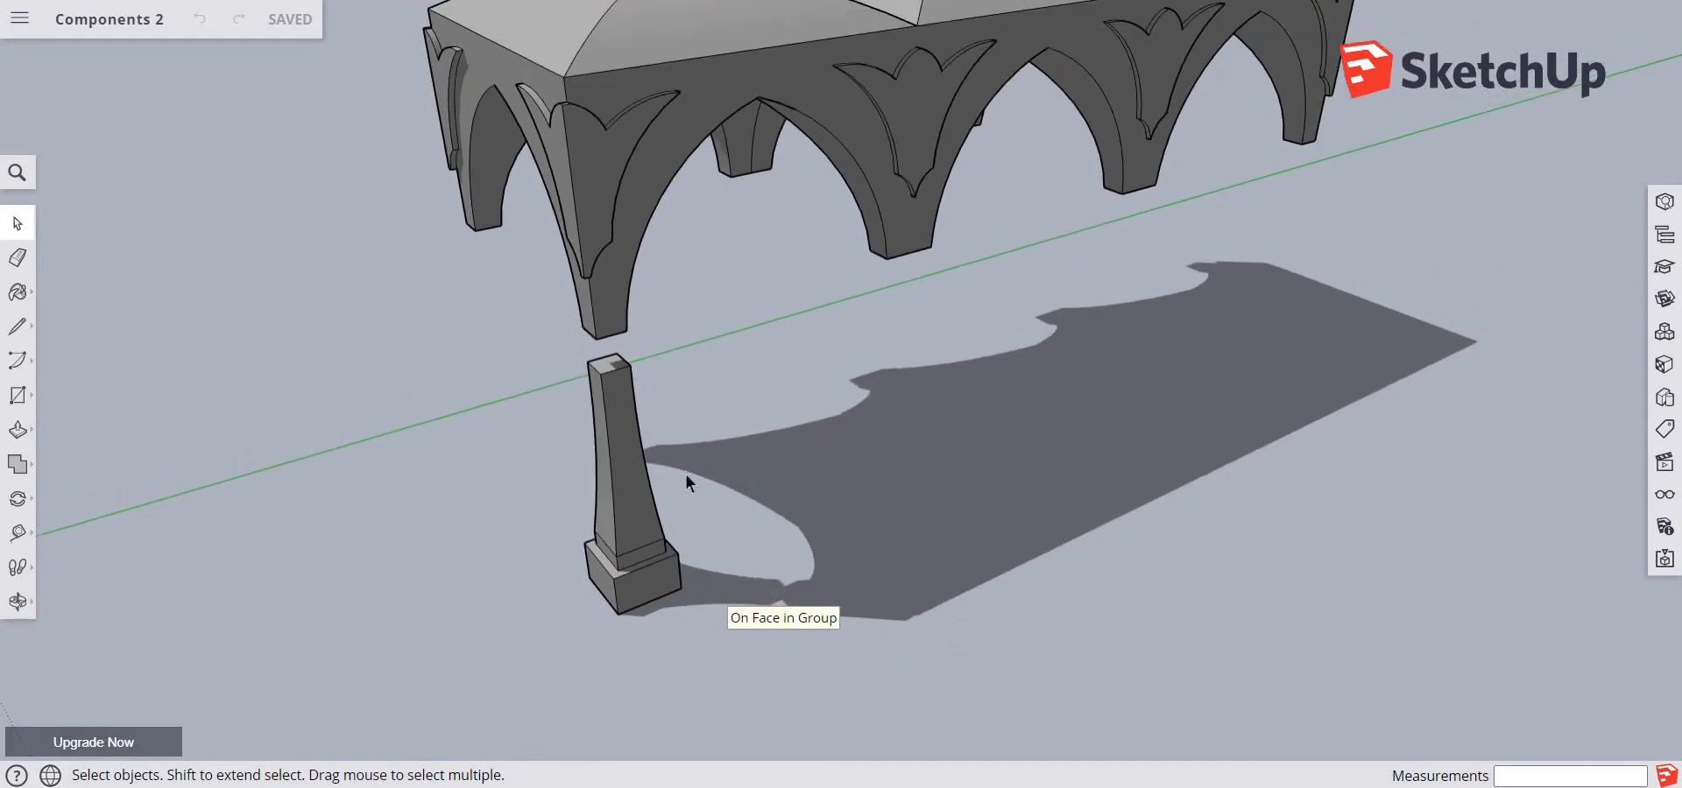
scroll(692, 469, down, 3)
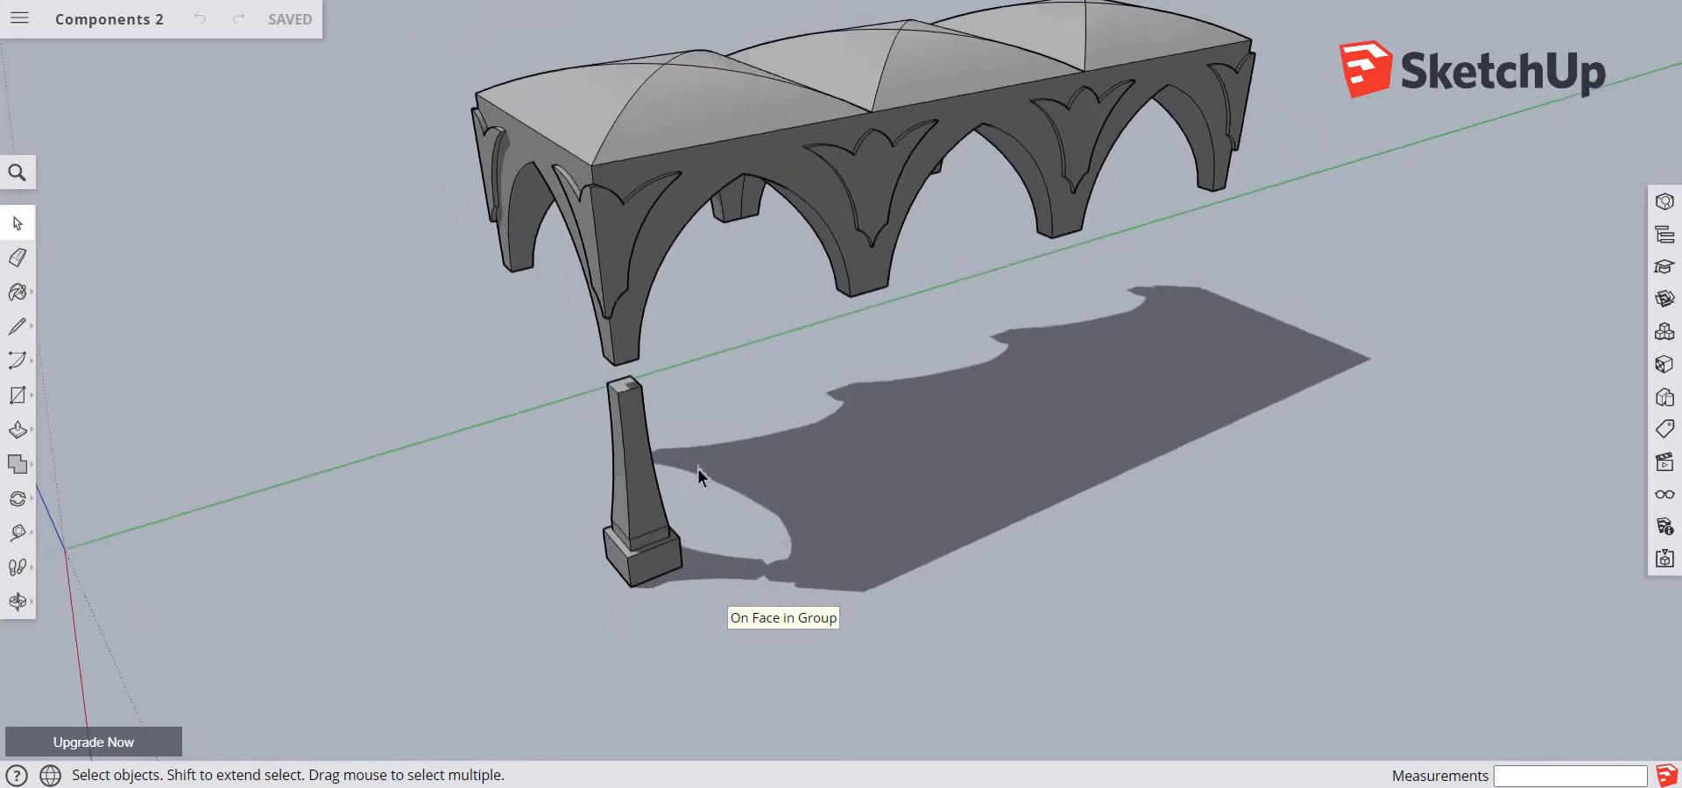
scroll(697, 467, up, 5)
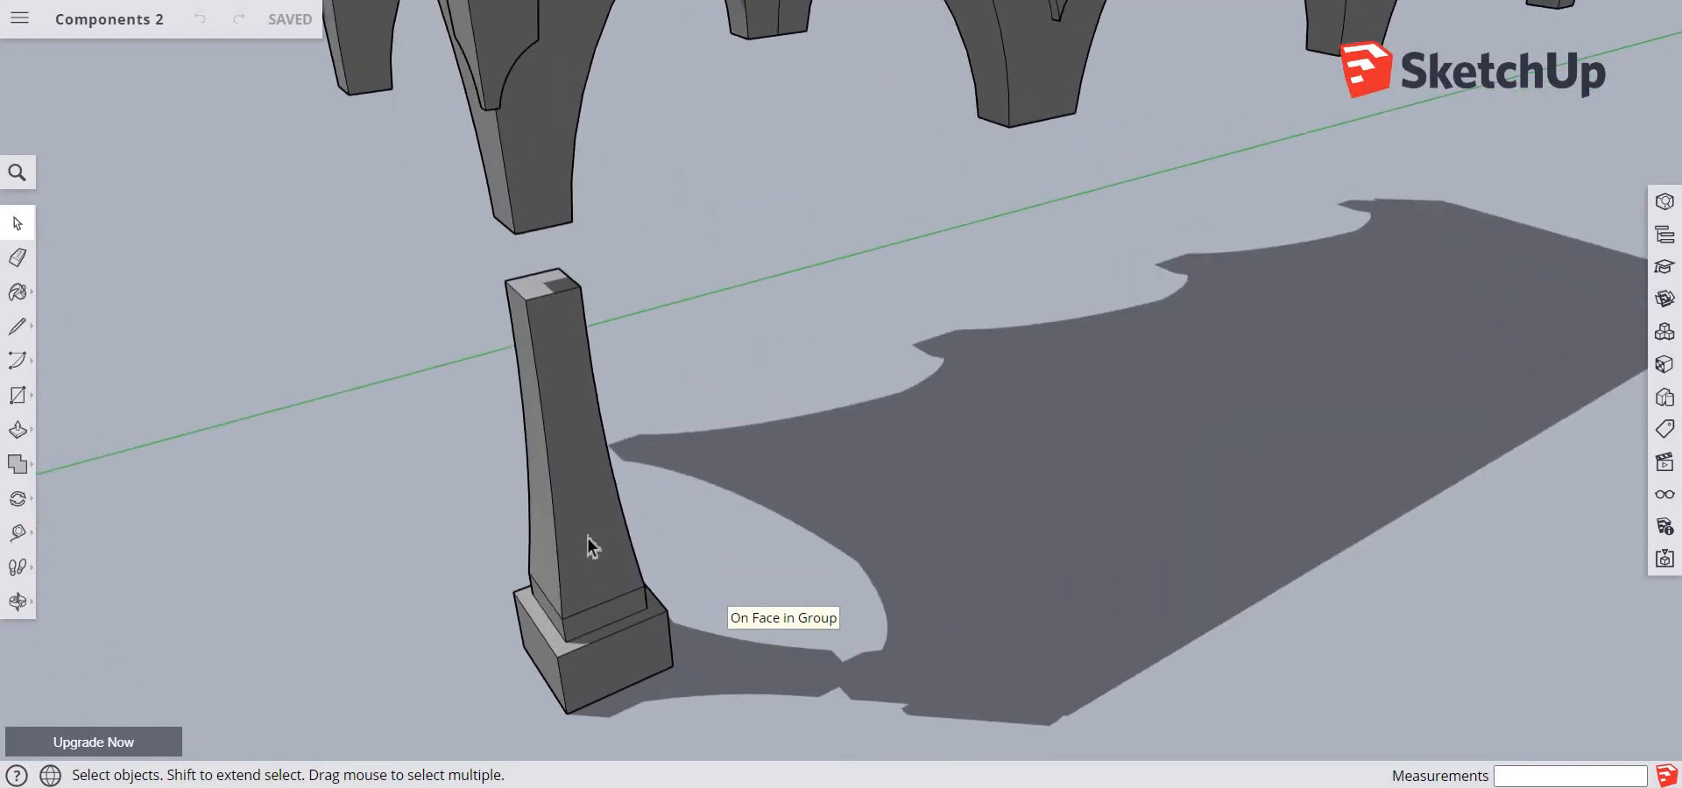
click(587, 538)
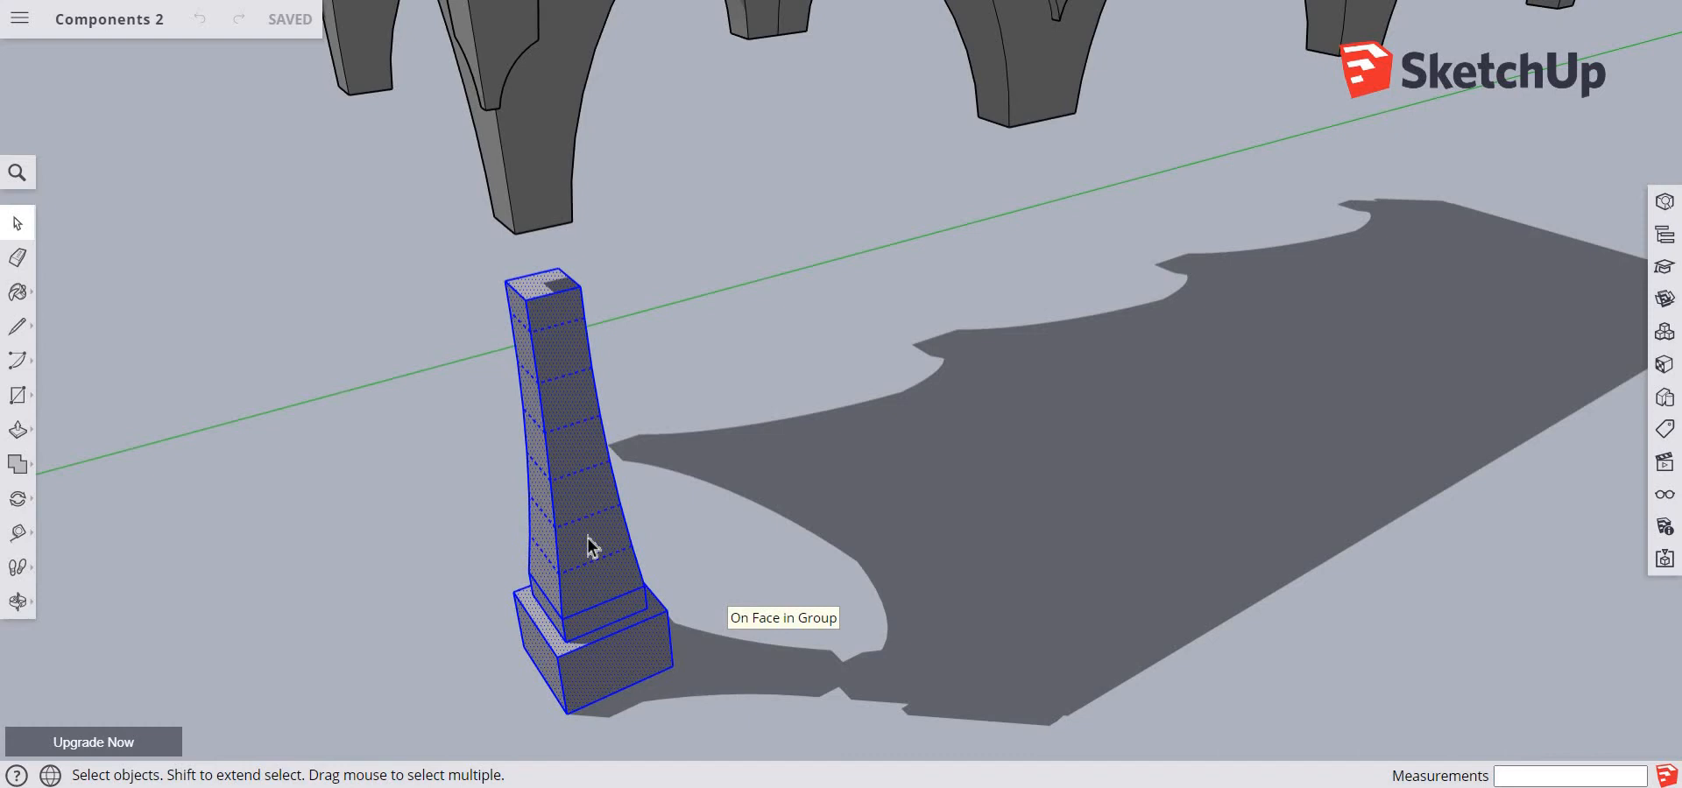
right_click(587, 547)
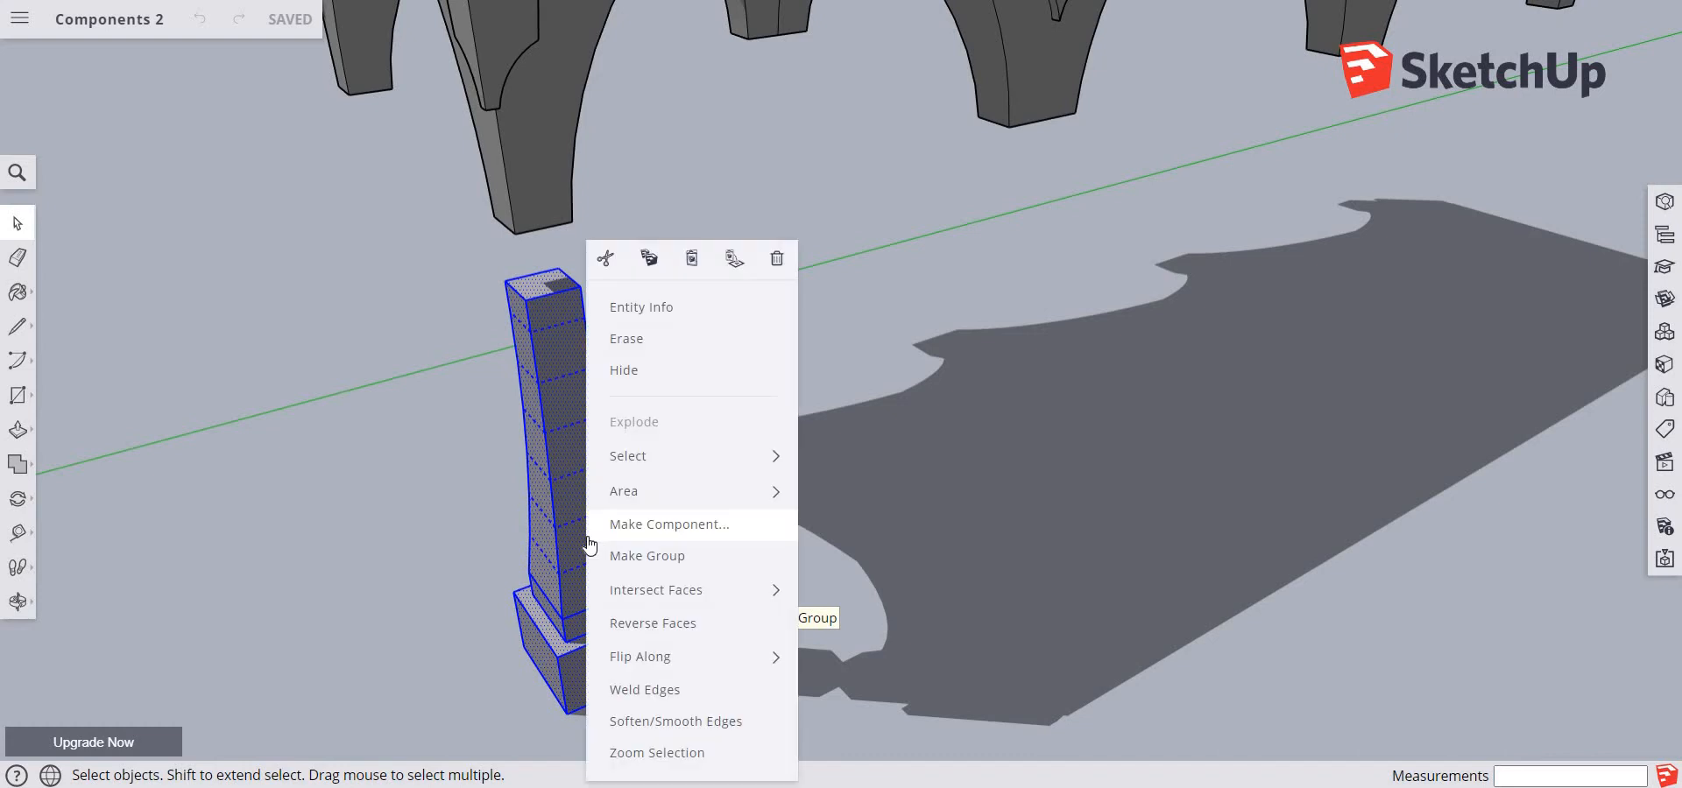
click(637, 533)
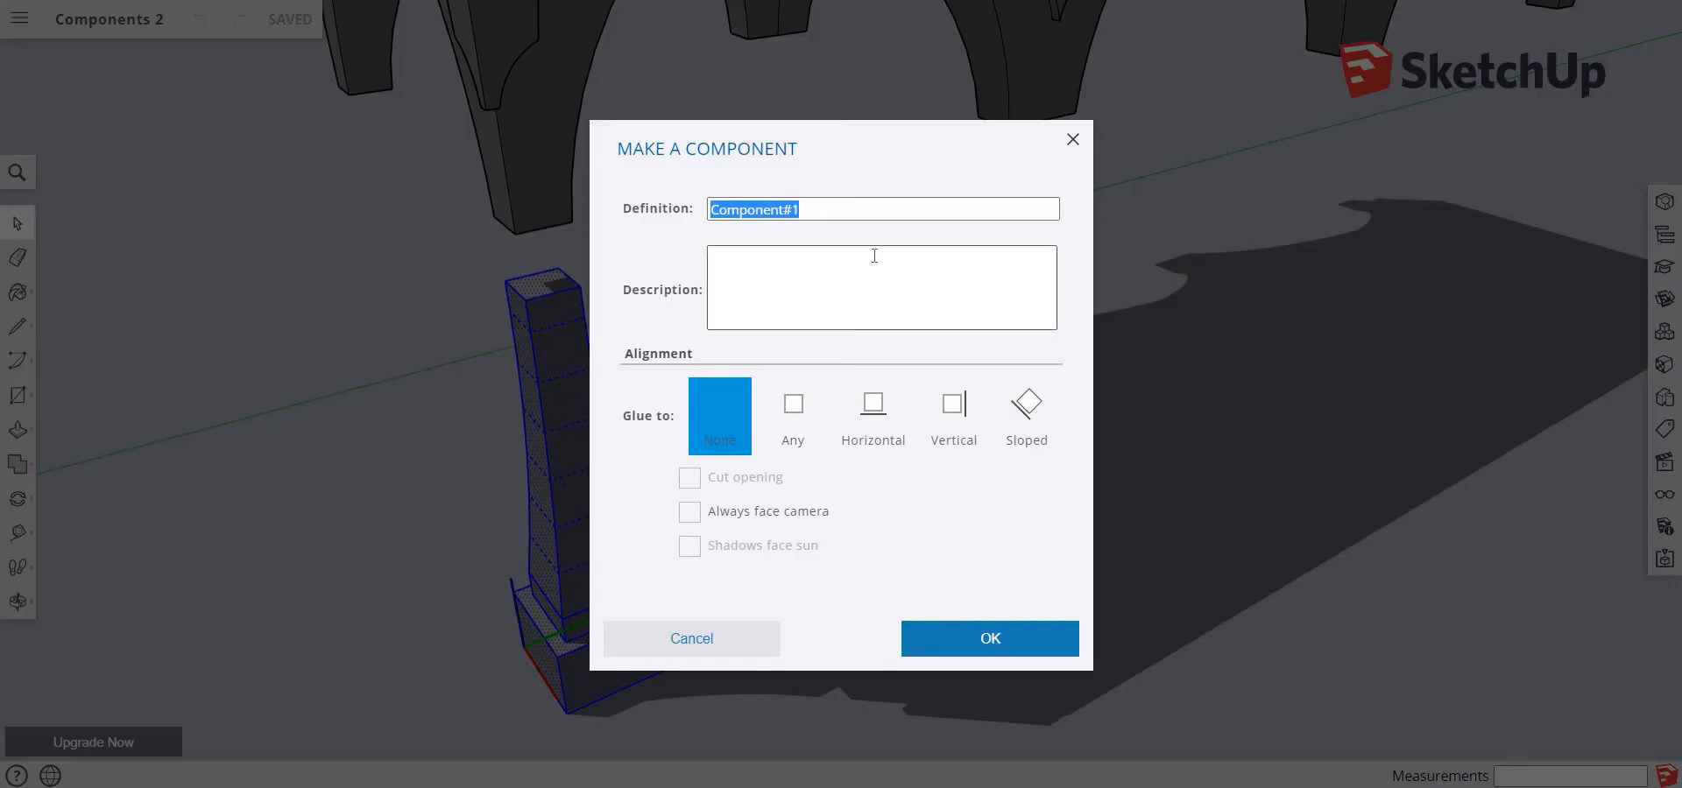
text(Pillar)
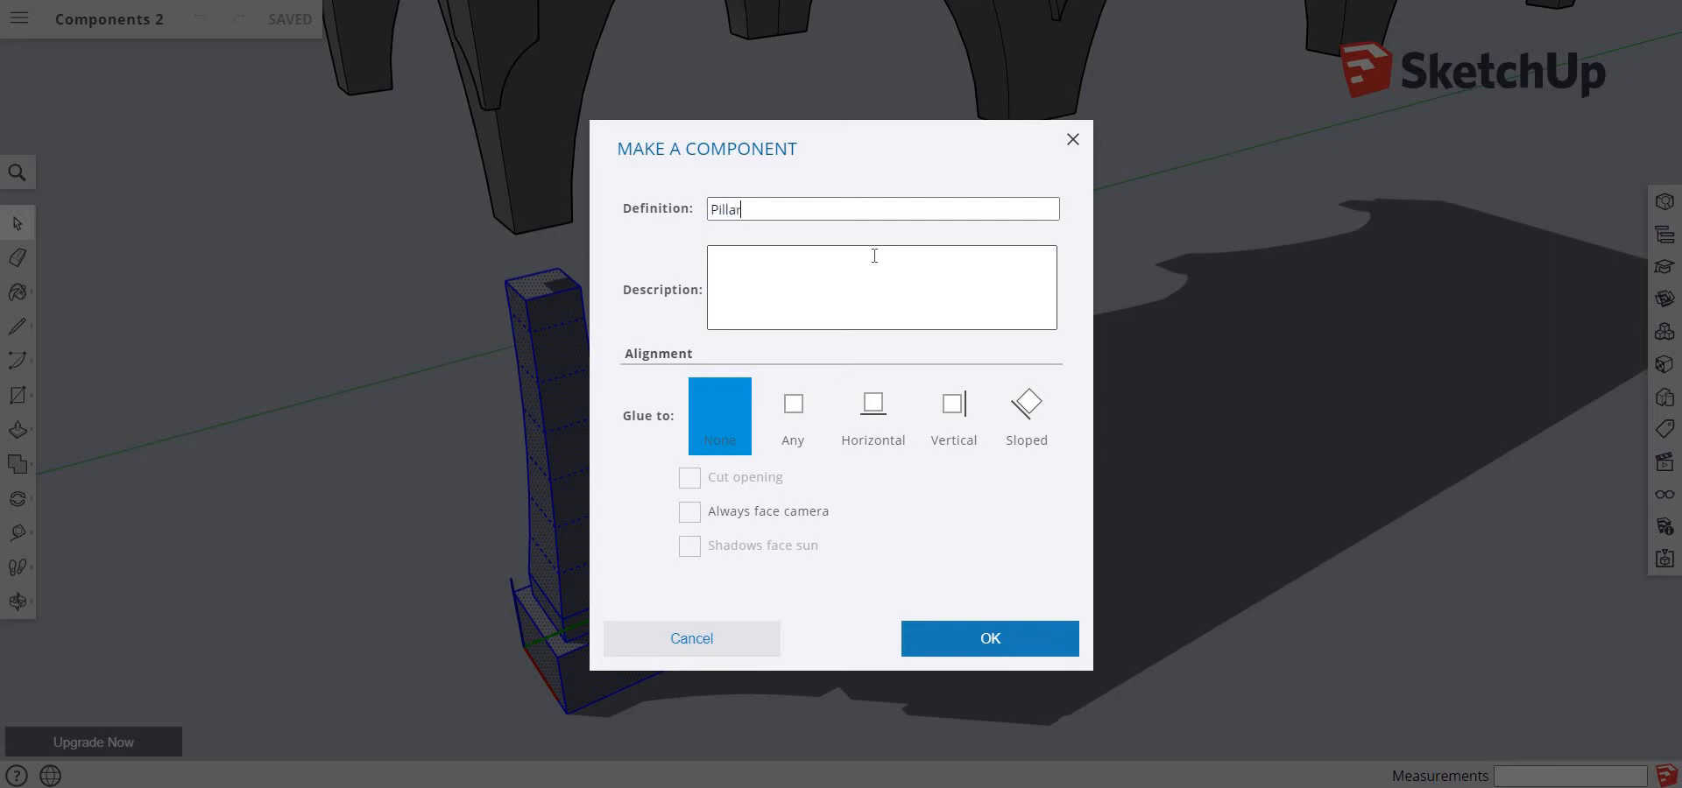
click(944, 639)
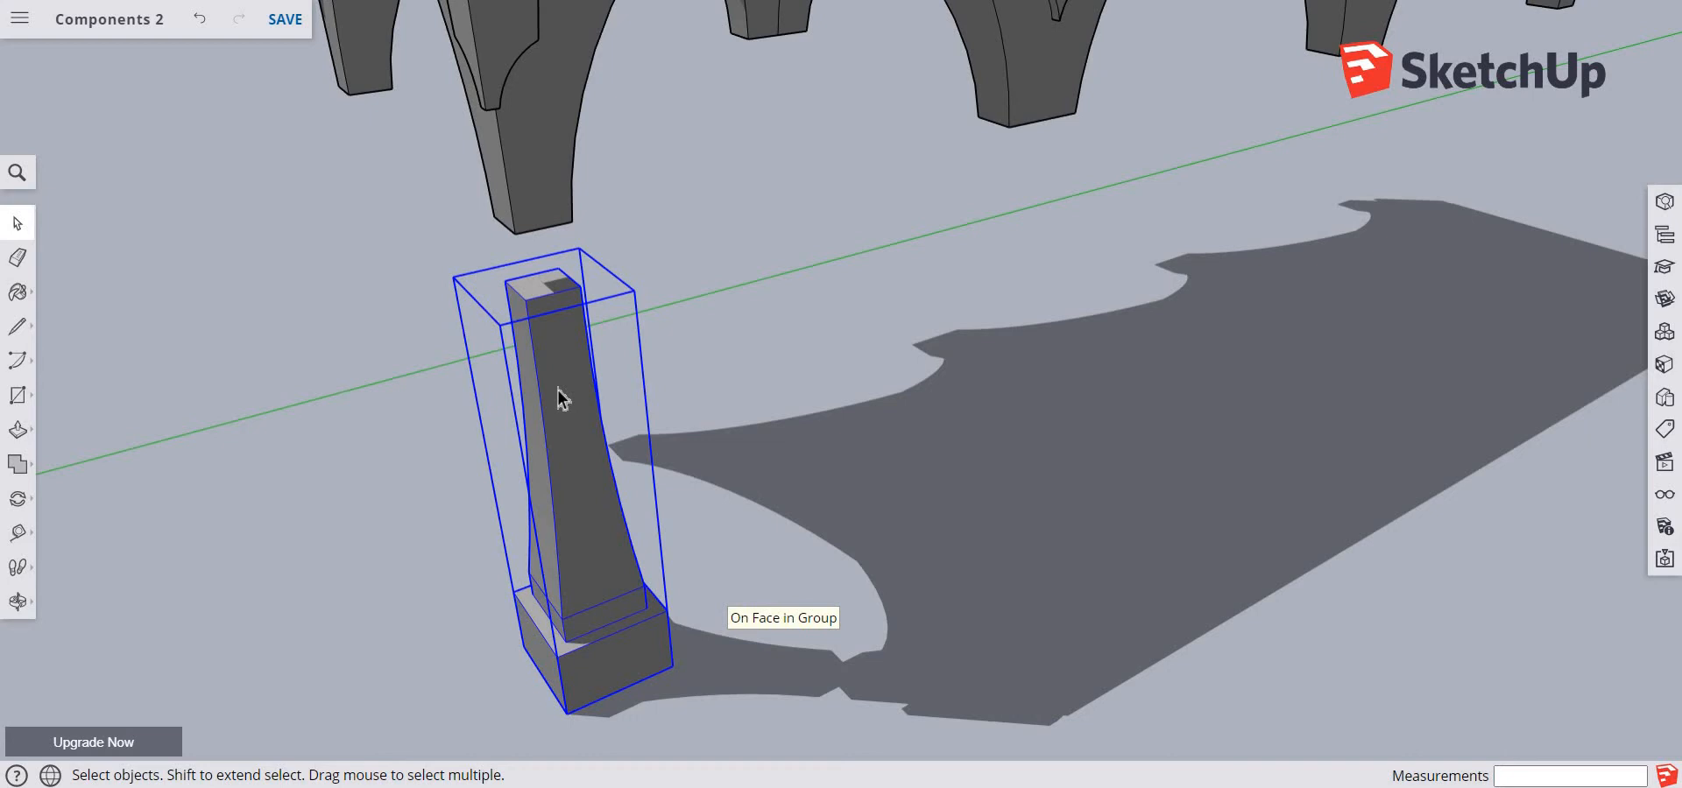
Try moving the pillar along the red axis, and undo the changes back to loose geometry
key(m)
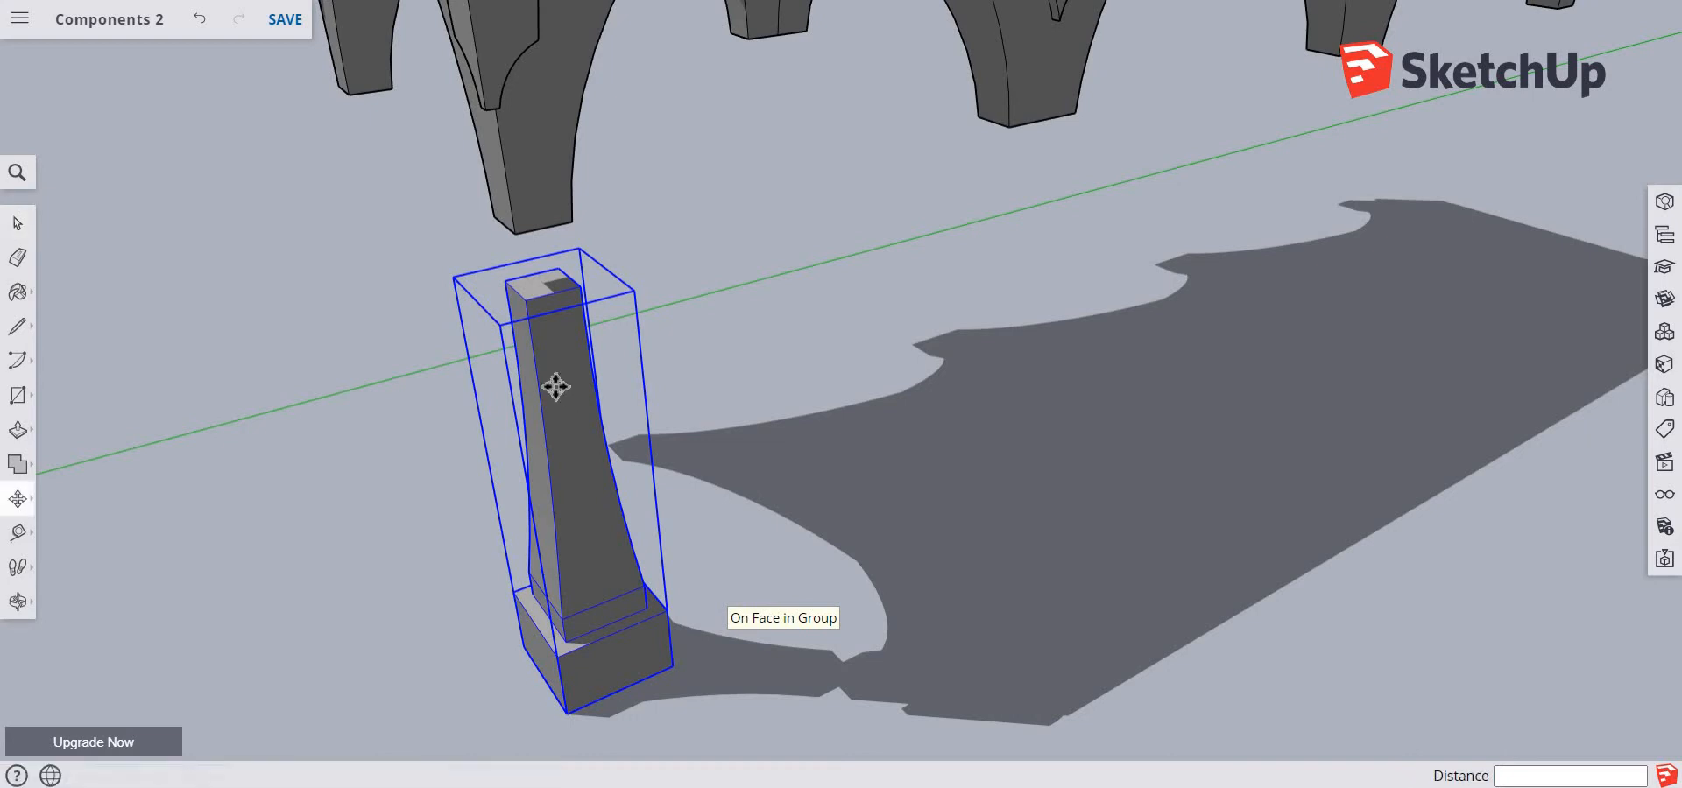
click(555, 386)
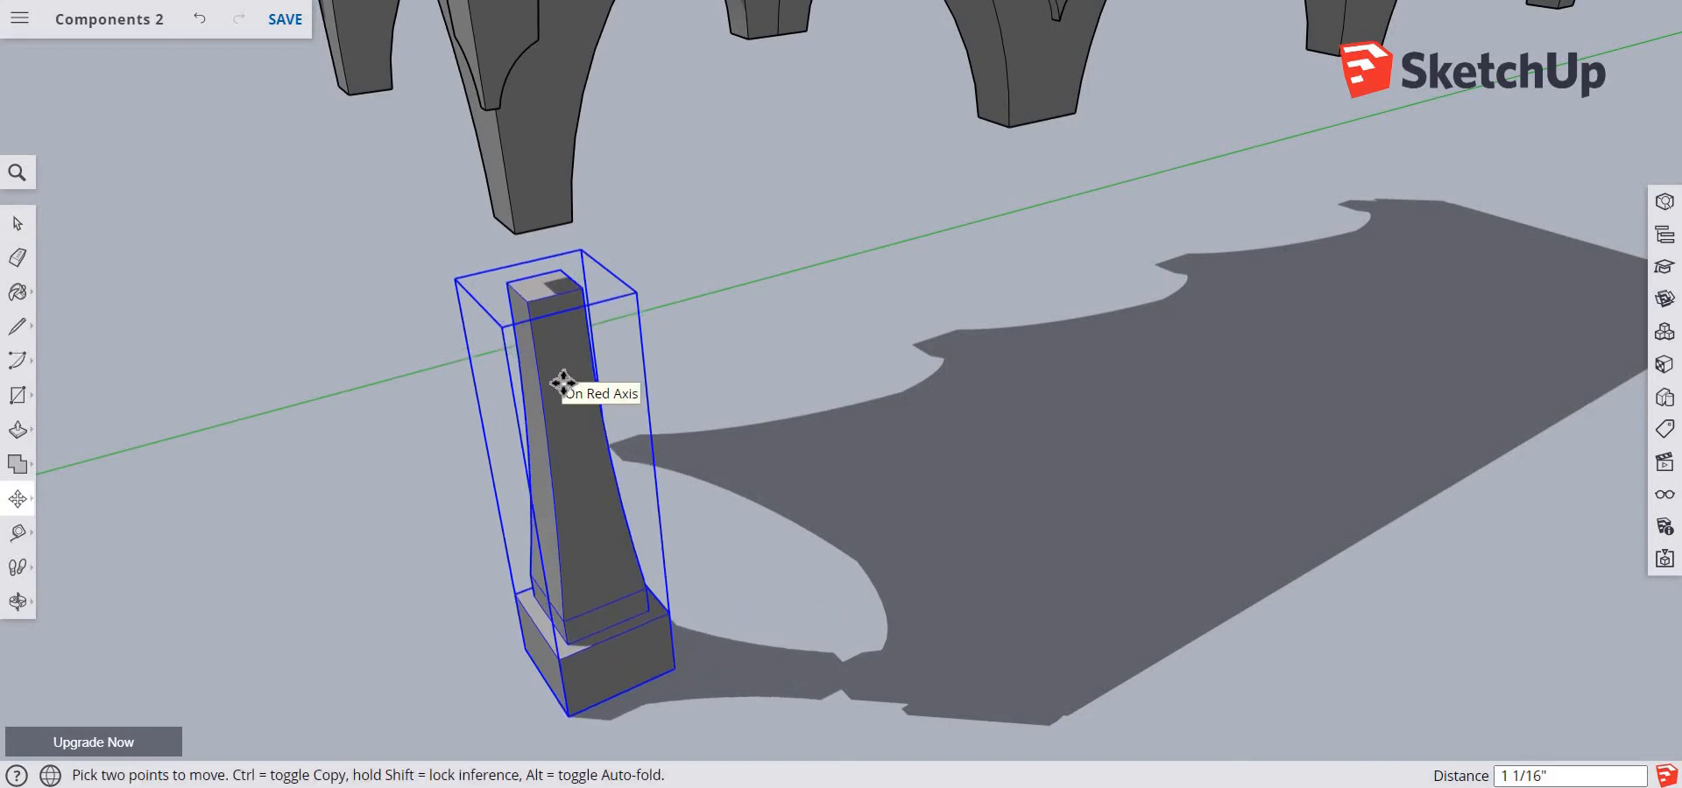
key(ctrl+z)
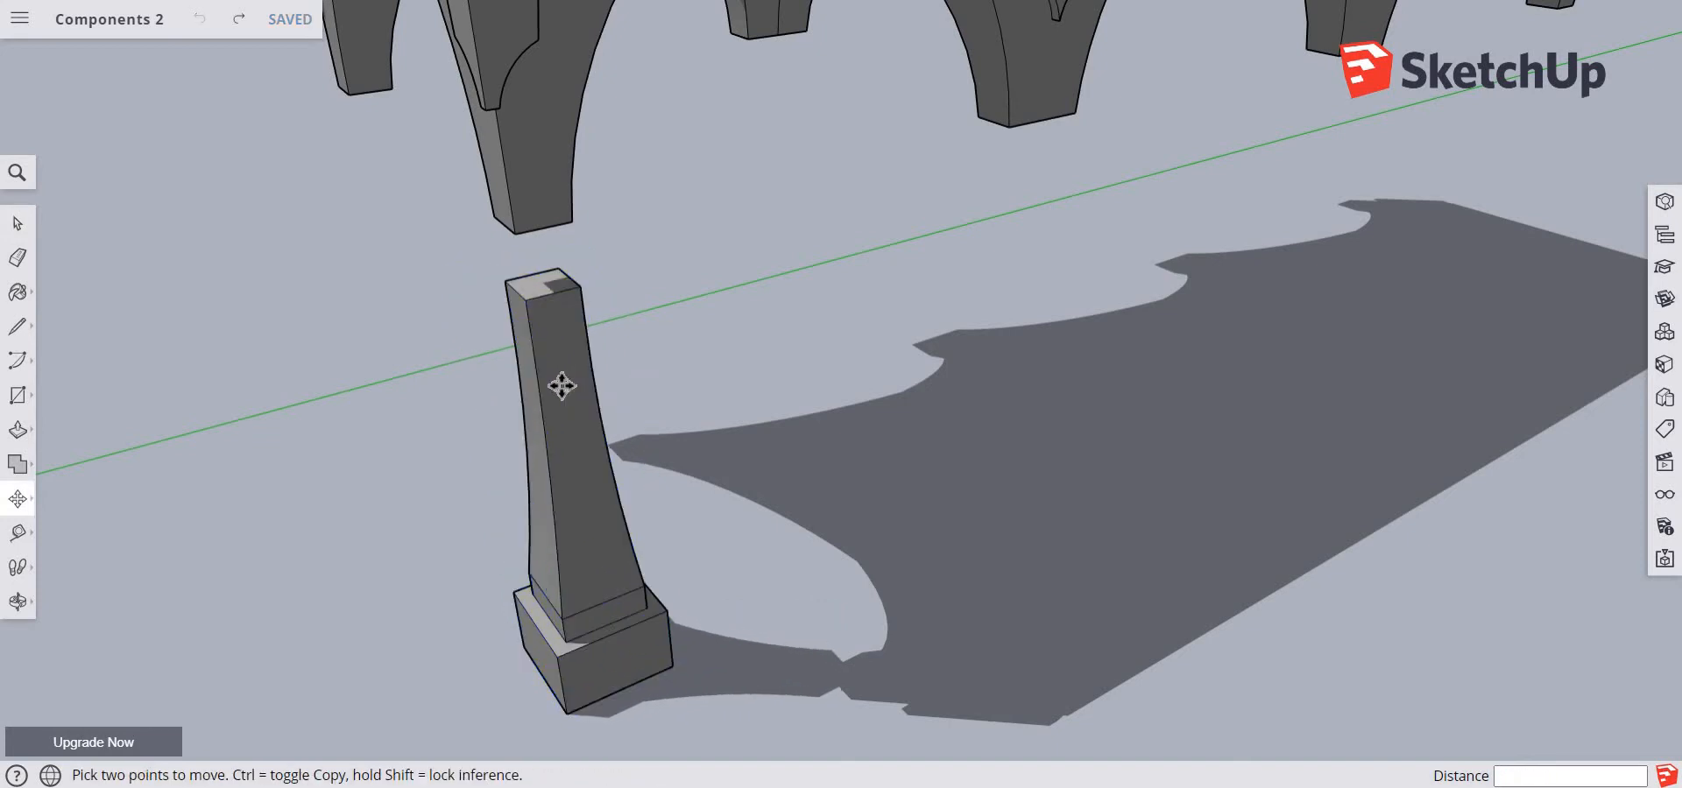
key(ctrl+y)
click(561, 386)
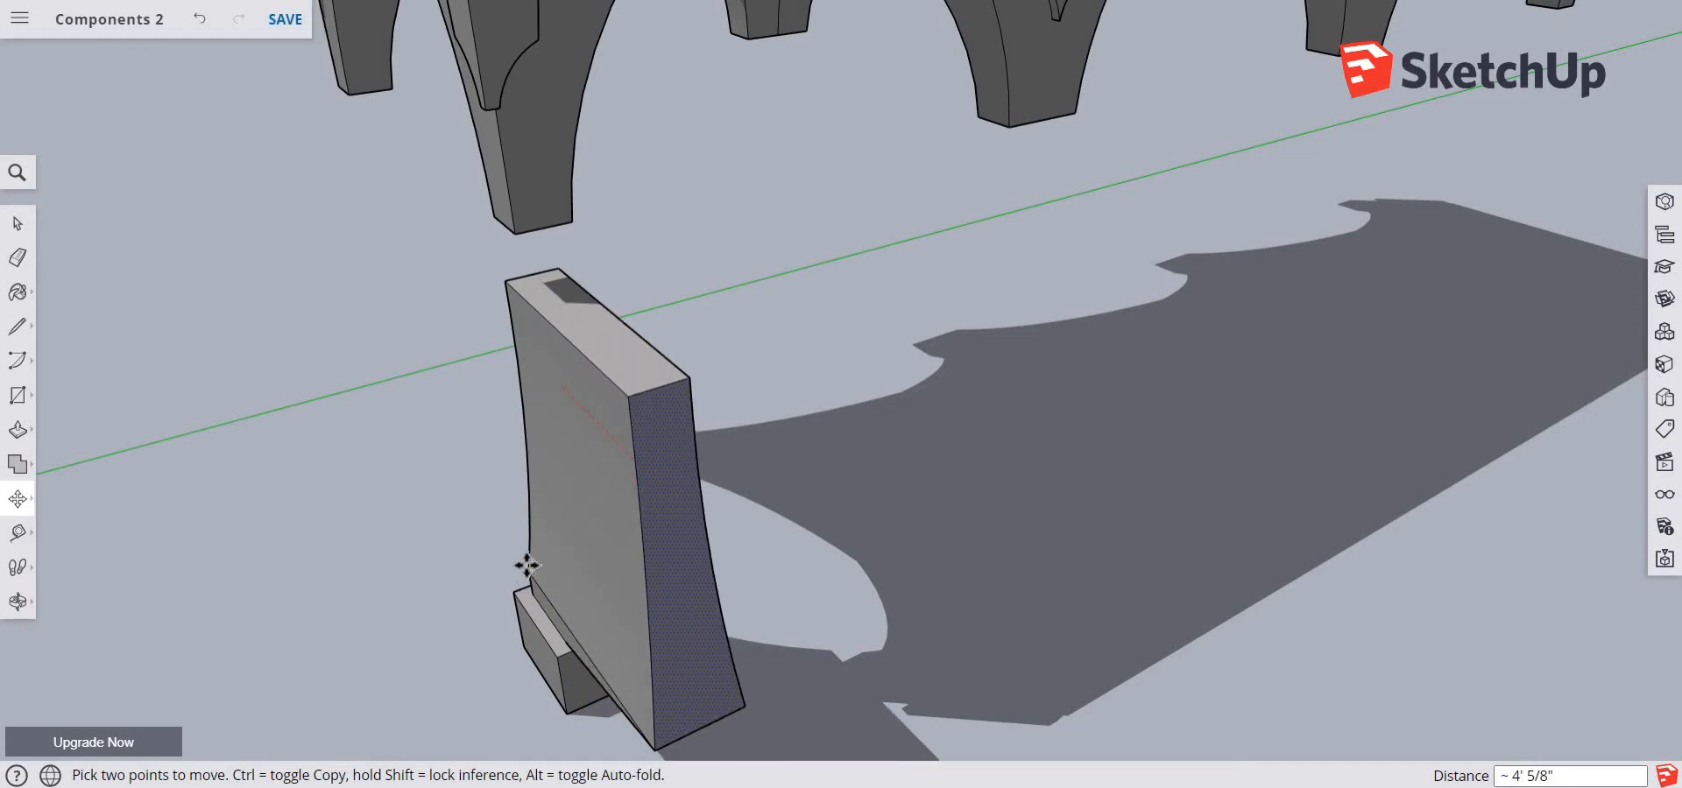
key(ctrl+z)
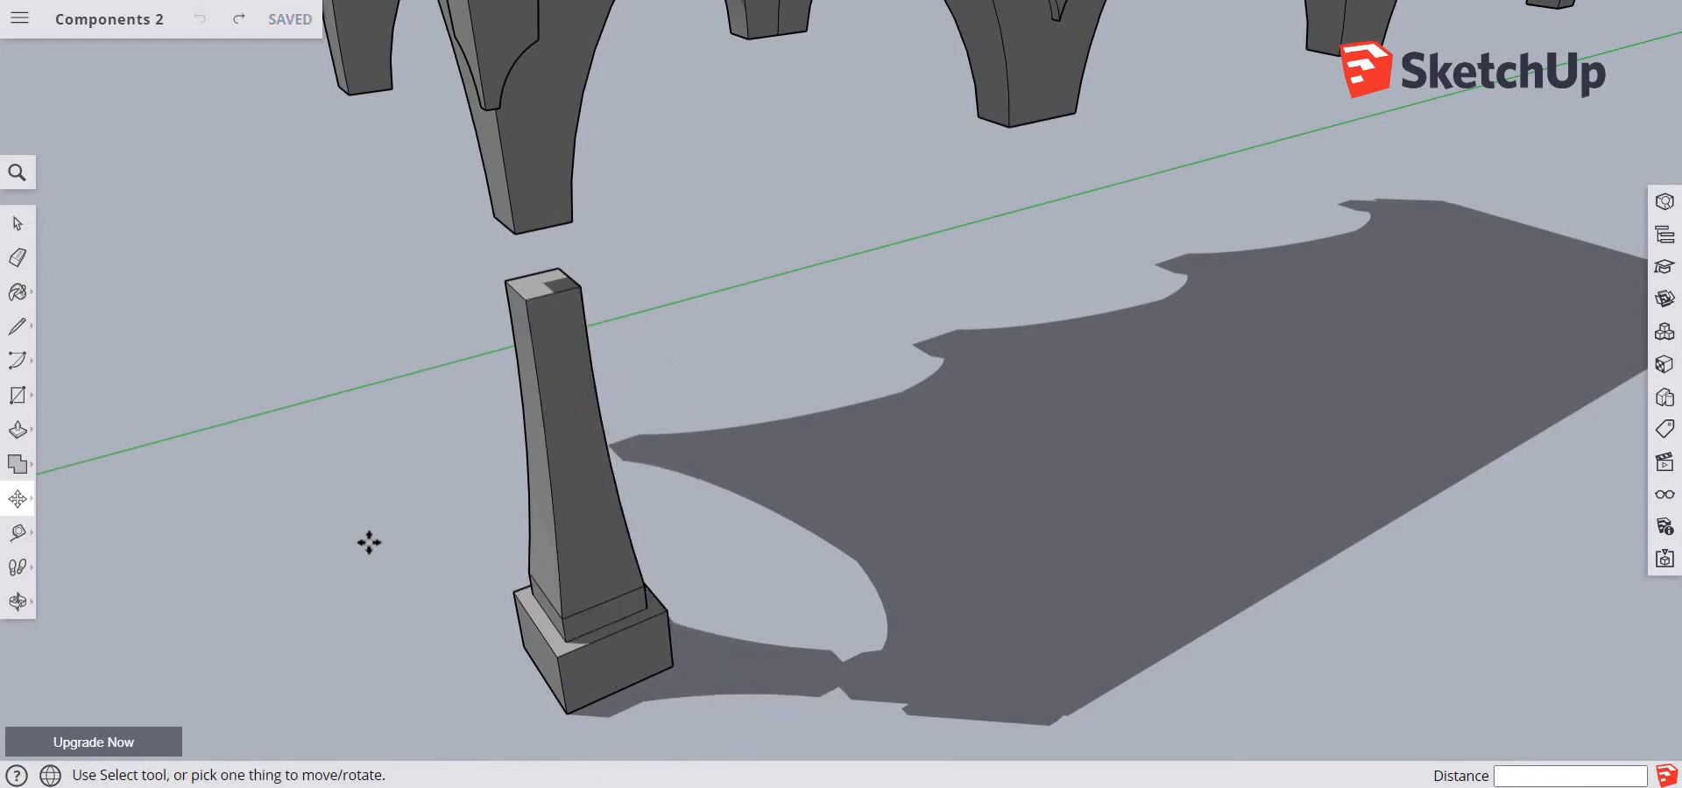
Select all of the loose pillar geometry, including its base, and make it a component named Pillar
key(space)
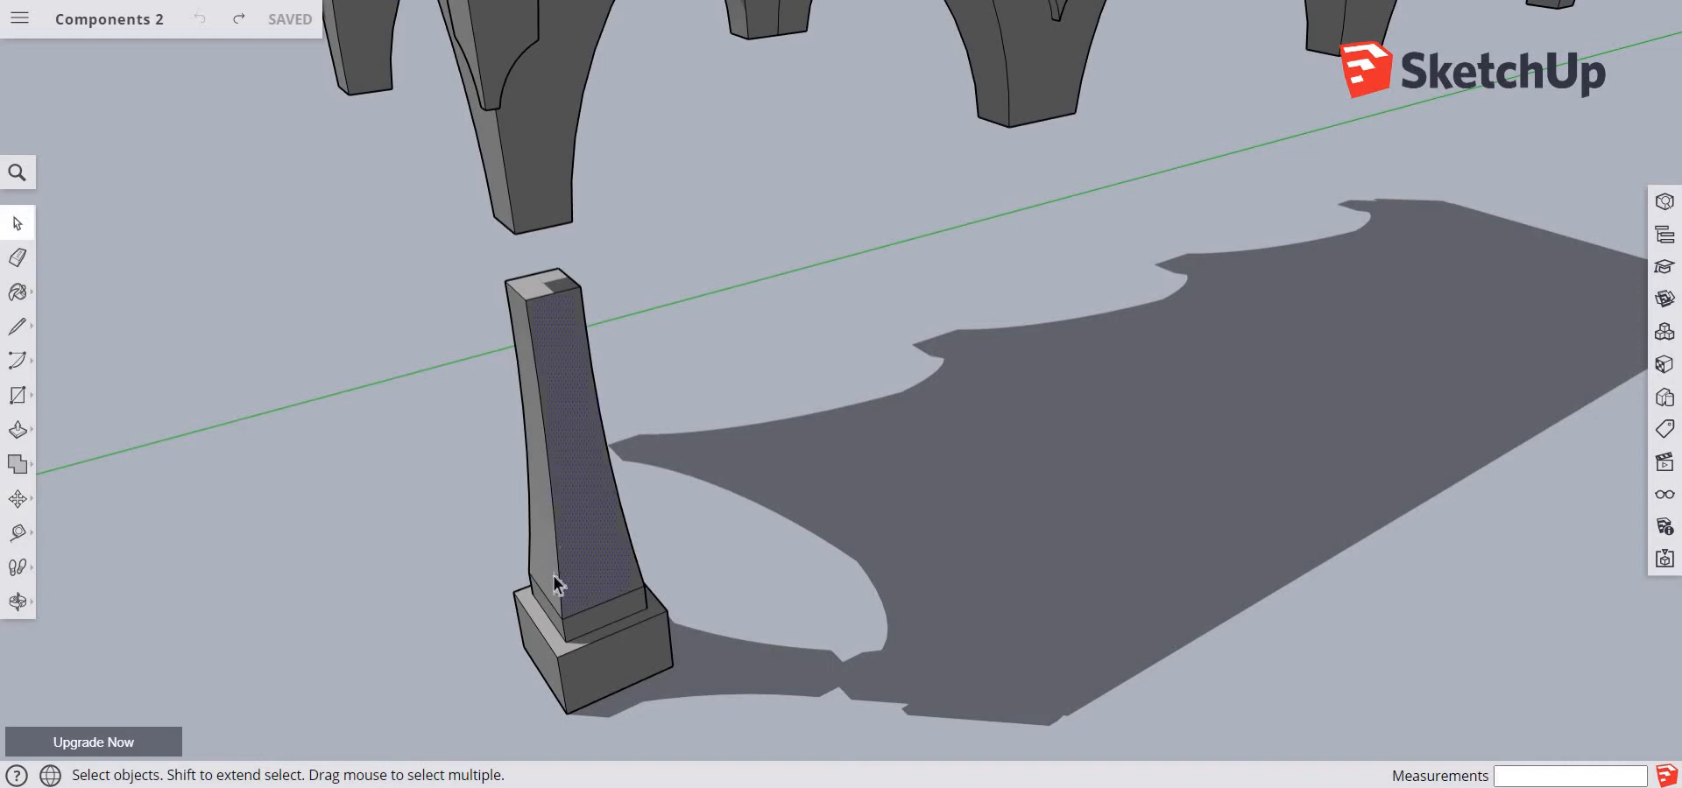
right_click(563, 514)
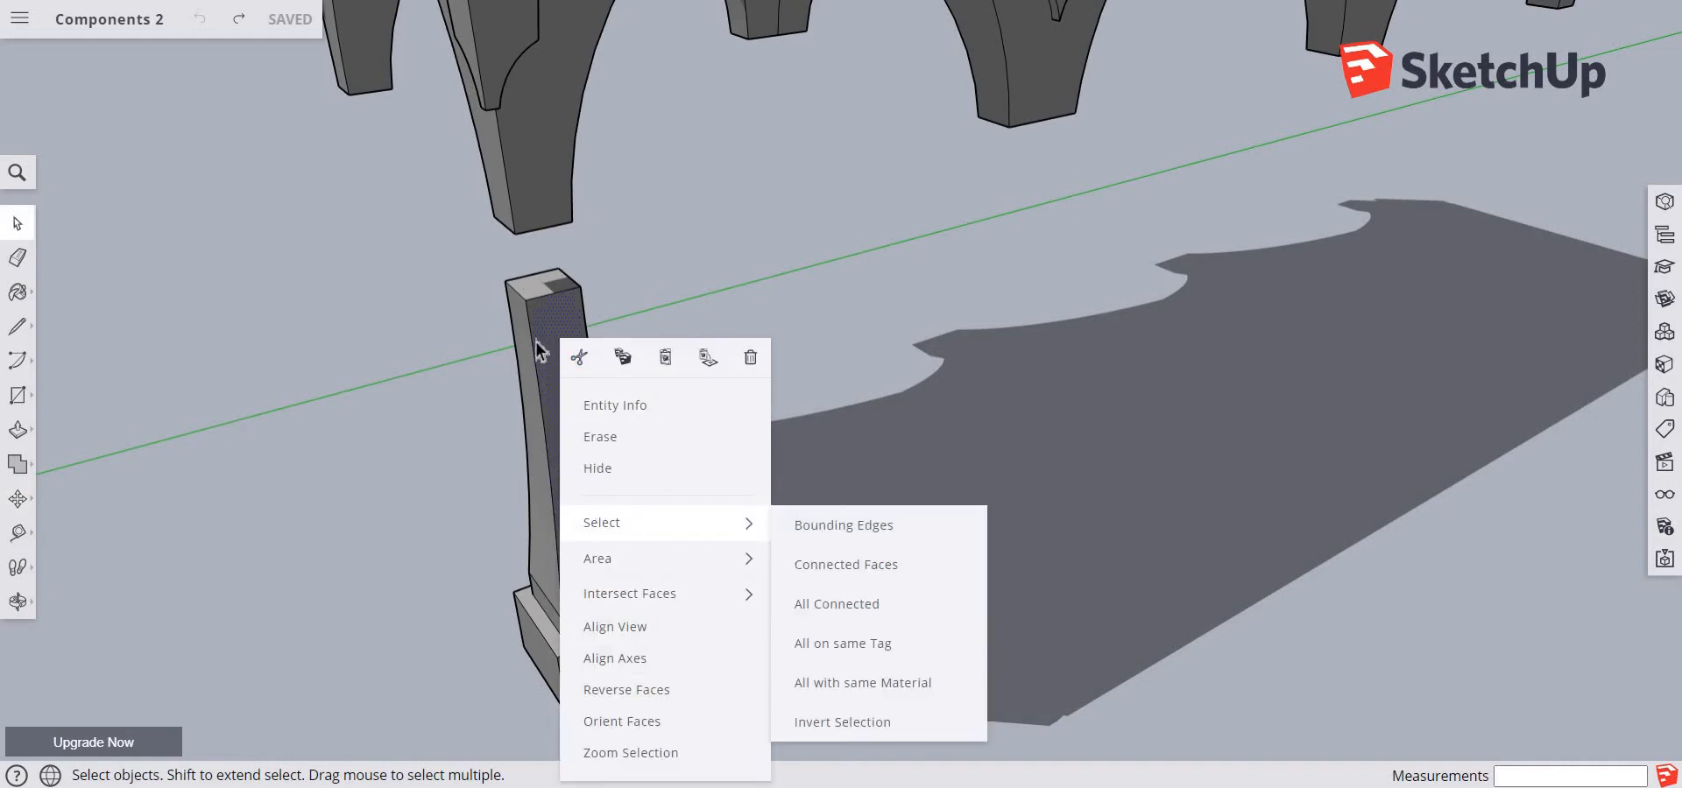
click(452, 373)
drag(435, 251, 792, 745)
right_click(585, 586)
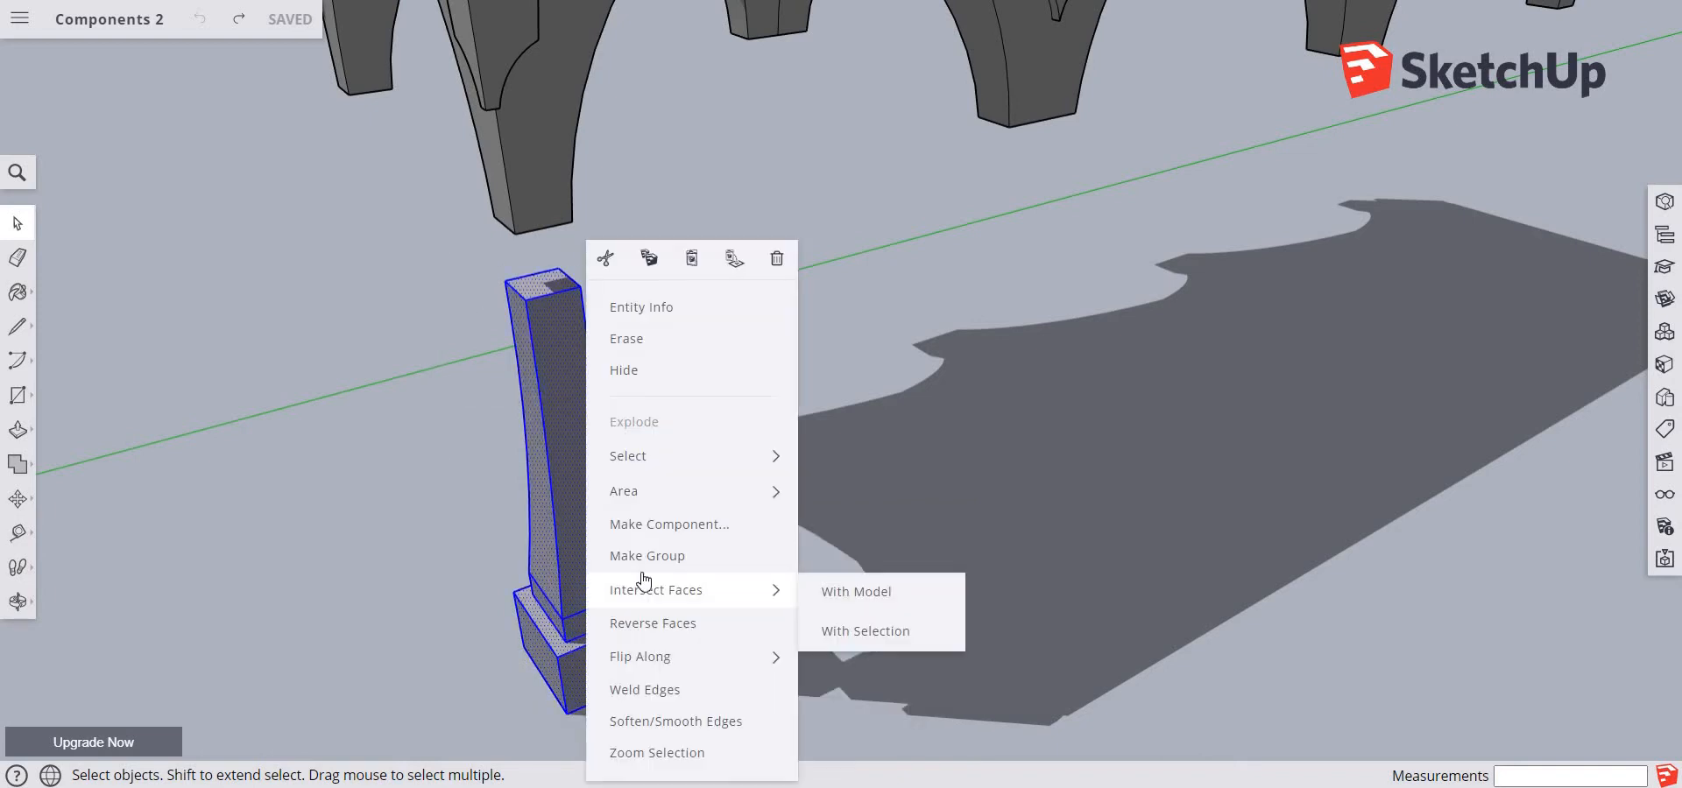
click(657, 527)
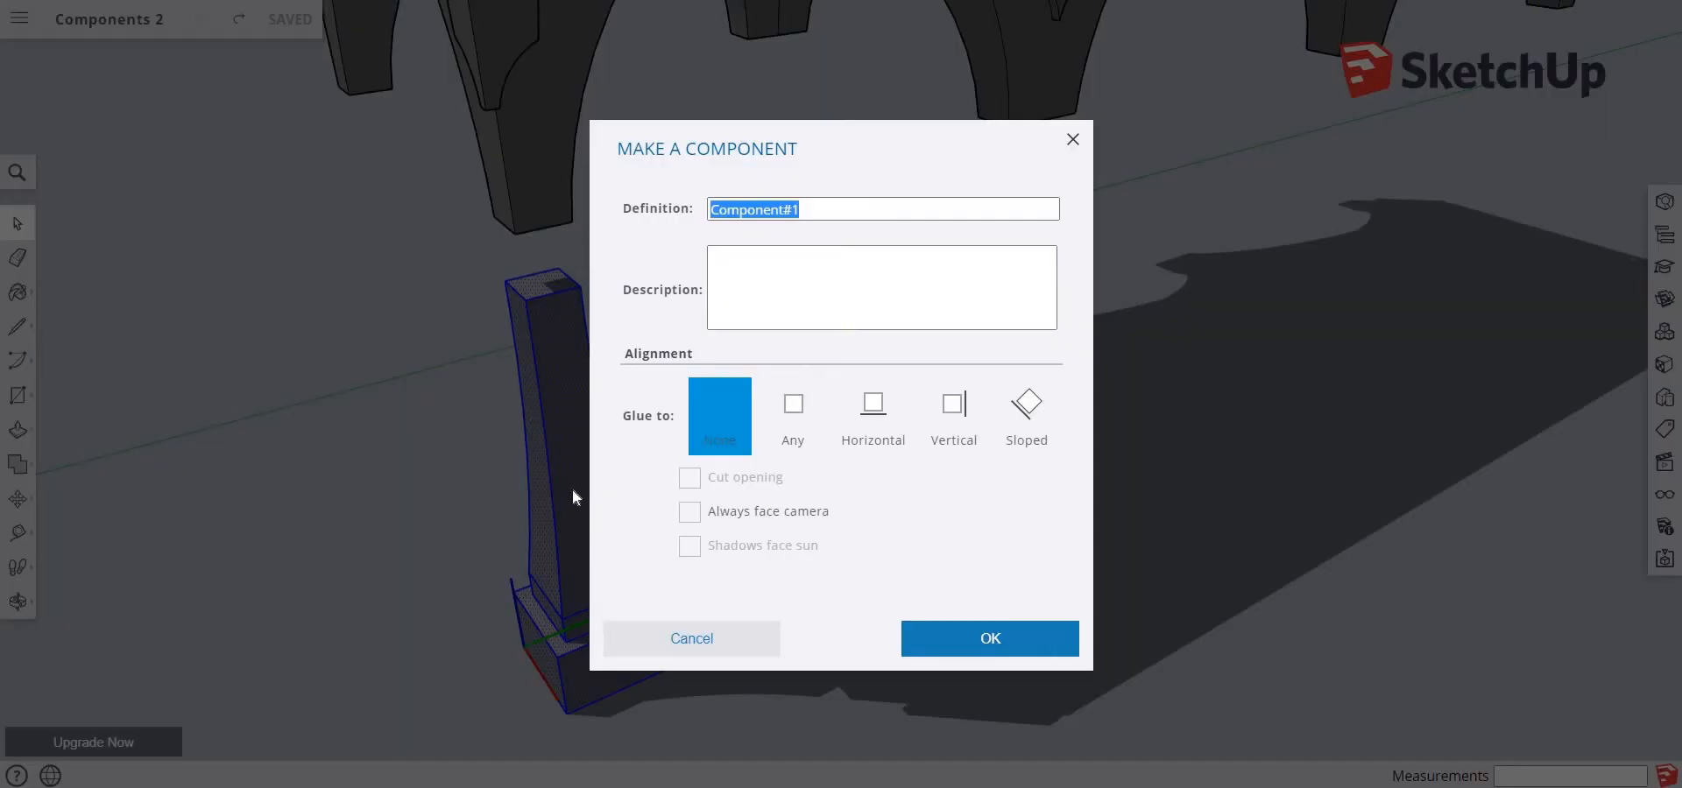
text(Pillar)
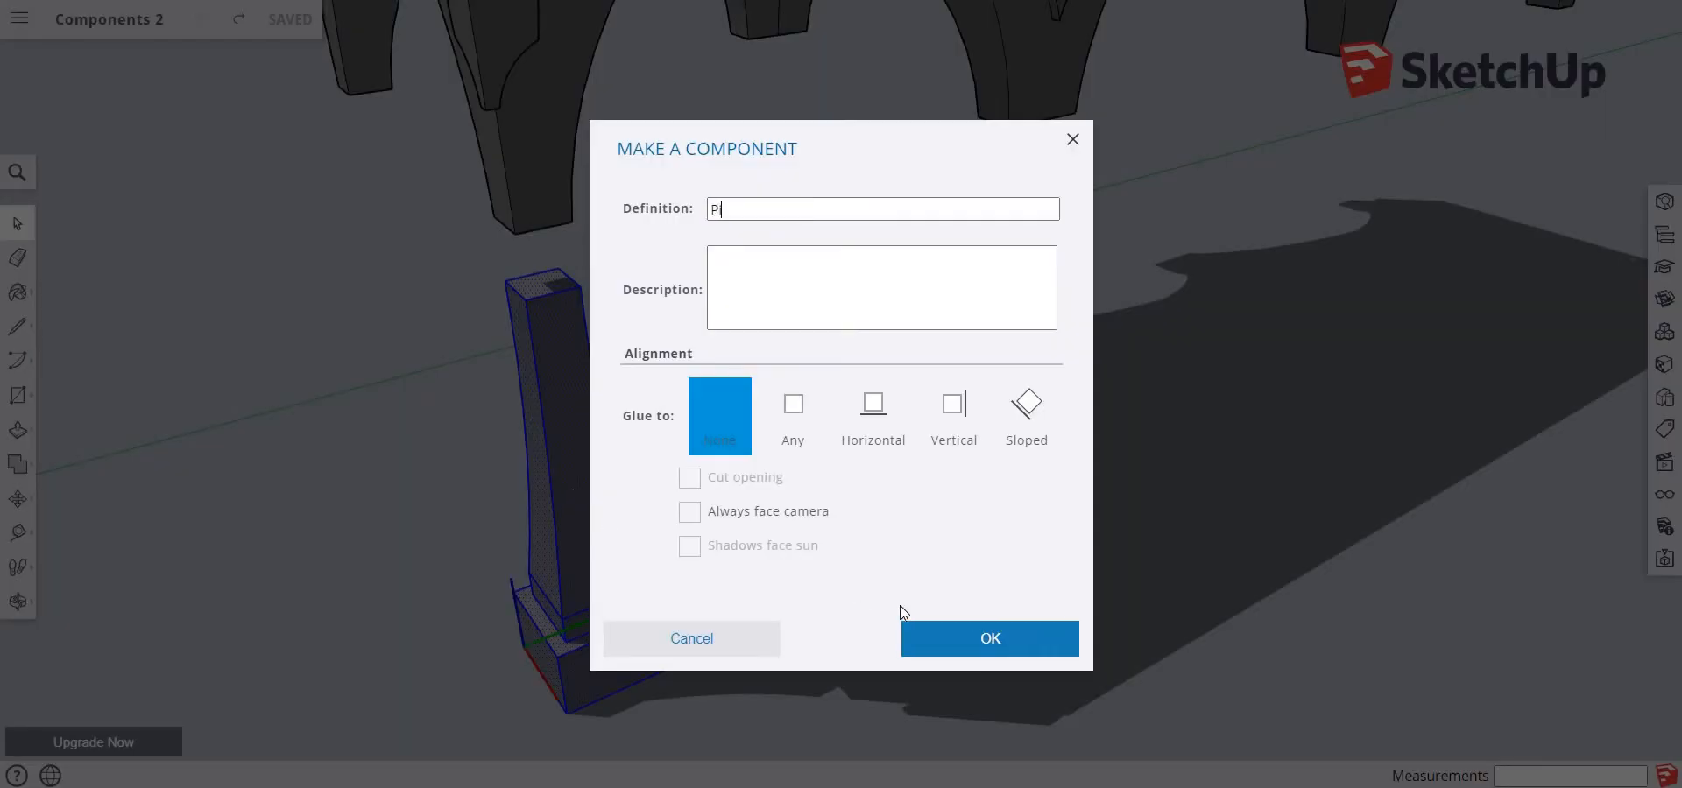
click(995, 642)
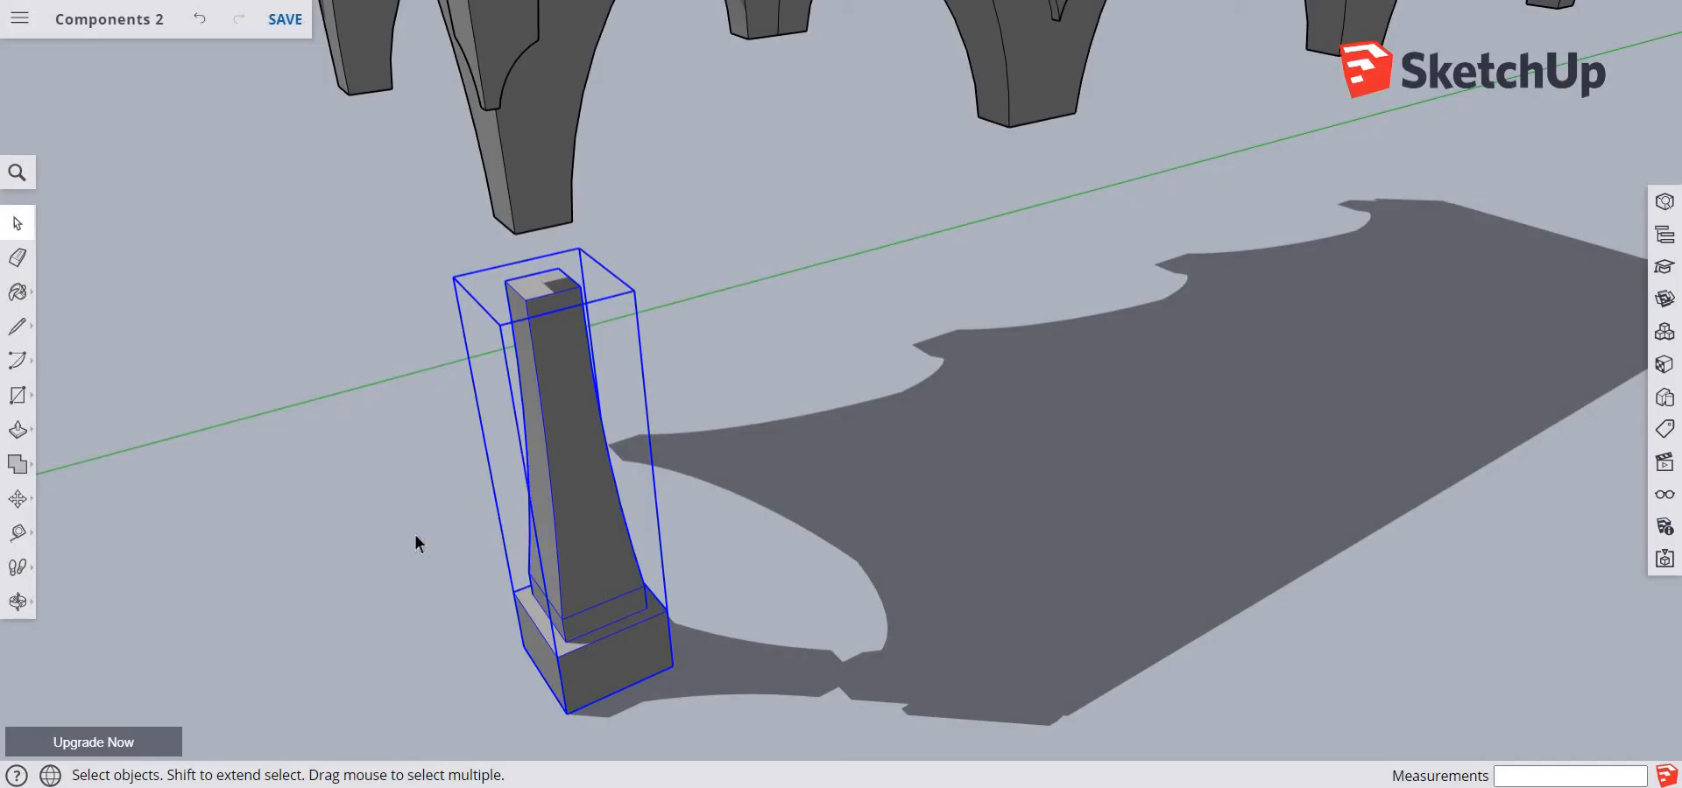
key(m)
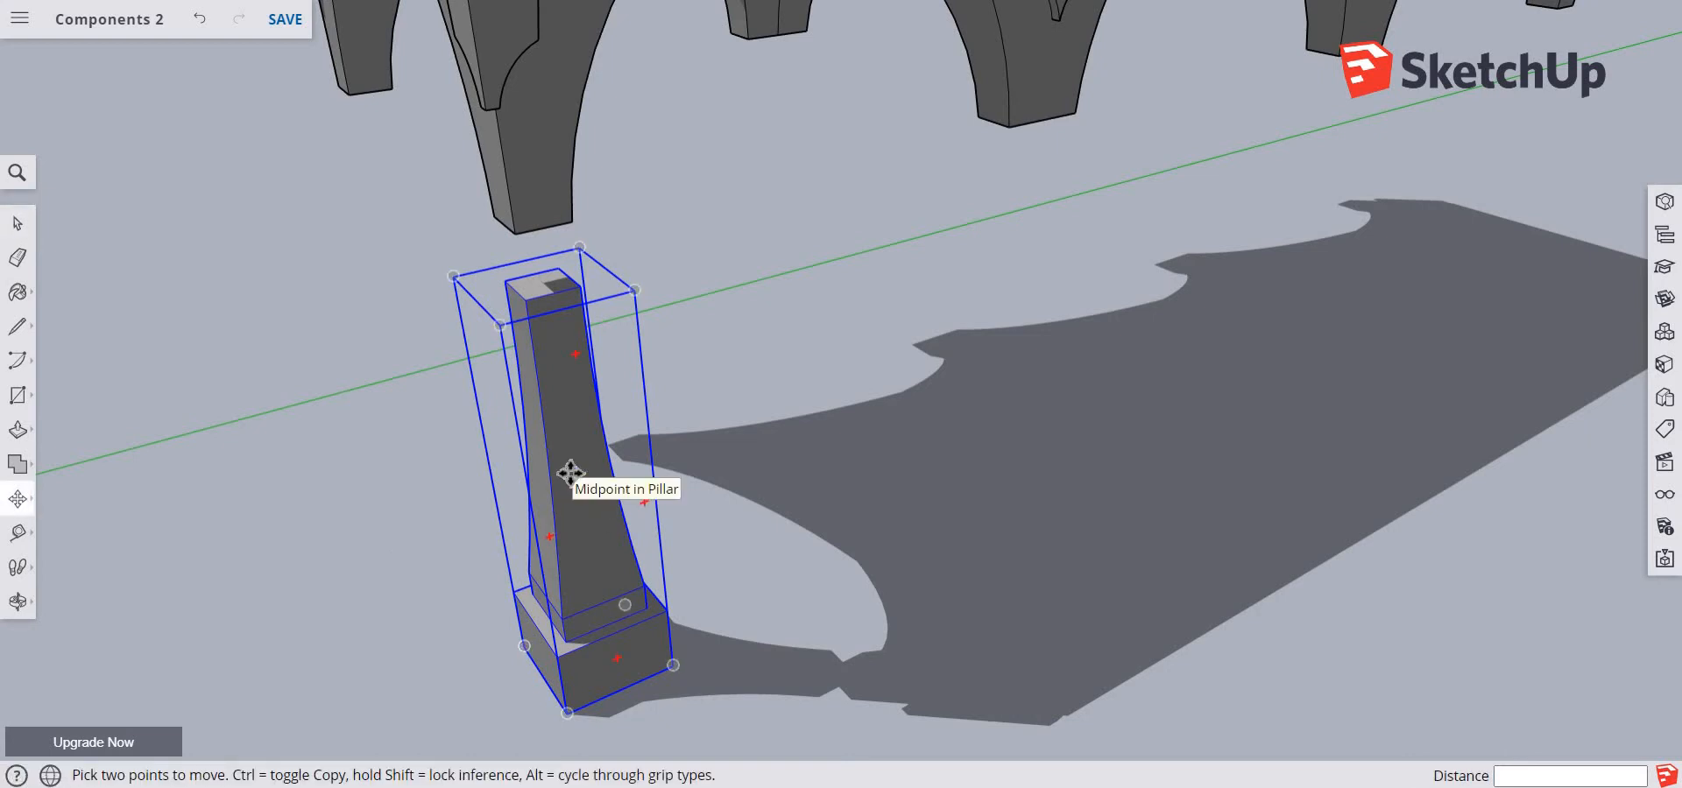
click(570, 473)
key(ctrl)
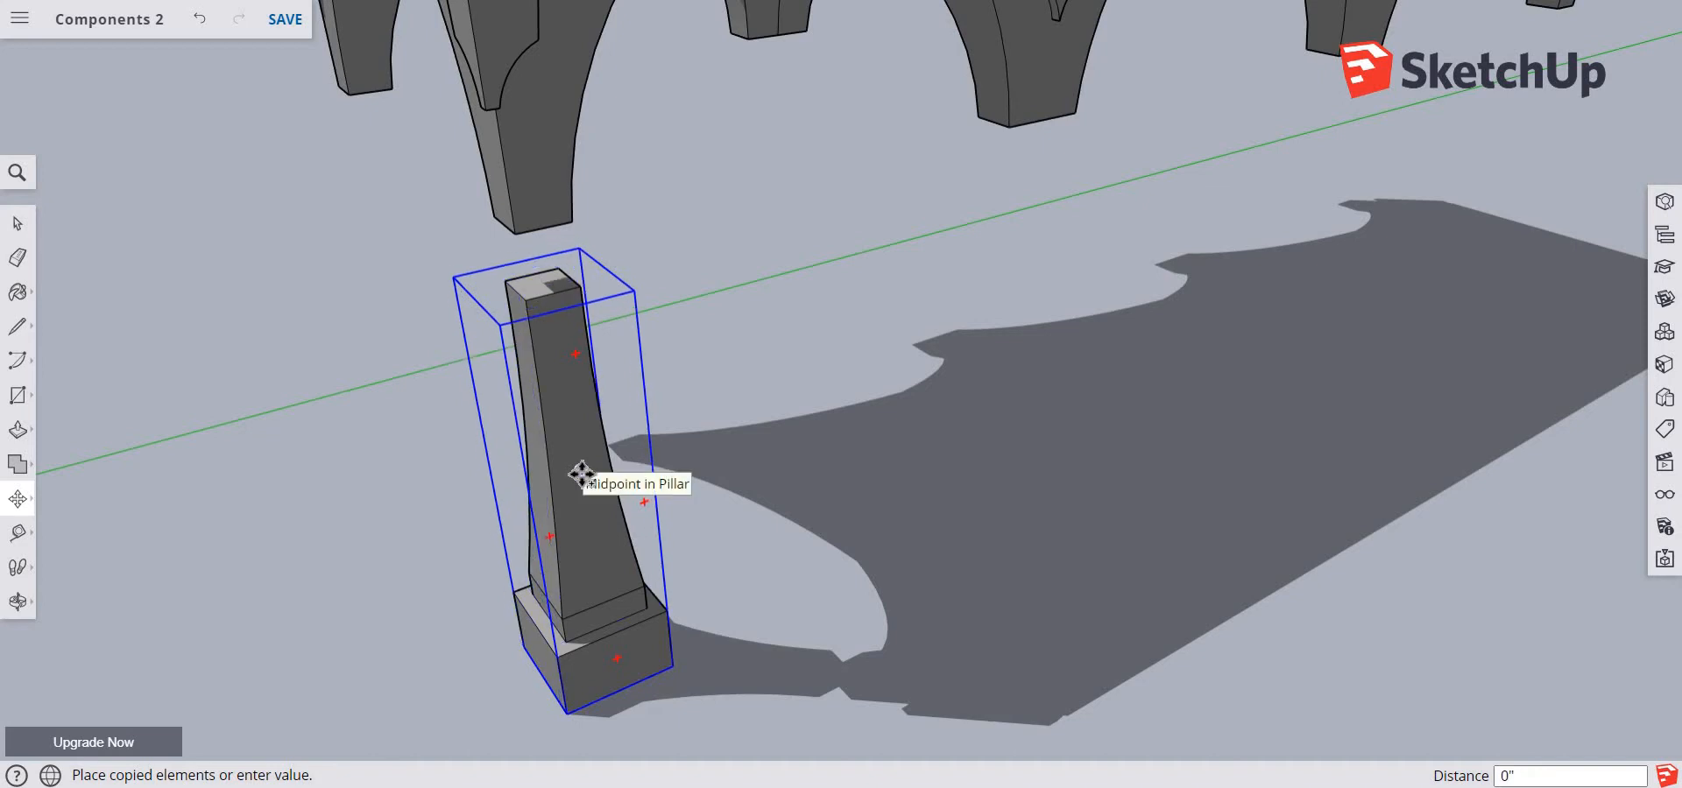
key(Escape)
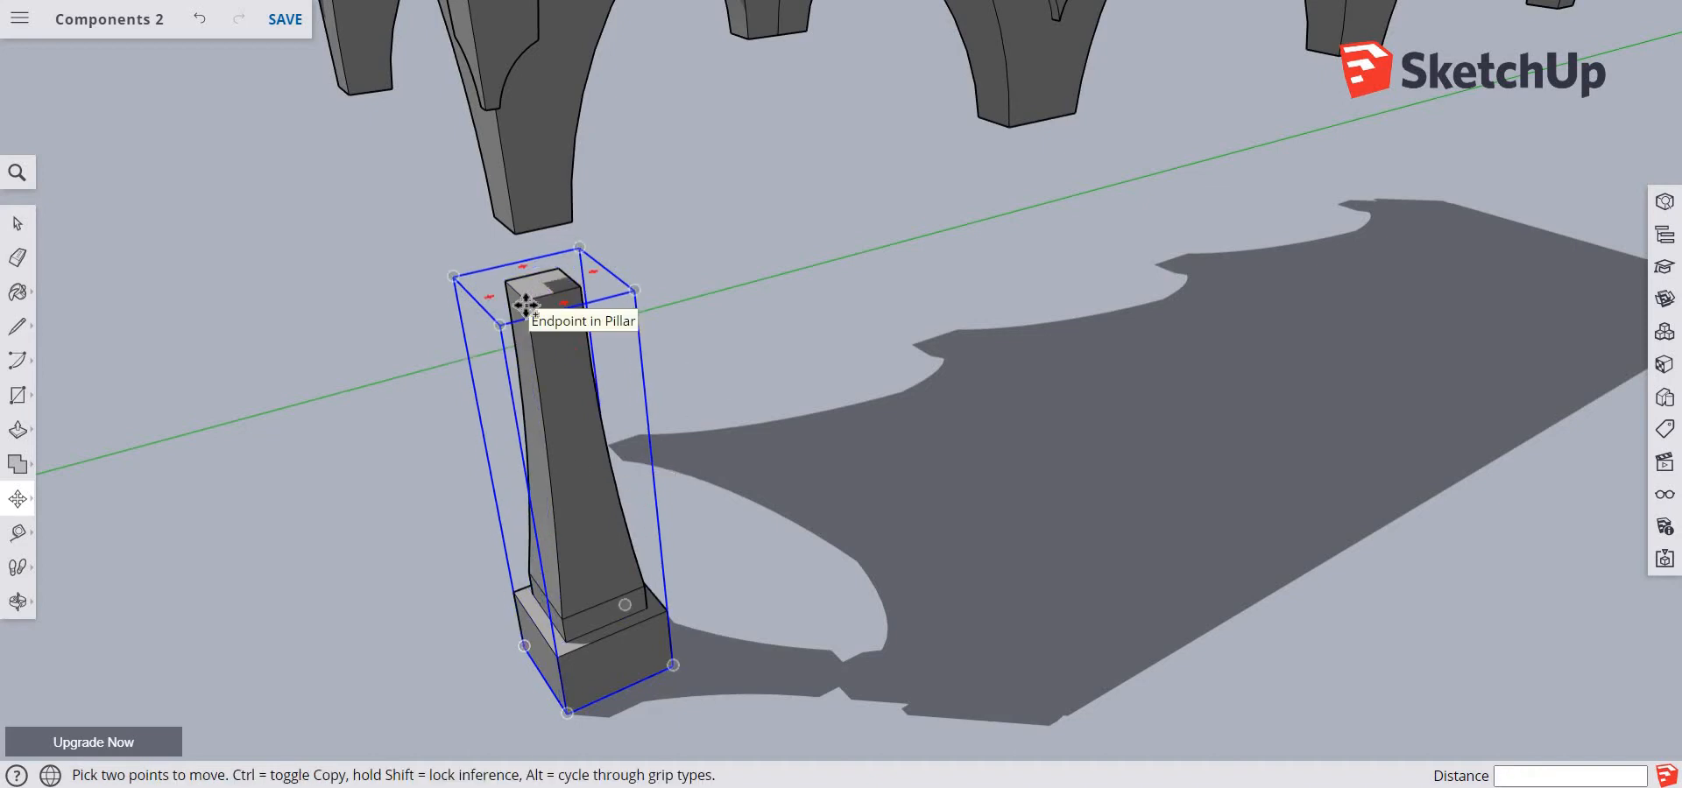
Try to place a copy of the pillar near the neighbouring arch leg, about 11' 3 1/4" away, using its top corner as base point
click(525, 305)
key(ctrl)
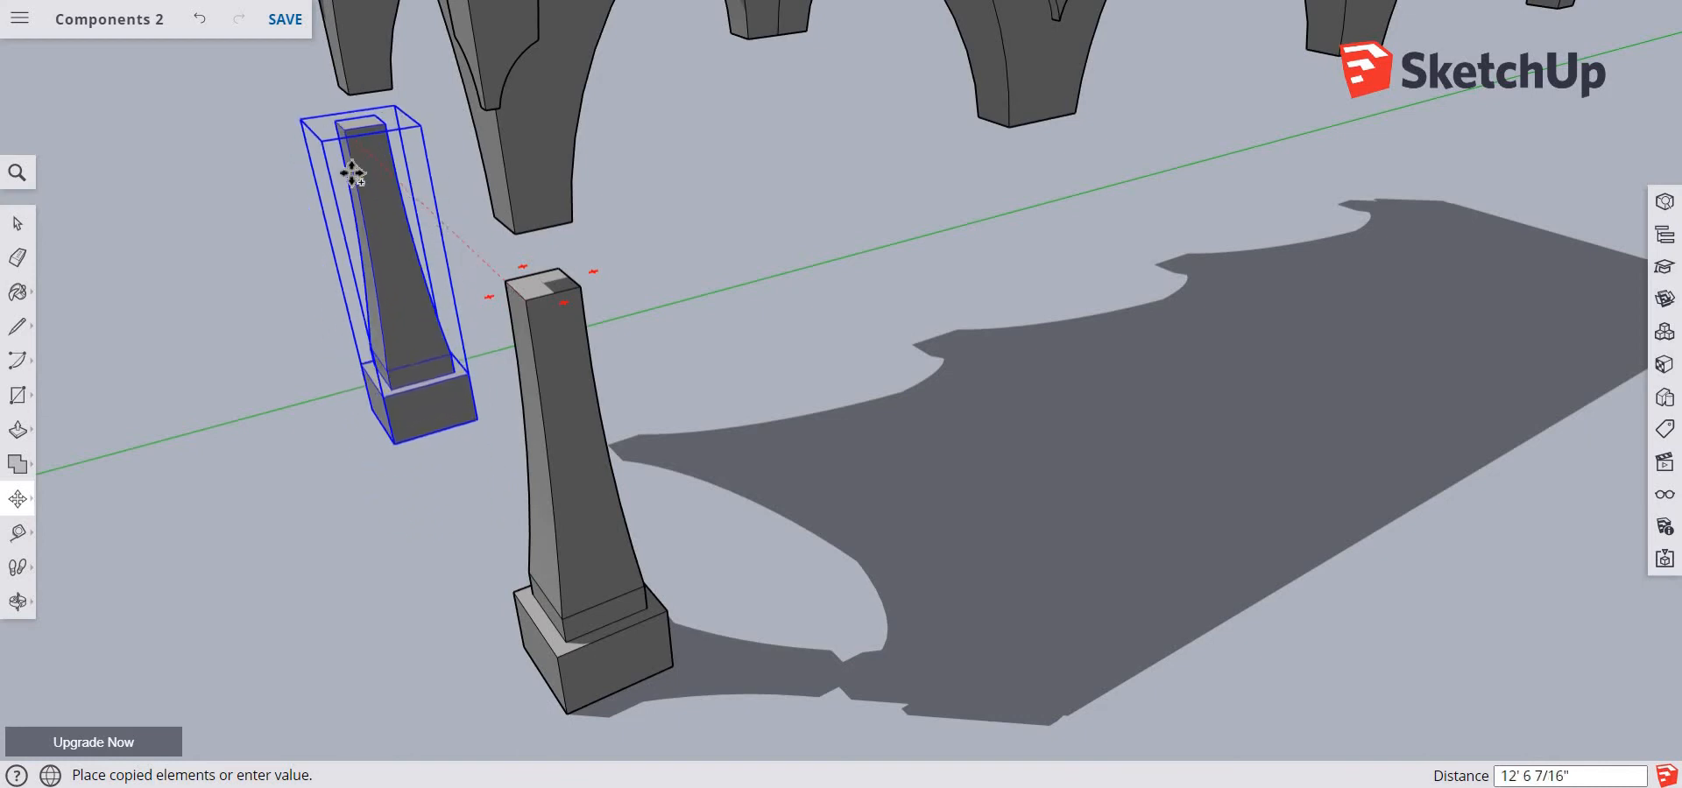
key(o)
drag(402, 229, 496, 280)
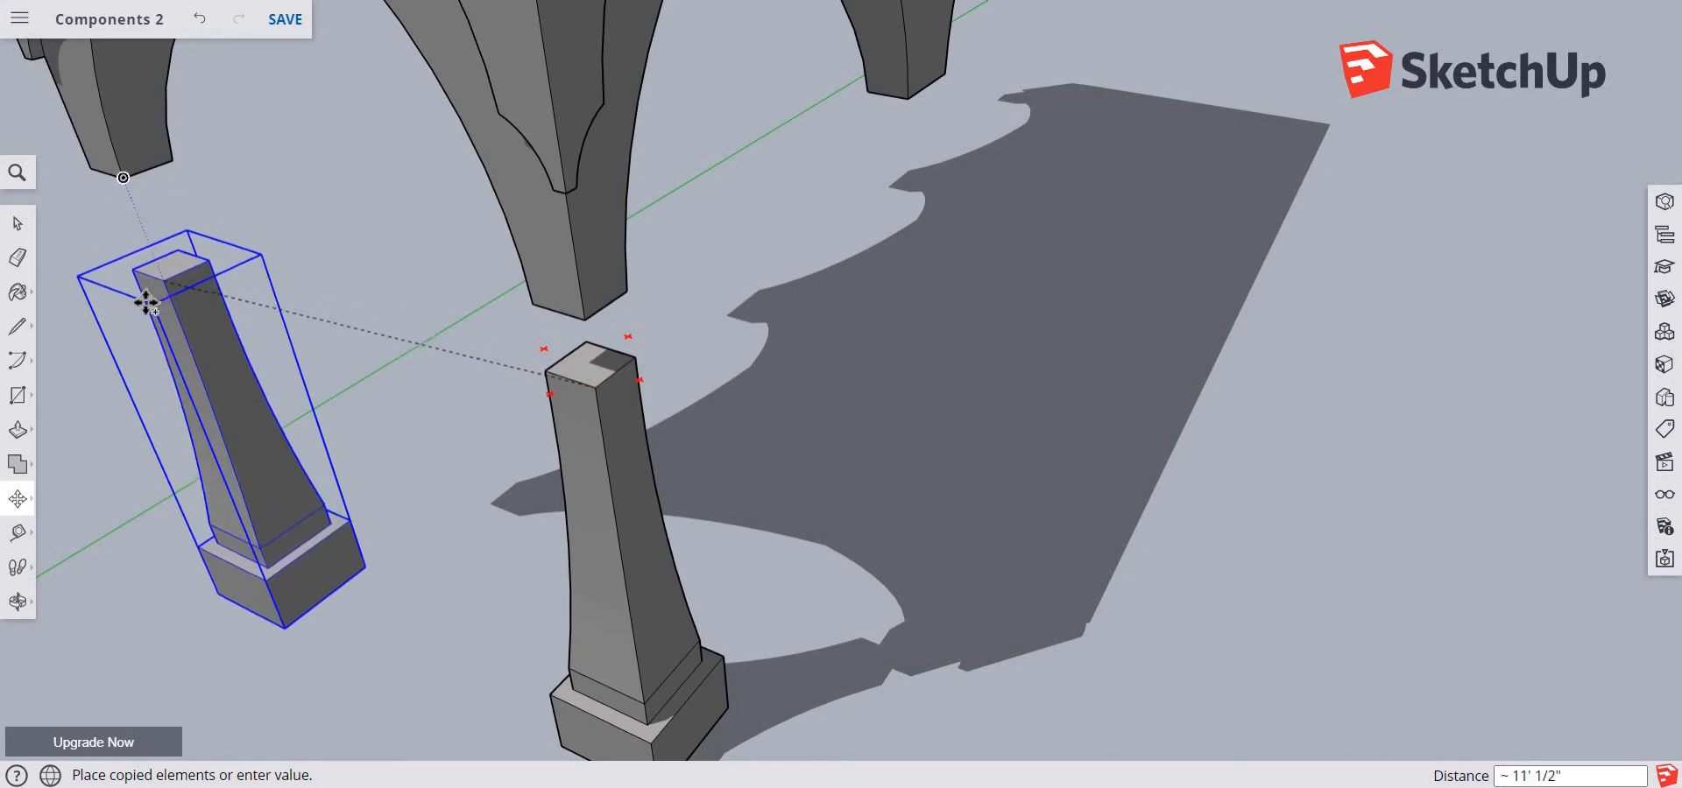
click(179, 338)
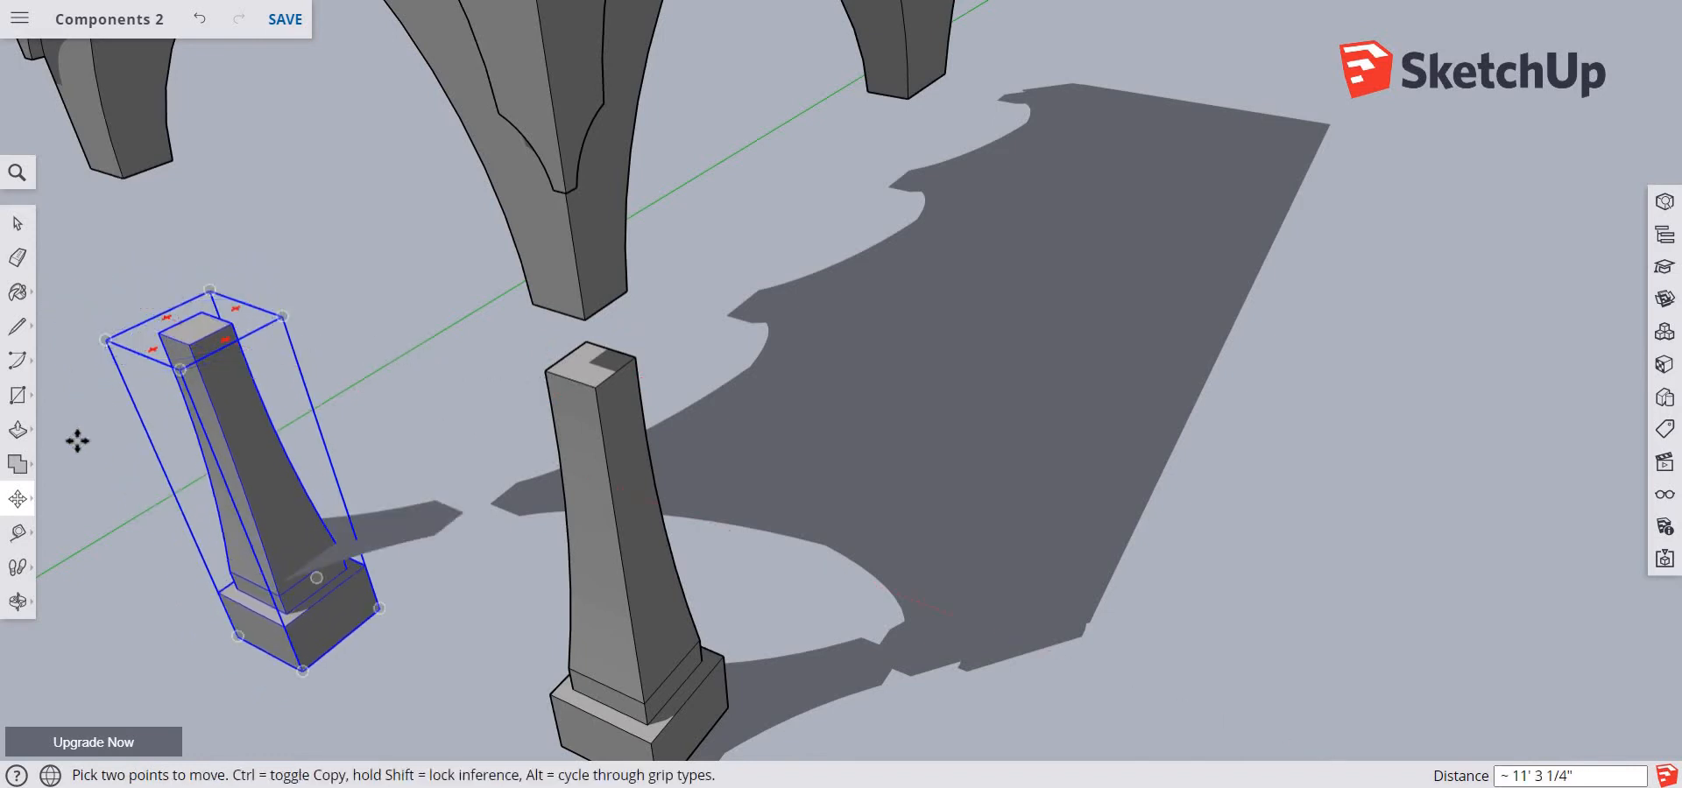
Copy the pillar 11' along the red axis, from its top corner to beneath the matching corner of the neighbouring arch leg
key(o)
drag(292, 255, 306, 80)
middle_drag(306, 79, 360, 195)
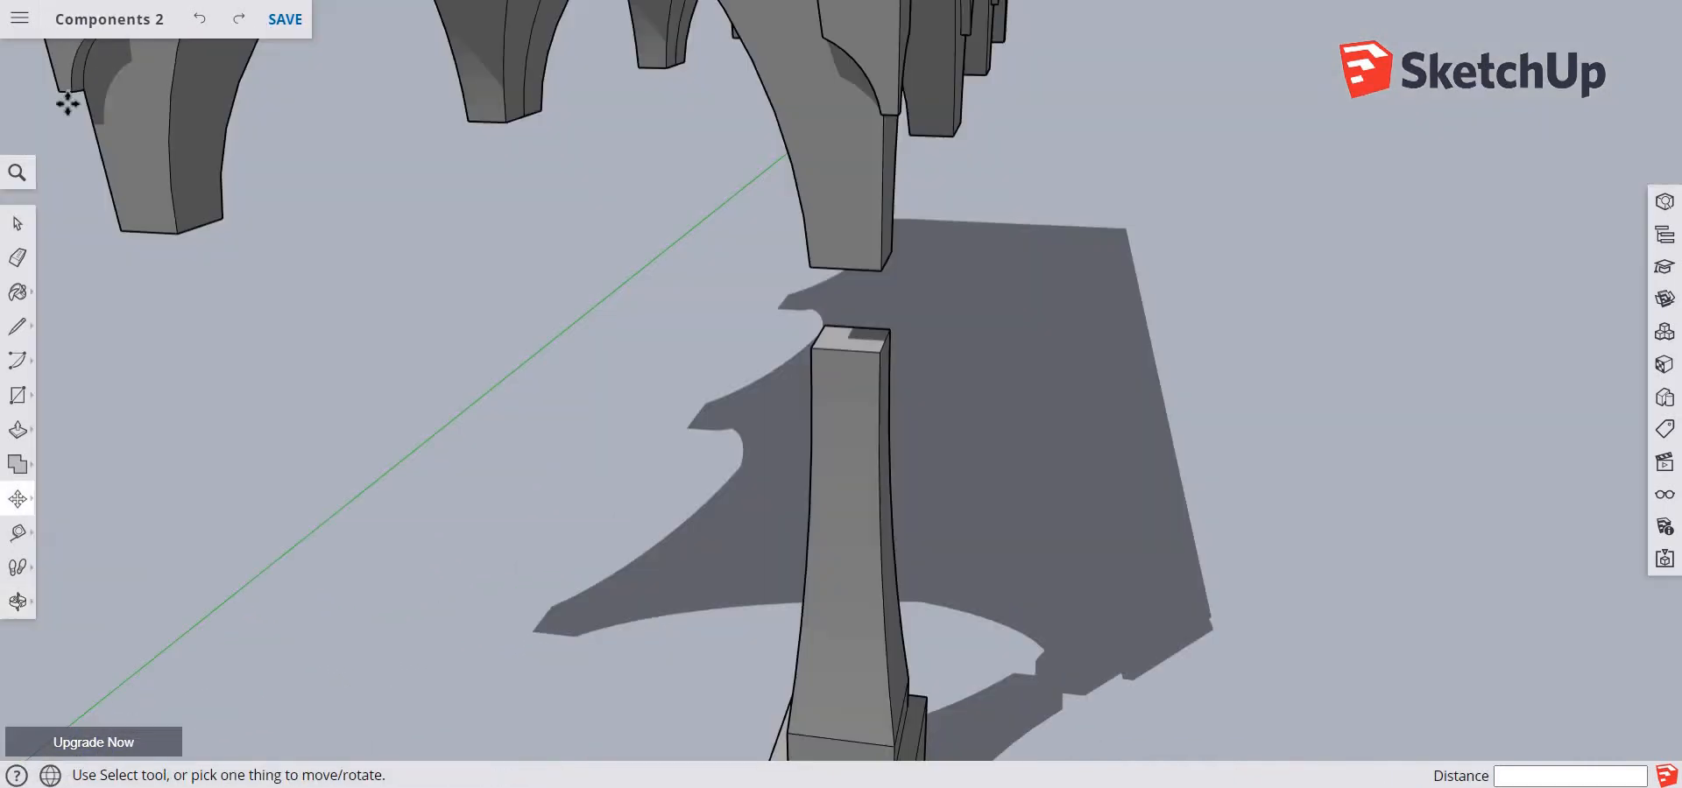
click(882, 353)
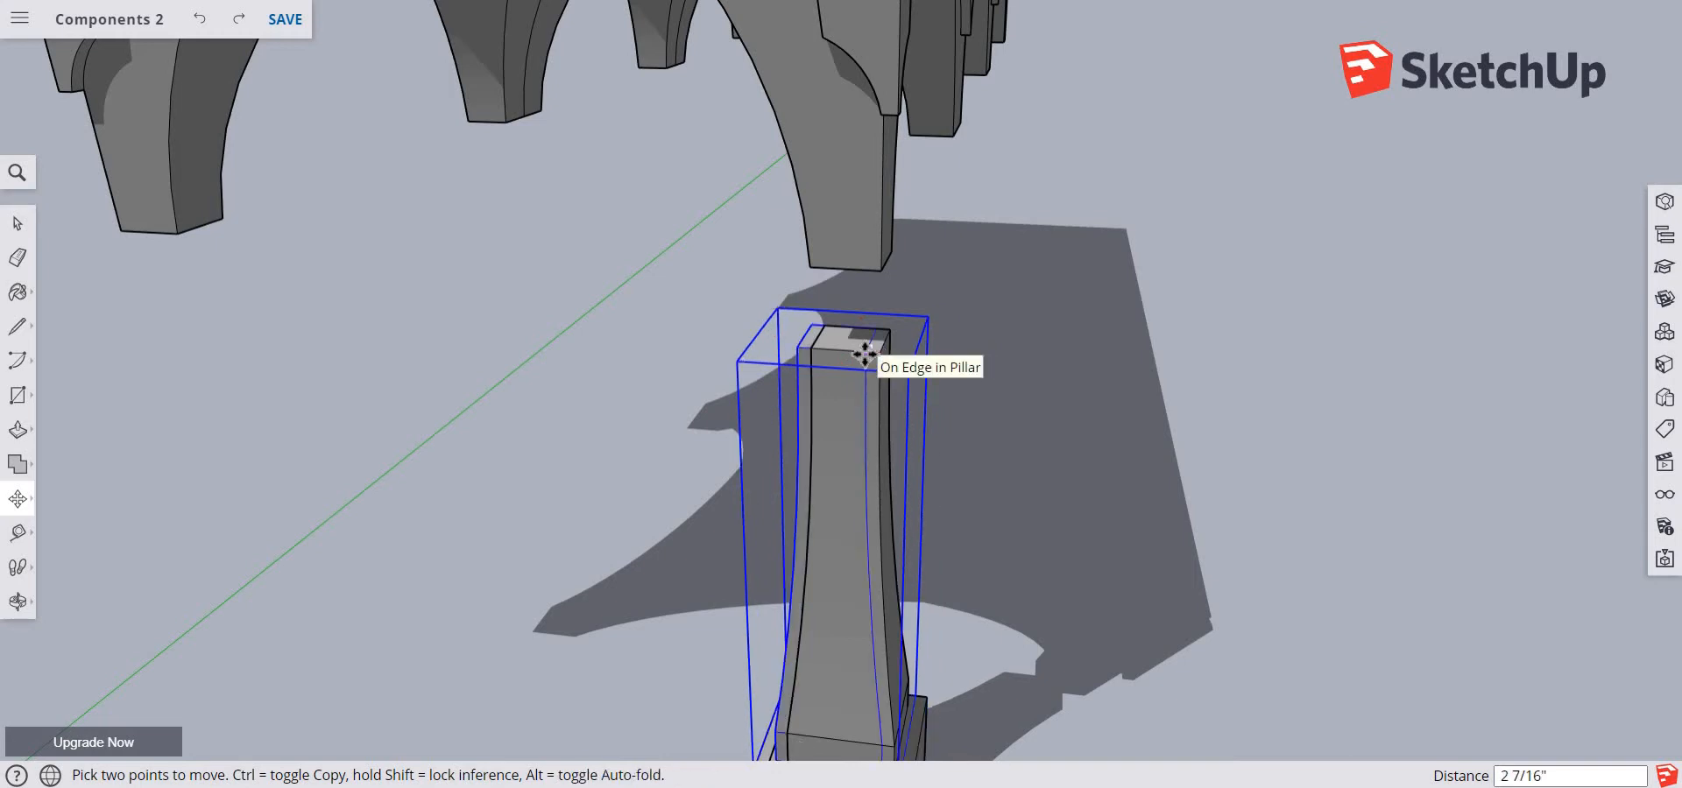
key(ctrl)
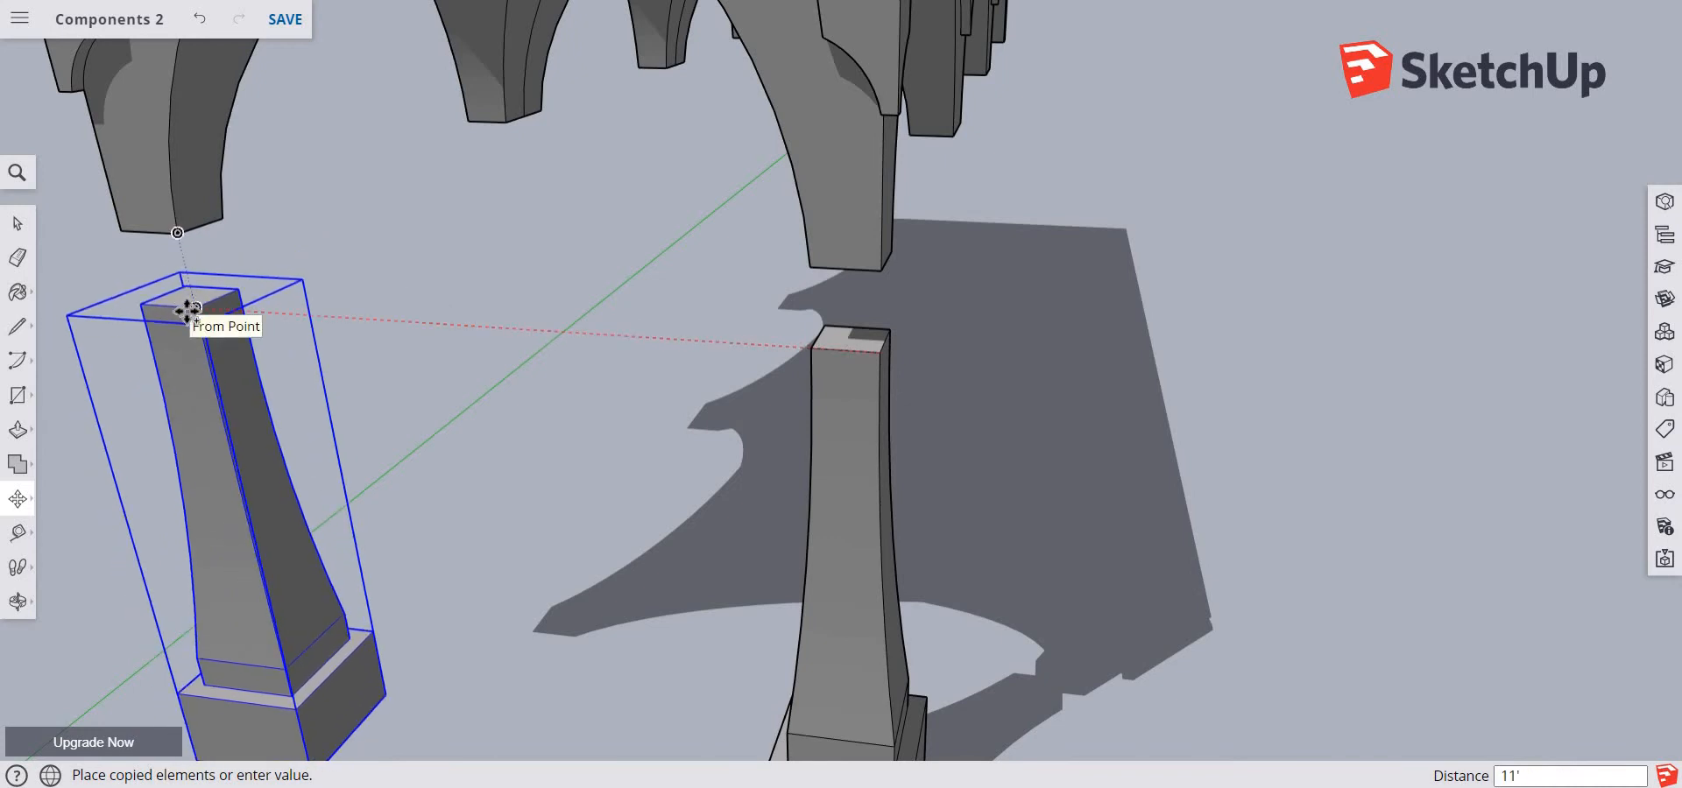
click(187, 308)
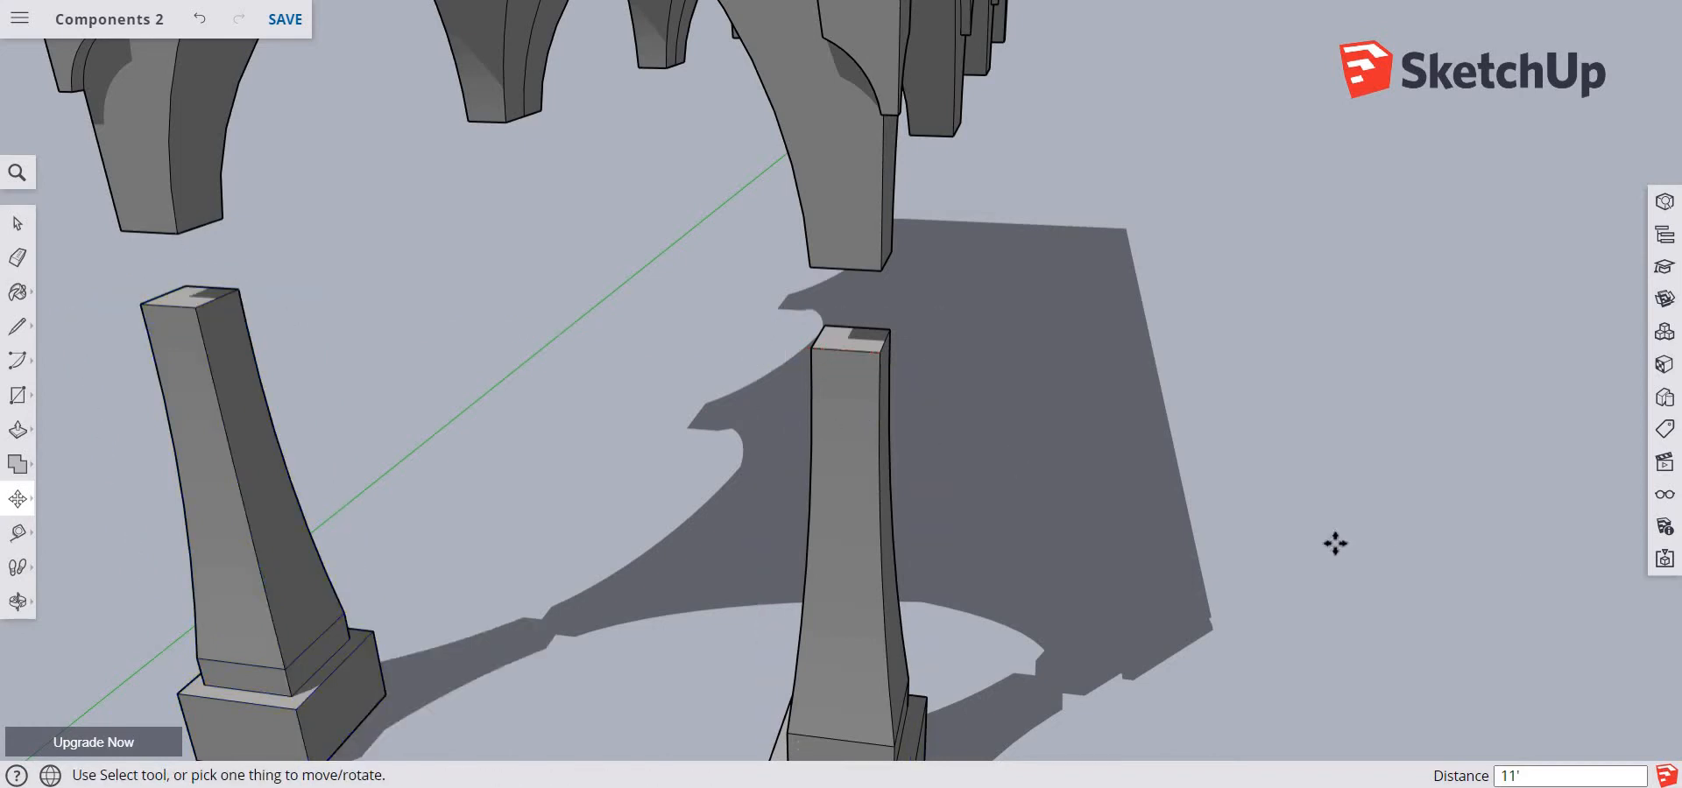
Select both pillars and copy them 11' along the green axis so they line up beneath the next pair of arch legs
key(o)
drag(1235, 552, 1004, 430)
key(m)
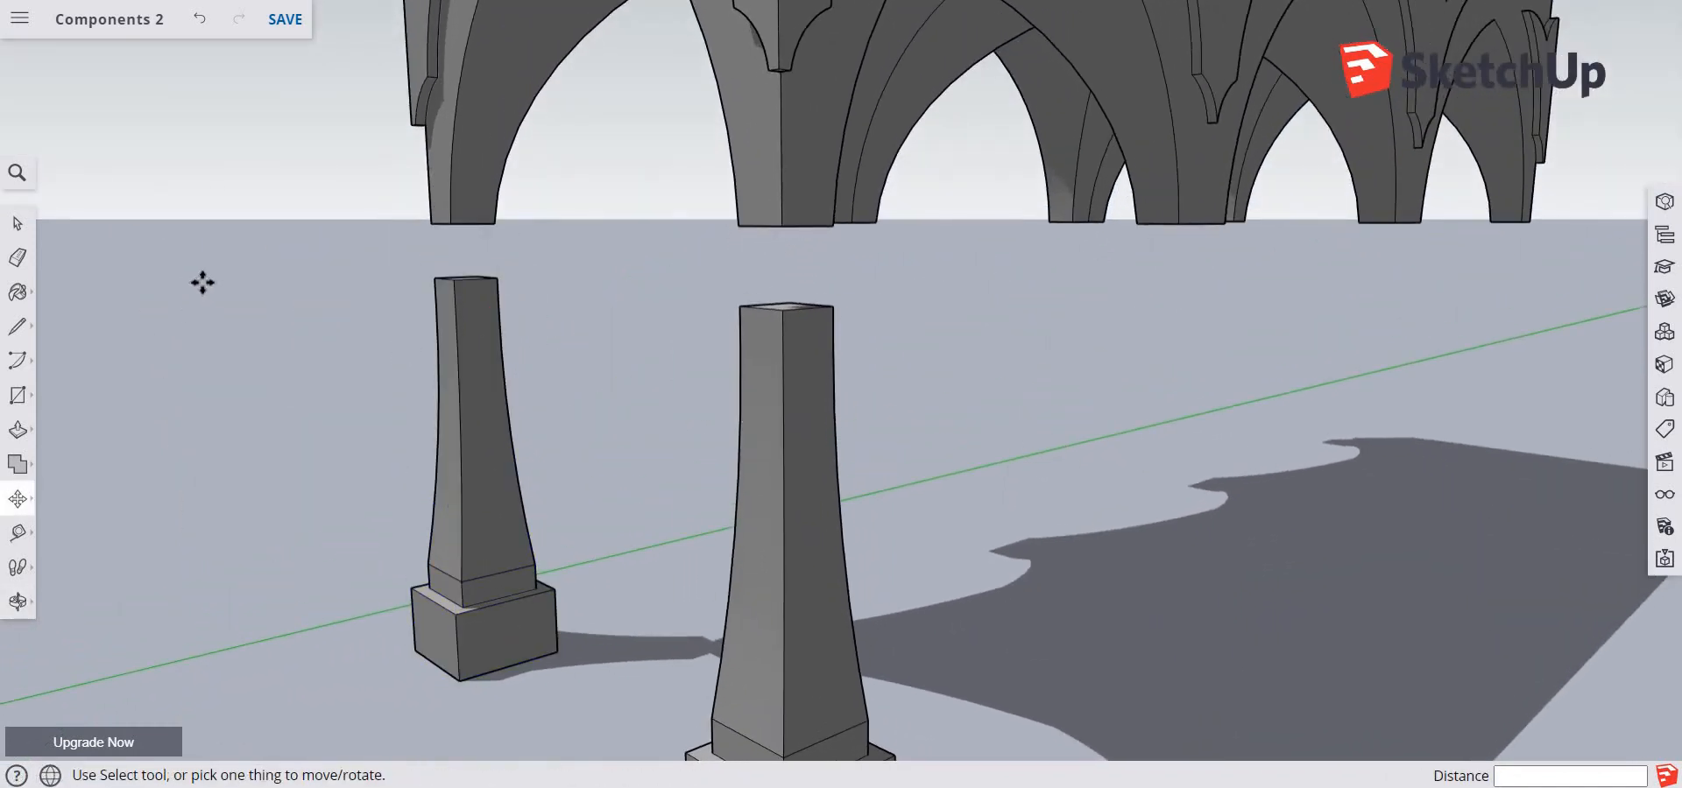
key(space)
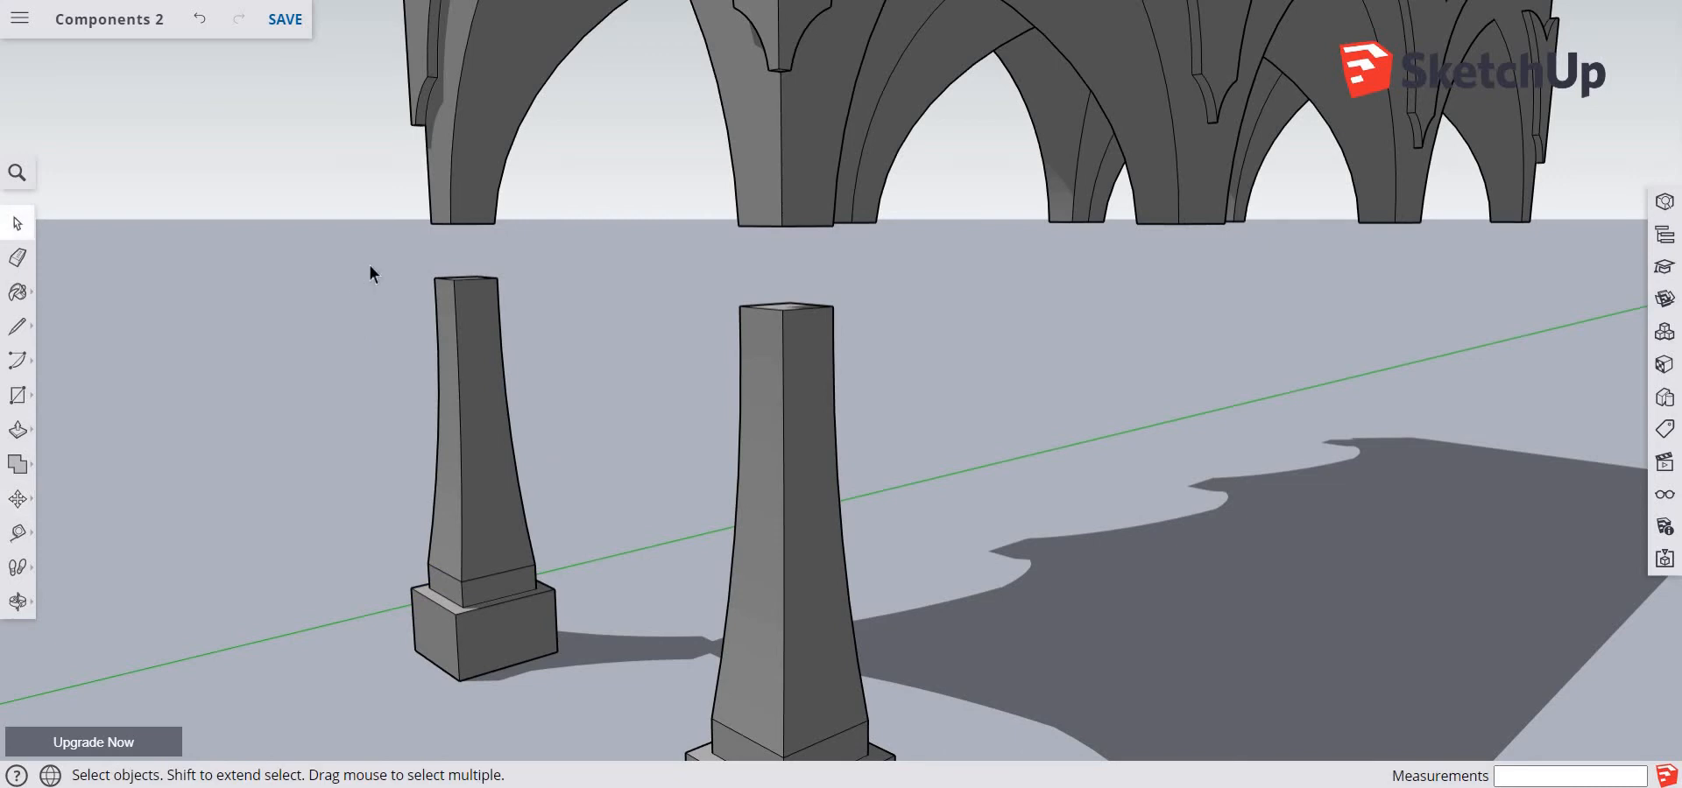
drag(368, 261, 1109, 760)
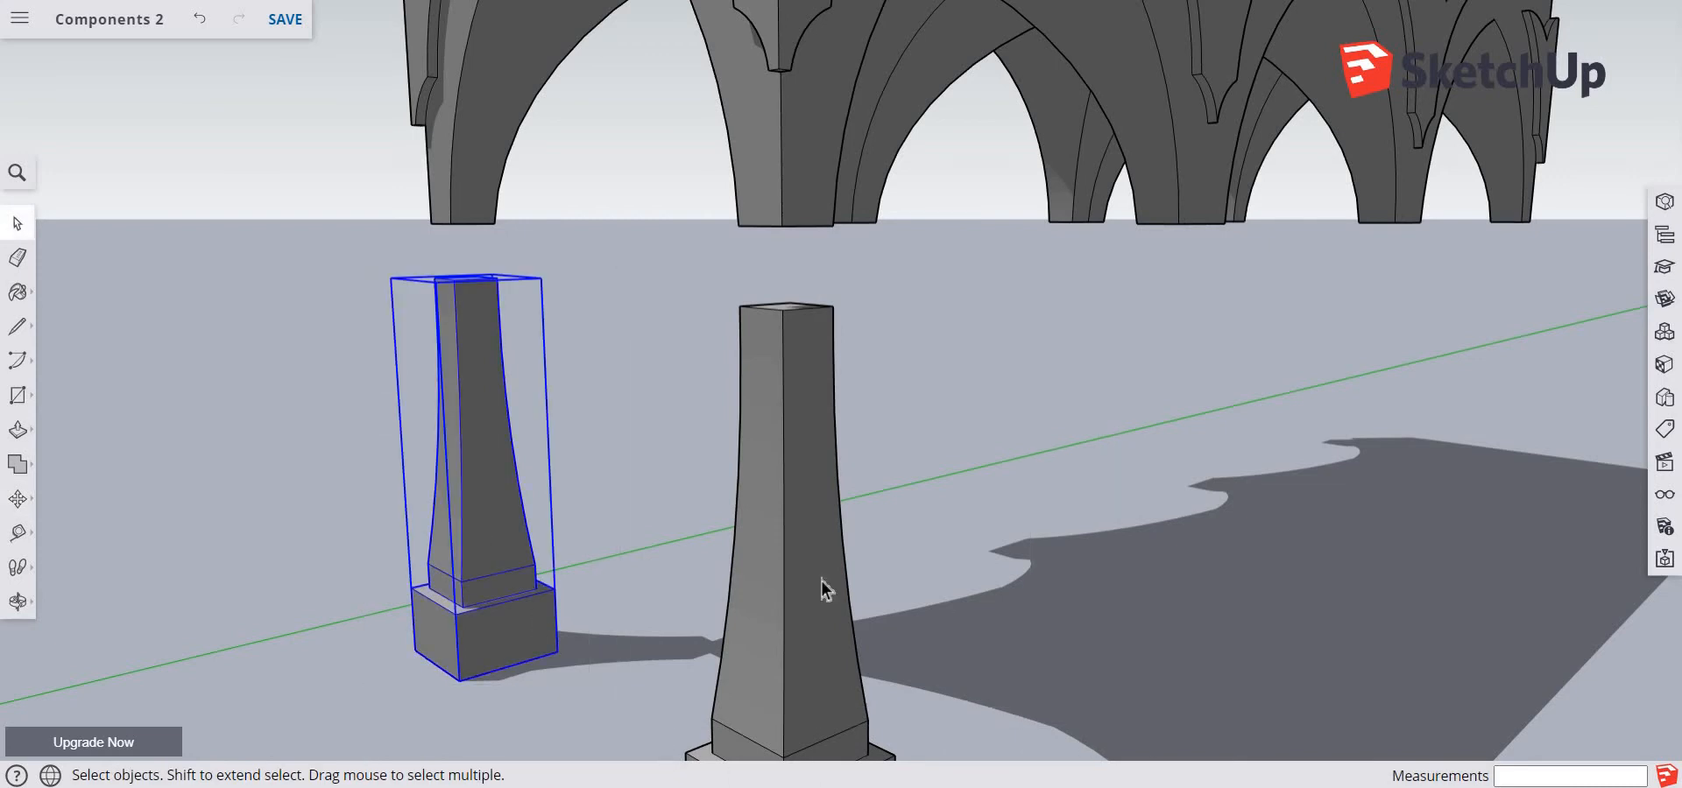
scroll(1107, 599, down, 2)
scroll(1101, 594, up, 2)
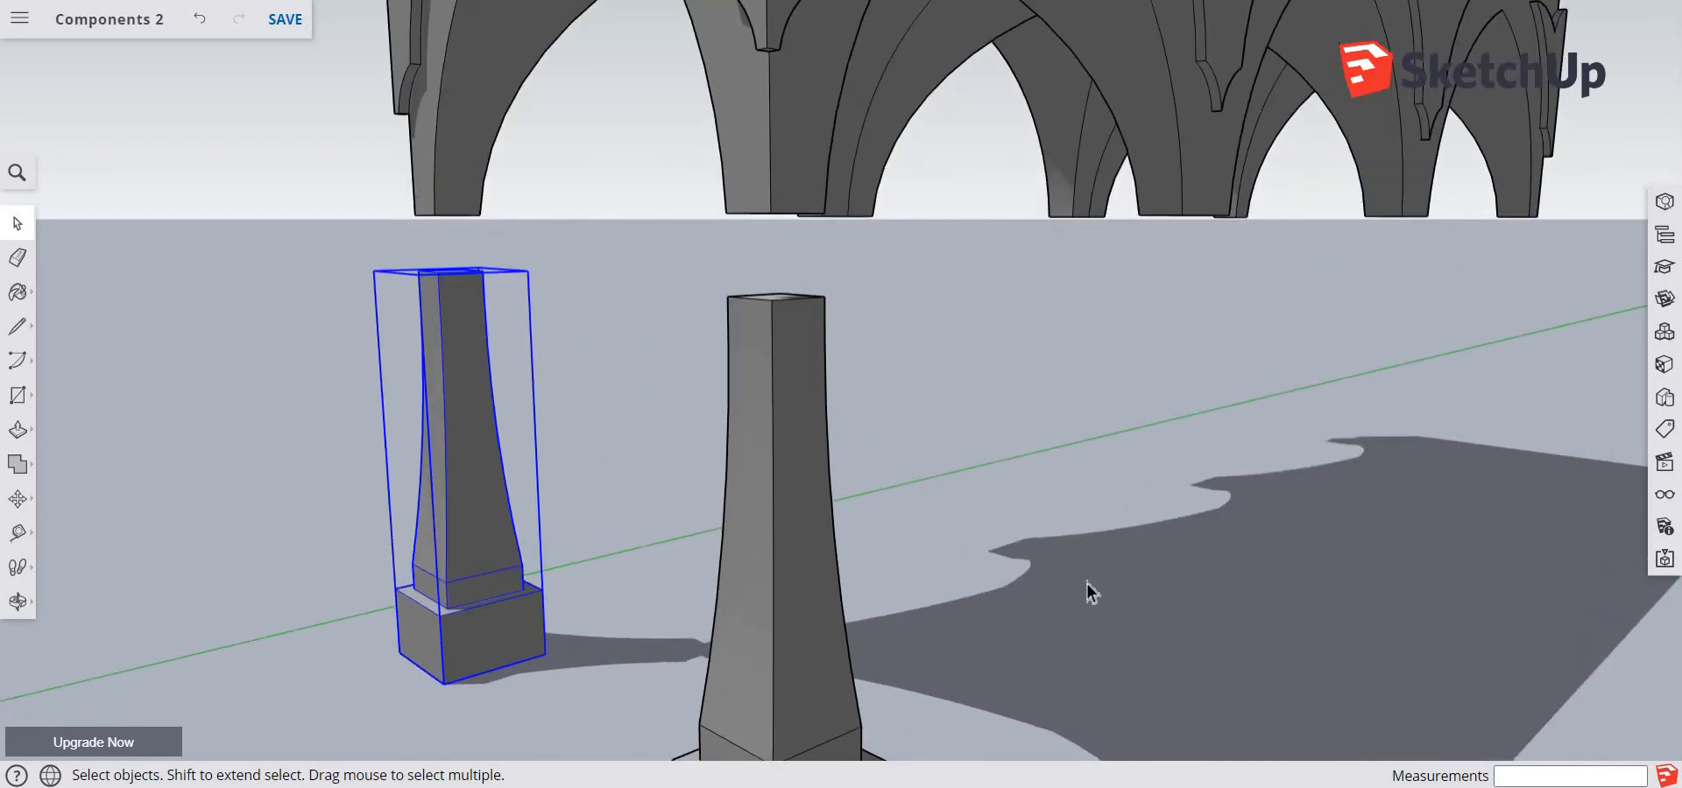
scroll(1086, 582, down, 1)
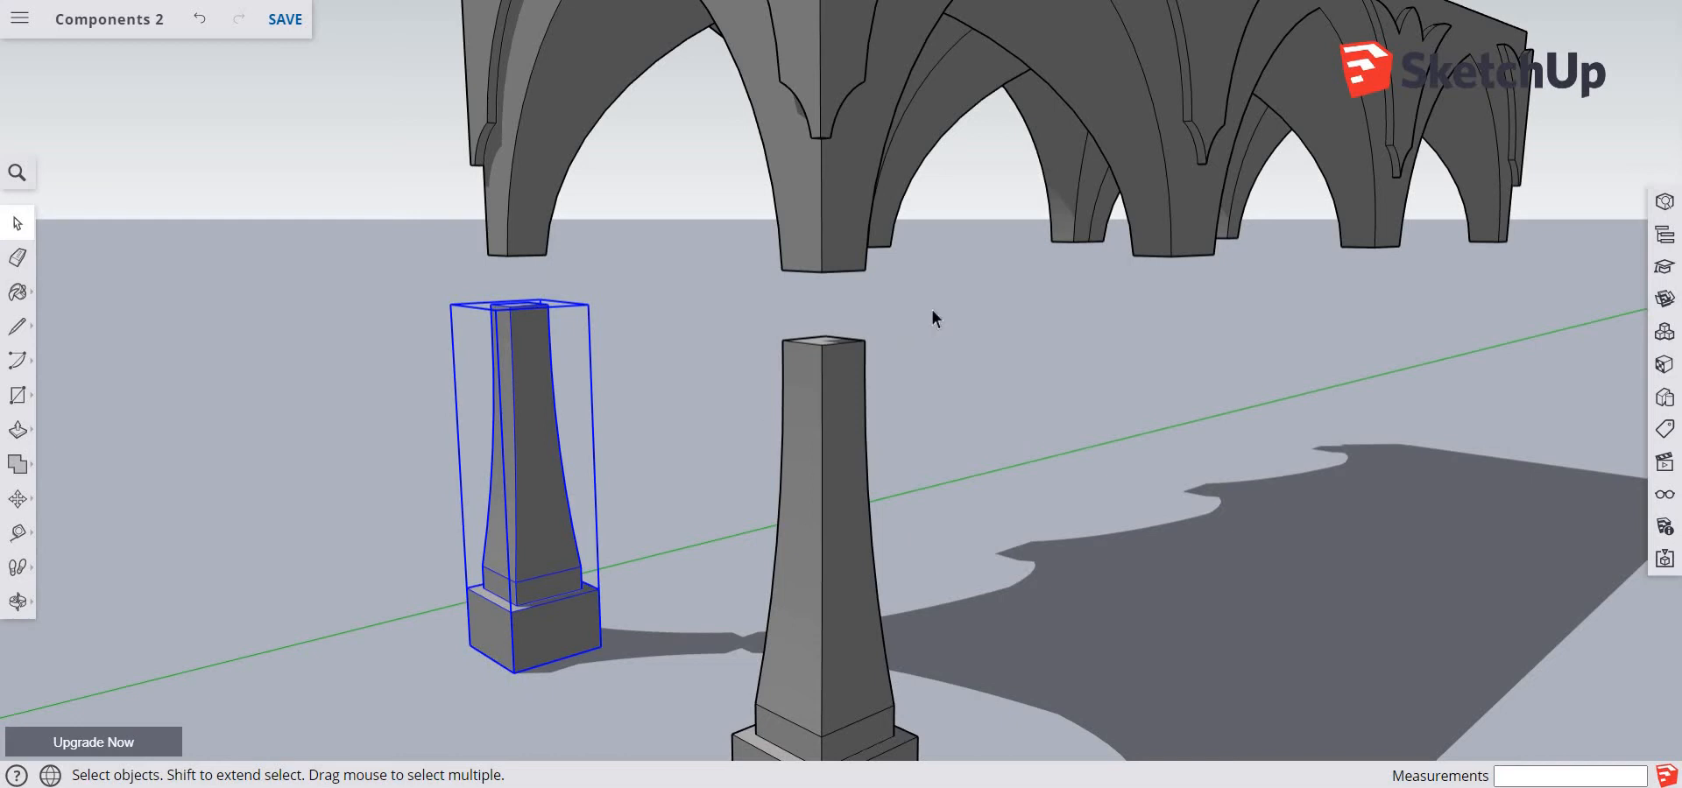
drag(932, 312, 713, 506)
drag(353, 617, 400, 616)
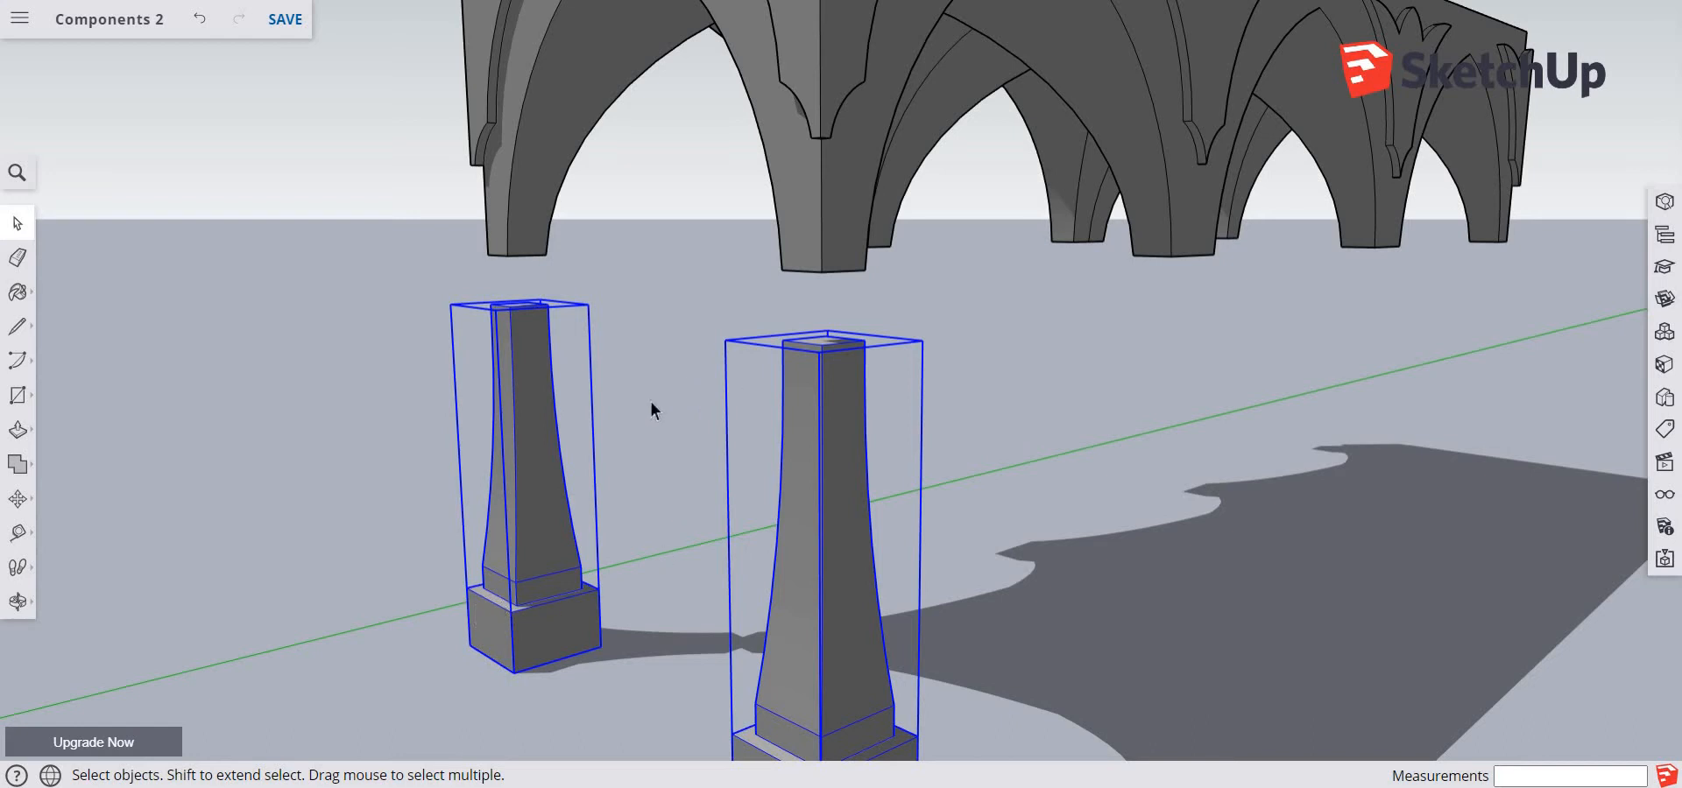
key(m)
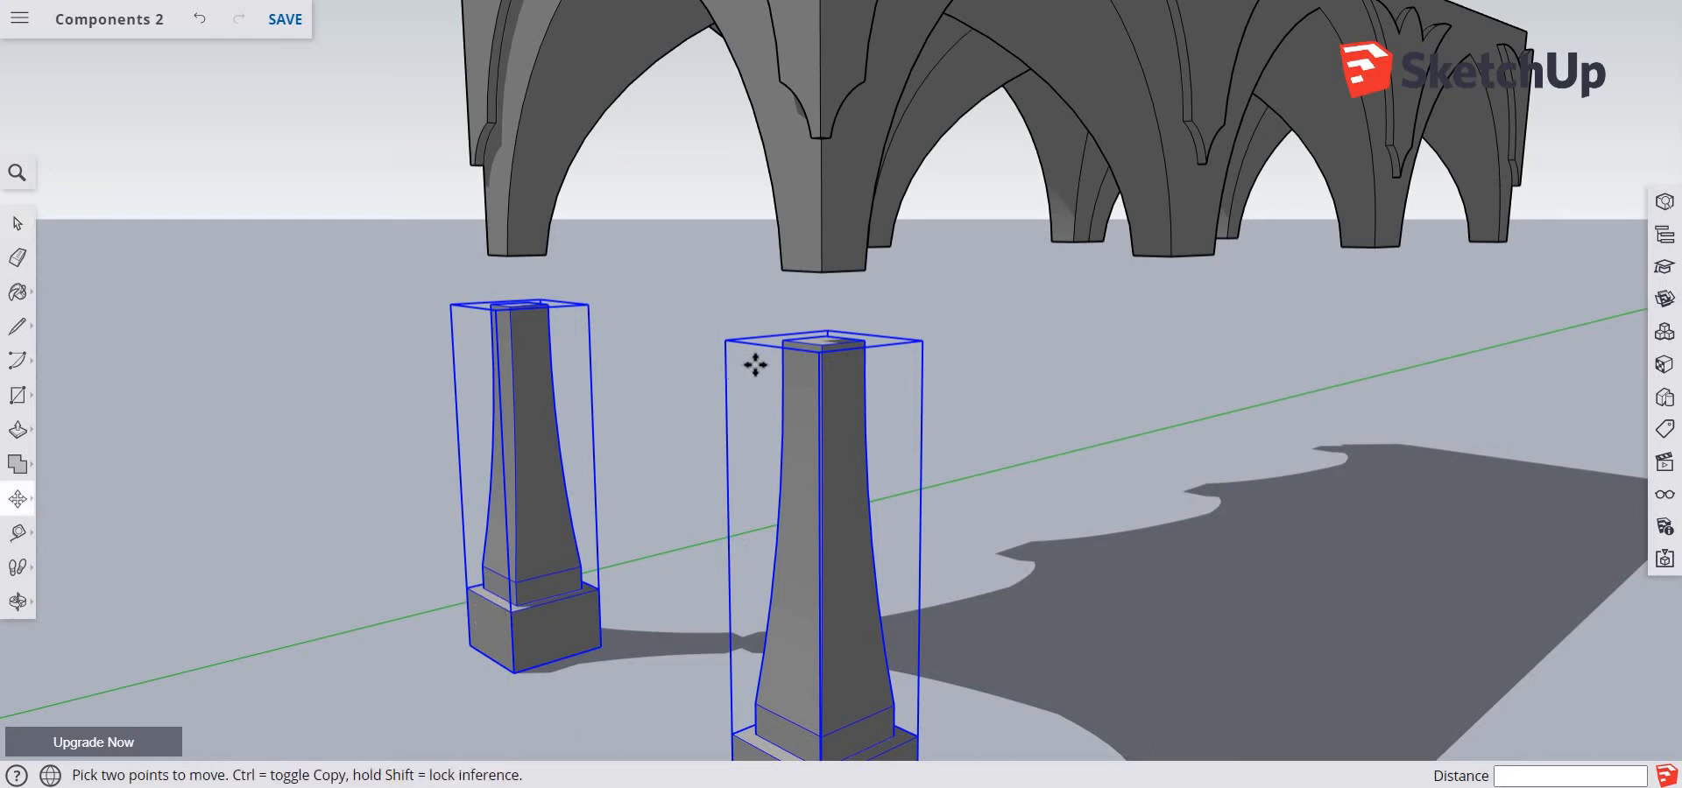
click(824, 345)
key(ctrl)
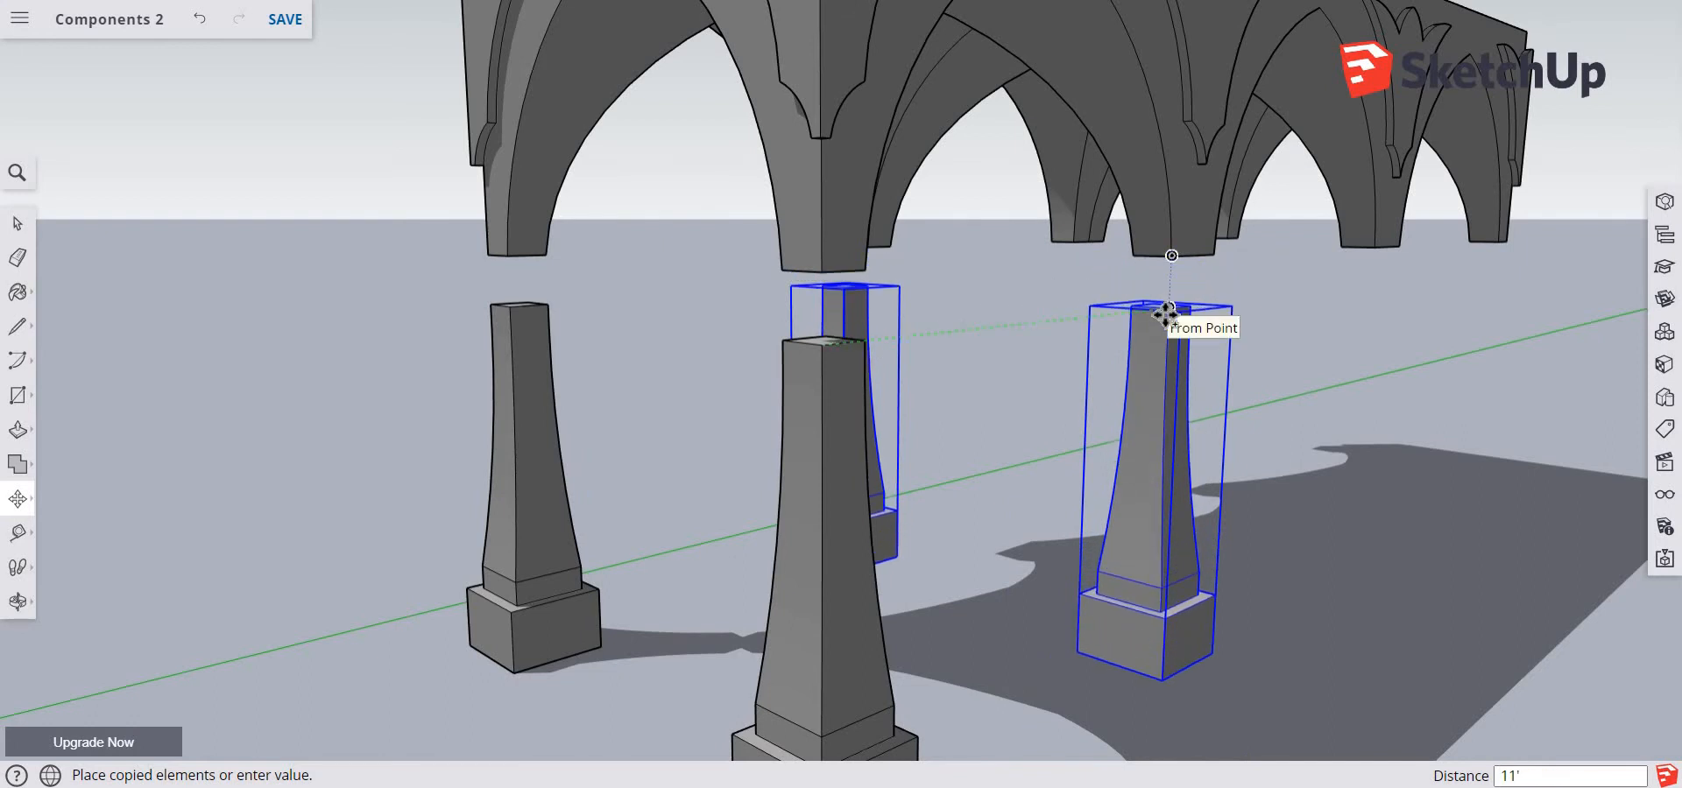
click(1165, 313)
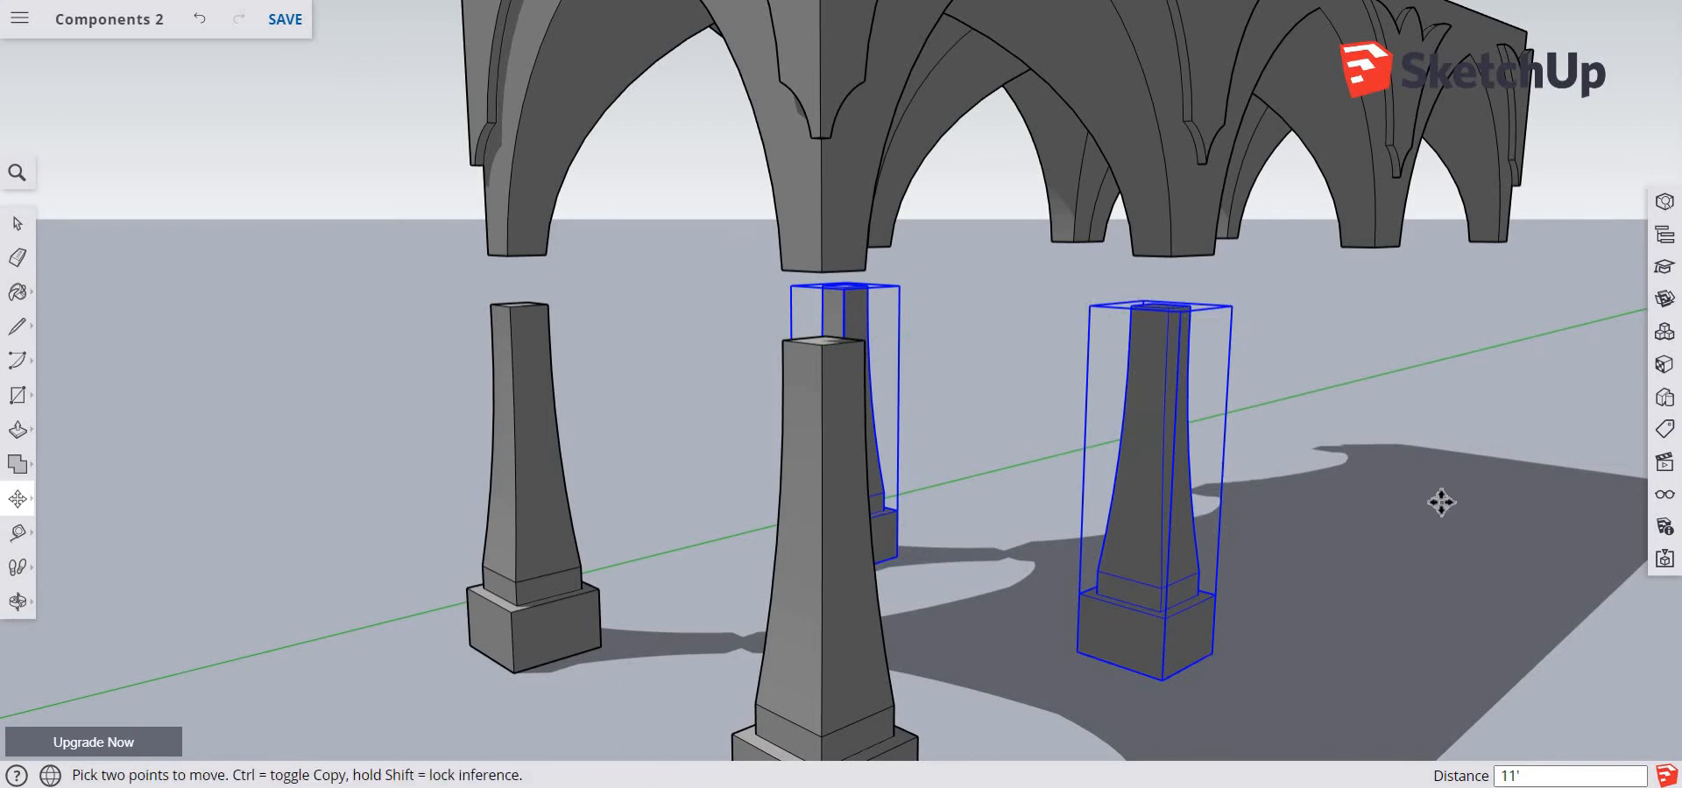
Copy the second pair of pillars 12' along the green axis, aligned beneath the third pair of arch legs
key(o)
drag(1235, 526, 1386, 506)
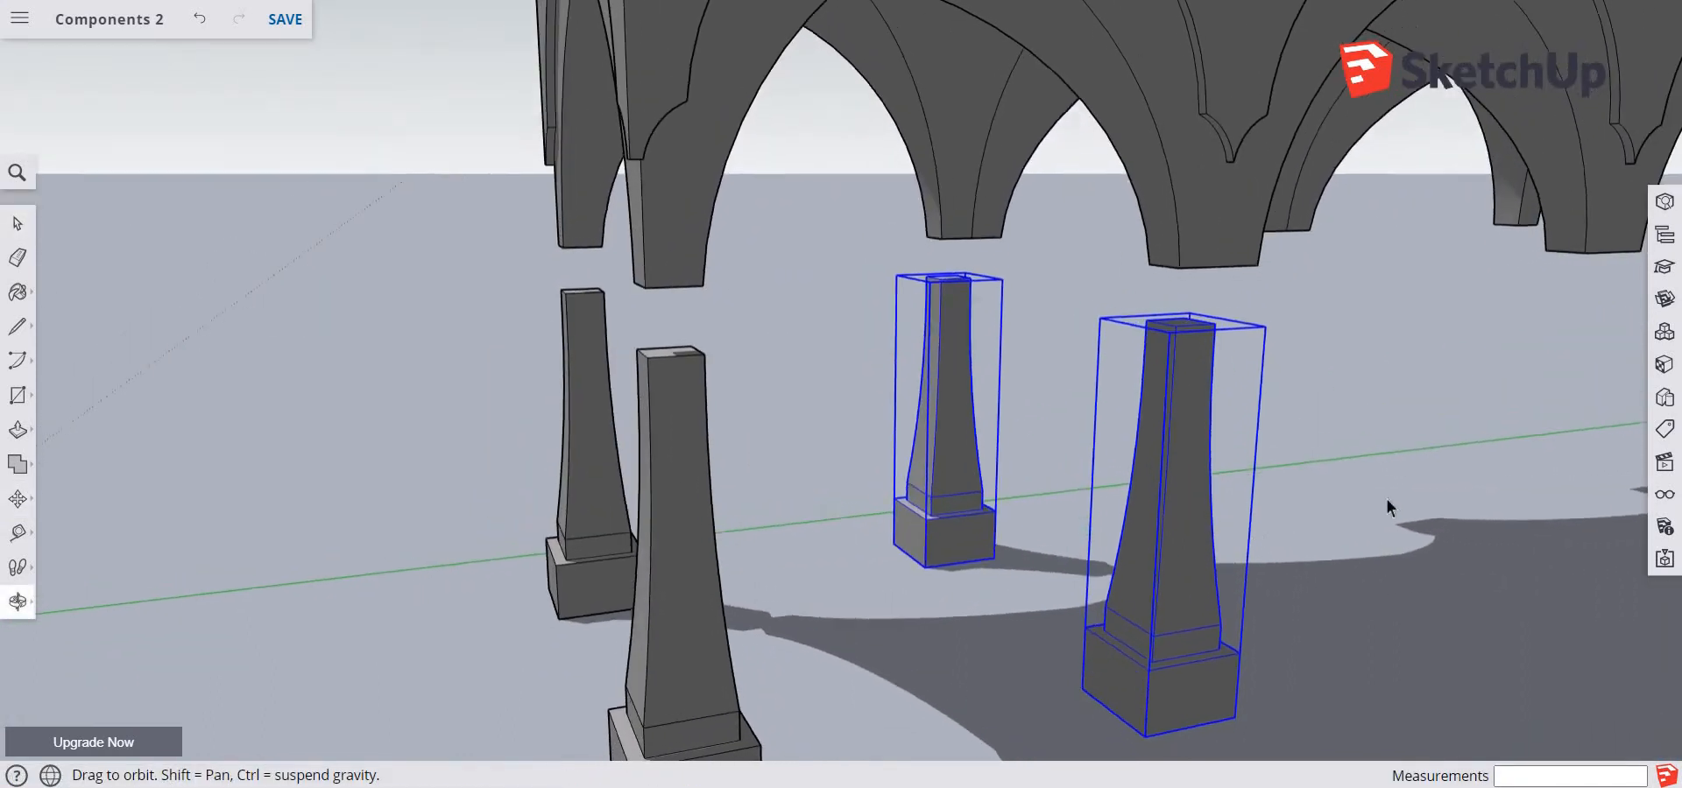
shift+middle_drag(1480, 471, 1035, 424)
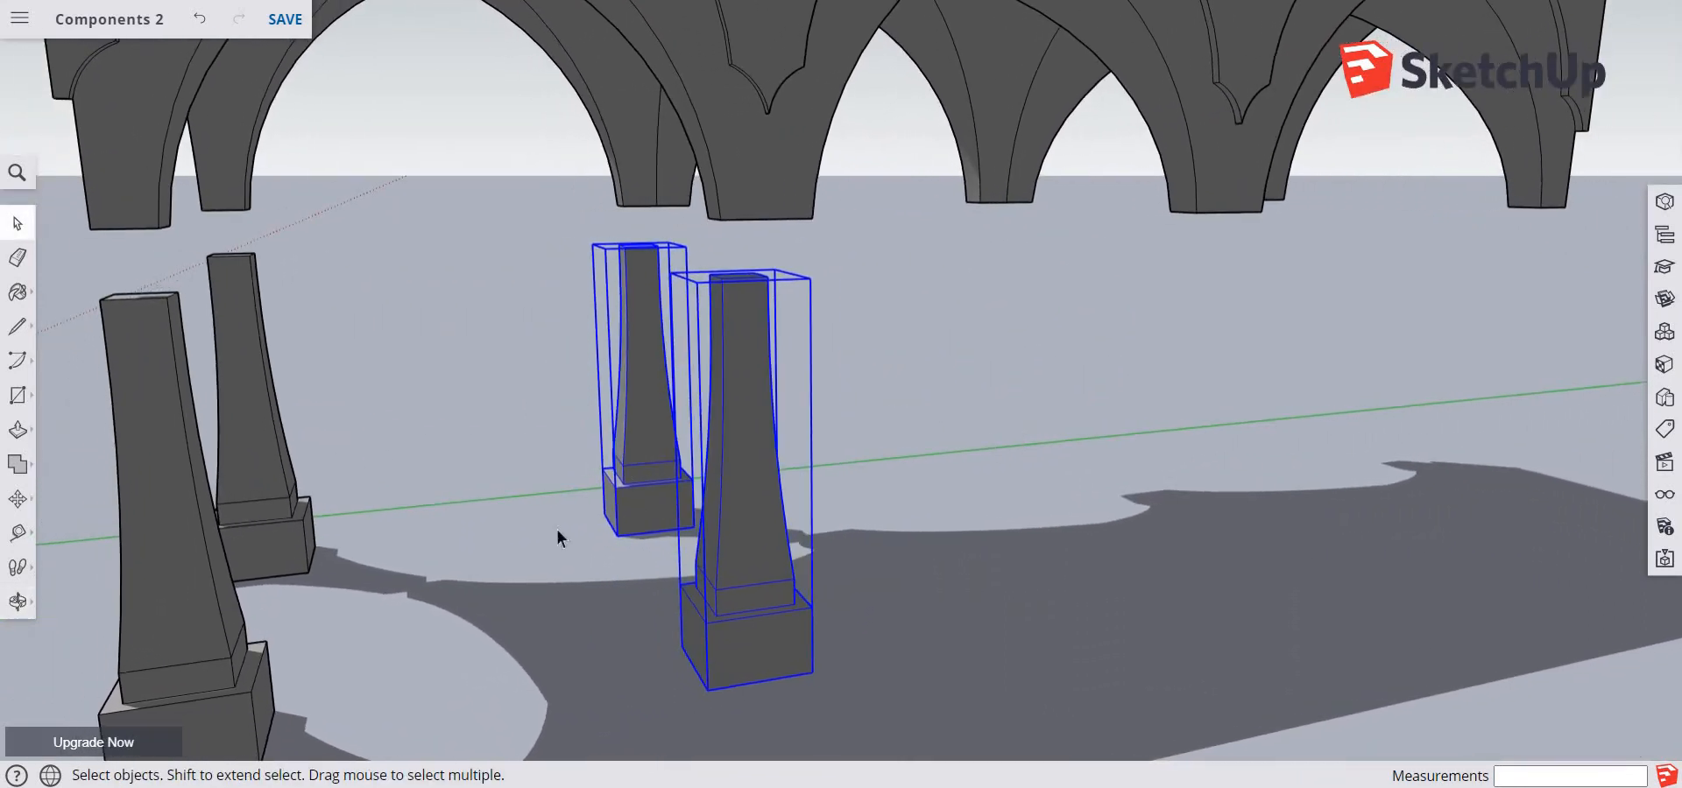
key(m)
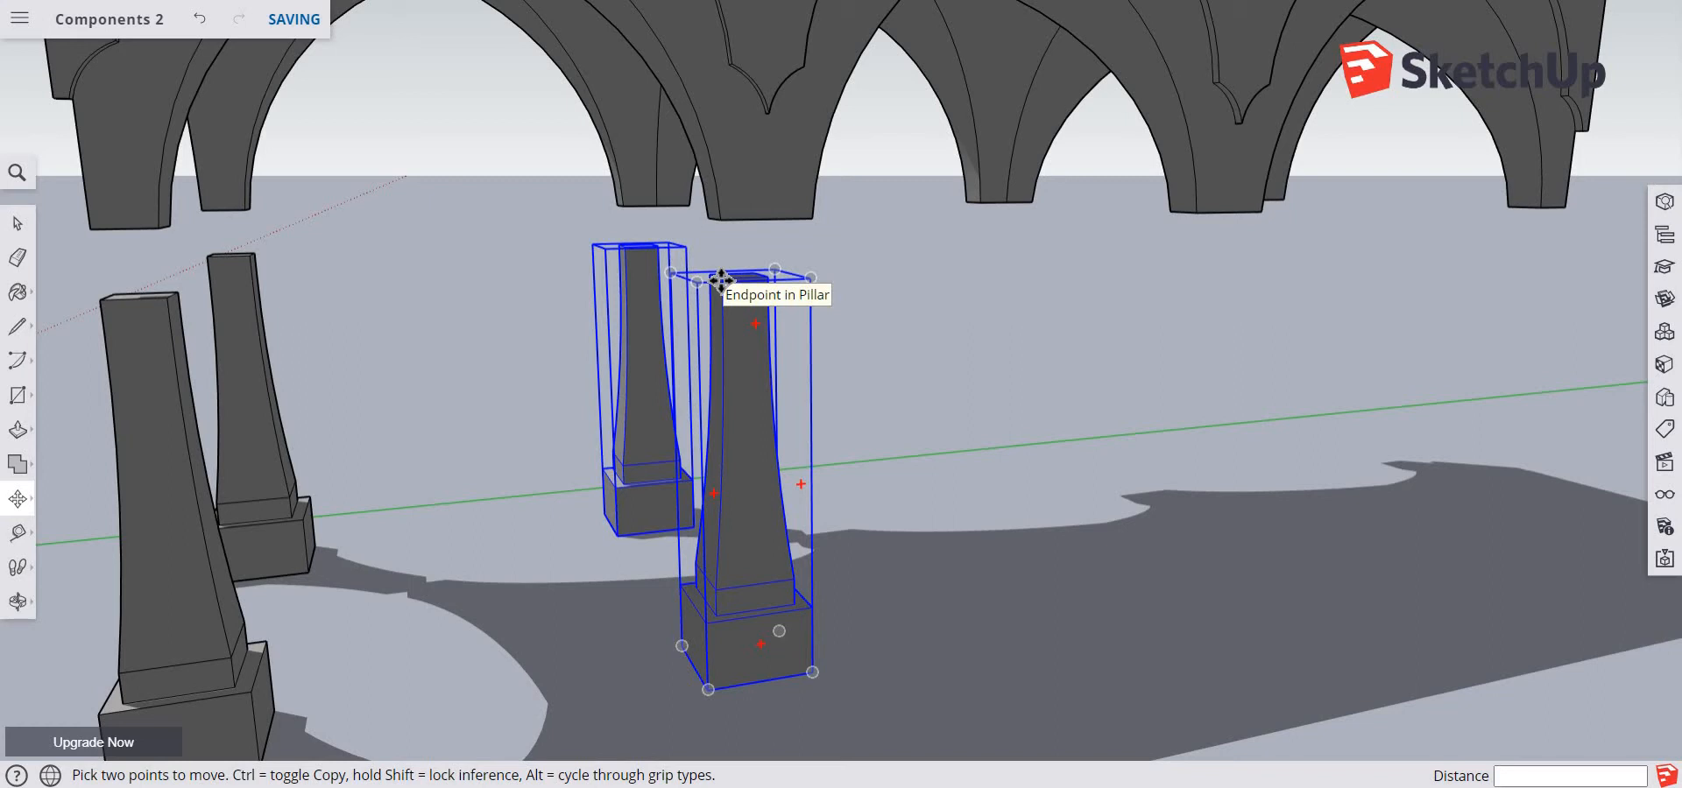
key(ctrl)
click(721, 281)
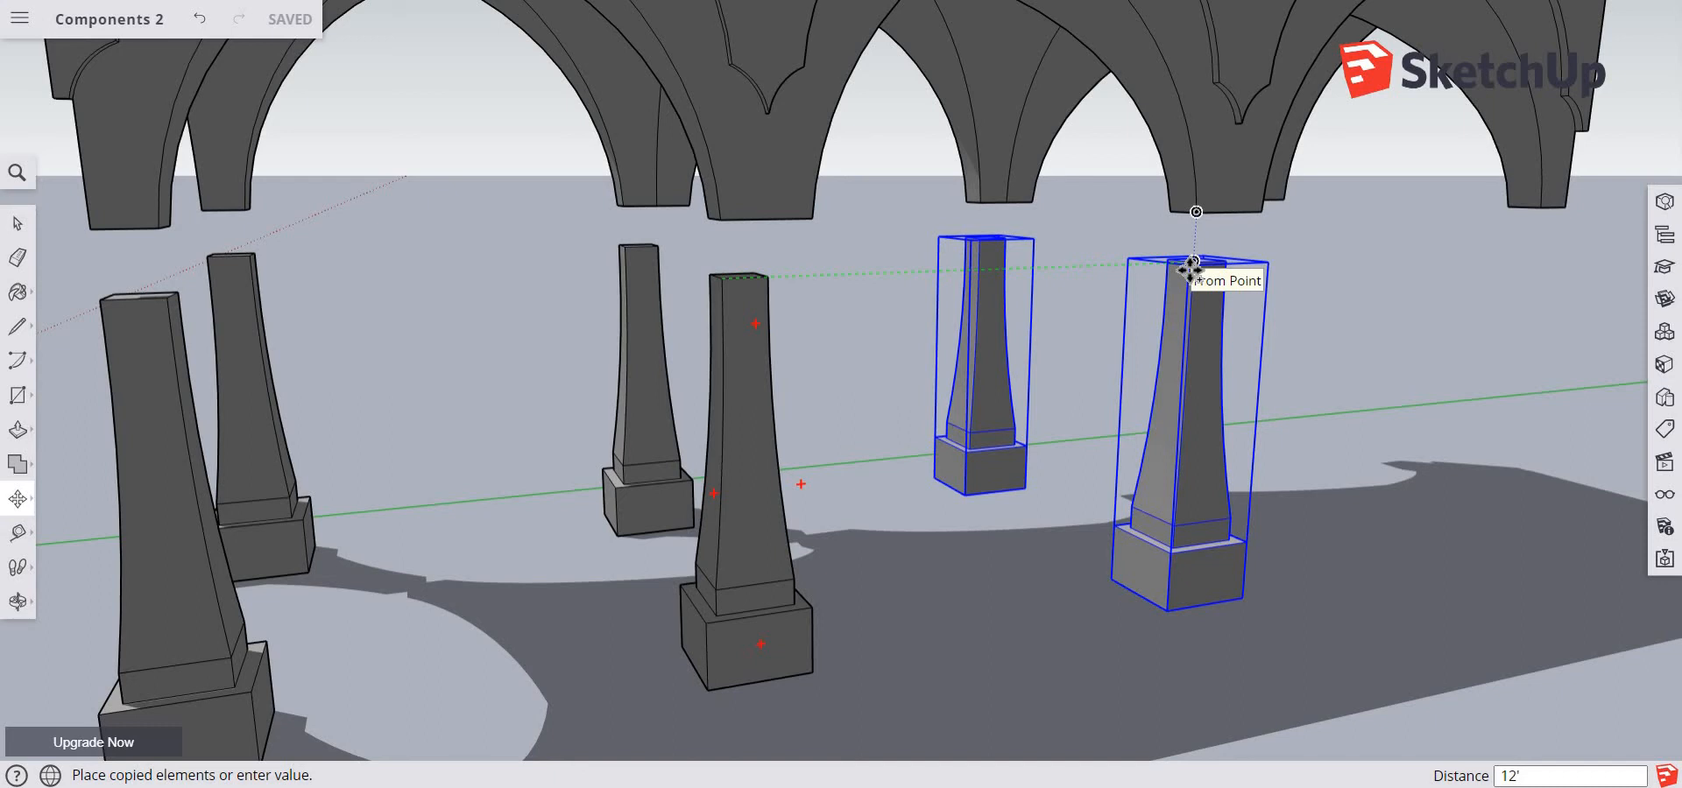
click(1191, 265)
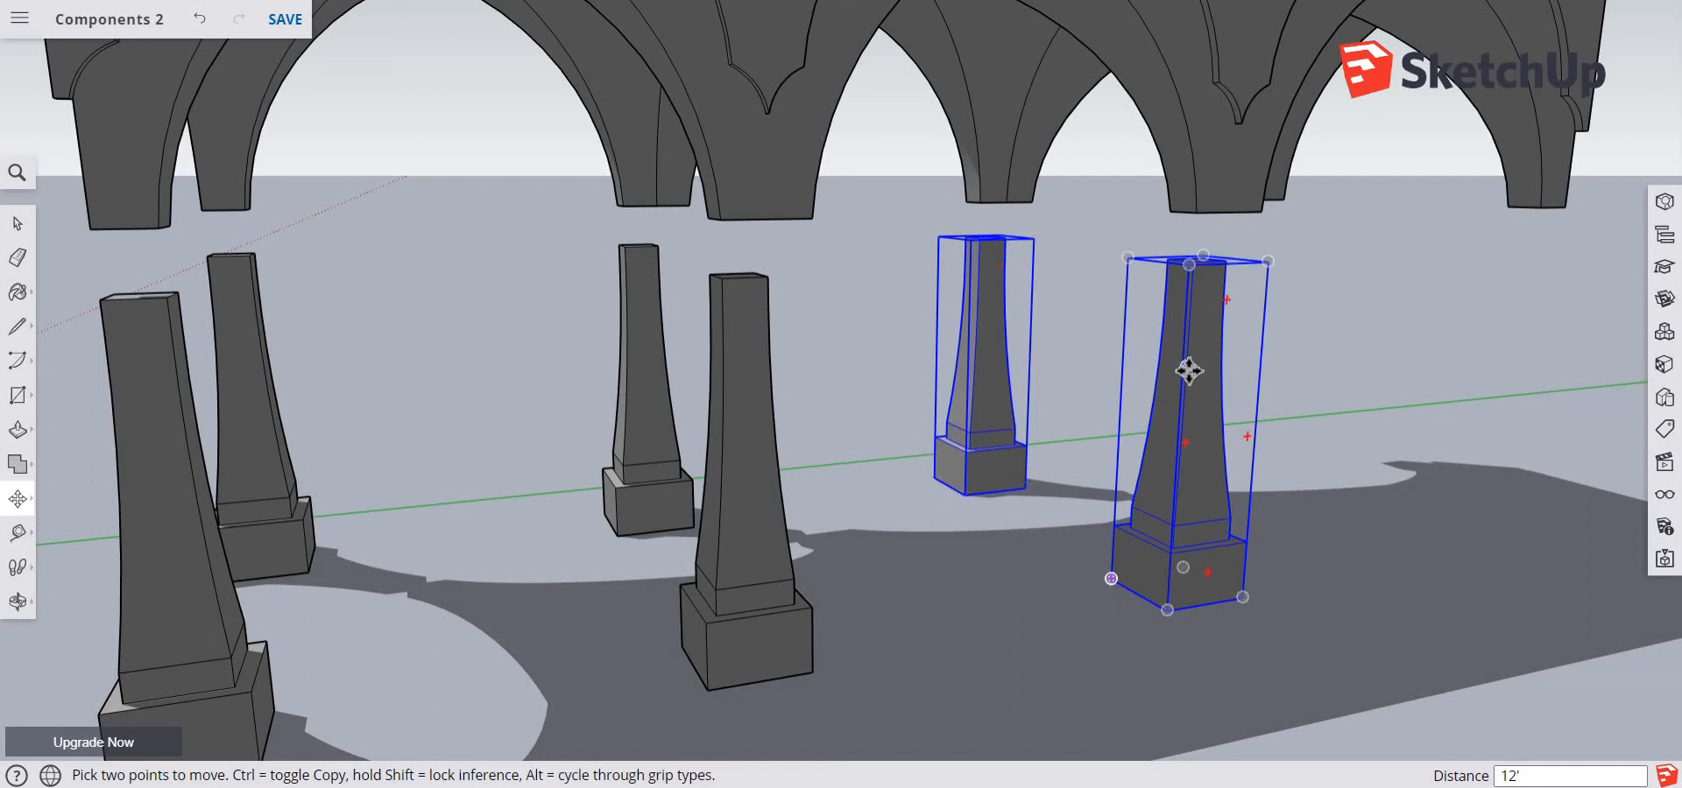
Copy the third pair of pillars 12' along the green axis to beneath the end arch legs, and clear the selection
scroll(1185, 381, up, 3)
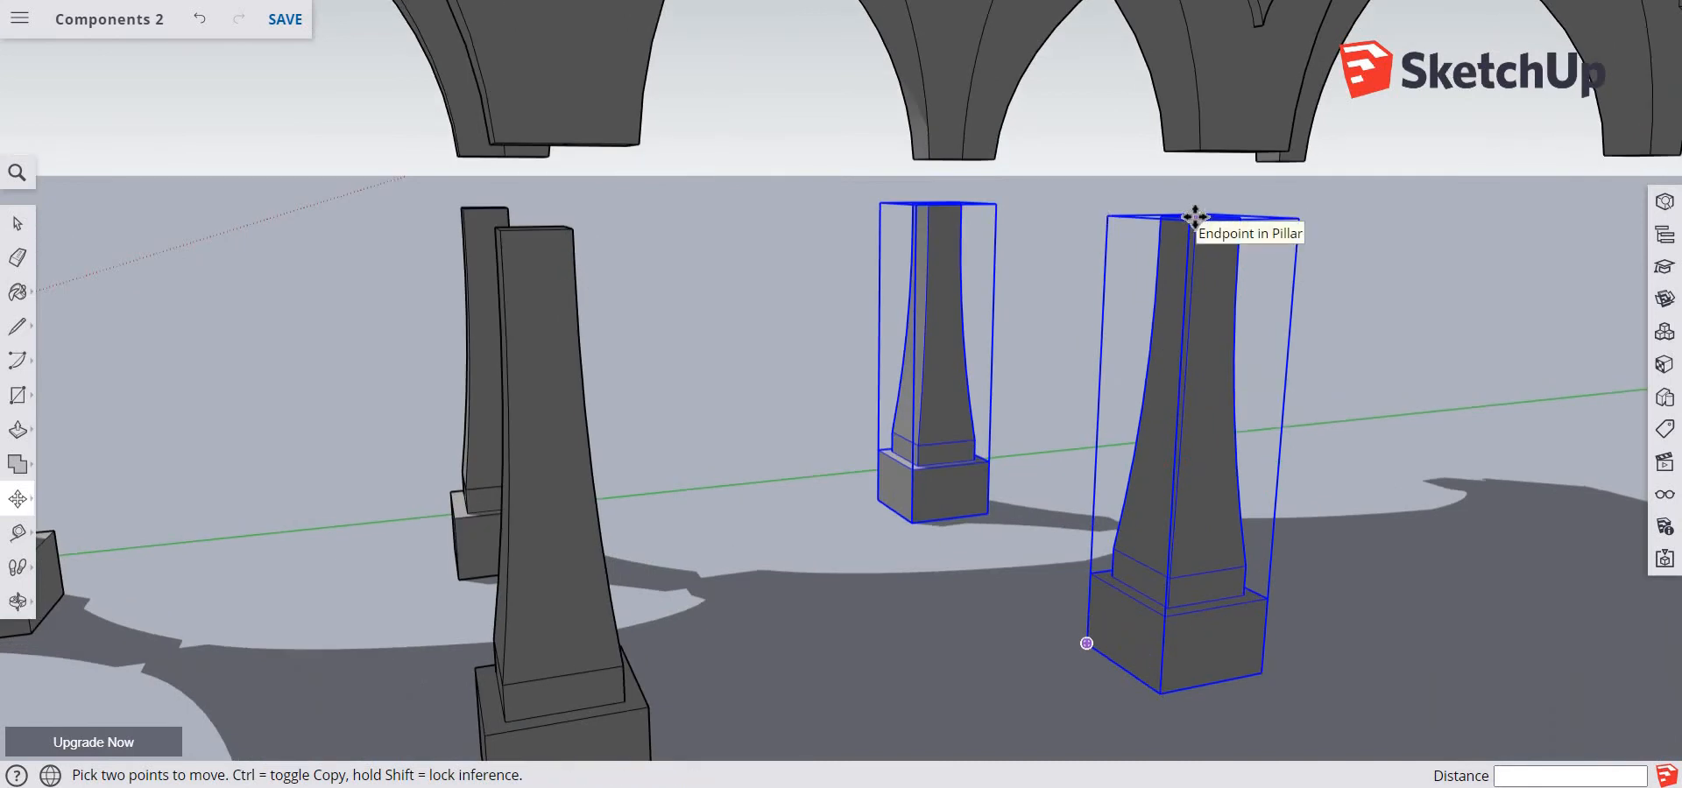
click(1195, 216)
key(ctrl)
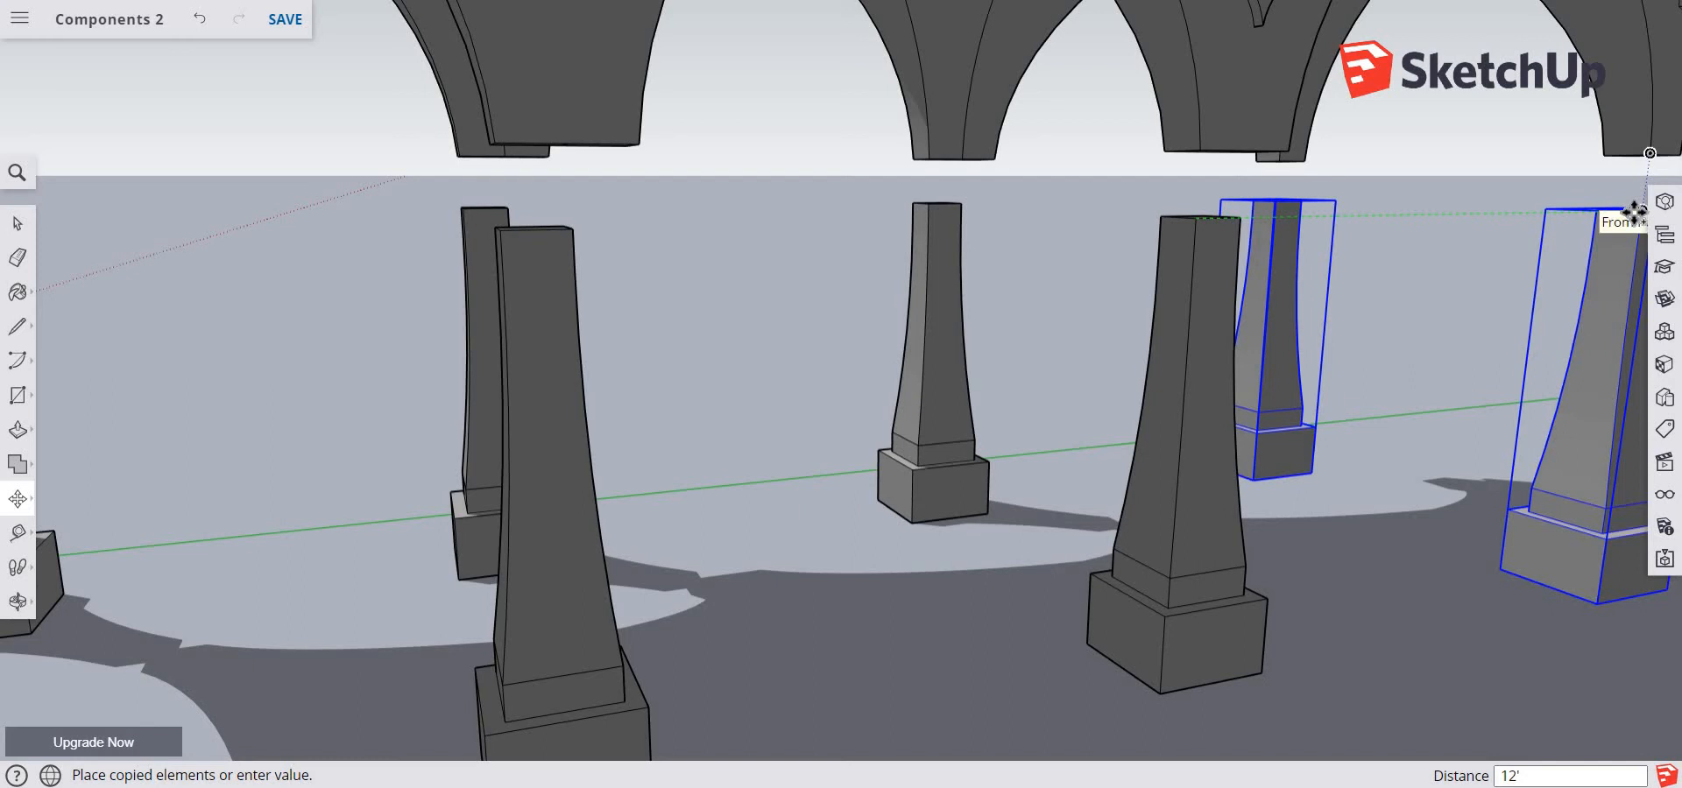
click(1635, 213)
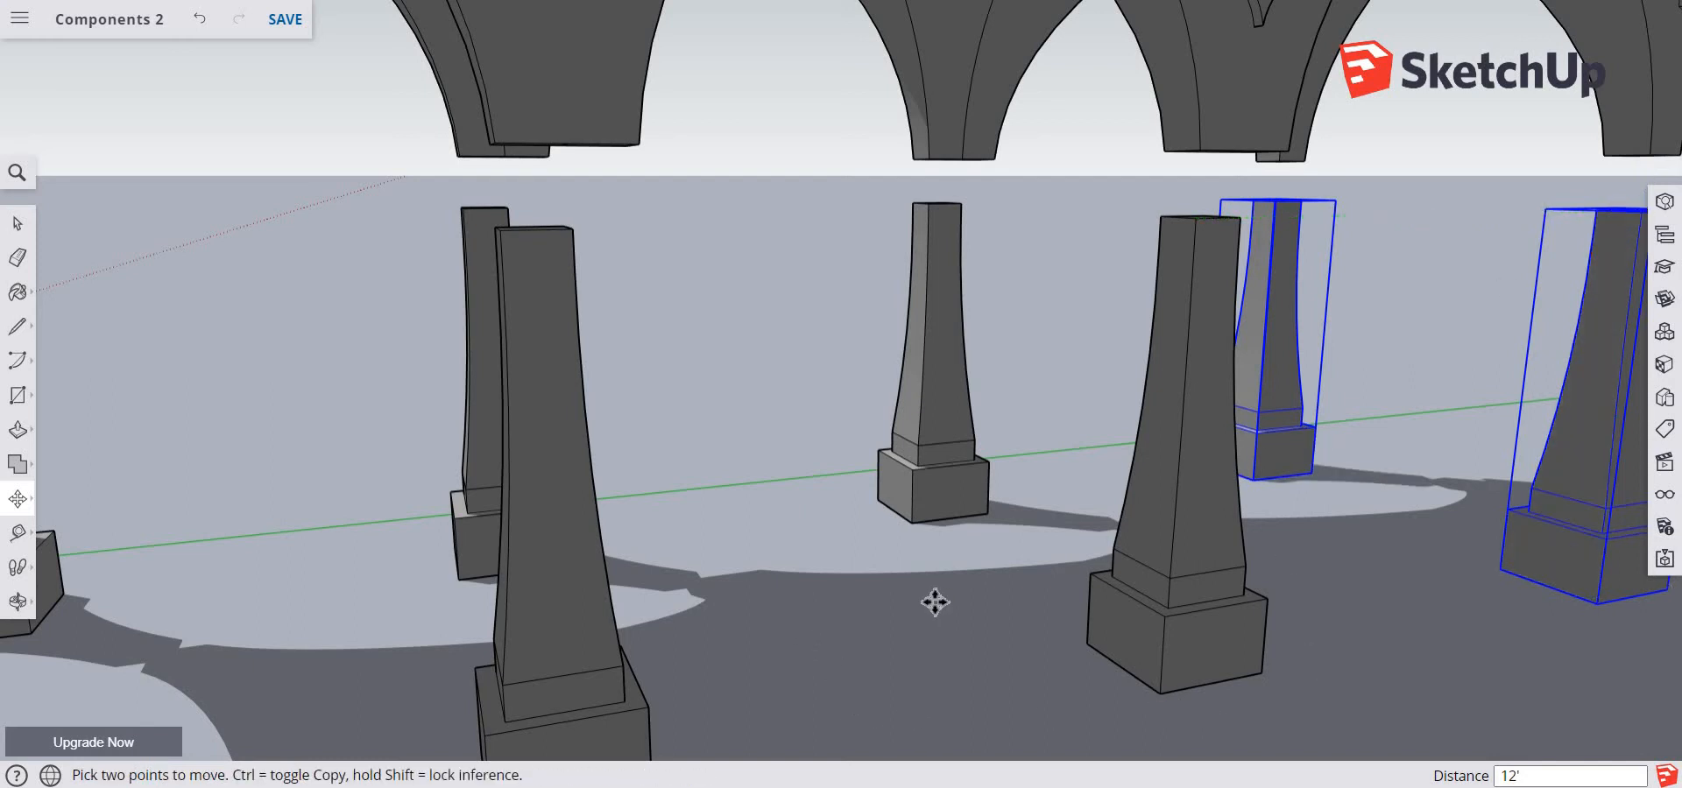
scroll(925, 600, down, 5)
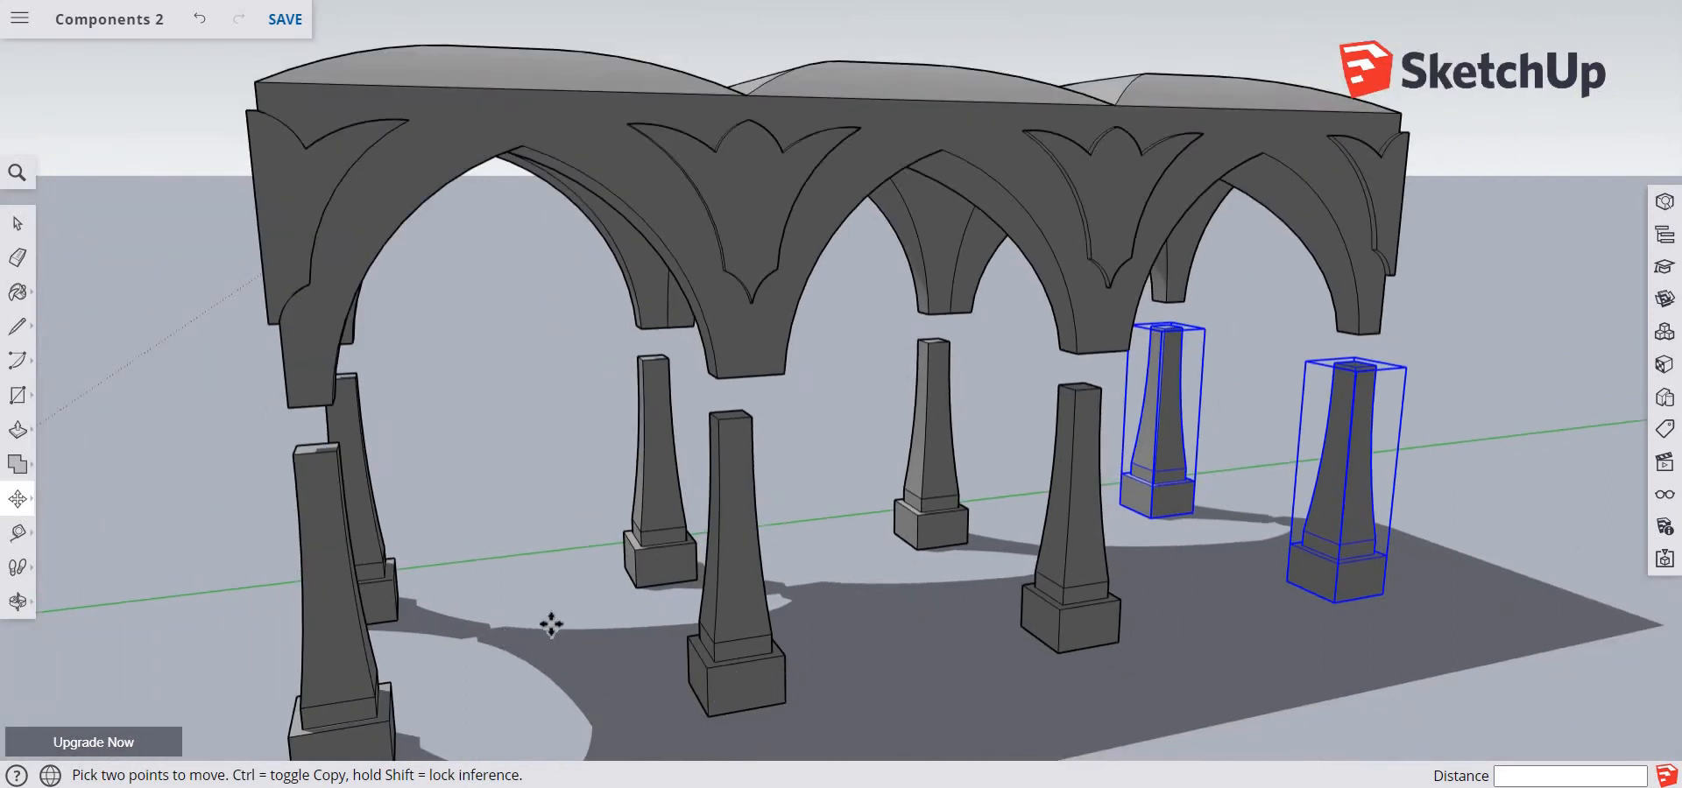
middle_drag(560, 629, 140, 643)
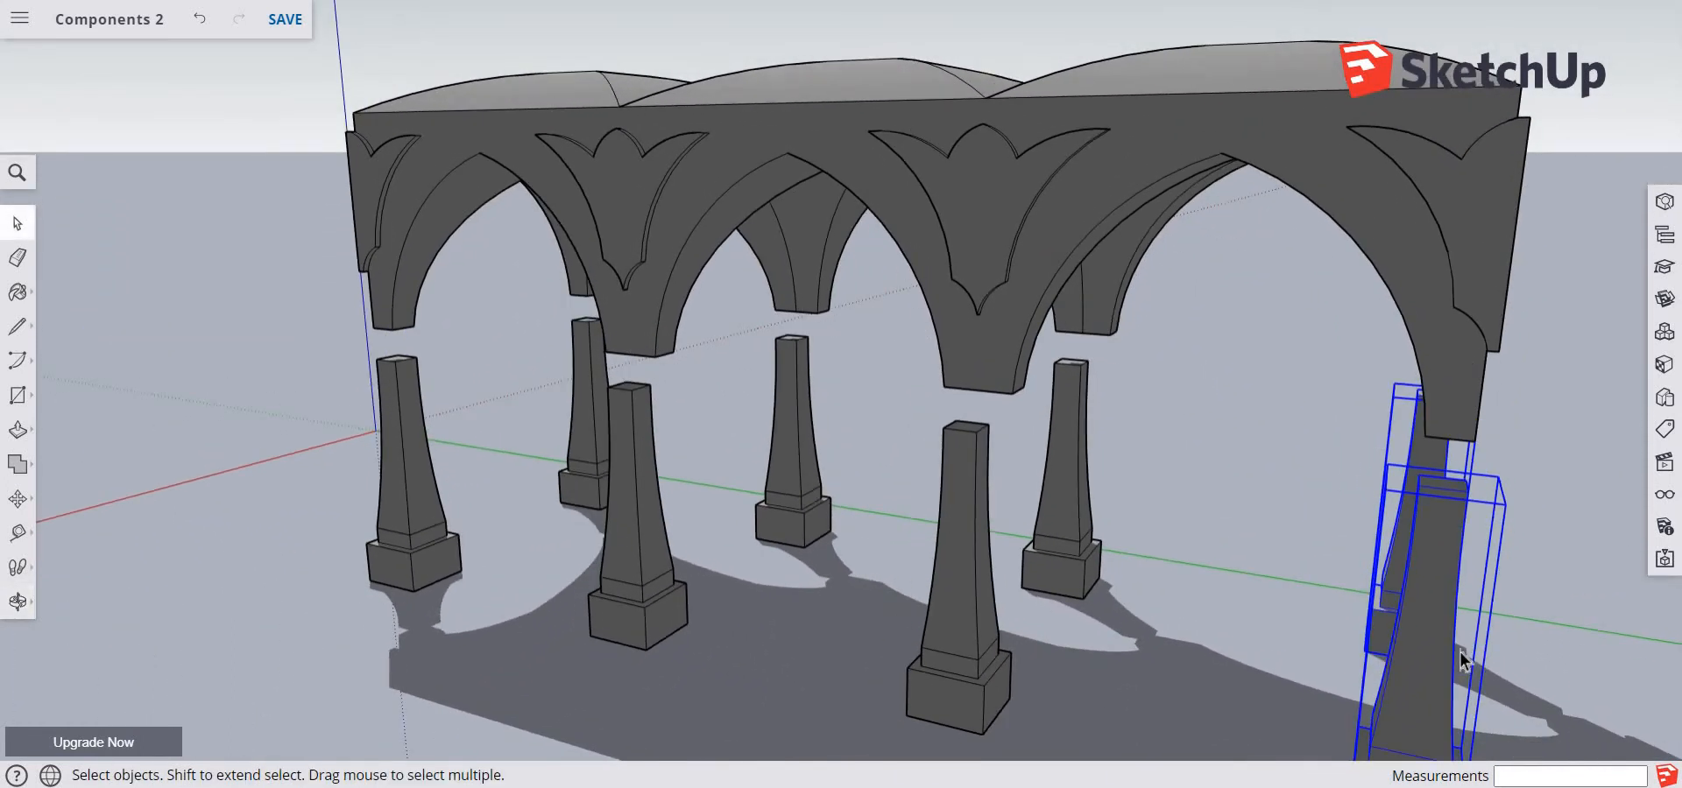
middle_drag(1144, 630, 776, 641)
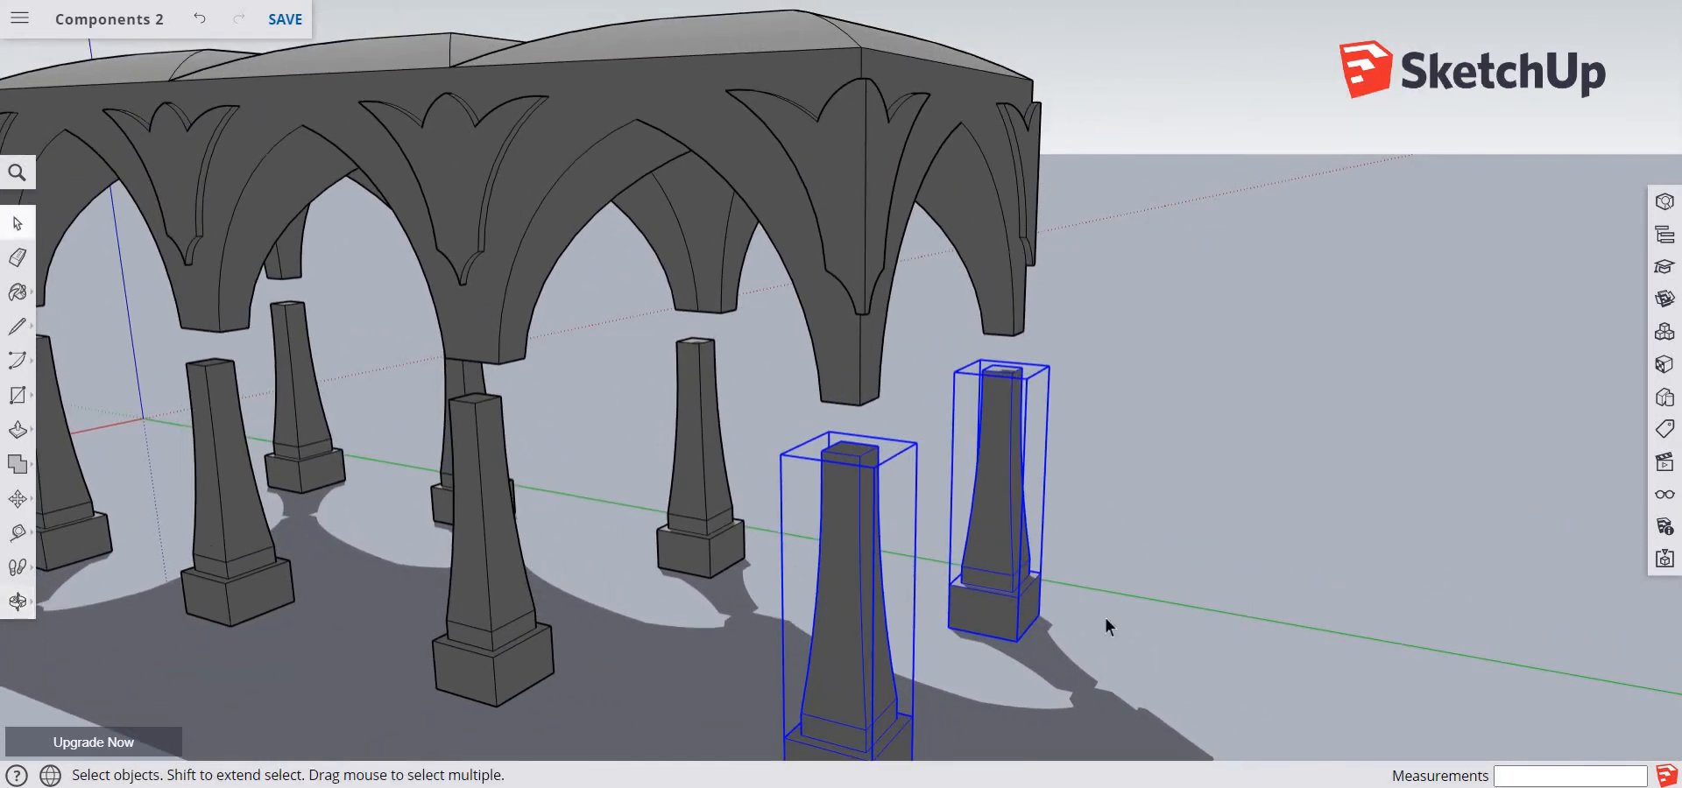
click(1145, 652)
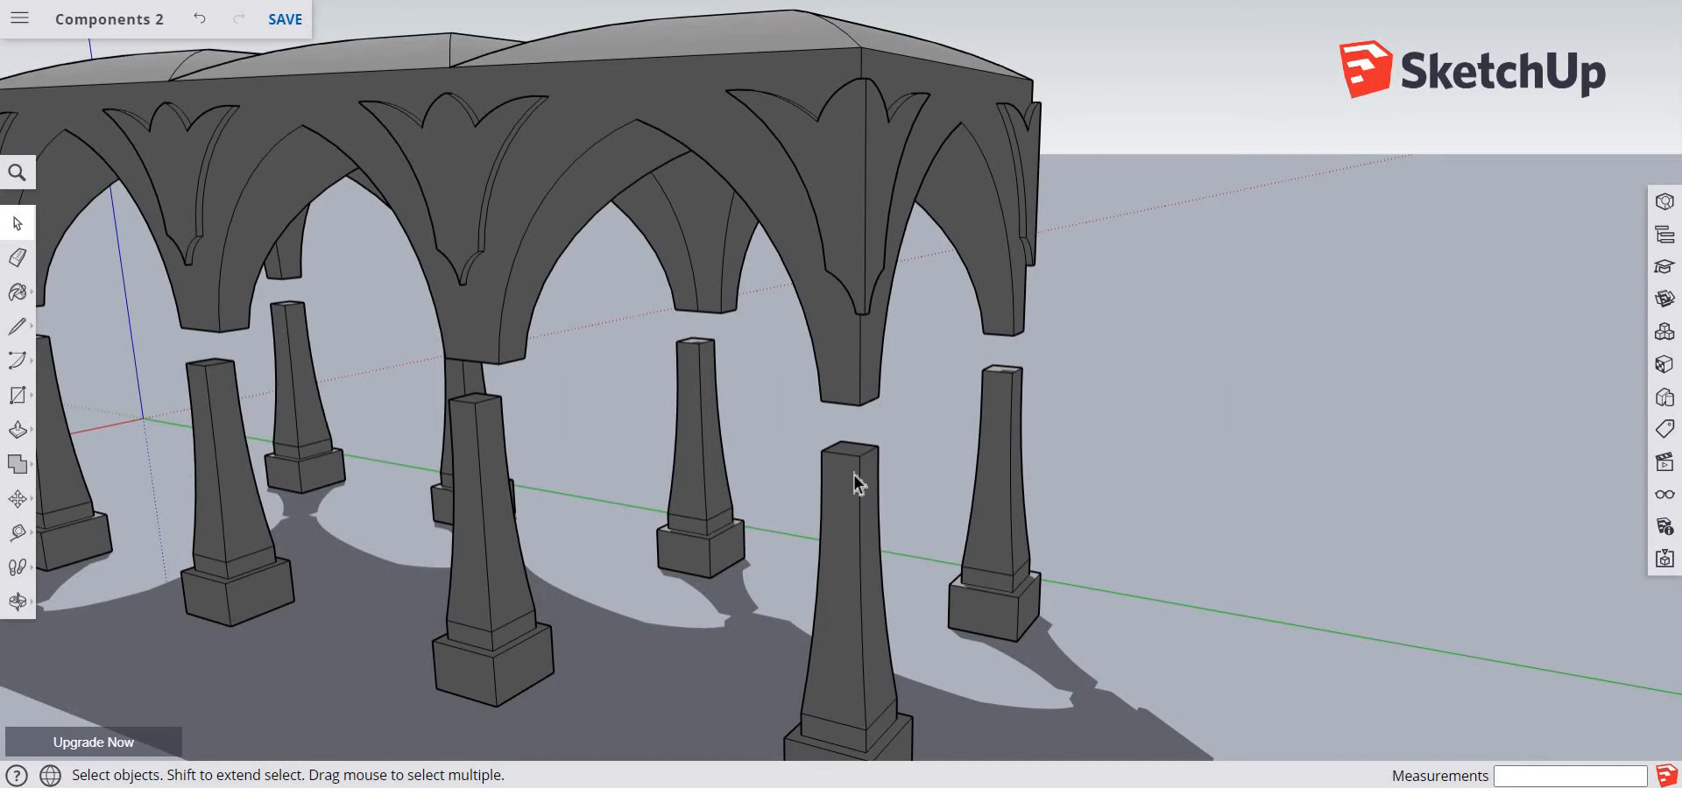
Edit the corner Pillar component, Push/Pull its top face up about 1' 2 7/16" to the arch leg's underside, and close the component
scroll(844, 461, down, 3)
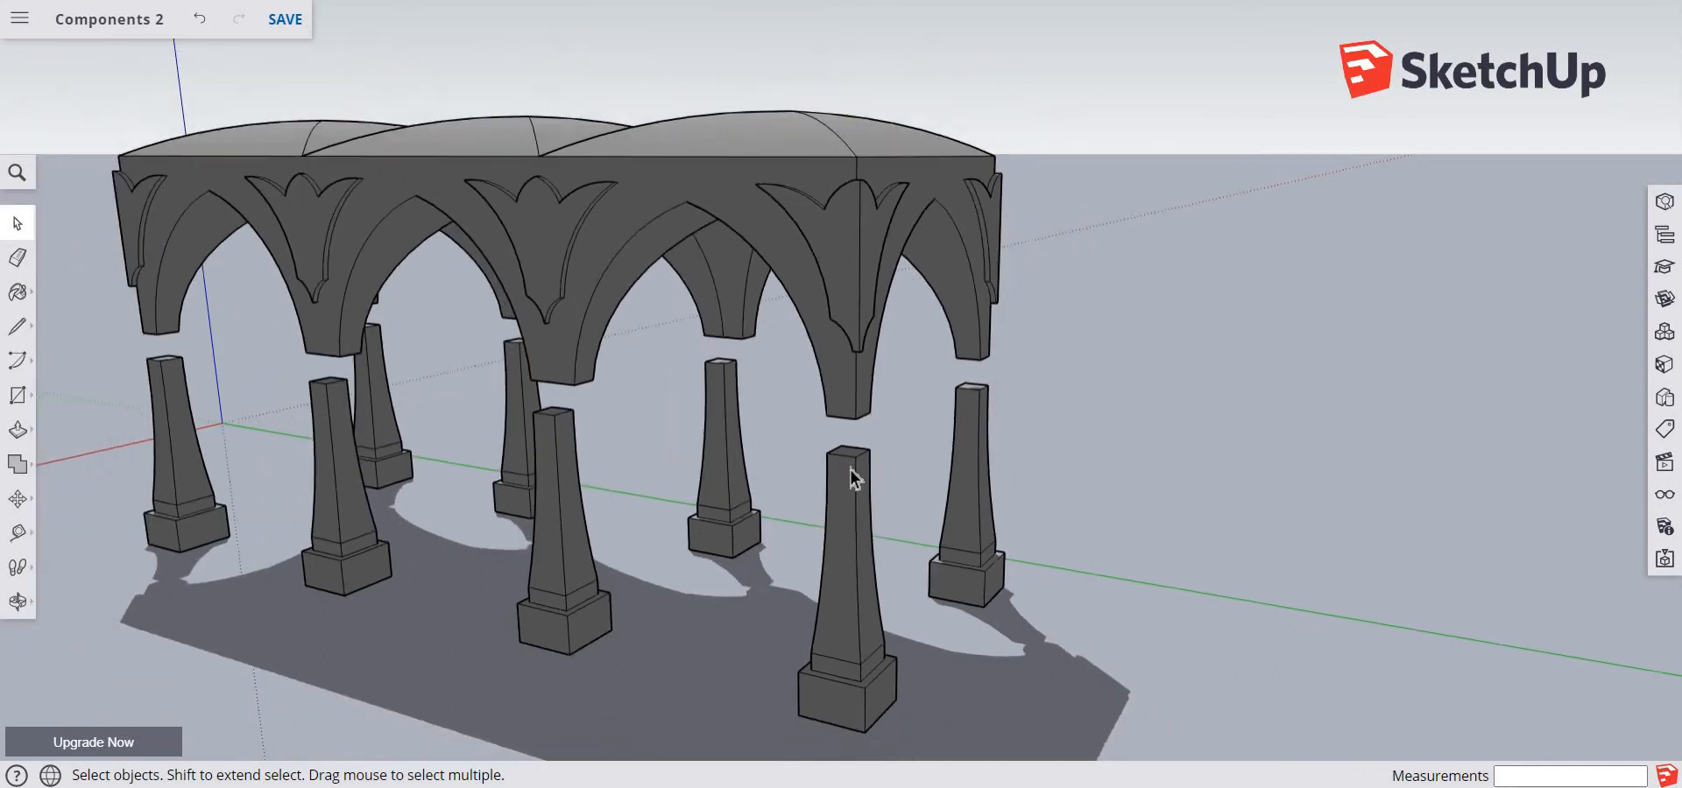
scroll(858, 461, up, 6)
scroll(859, 460, up, 3)
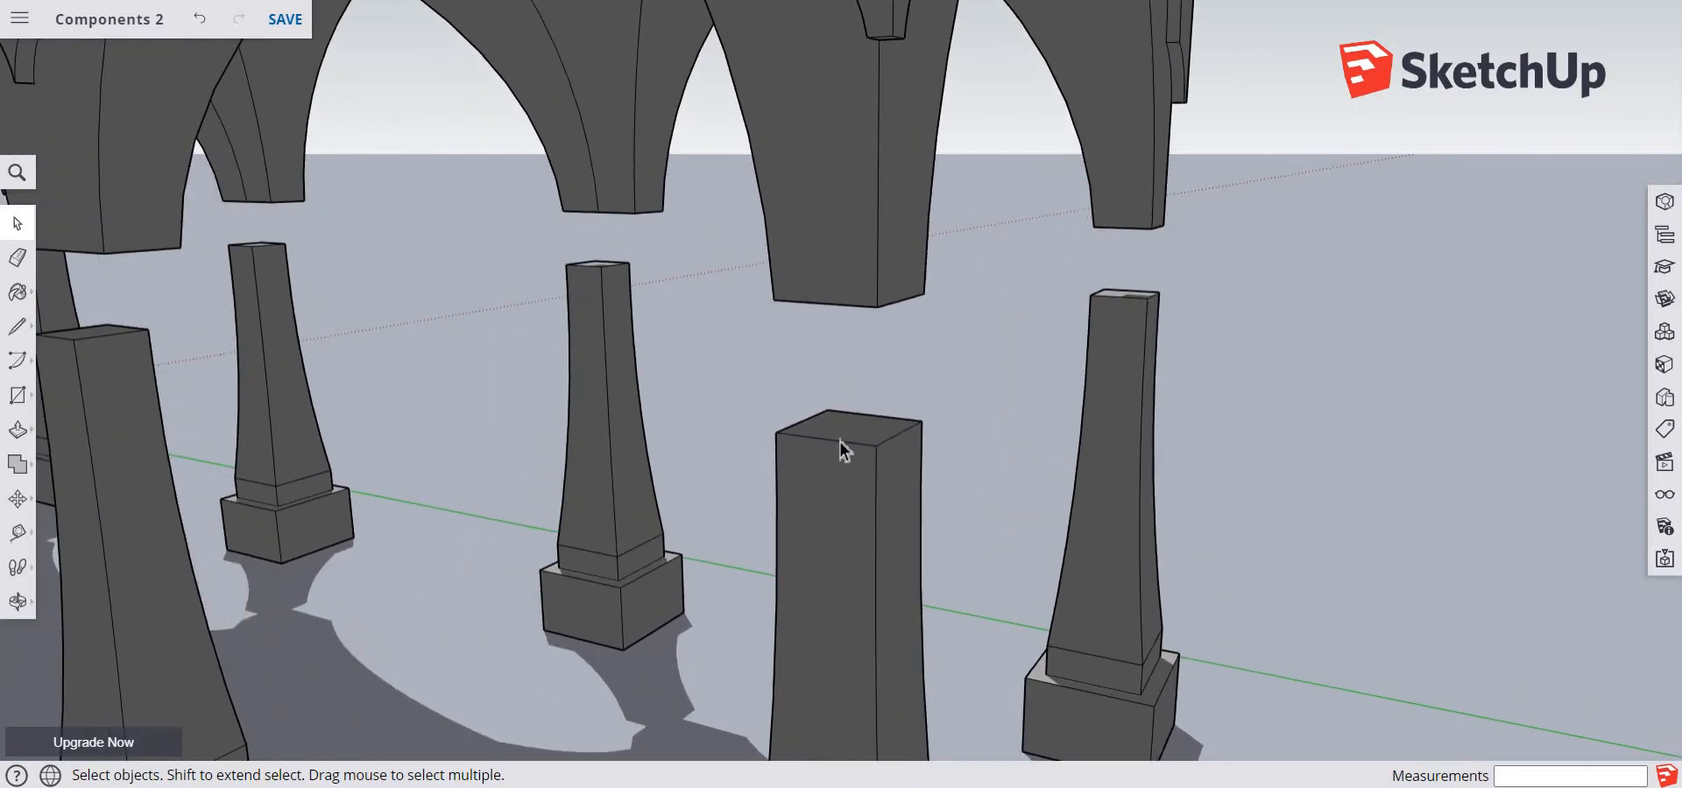
double_click(843, 465)
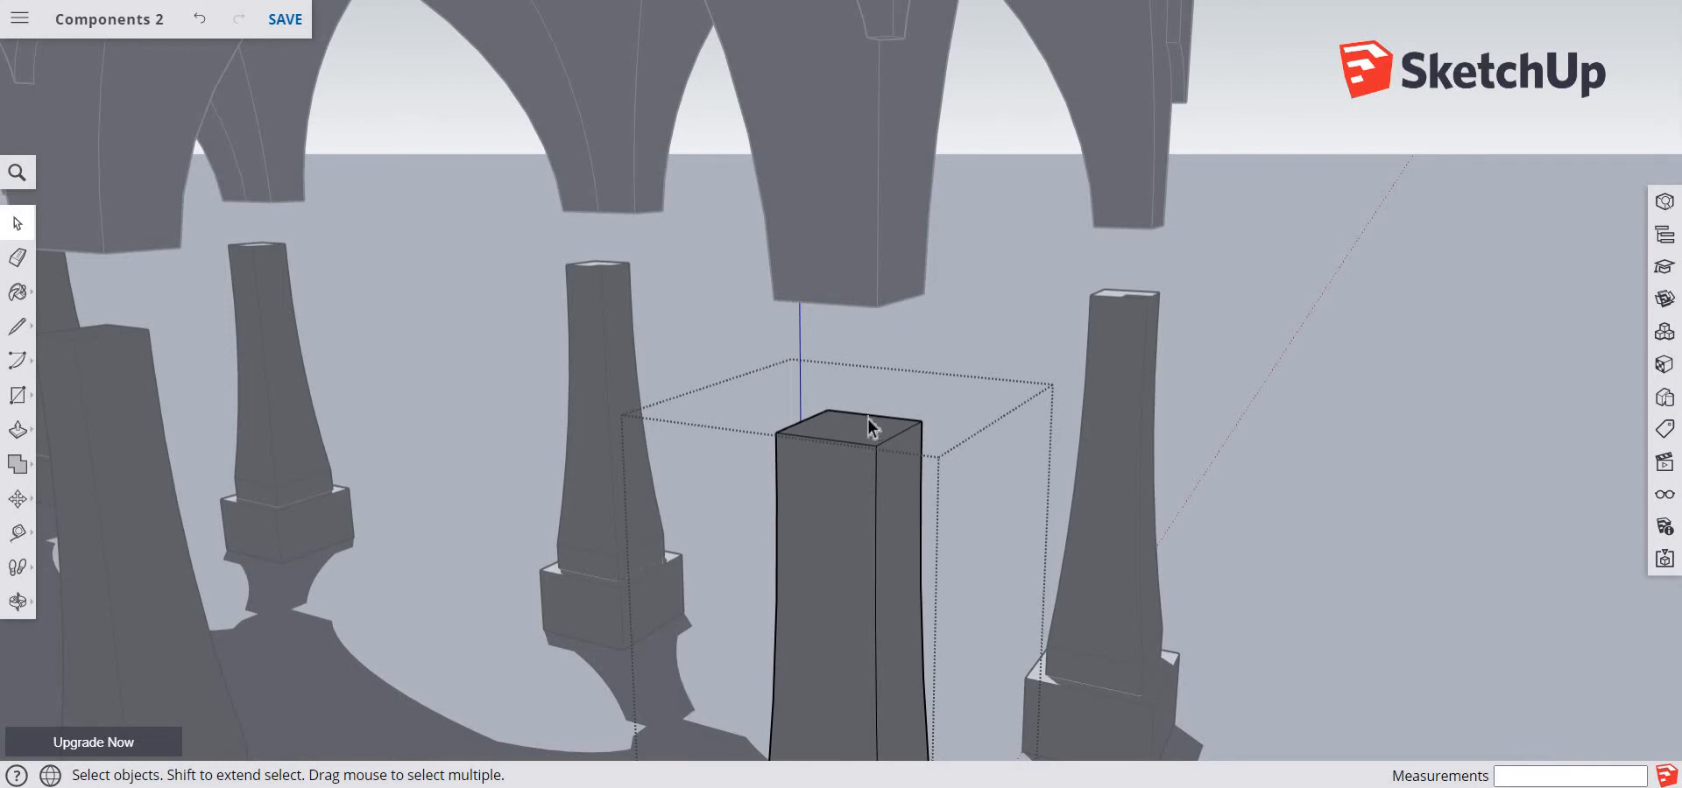
key(p)
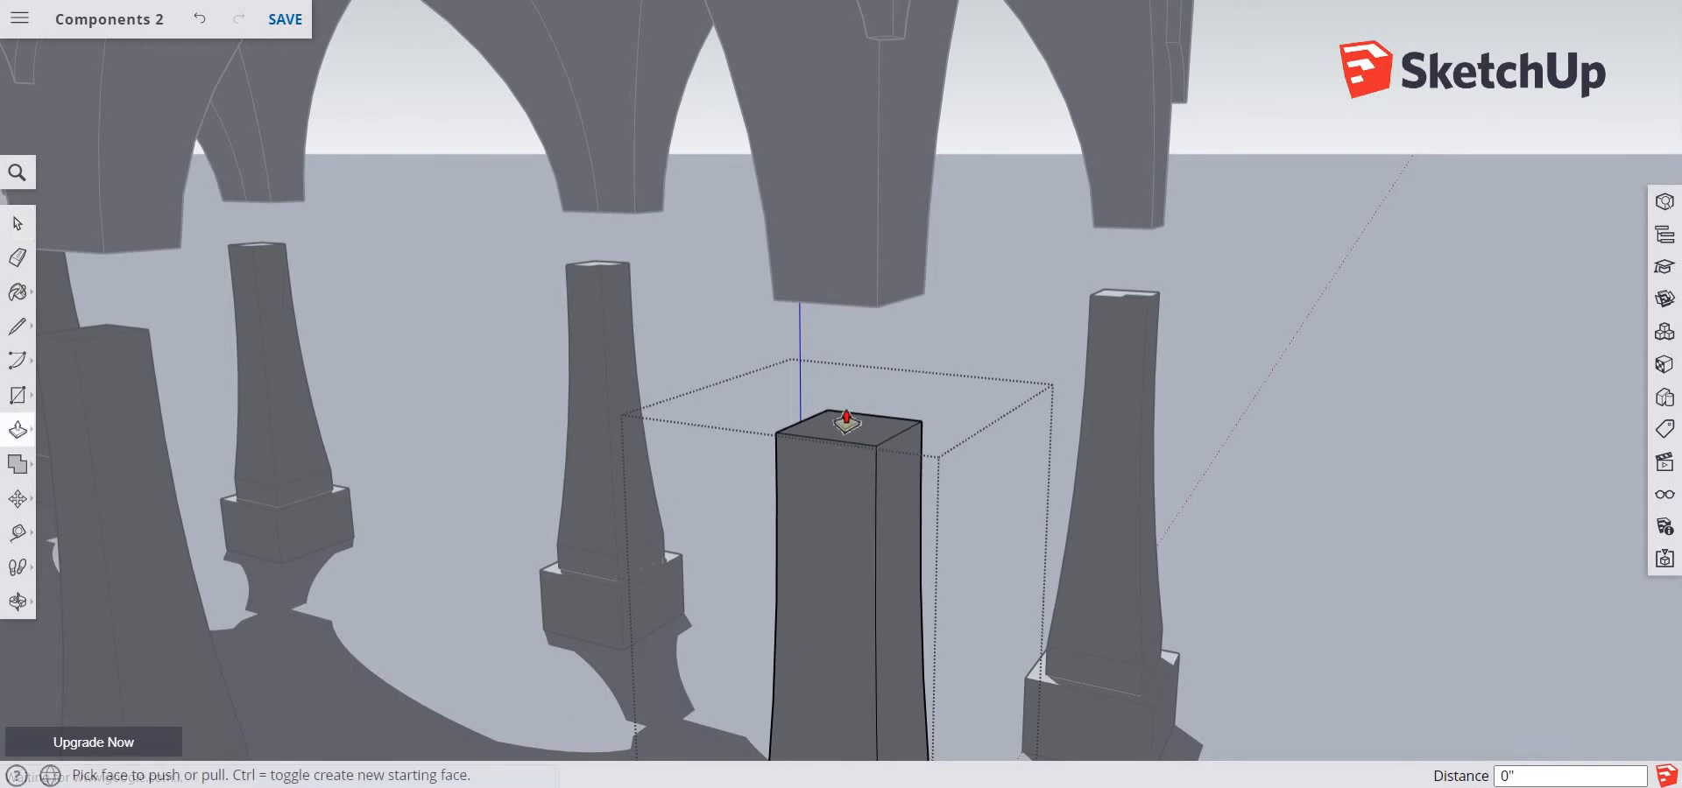
drag(851, 435, 838, 337)
drag(835, 321, 836, 314)
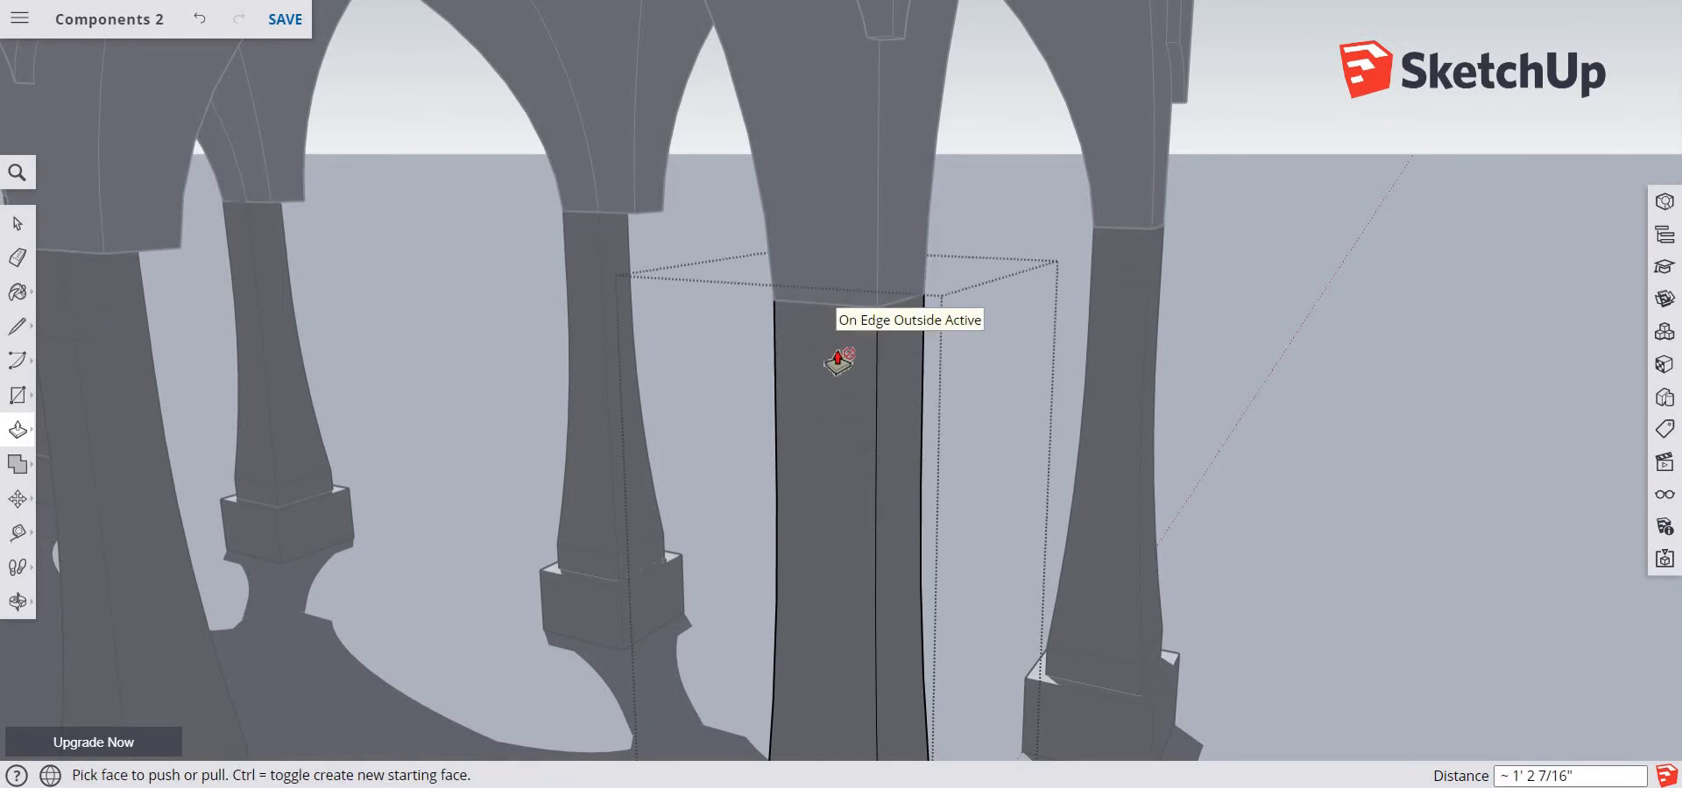
key(space)
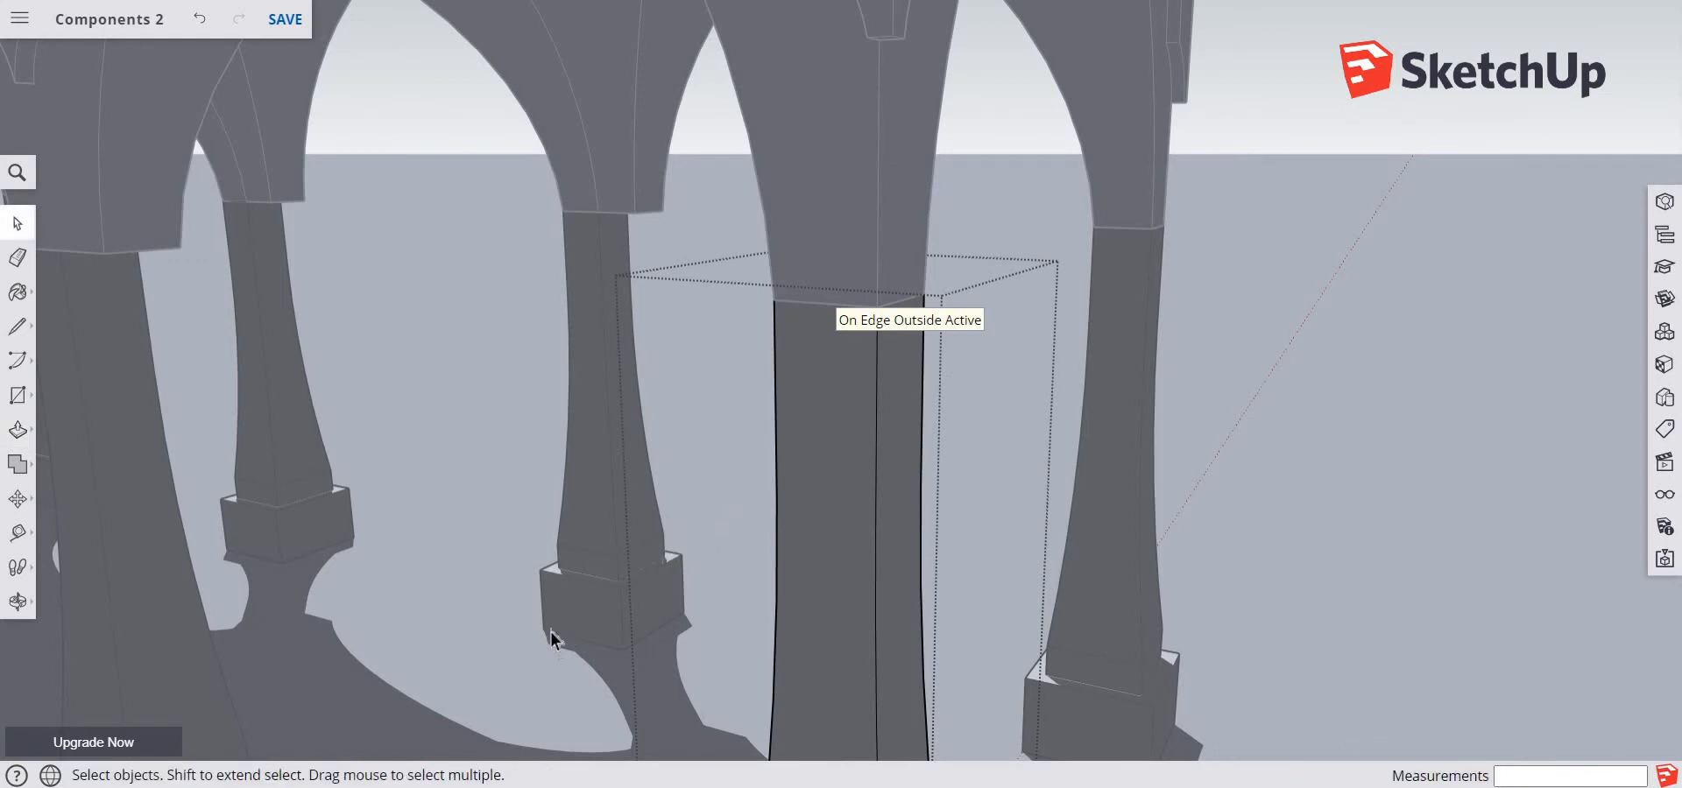
click(550, 630)
scroll(557, 590, down, 5)
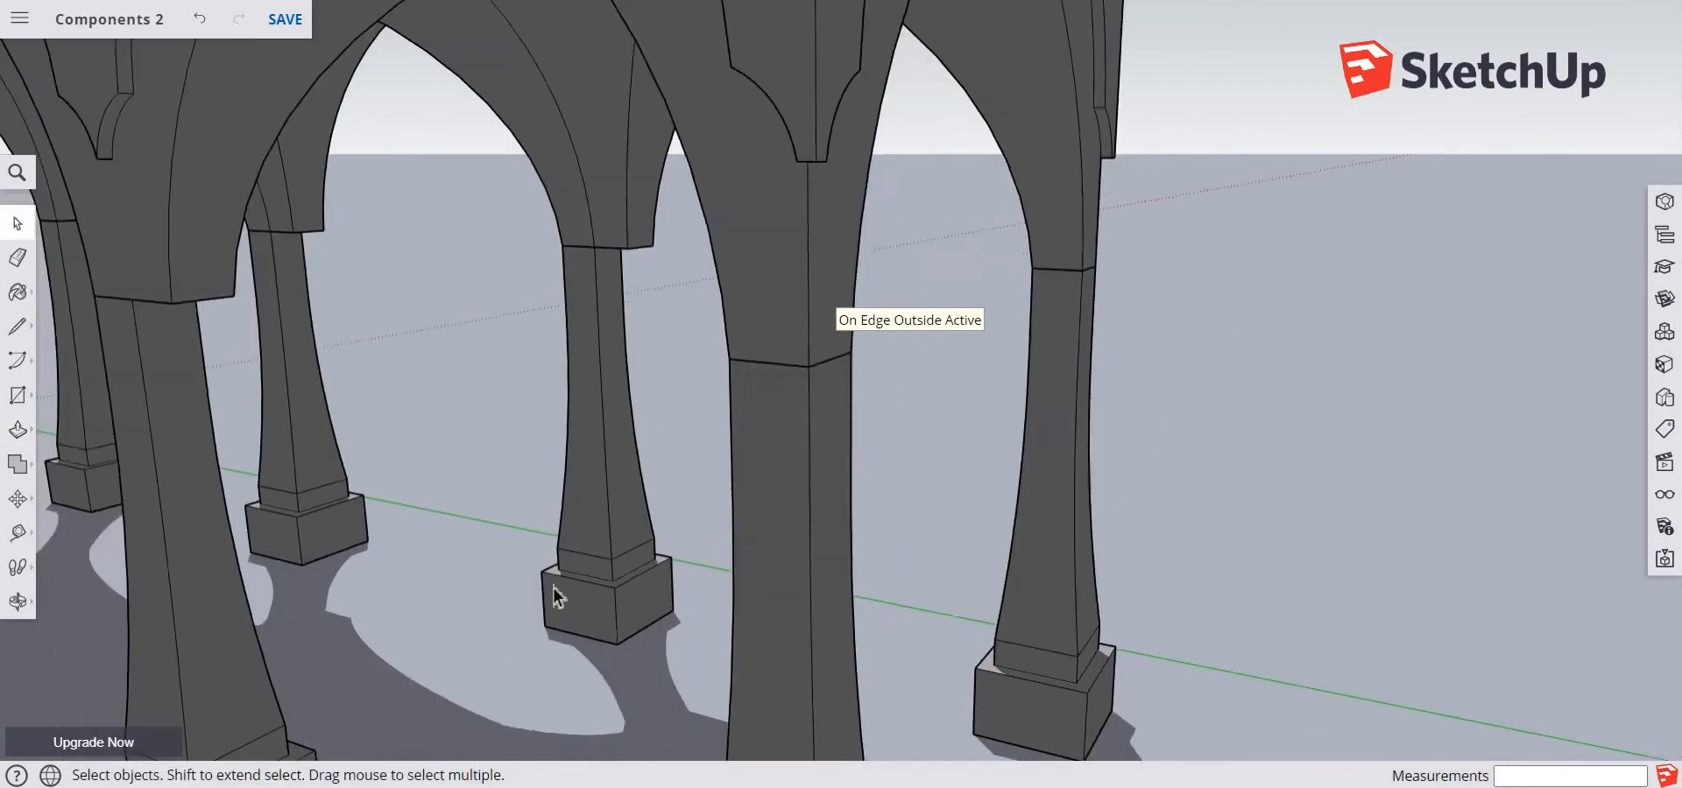
key(o)
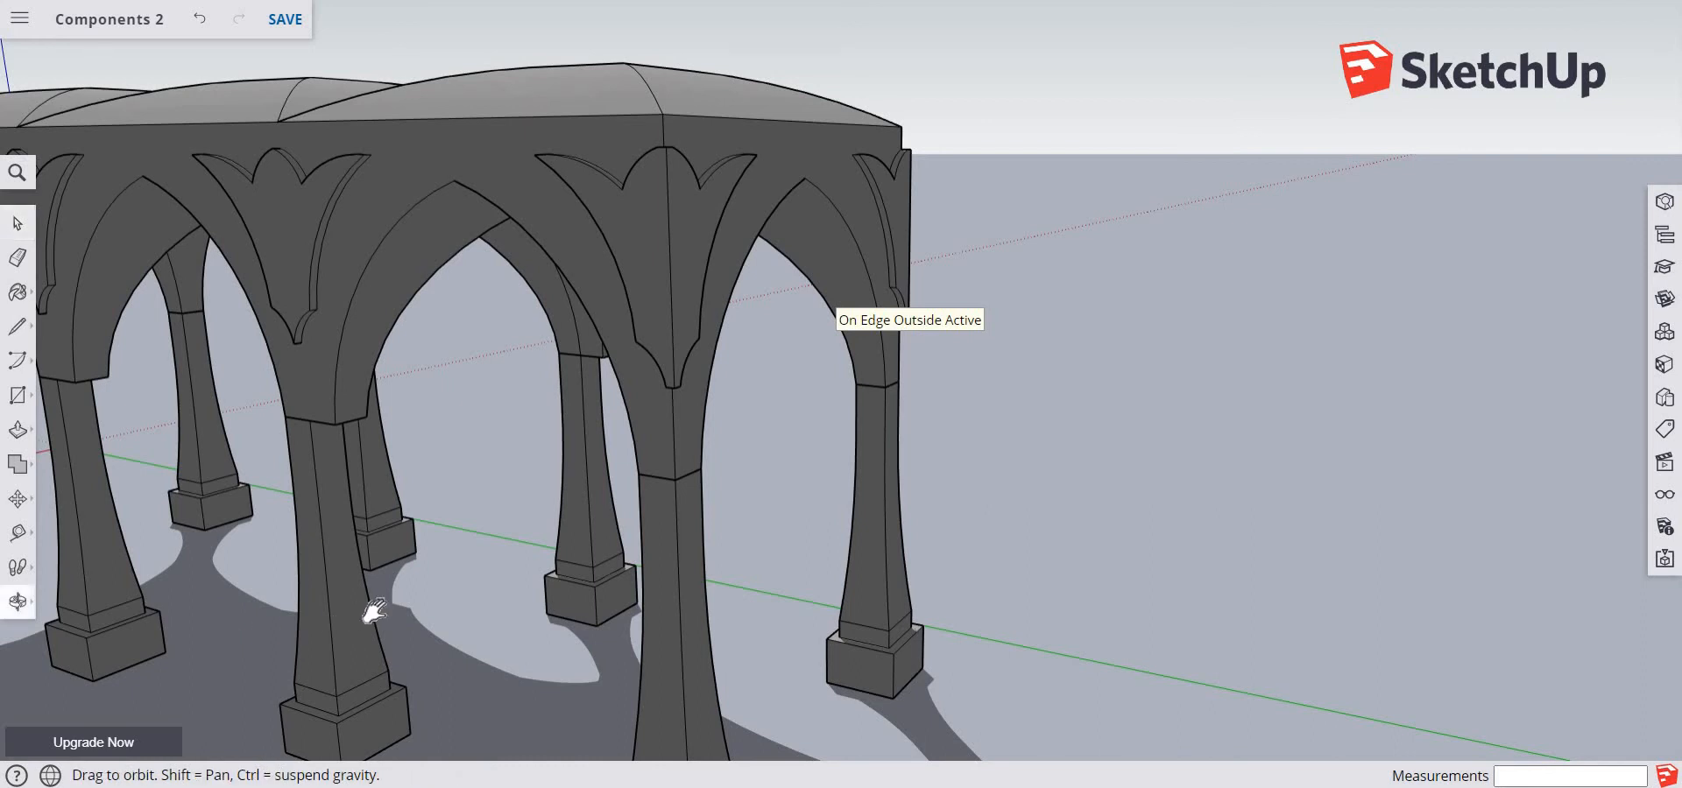
drag(368, 601, 749, 569)
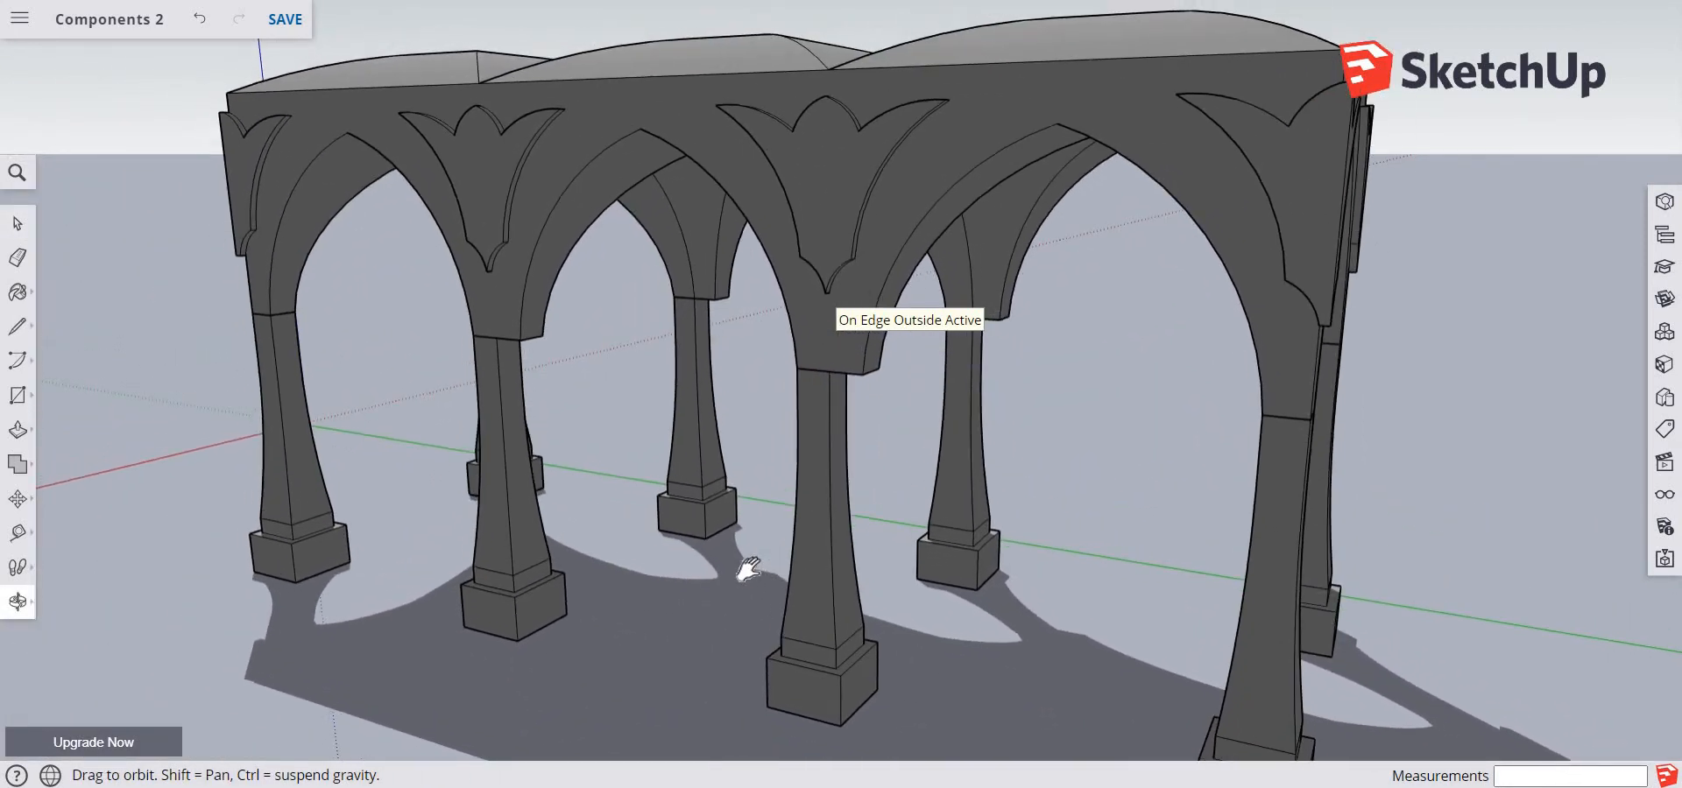
key(space)
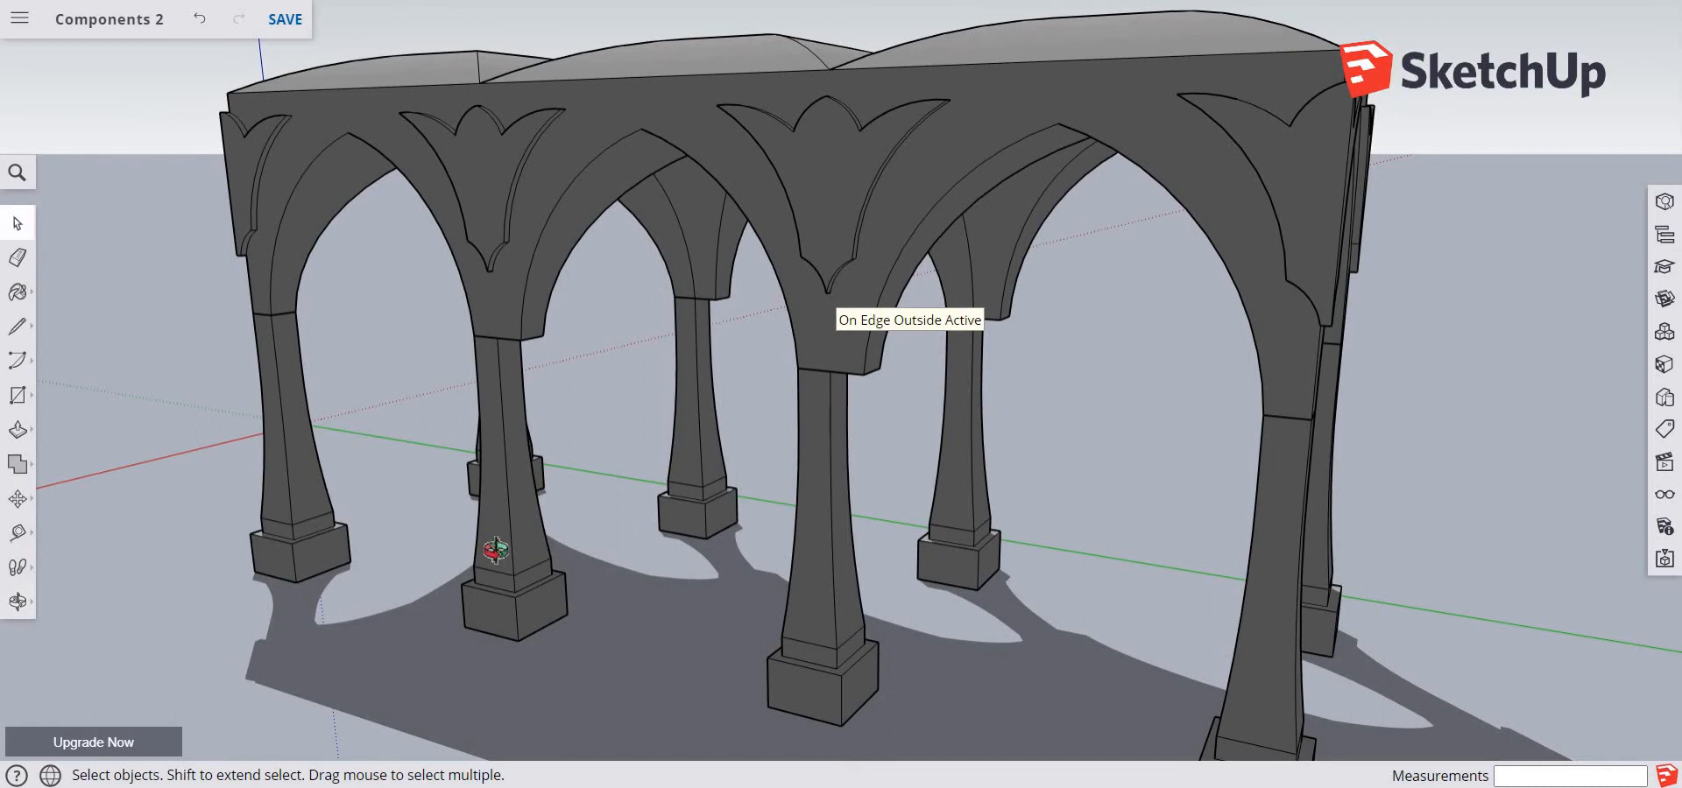
Select the four middle pillars, make them unique as one shared component, and clear the selection
key(o)
drag(649, 529, 785, 487)
key(space)
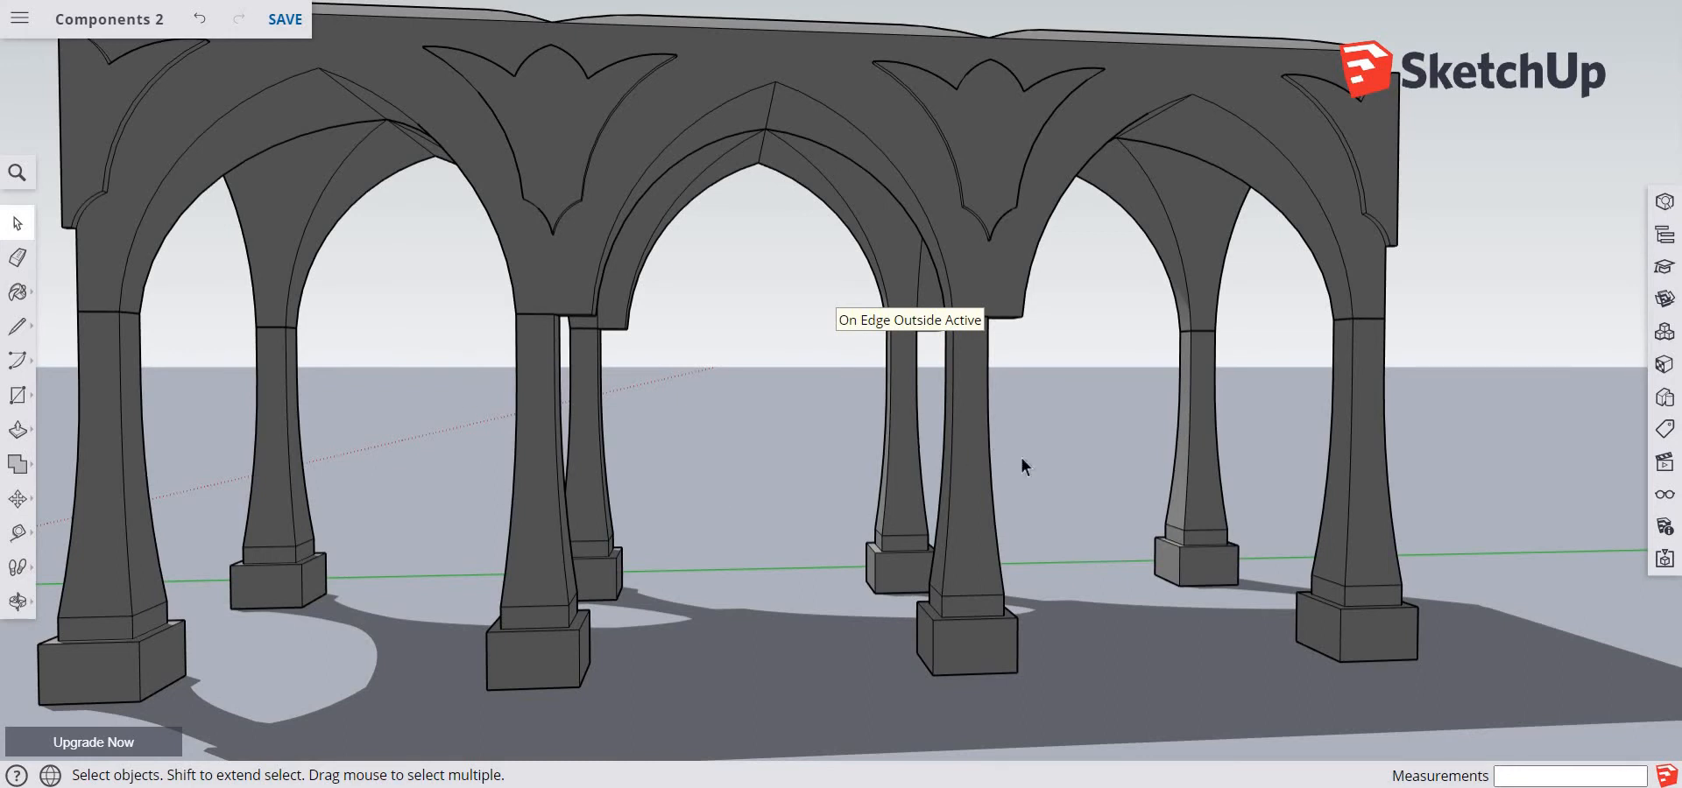
drag(1028, 413, 457, 707)
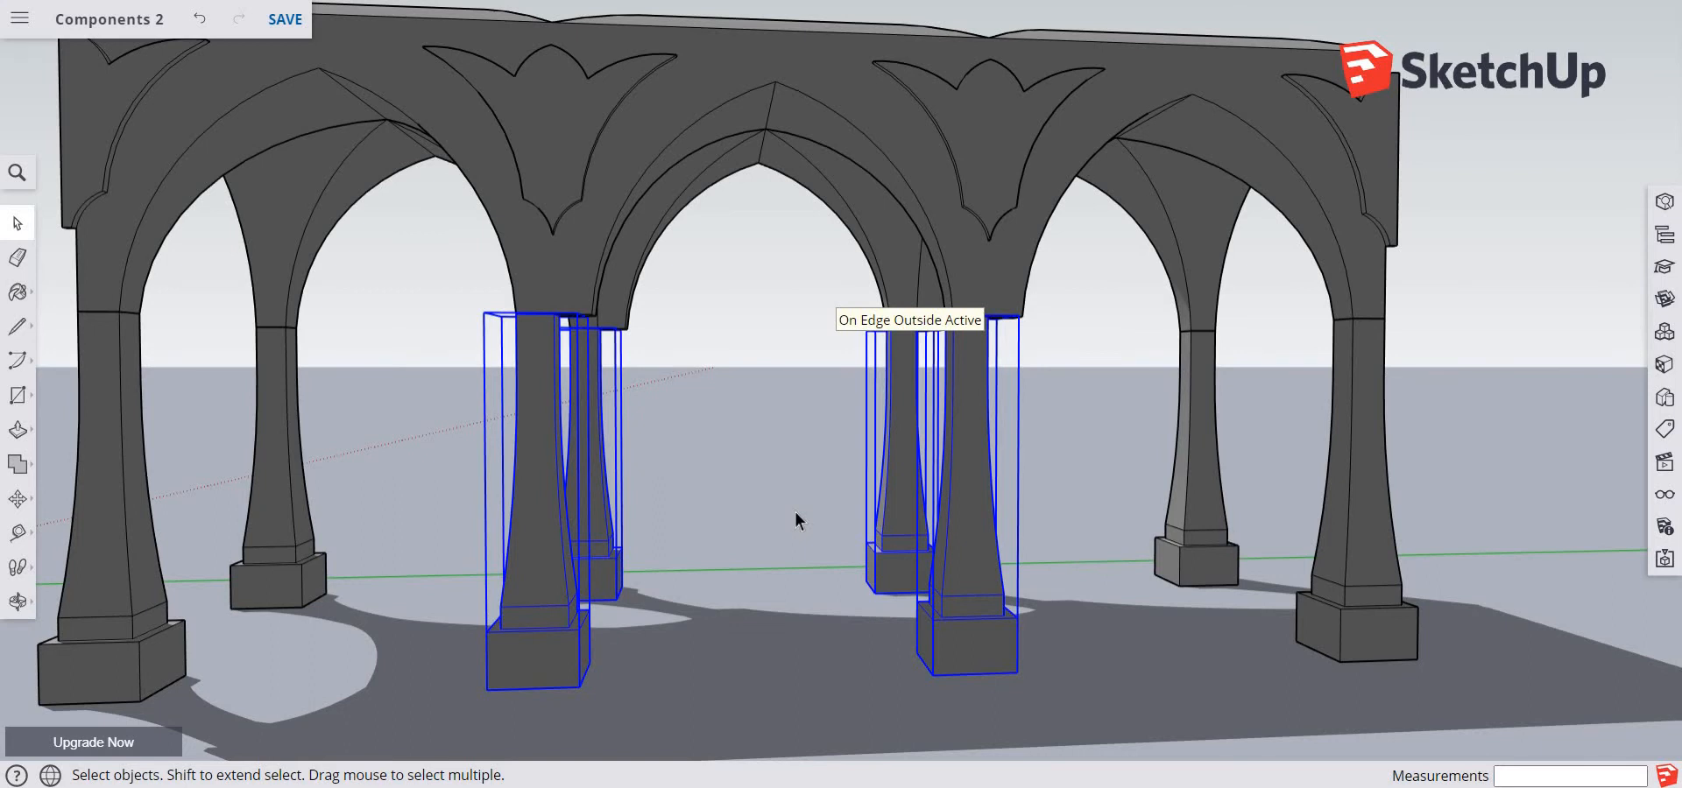
right_click(967, 457)
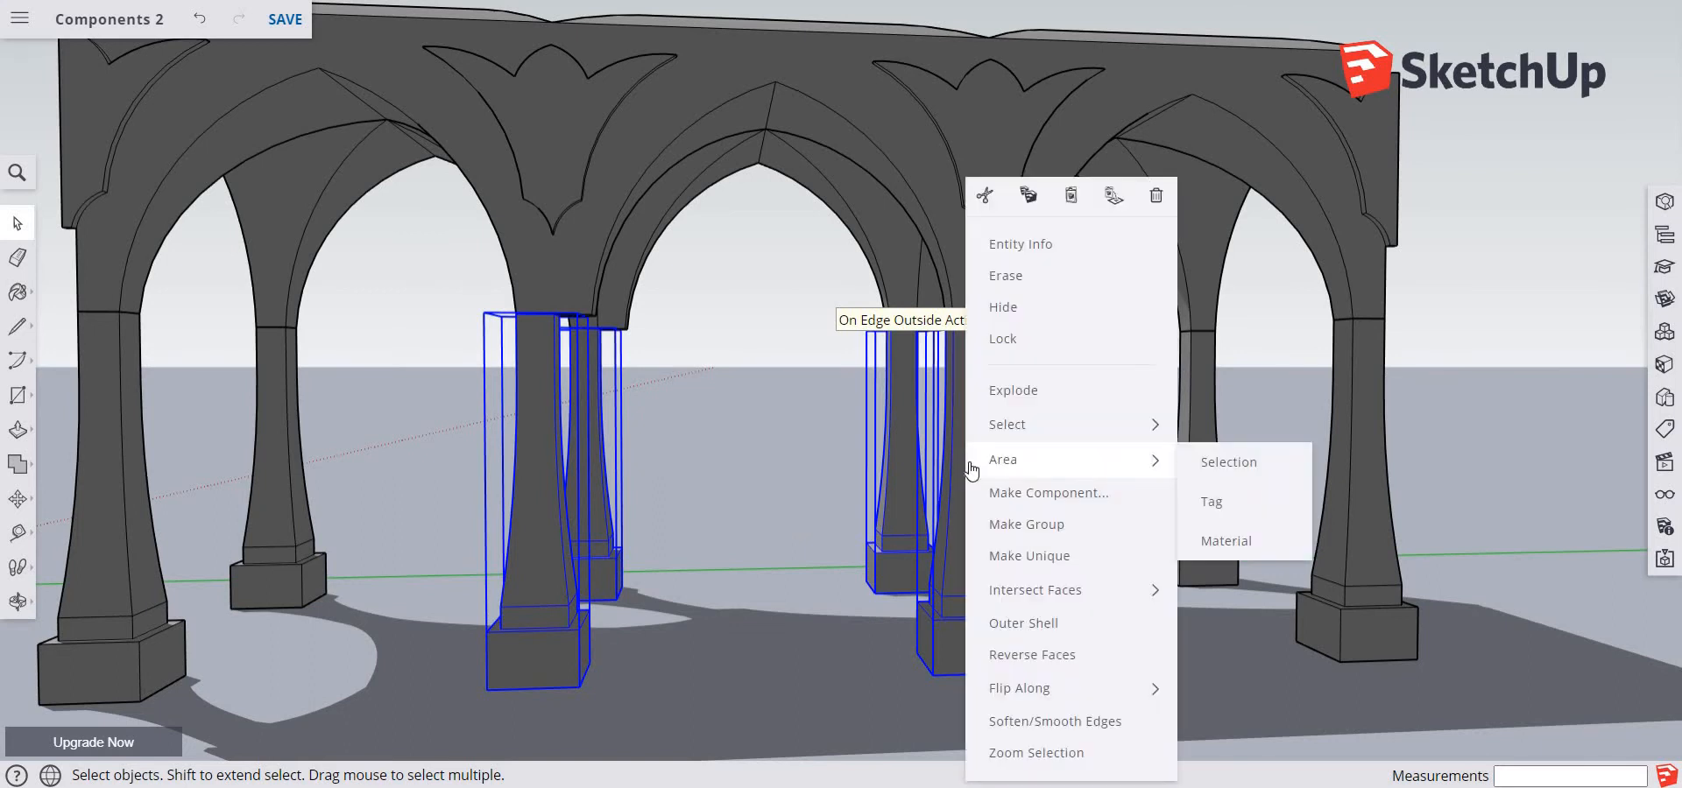
click(1004, 557)
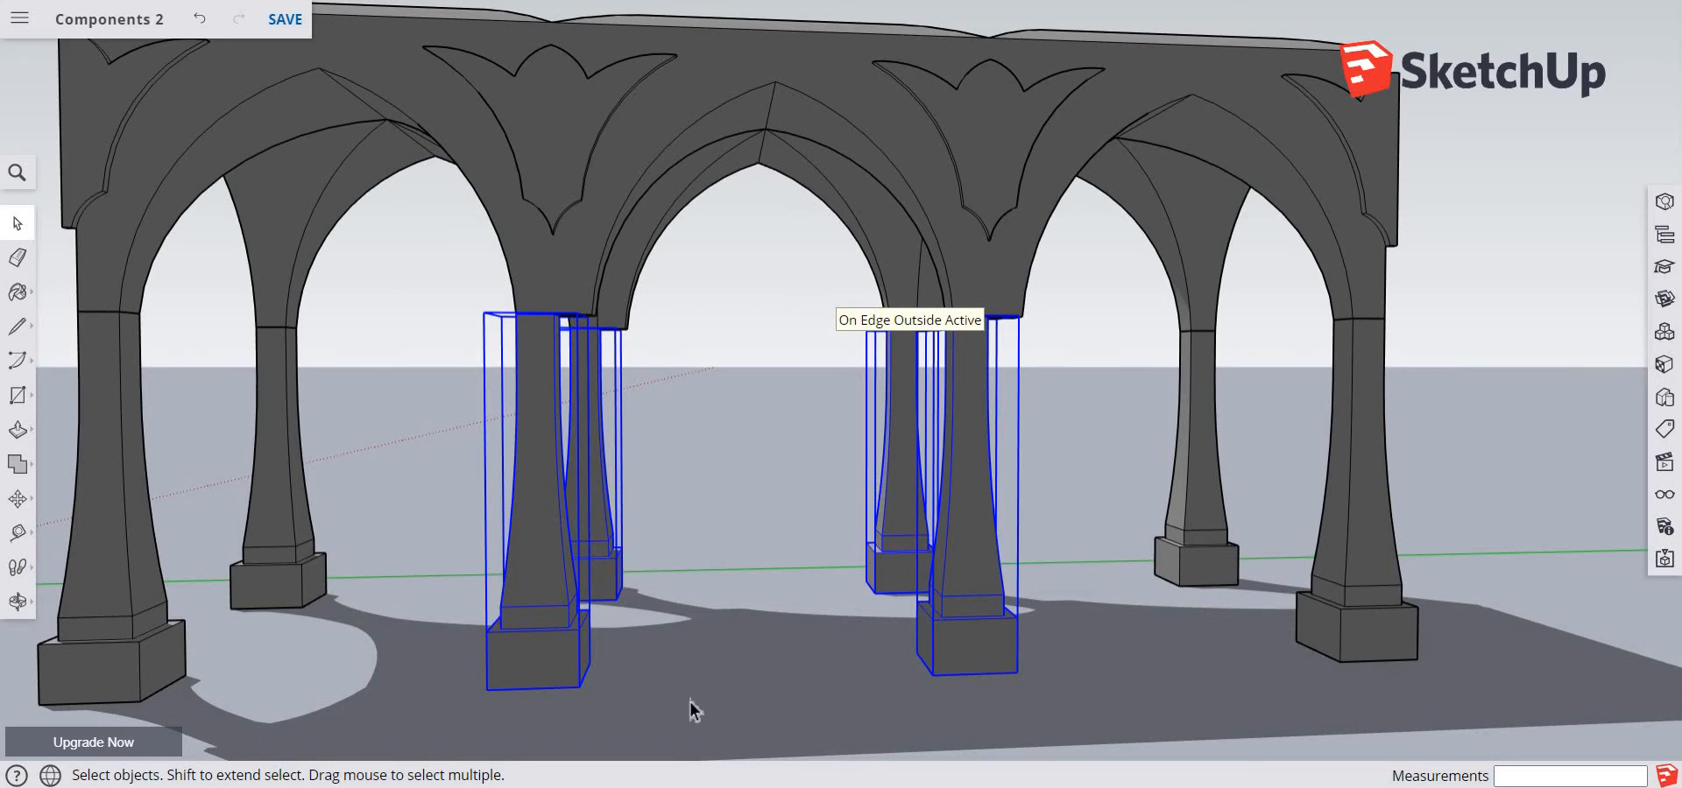
scroll(701, 603, up, 4)
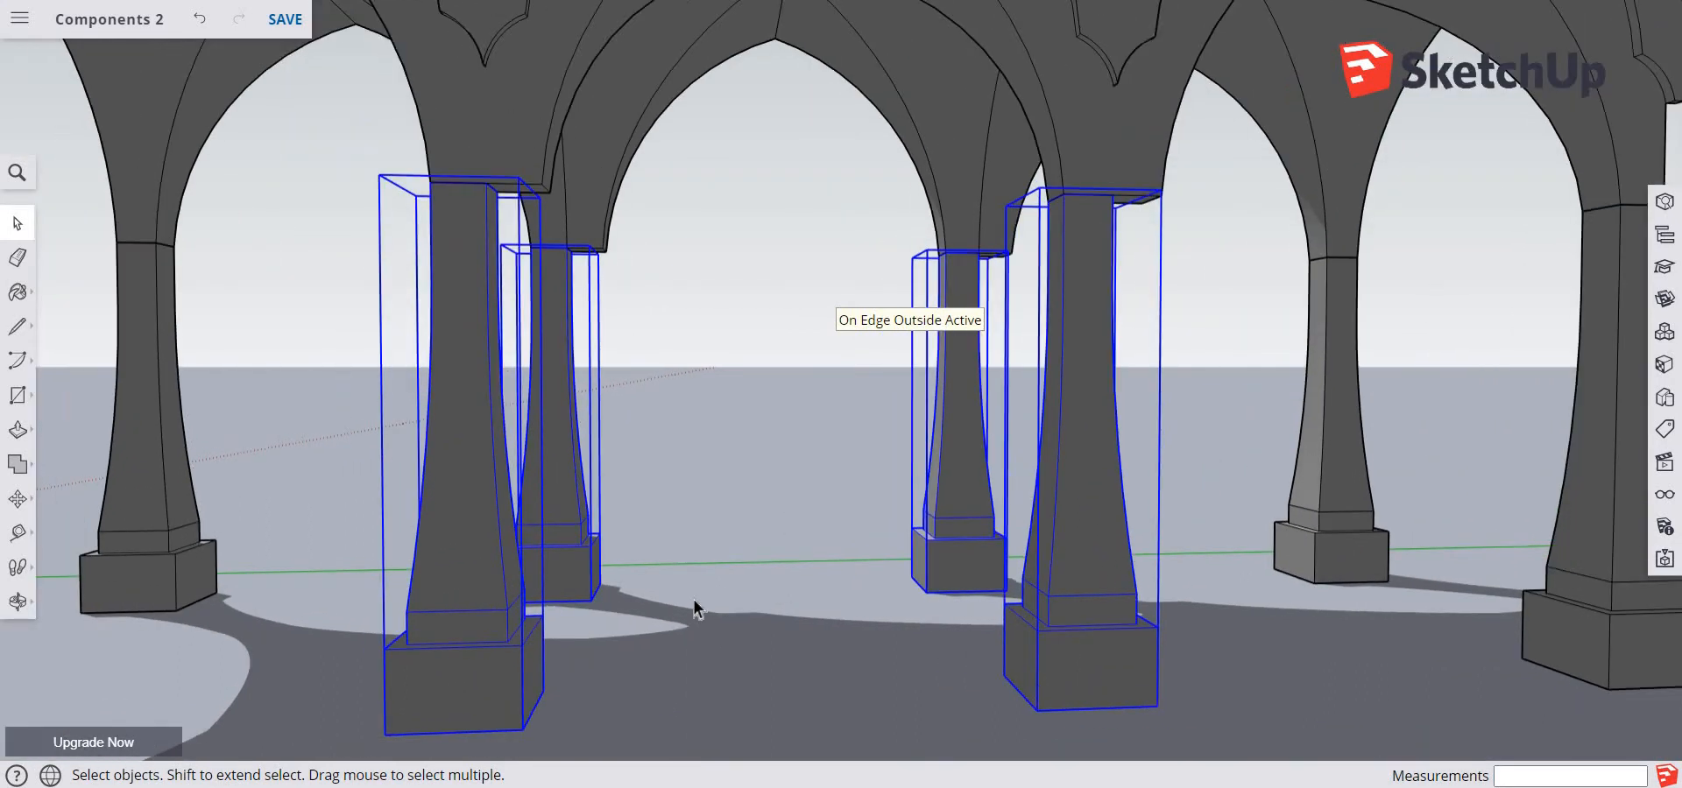
click(693, 603)
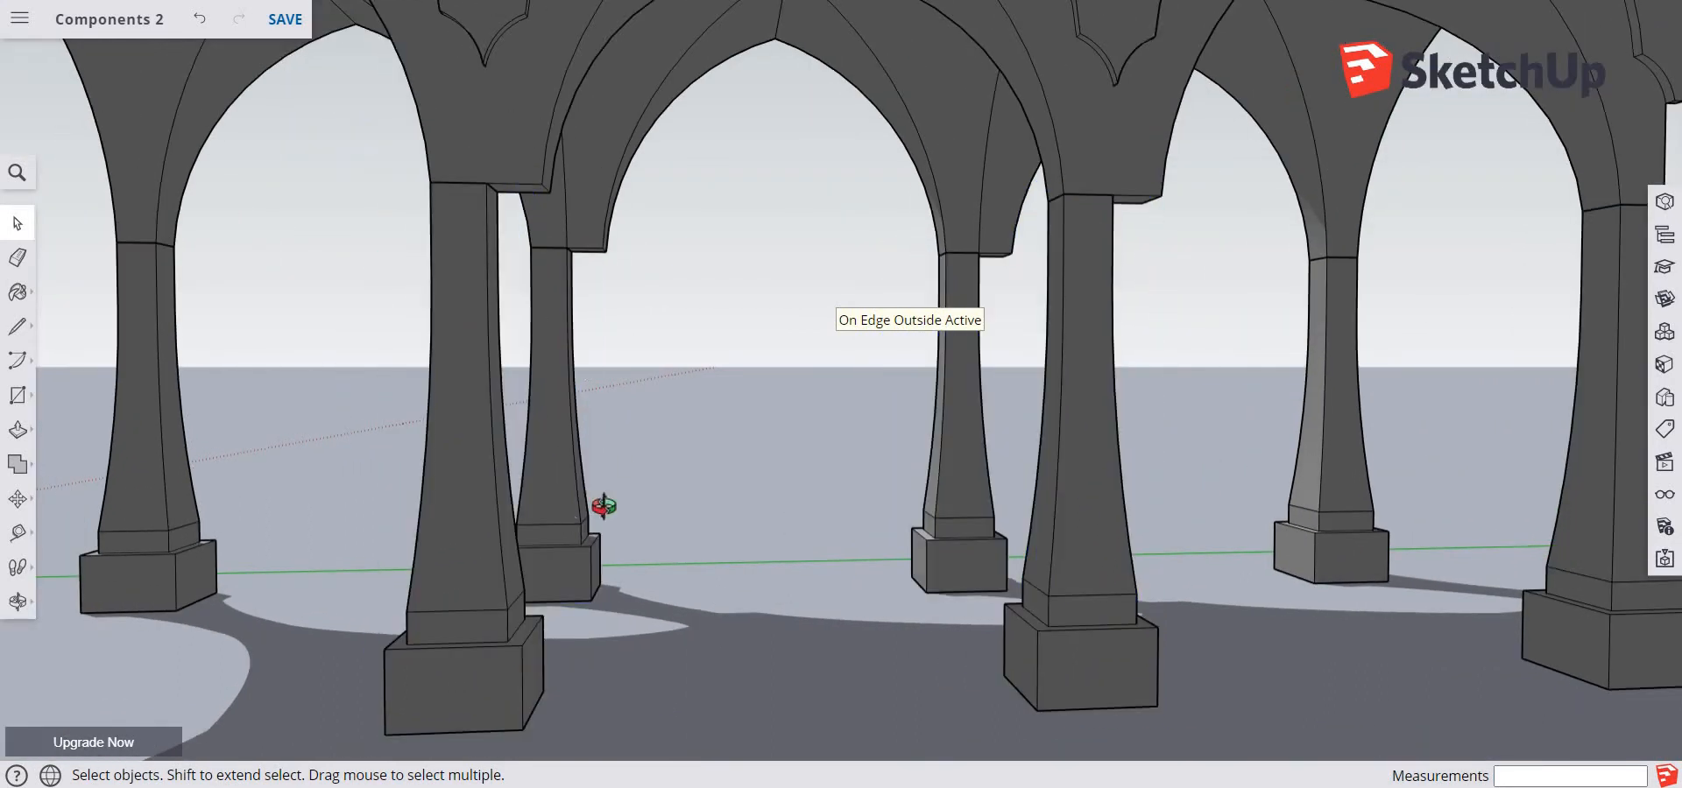
Edit one middle pillar, move its narrow side's edges 1' along the green axis to the arch leg's edge, and close the component
middle_drag(601, 503, 657, 496)
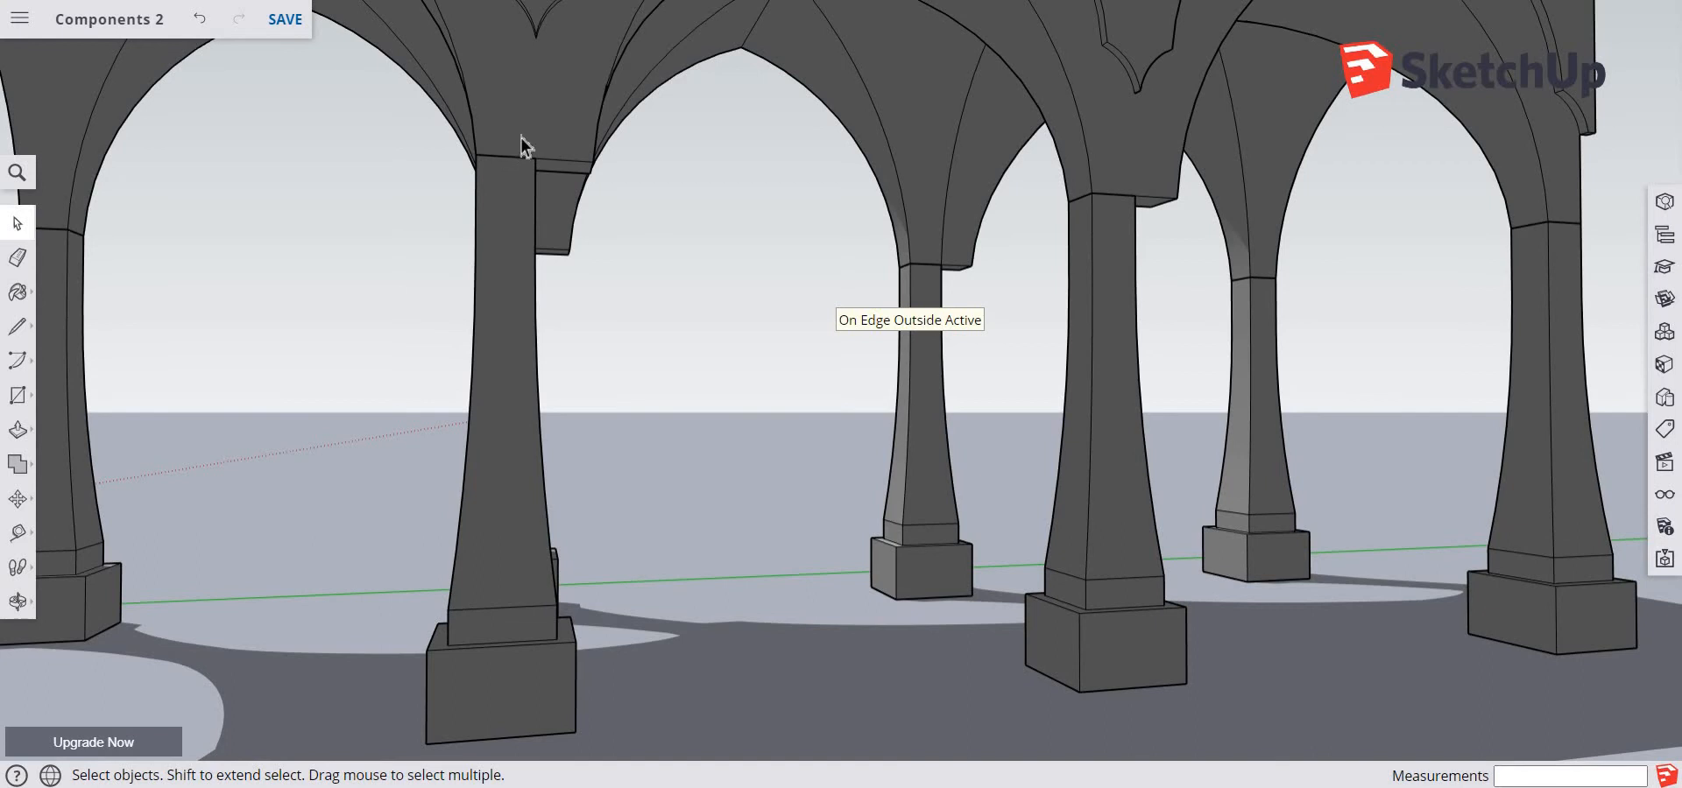
drag(520, 137, 622, 758)
double_click(534, 549)
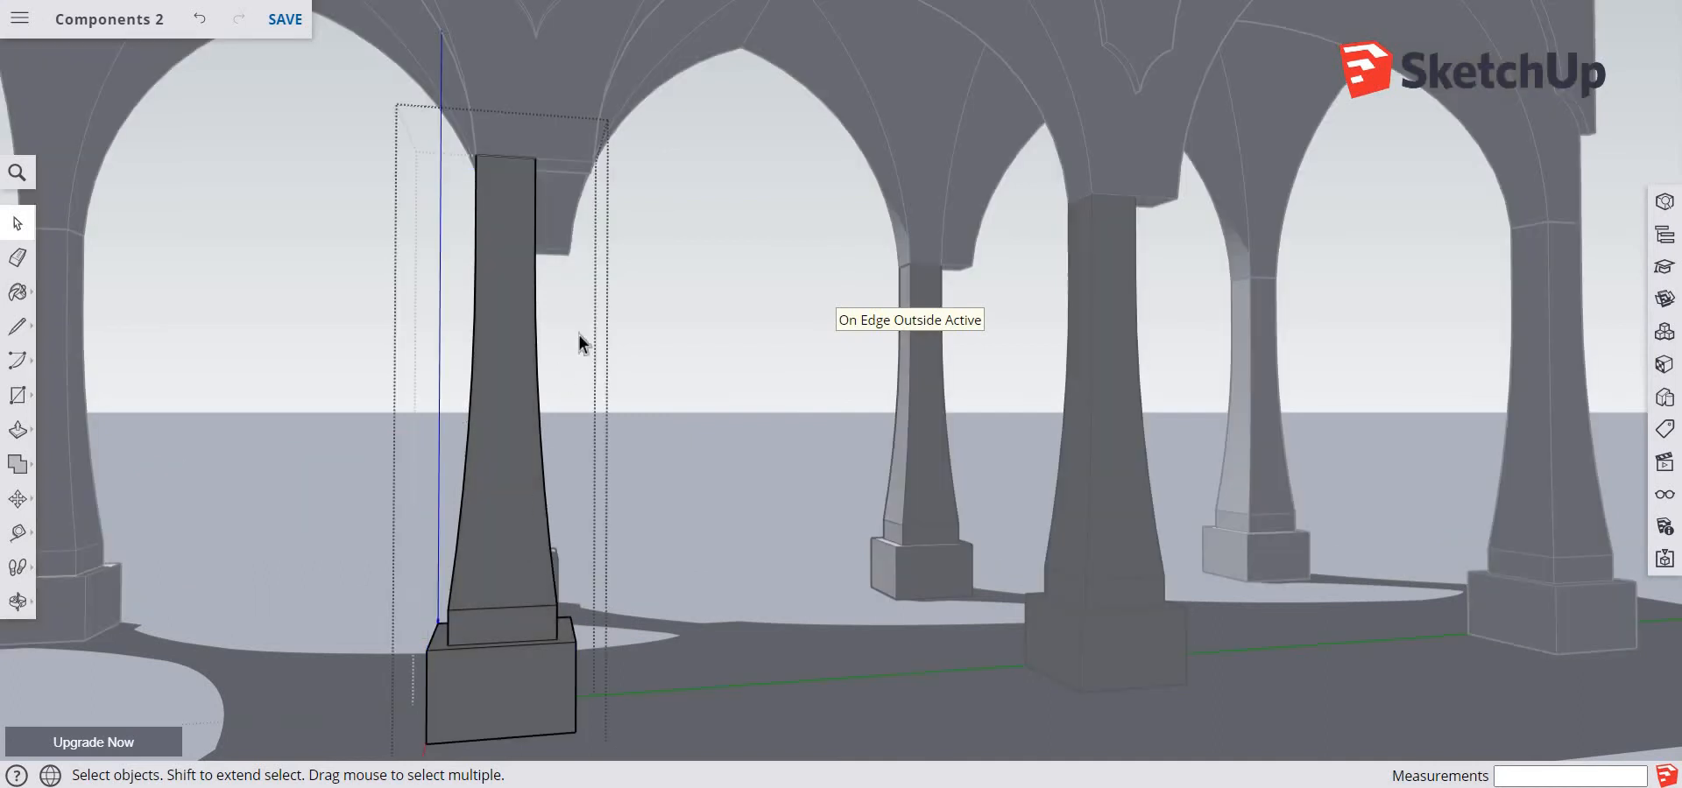
drag(518, 130, 595, 753)
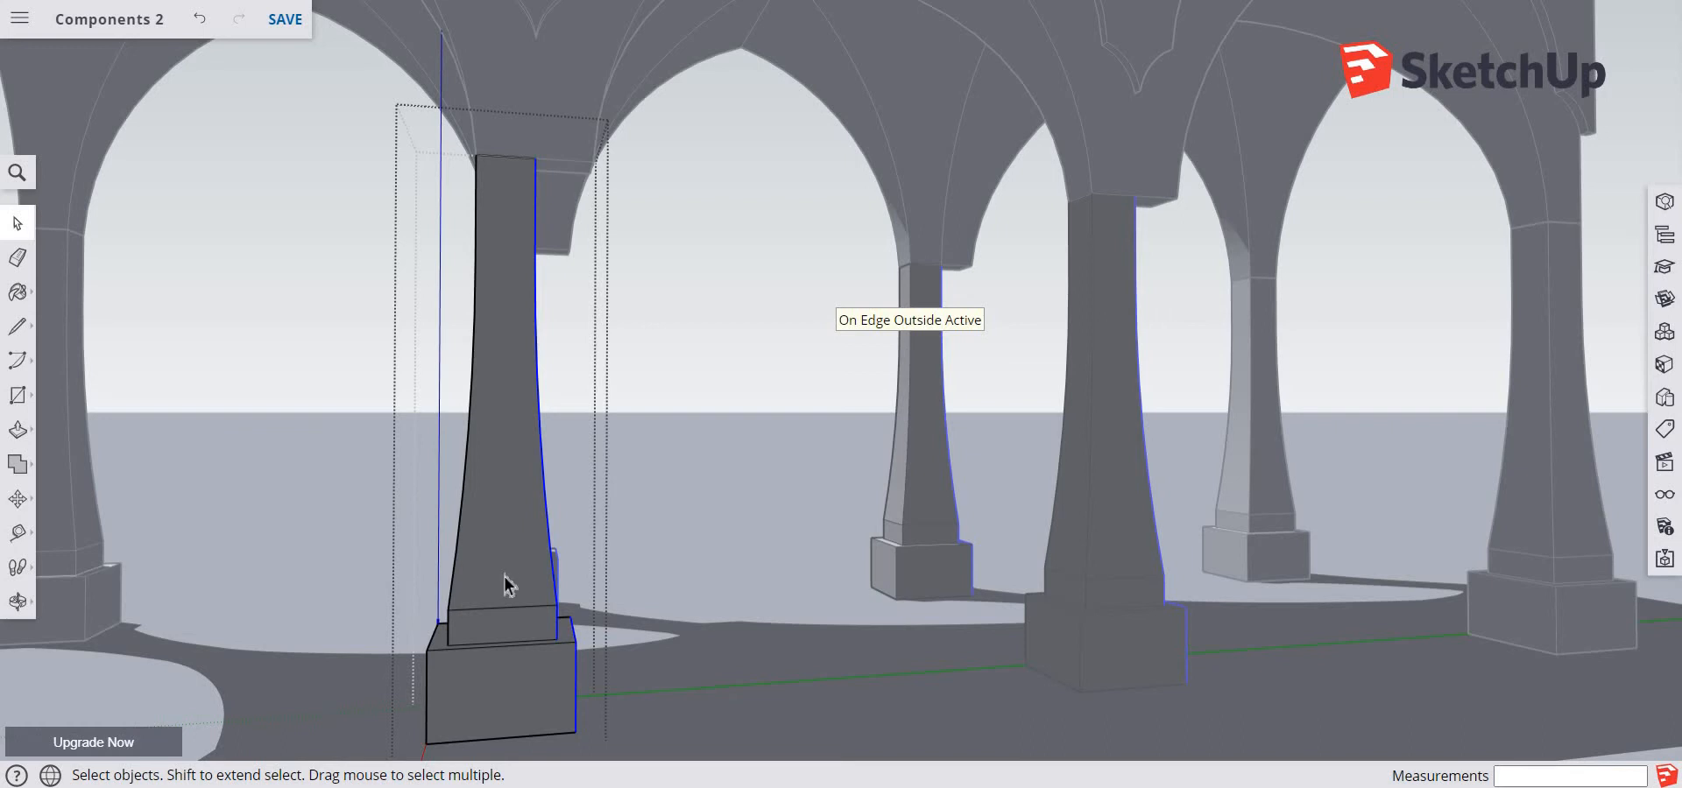
key(m)
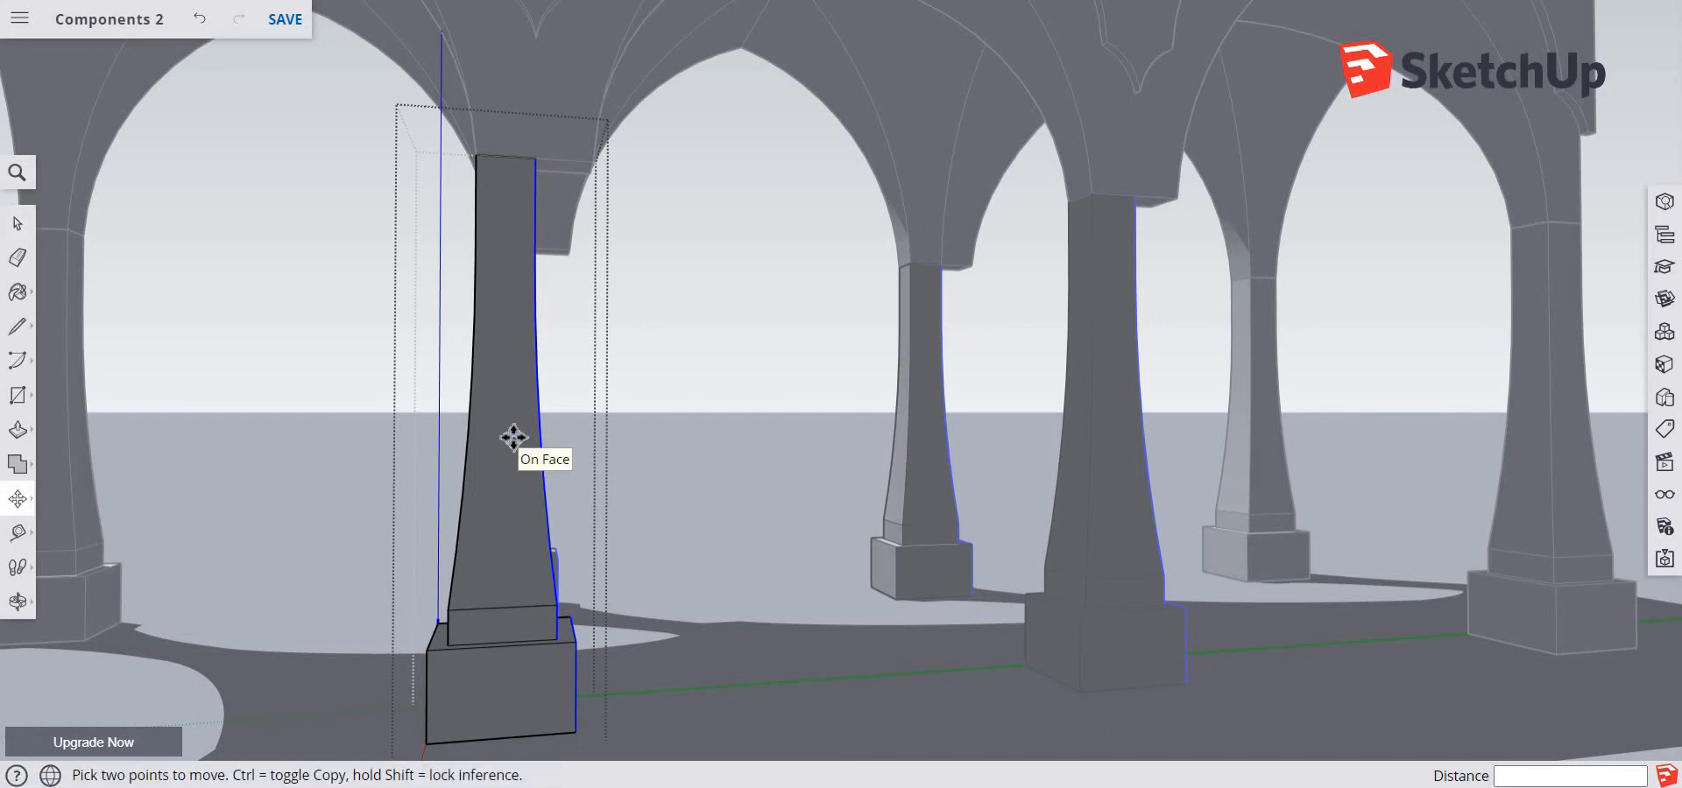
click(542, 157)
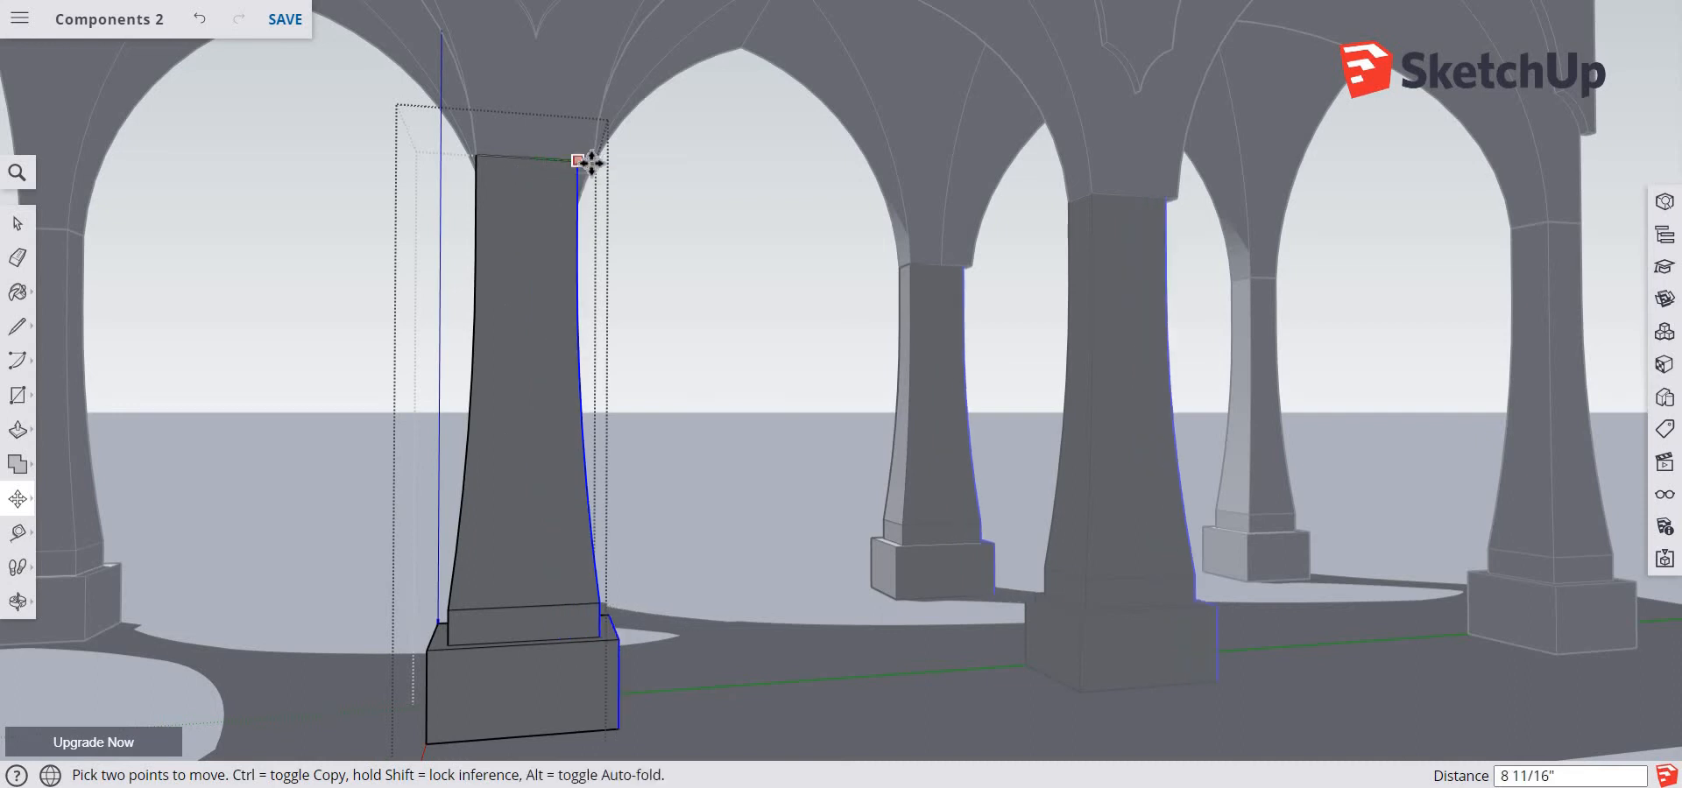
click(592, 163)
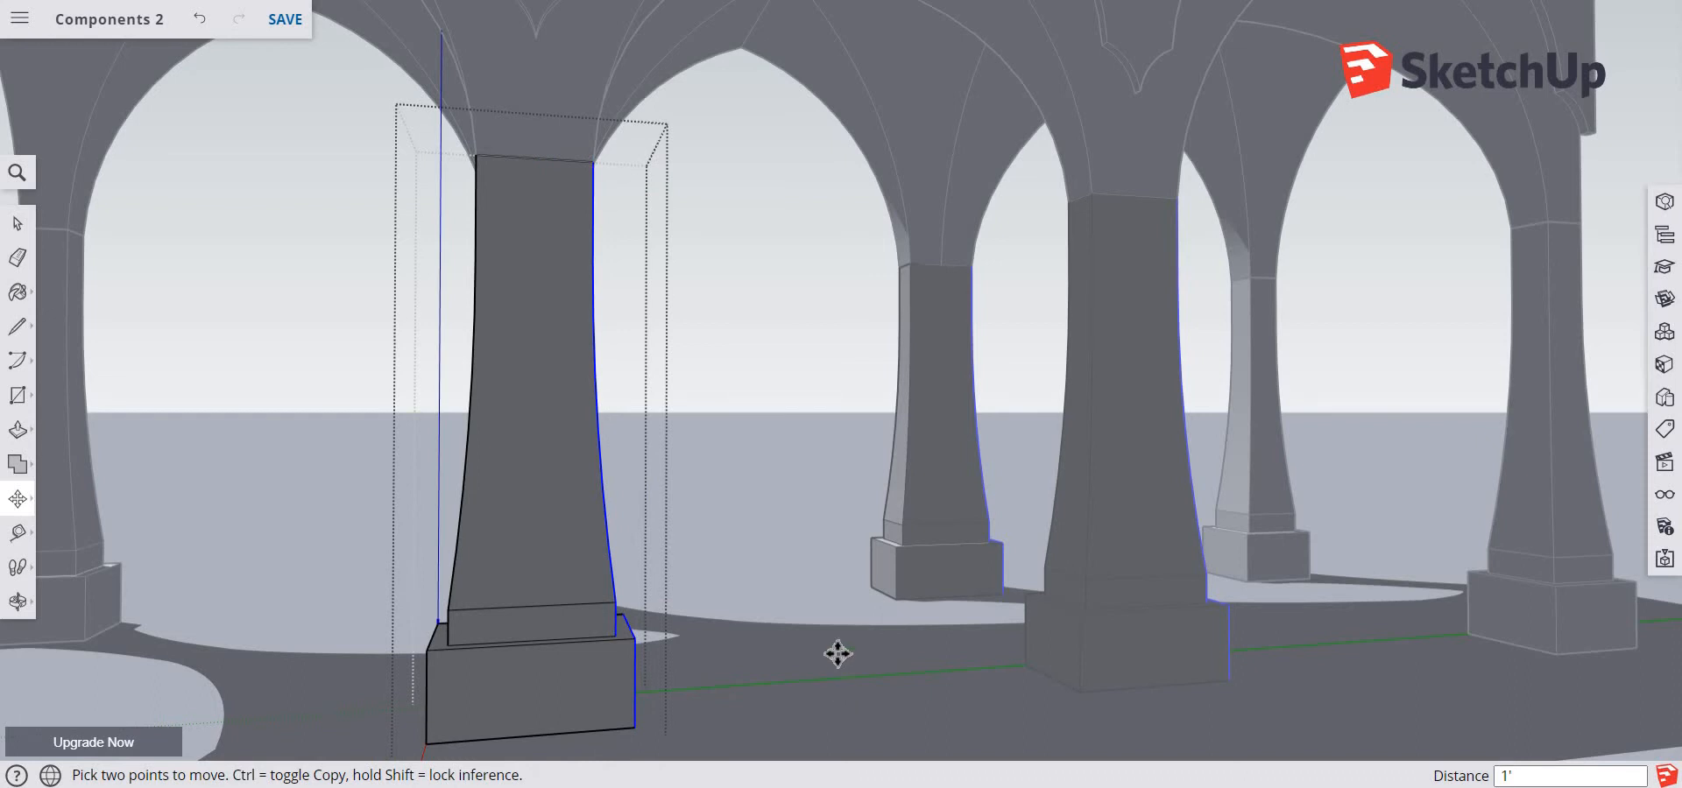
key(space)
click(839, 655)
middle_drag(819, 657, 568, 711)
scroll(608, 700, up, 1)
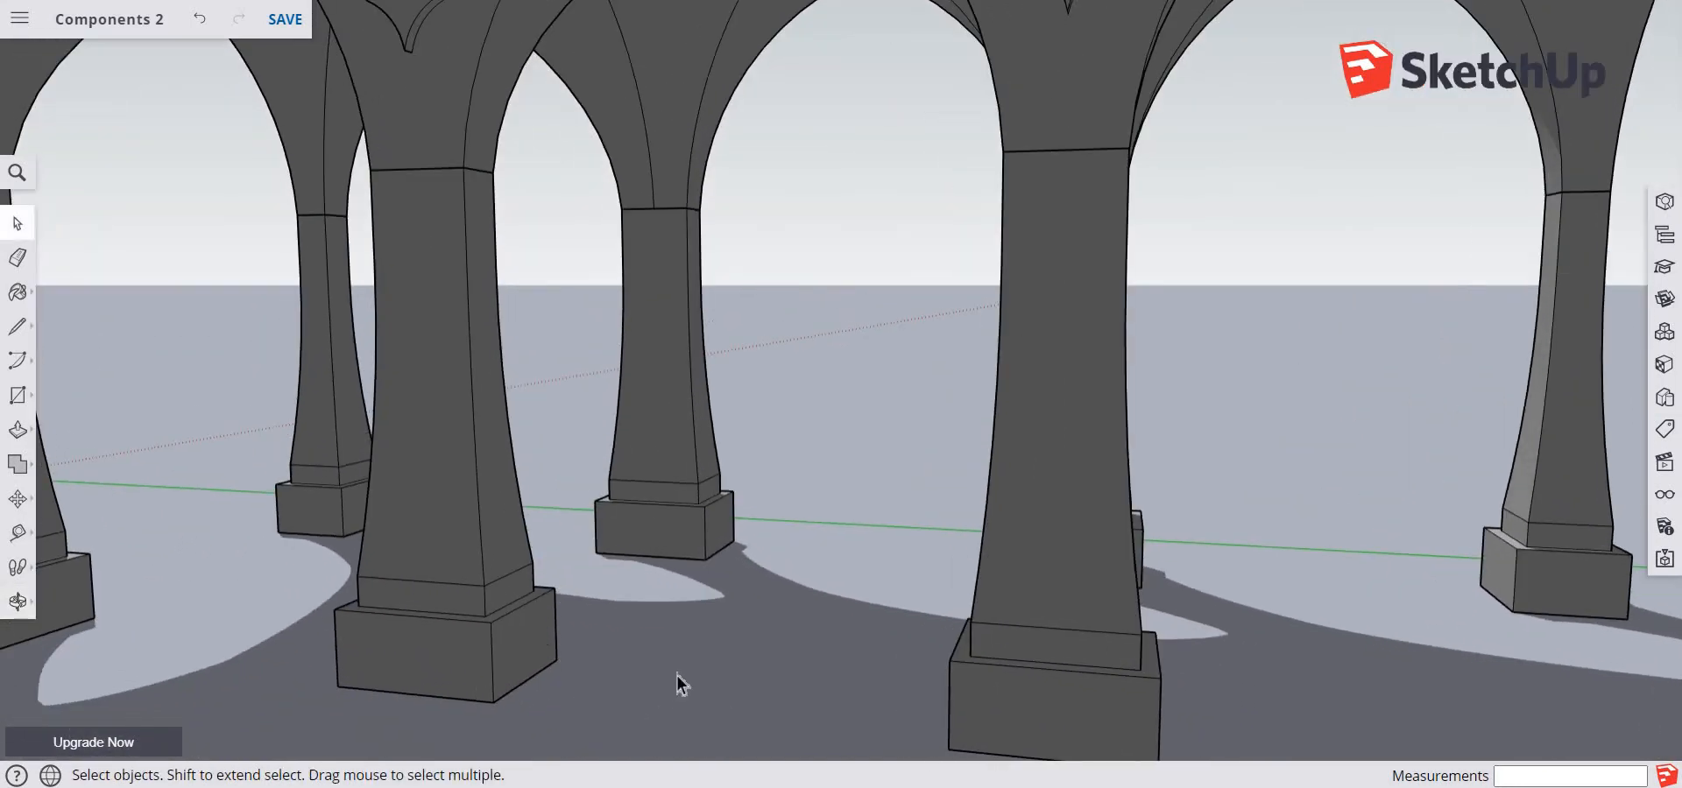
scroll(676, 675, down, 4)
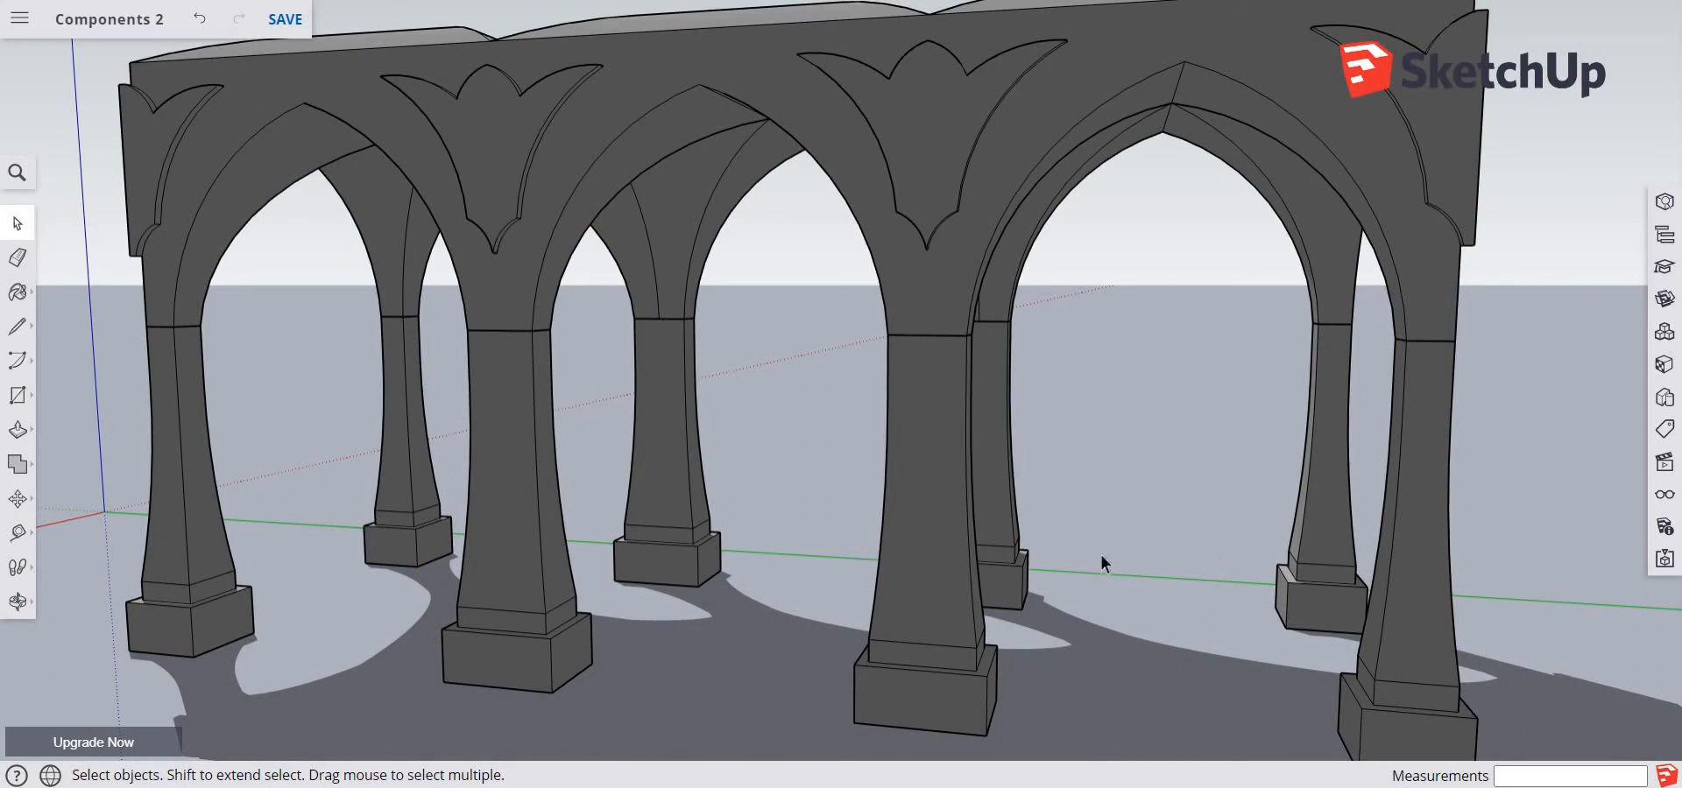
scroll(833, 525, down, 1)
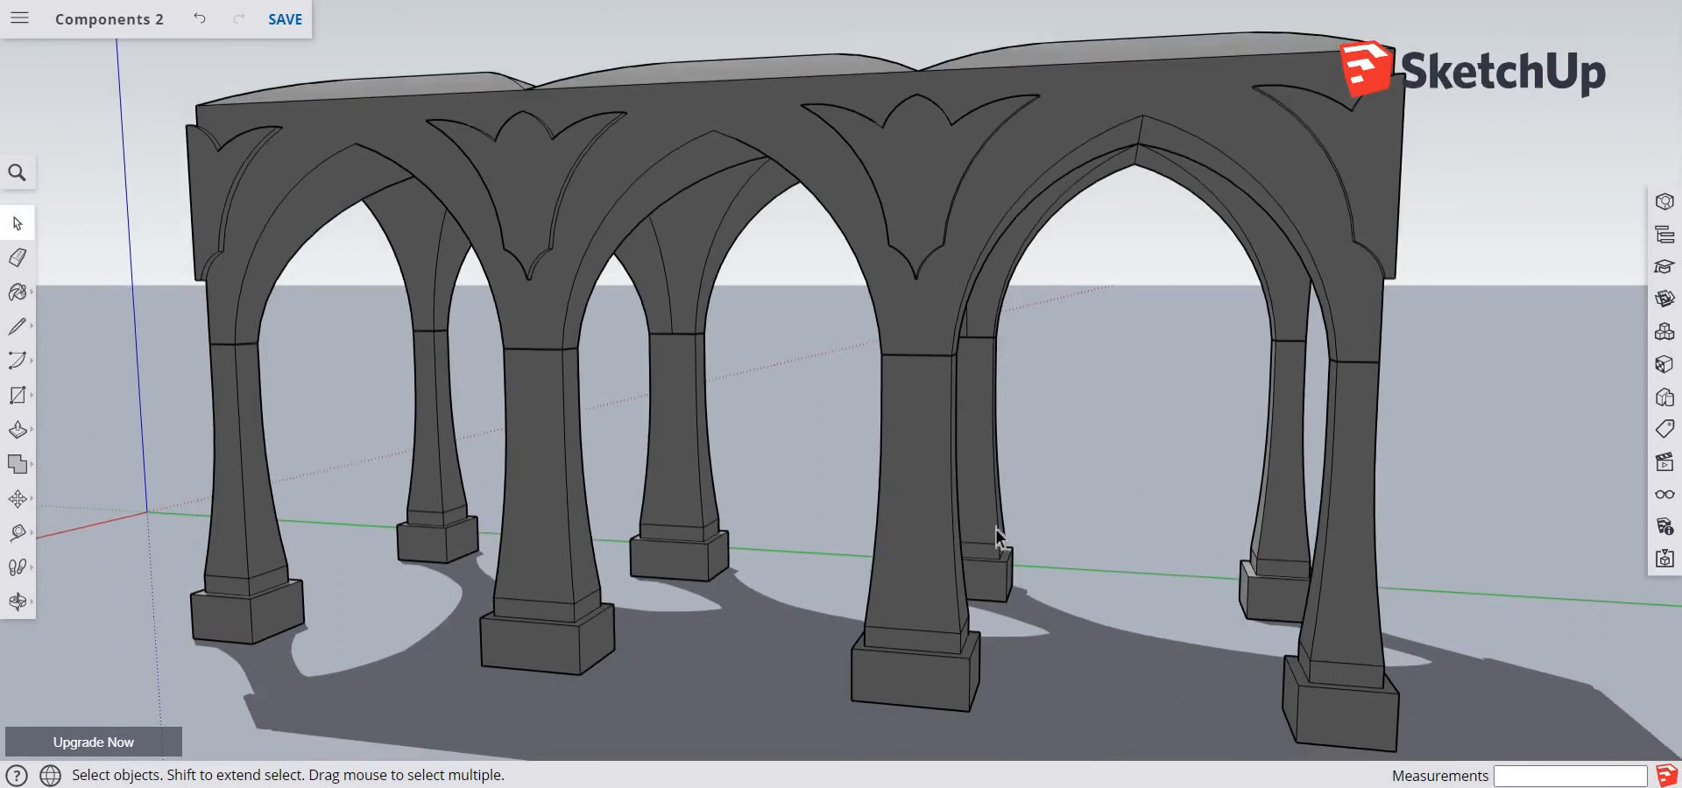
middle_drag(1191, 450, 1506, 424)
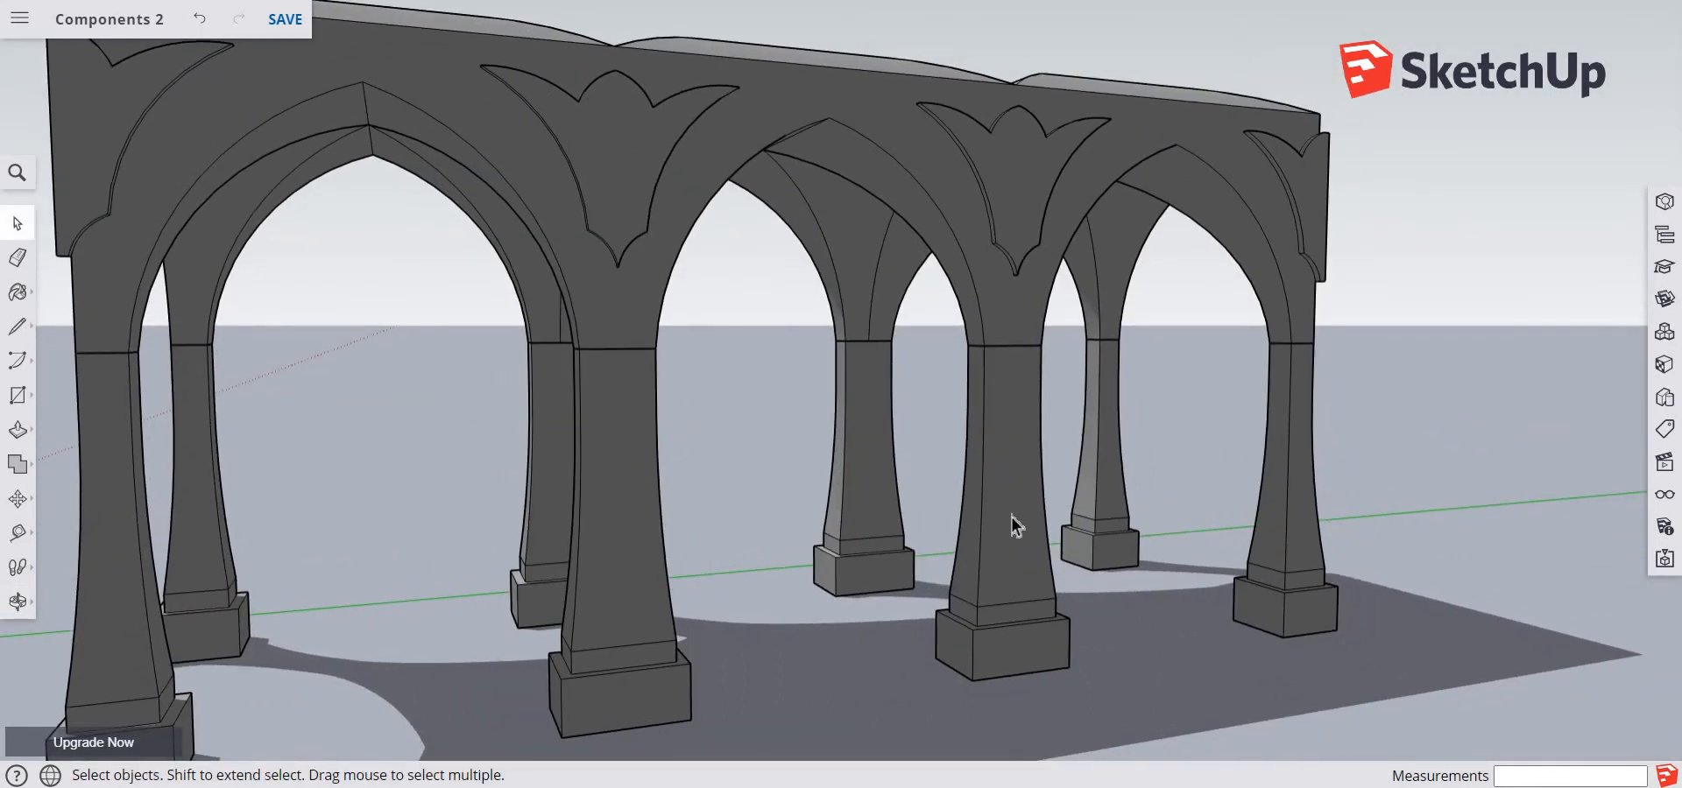
click(1012, 516)
right_click(1012, 516)
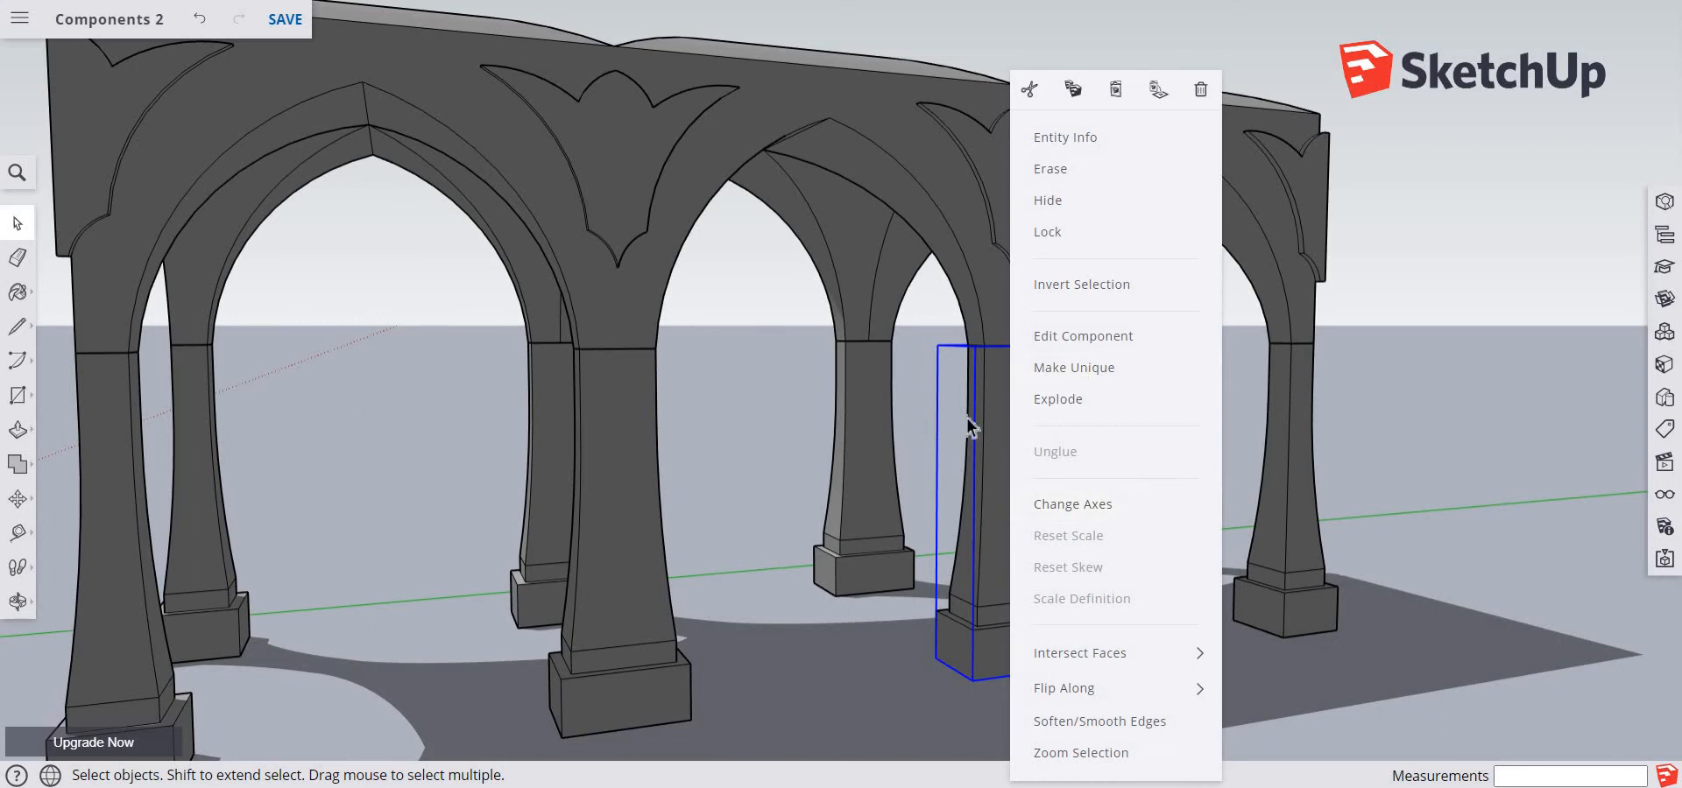
click(850, 685)
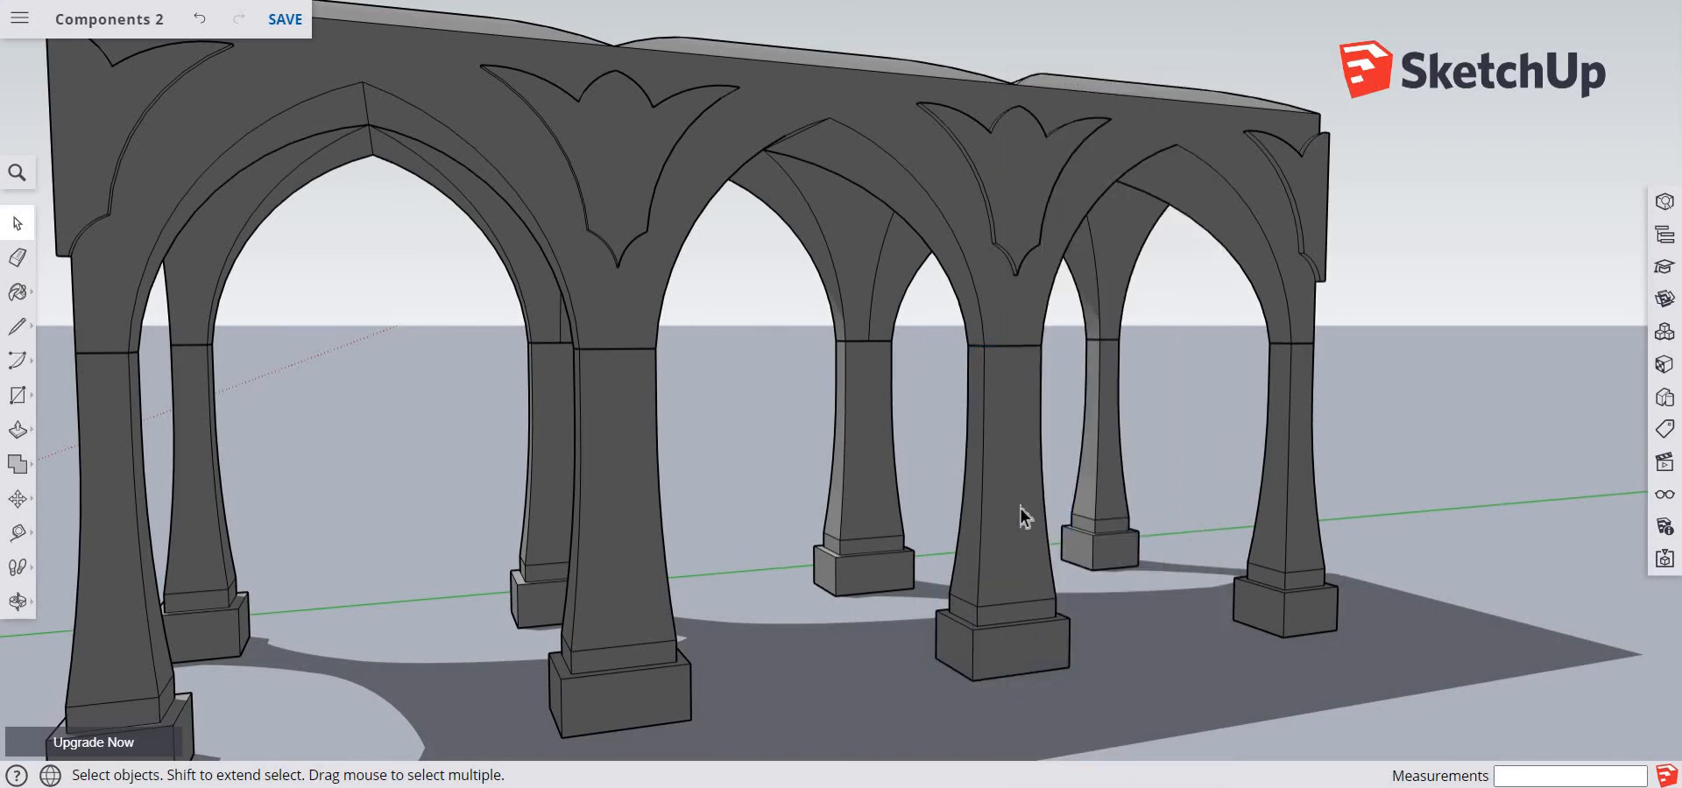
Copy the second front pillar about 11' 7 13/16" out in front of the arcade and make the copy unique
click(1021, 517)
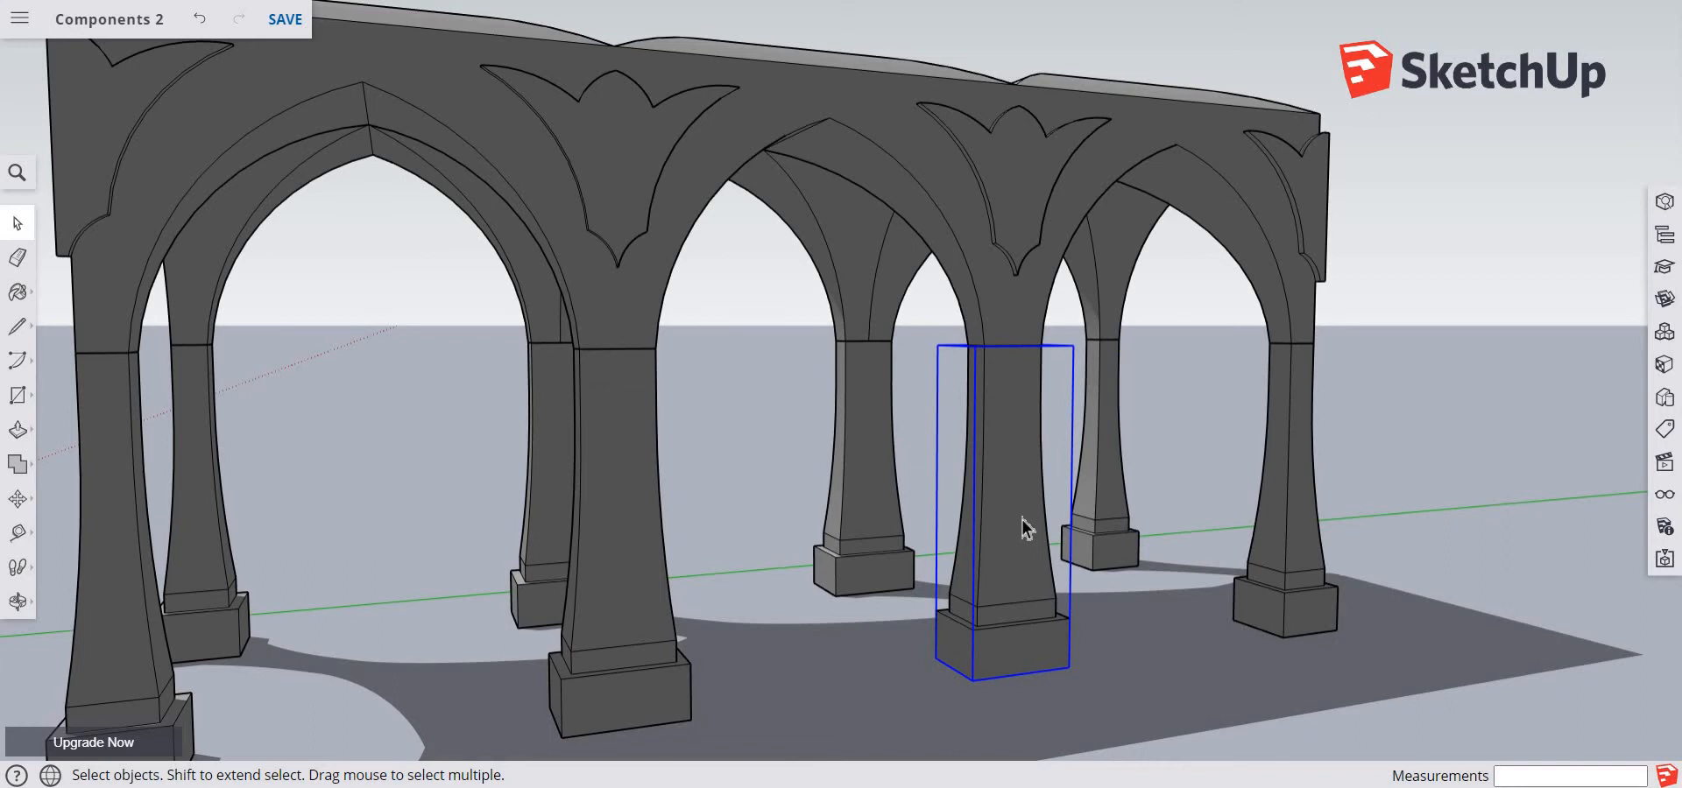
key(m)
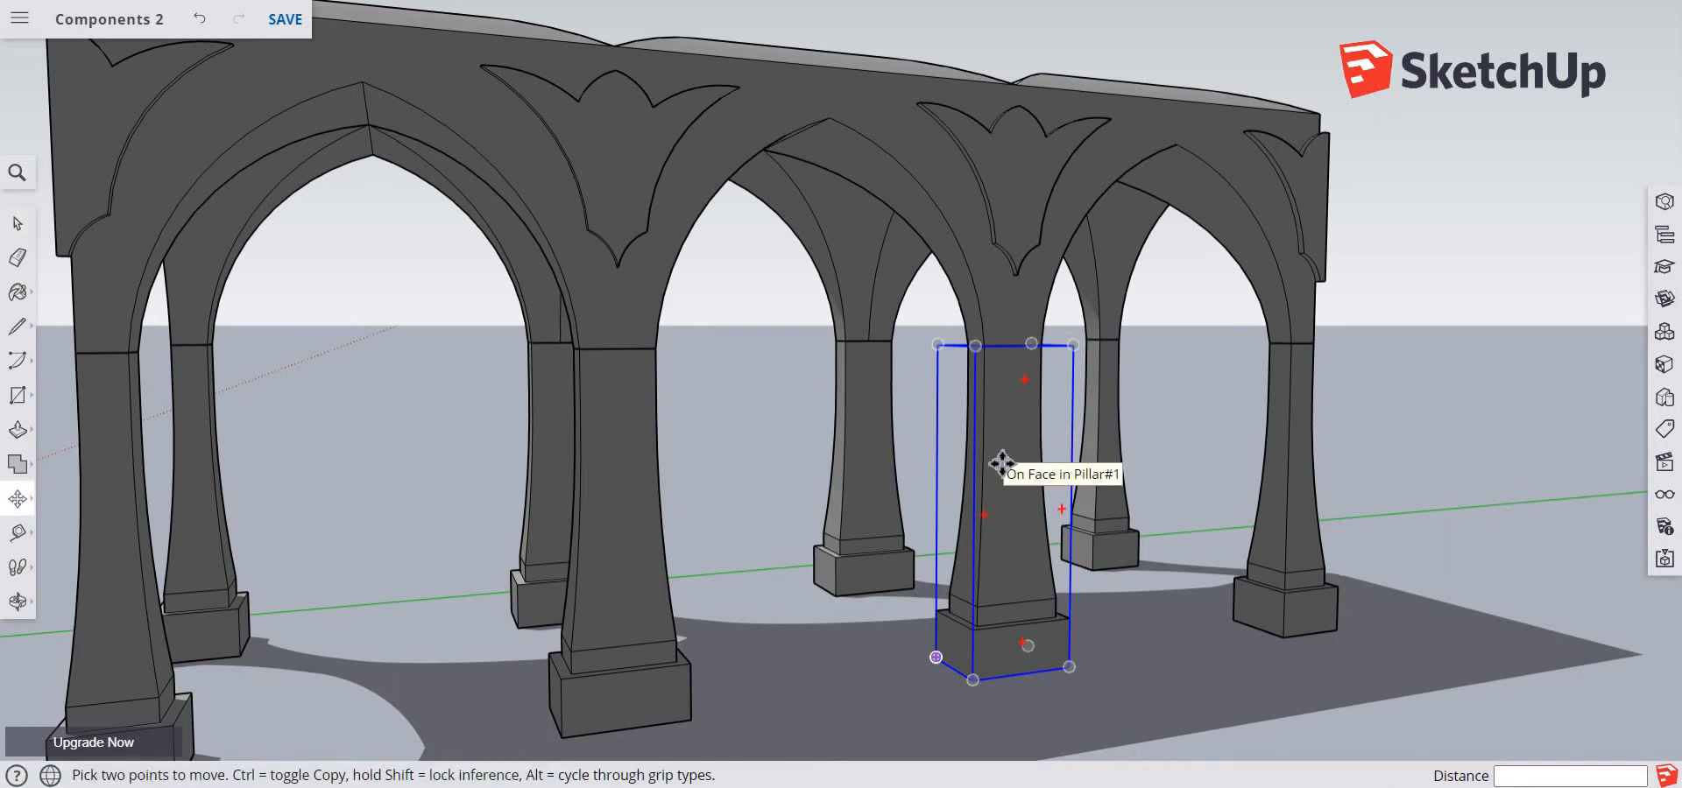
key(ctrl)
click(1002, 463)
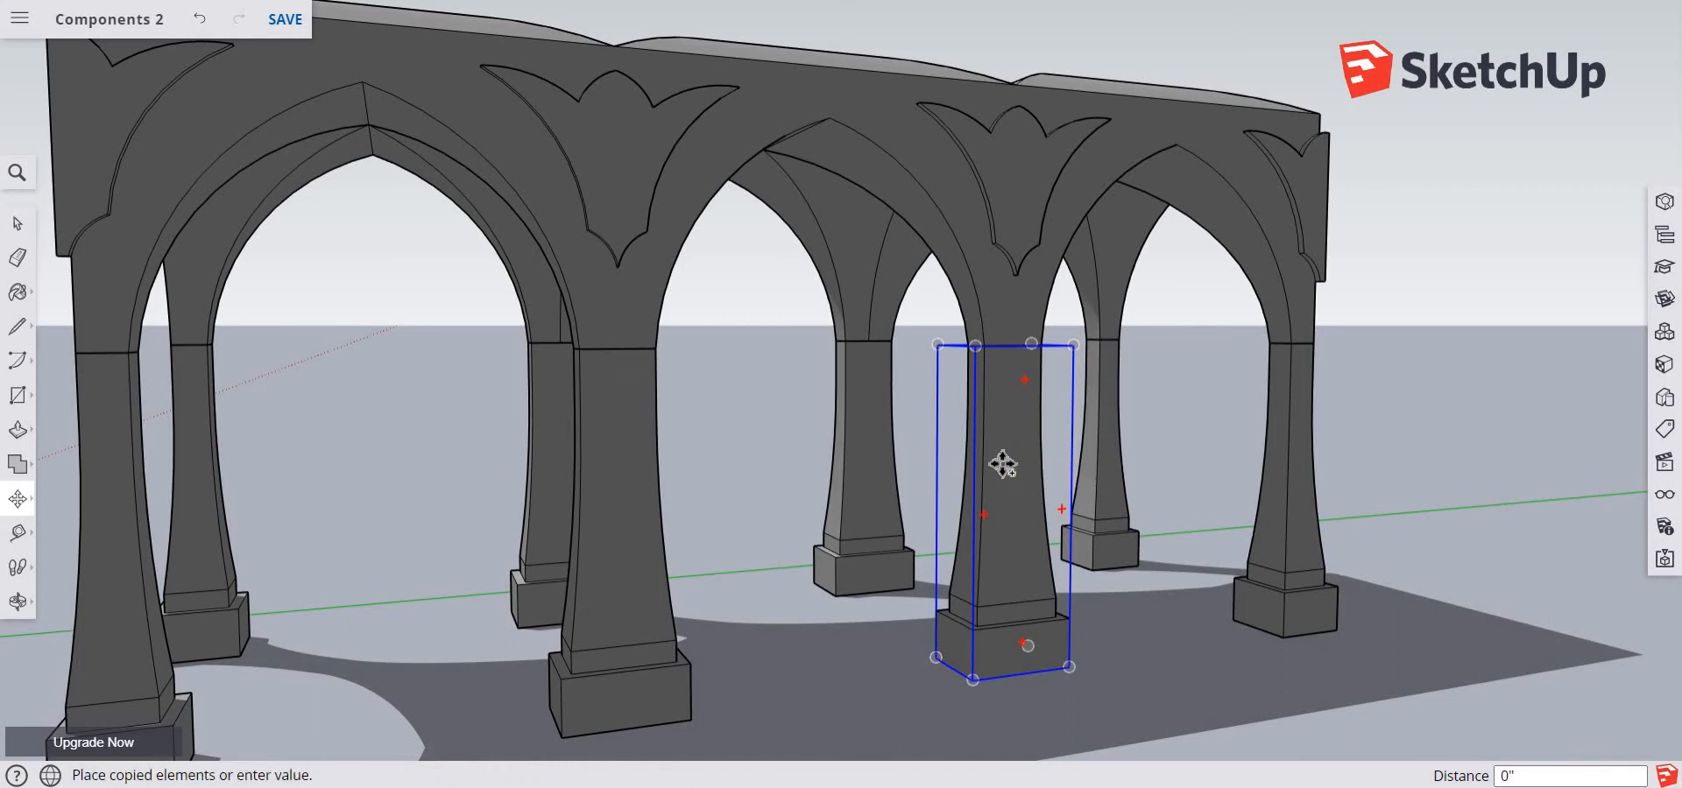
key(Escape)
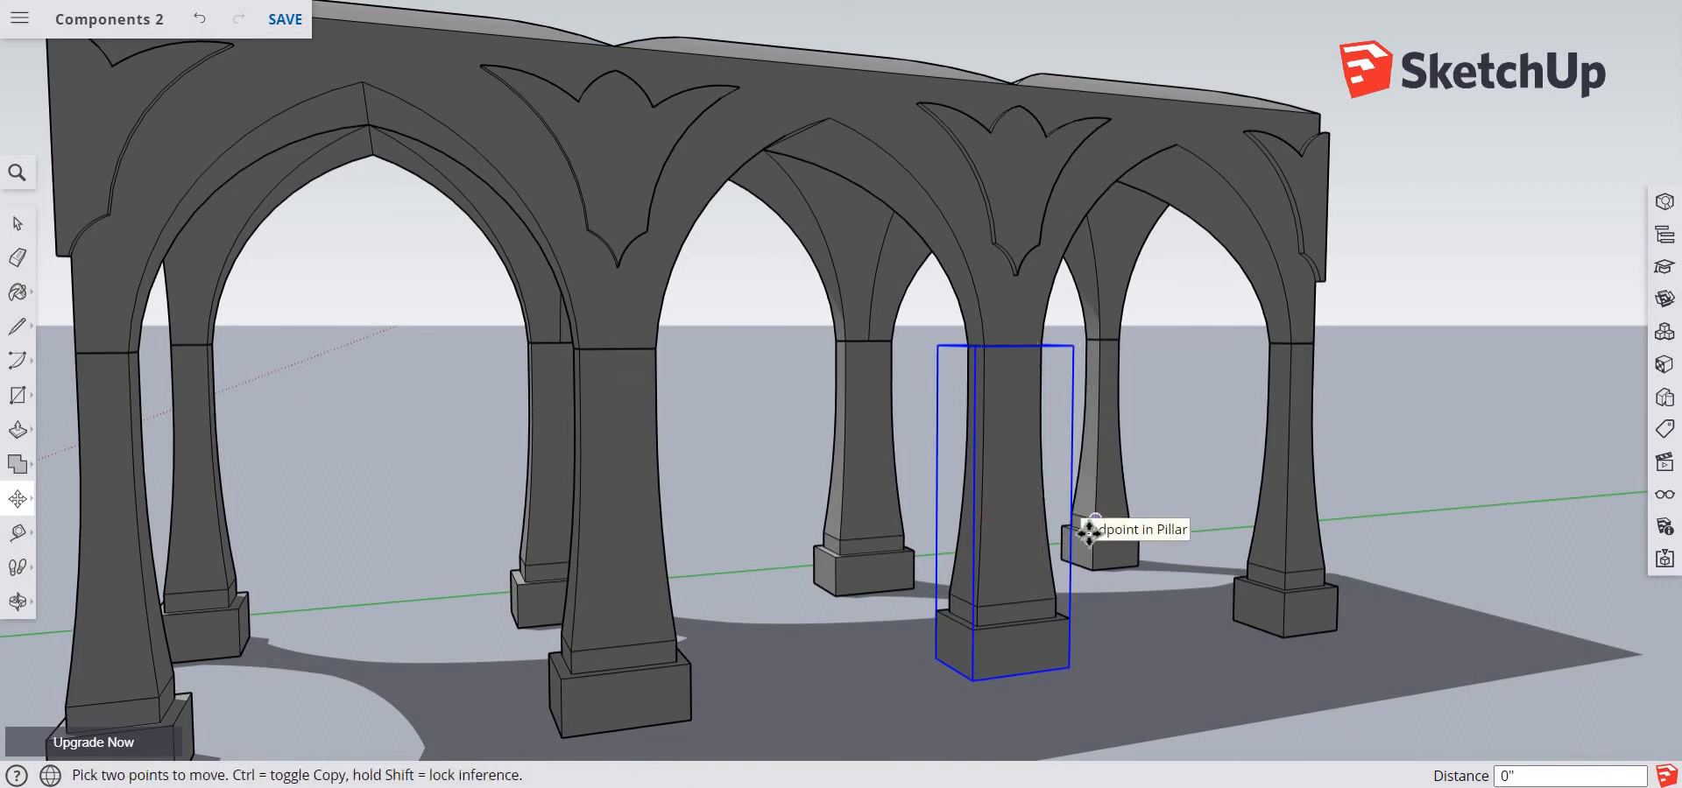
click(991, 492)
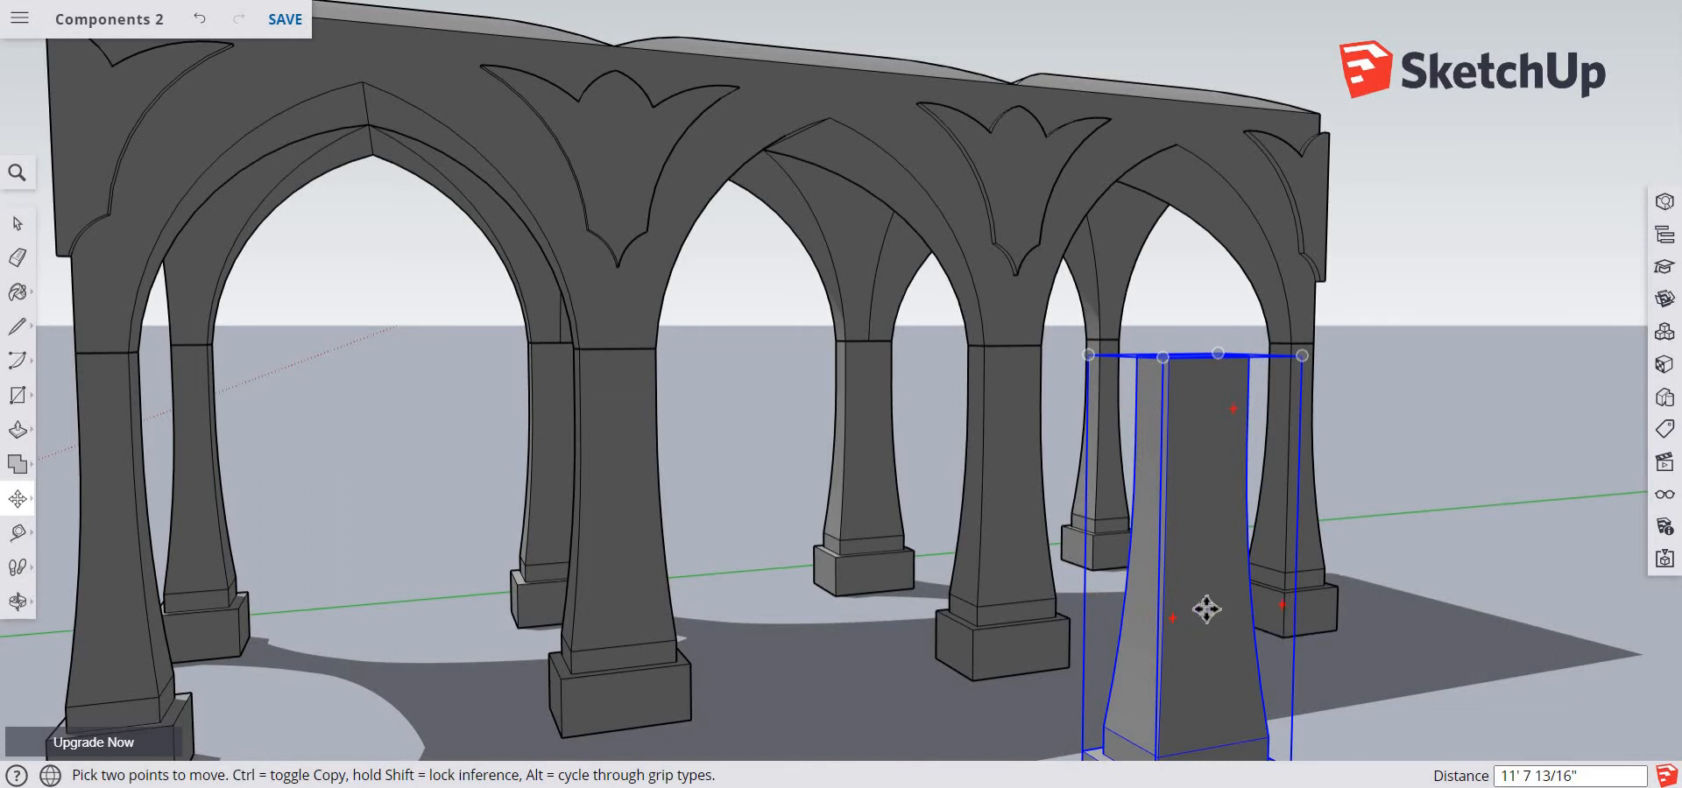
right_click(1186, 473)
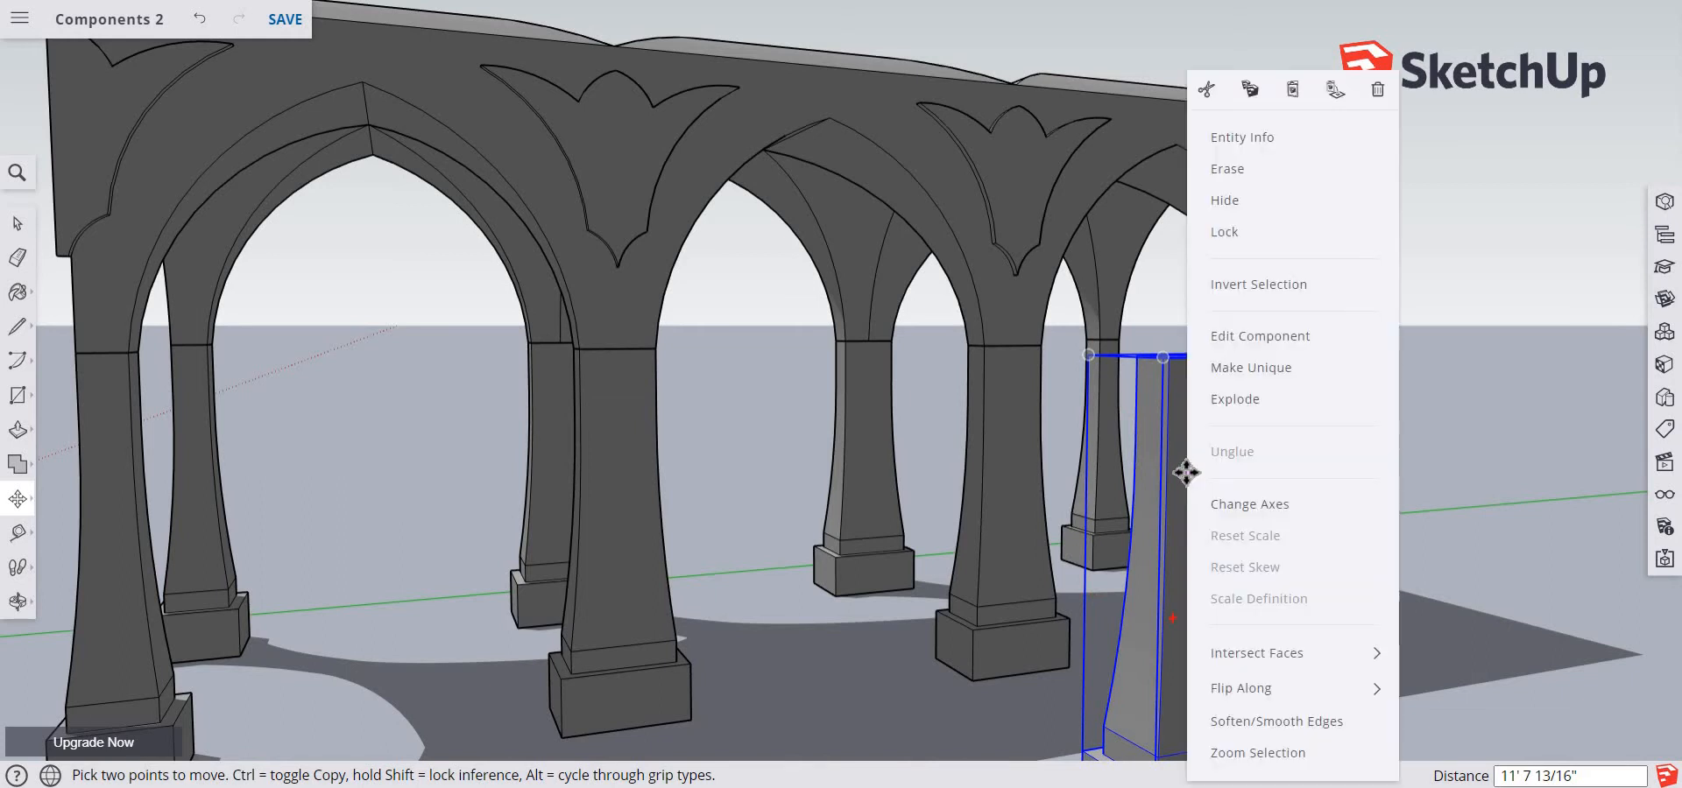
click(1241, 368)
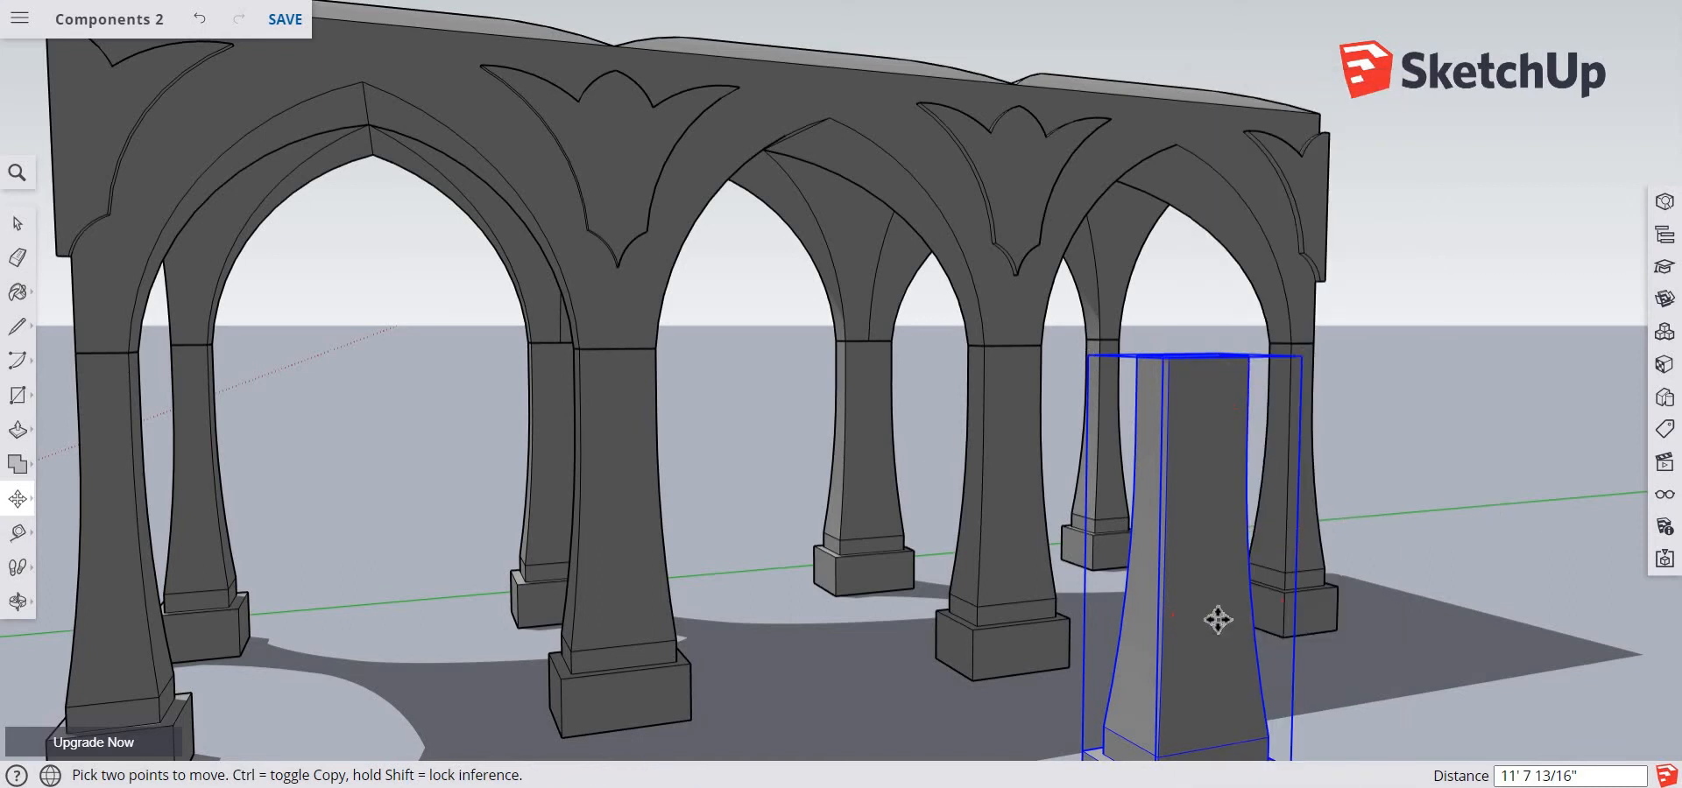
Edit the copied pillar, Push/Pull its top face down about 1' 9 1/16", and close the component
key(space)
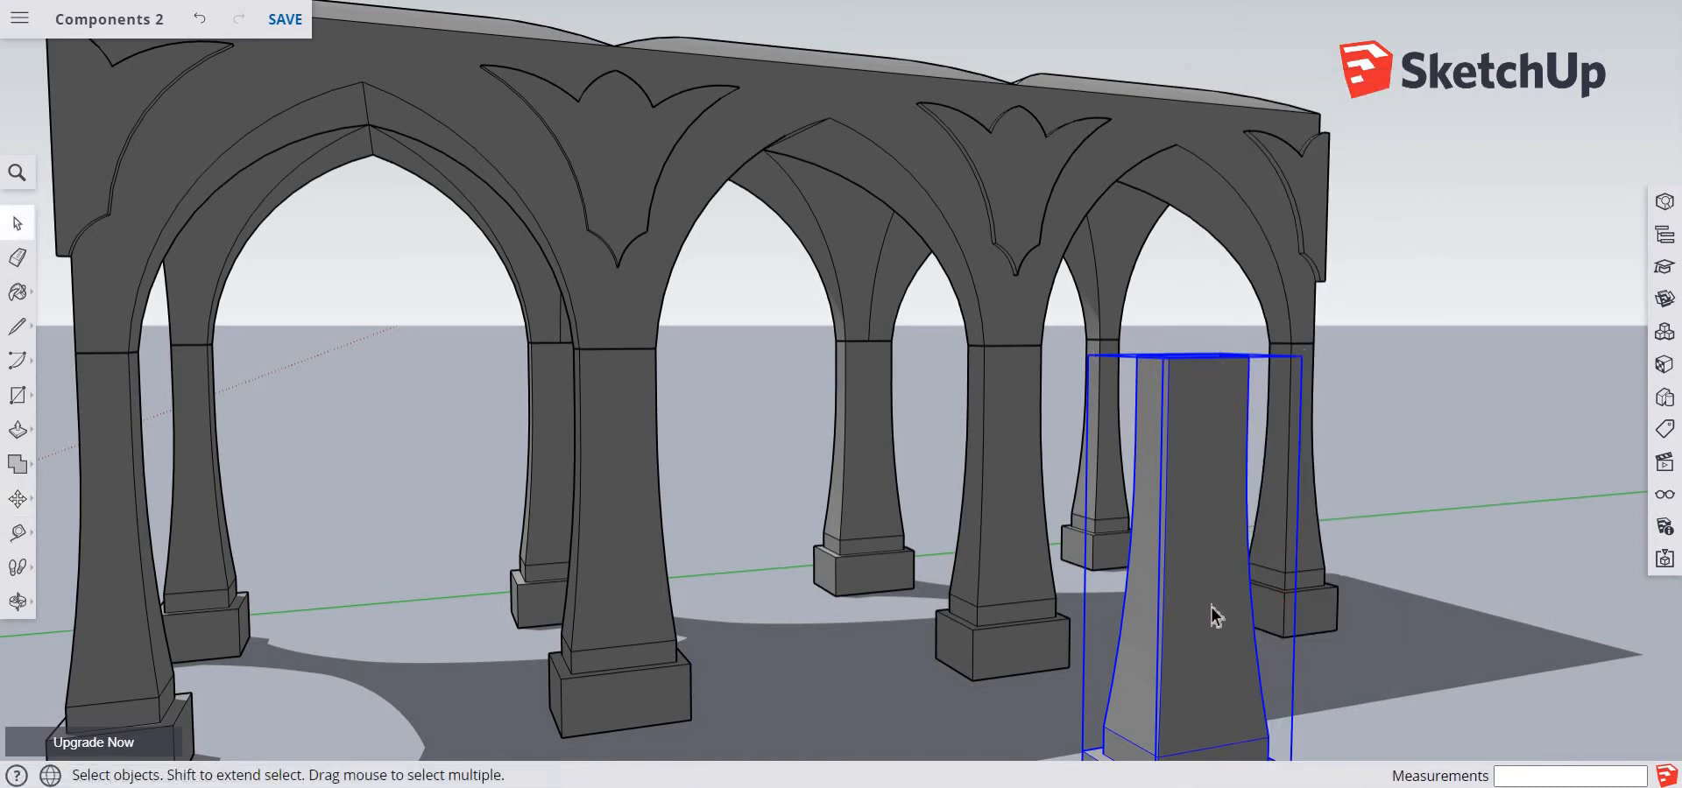
double_click(1208, 613)
middle_drag(1435, 526, 1384, 662)
key(p)
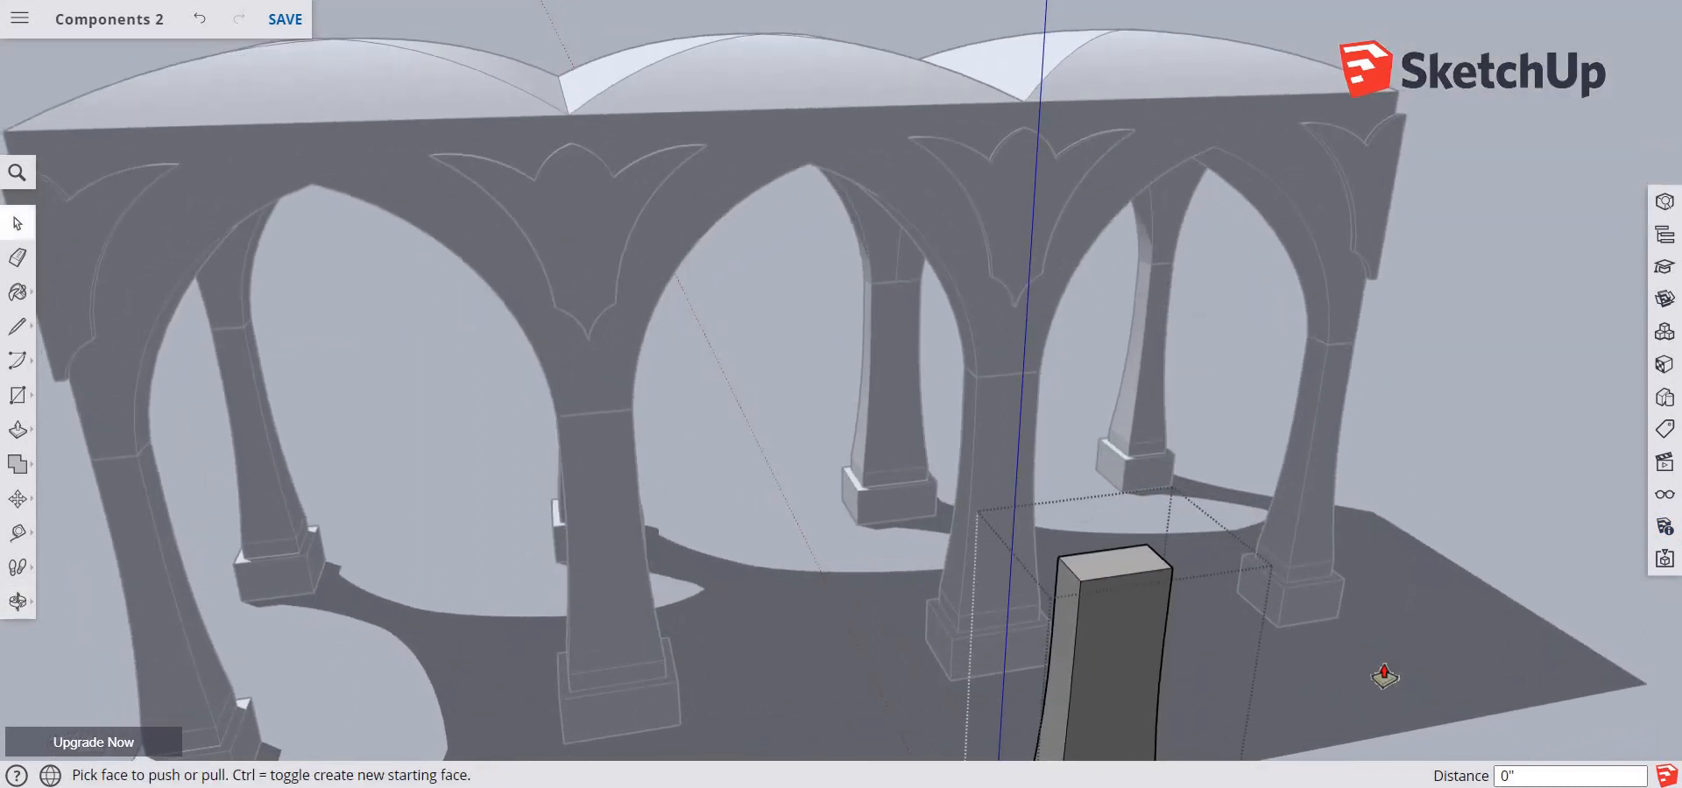
click(1109, 566)
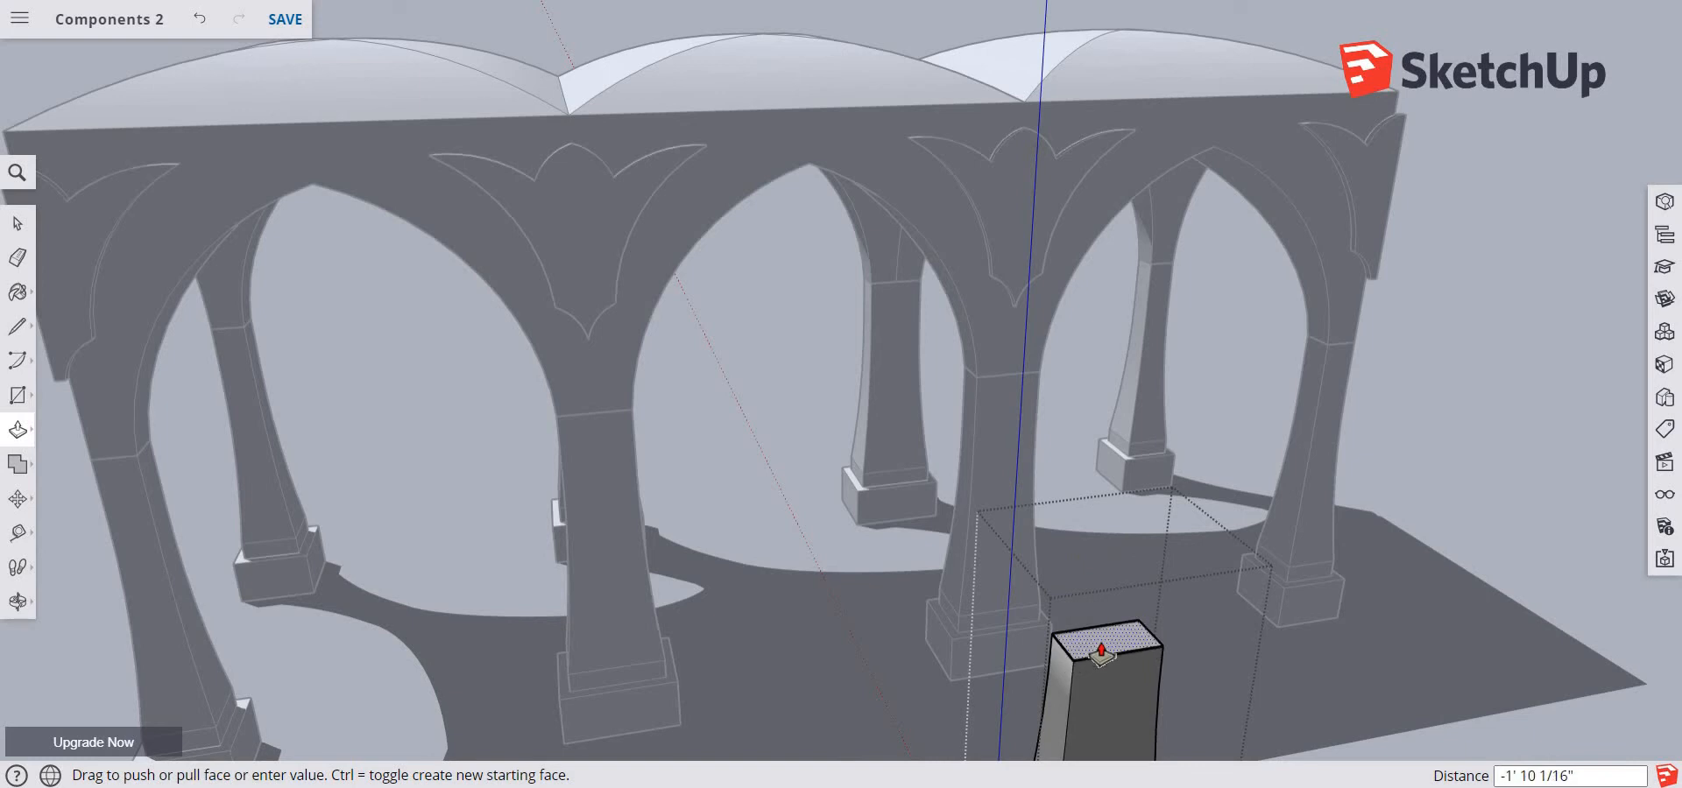
click(1101, 652)
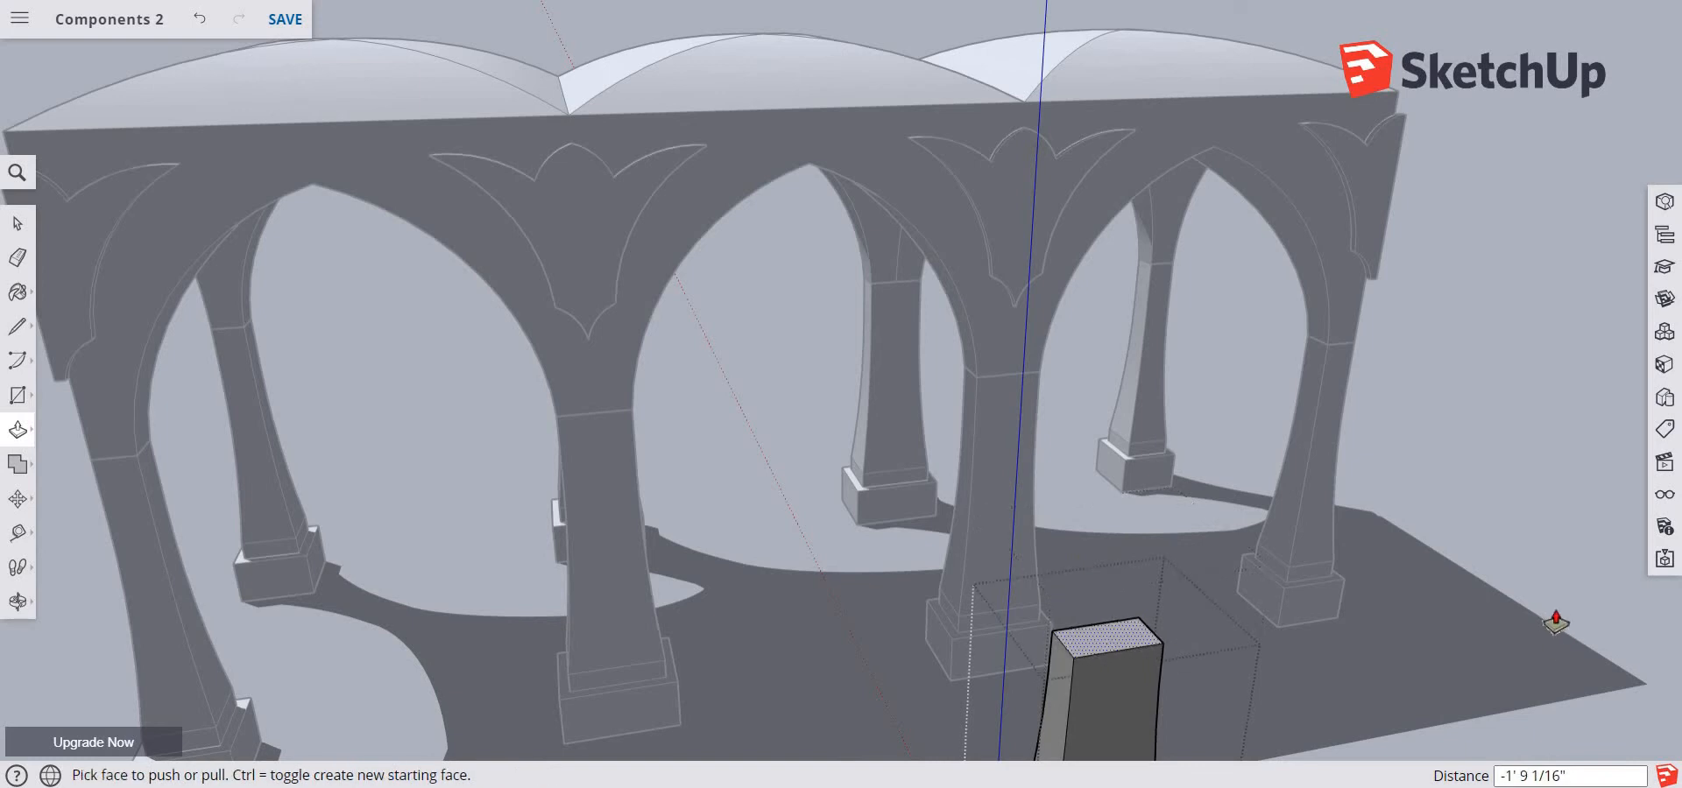
key(space)
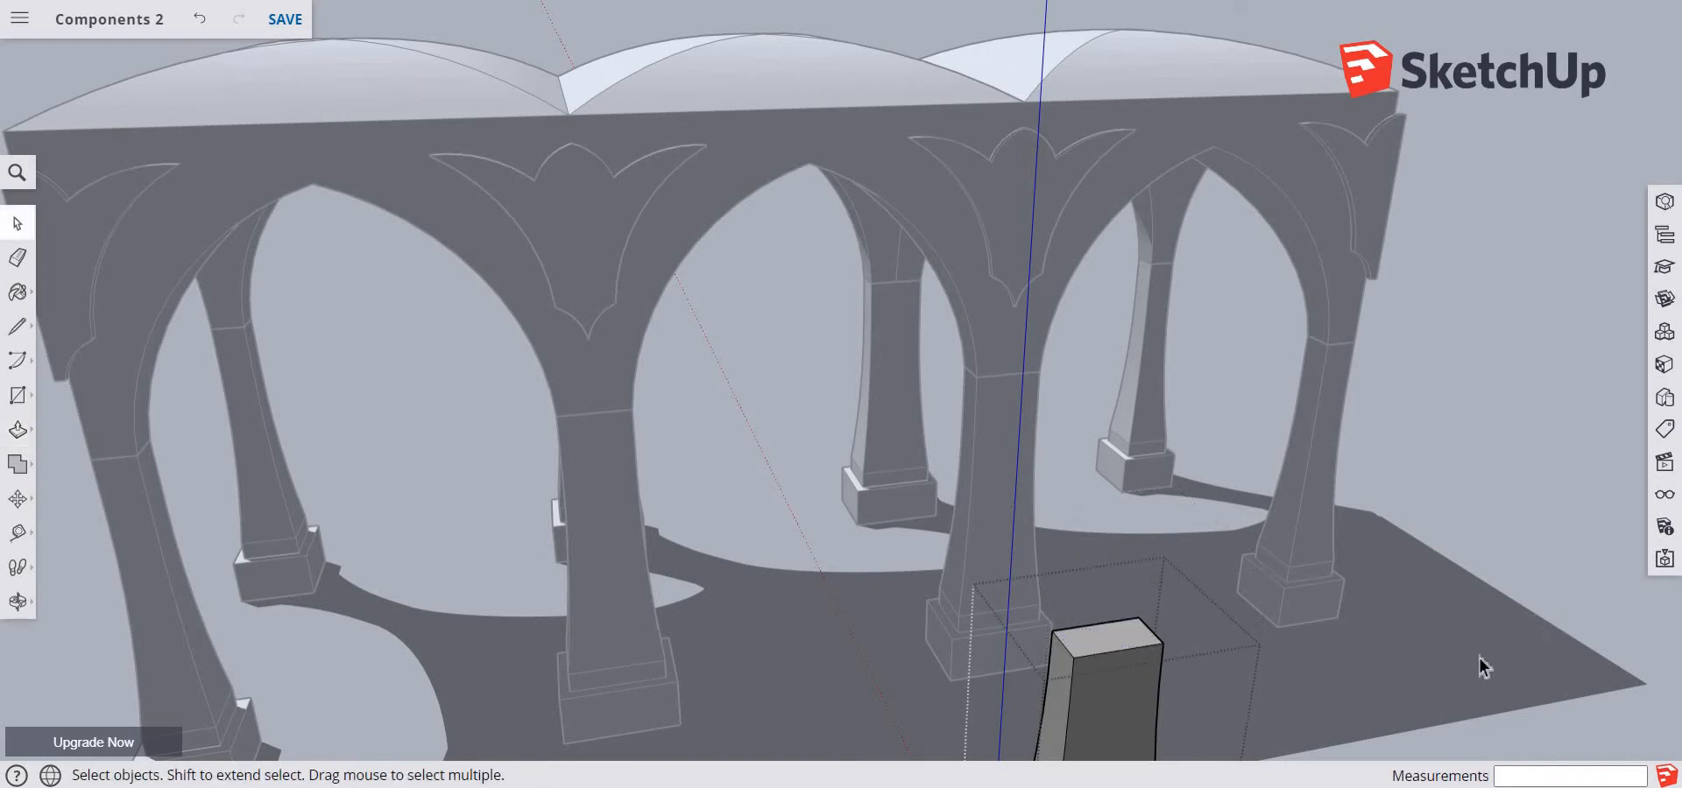
scroll(1475, 653, down, 1)
middle_click(1469, 650)
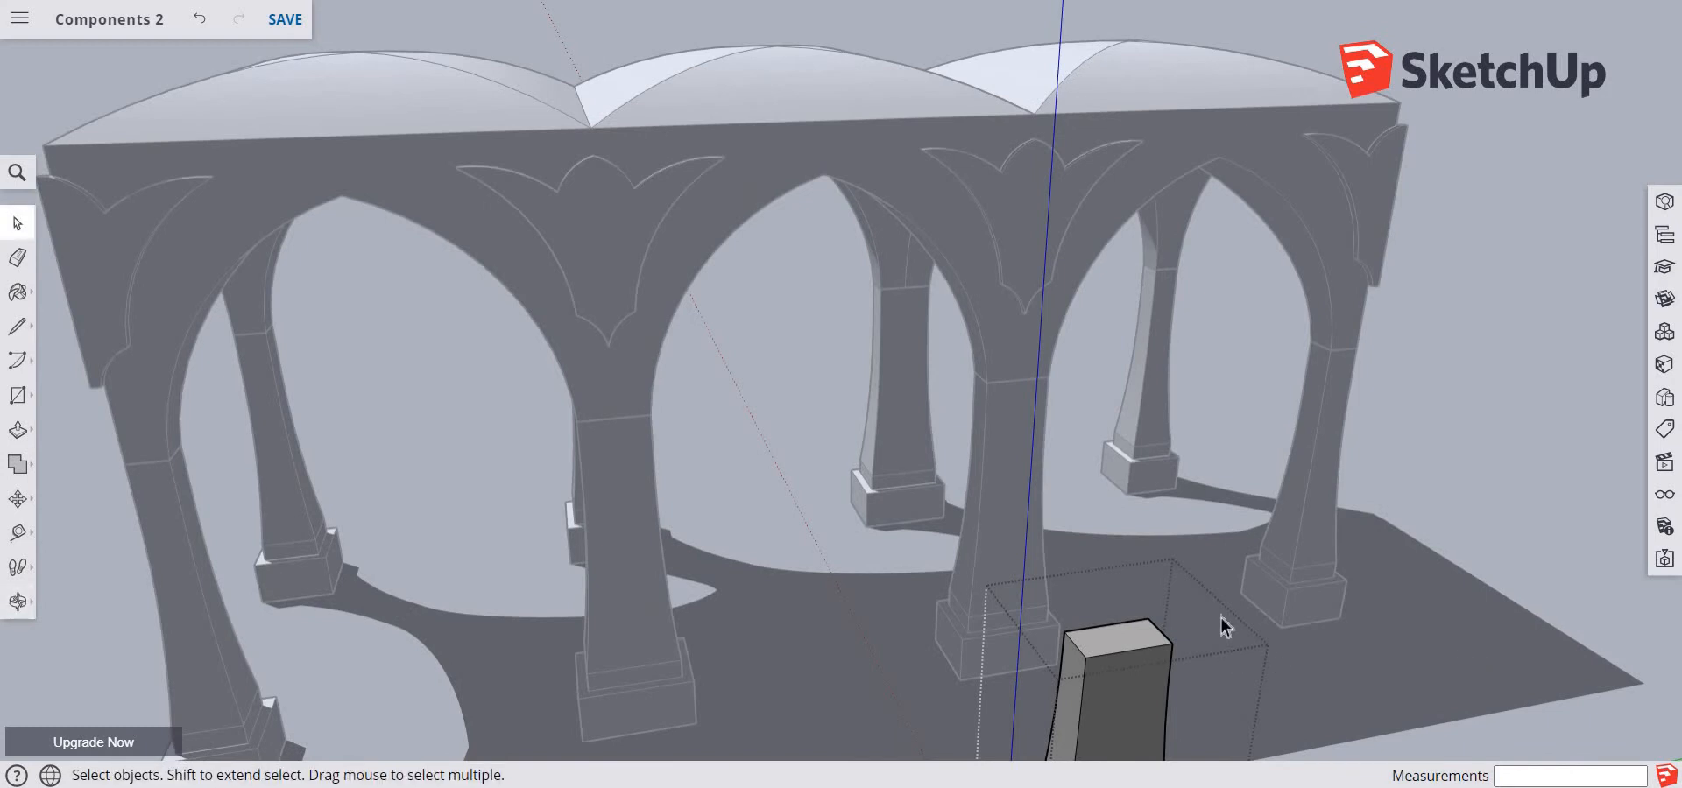
scroll(1221, 620, down, 3)
middle_drag(1314, 670, 1286, 461)
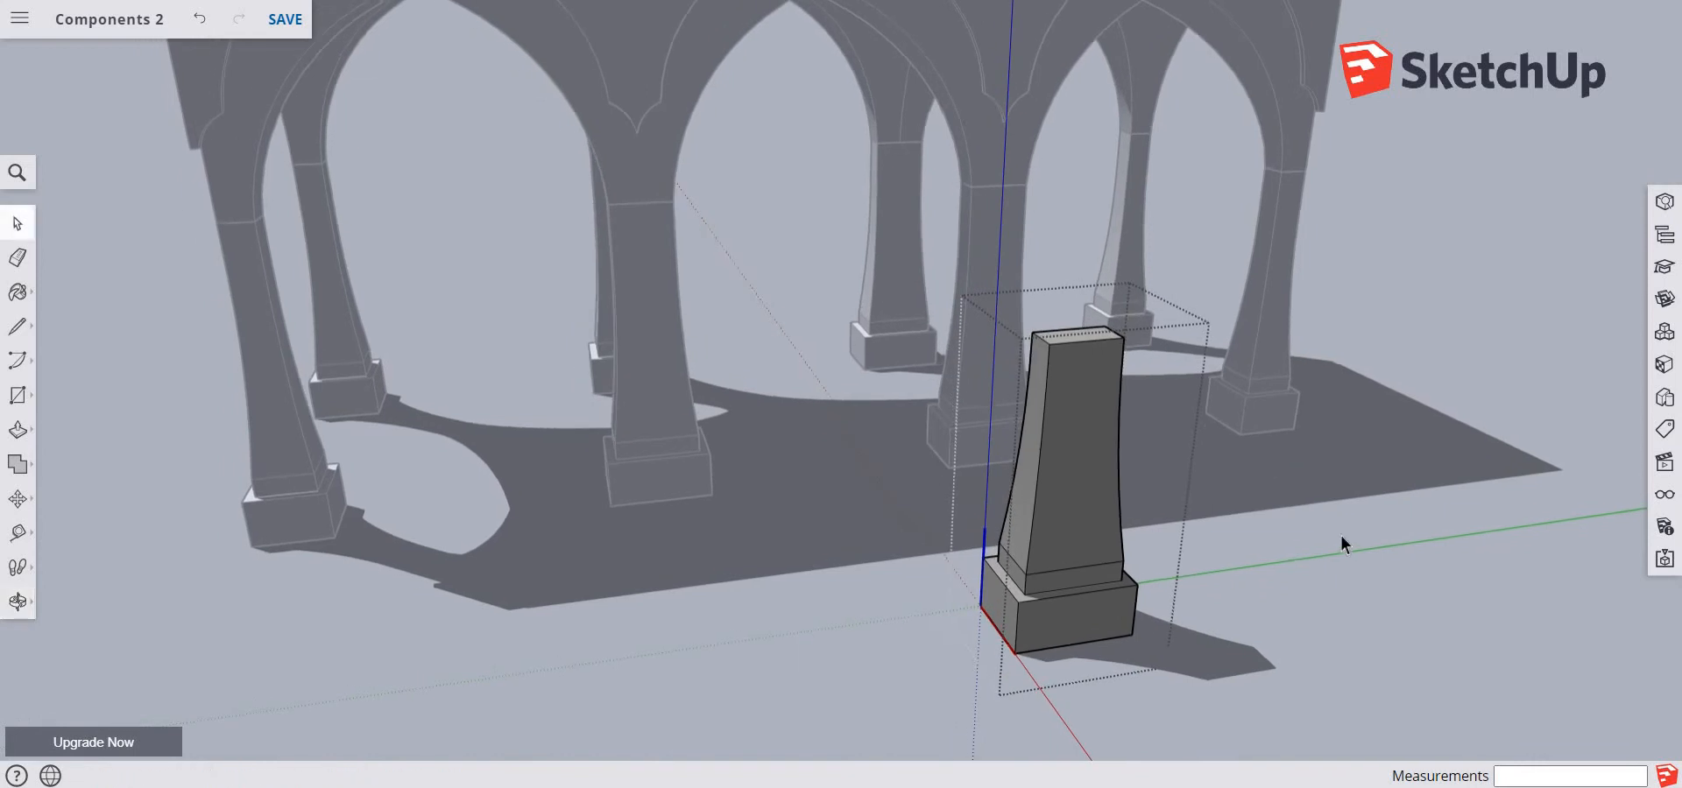
scroll(1395, 555, down, 1)
scroll(1390, 553, up, 1)
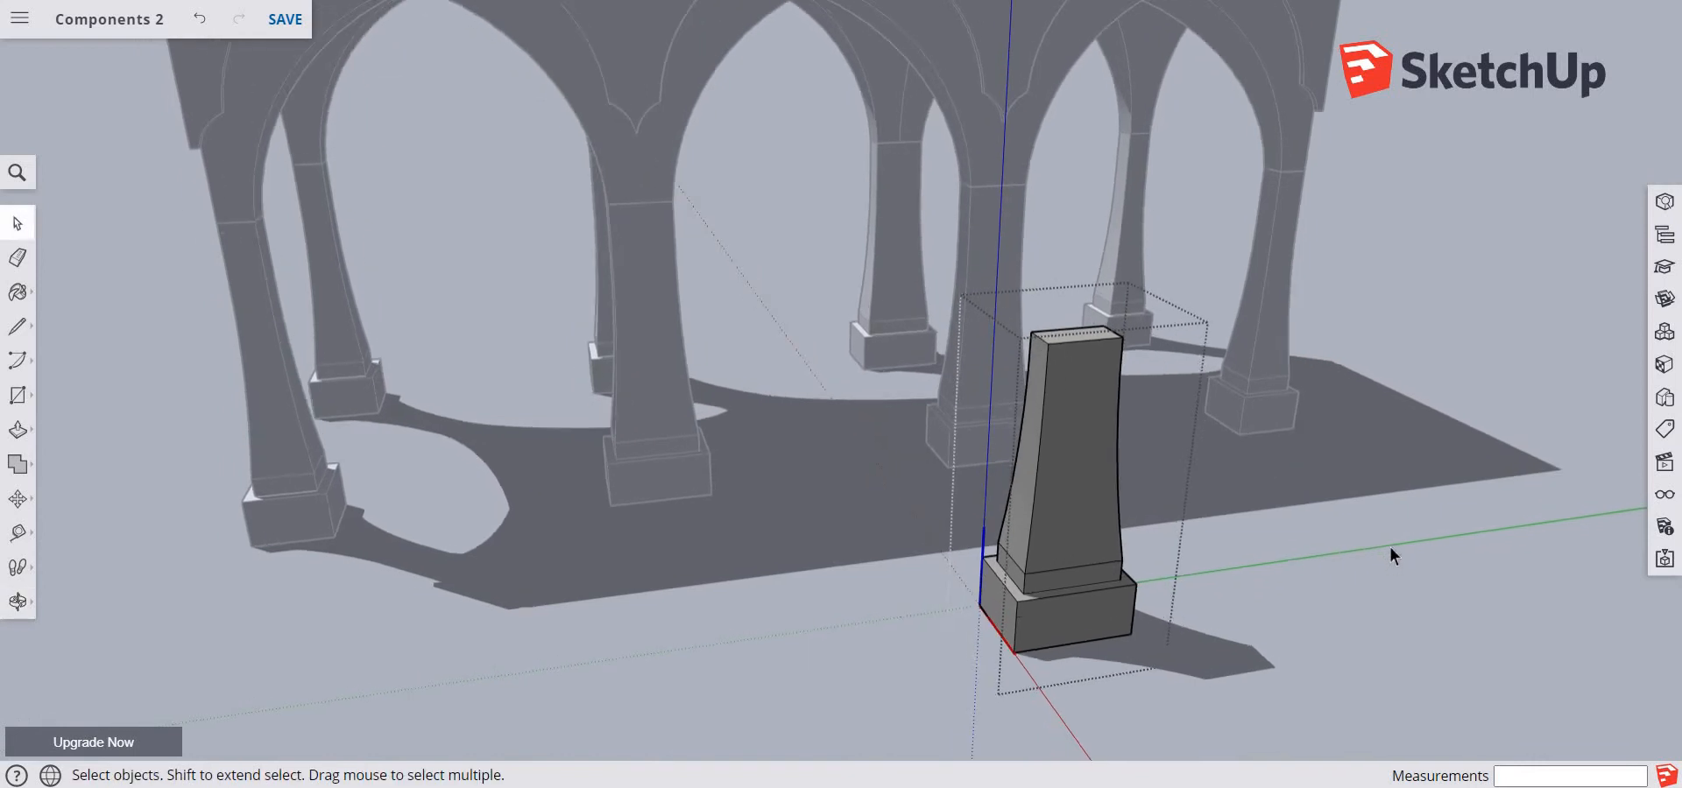
middle_drag(1389, 545, 1359, 528)
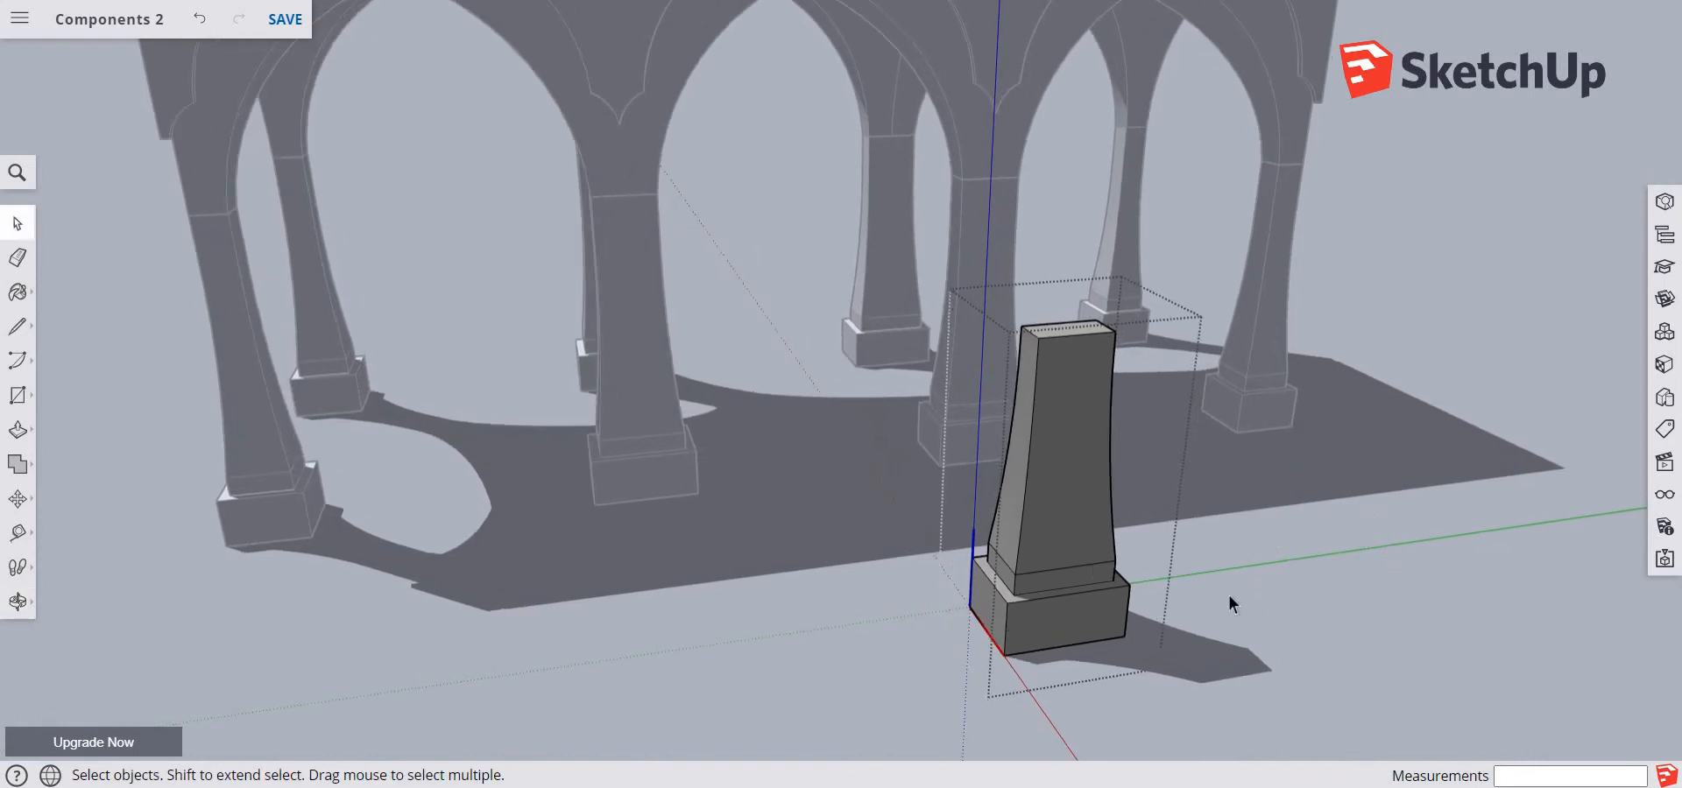
click(1374, 595)
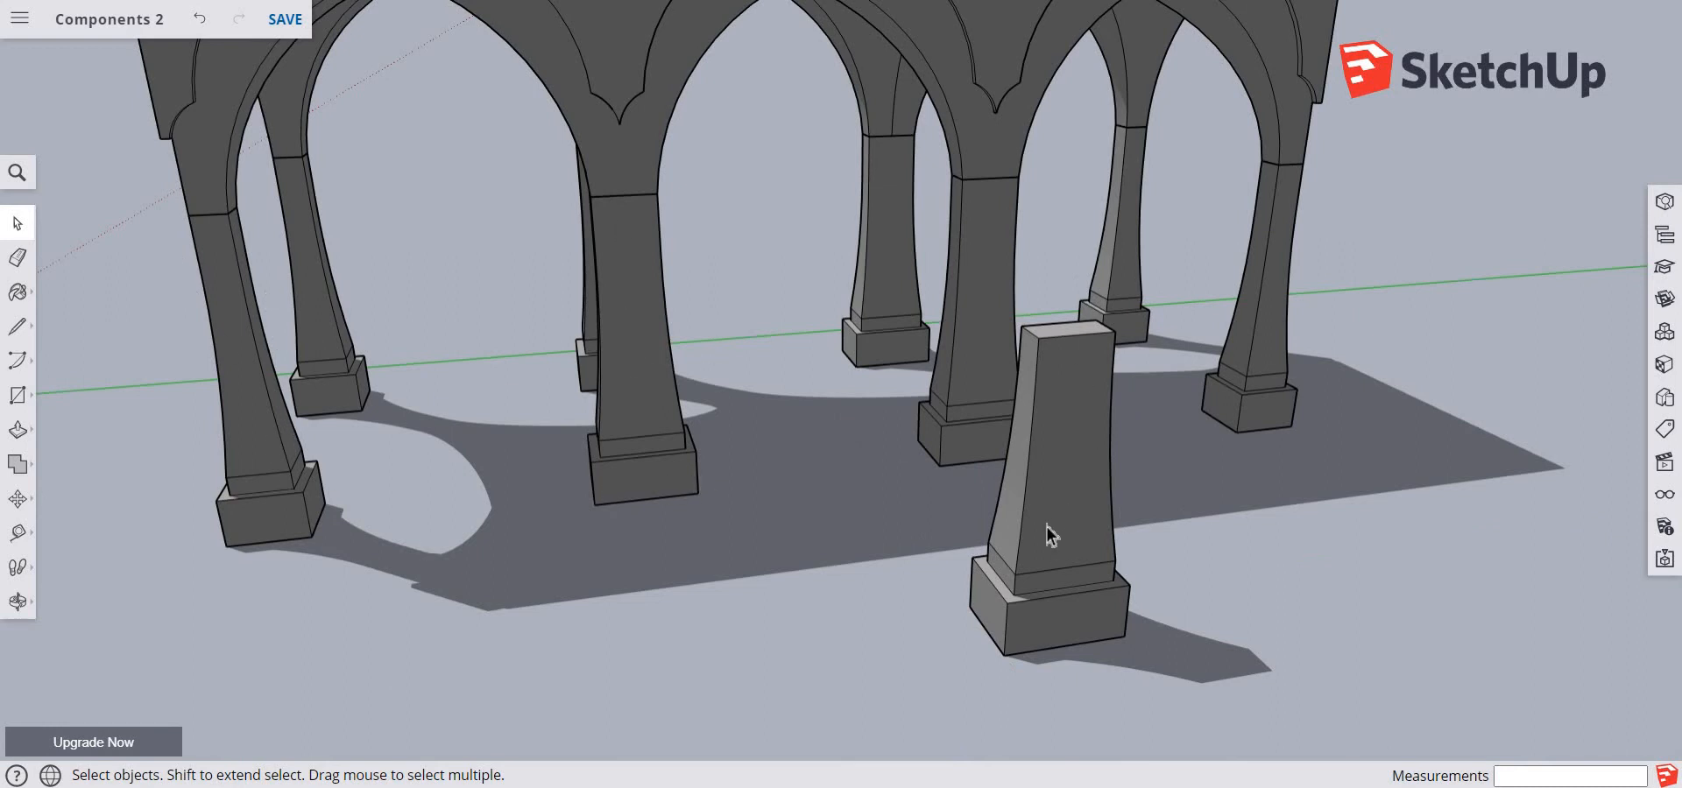
List the model's own components, load their previews, and rename the Pillar definition as "Pillar - Thin"
click(1662, 338)
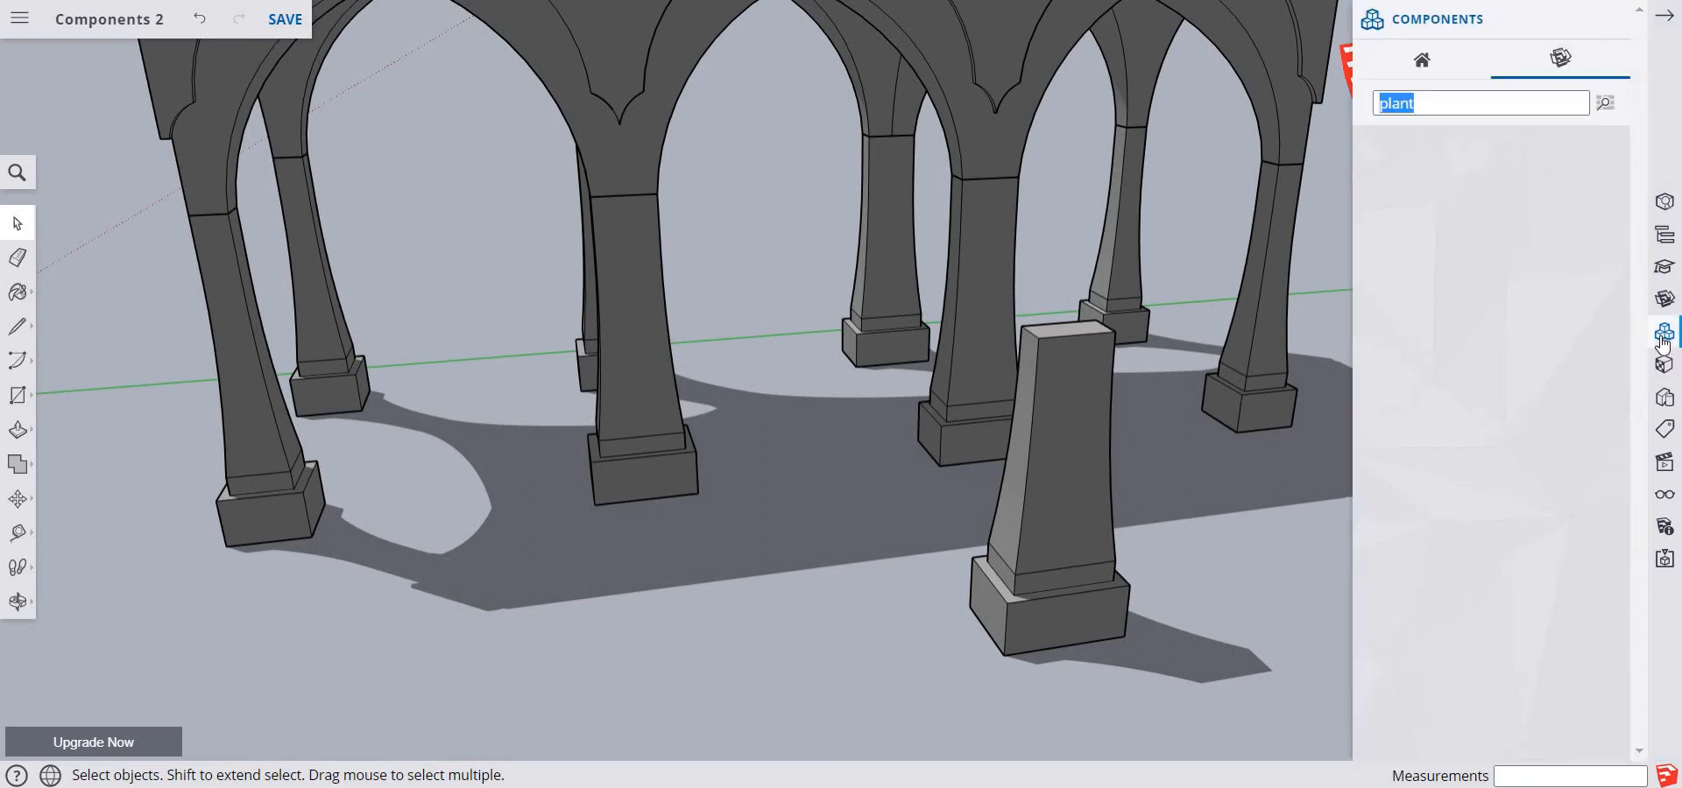
click(1421, 63)
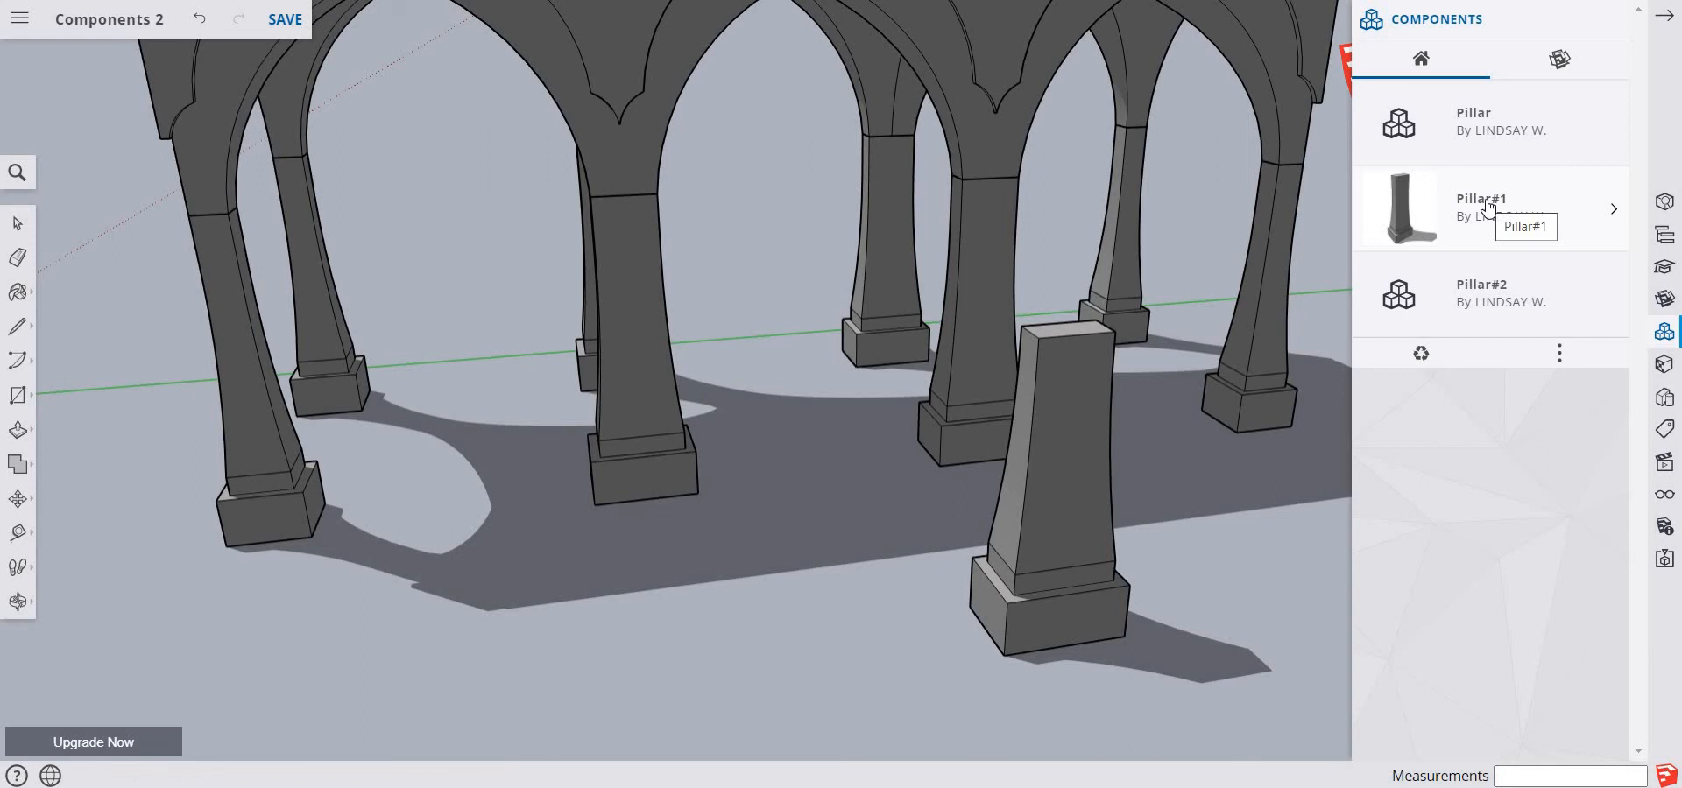
click(1464, 134)
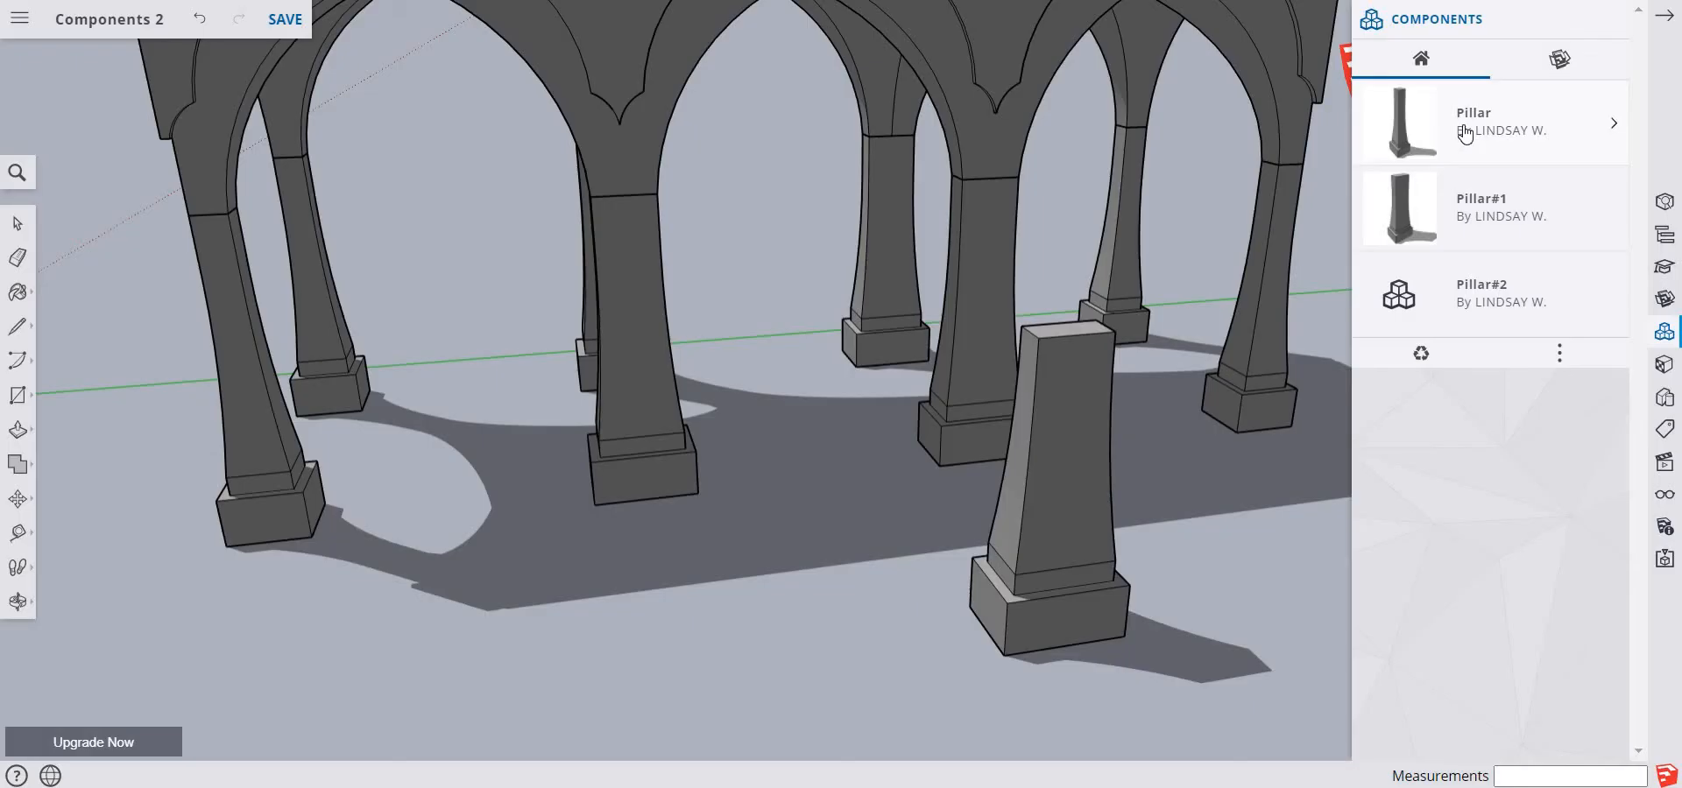
click(1491, 307)
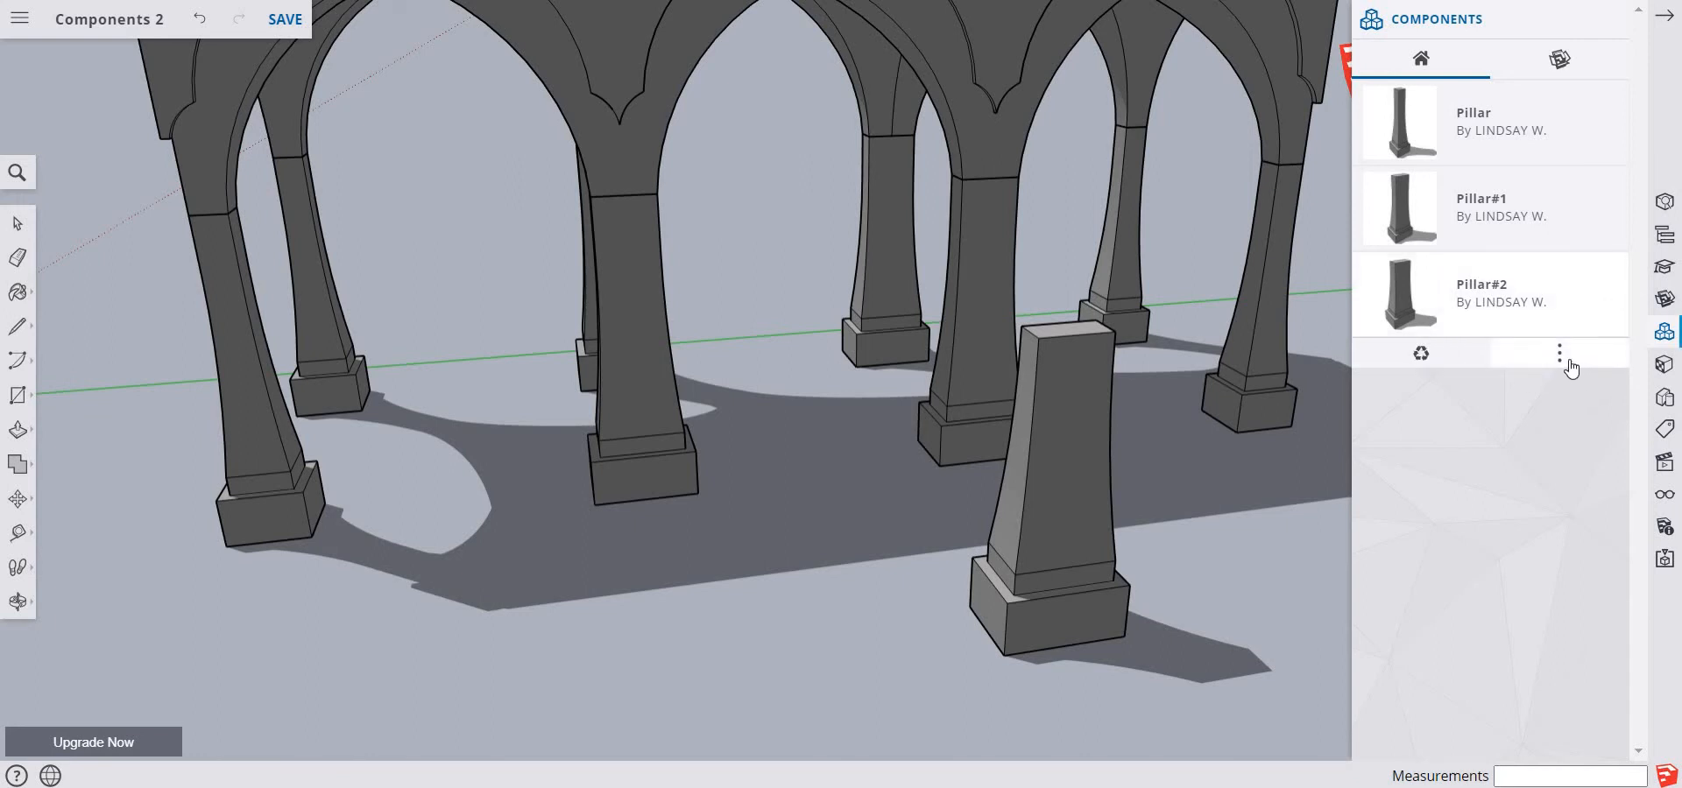
click(1613, 128)
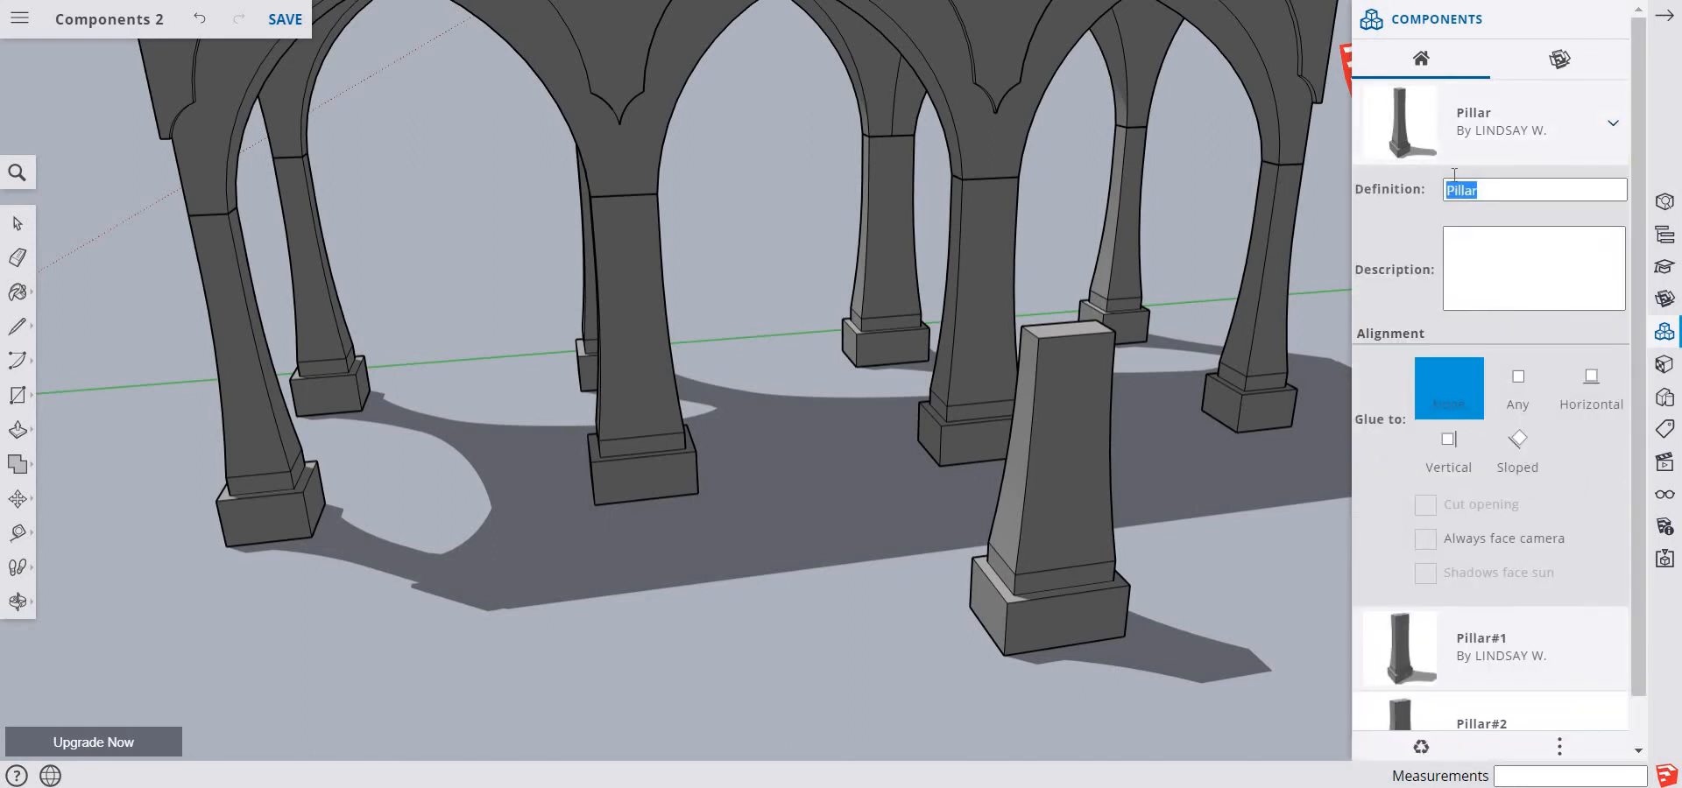
click(1505, 186)
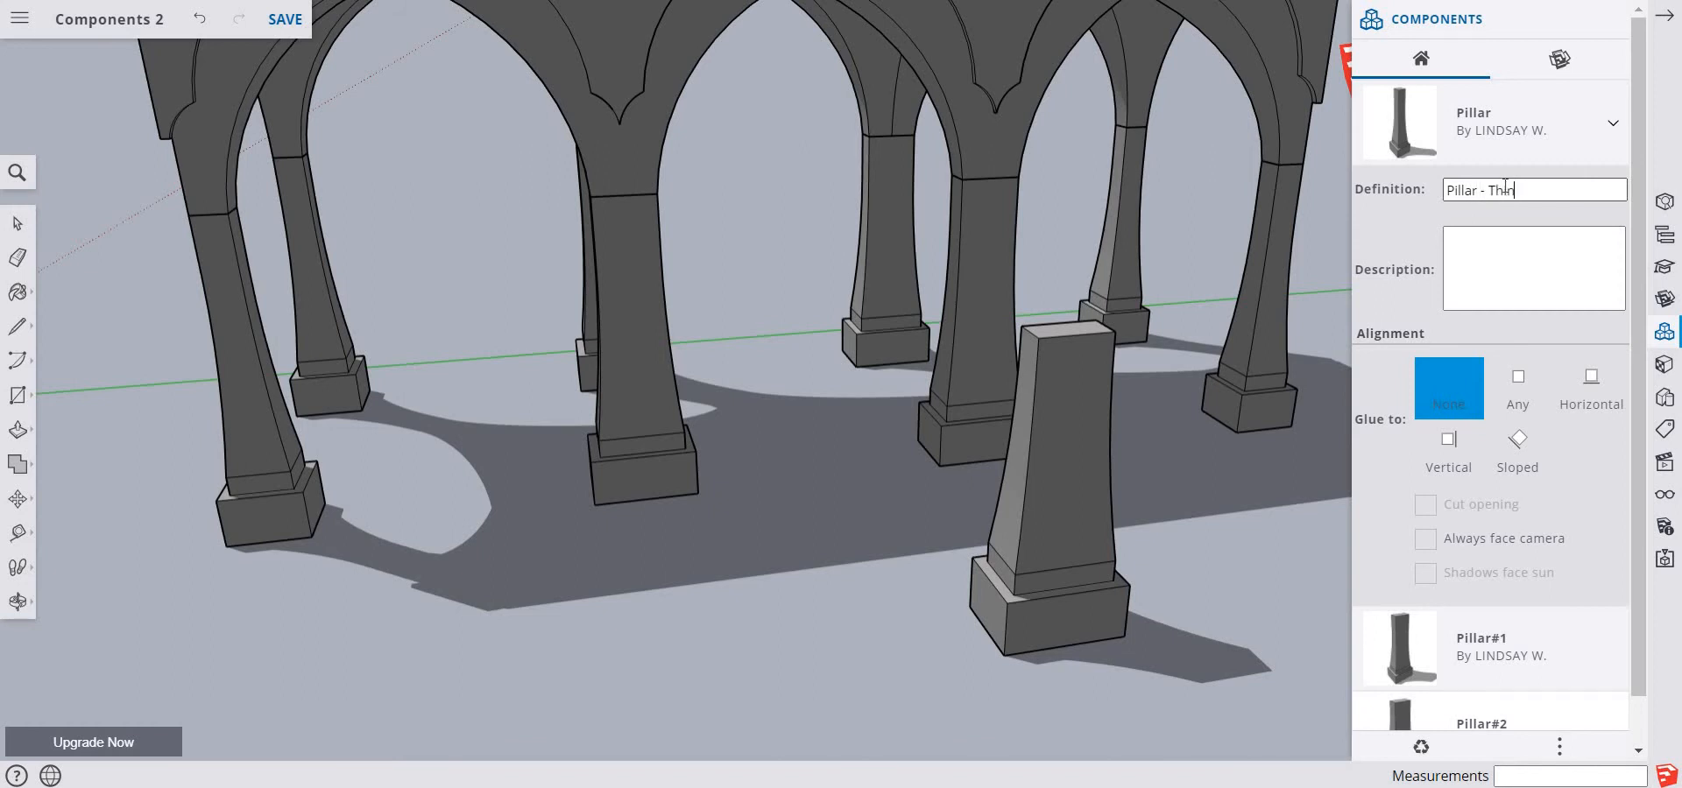
click(1538, 314)
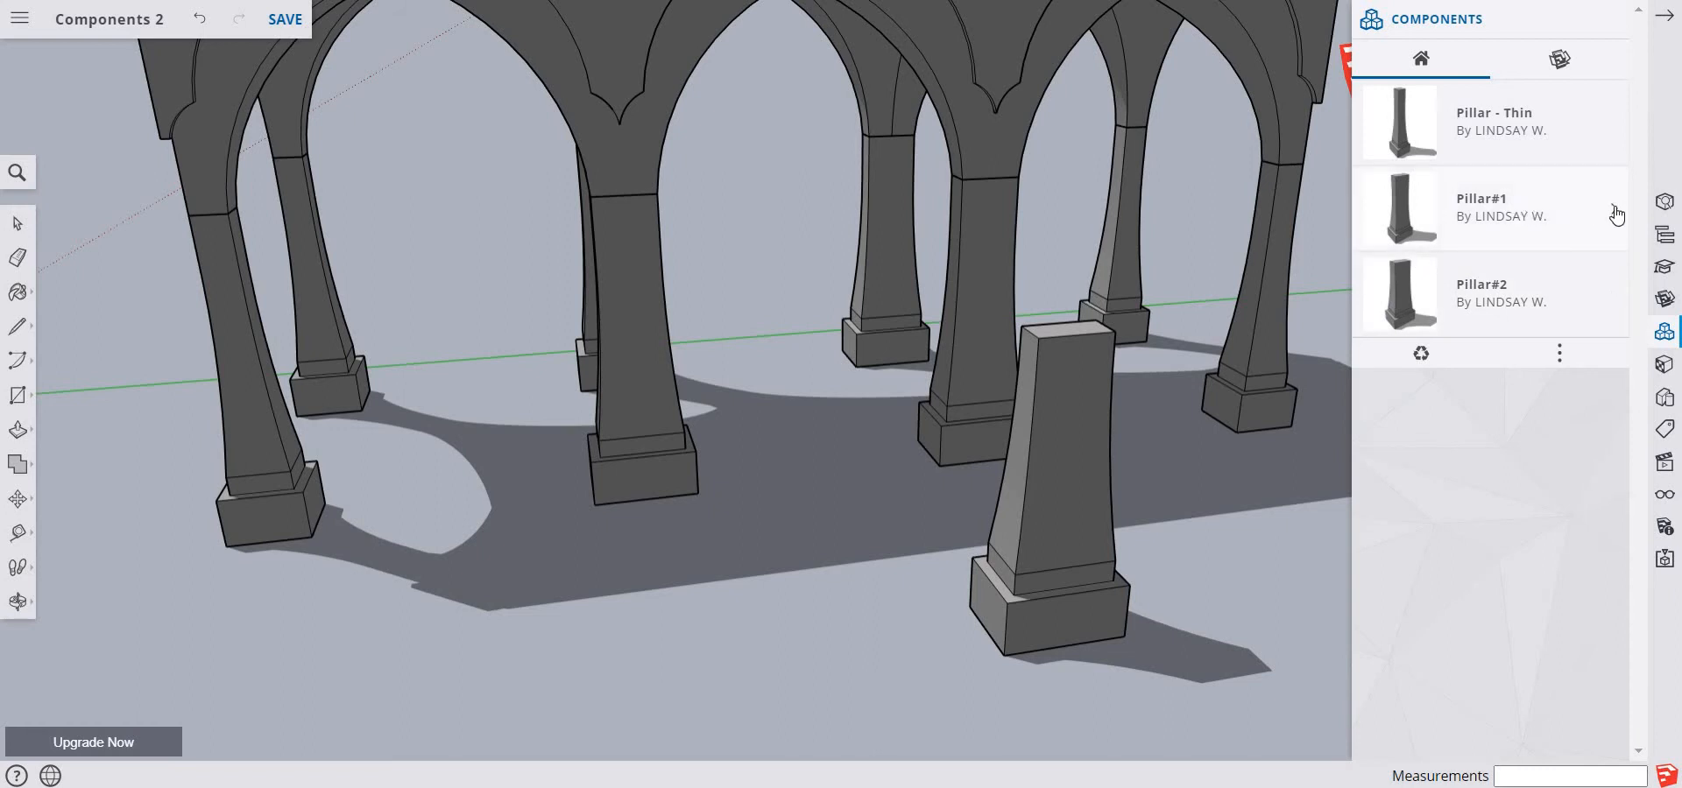
Rename the Pillar#1 definition as "Pillar- Thick" and the Pillar#2 definition as "Pillar - Thick/Short"
click(1616, 215)
click(1515, 272)
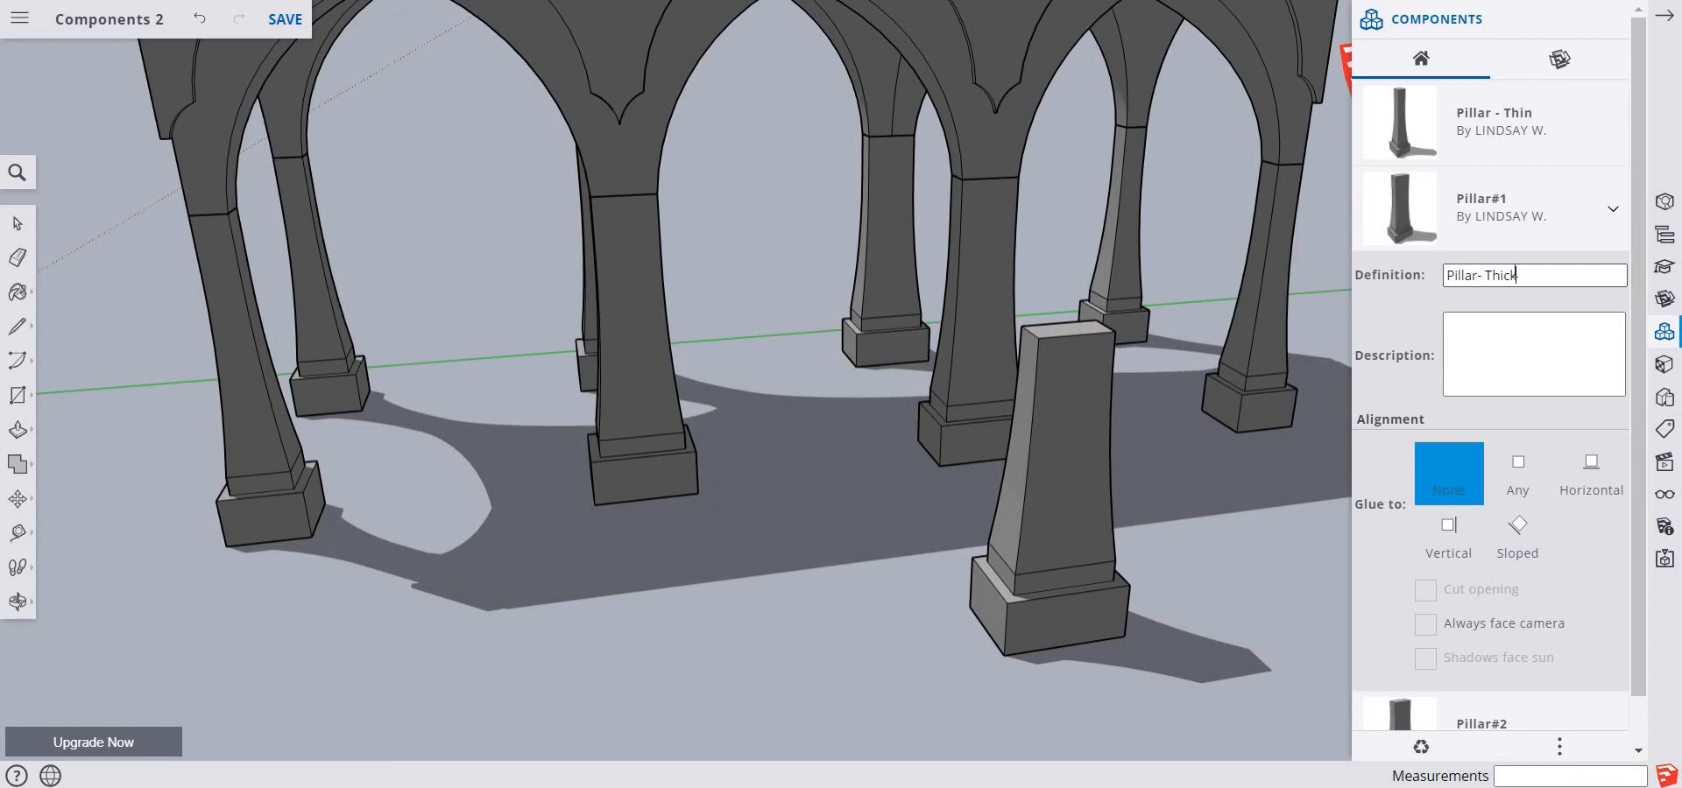
click(1358, 343)
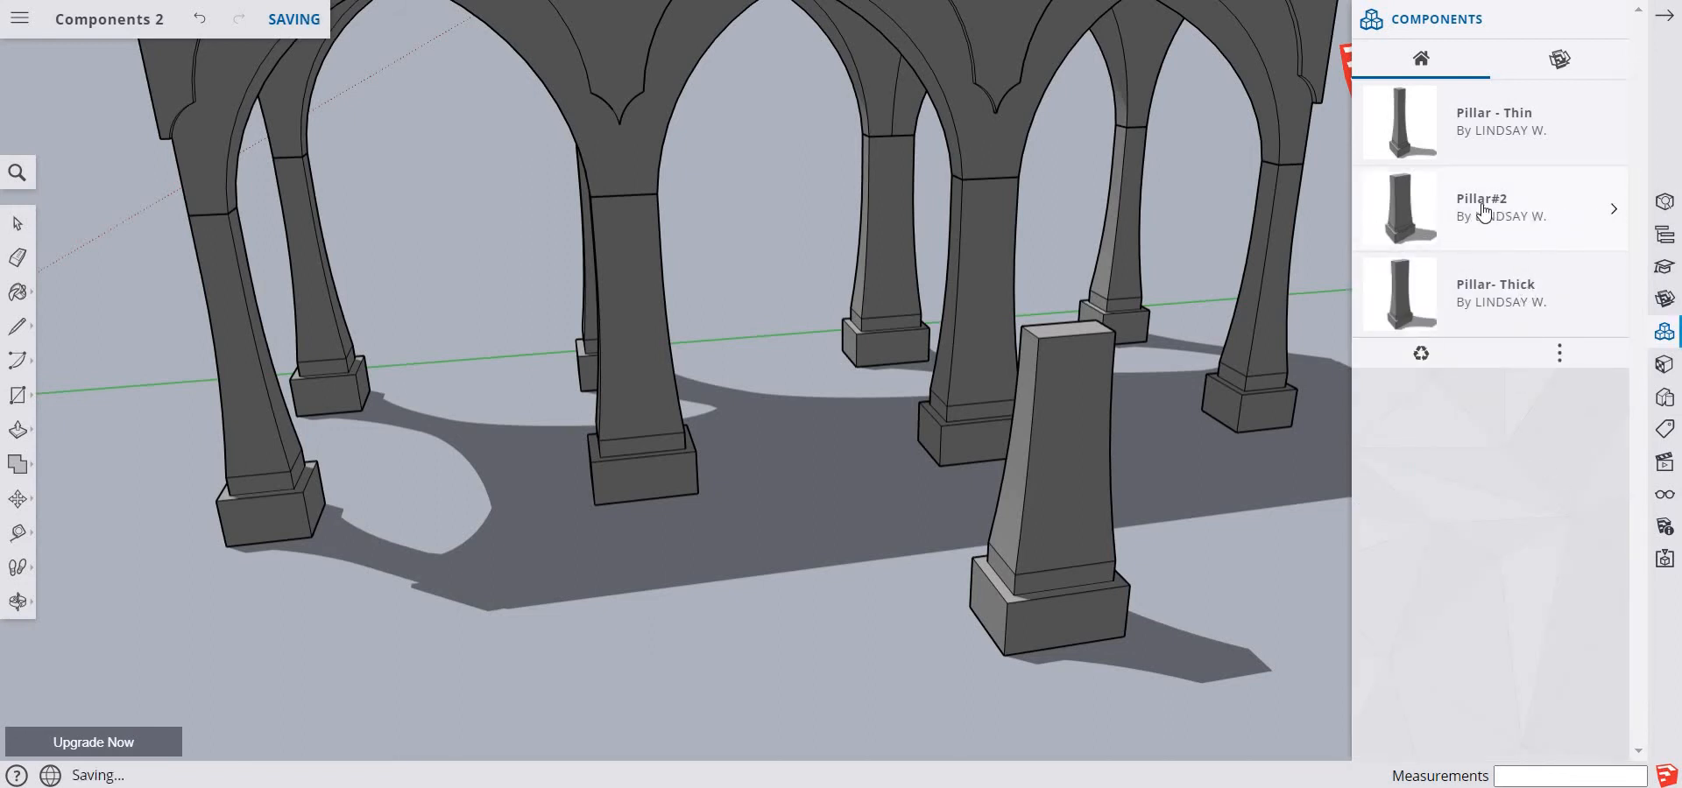
click(1613, 213)
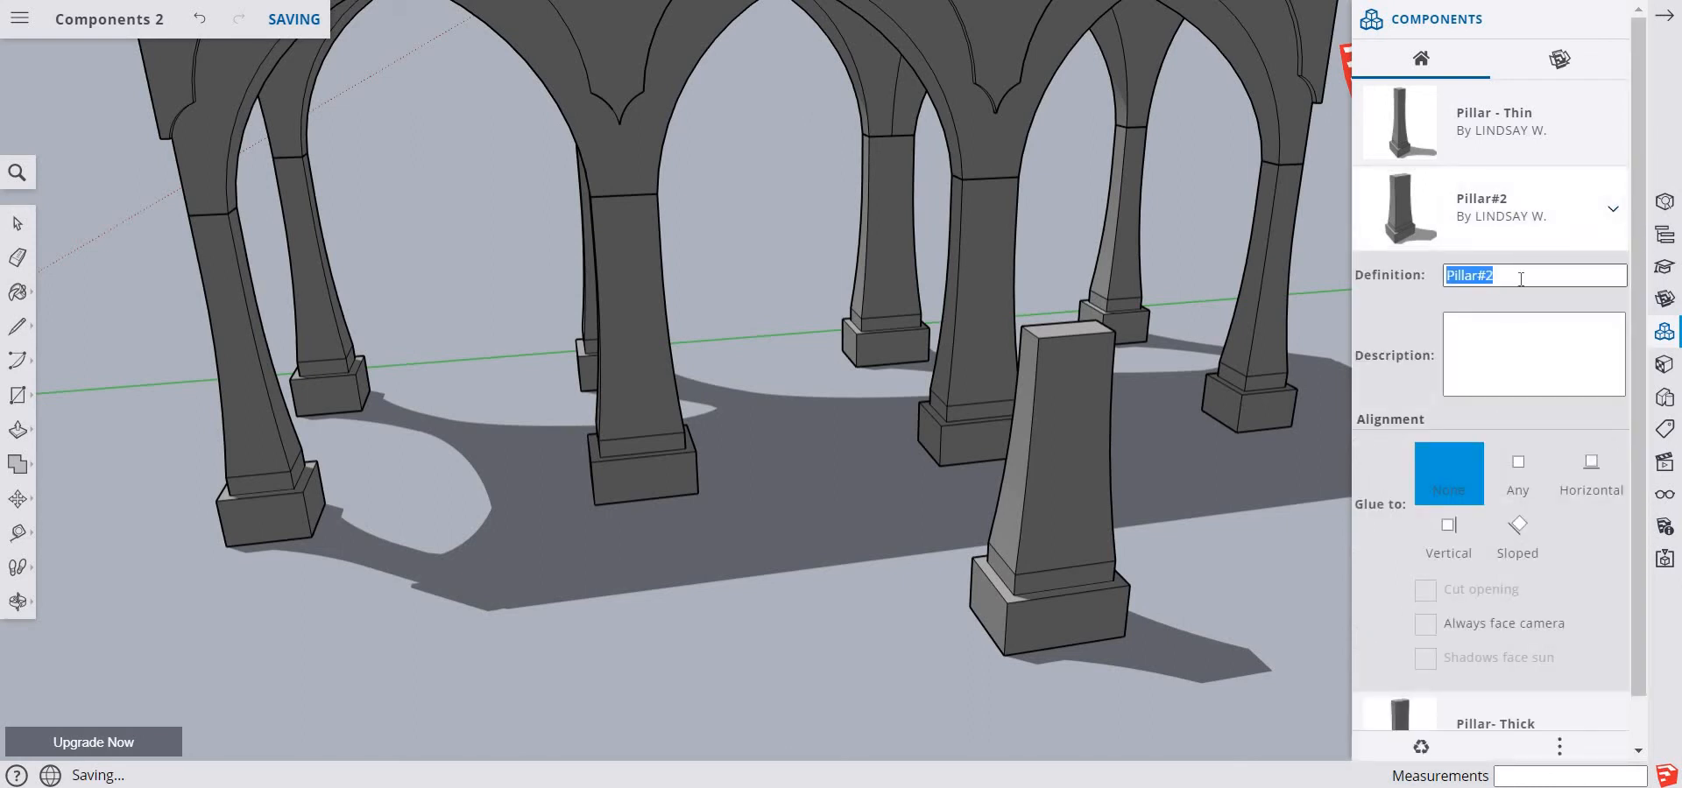
click(1520, 278)
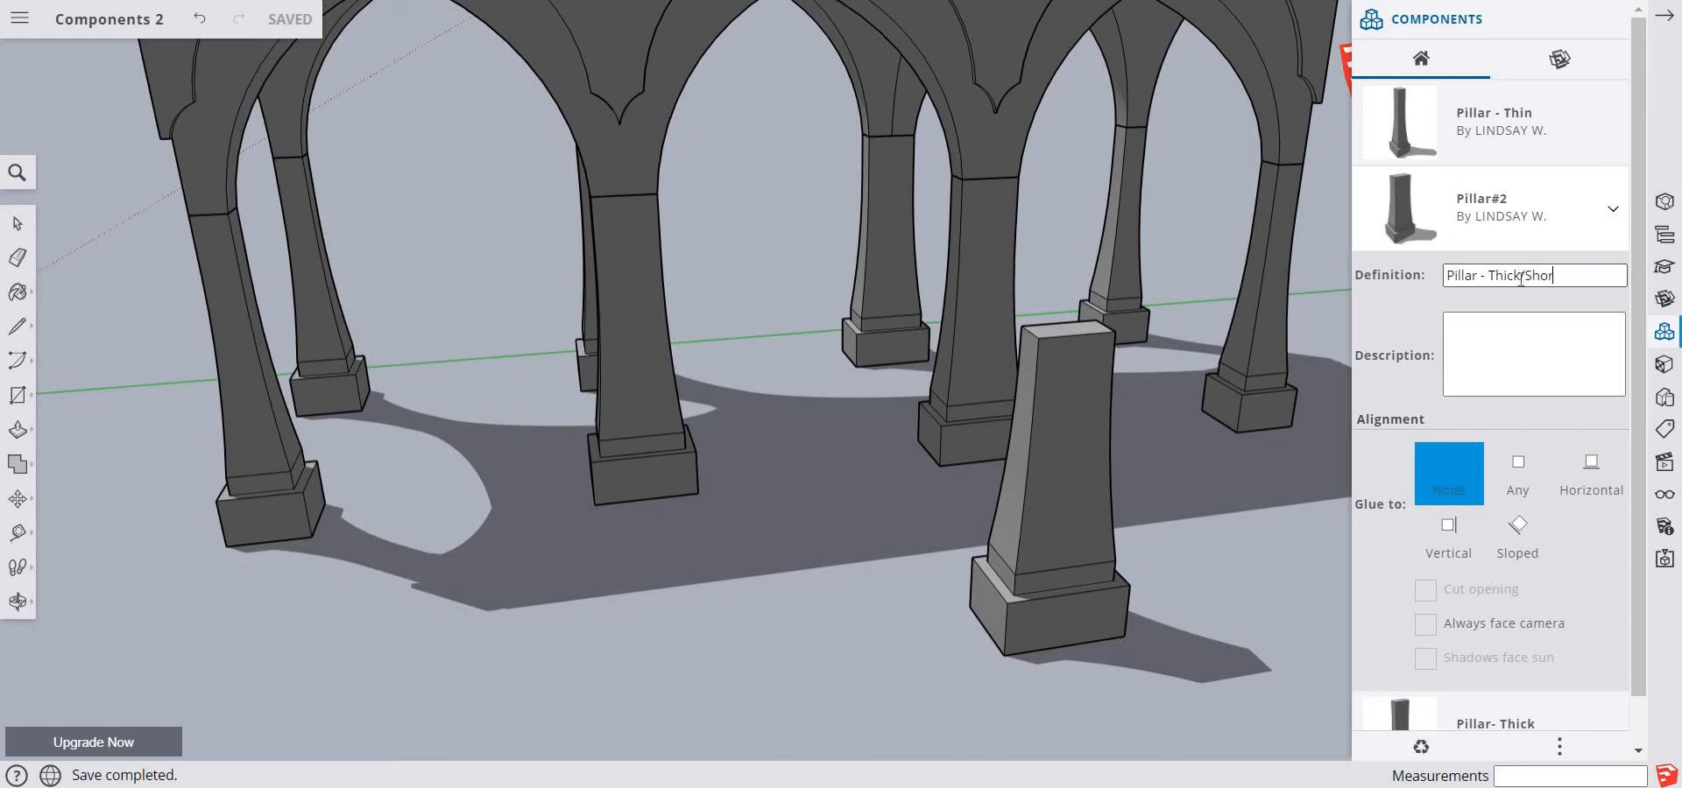
click(1429, 321)
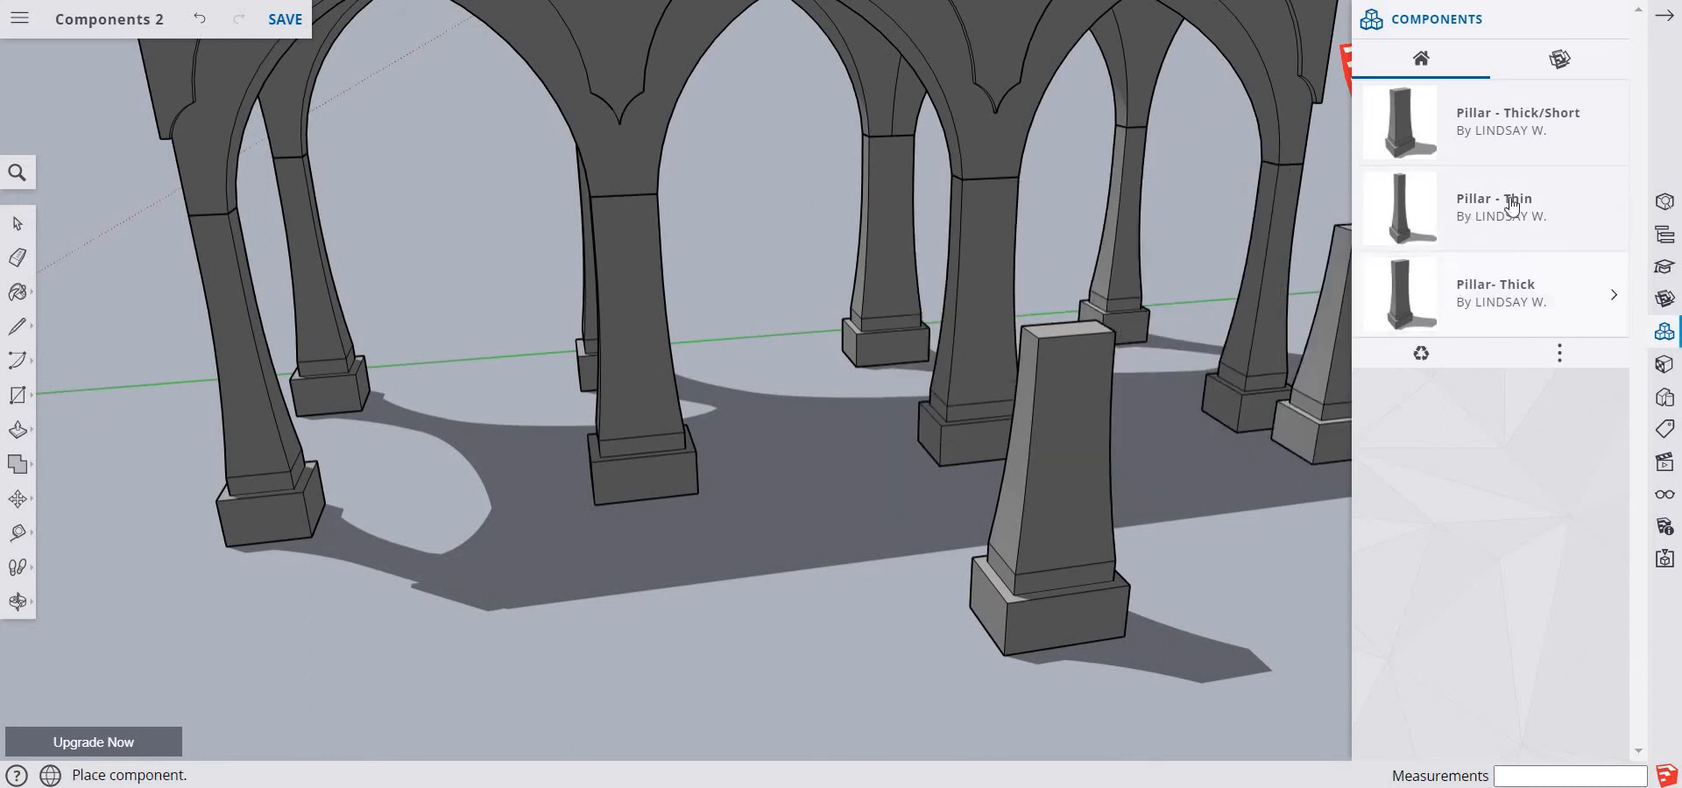
Place a Pillar - Thin component on the ground in front of the arcade, in line with the shortened freestanding pillar
click(1557, 228)
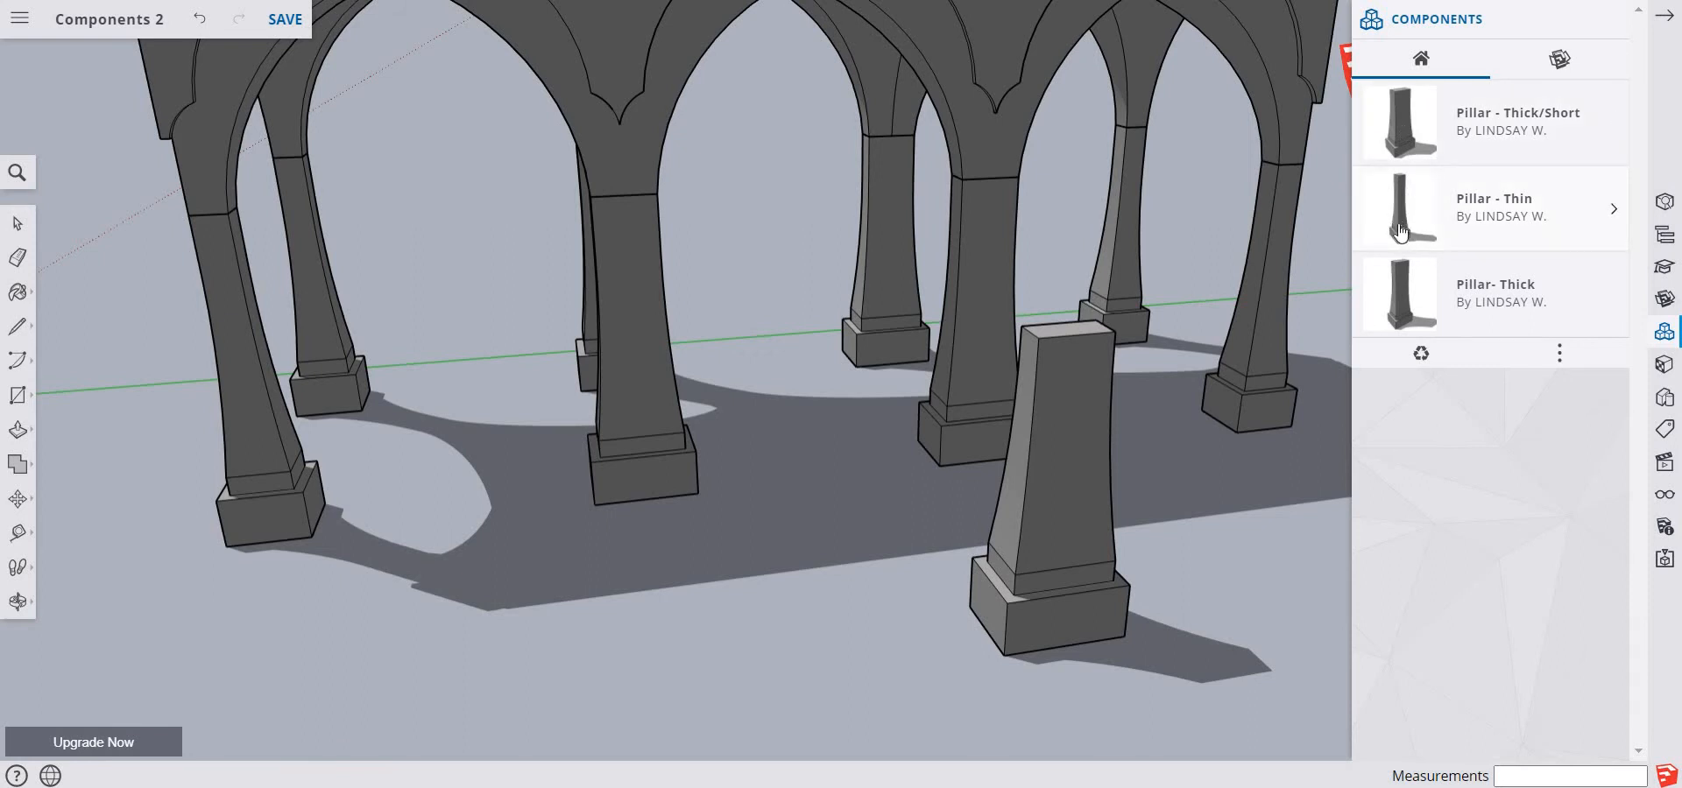
click(1400, 232)
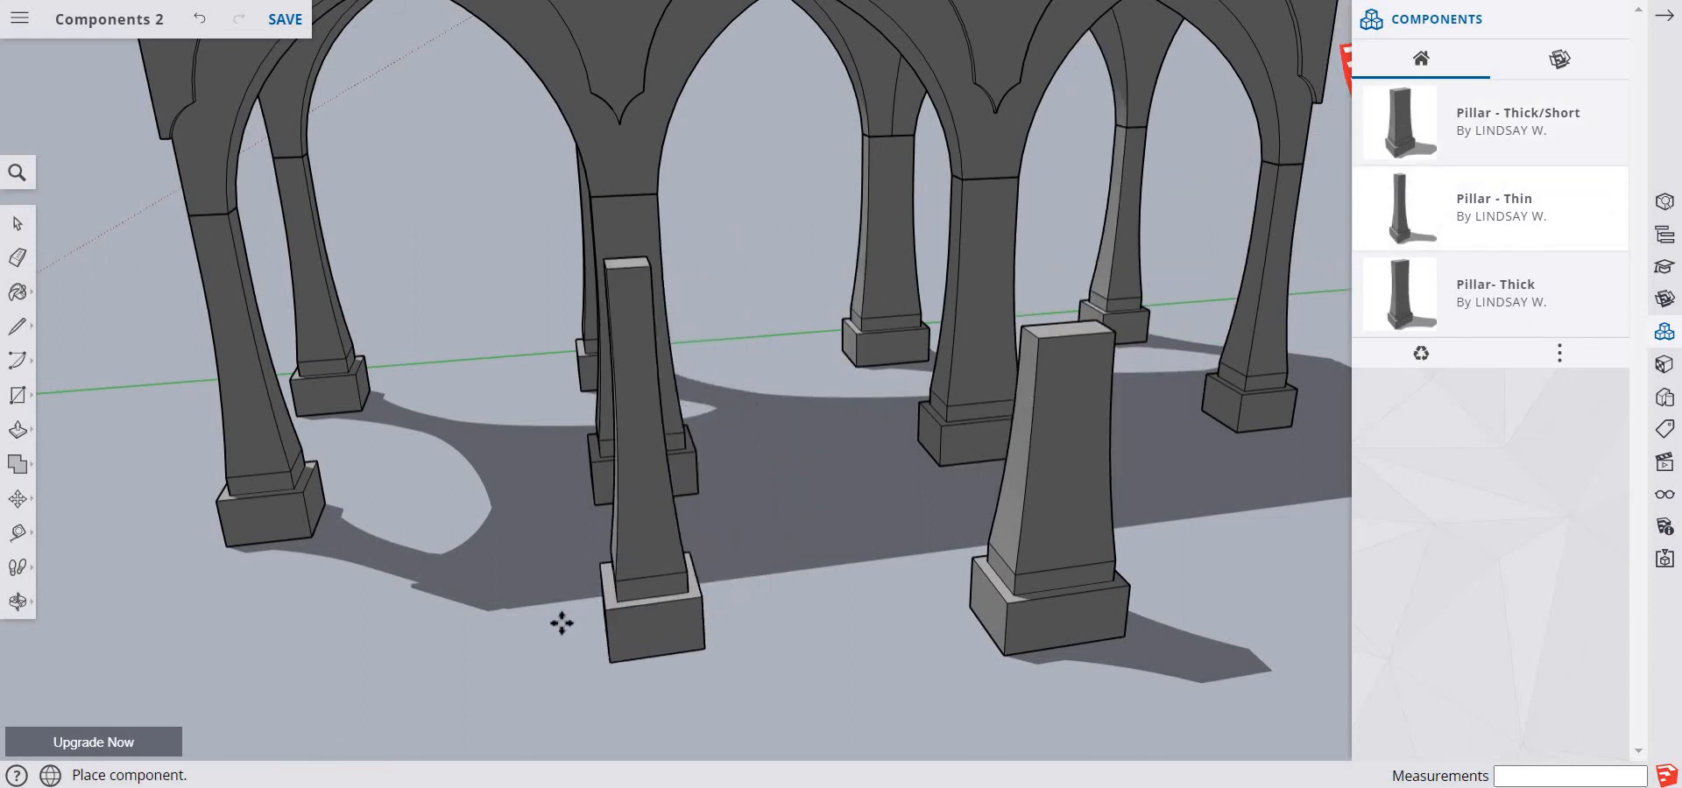
click(464, 618)
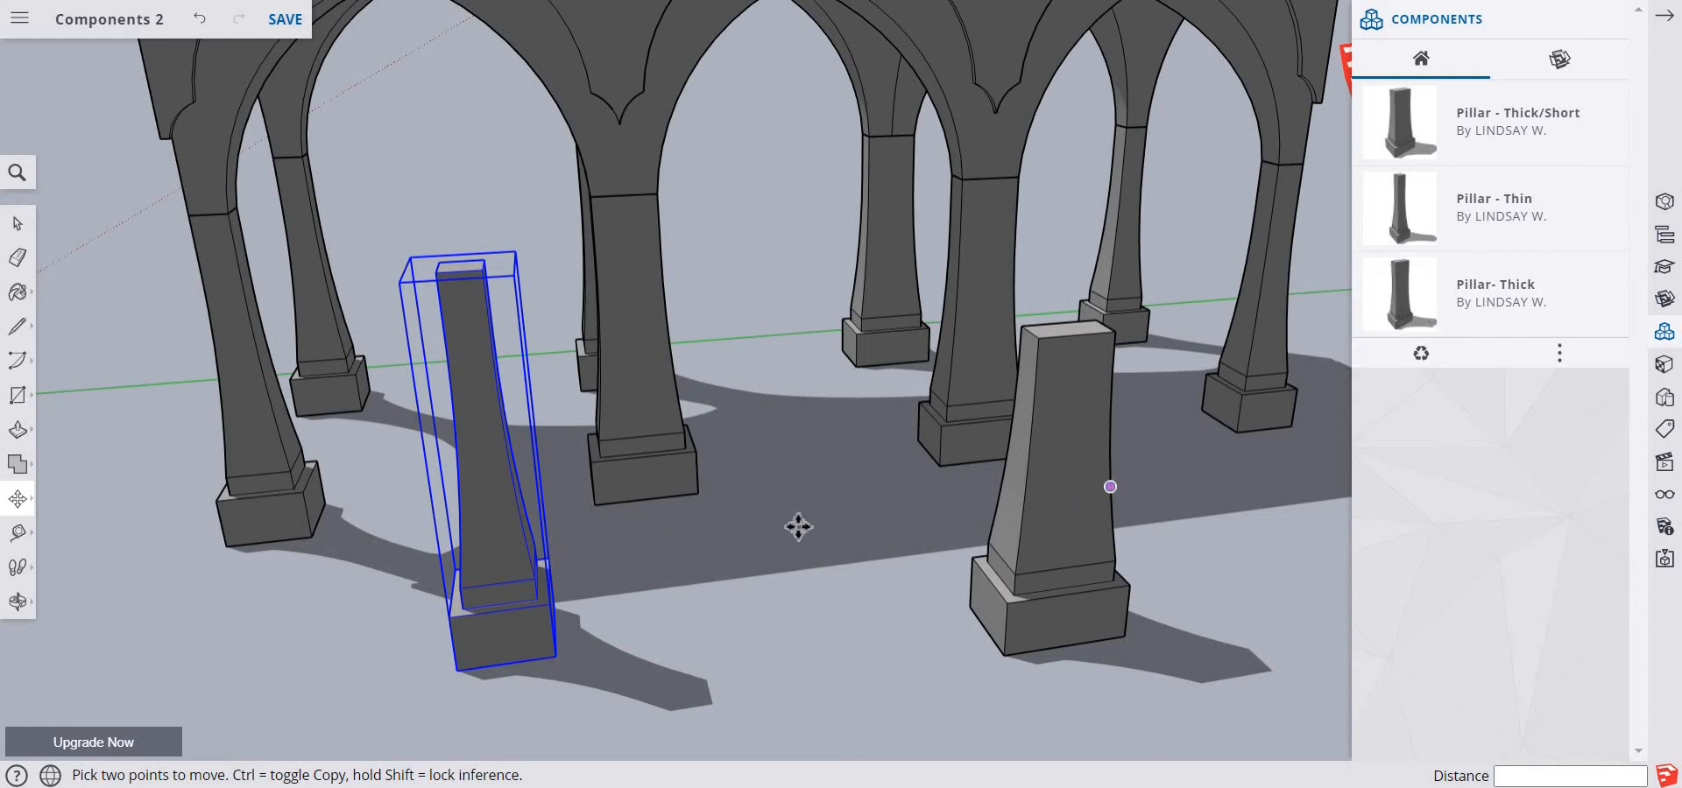
Search 3D Warehouse for "plant" and download the hanging plant Plante #43 into the model
click(1568, 68)
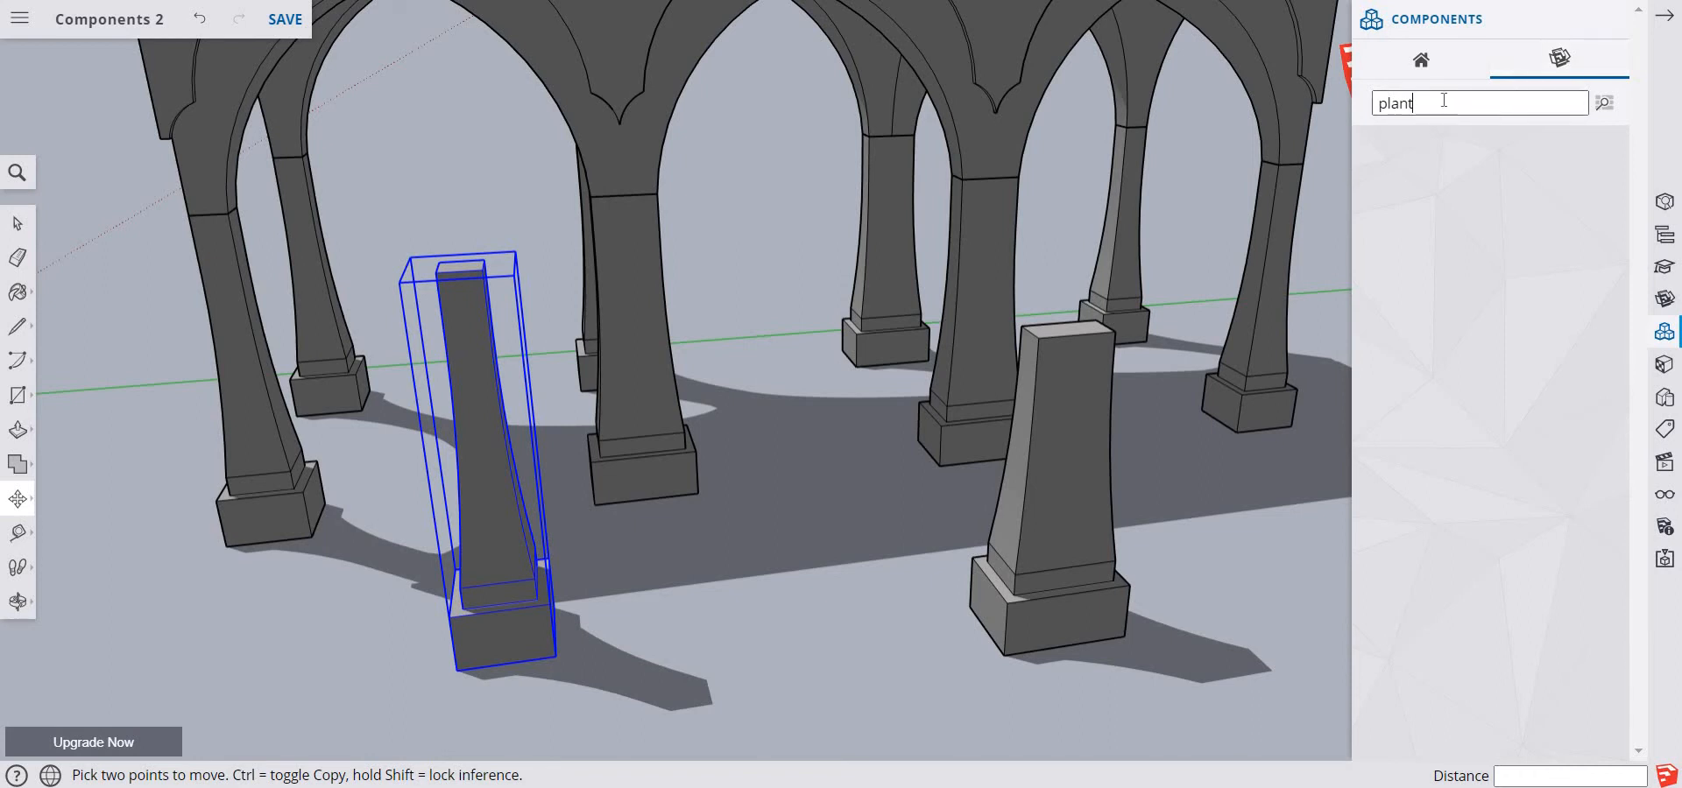
key(Return)
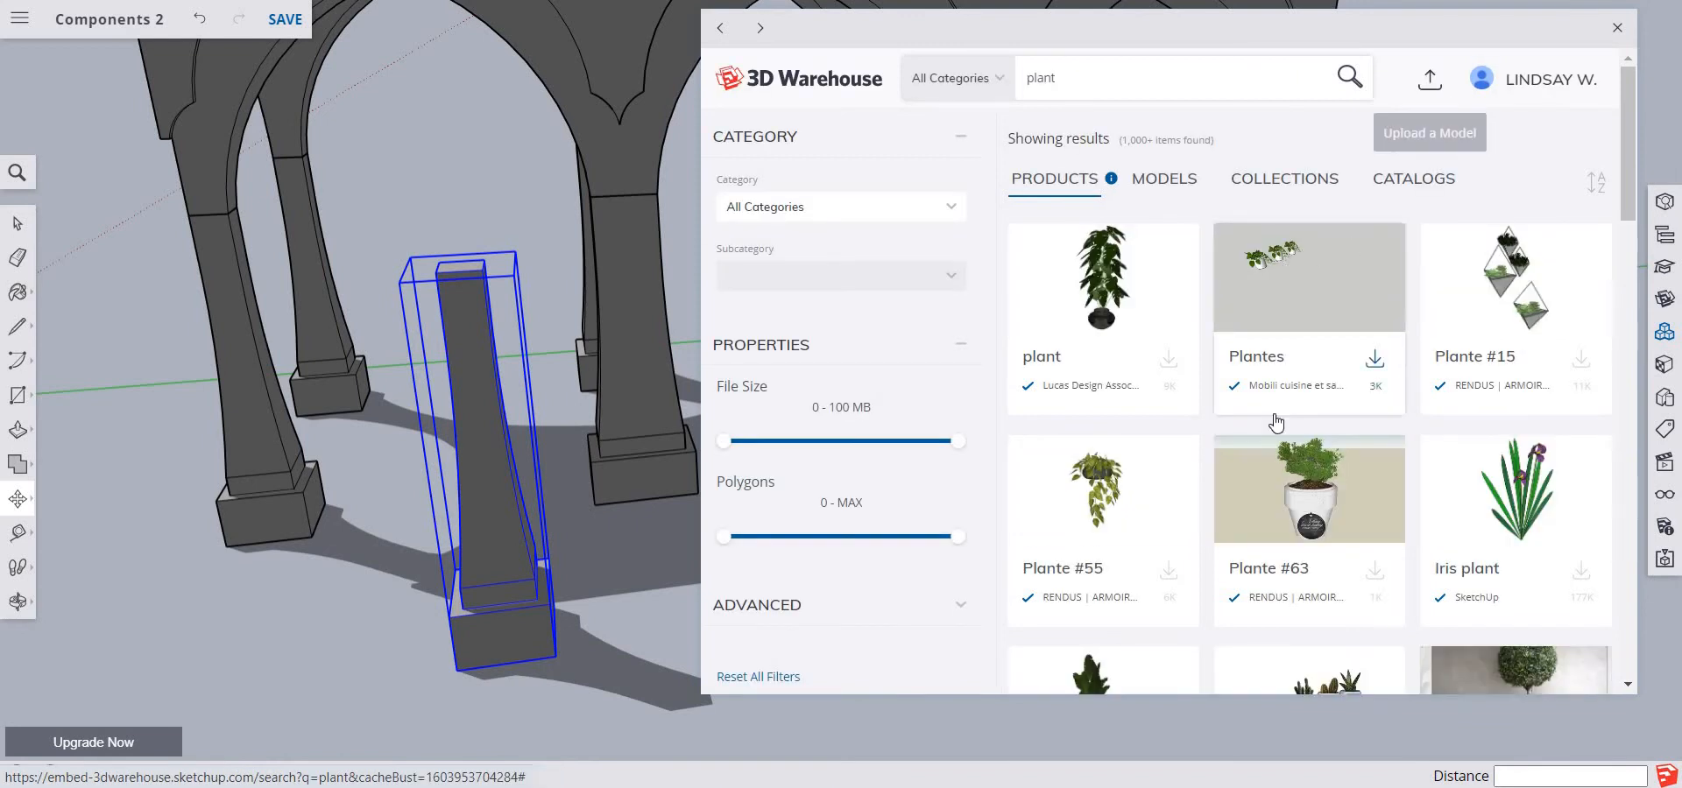
scroll(1228, 389, down, 1)
scroll(1227, 388, down, 10)
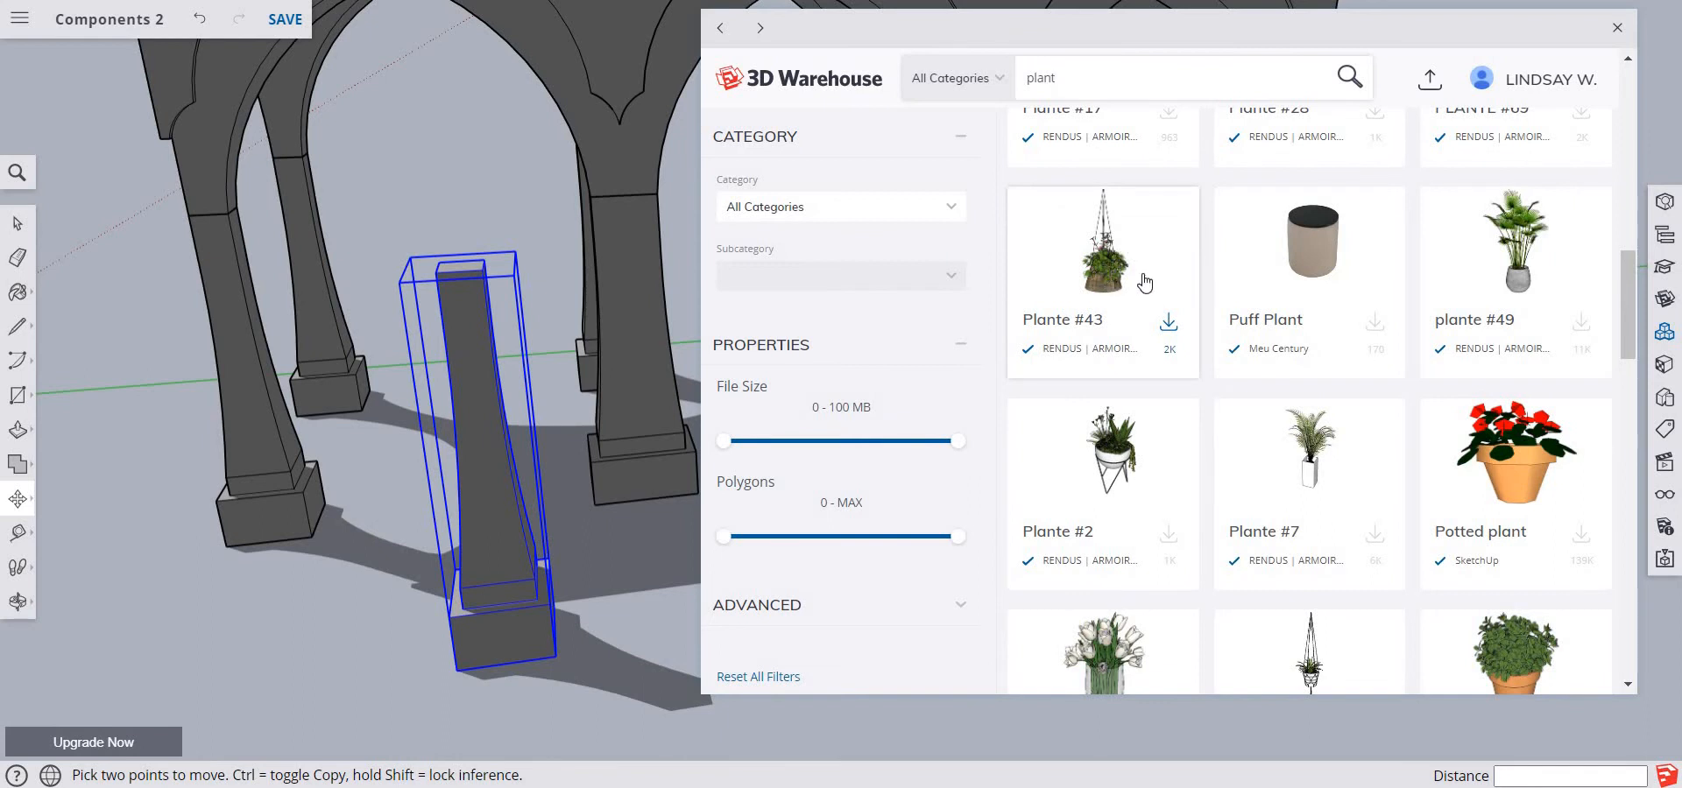
click(1116, 276)
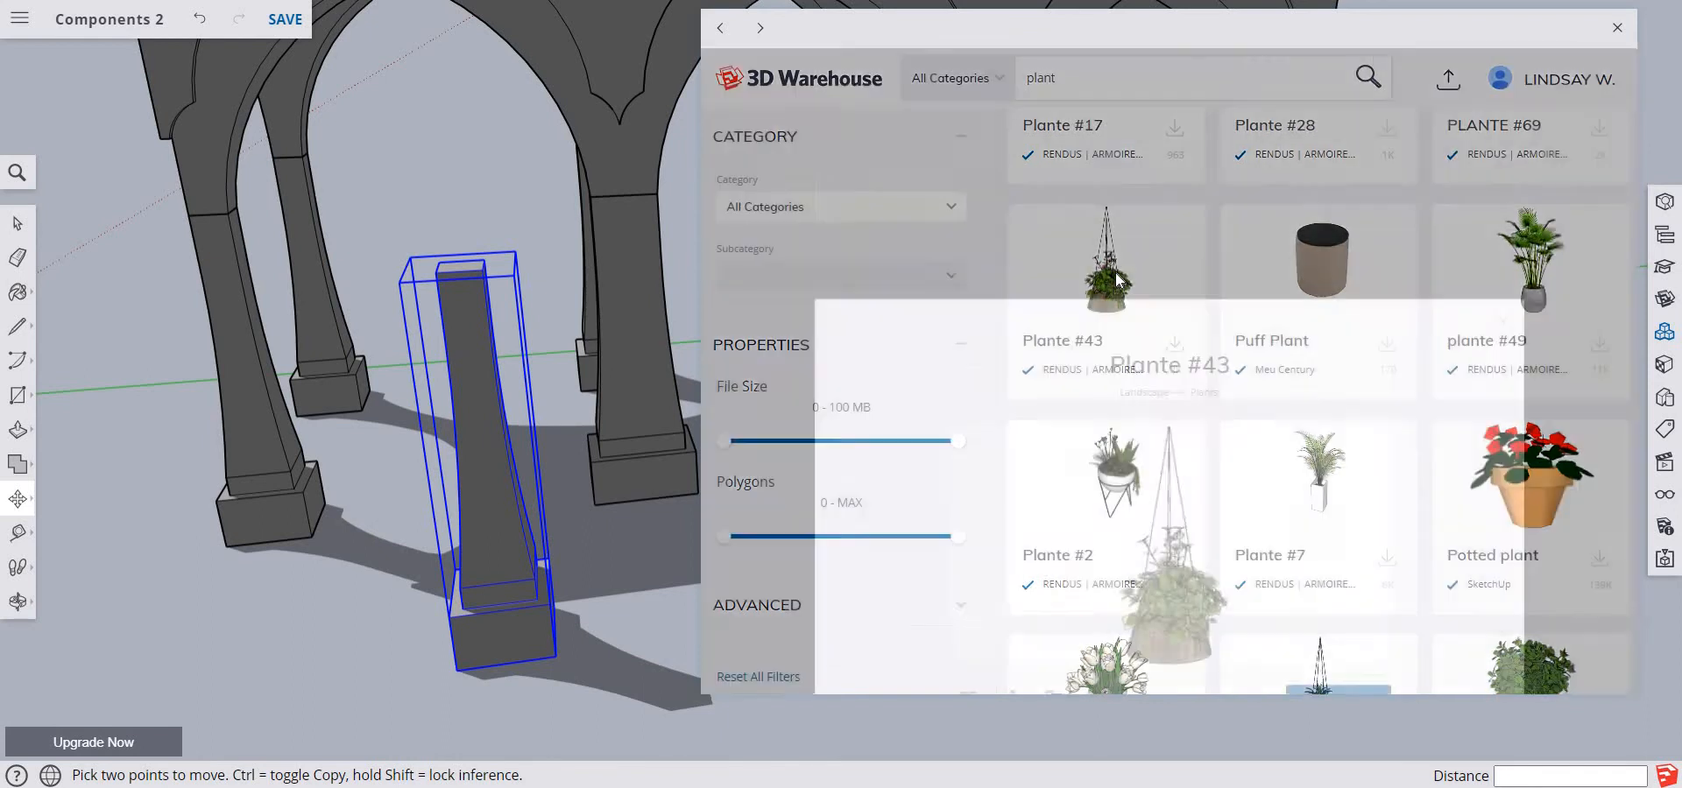
click(1354, 453)
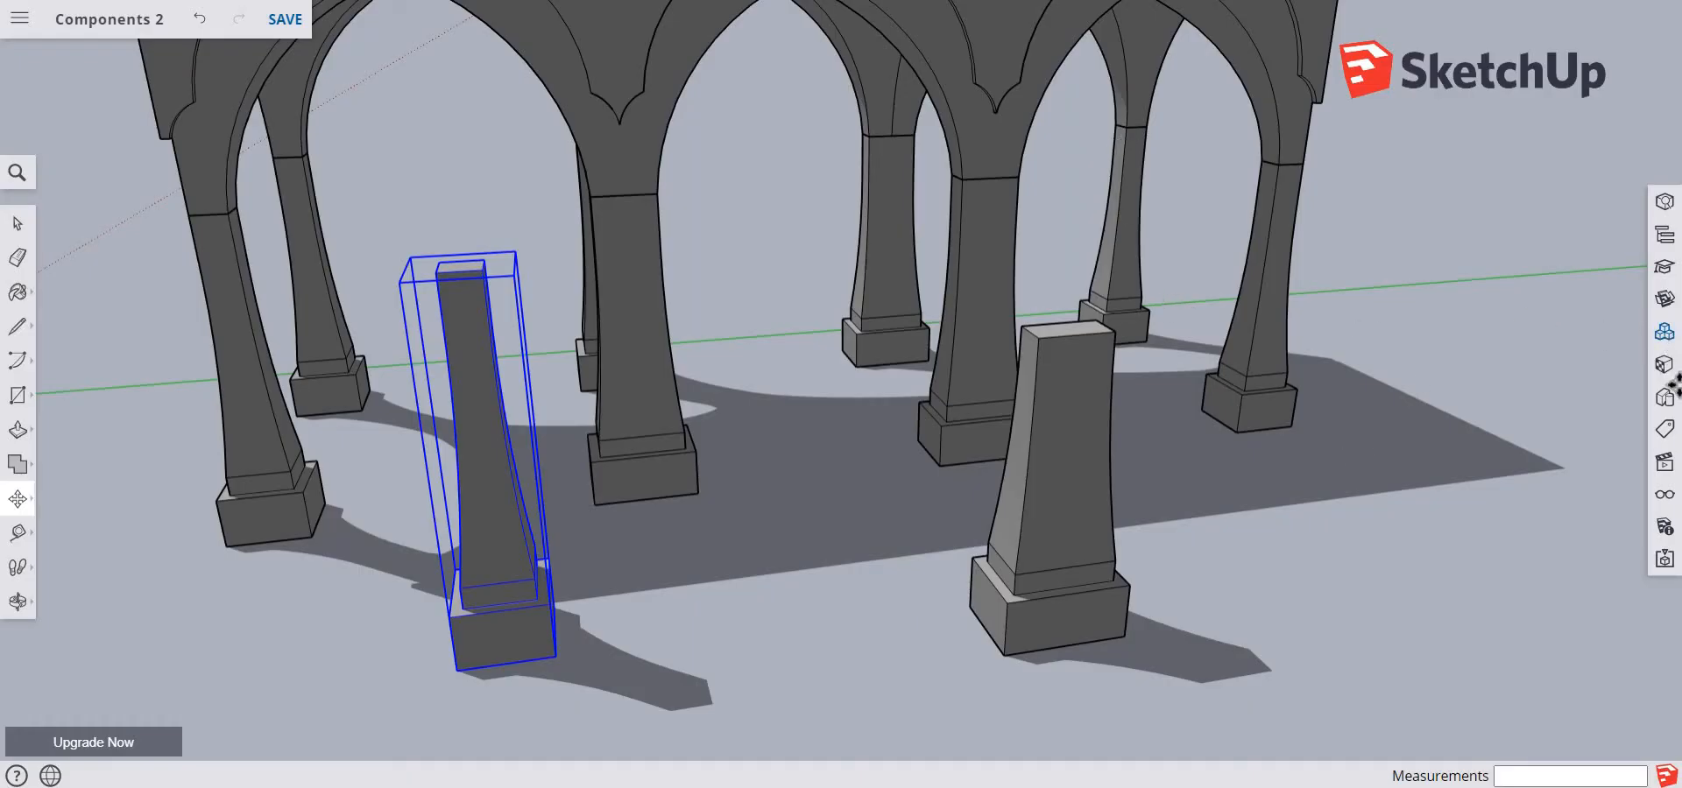
Hang the plante # component on both front middle Pillar- Thick pillars, just below the arch legs, and clear the selection
click(1660, 335)
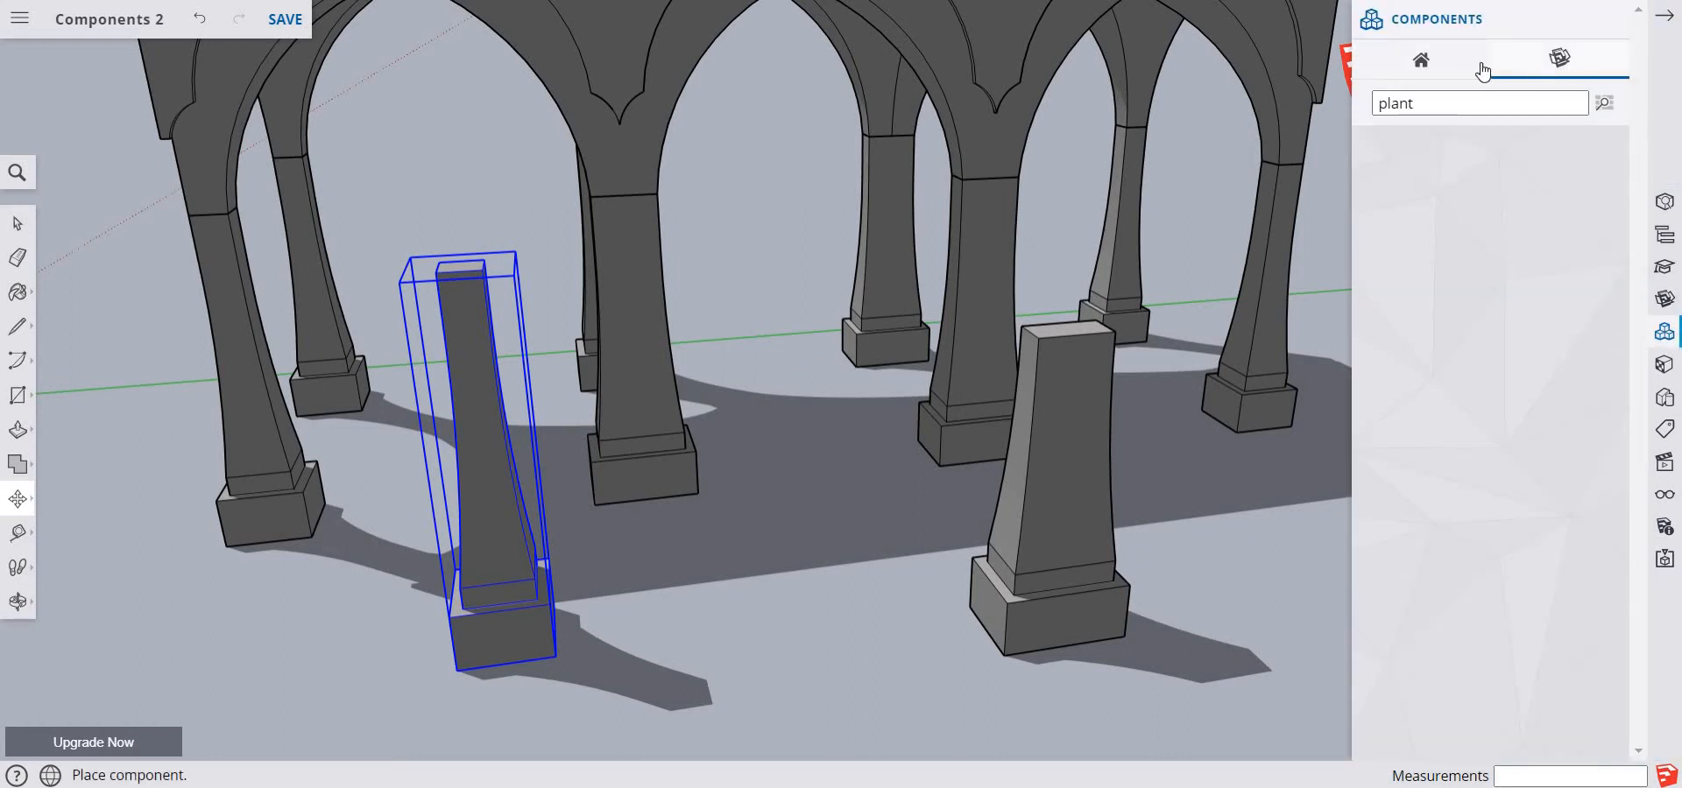
click(1421, 61)
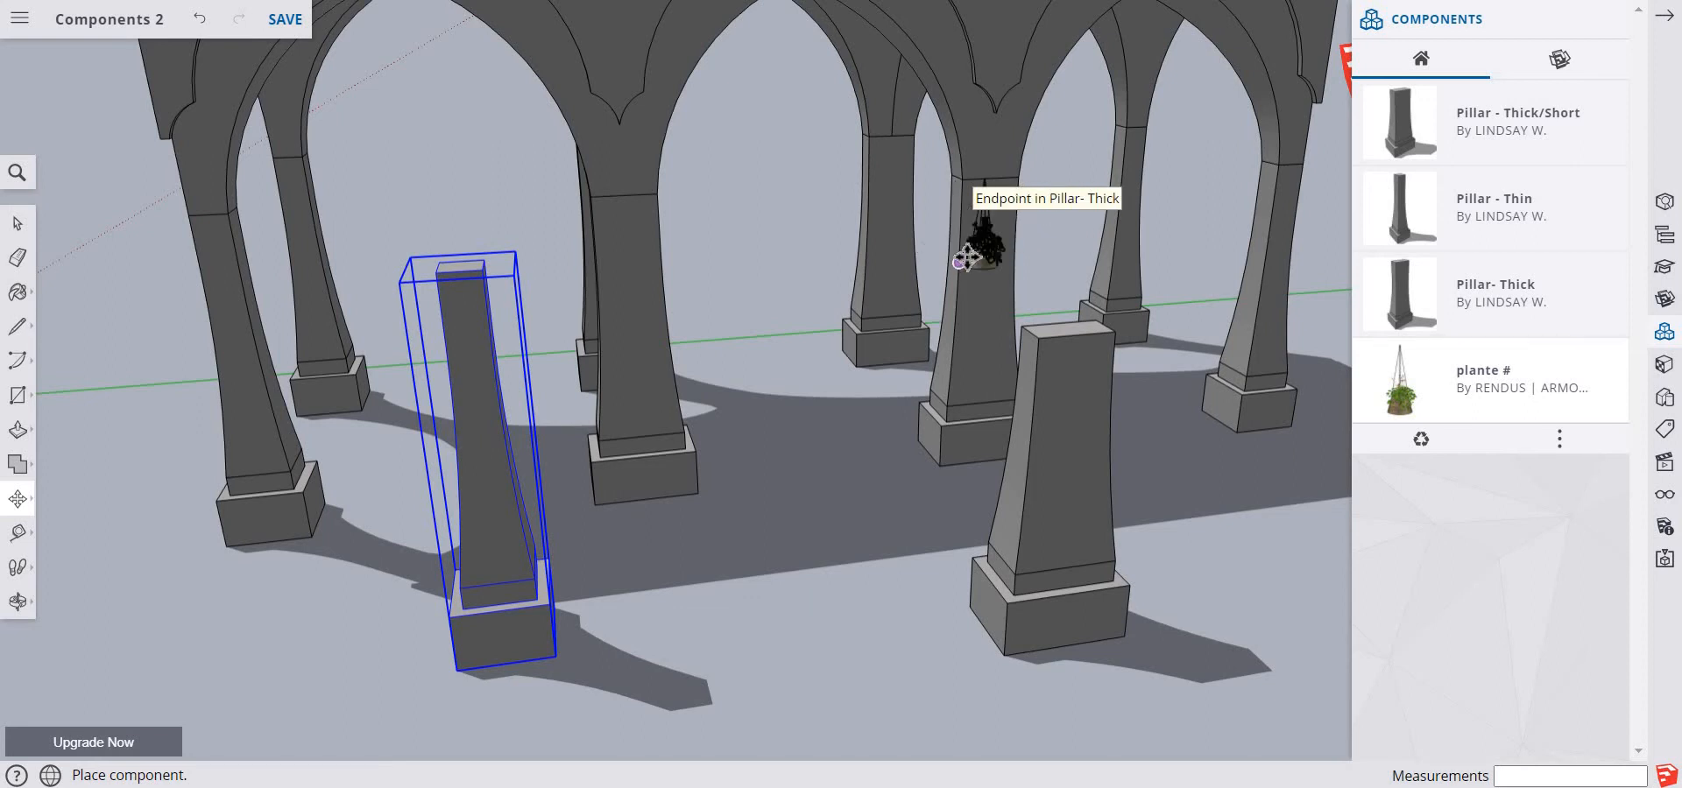
click(959, 257)
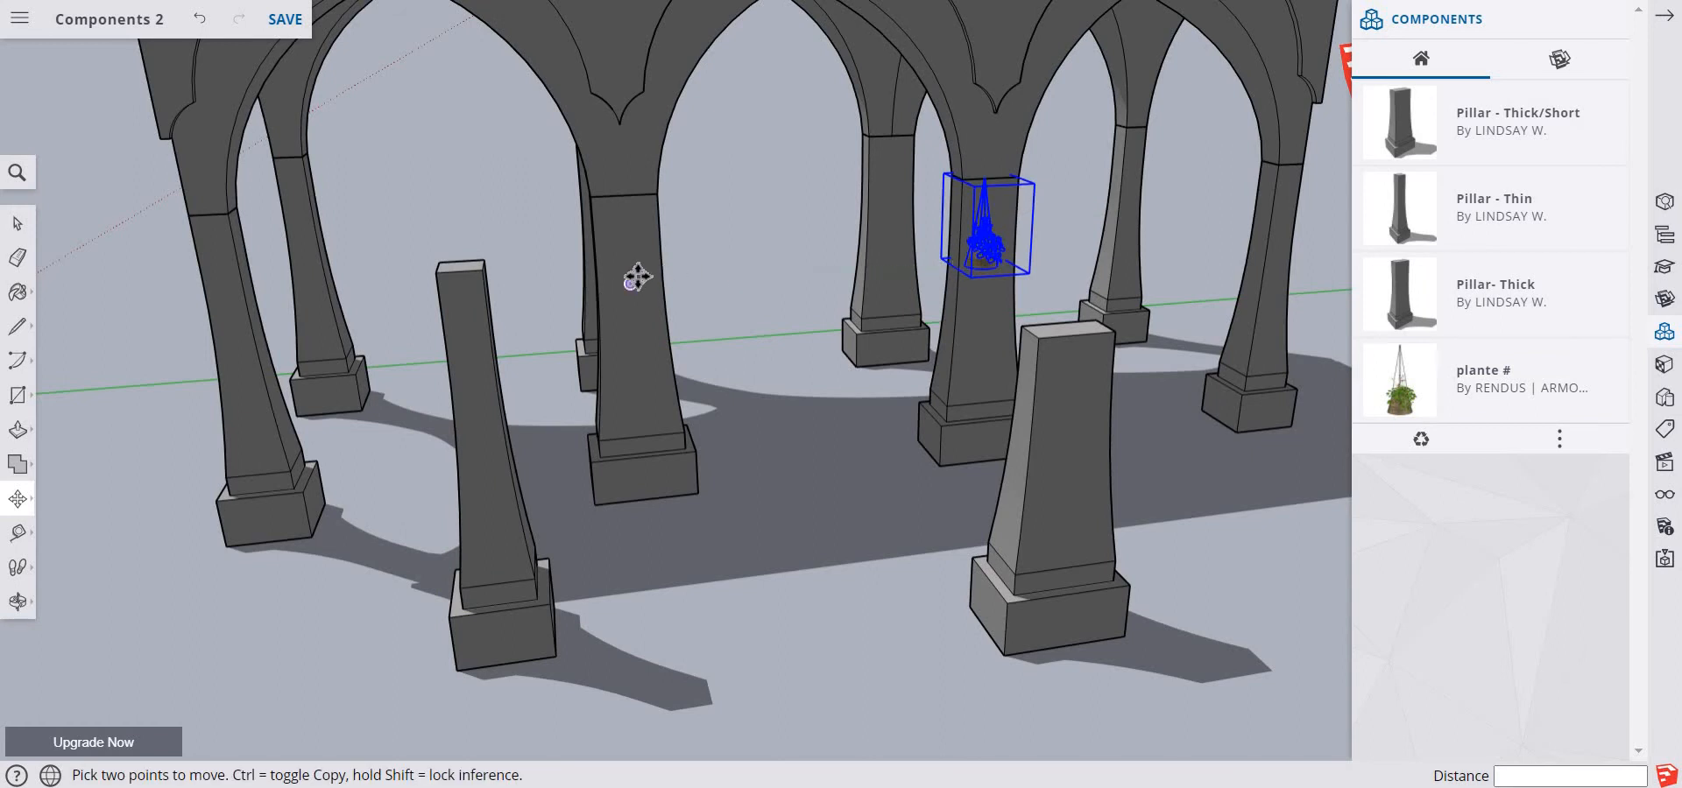
click(1382, 389)
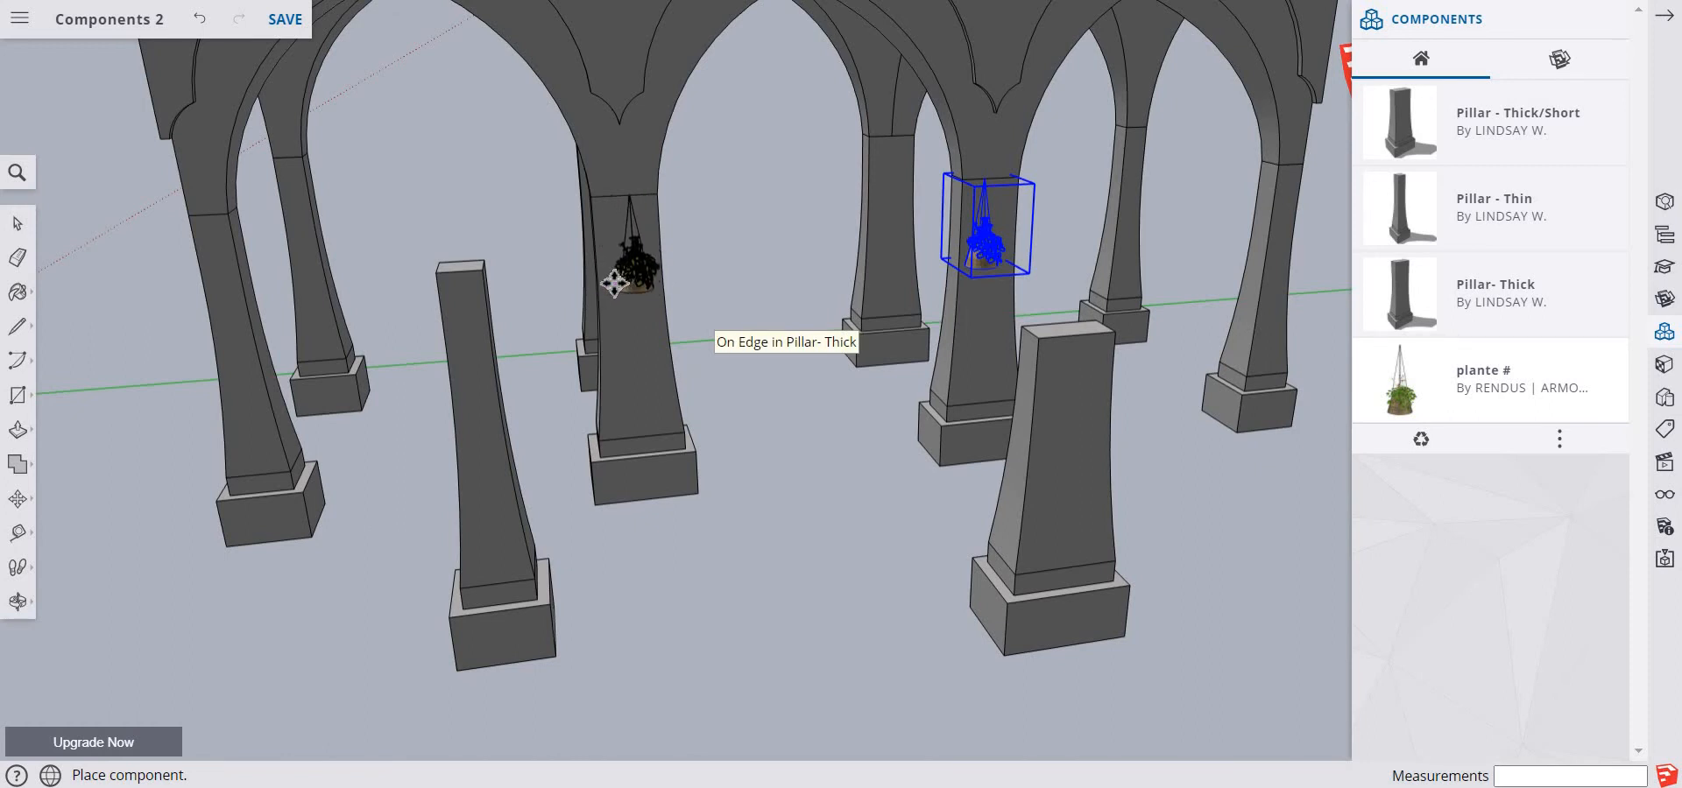
click(614, 282)
key(m)
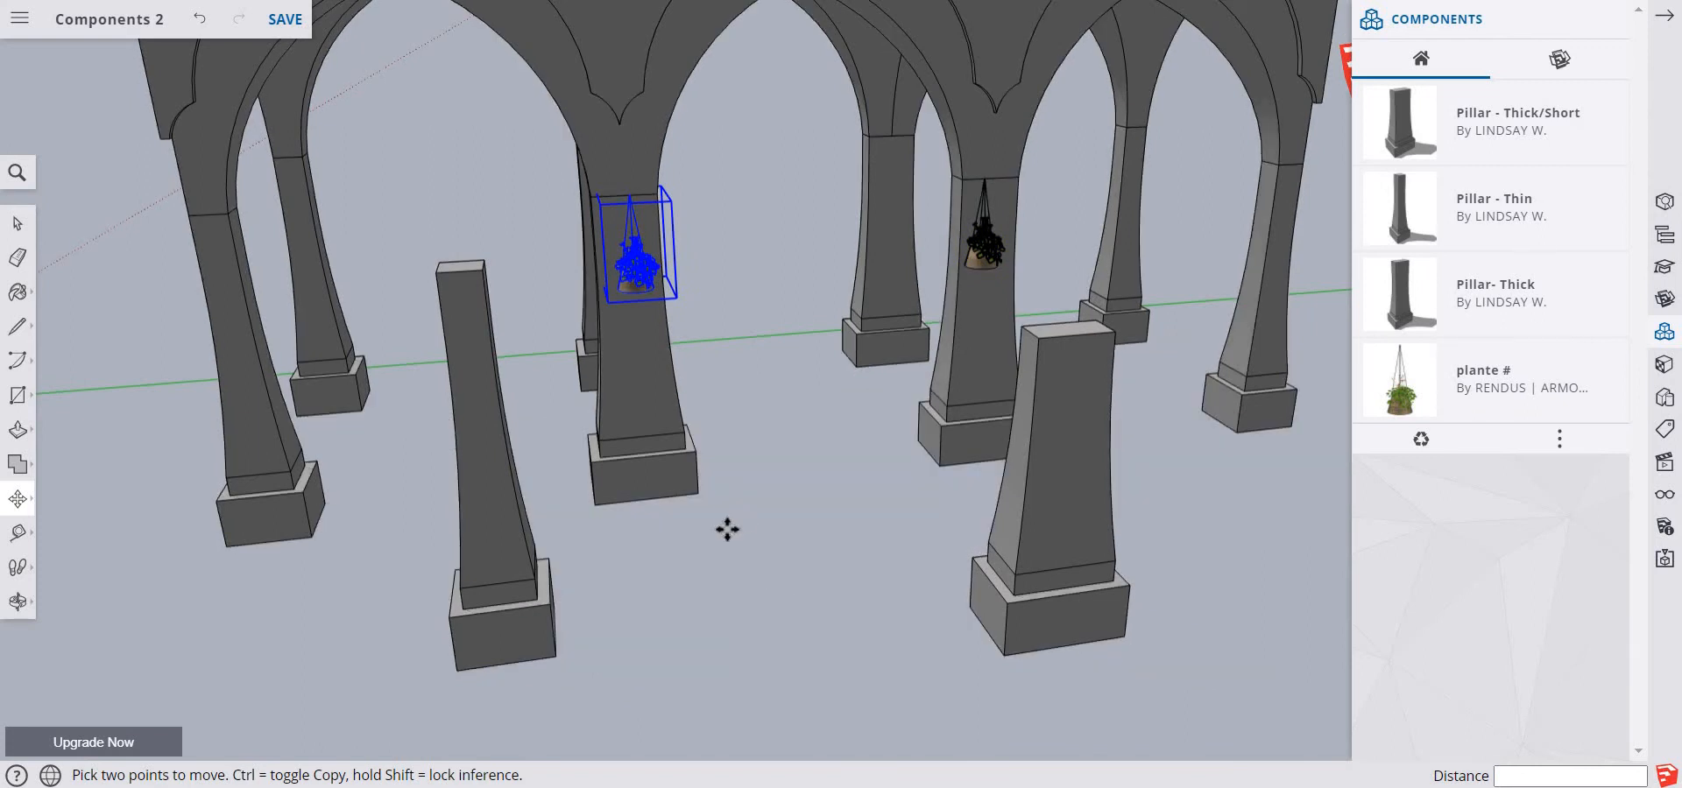
key(space)
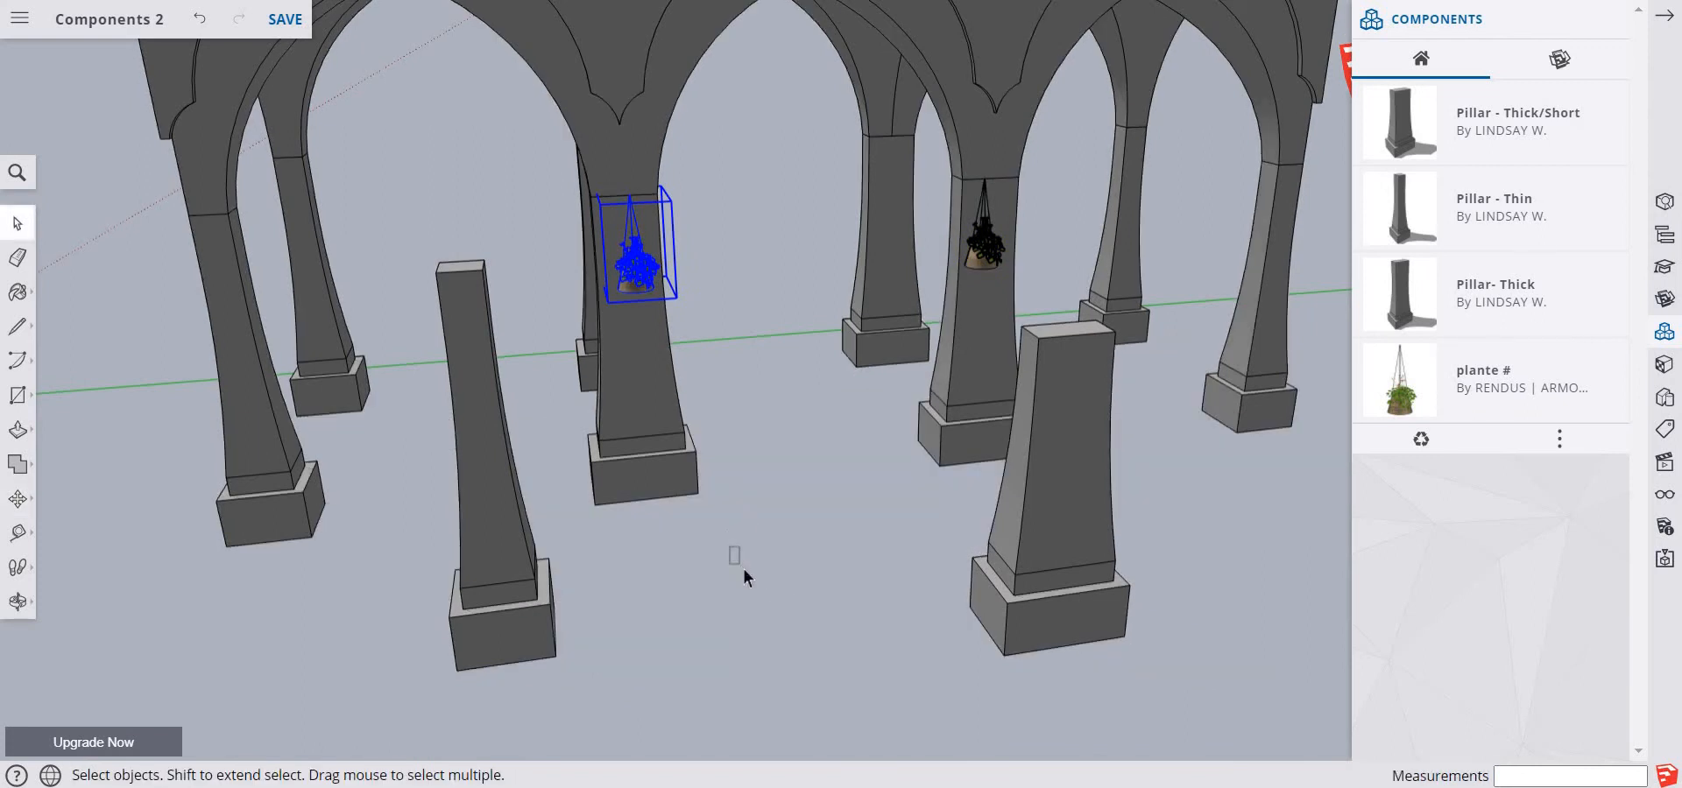
click(753, 561)
Paste the copied name sign onto the ground between the two freestanding pillars
right_click(794, 545)
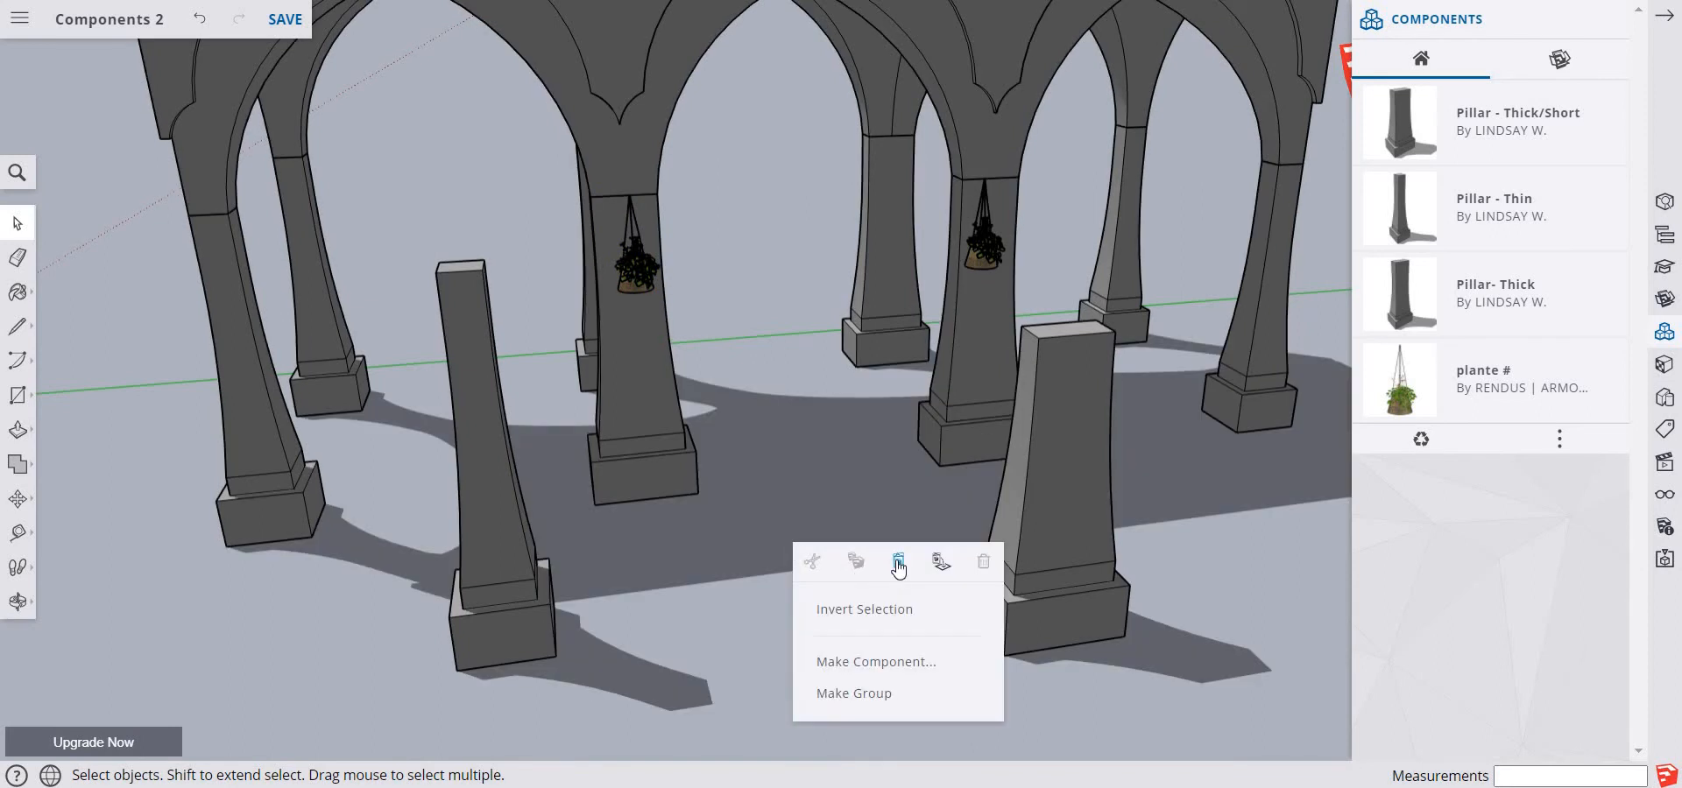
key(ctrl+v)
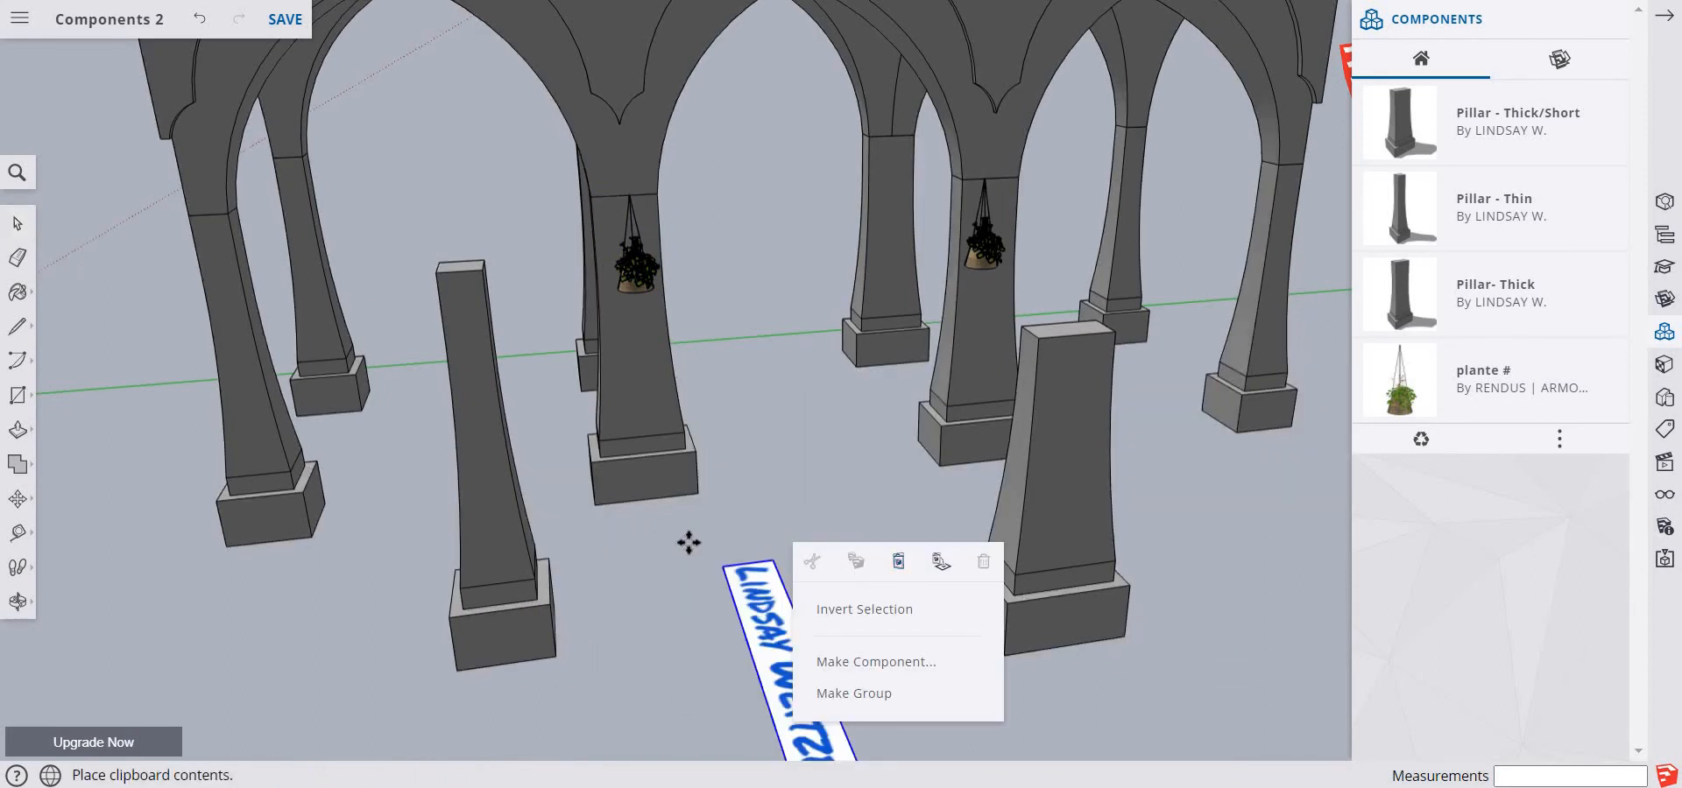
click(670, 540)
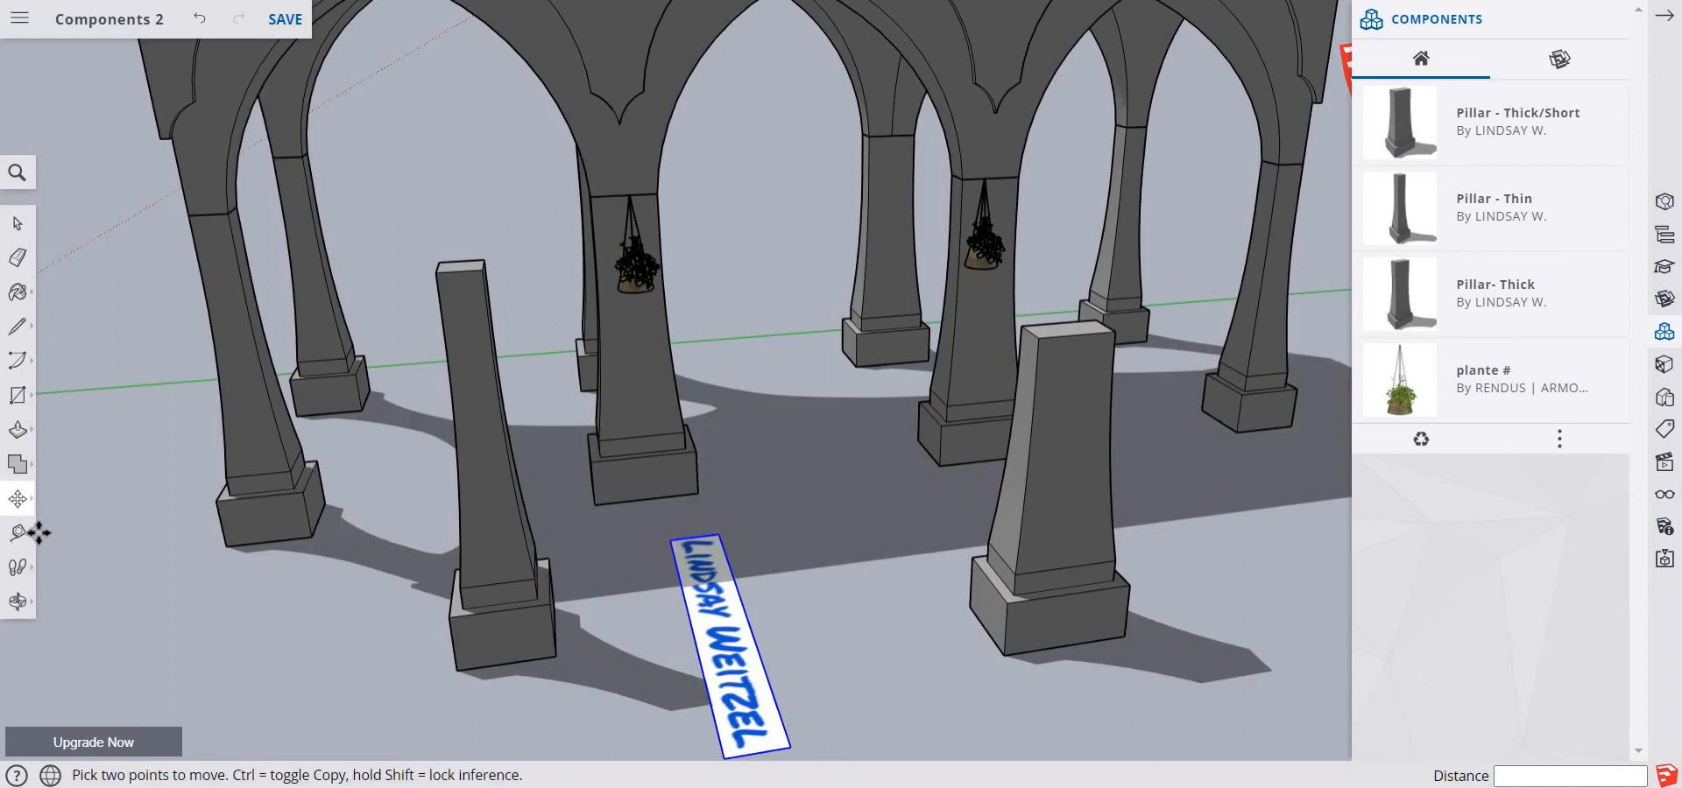
Rotate the name sign 90° flat on the ground about its middle so it runs along the front of the arcade
click(27, 503)
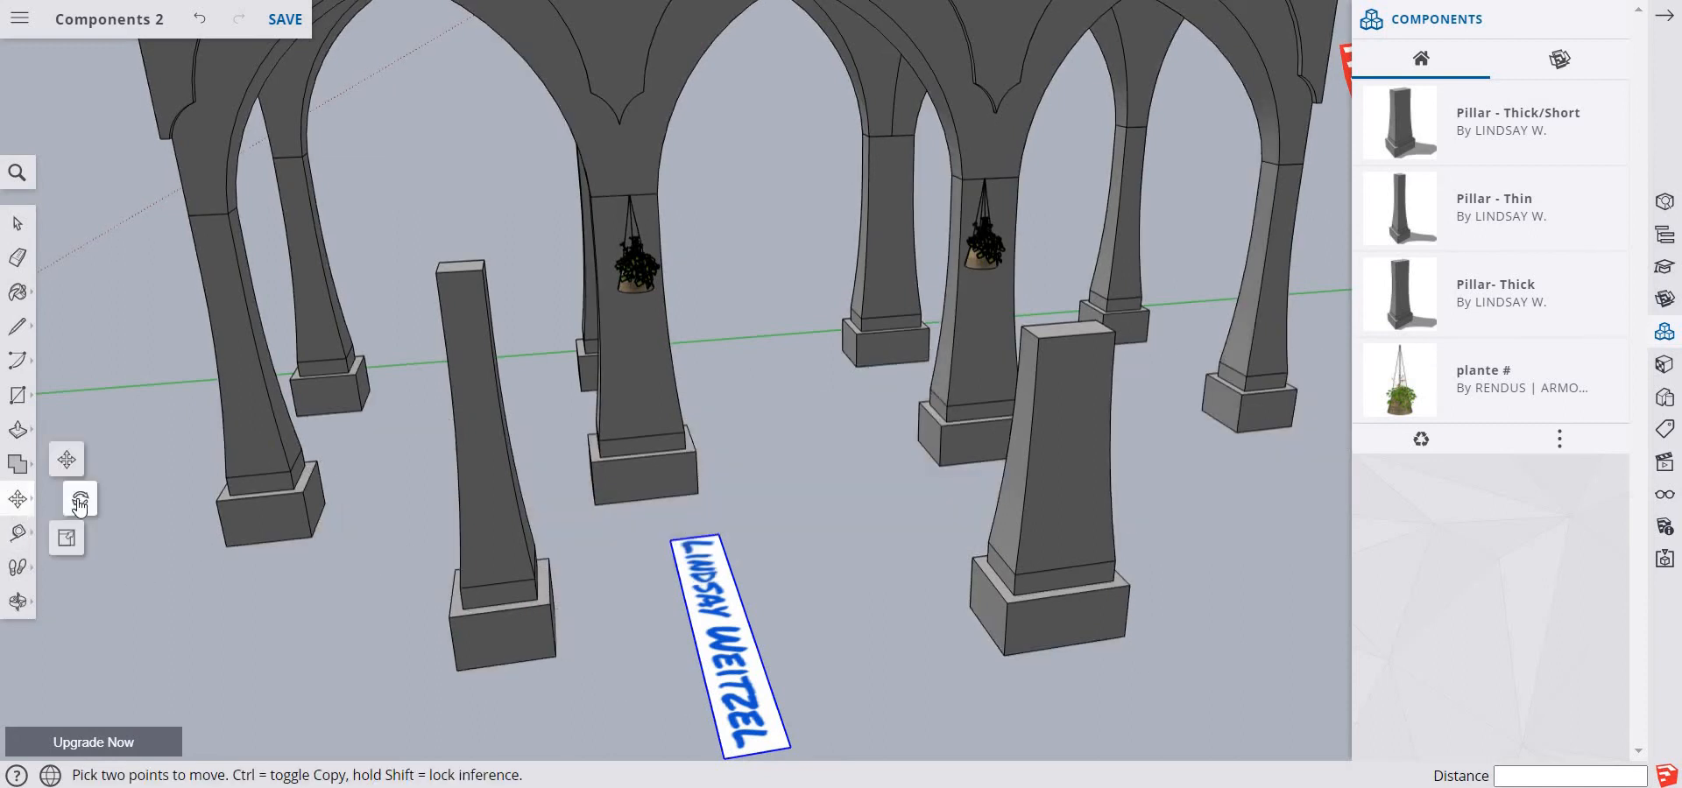
click(79, 506)
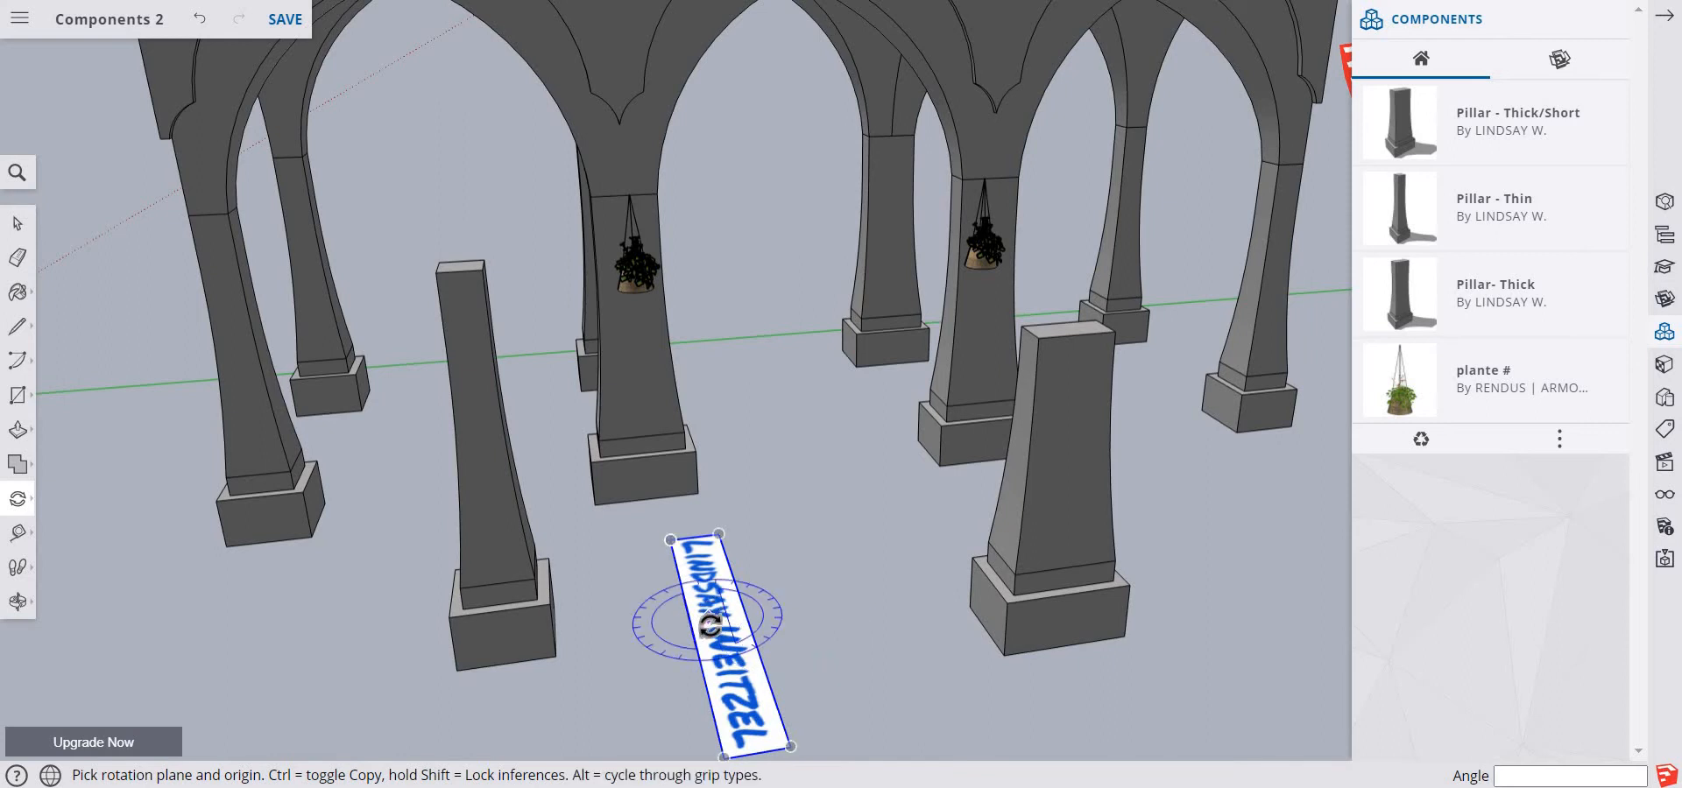
click(721, 619)
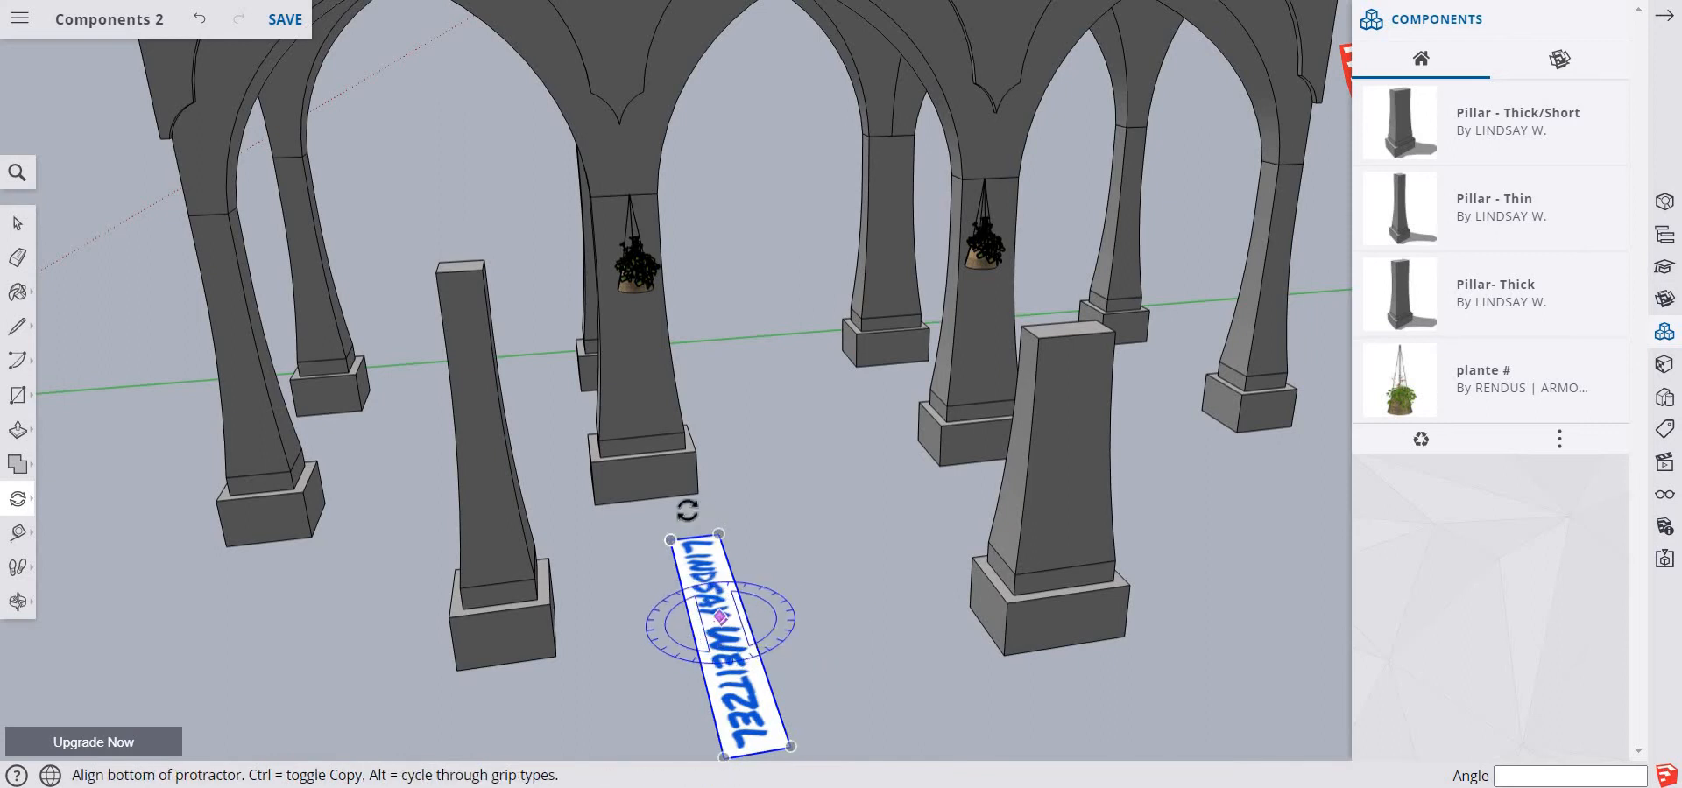
click(601, 544)
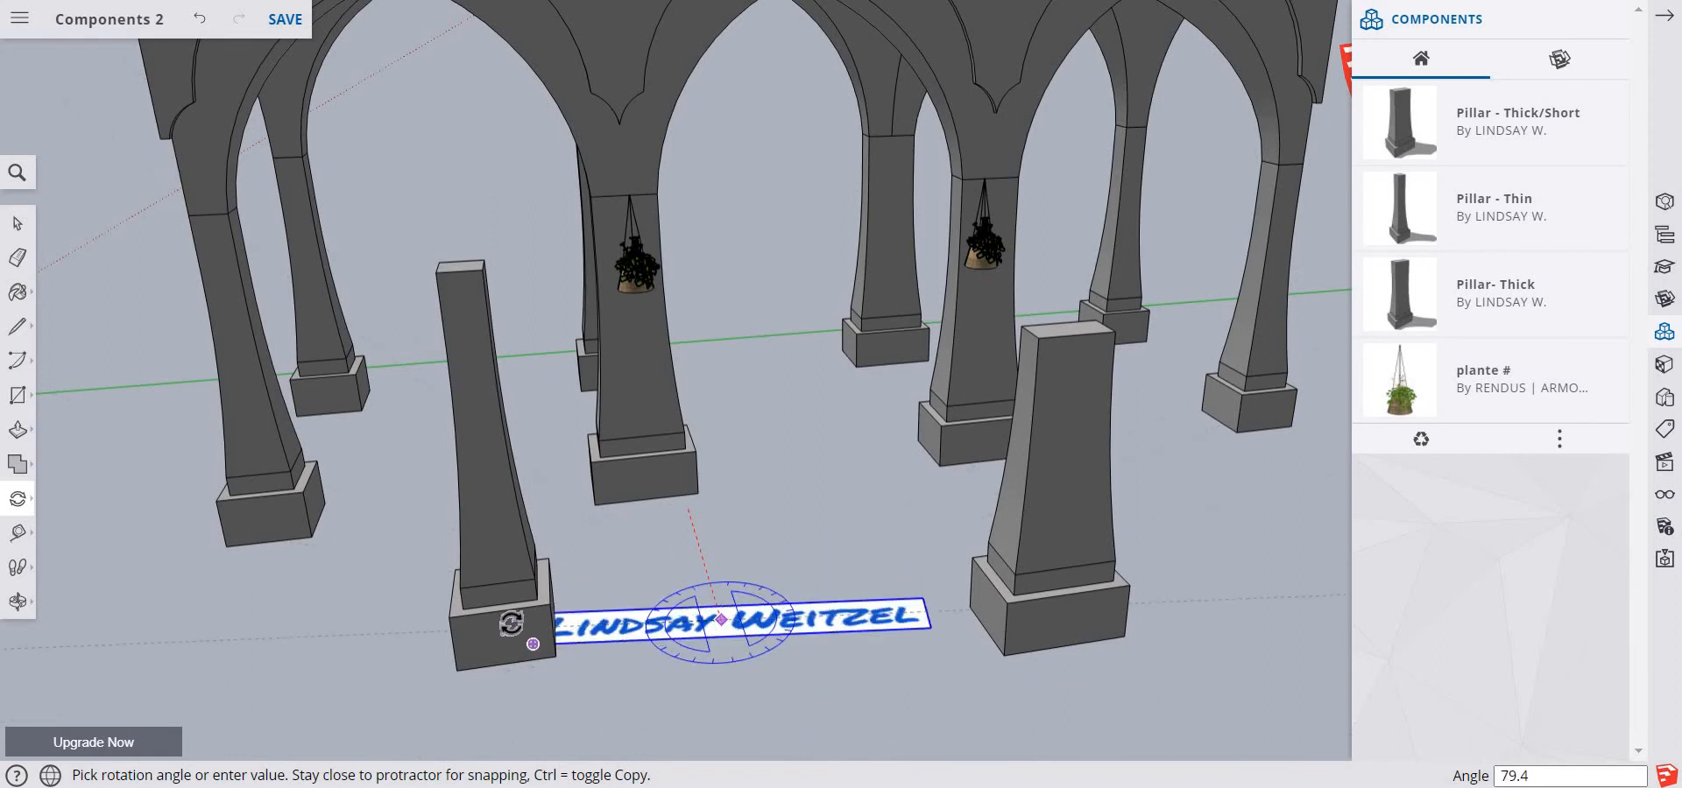
click(534, 663)
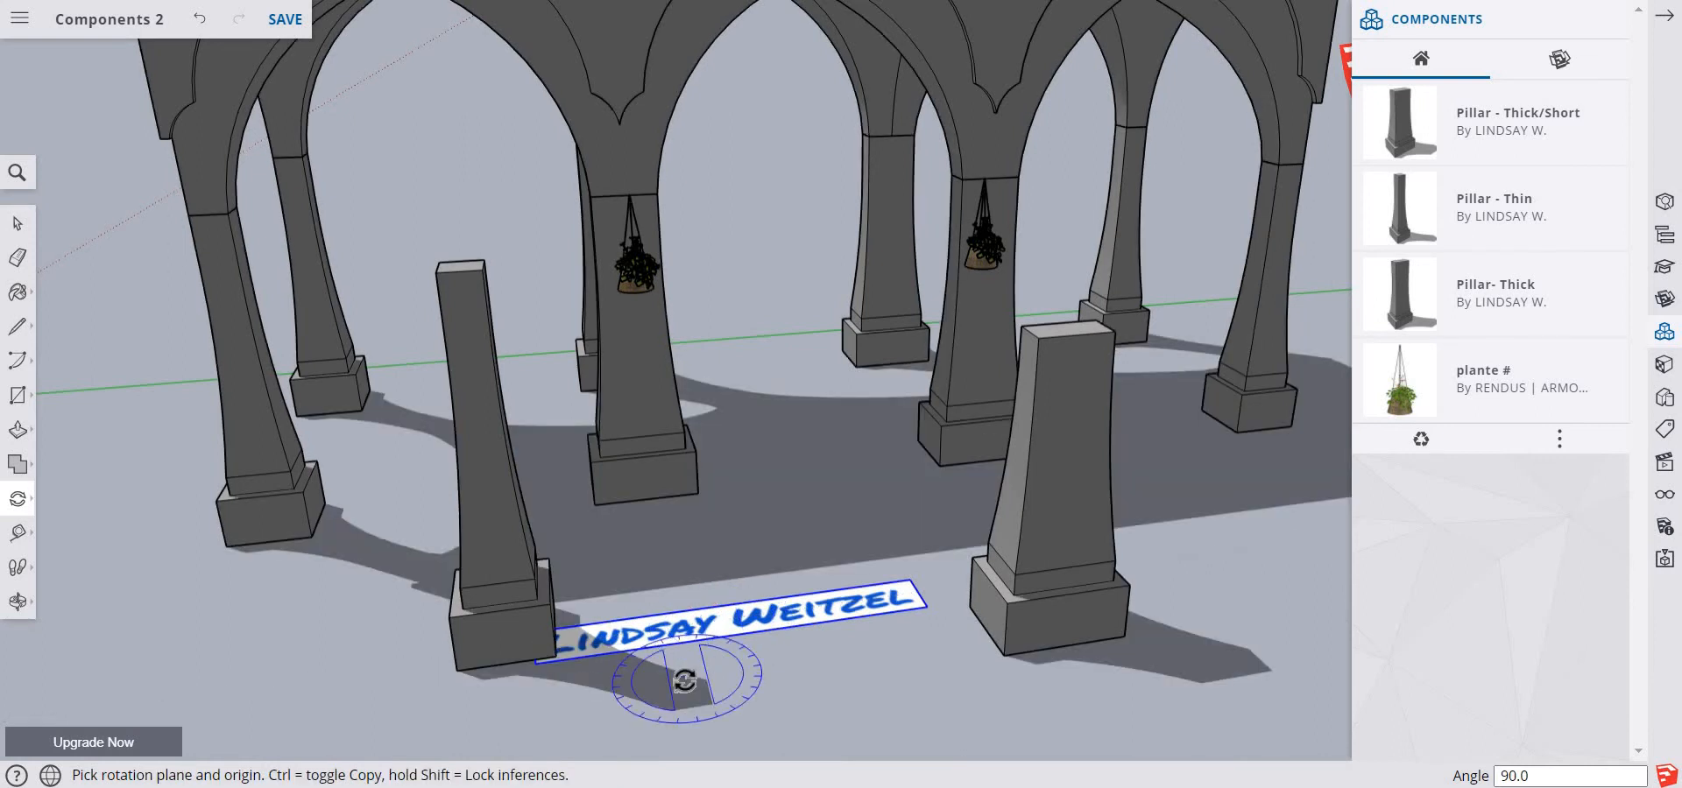
Move the name sign back about 2' 6" so it lies between the two freestanding pillars, and save the model
key(space)
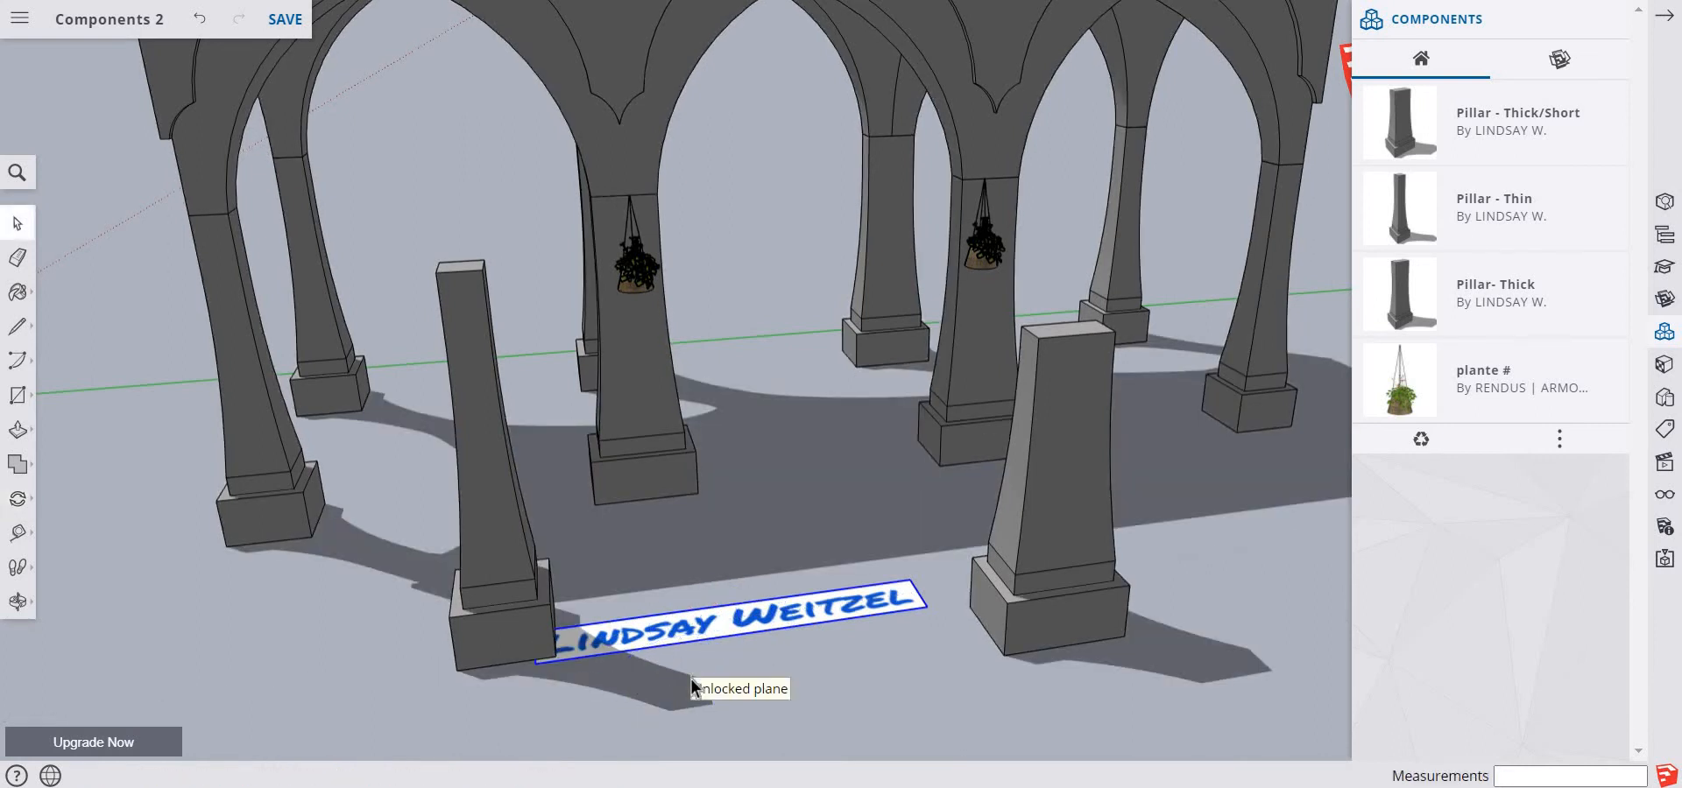
key(m)
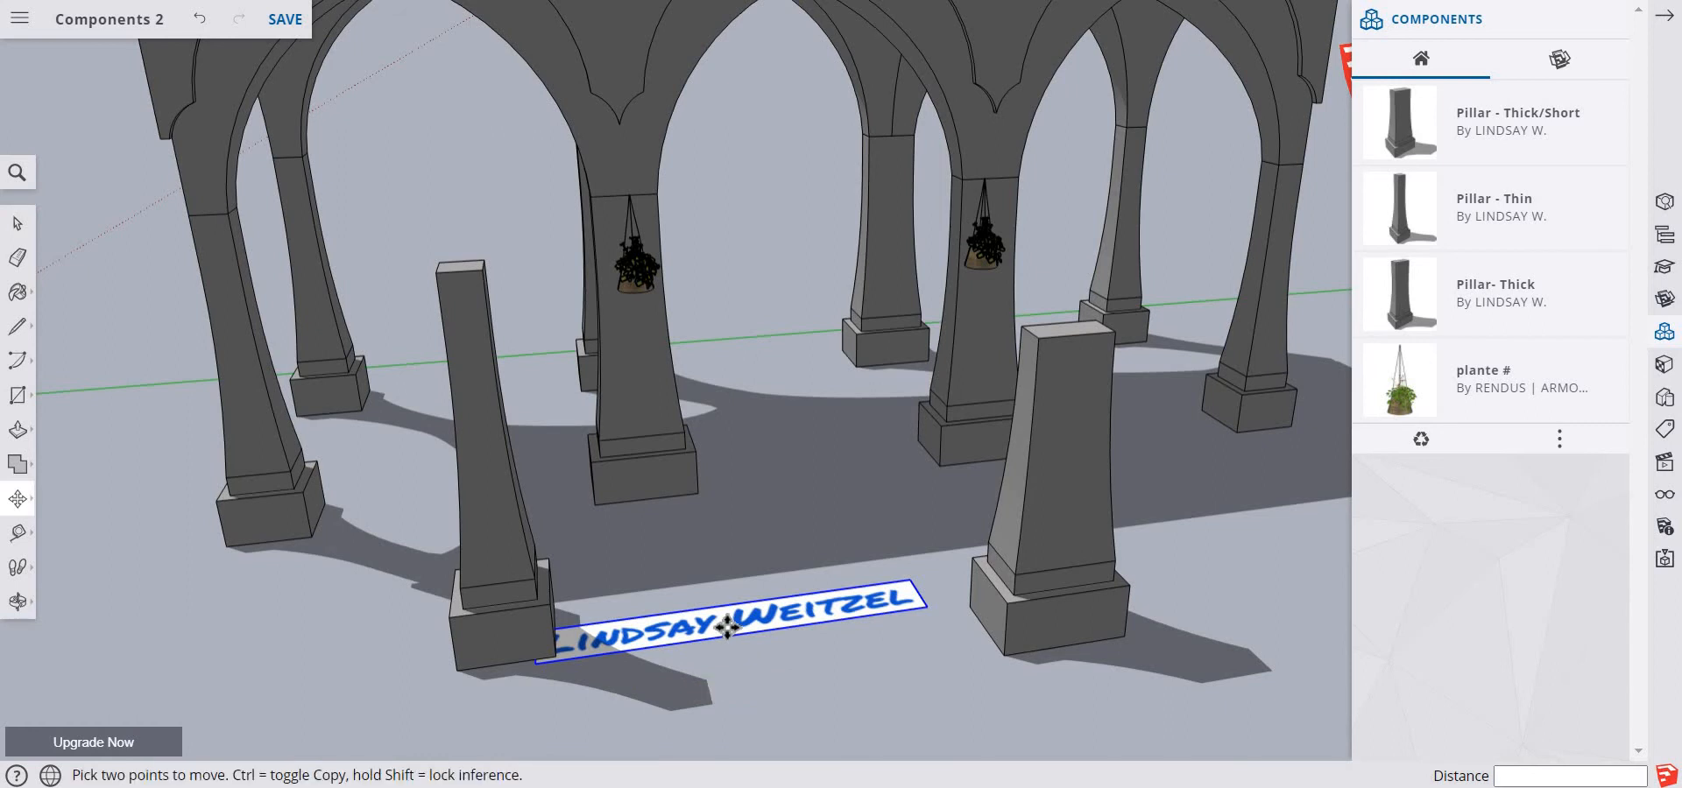
click(762, 609)
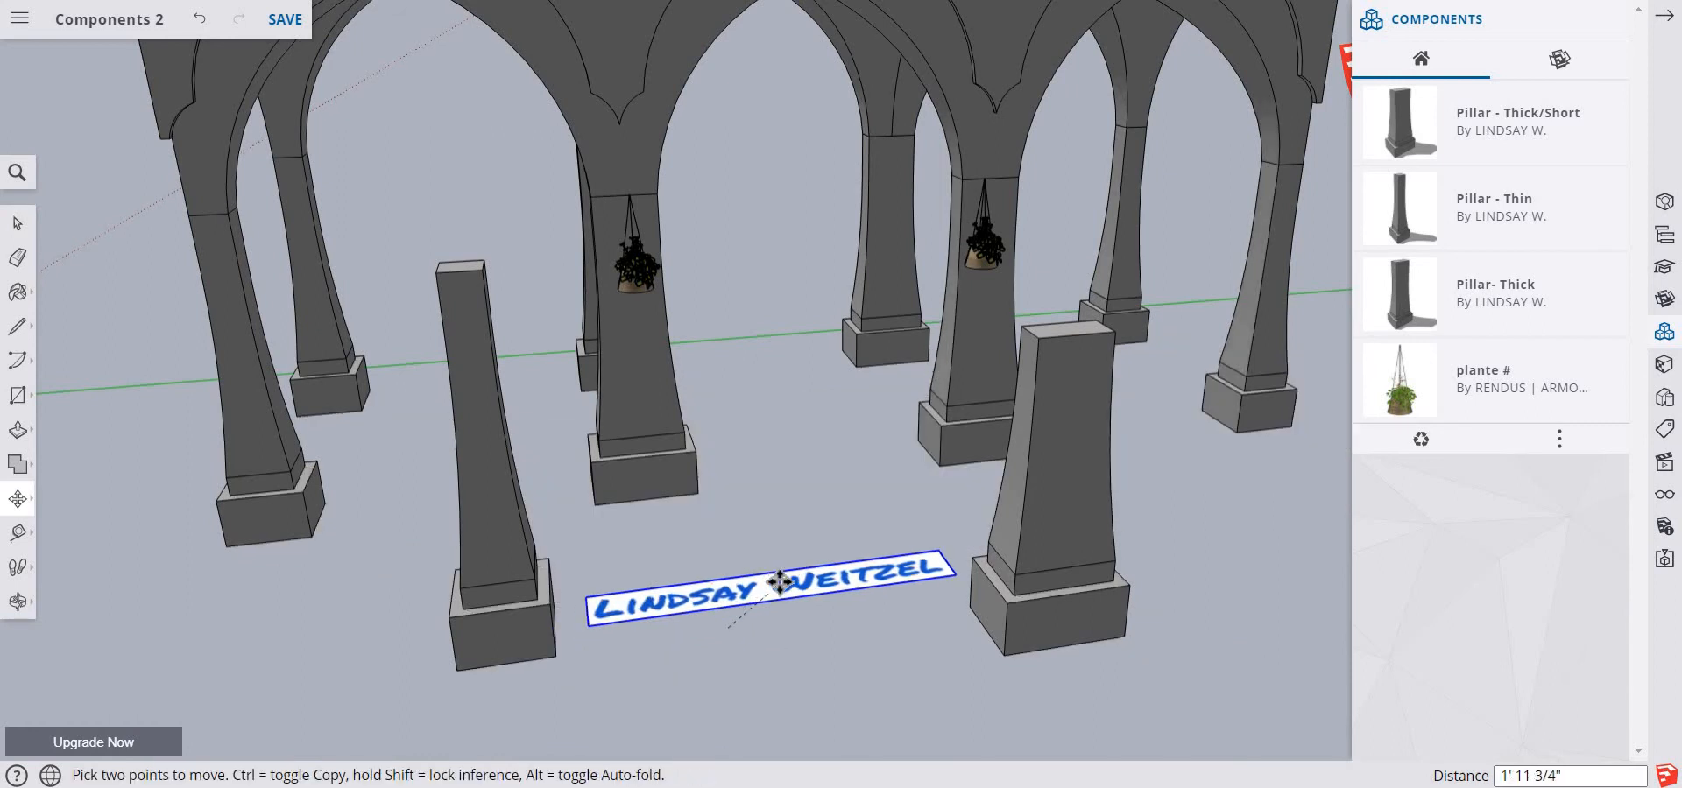
click(781, 585)
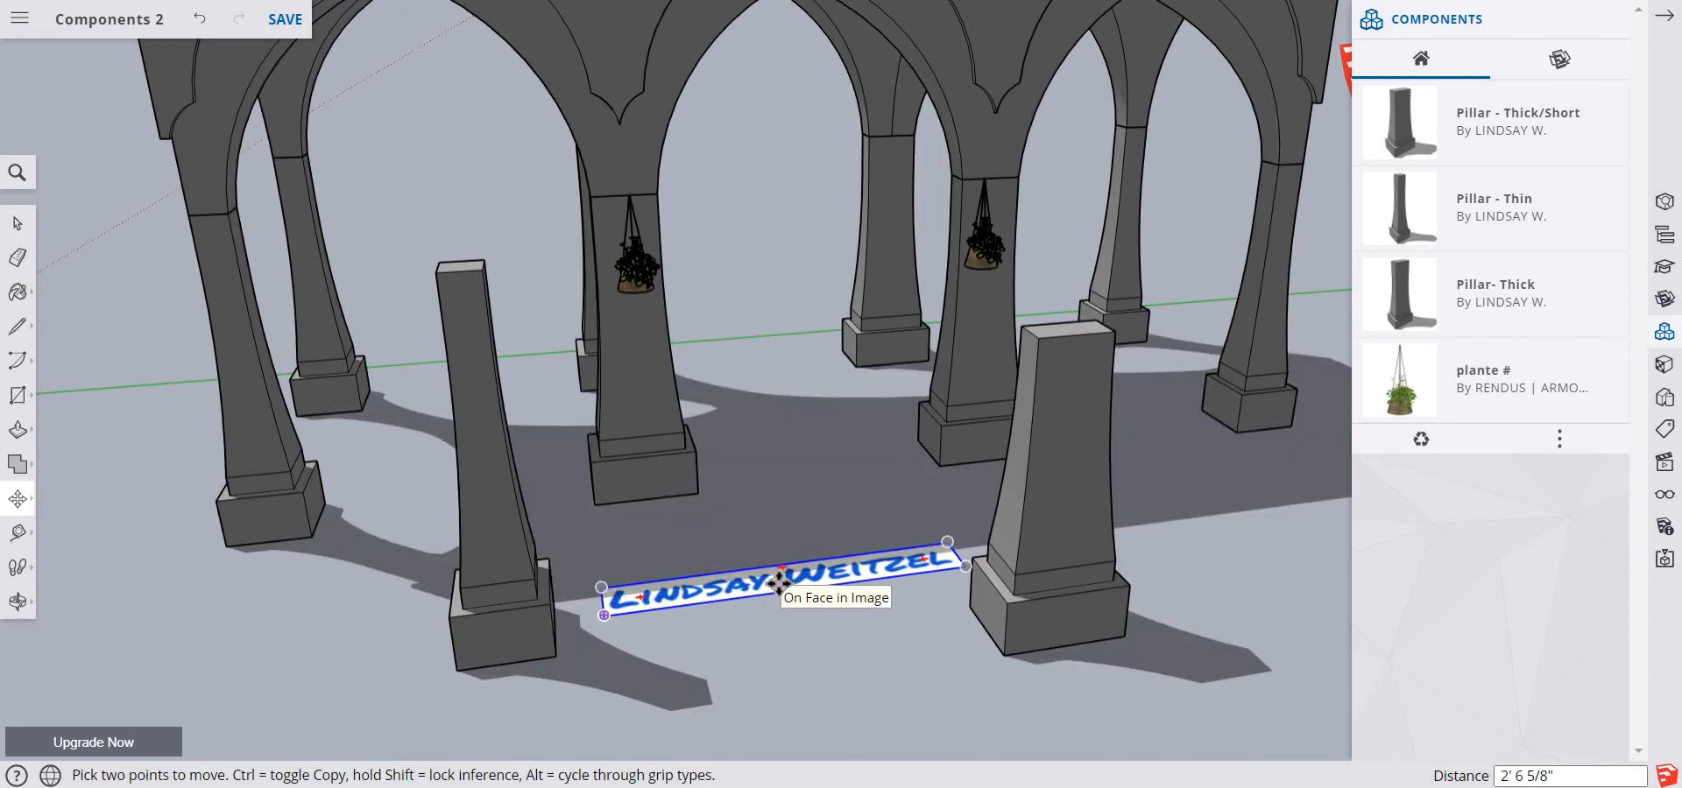
key(space)
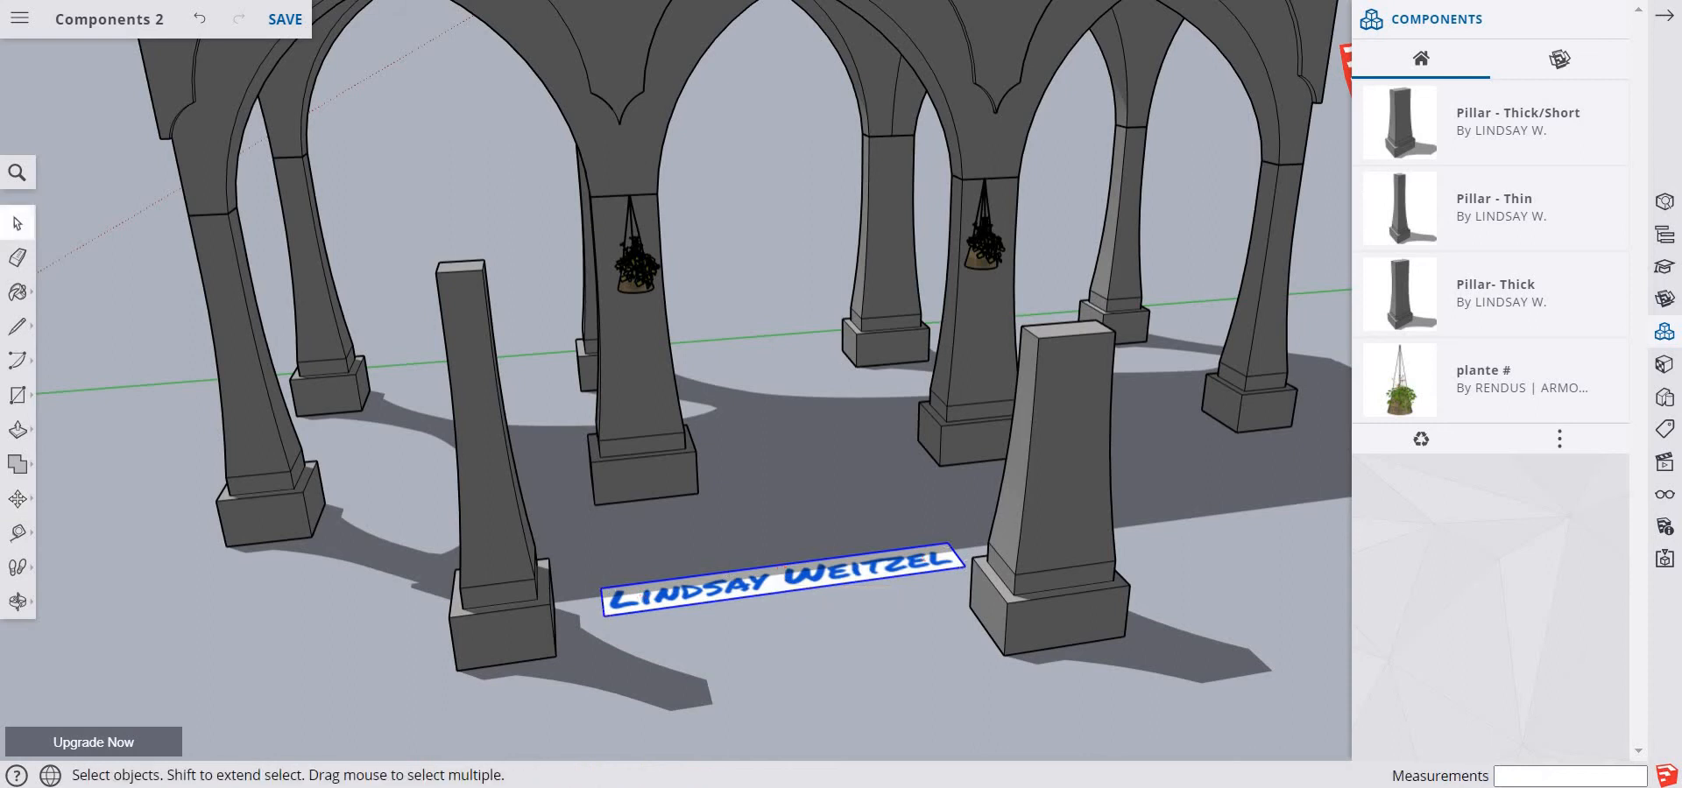
click(289, 19)
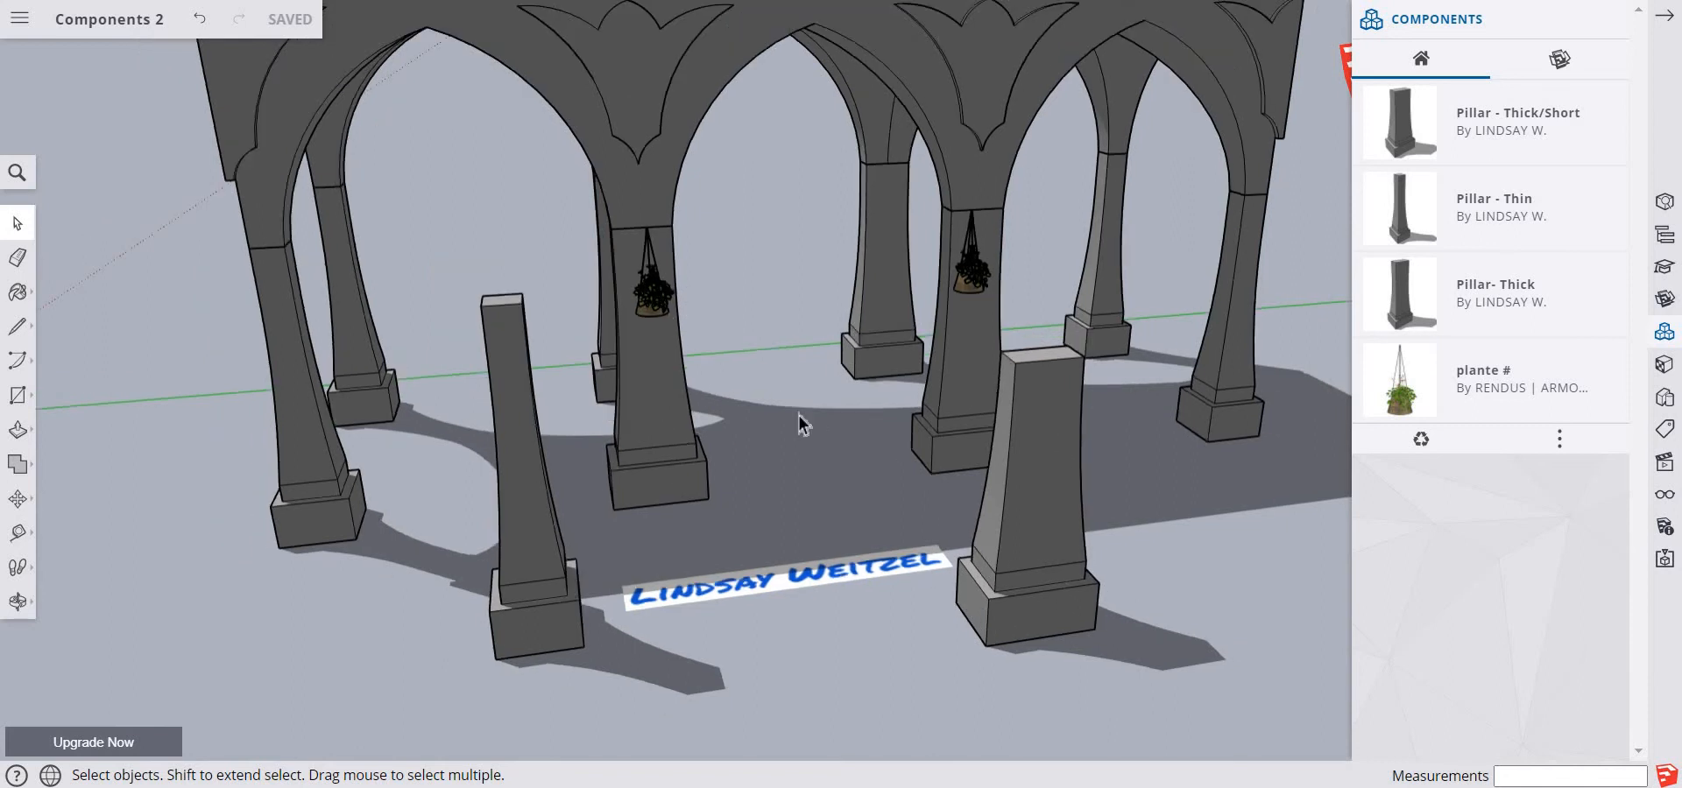
Capture a rectangular snip with the Snipping Tool covering the arcade, hanging plants, freestanding pillars, name sign and the component list
scroll(797, 414, down, 1)
scroll(797, 413, up, 1)
scroll(797, 413, down, 2)
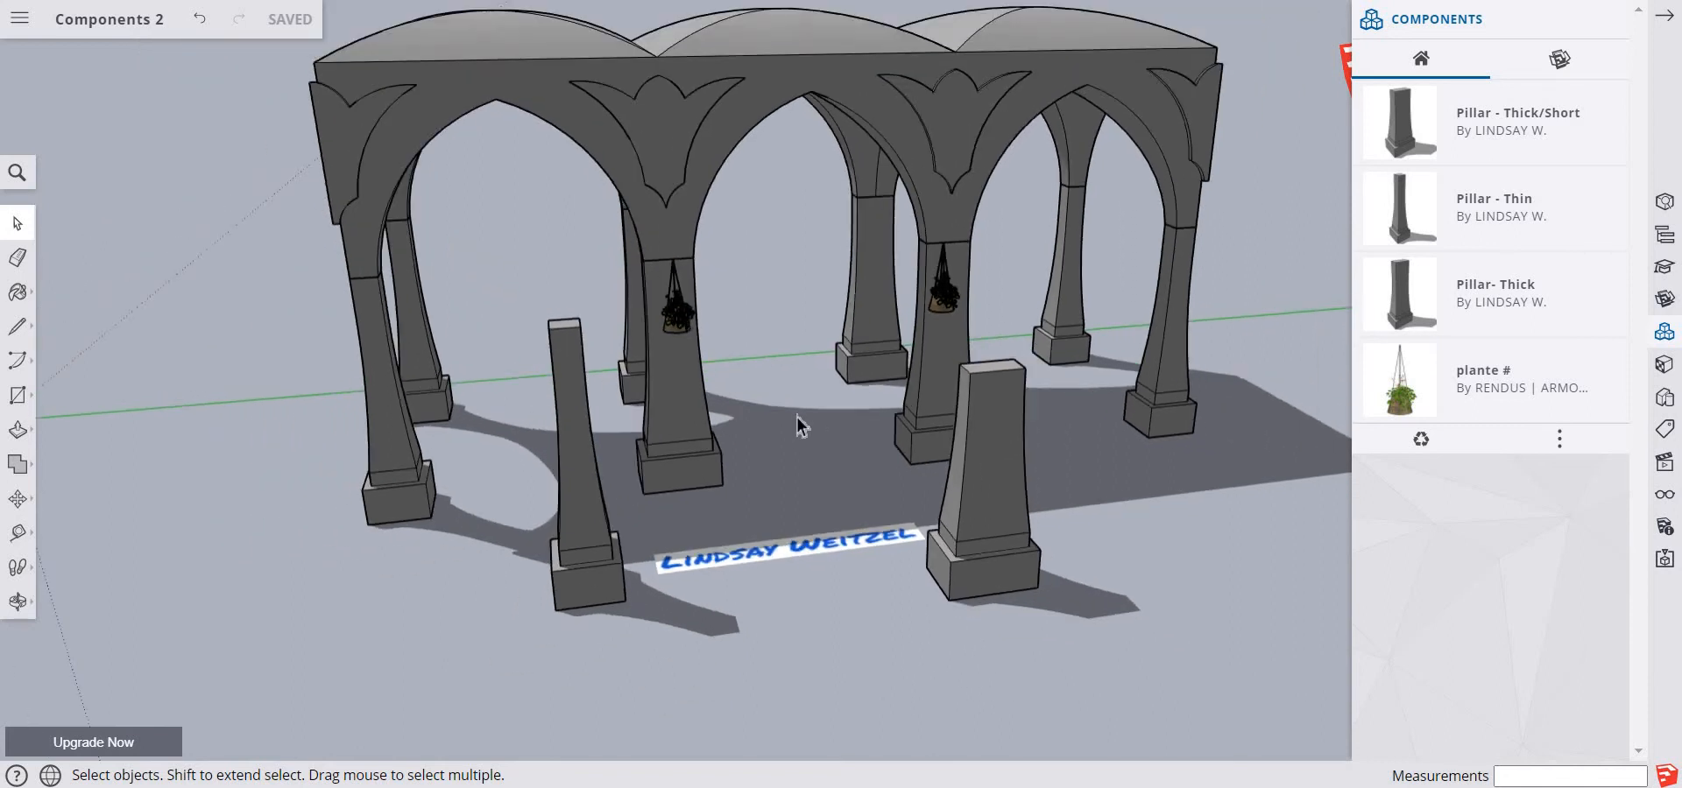
mouse_move(905, 665)
middle_down()
mouse_move(969, 669)
mouse_move(887, 646)
mouse_move(903, 654)
middle_up()
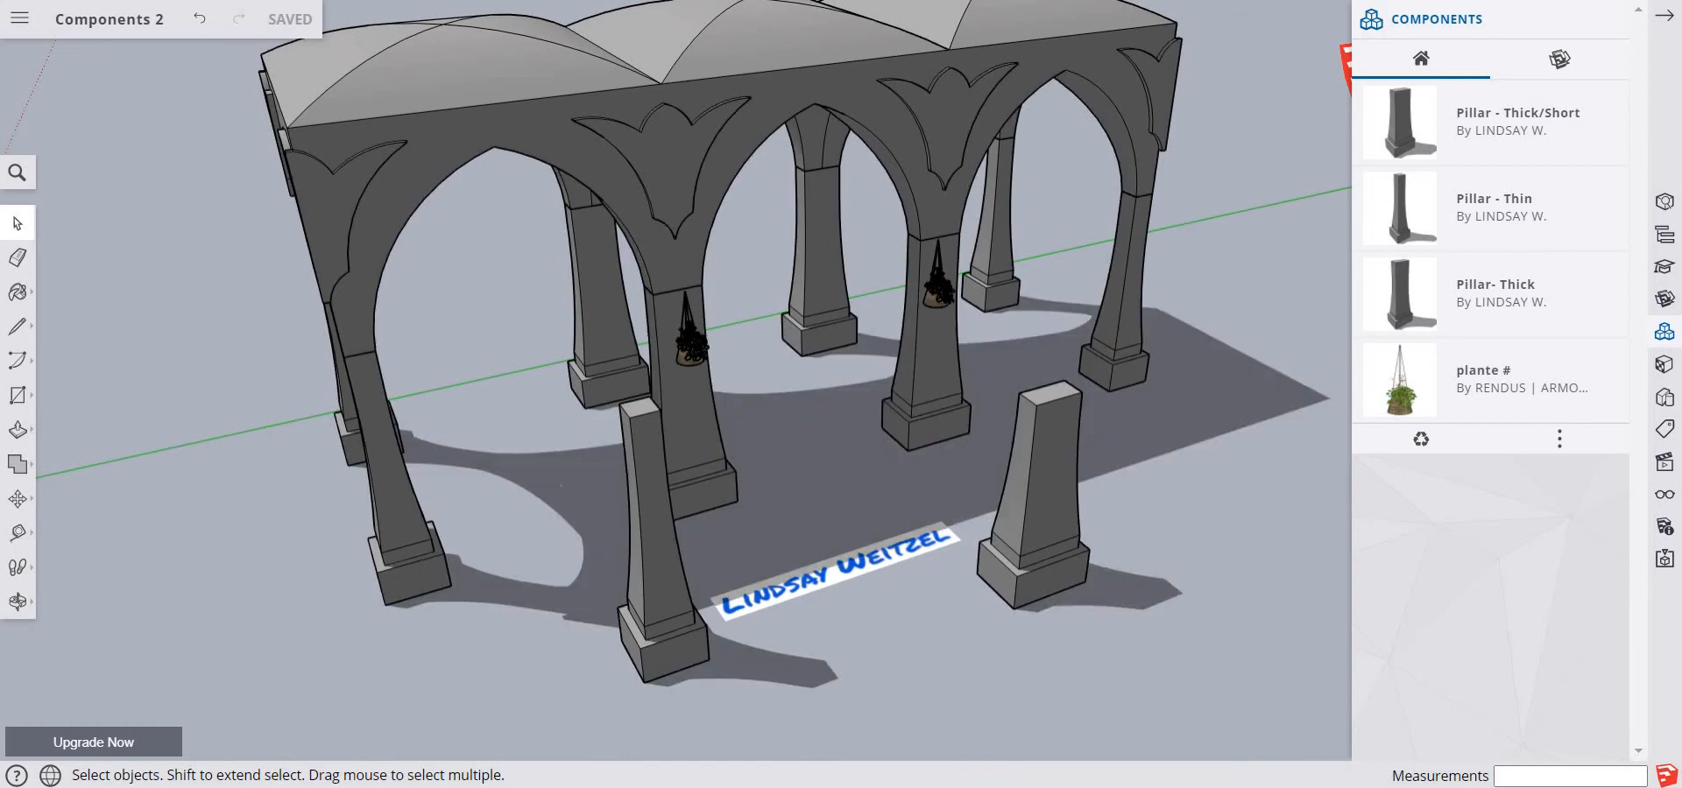
click(761, 384)
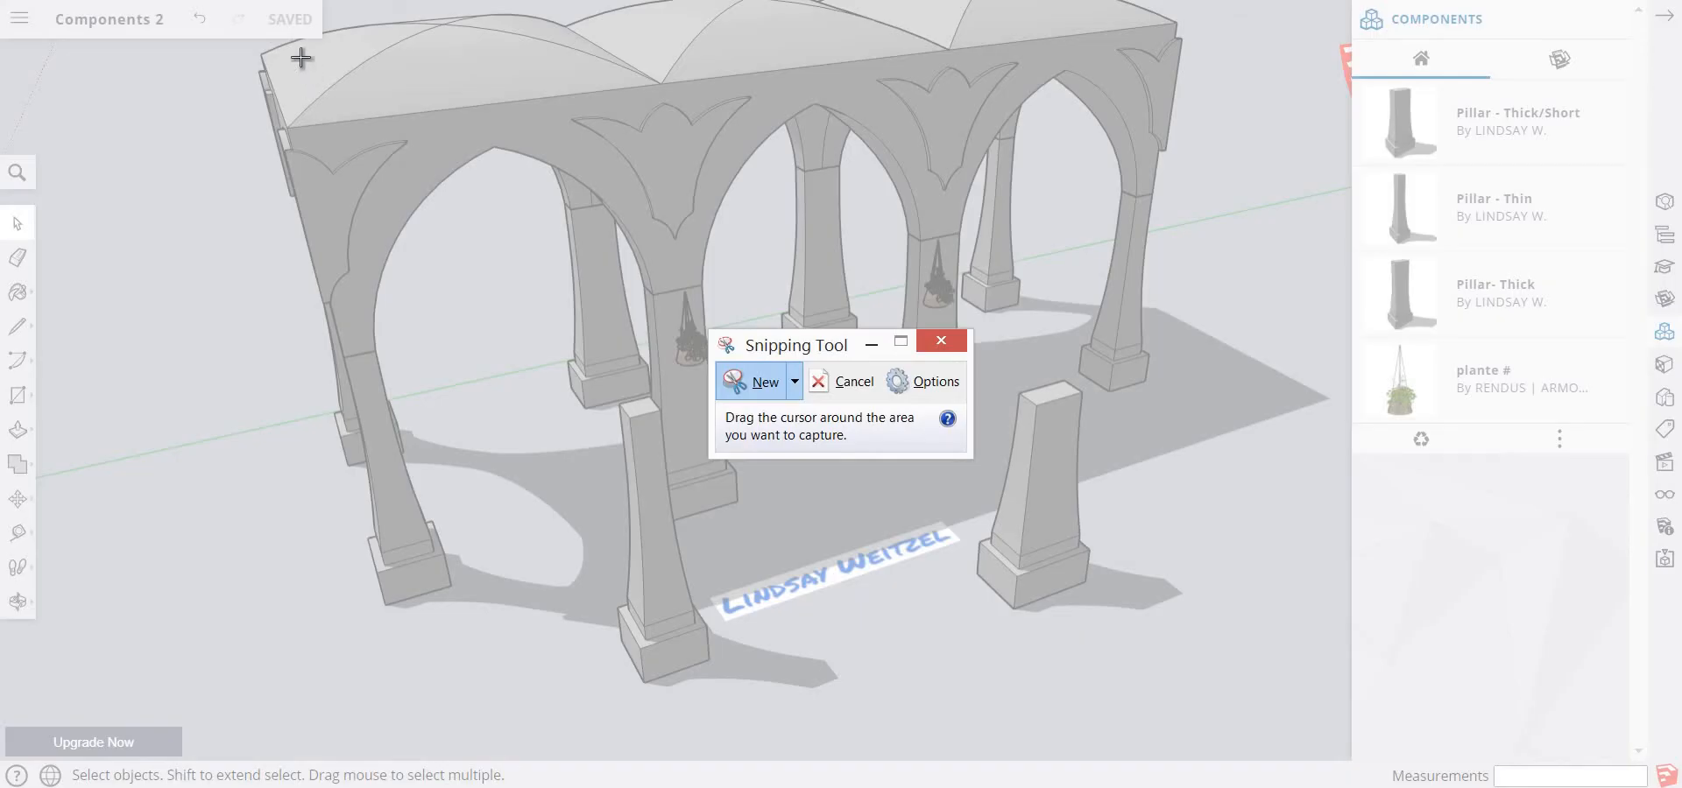
drag(277, 46, 1645, 715)
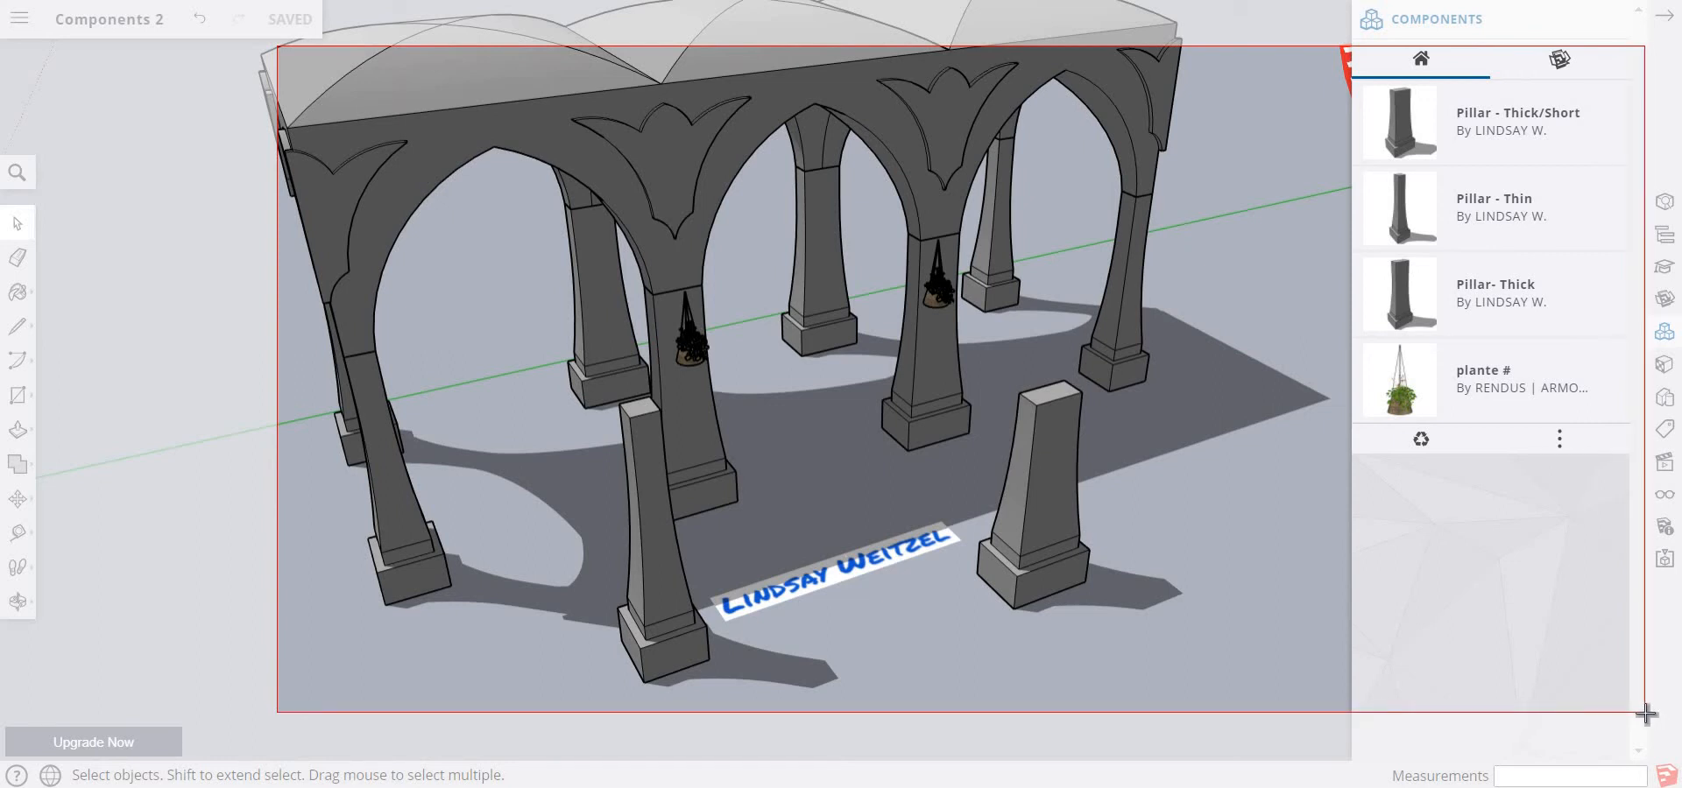
drag(1645, 715, 1645, 714)
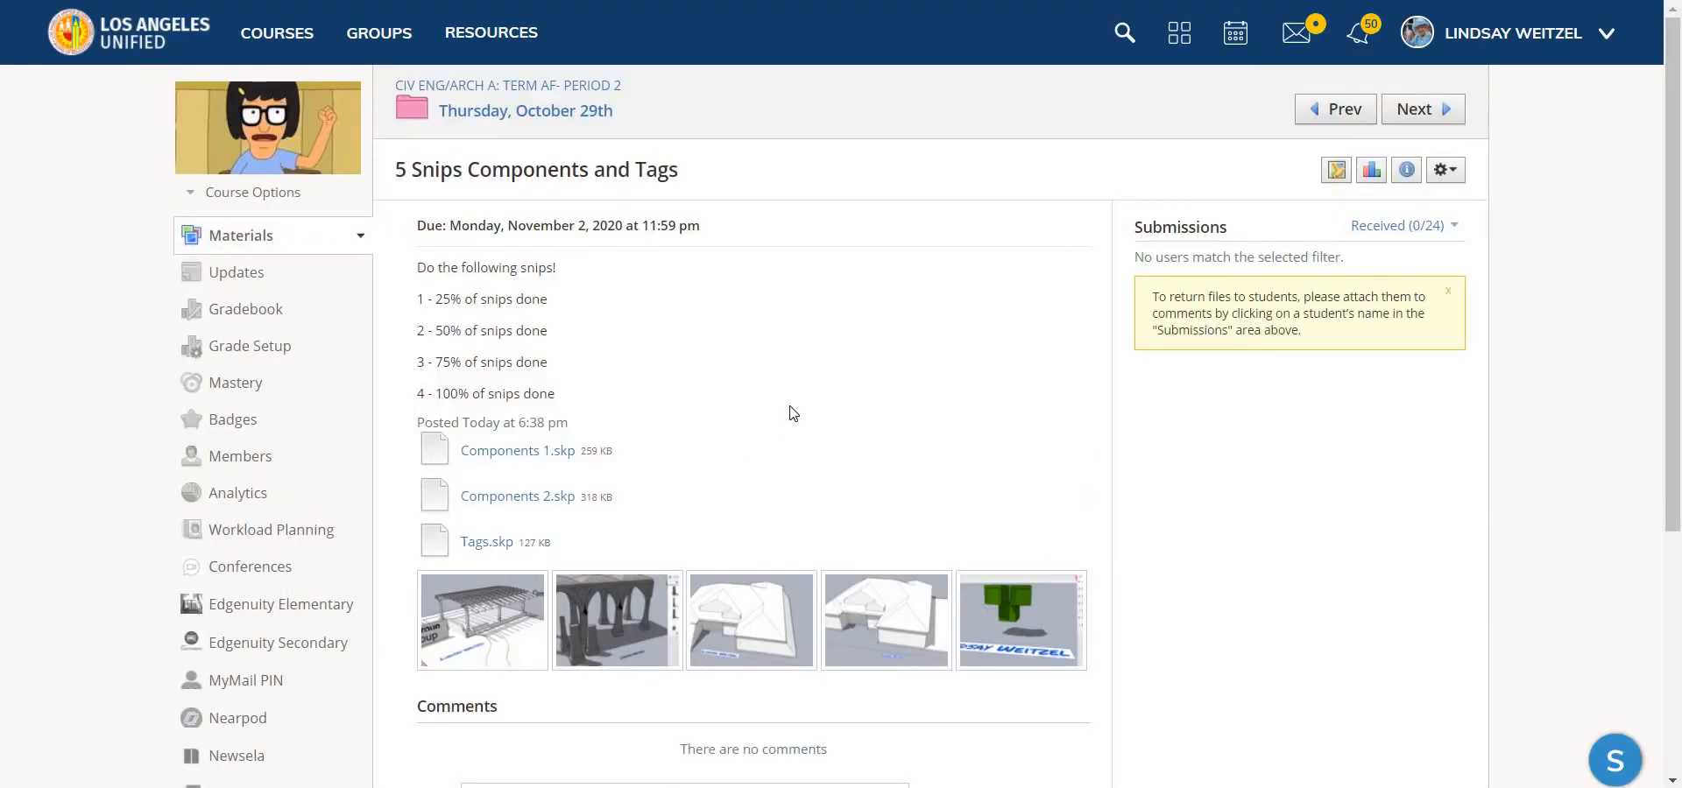
Download Tags.skp from the assignment page and open it in SketchUp from the computer's Downloads folder
scroll(793, 414, down, 3)
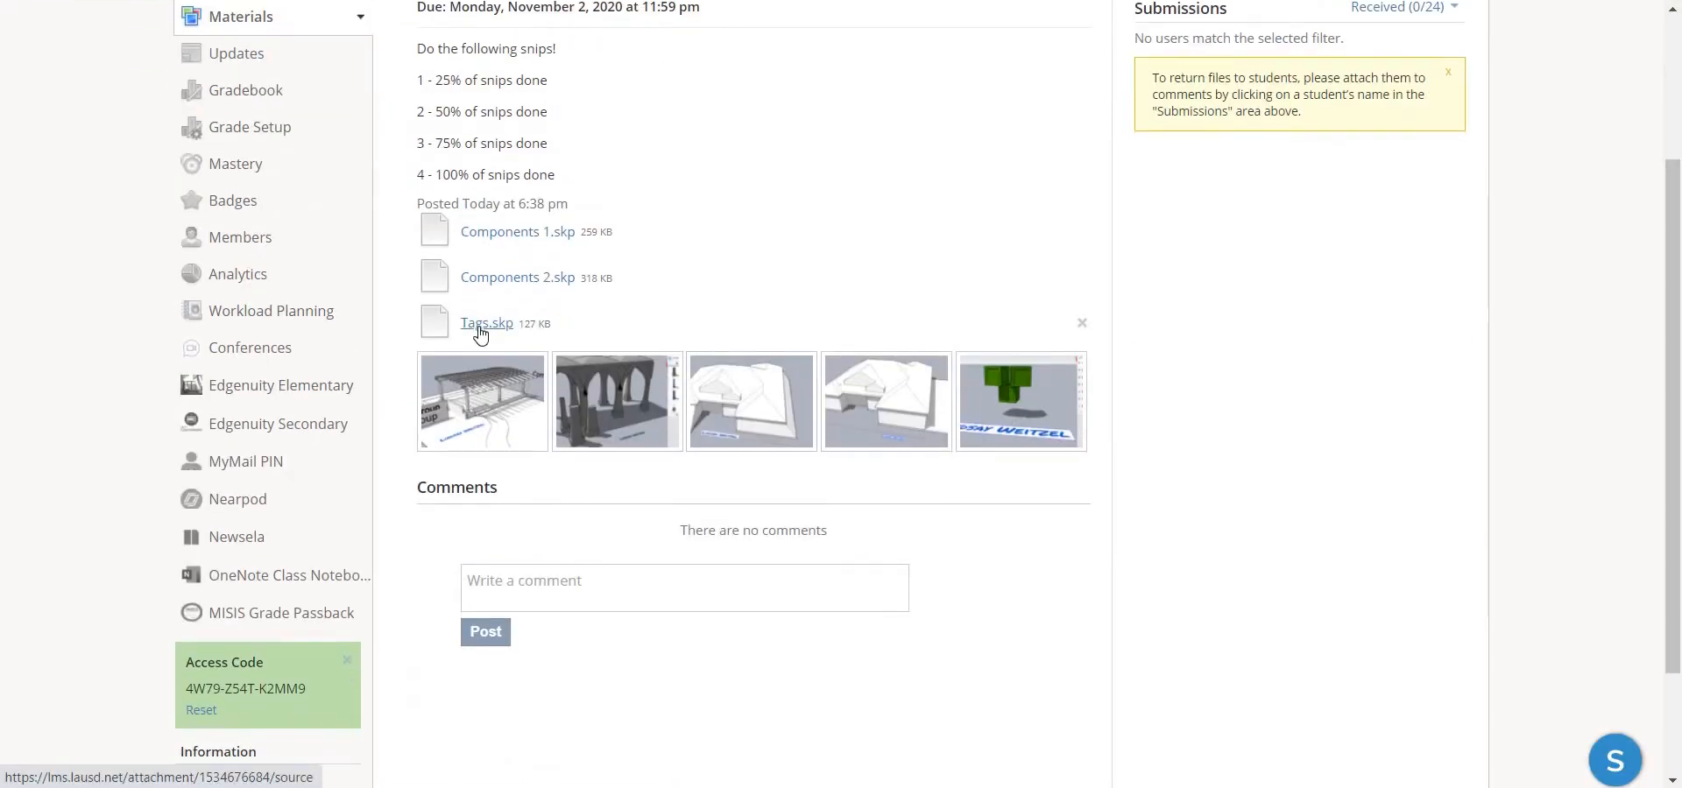
click(482, 323)
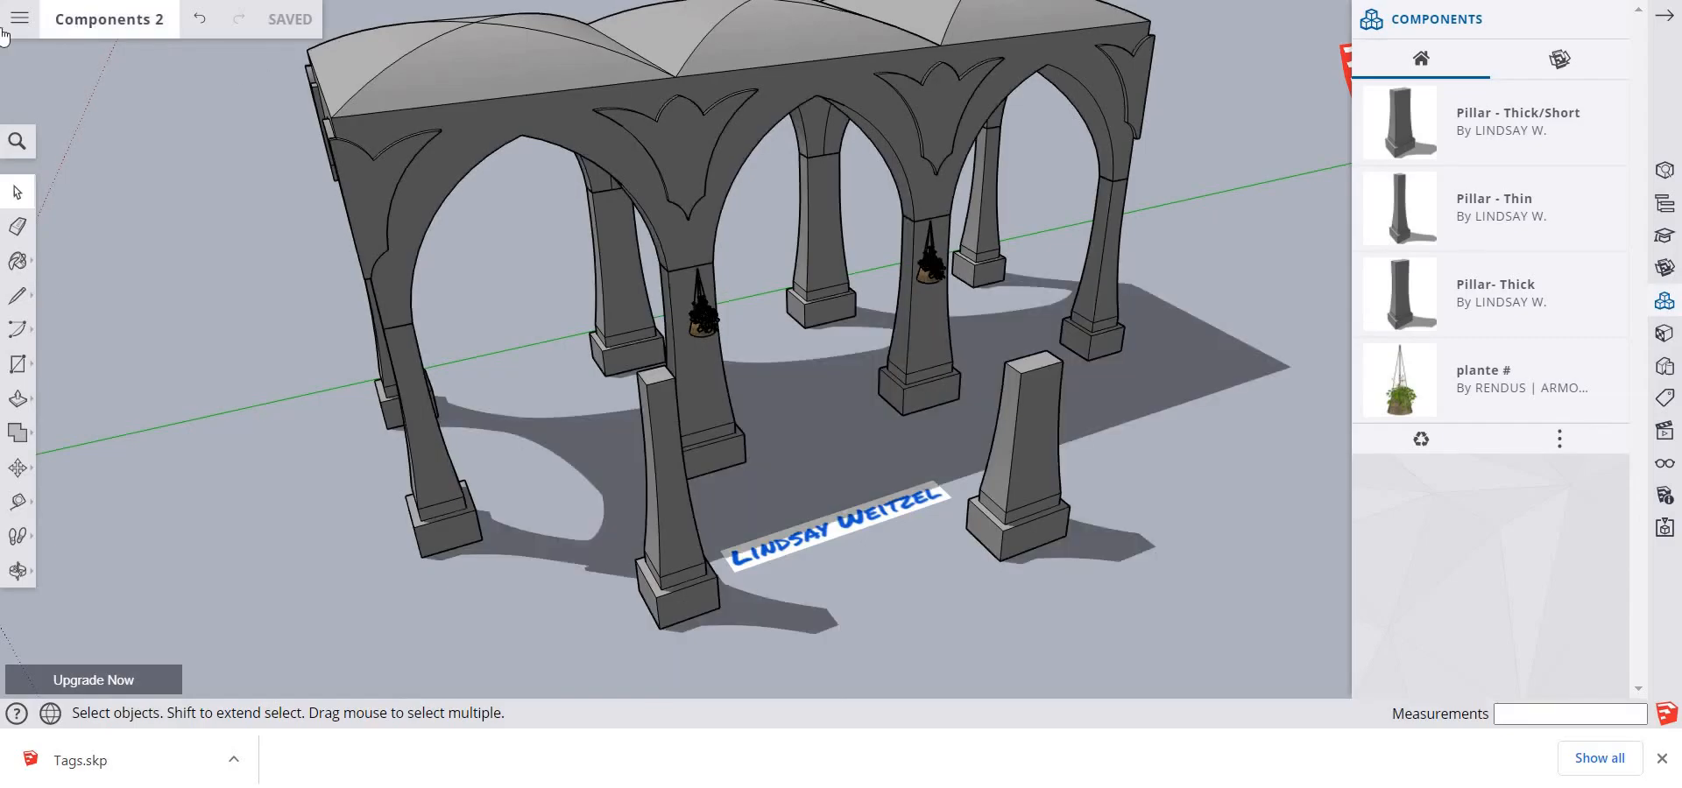
click(16, 19)
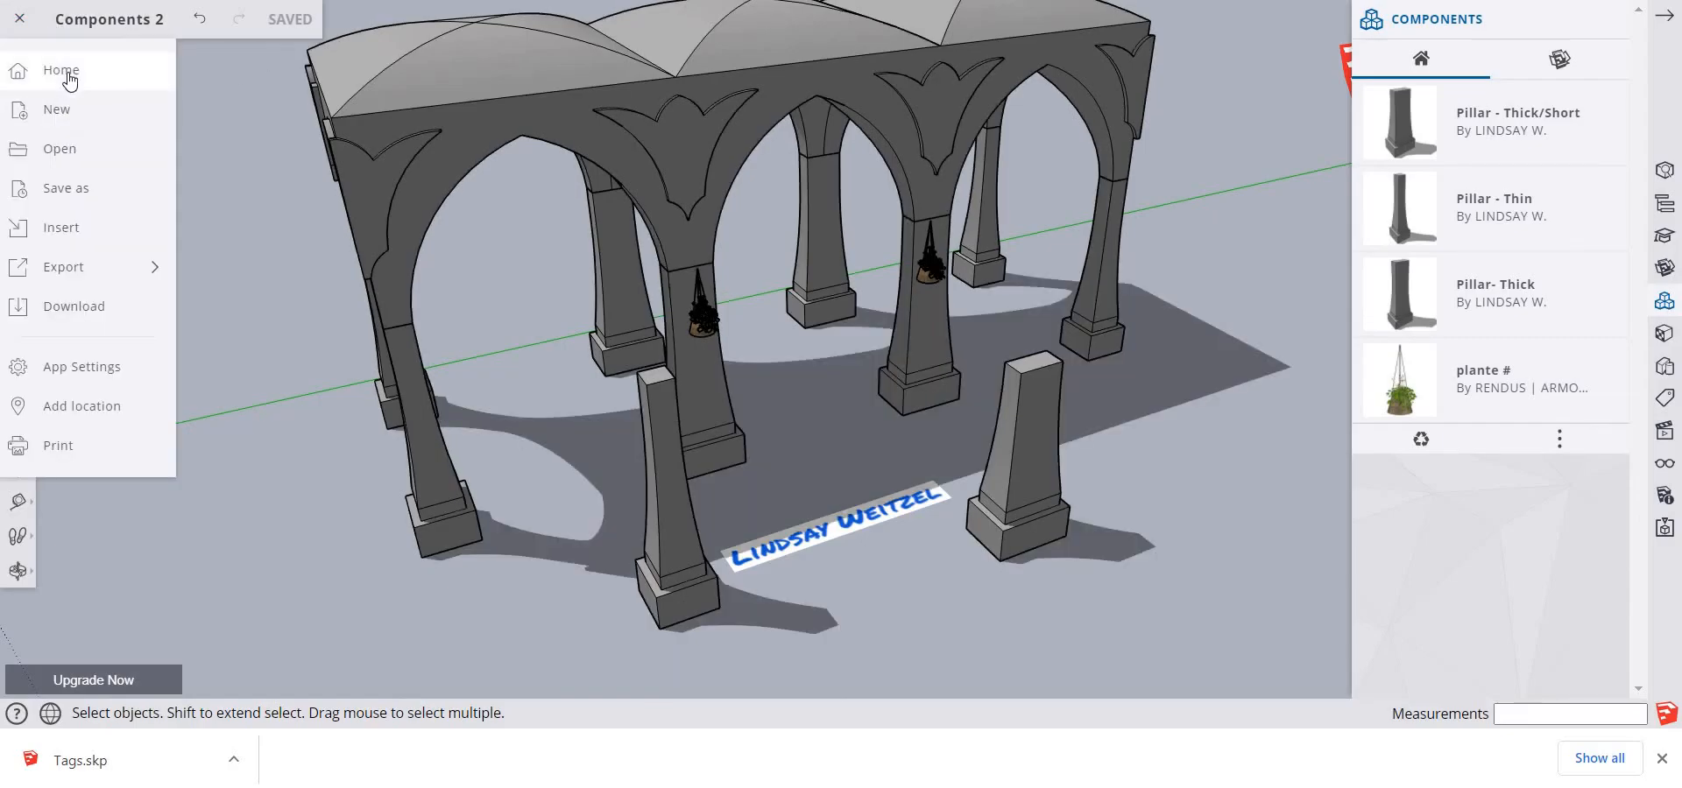
click(52, 70)
click(423, 89)
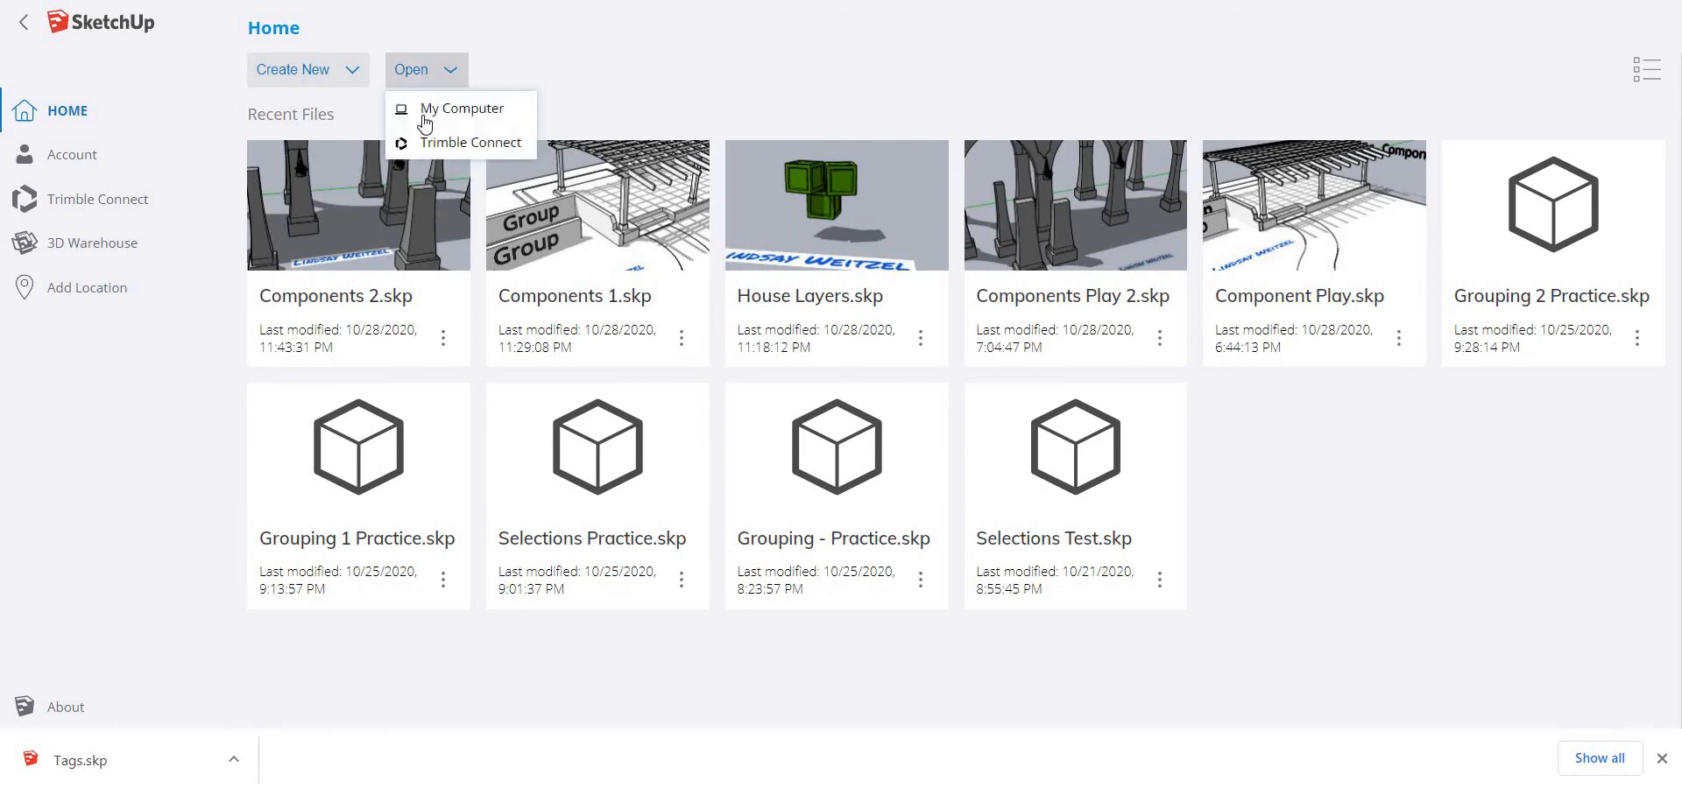
click(432, 120)
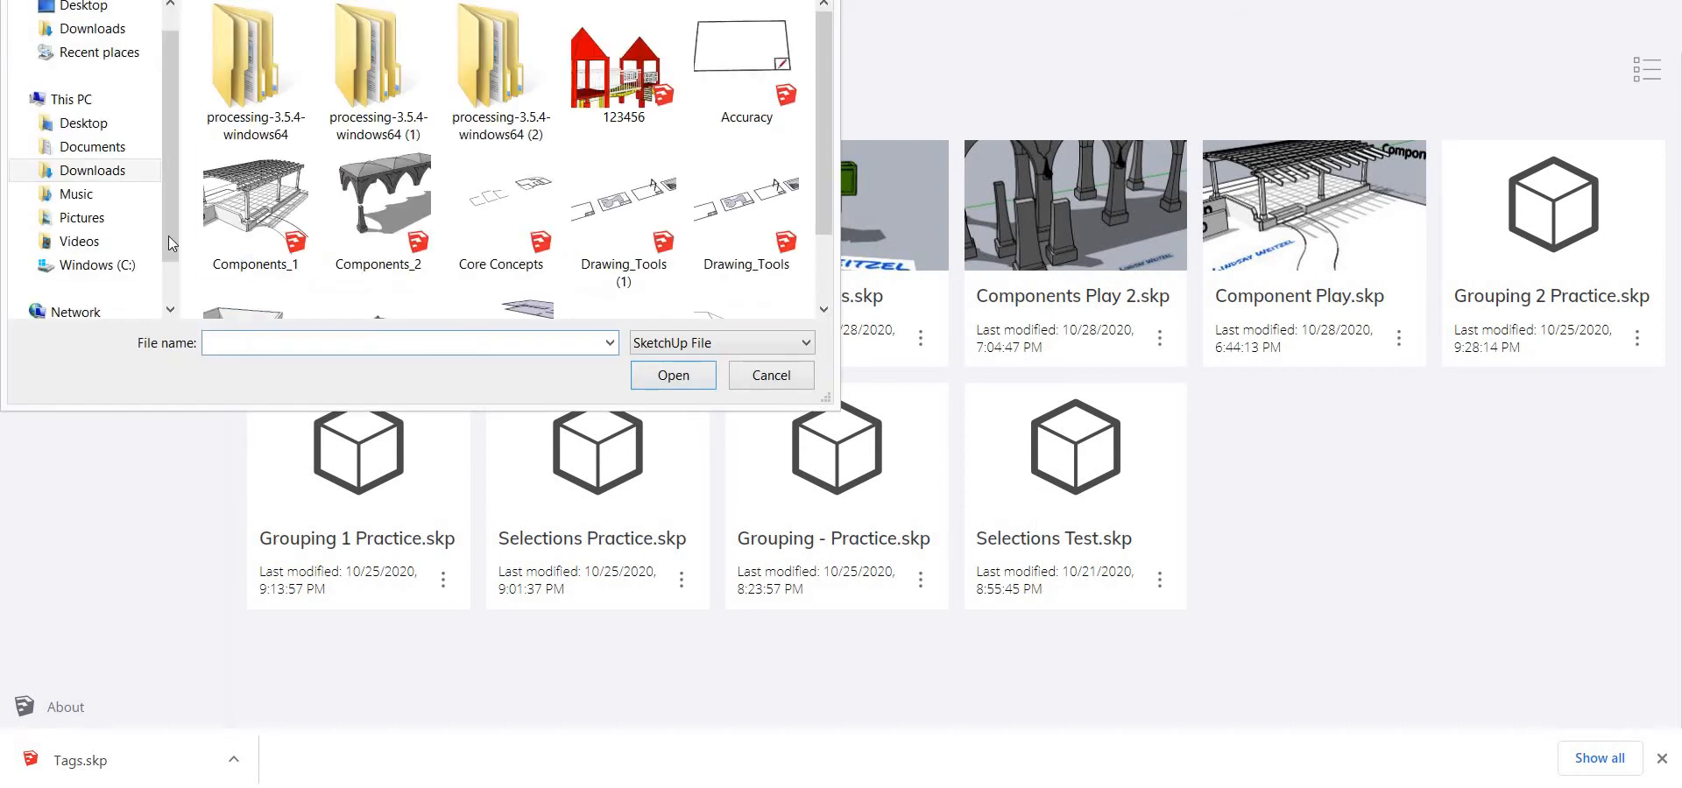
click(121, 170)
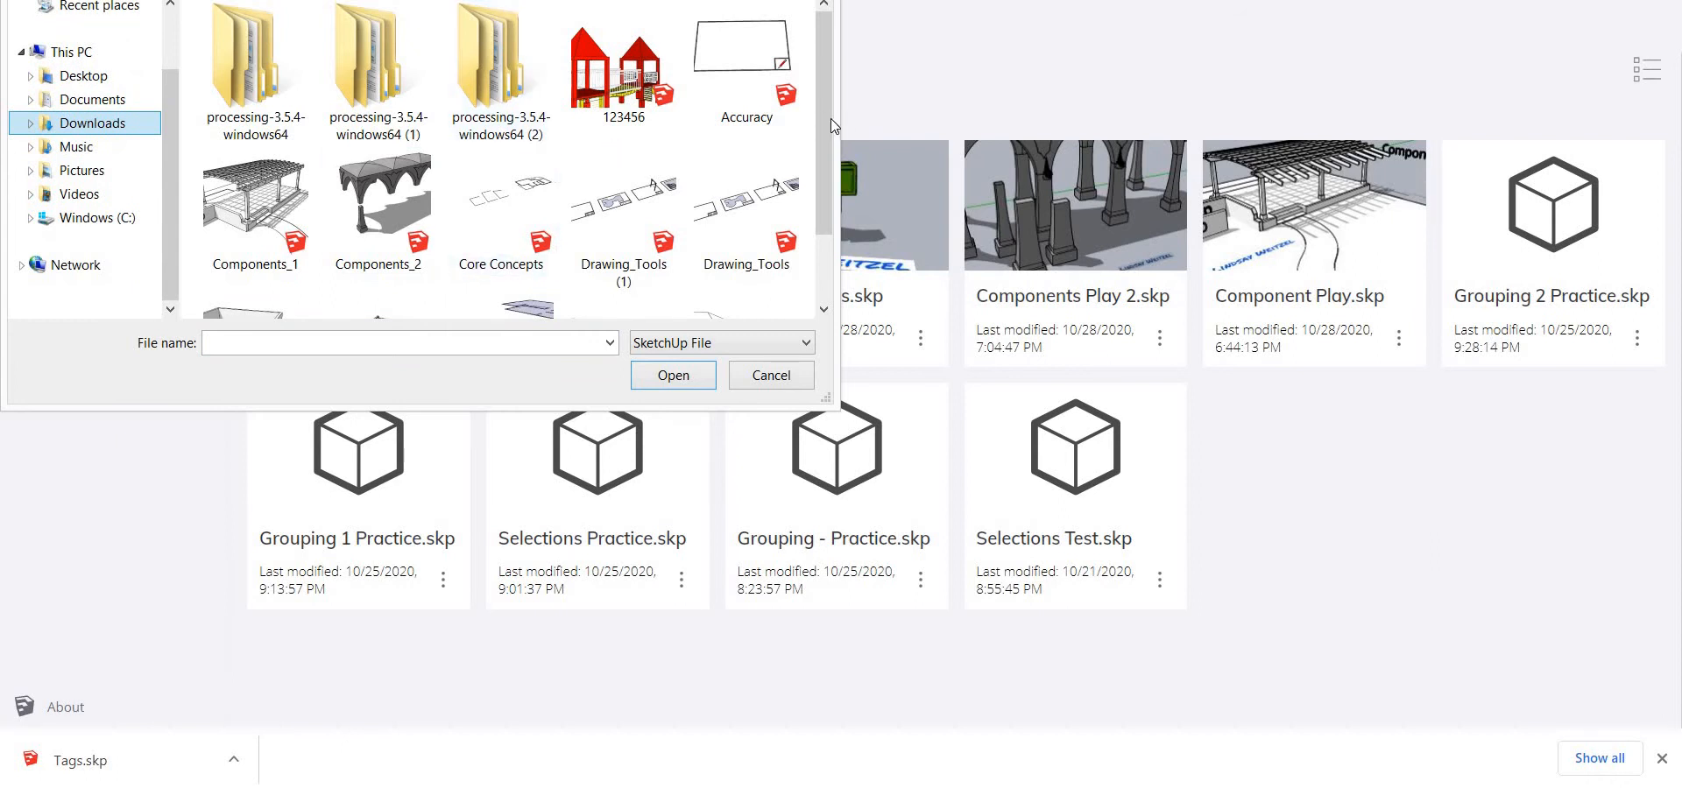
drag(827, 161, 823, 229)
click(744, 255)
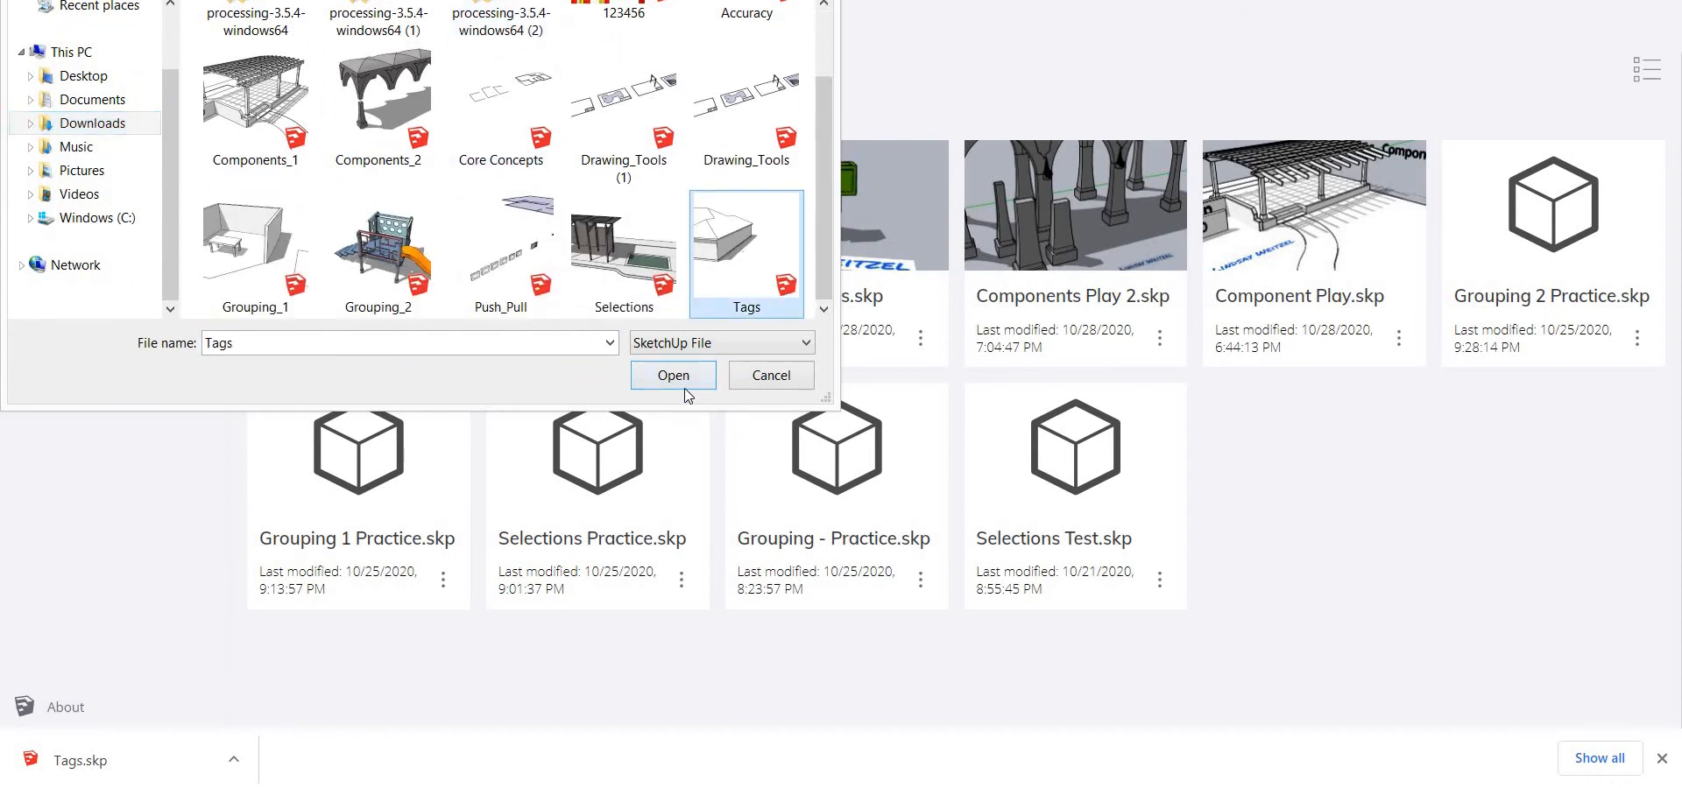
click(679, 377)
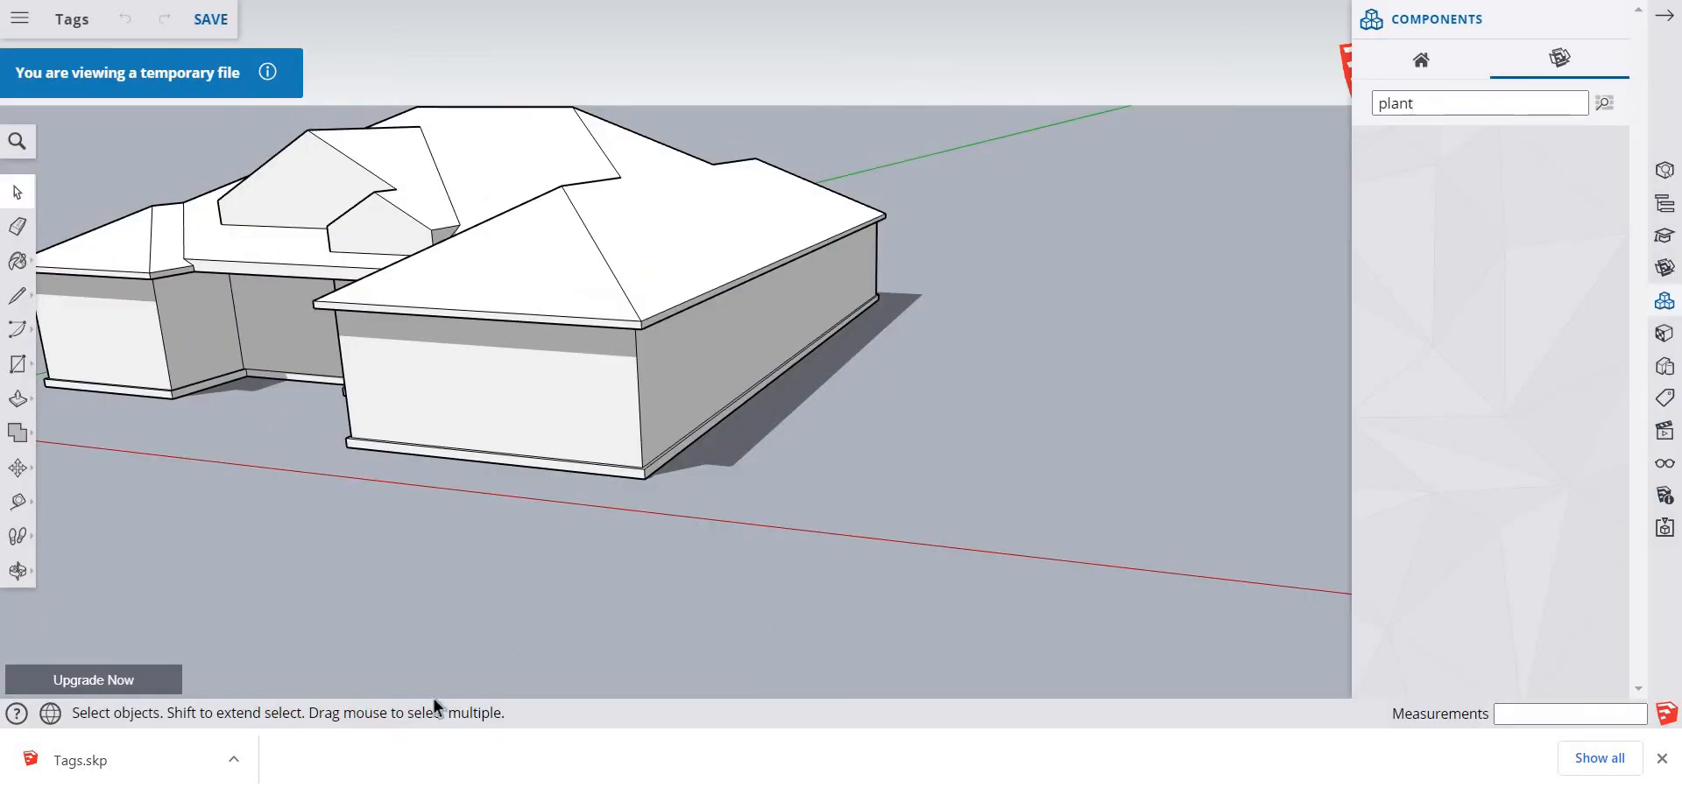
Save the opened house model in the SketchUp project folder under the name Tags
click(211, 18)
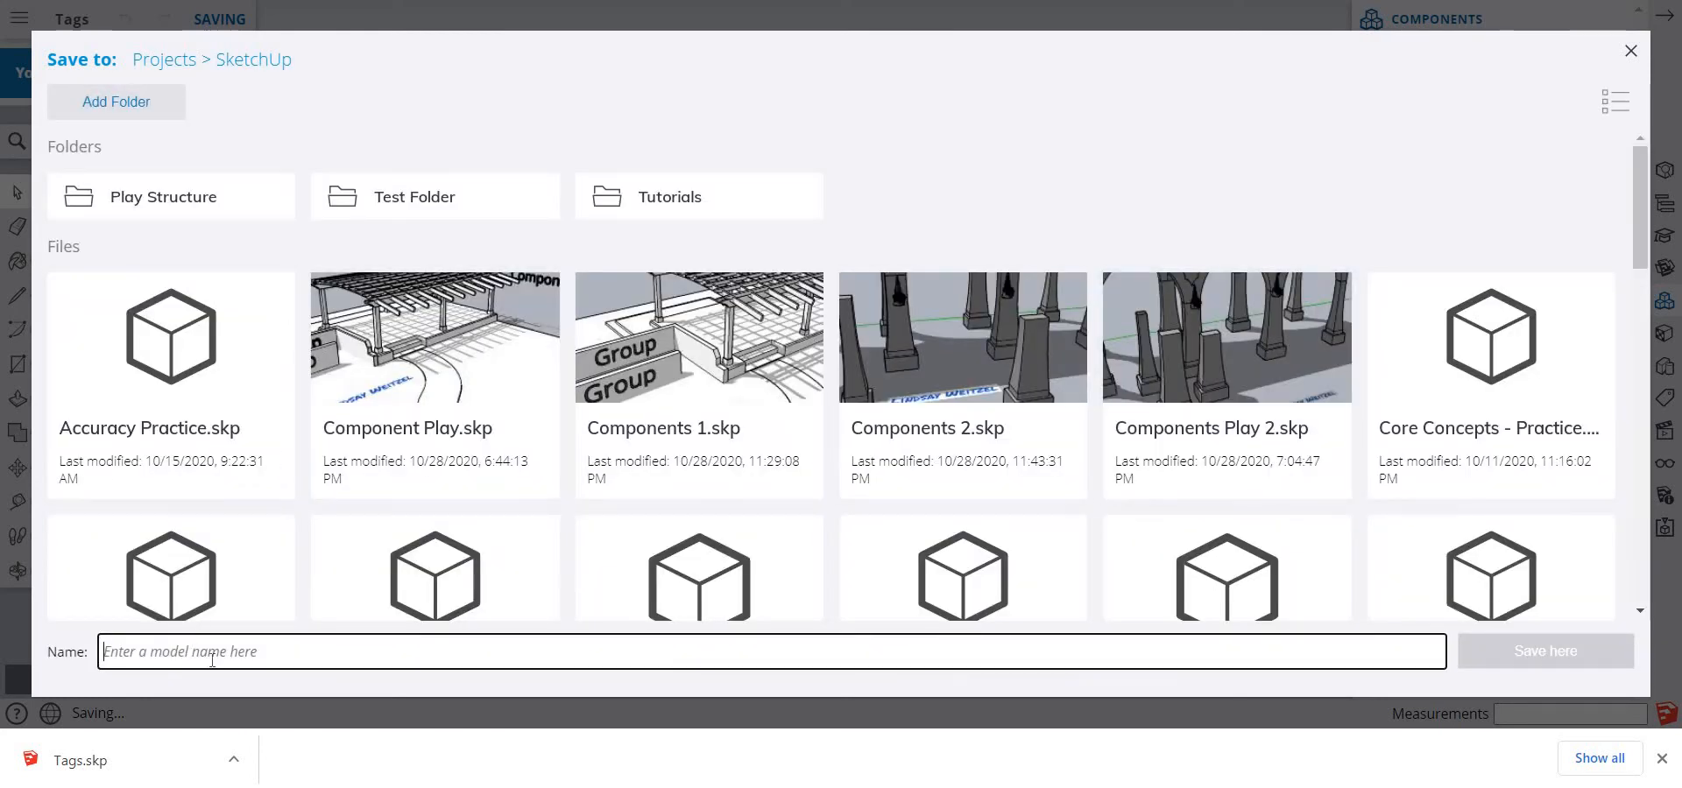
text(Tags)
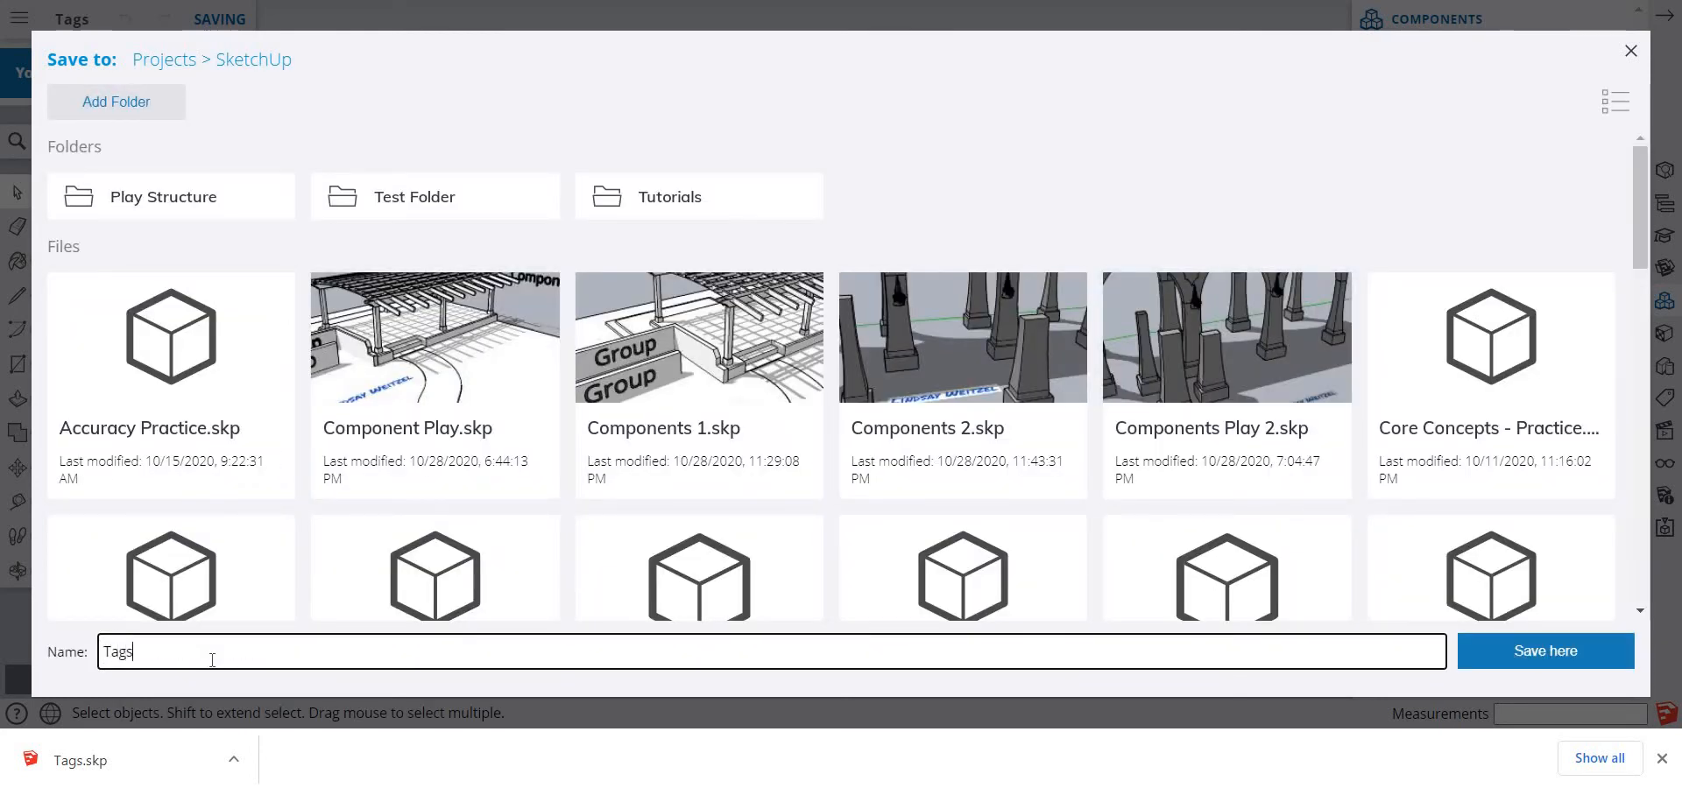
key(Return)
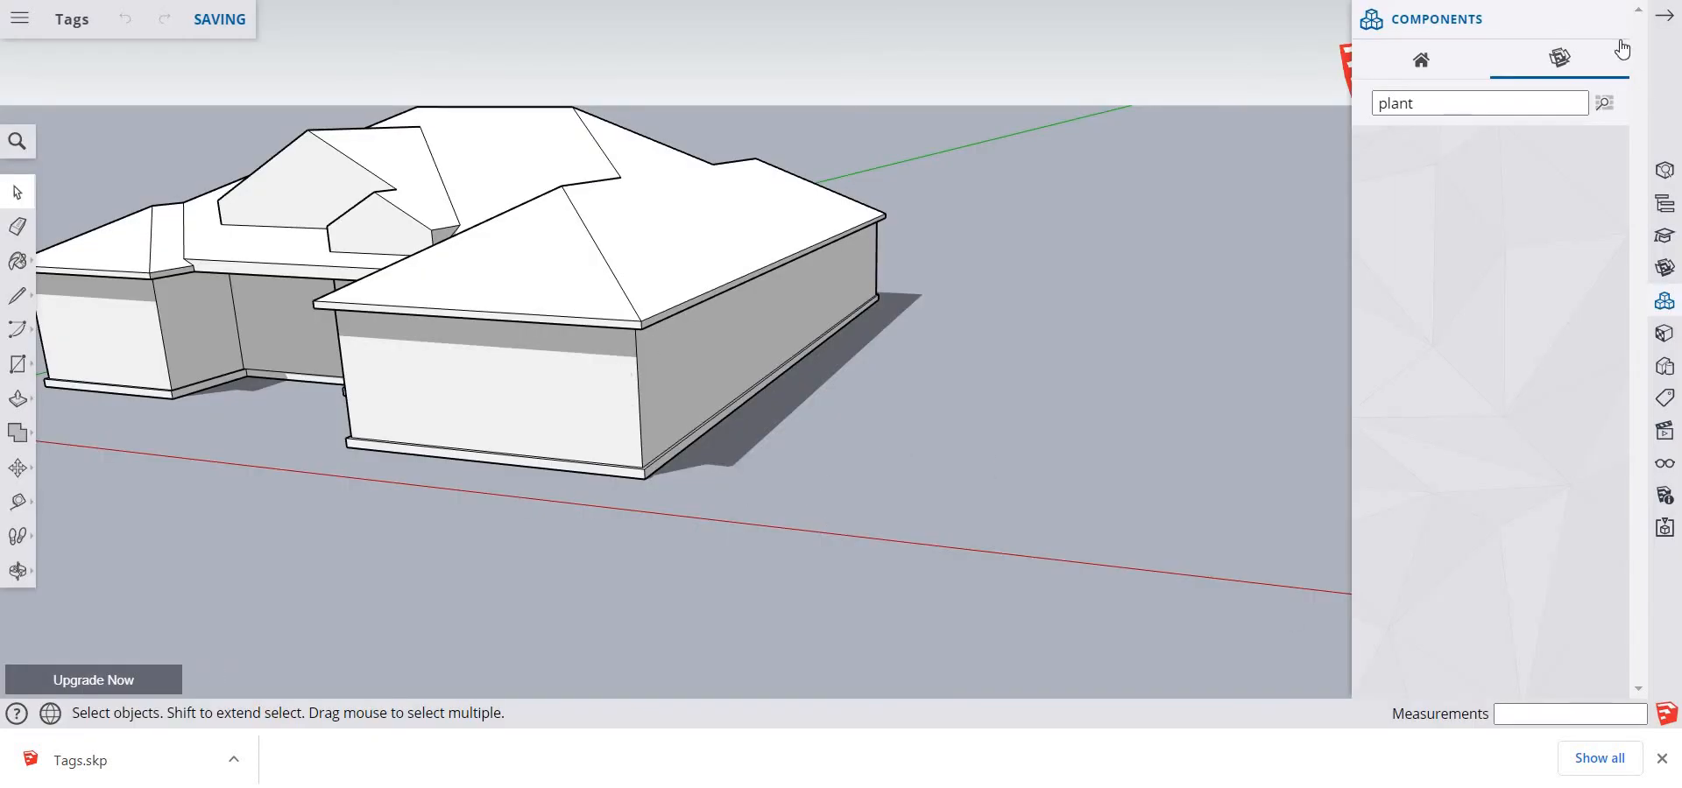
Close the component list and switch the view to the (House) scene
click(1663, 16)
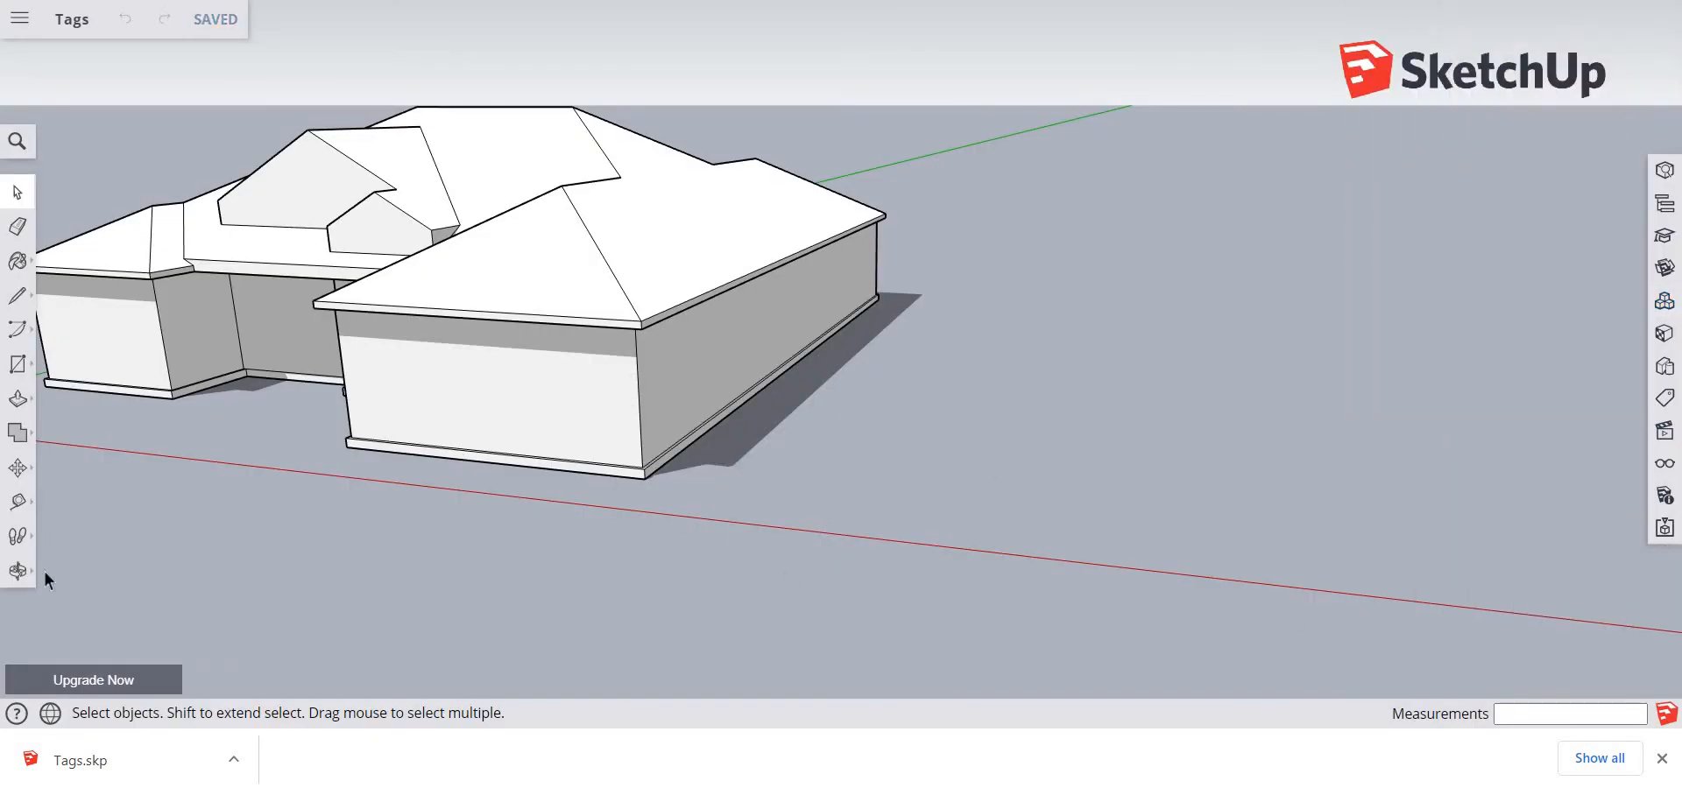
click(1663, 430)
click(1402, 315)
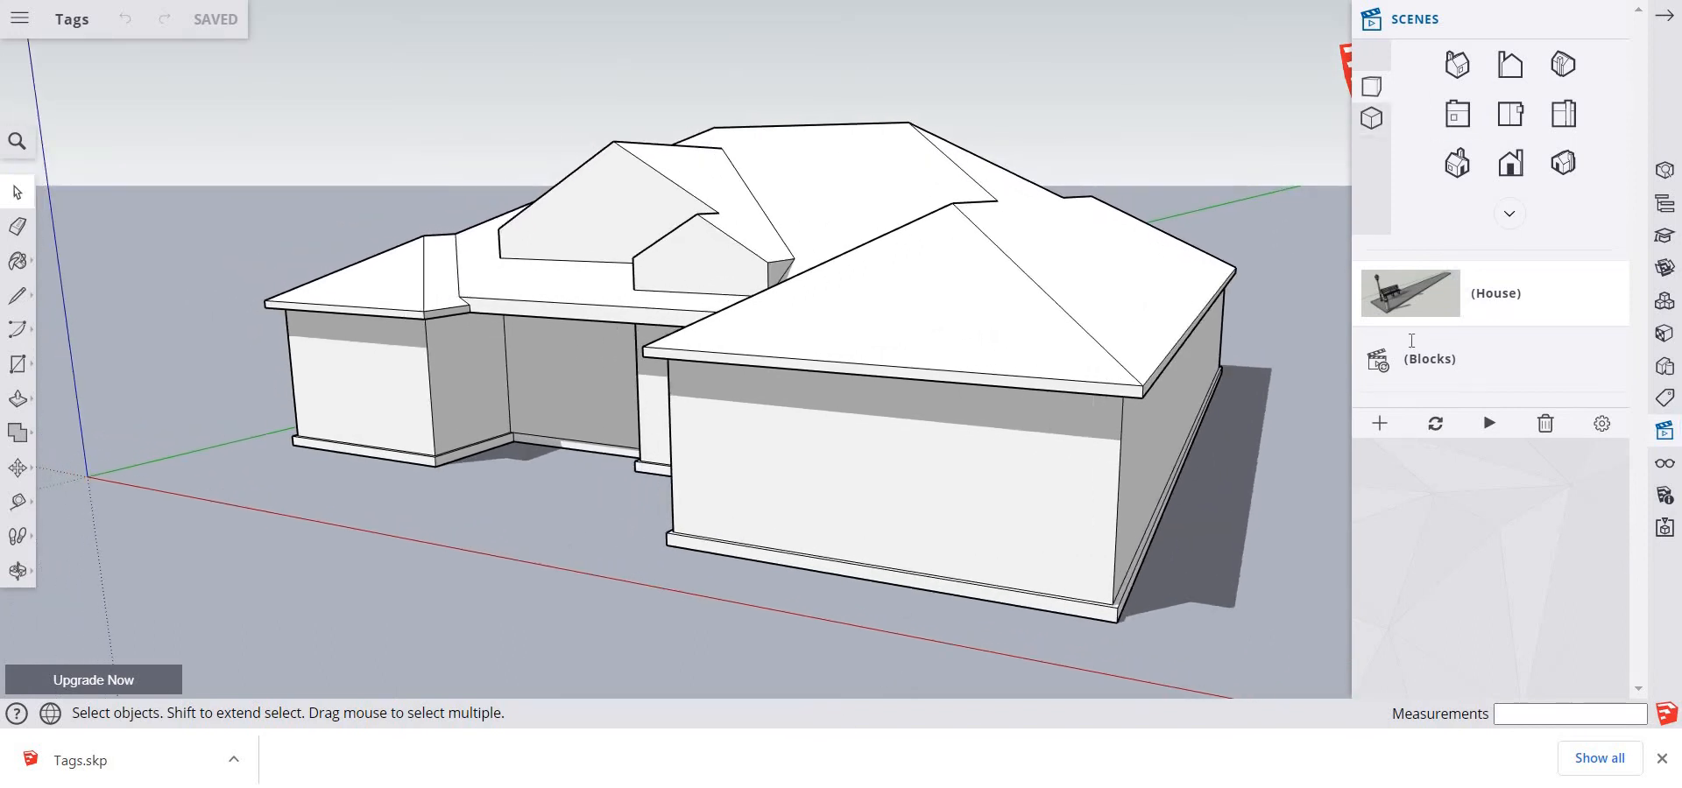
click(1612, 20)
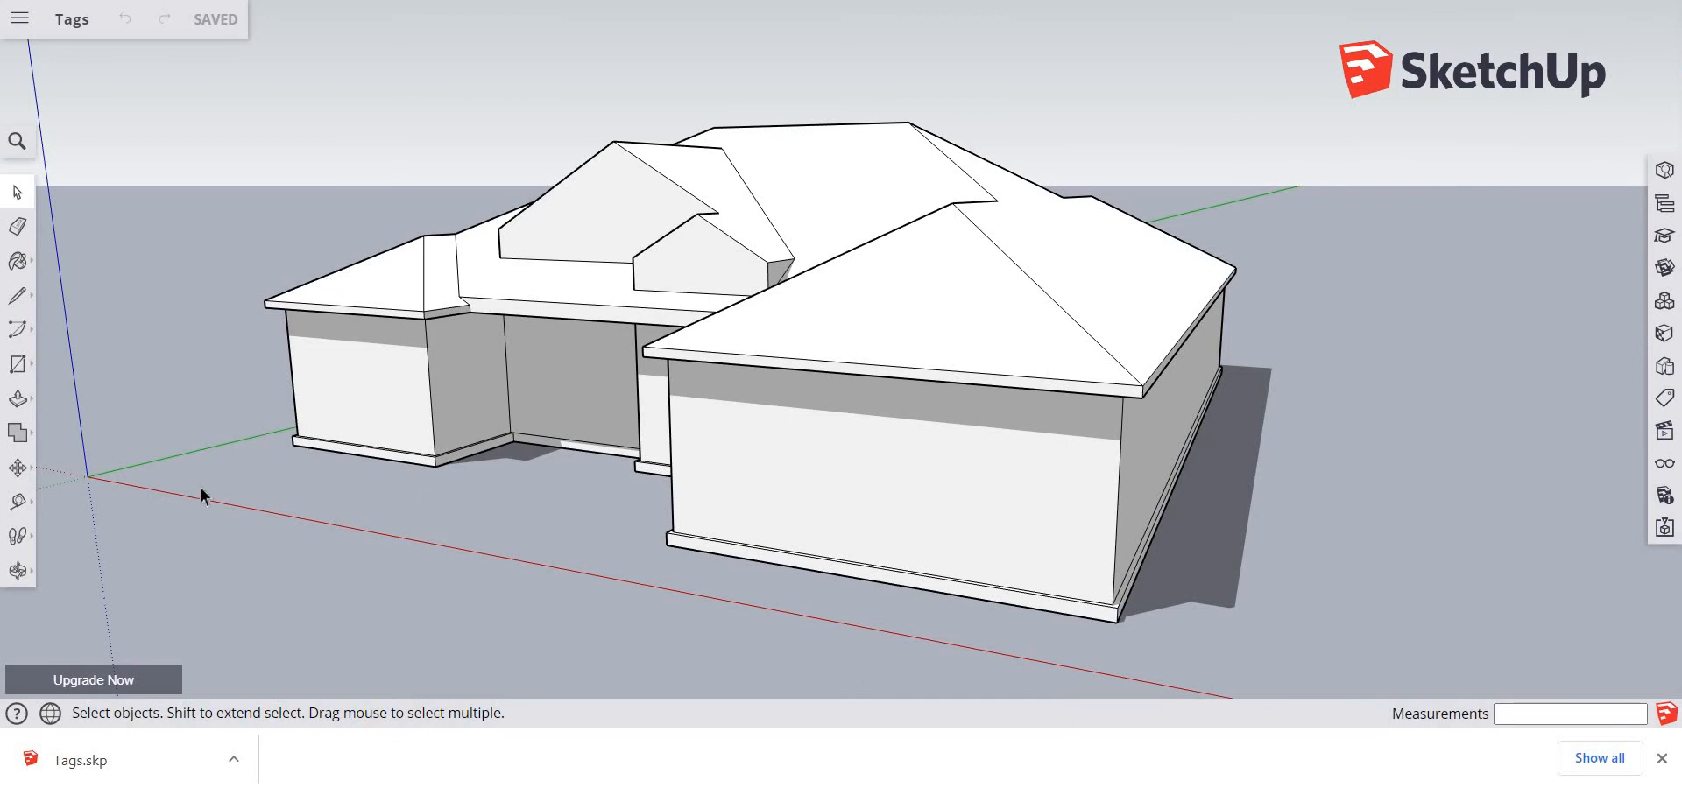
Make Walls the active tag and assign it to all of the house's walls between the roof and the base slab
middle_drag(199, 486, 391, 465)
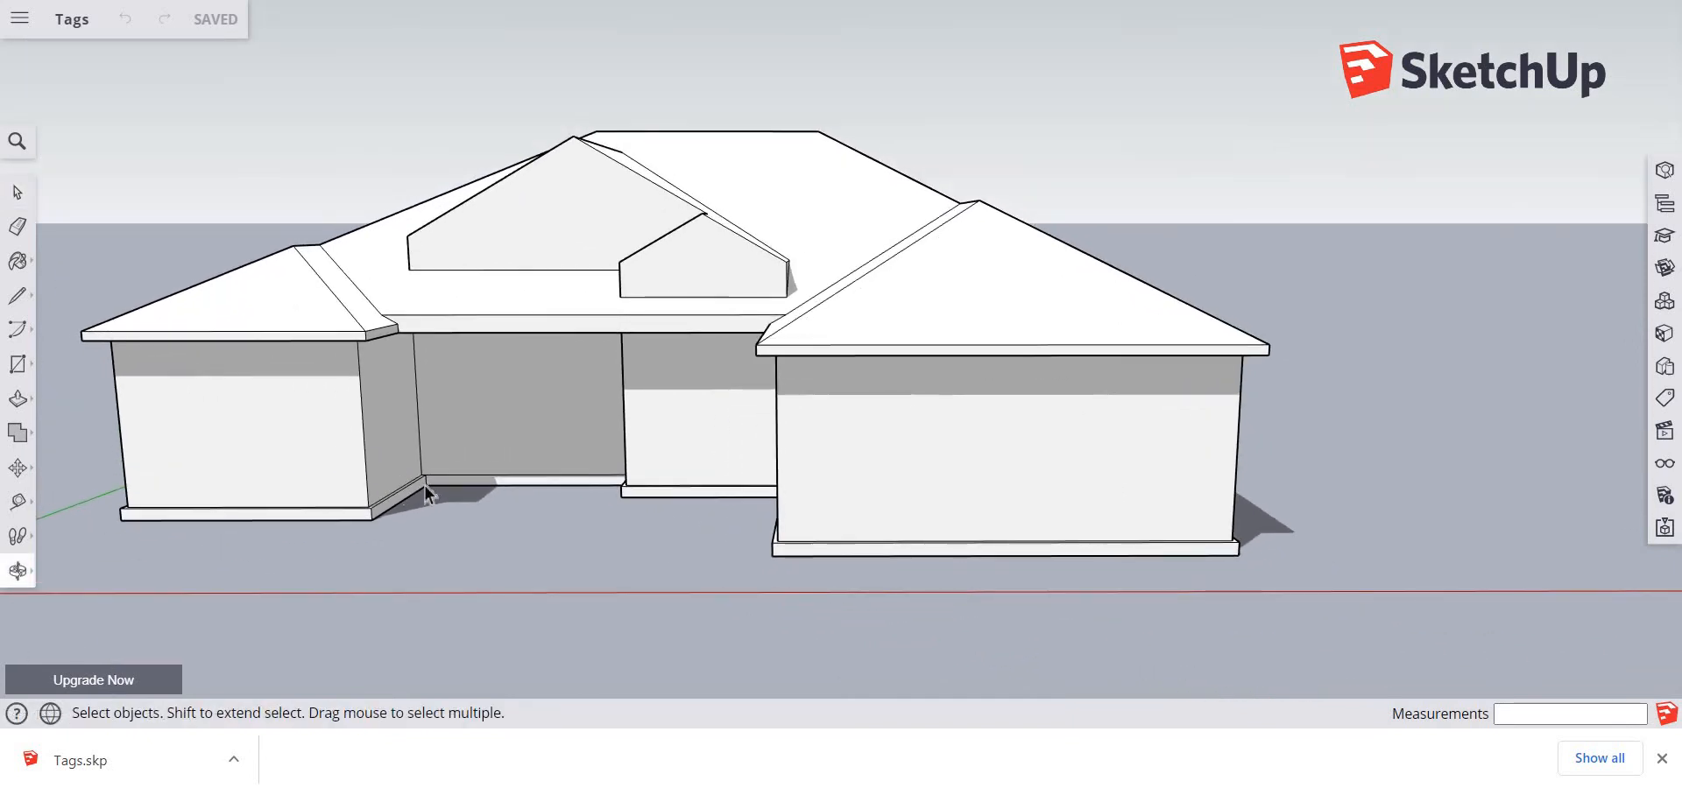
click(1665, 404)
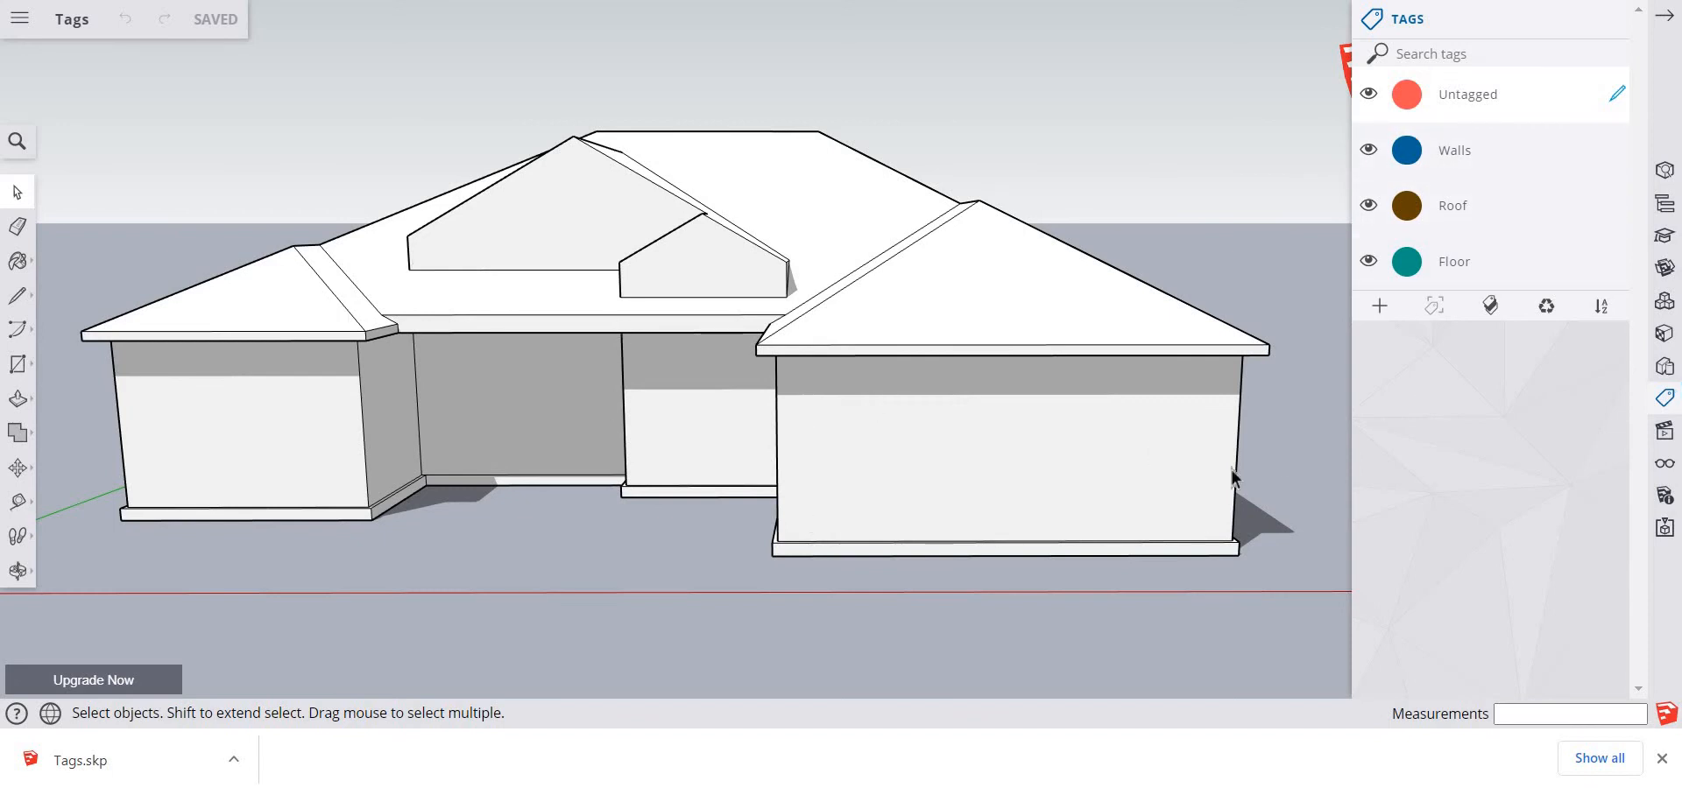
middle_drag(947, 647, 979, 664)
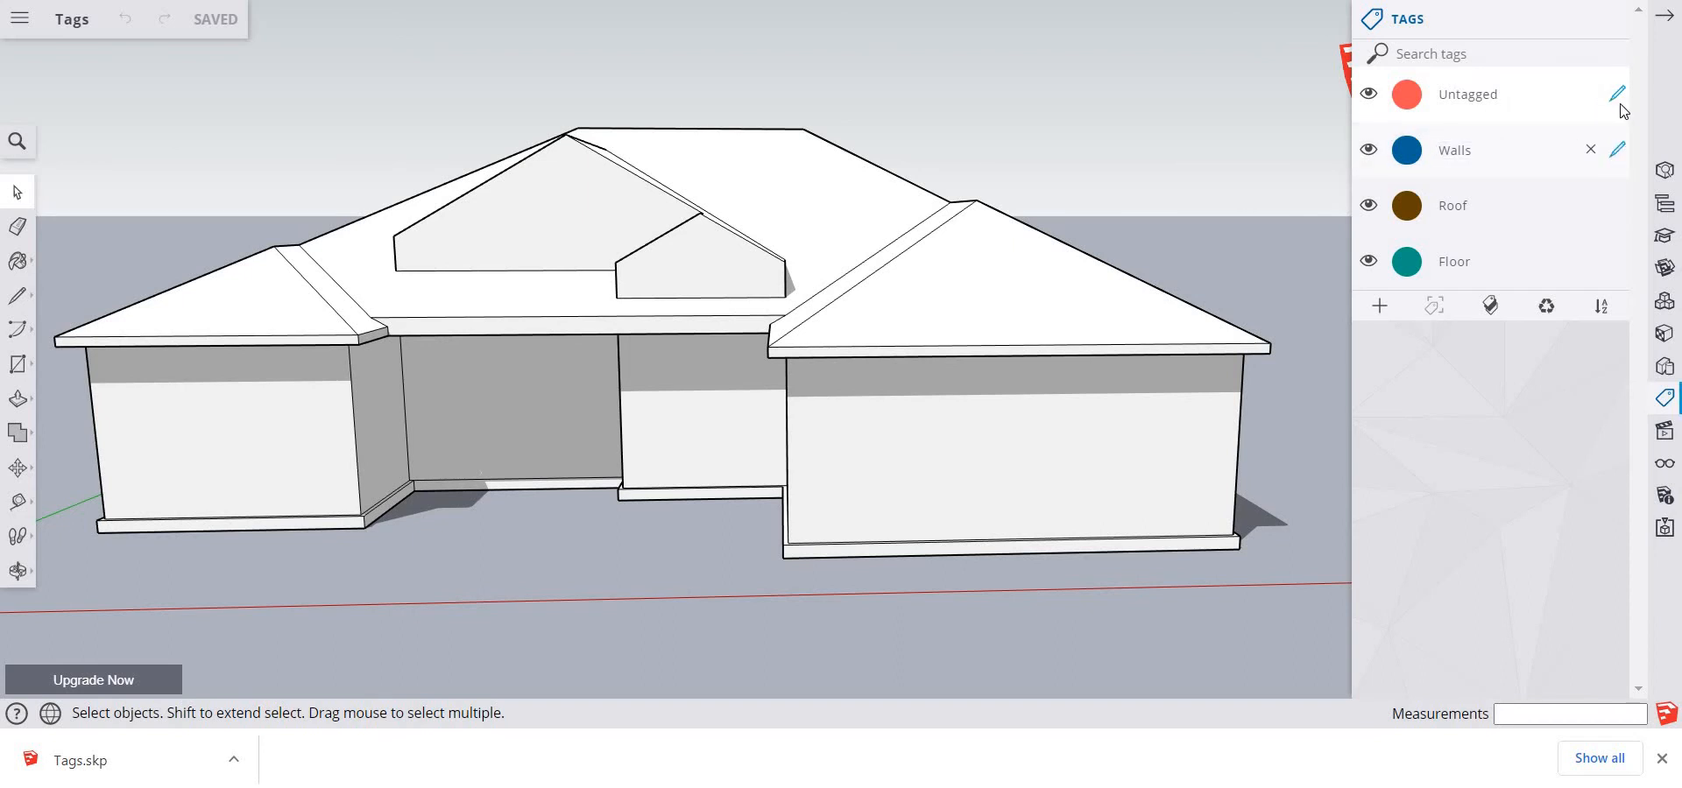
click(1617, 151)
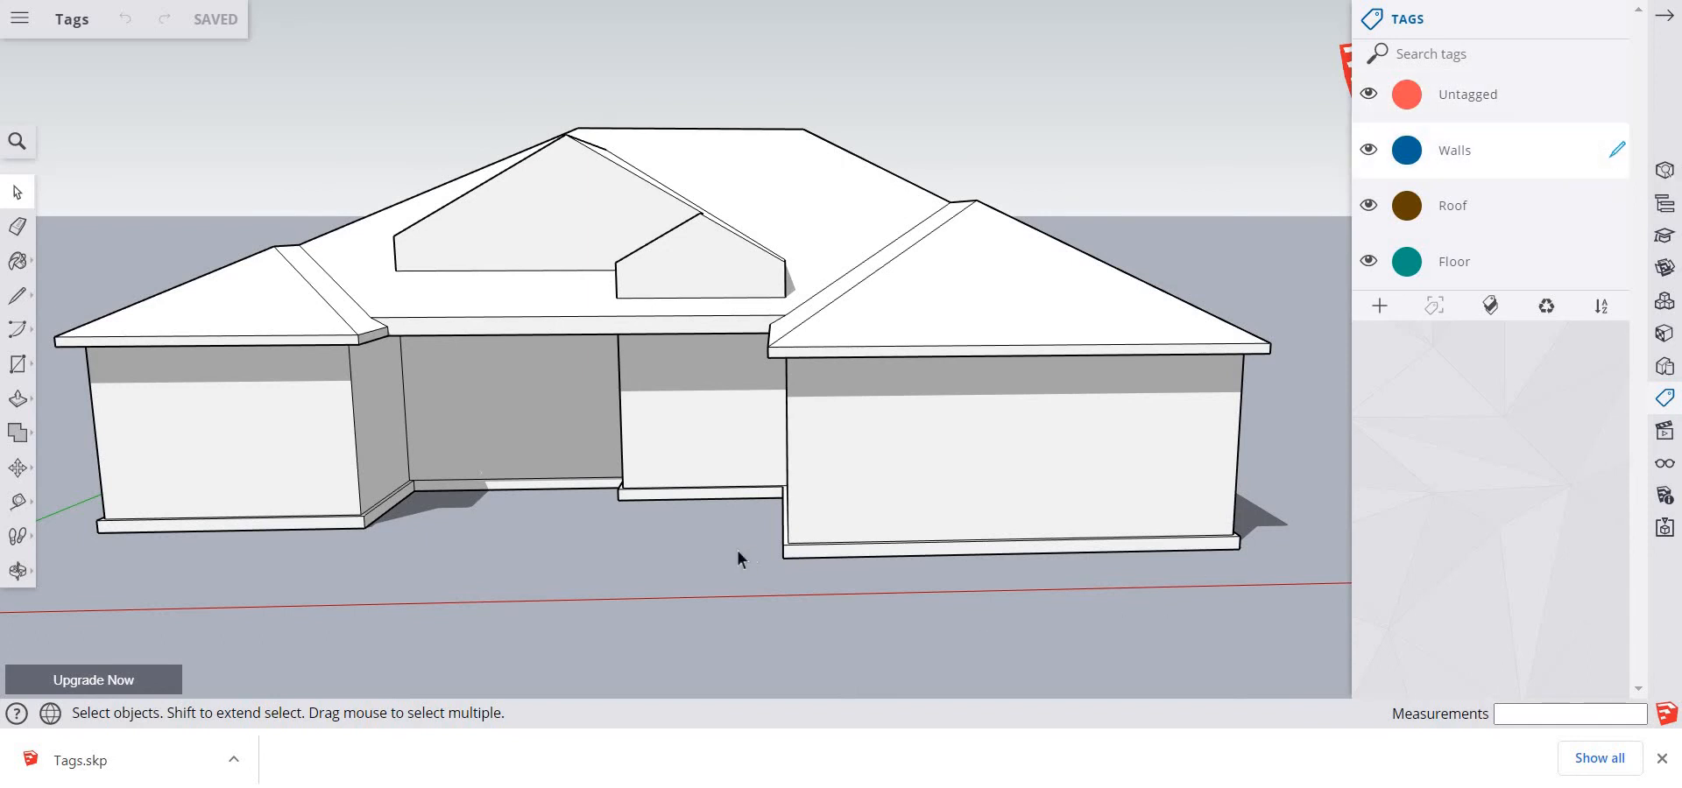
middle_drag(653, 569, 676, 515)
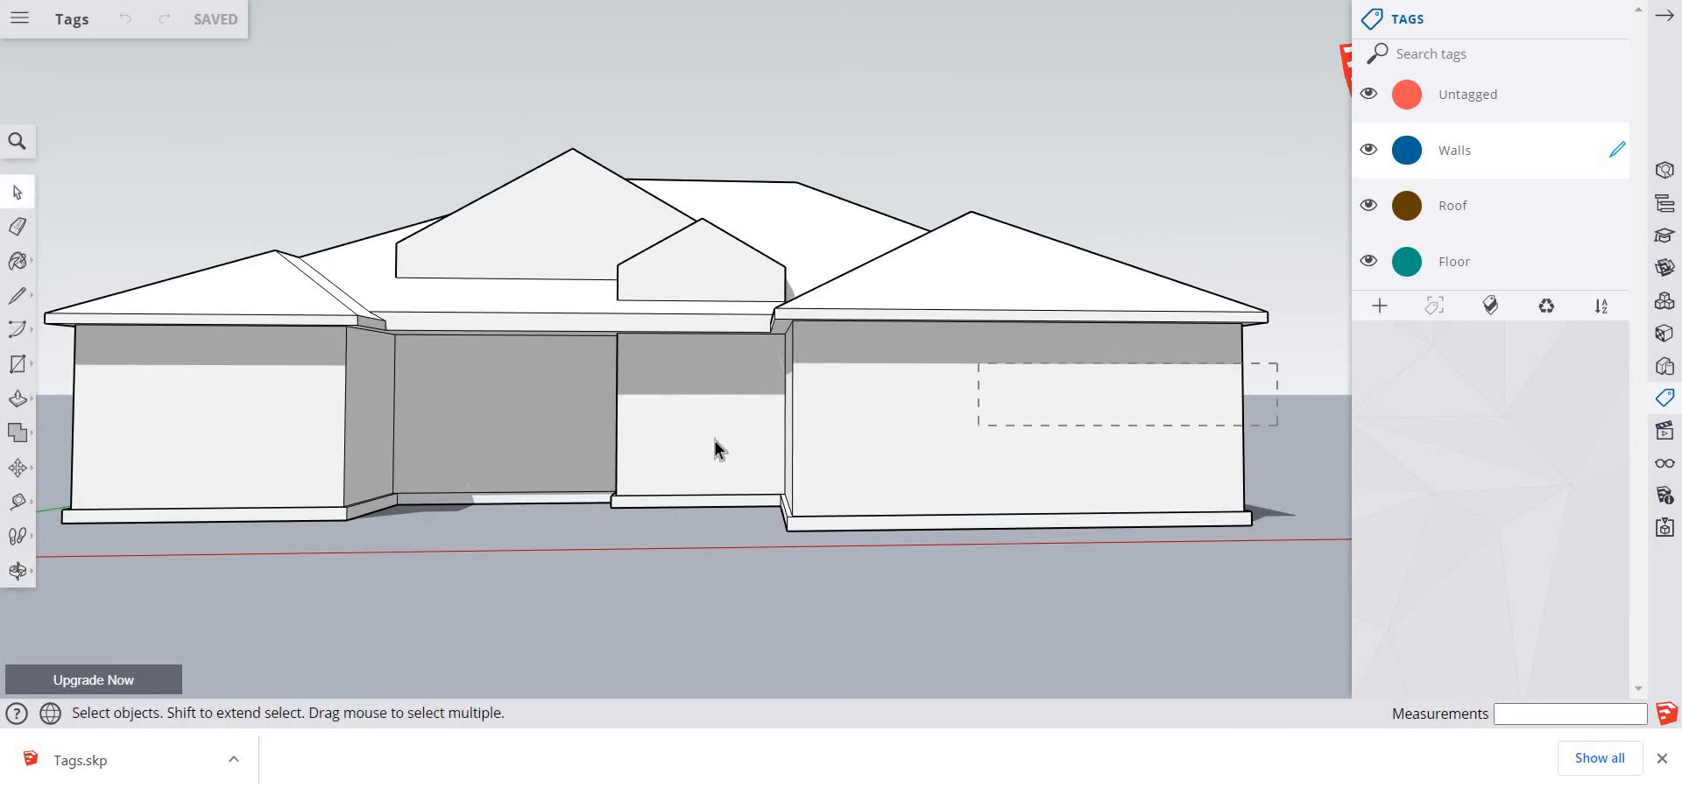
drag(625, 453, 63, 459)
drag(50, 455, 71, 466)
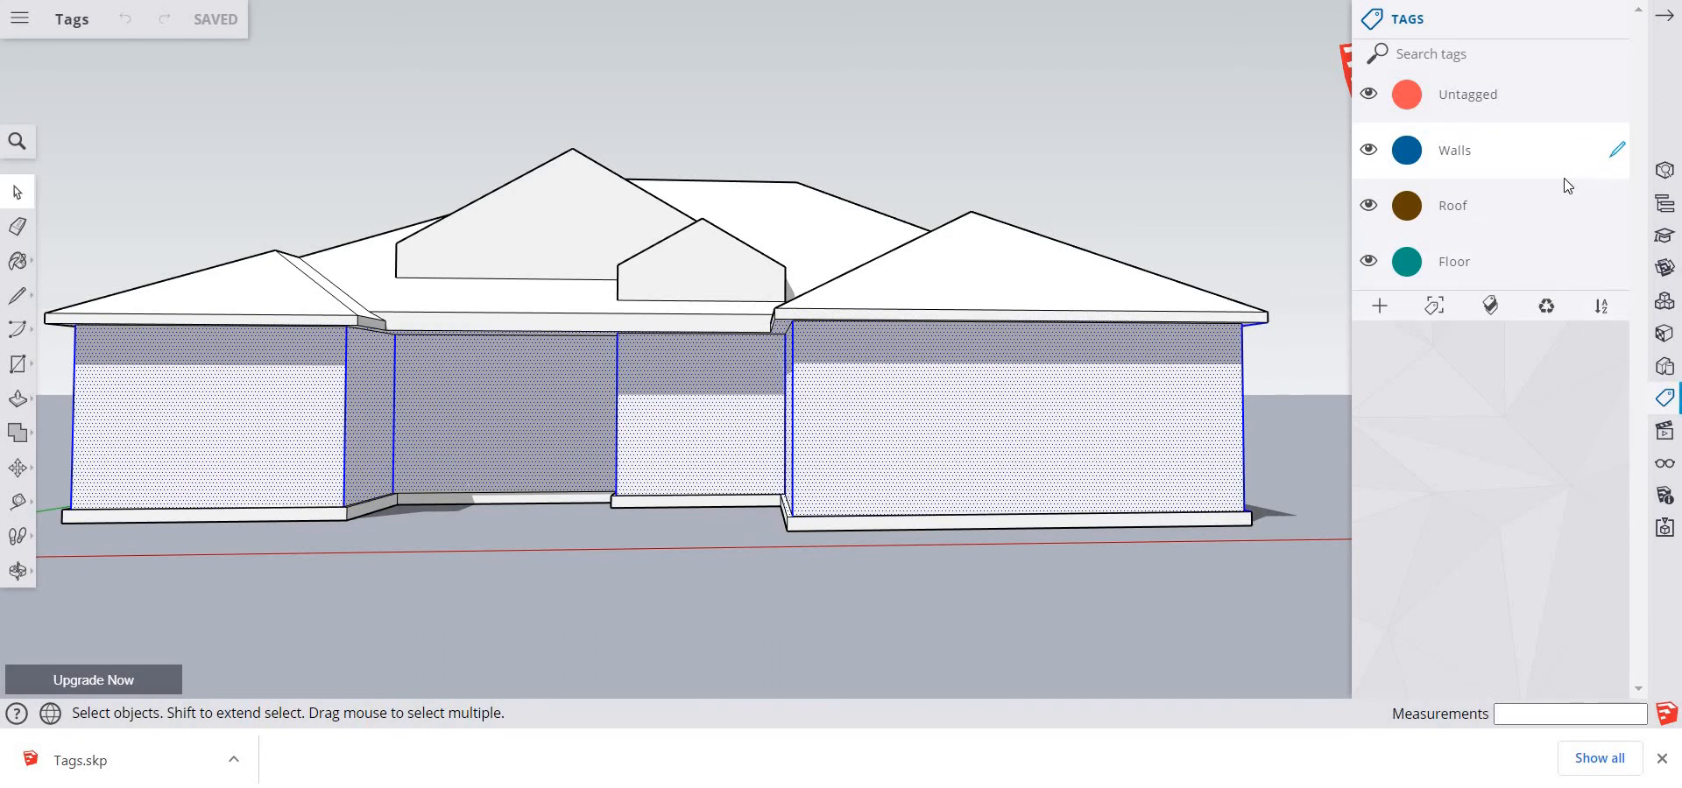
click(1434, 309)
click(1101, 581)
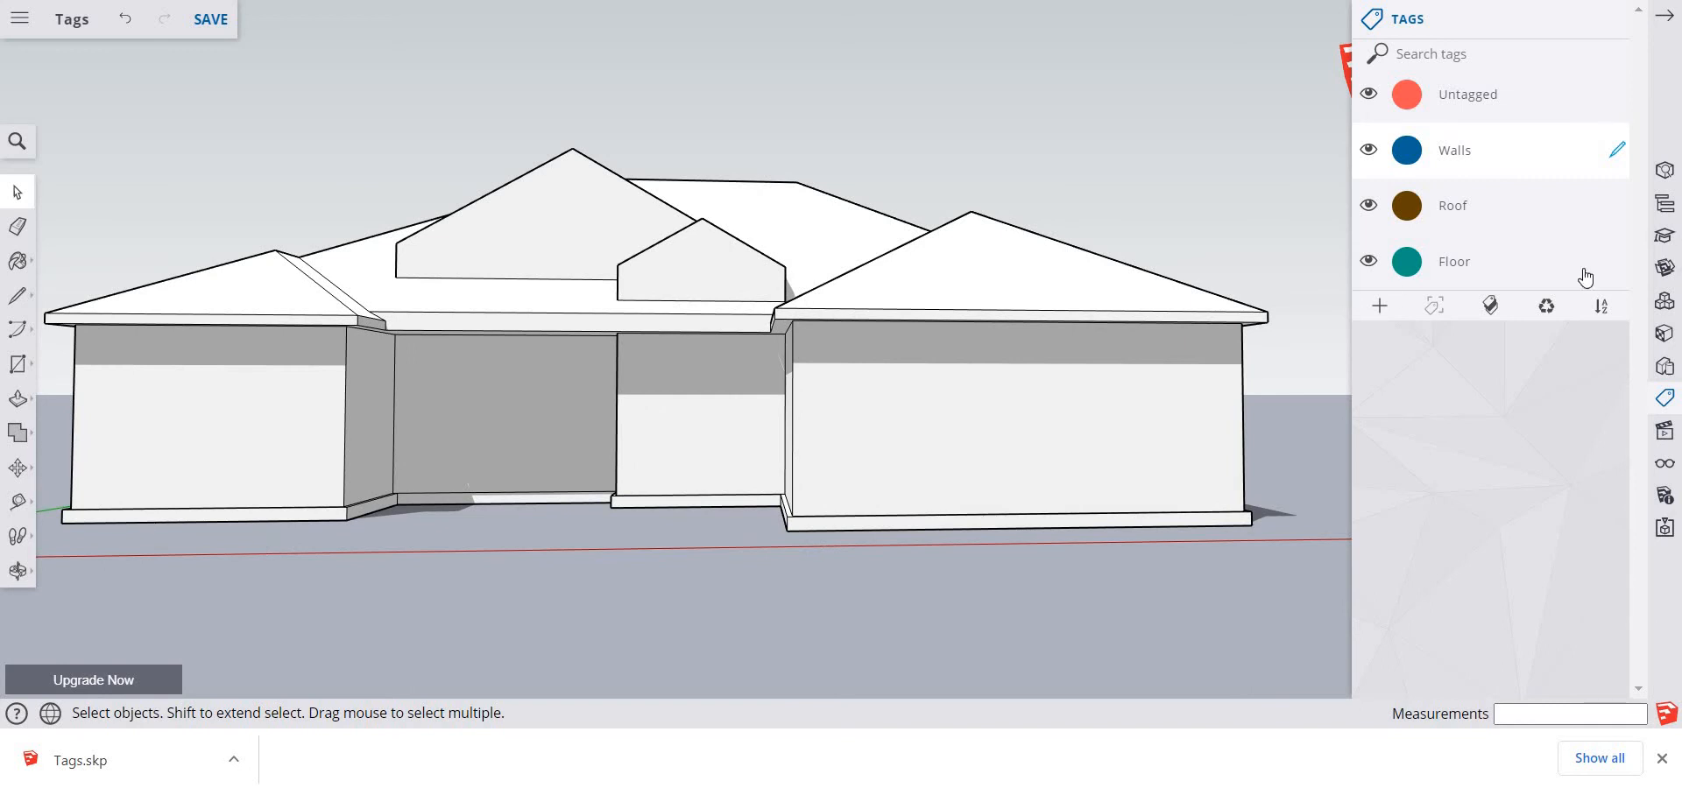
Make Floor the active tag, assign it to the base slab beneath the house's walls, and clear the selection
click(1618, 263)
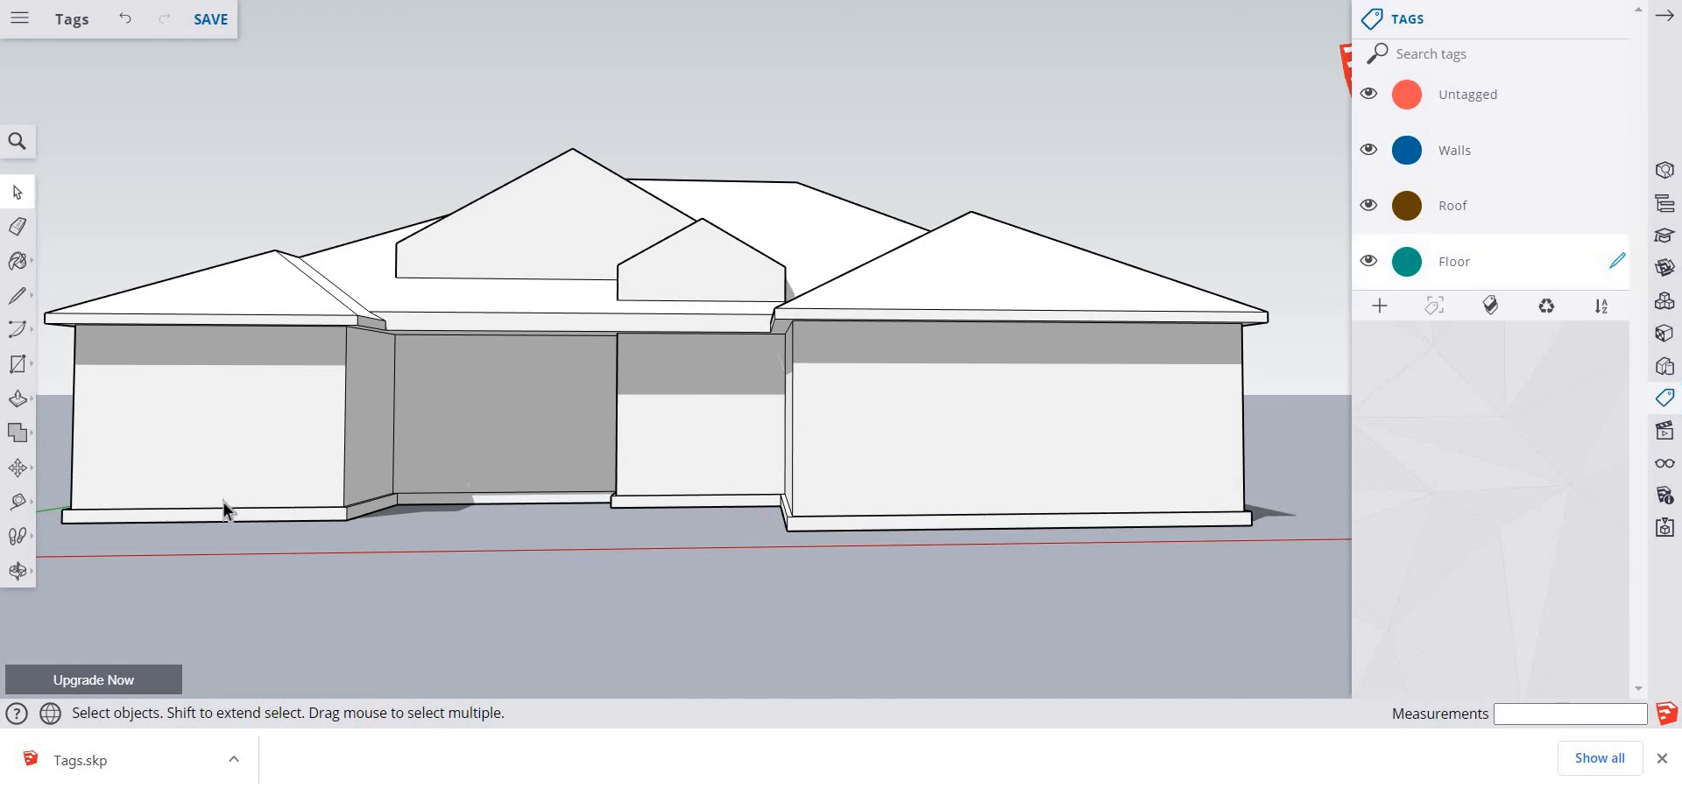
drag(48, 440, 1313, 586)
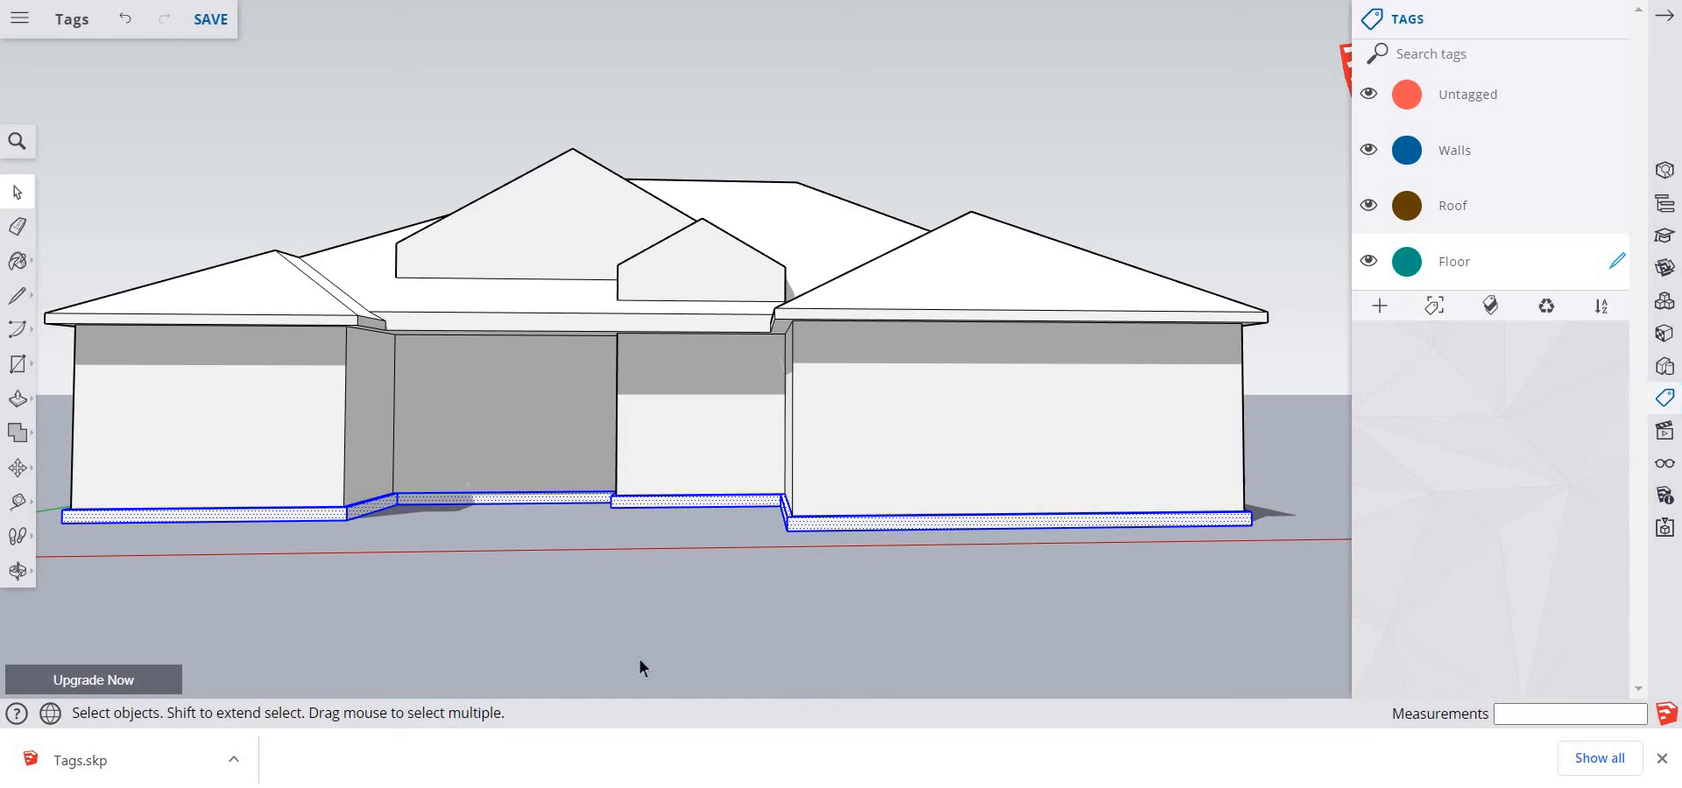
click(625, 678)
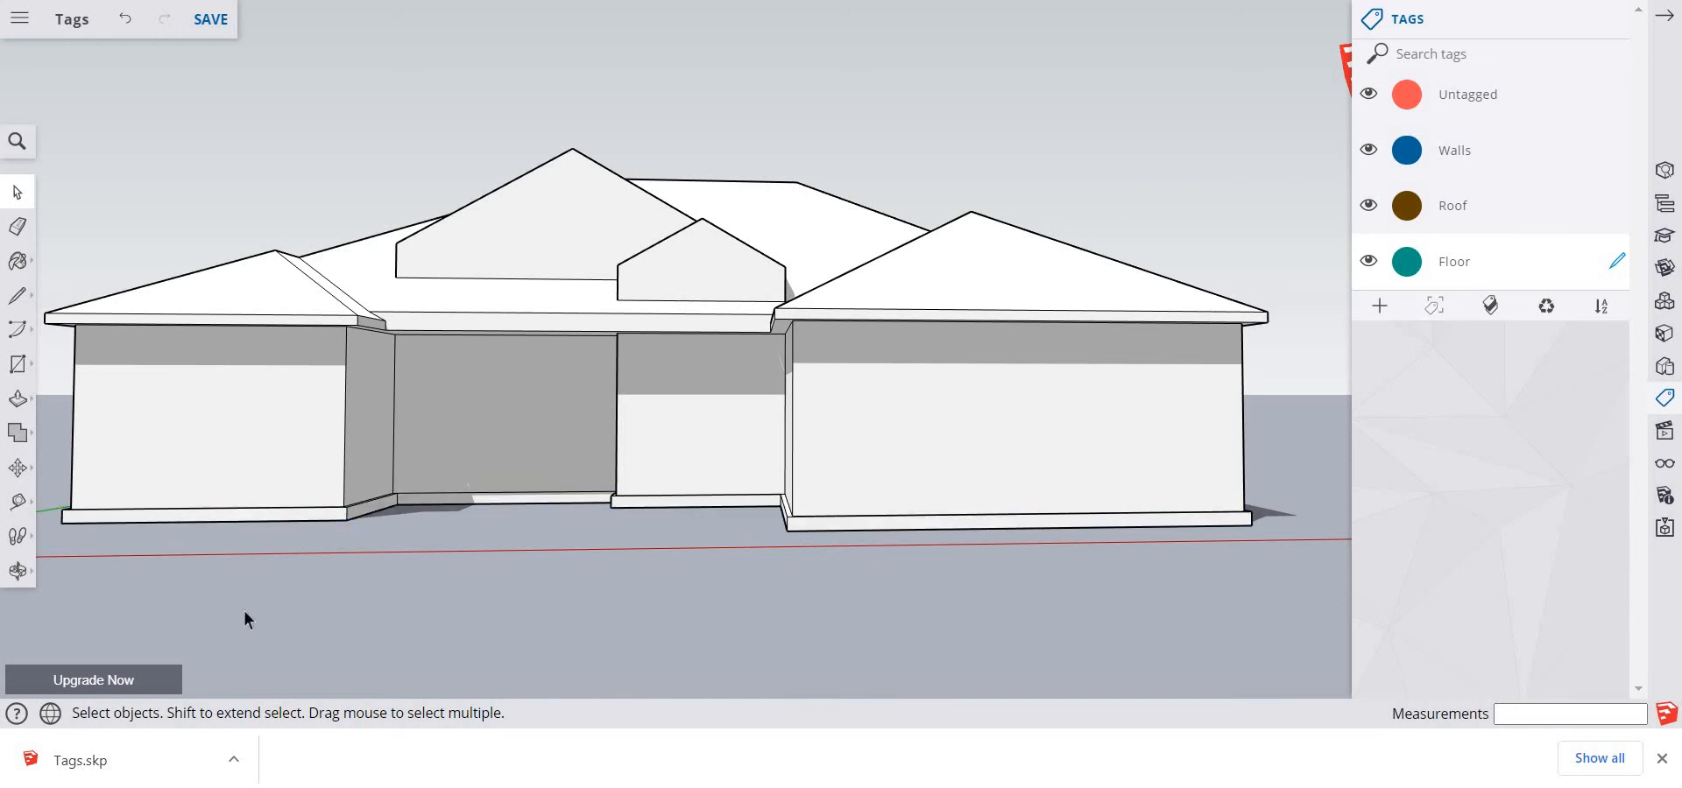
Make Roof the active tag, assign it to all of the house's roof geometry including the gables and eaves, and clear the selection
middle_drag(176, 584, 273, 577)
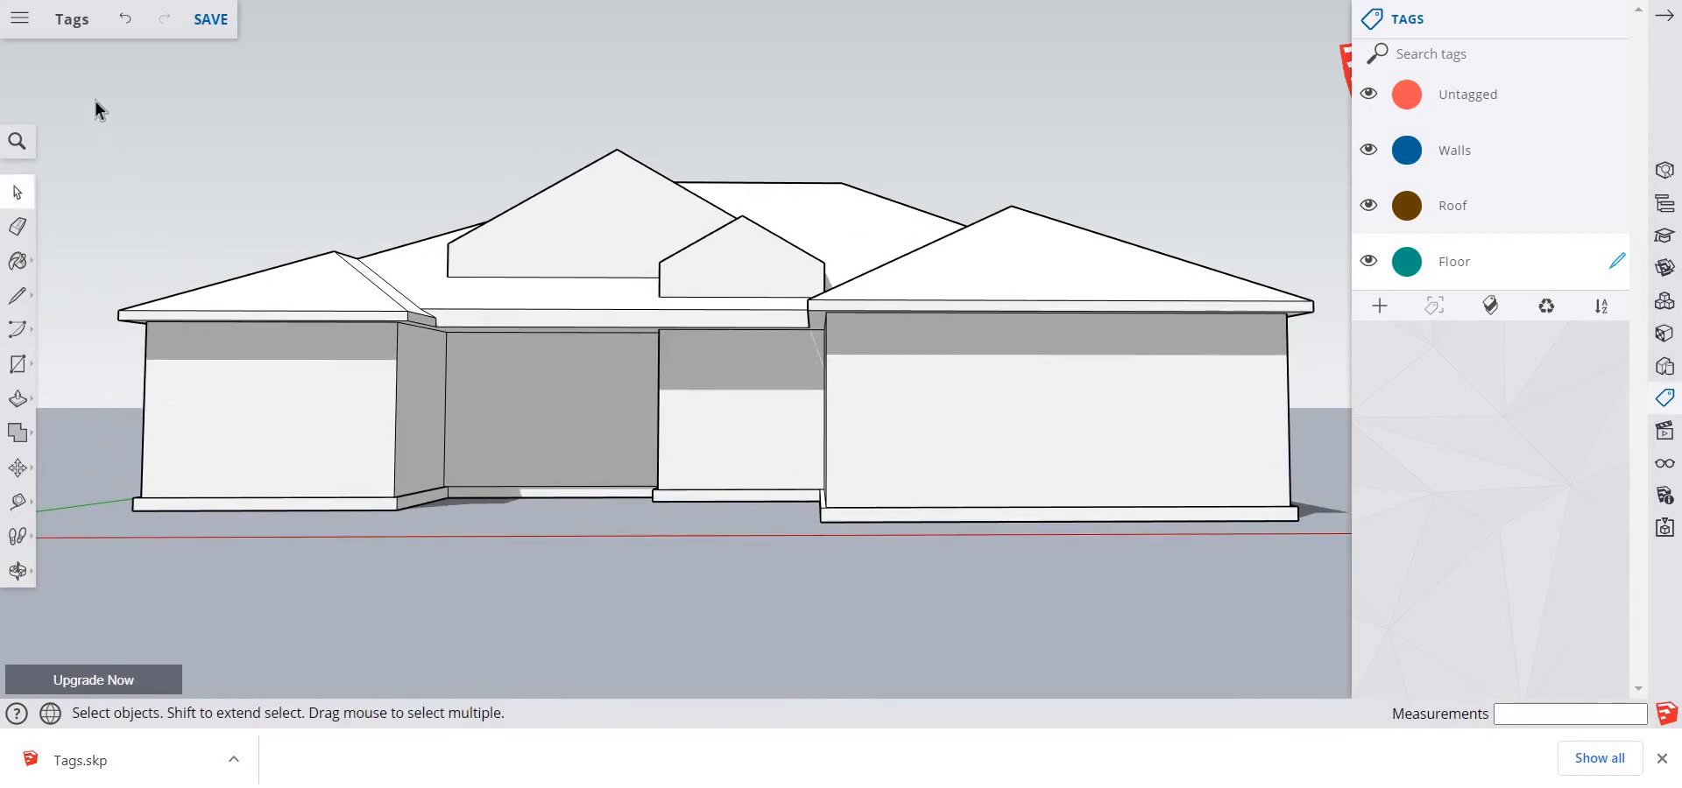
mouse_move(94, 98)
mouse_down()
mouse_move(150, 379)
mouse_move(1271, 356)
mouse_move(741, 331)
mouse_move(113, 110)
mouse_up()
click(1616, 209)
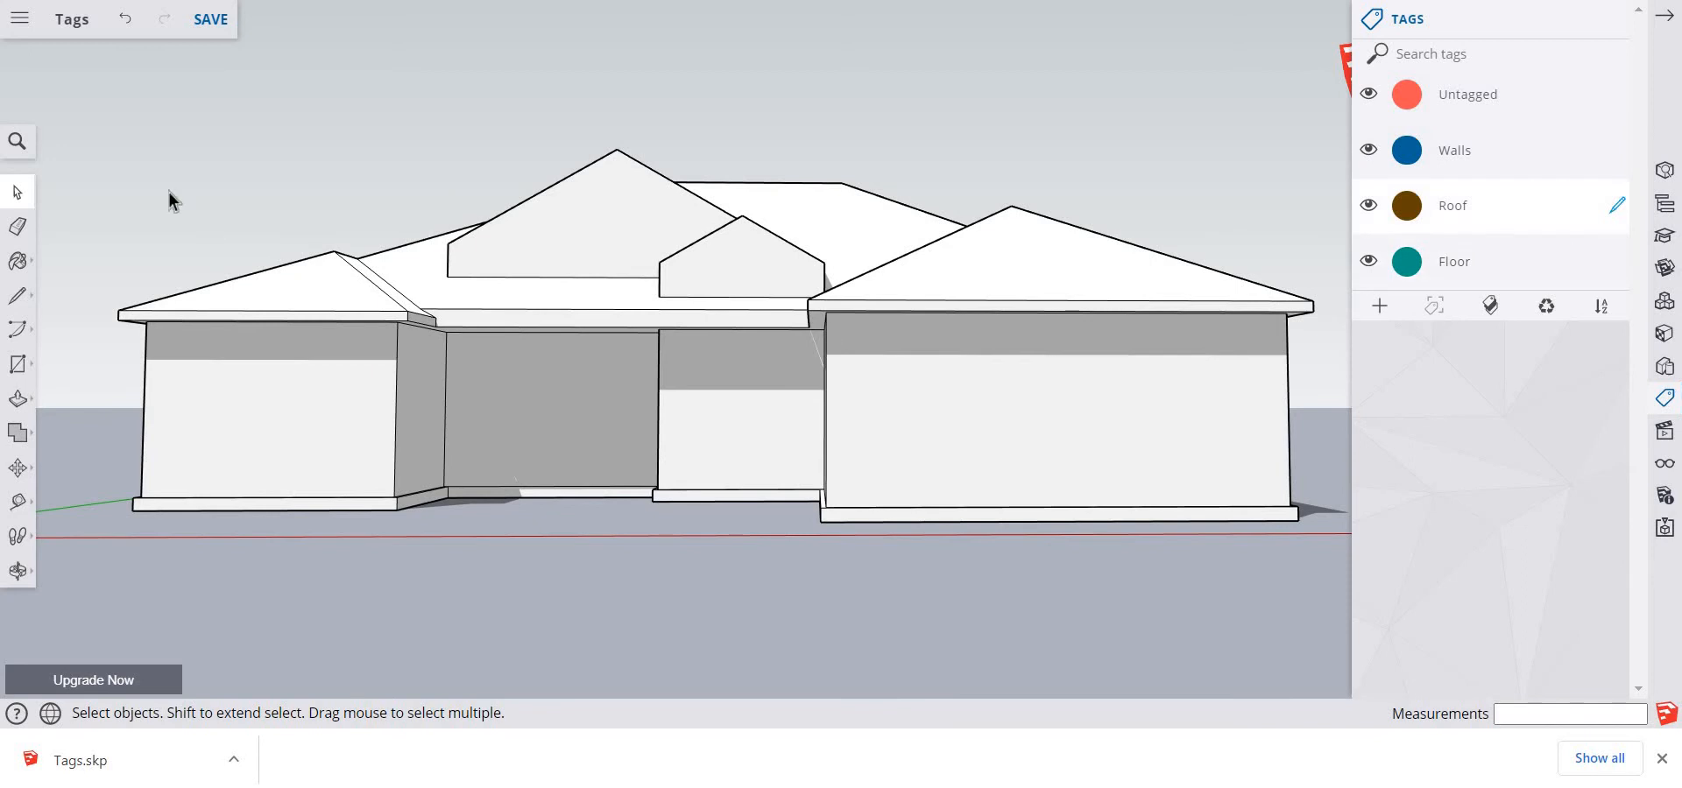
drag(81, 130, 1333, 359)
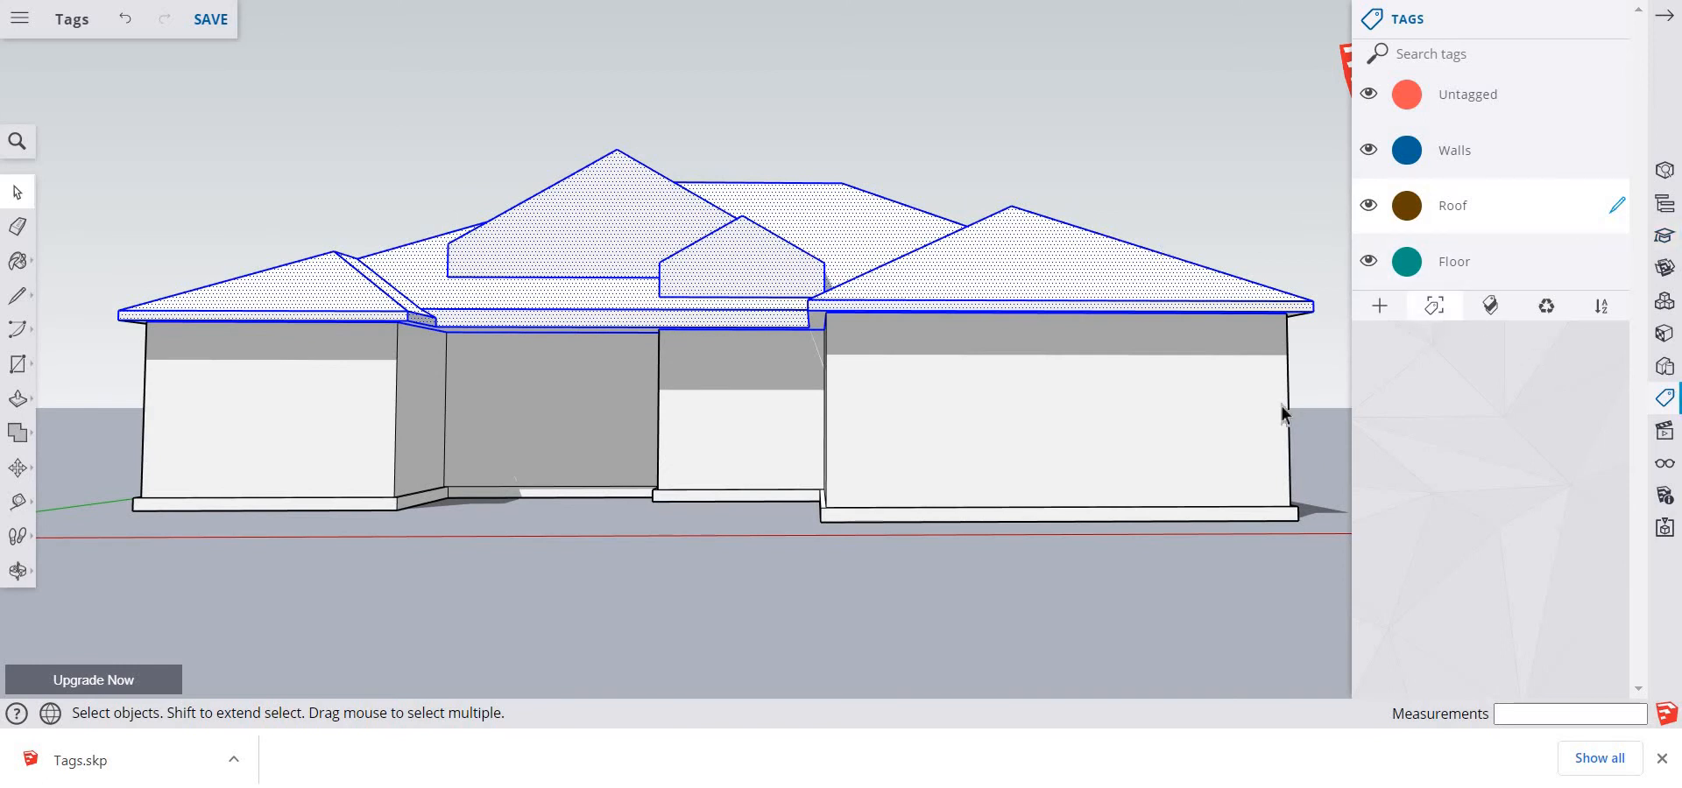
click(736, 610)
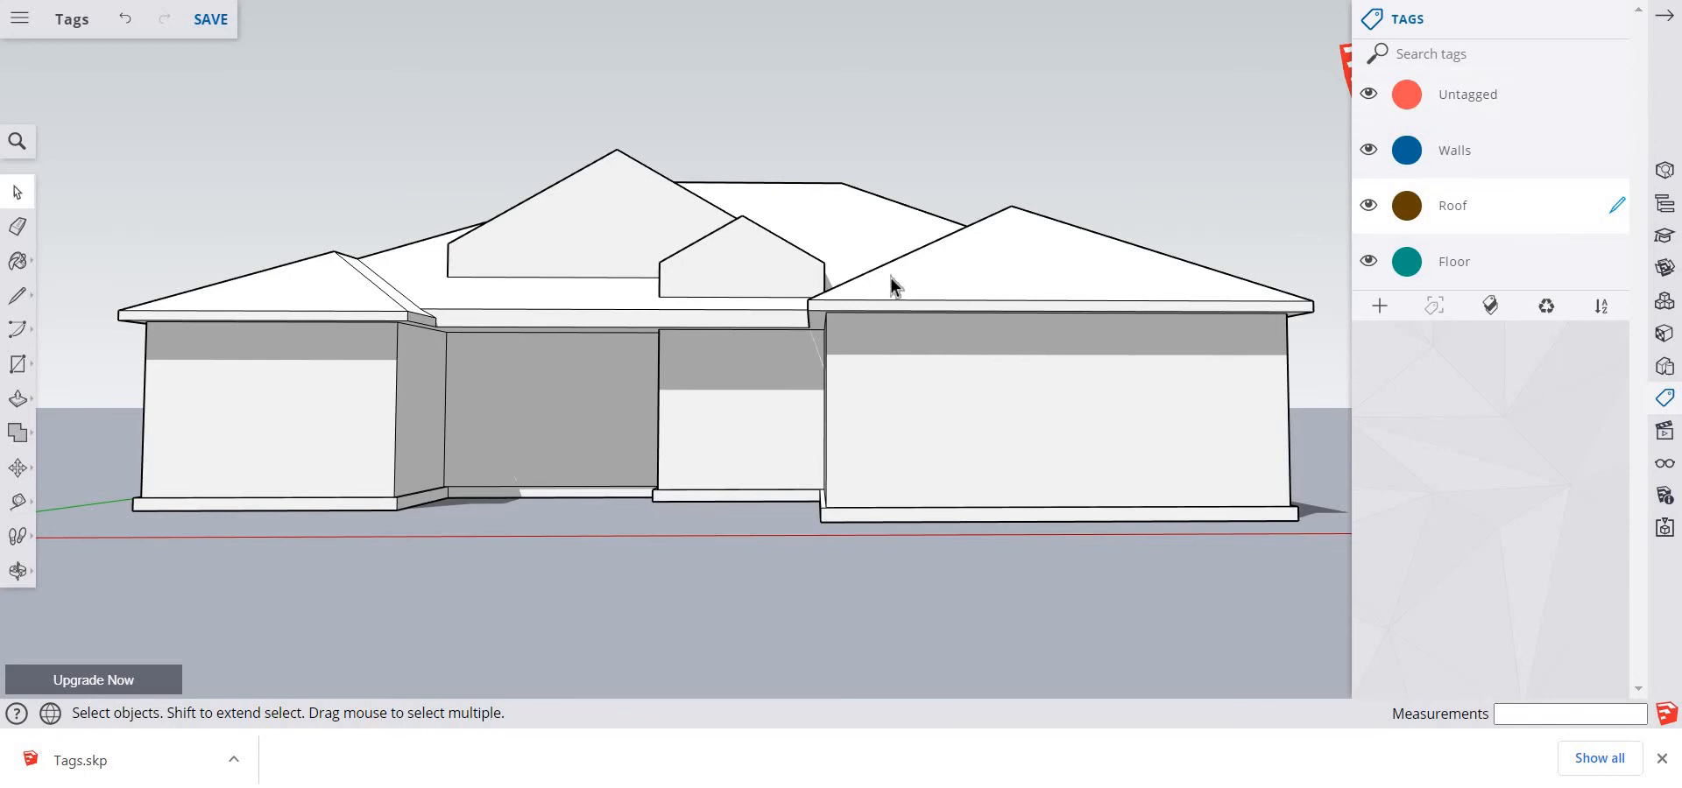
Select the entire house, make Untagged the active tag, assign it to the selection, and clear the selection
key(ctrl+a)
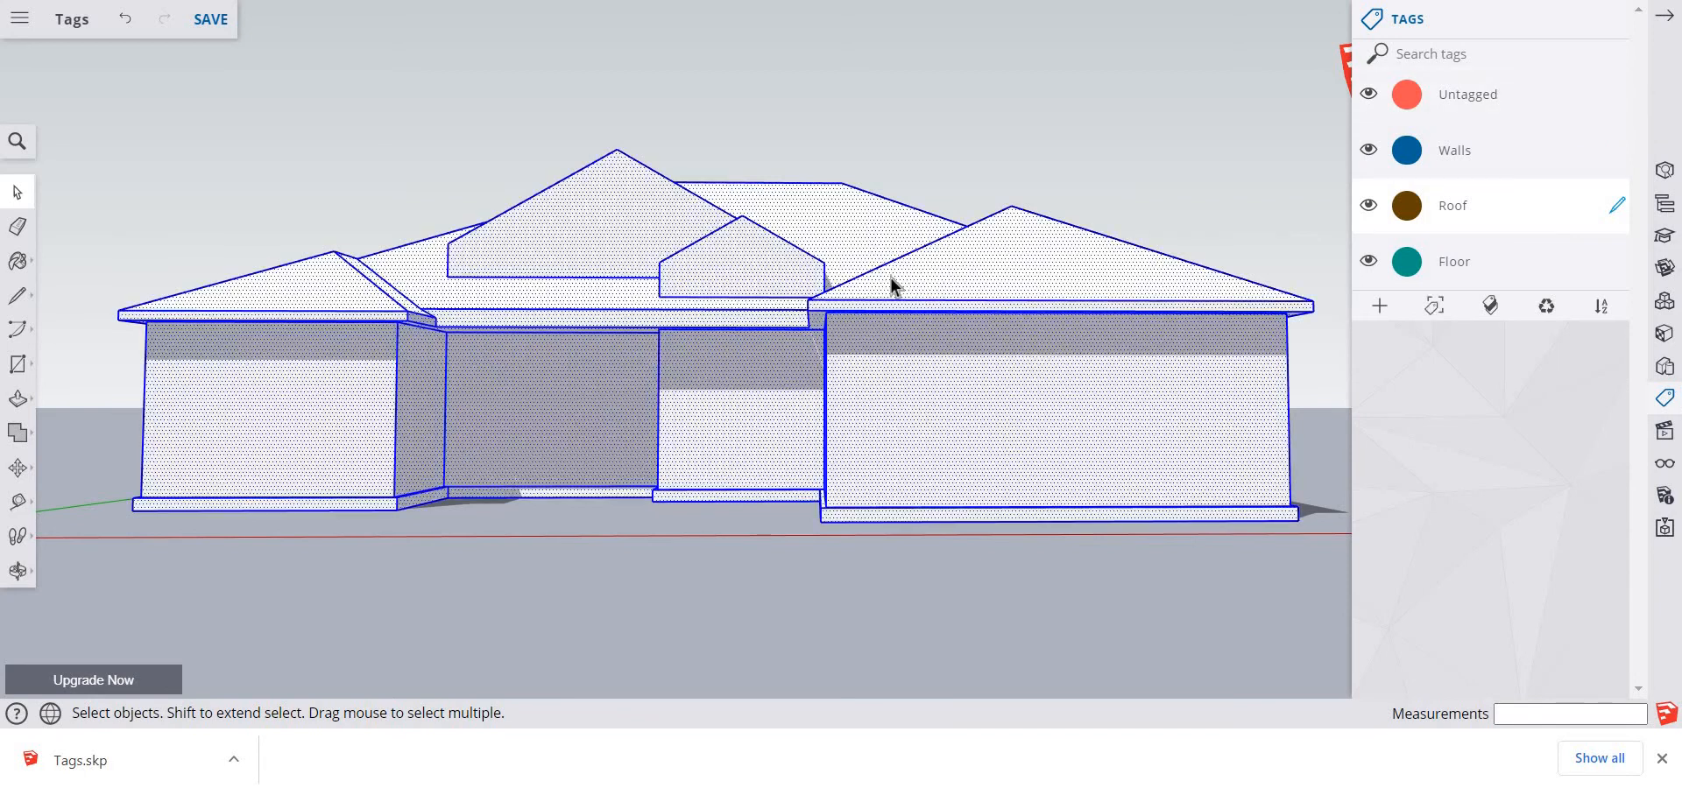
click(1617, 94)
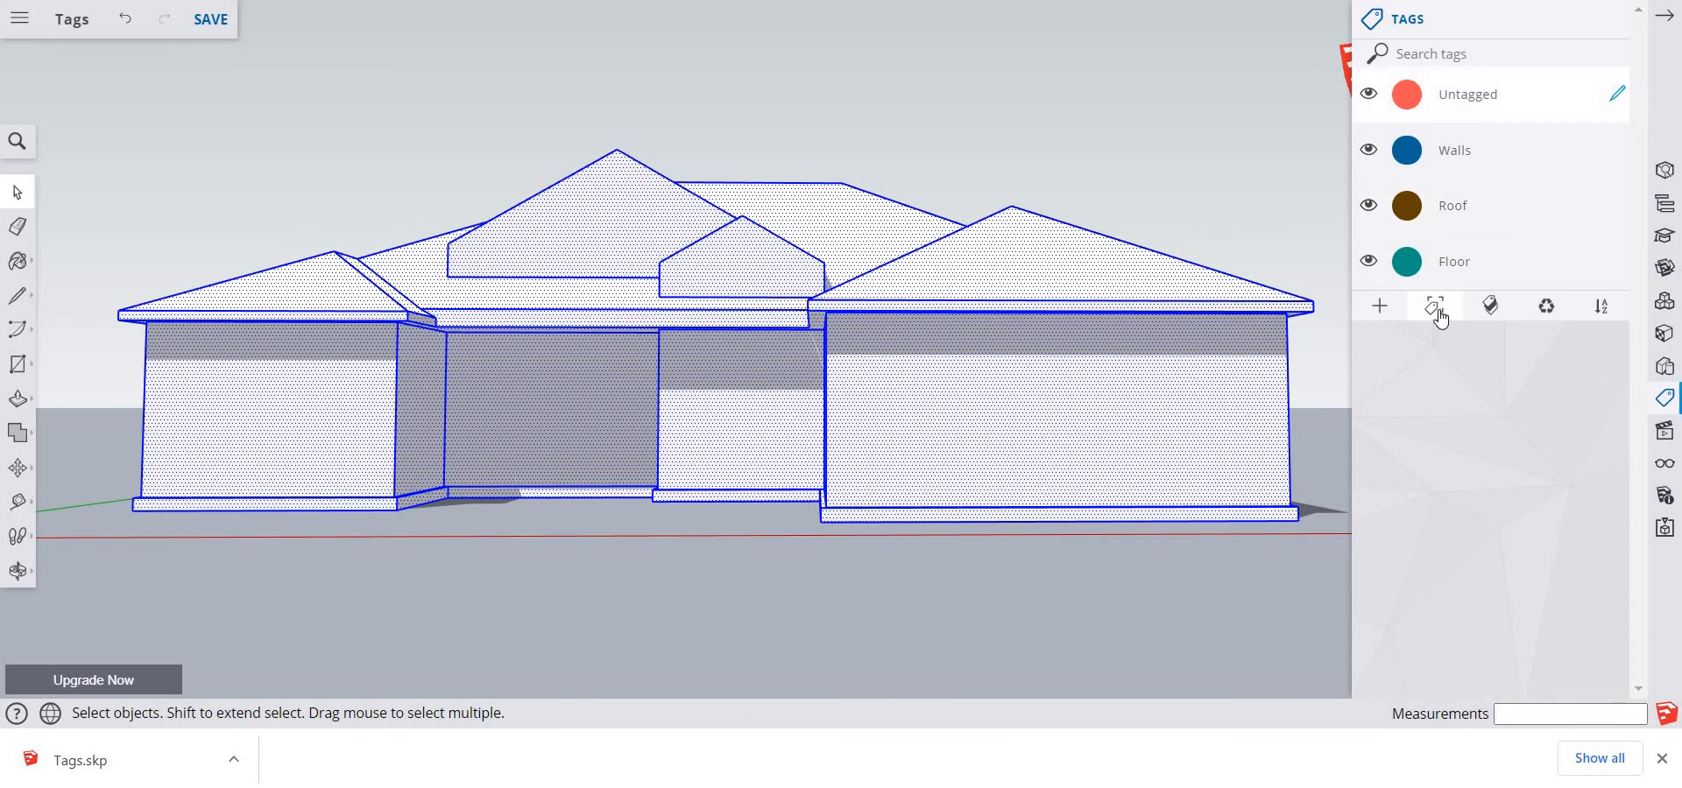
click(1311, 154)
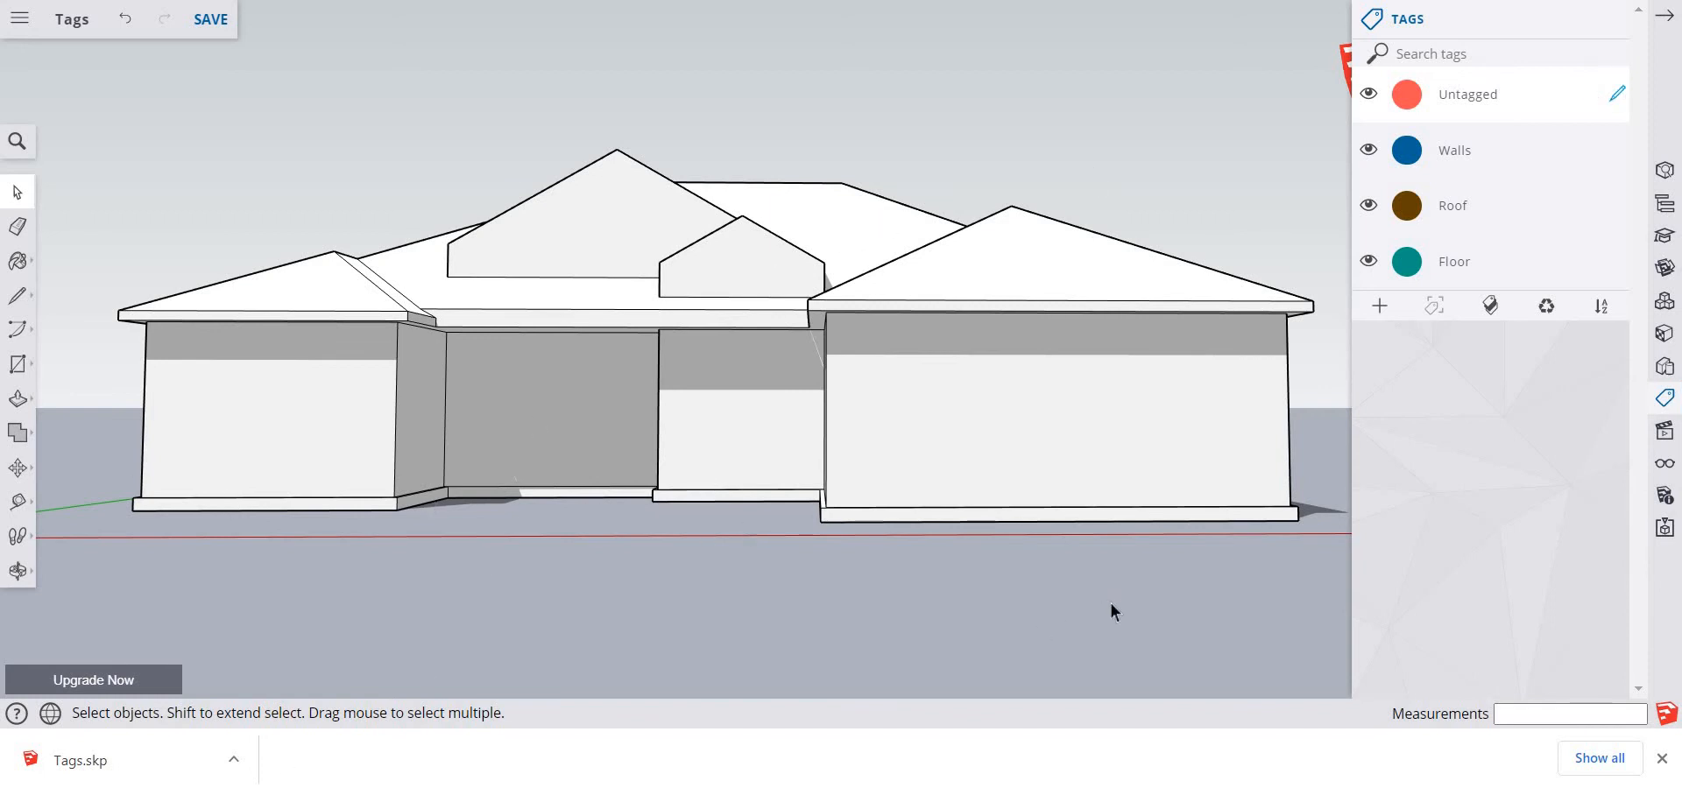
Hide the Roof, Walls and Floor tags and save the house model
middle_drag(1077, 600, 1109, 727)
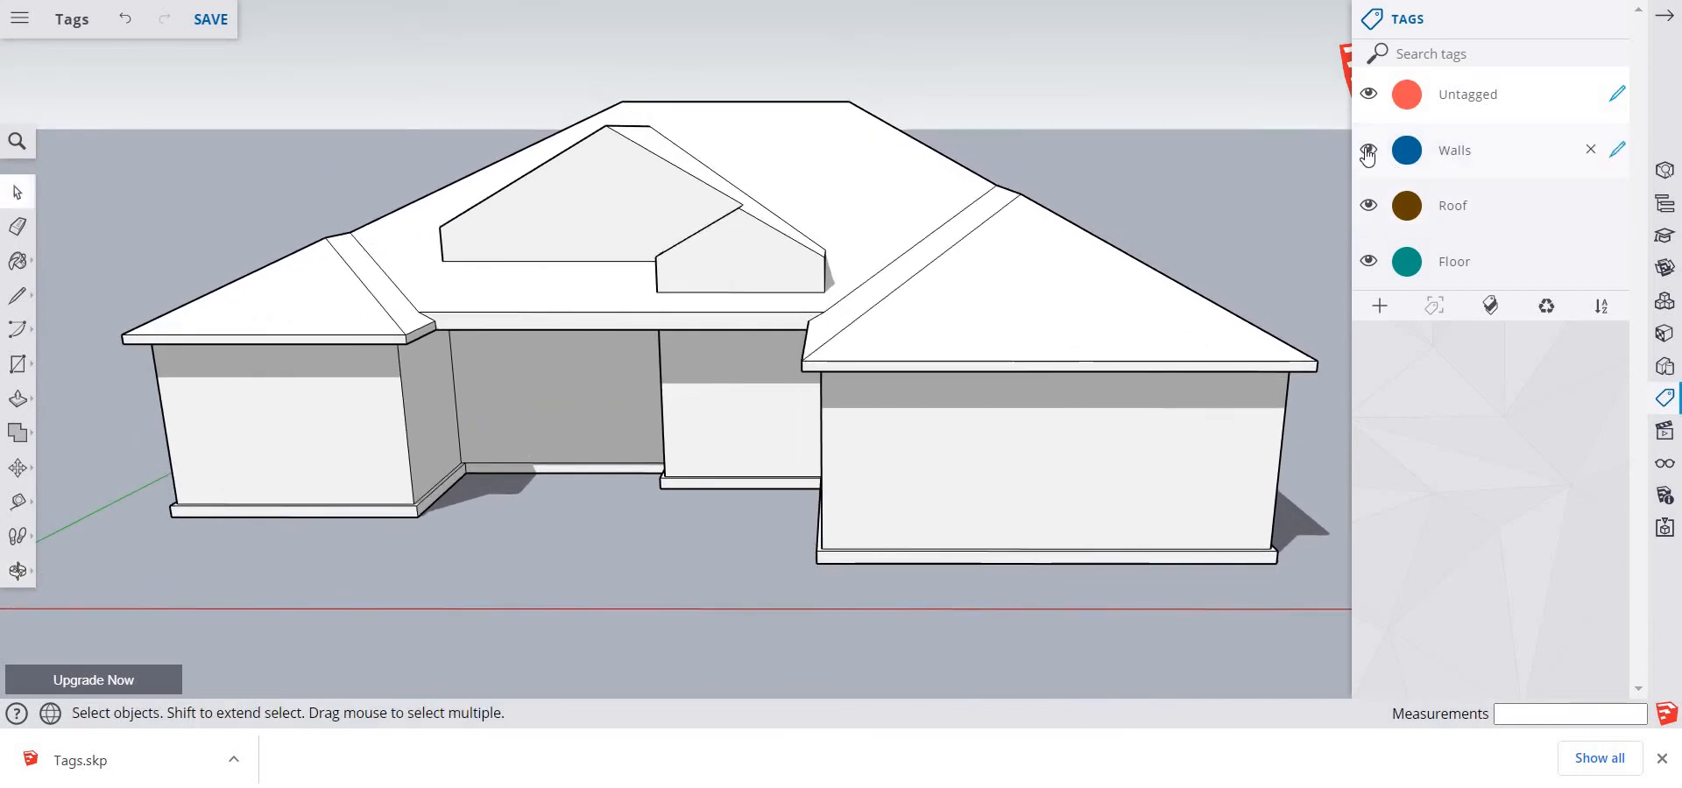
click(1369, 209)
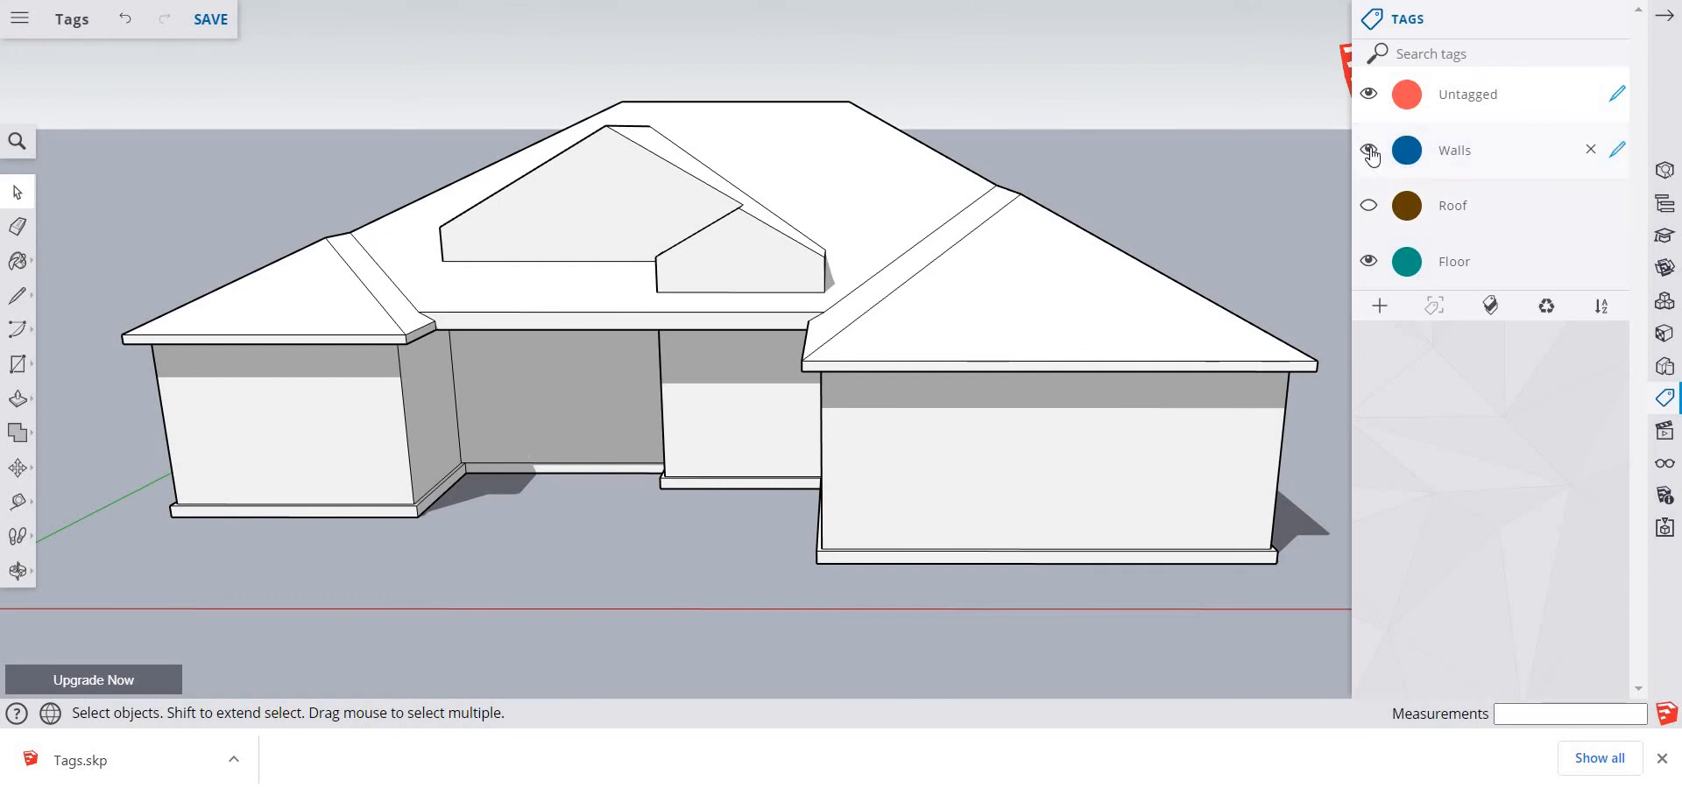
click(1368, 149)
click(225, 33)
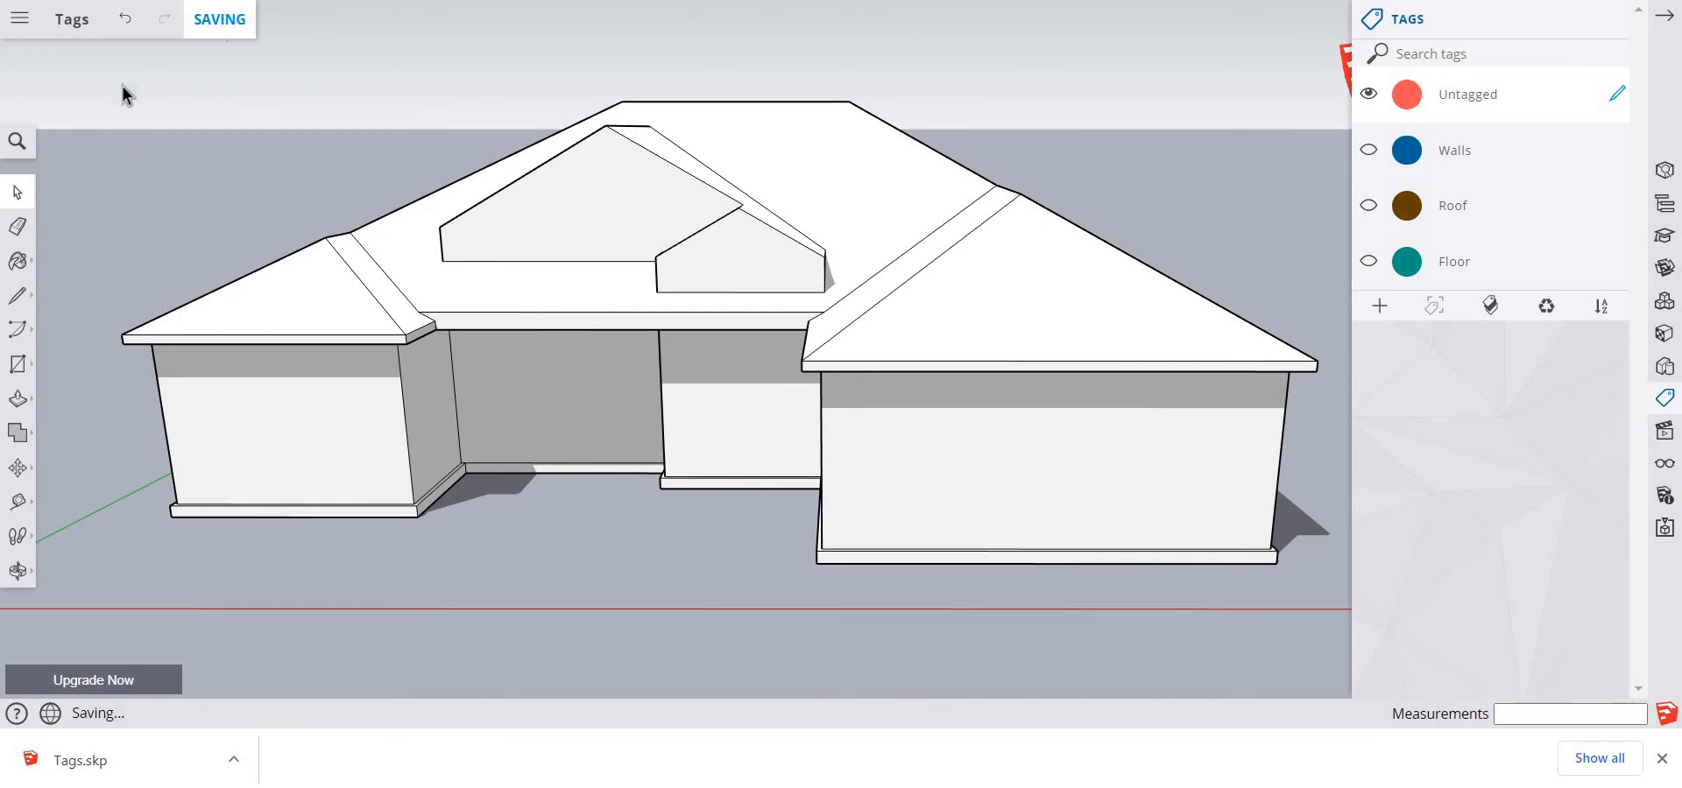
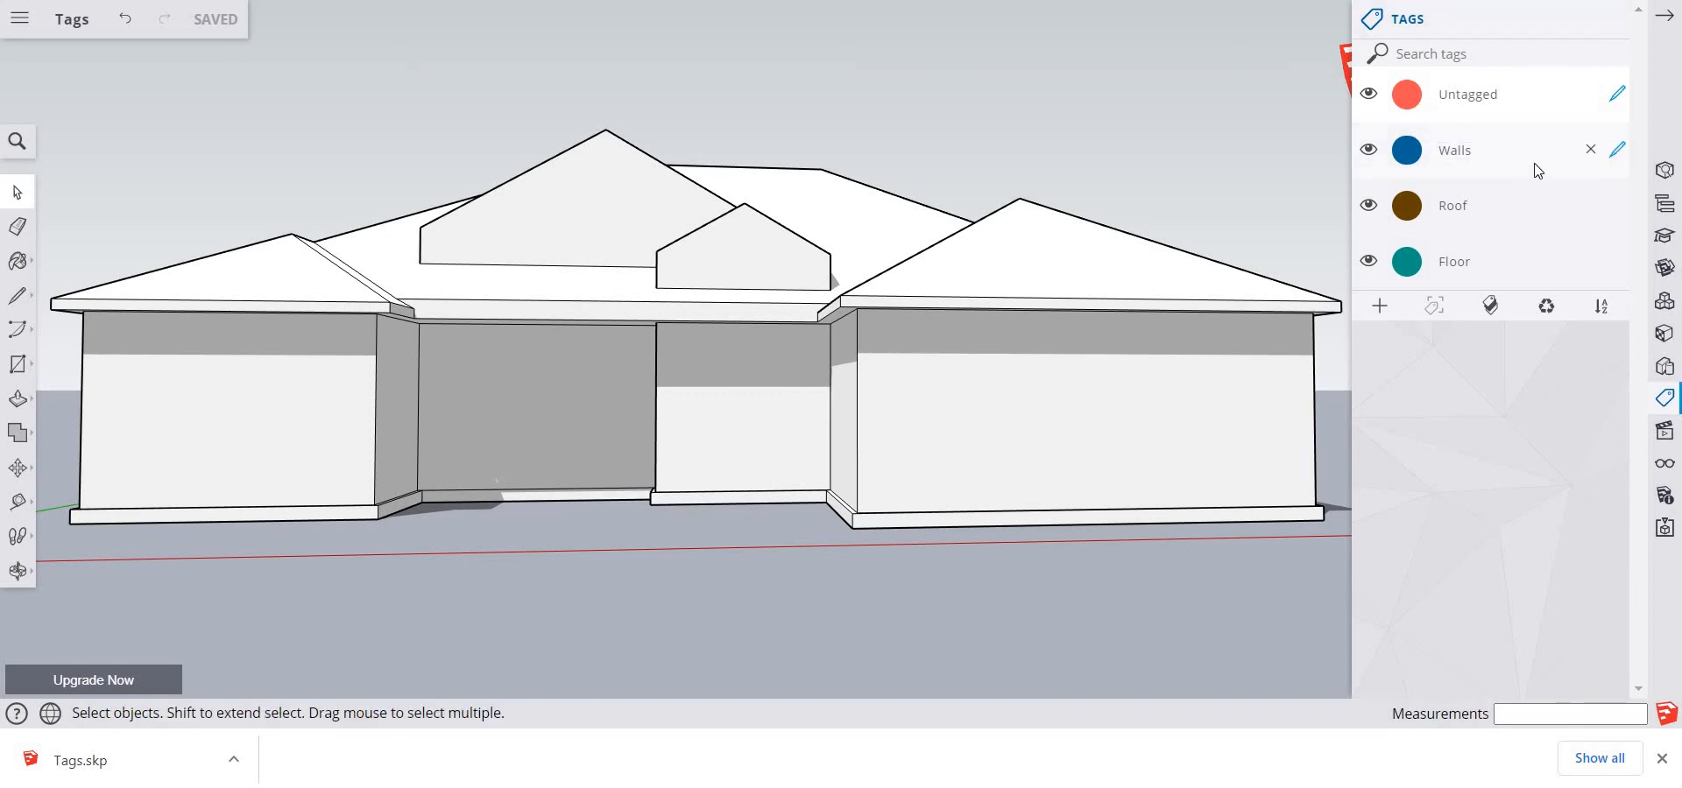
Hide and show the Walls tag, and hide the Roof tag to examine which house geometry each one controls
click(1617, 150)
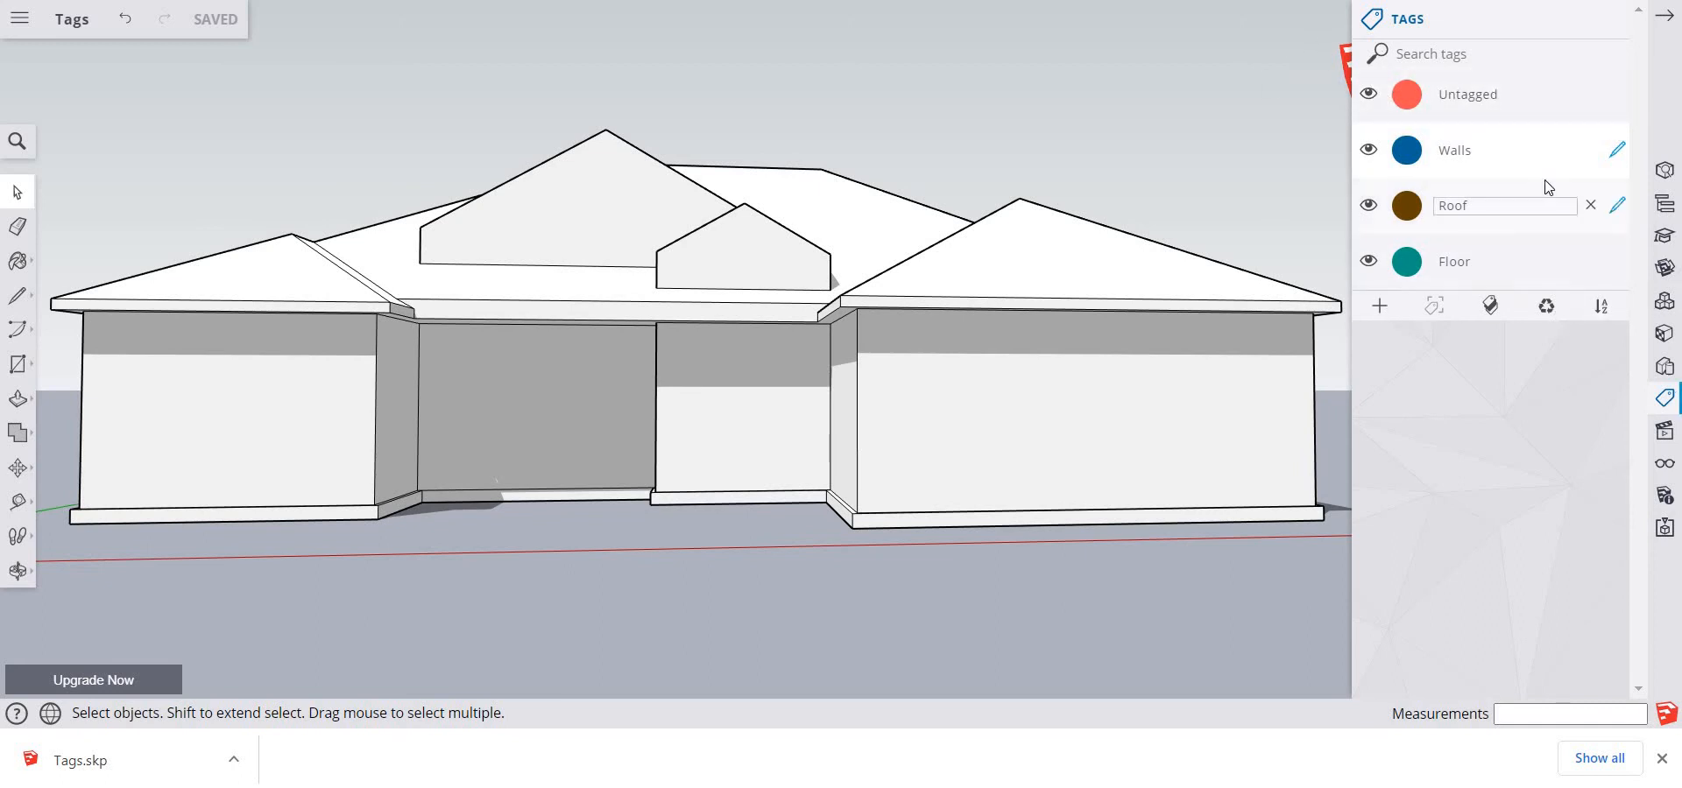
double_click(1537, 205)
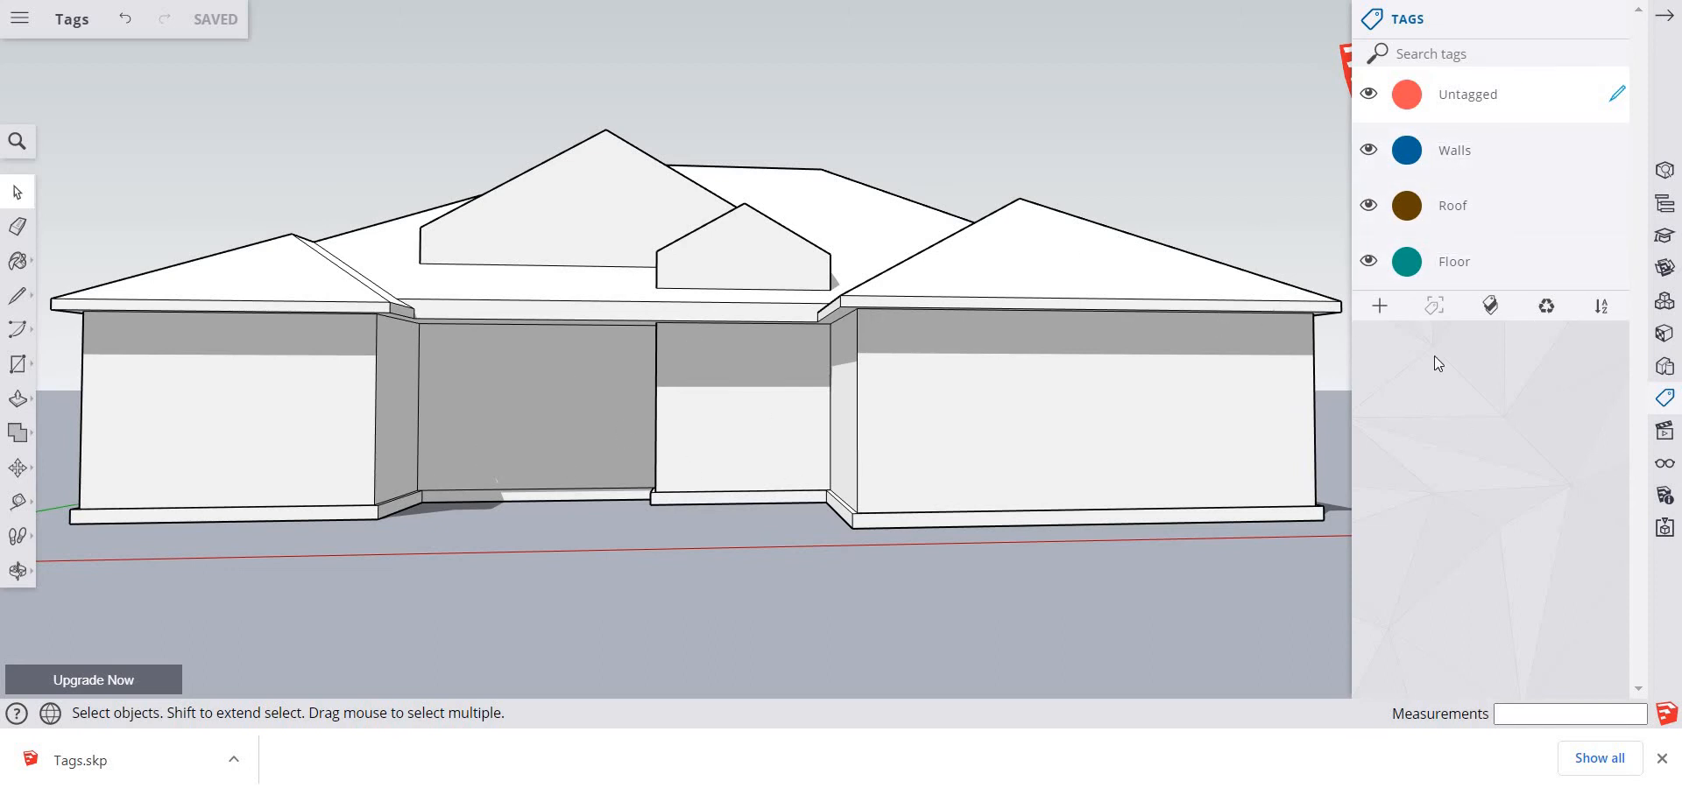
click(1369, 150)
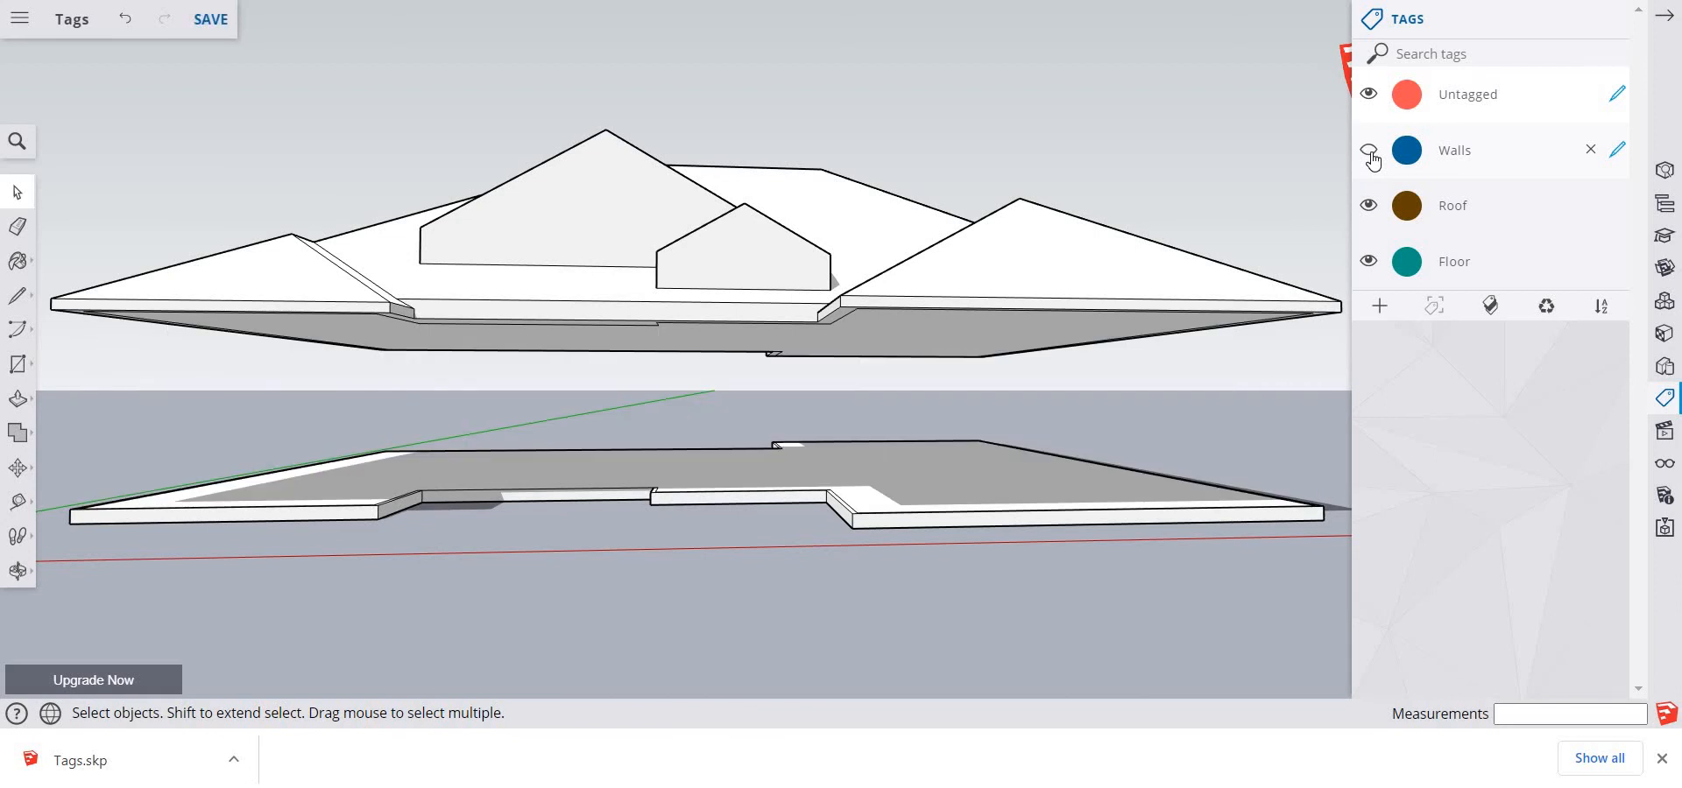
click(1369, 151)
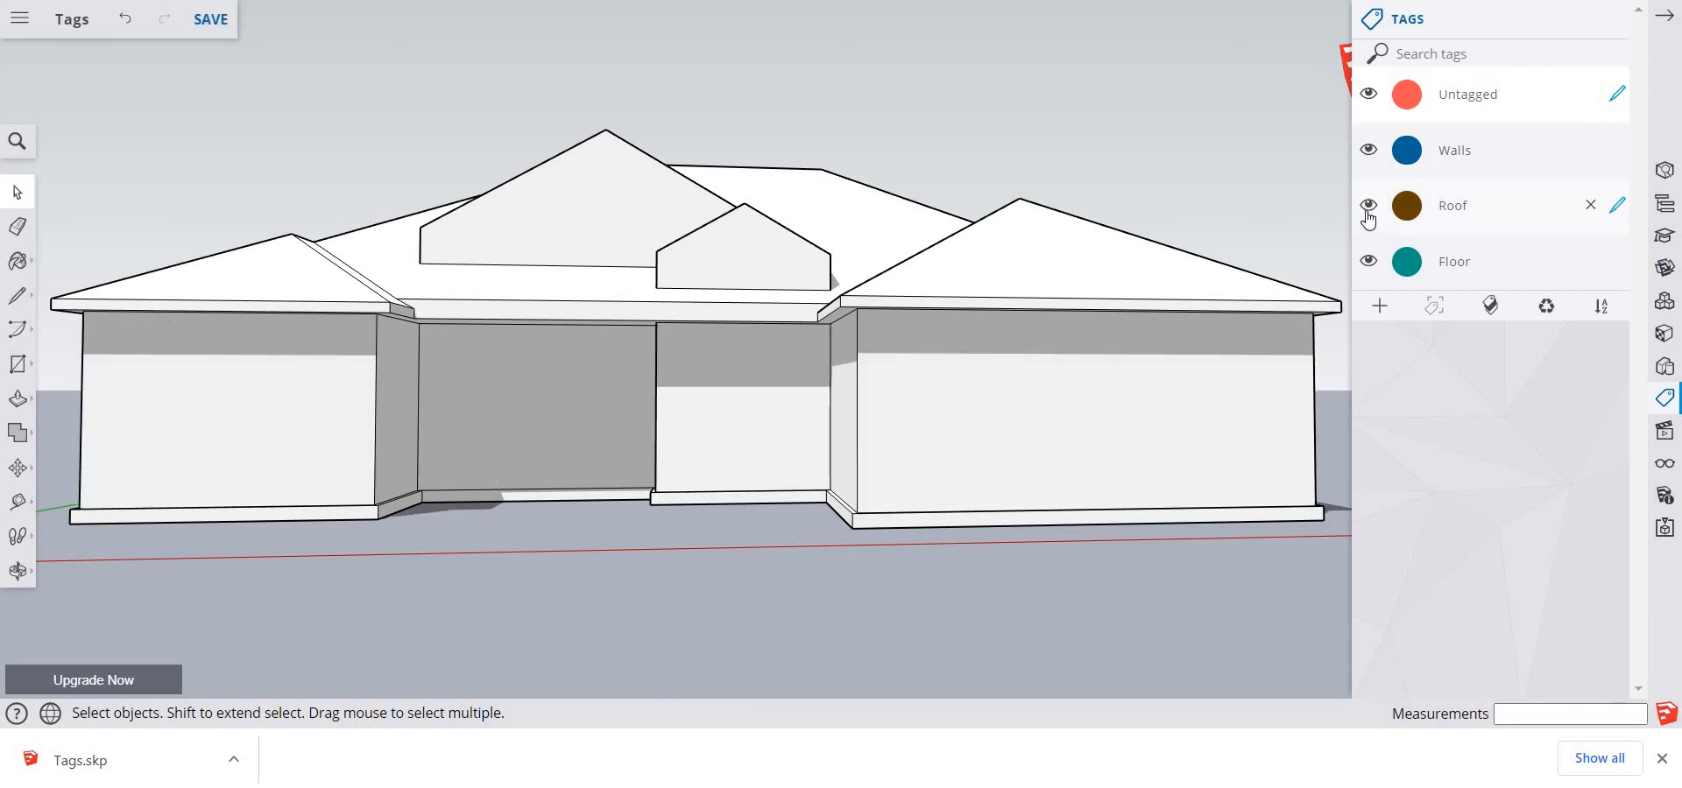
click(1369, 207)
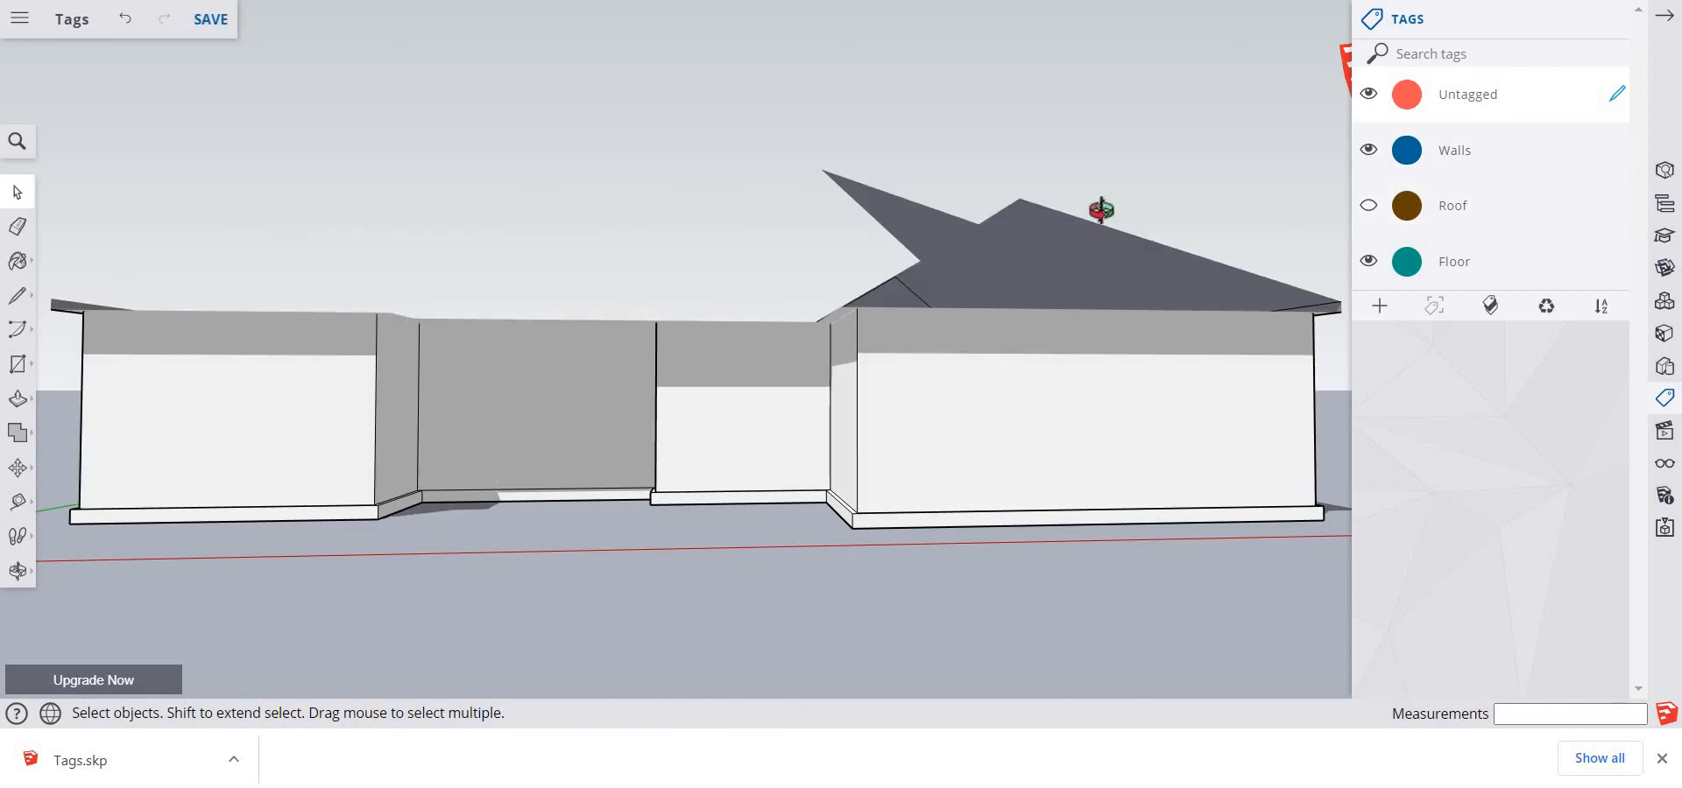
middle_drag(1100, 206, 1021, 344)
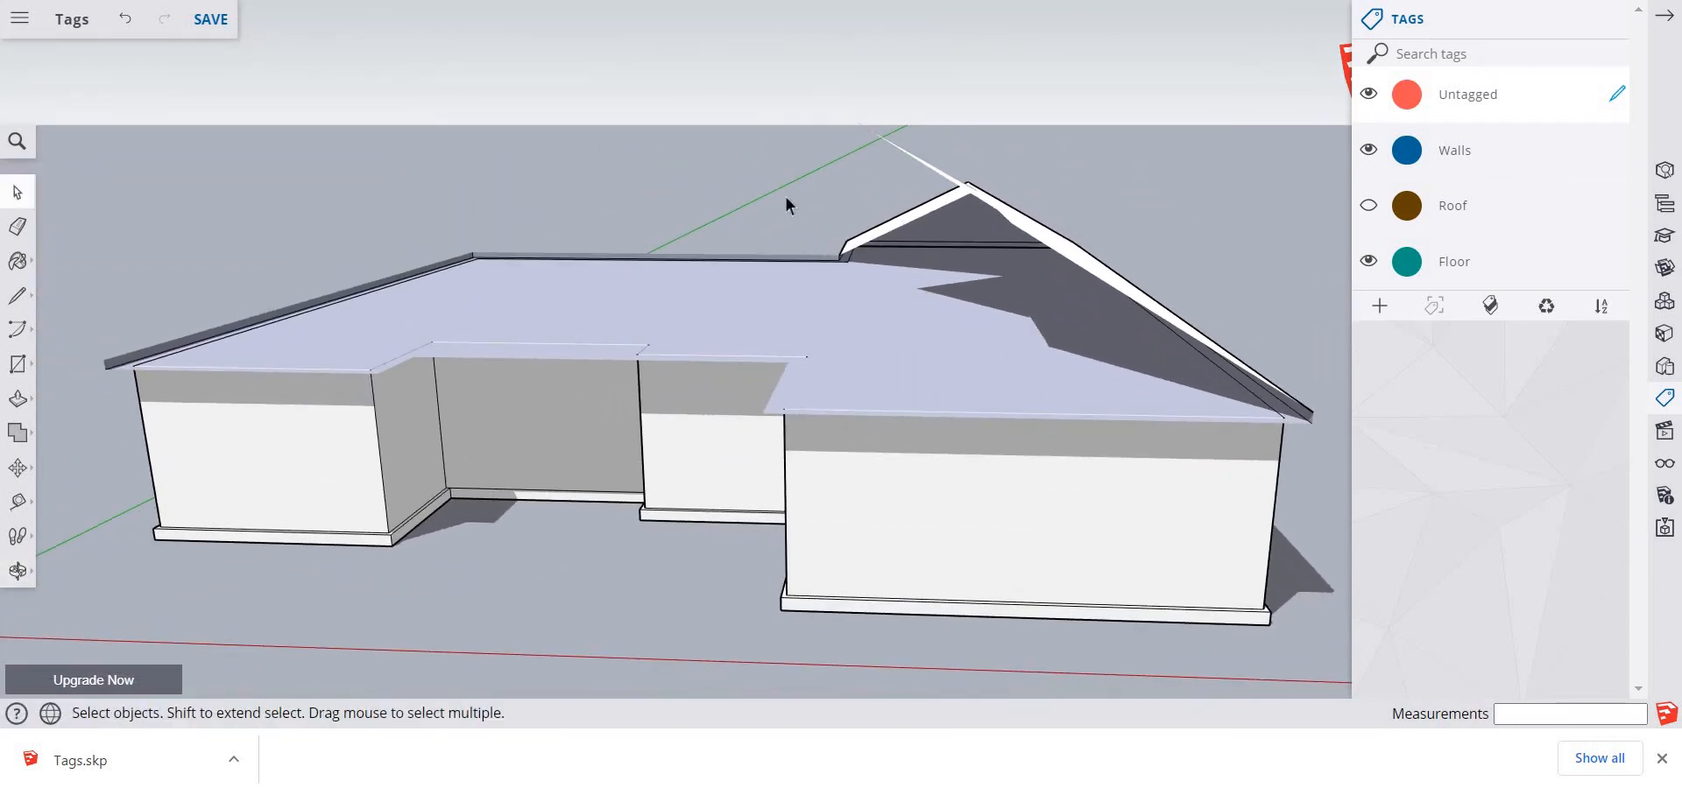
middle_drag(691, 198, 698, 120)
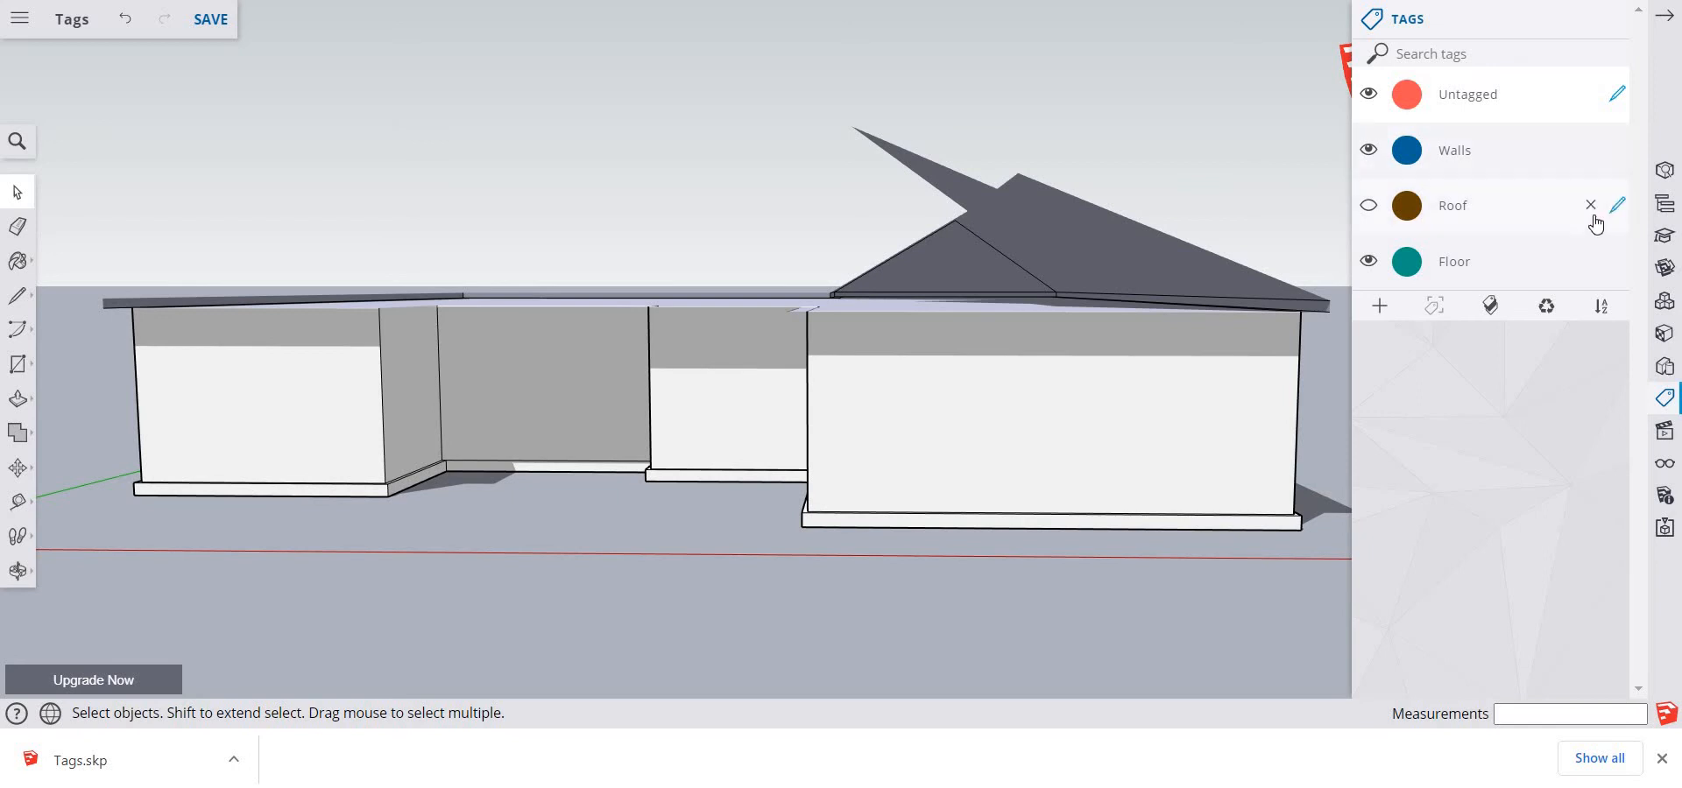
Assign the Roof tag to all of the house's roof geometry, make Untagged active, and hide the Roof tag
click(1616, 209)
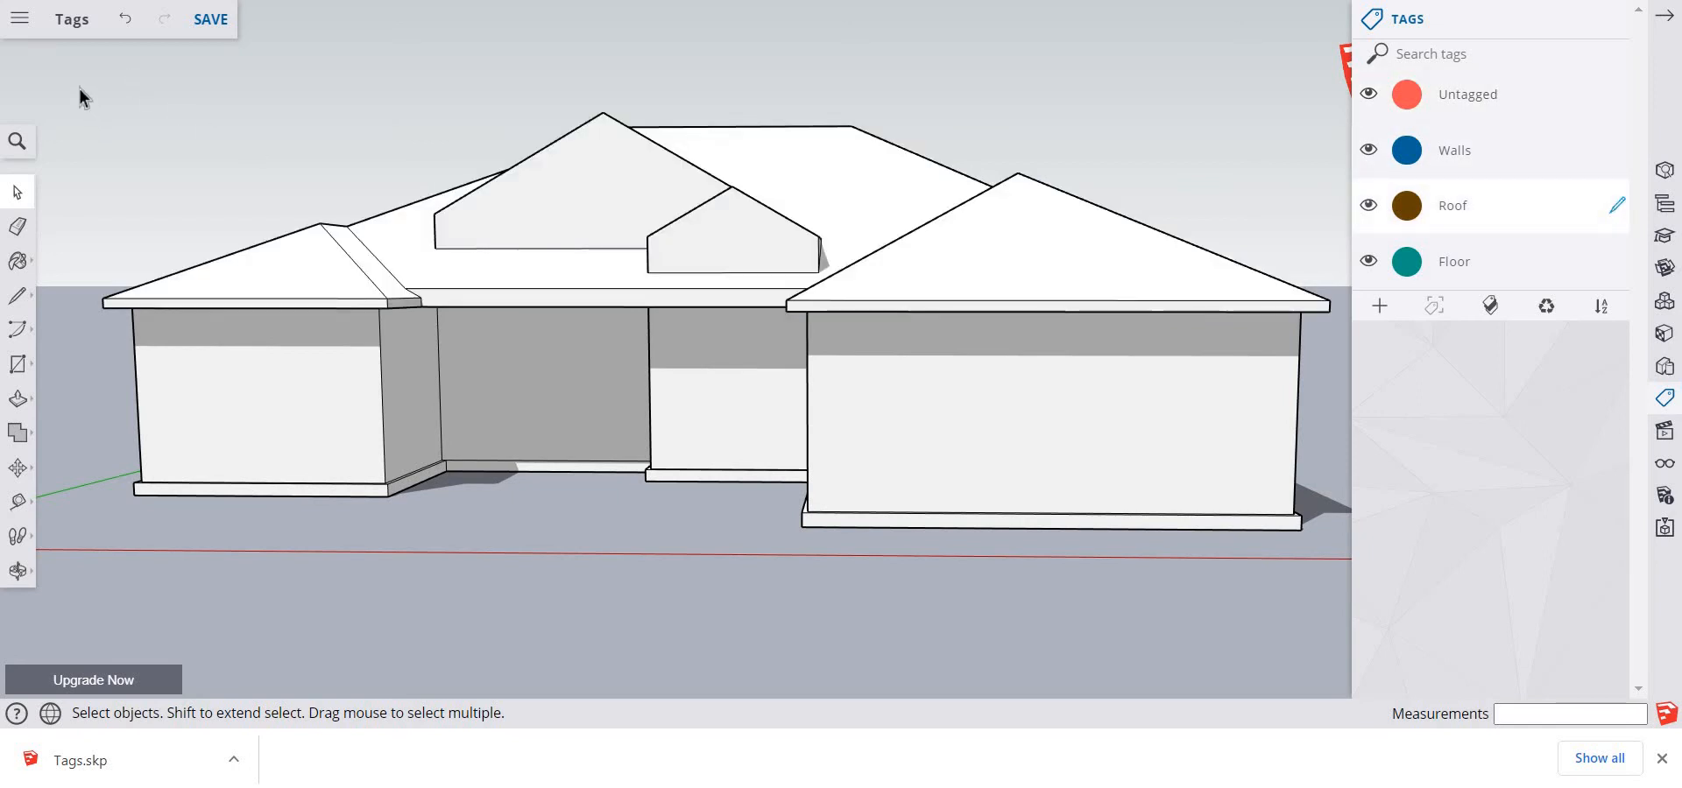
drag(75, 83, 1346, 374)
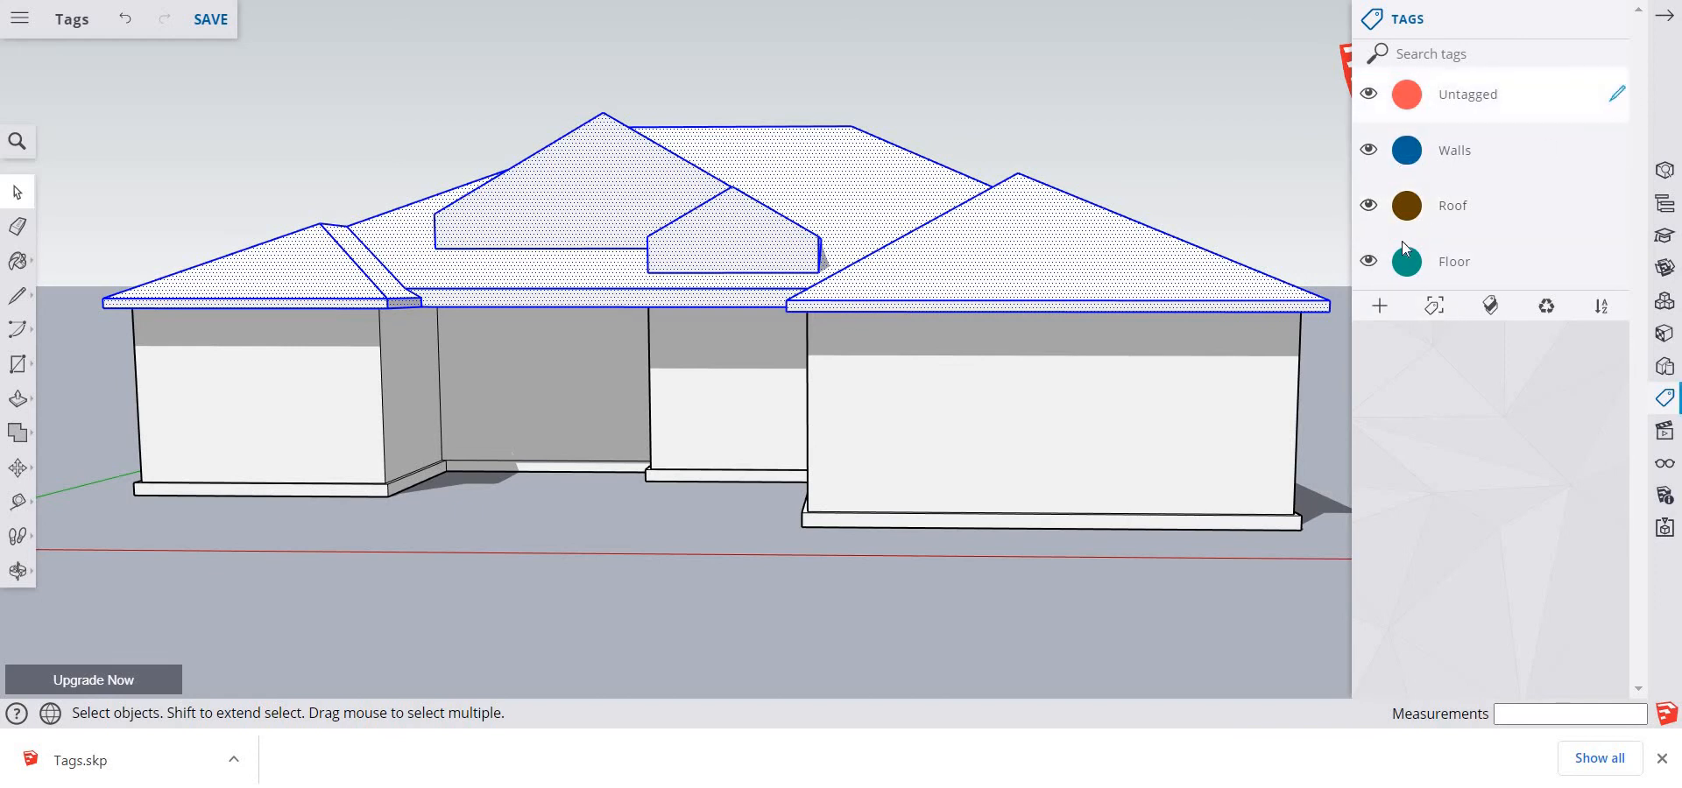
click(1372, 206)
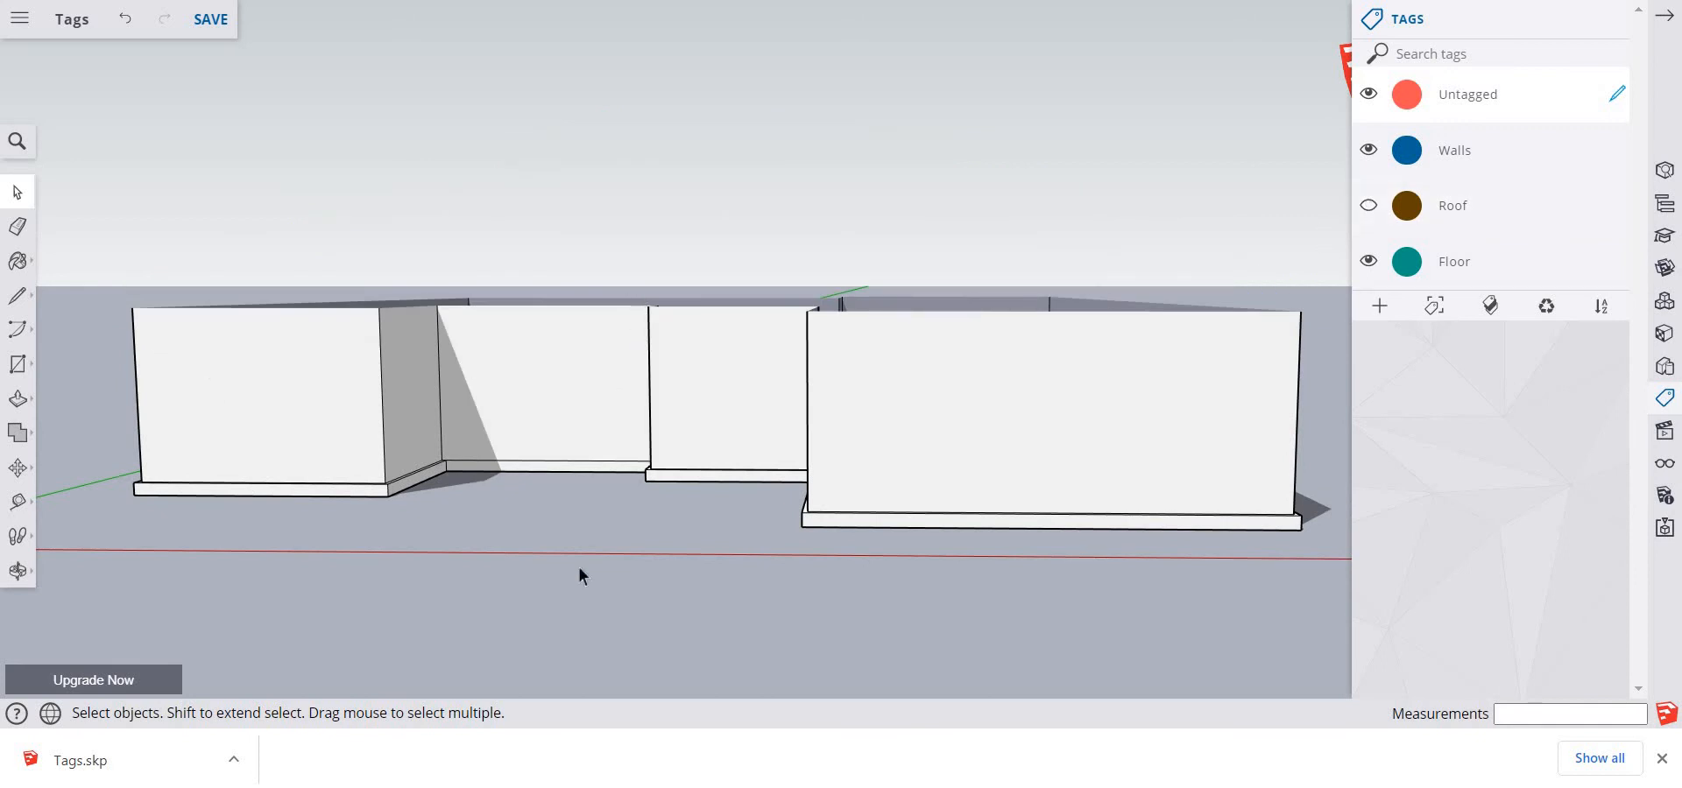
Hide the Walls tag so only the floor slab is shown, and save the house model
middle_drag(735, 520, 701, 640)
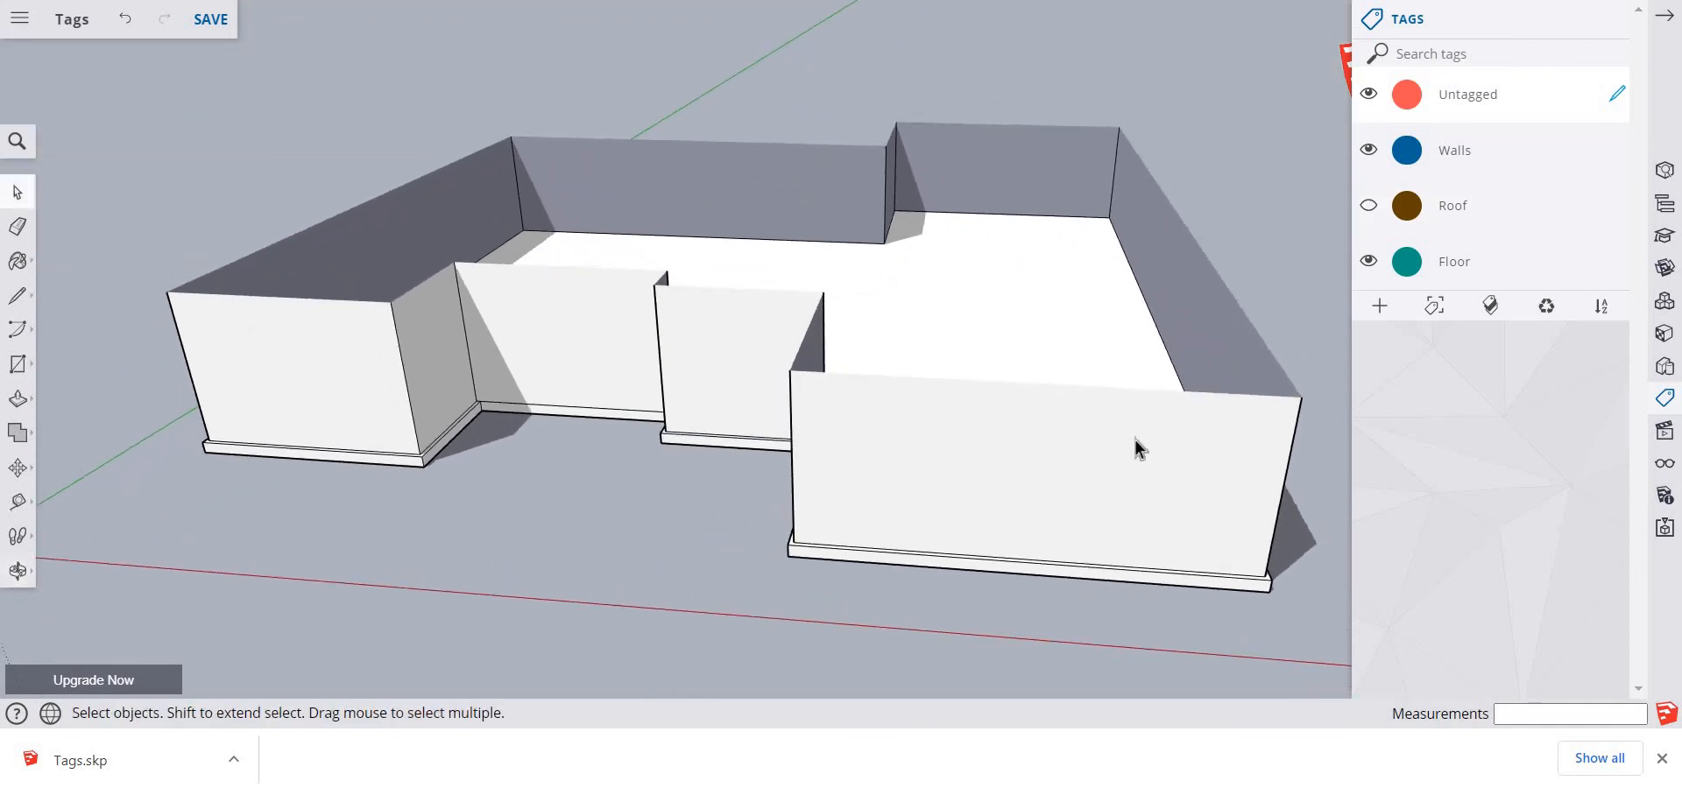
click(1369, 150)
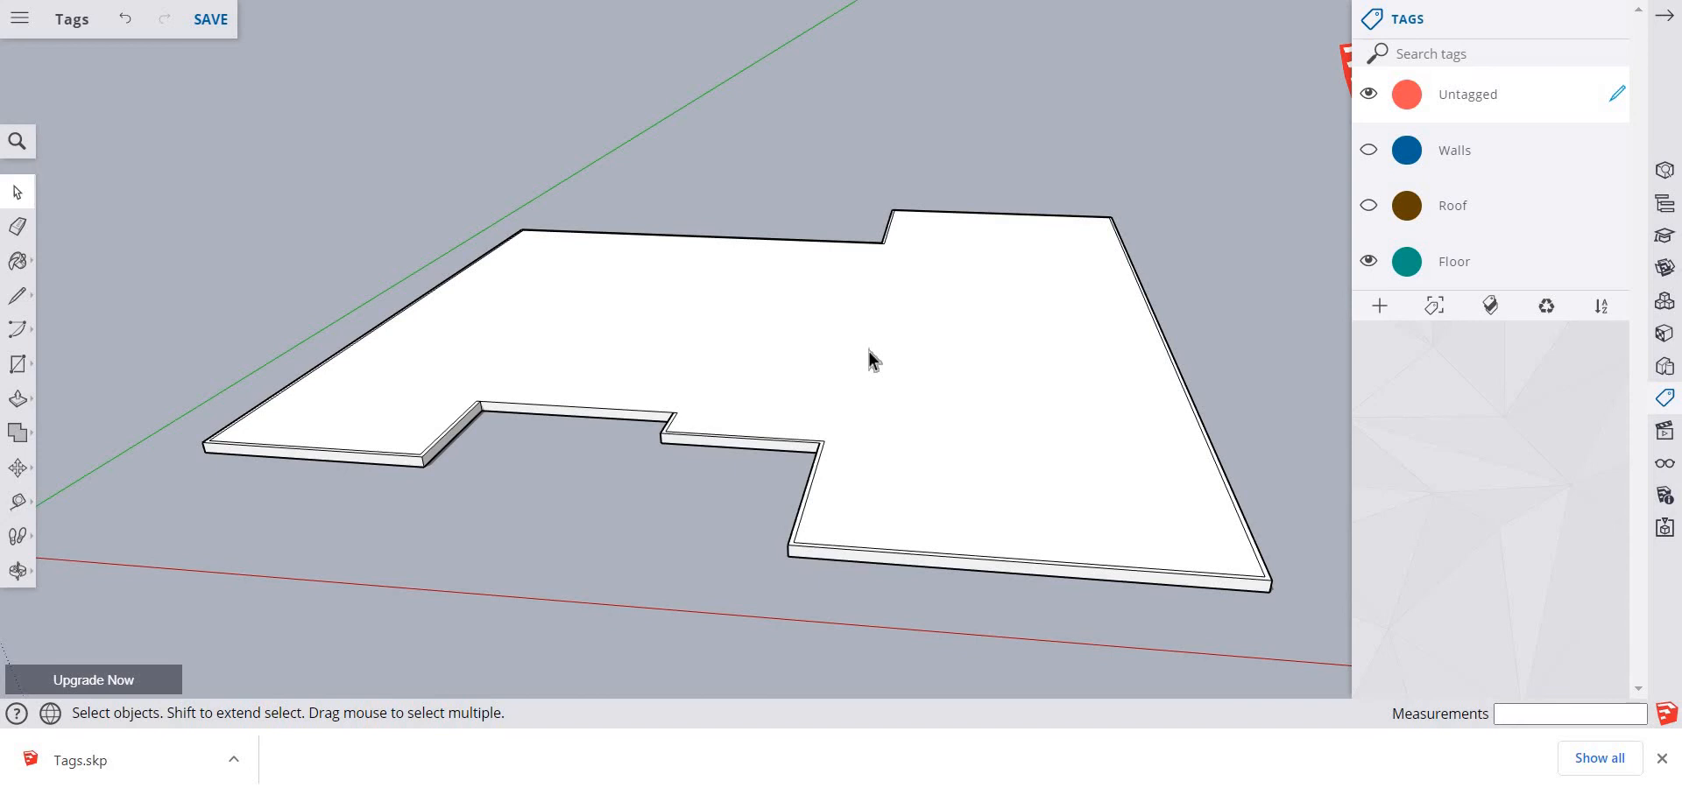
click(208, 21)
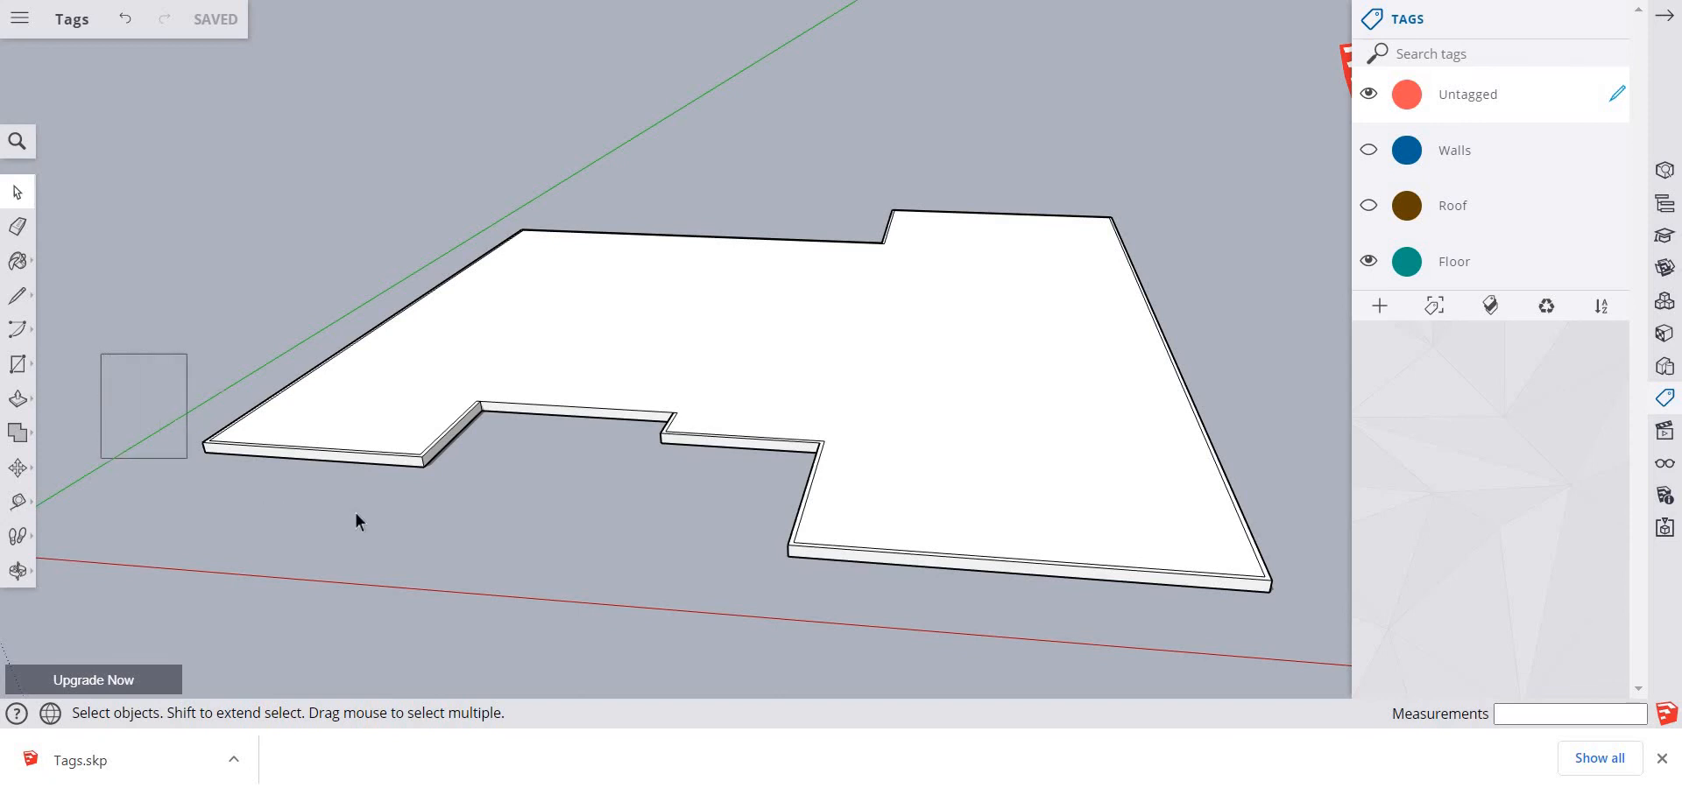
Move the front edge face of the floor slab's left wing forward about 12' 9" along the green axis
drag(189, 426, 486, 526)
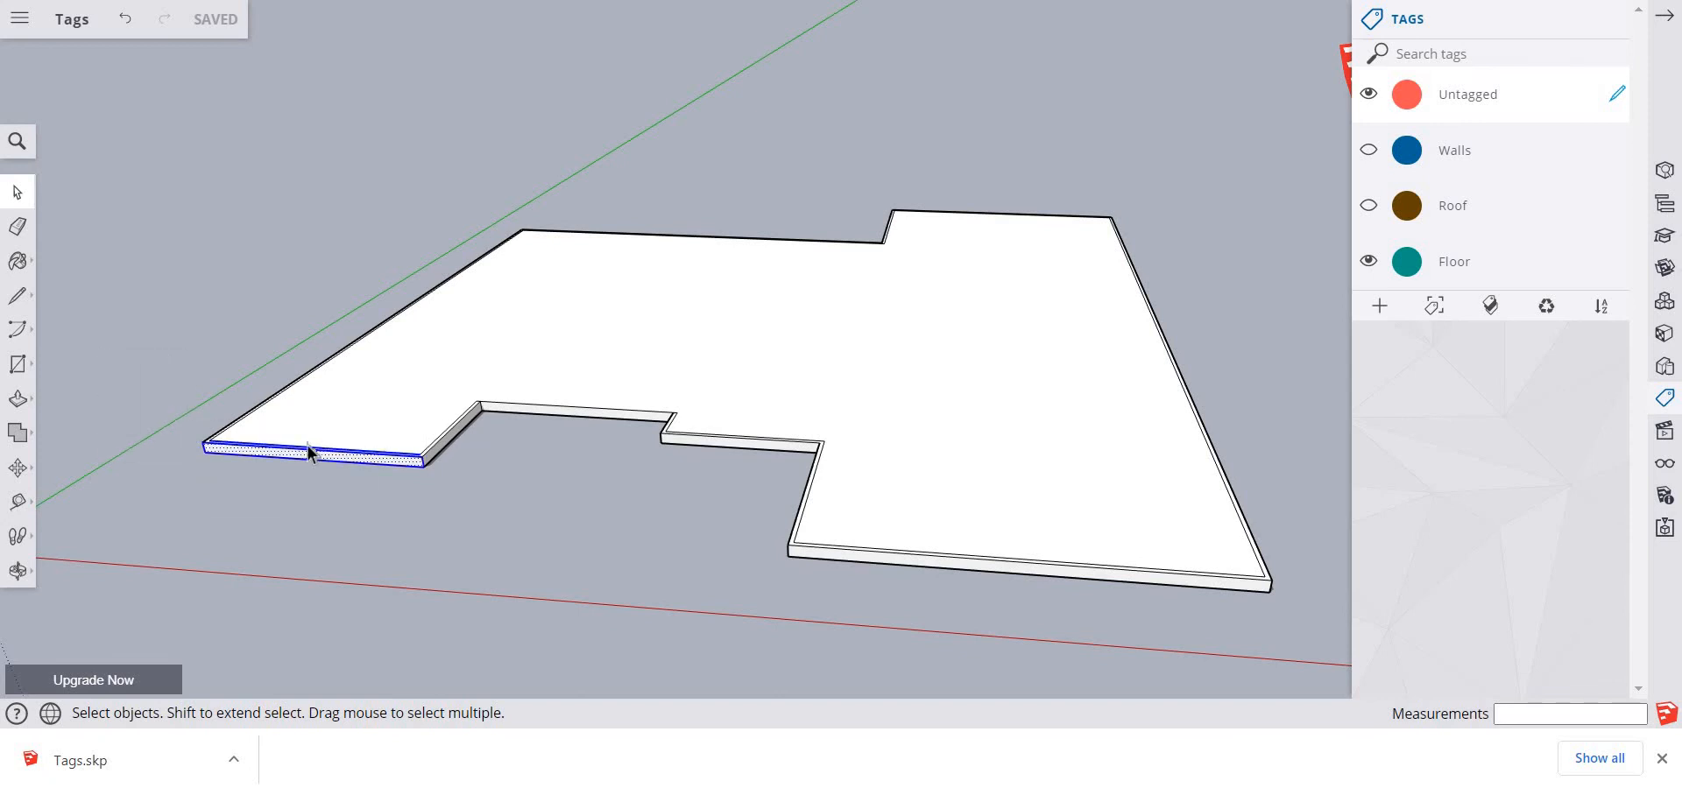
key(m)
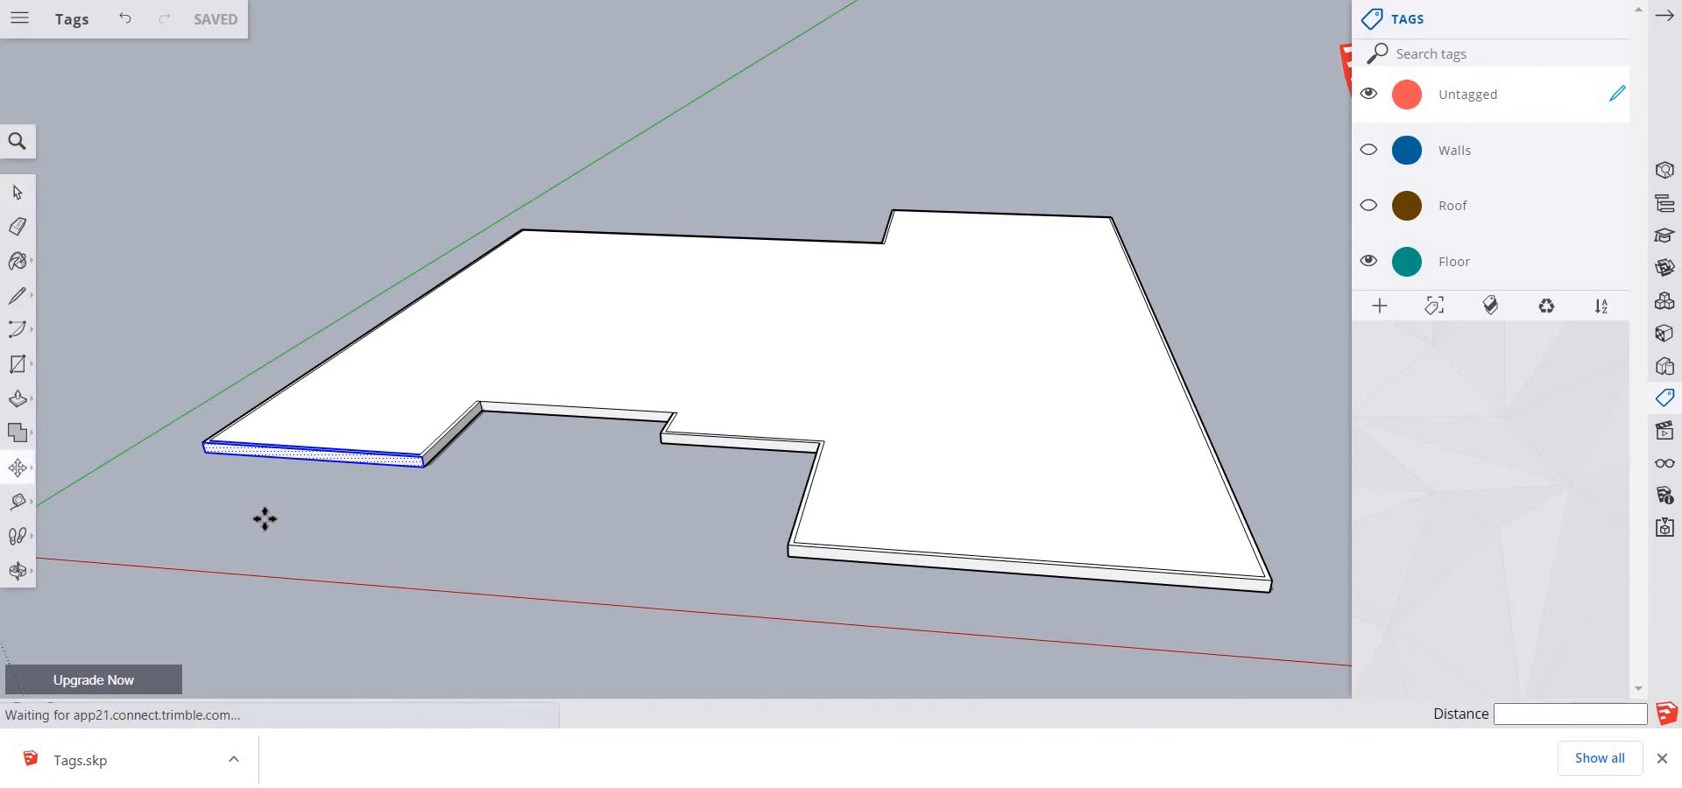
click(334, 429)
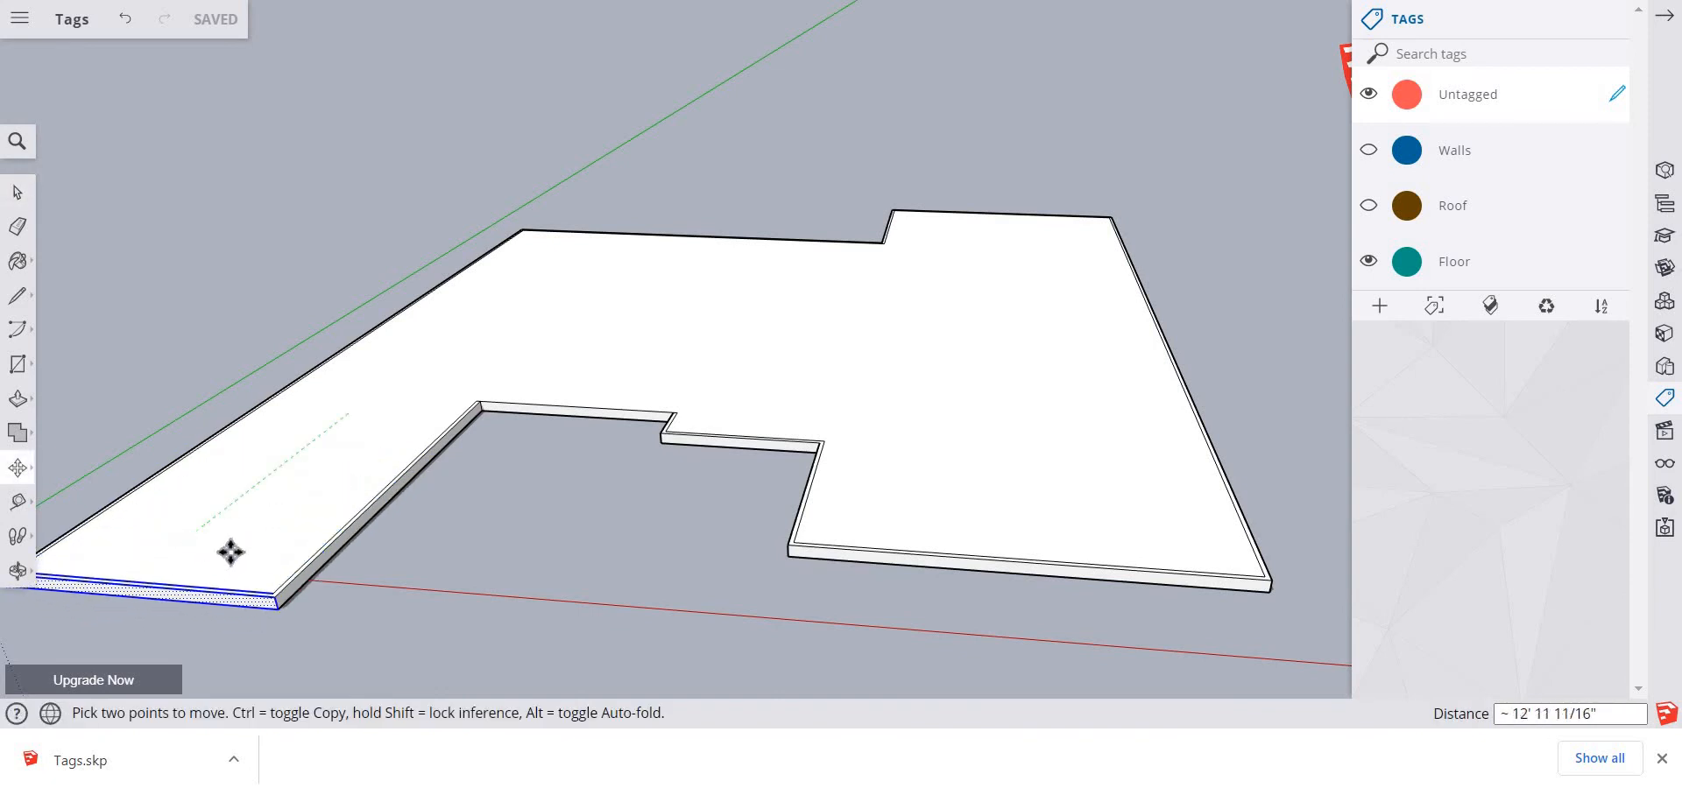
click(230, 549)
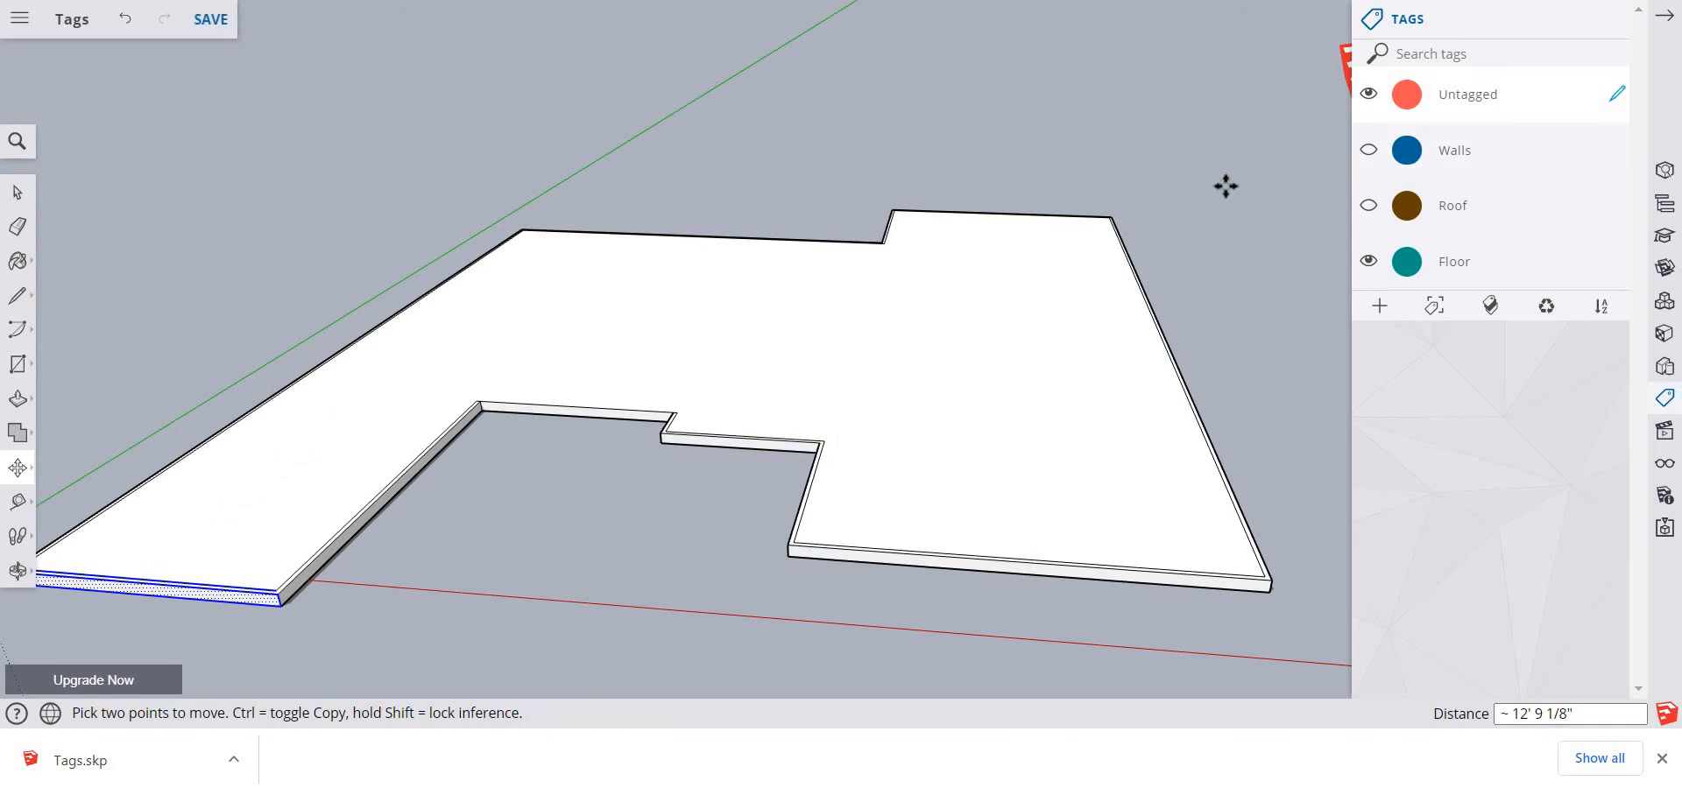
key(space)
Select the floor slab's entire right side edge face and move it outward about 10' 9"
drag(1084, 168, 1334, 655)
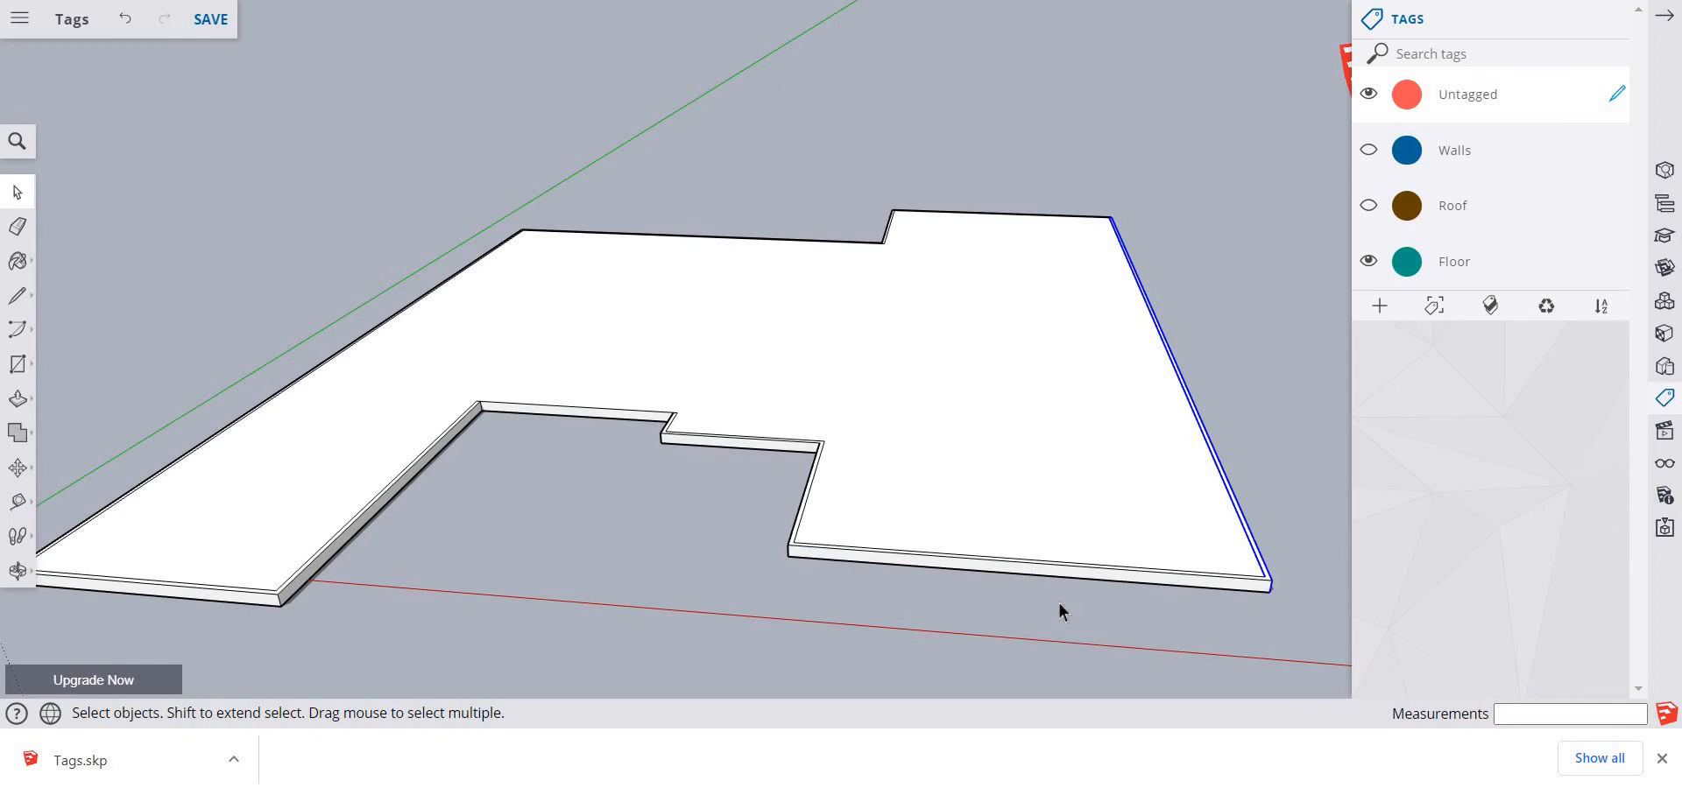
key(m)
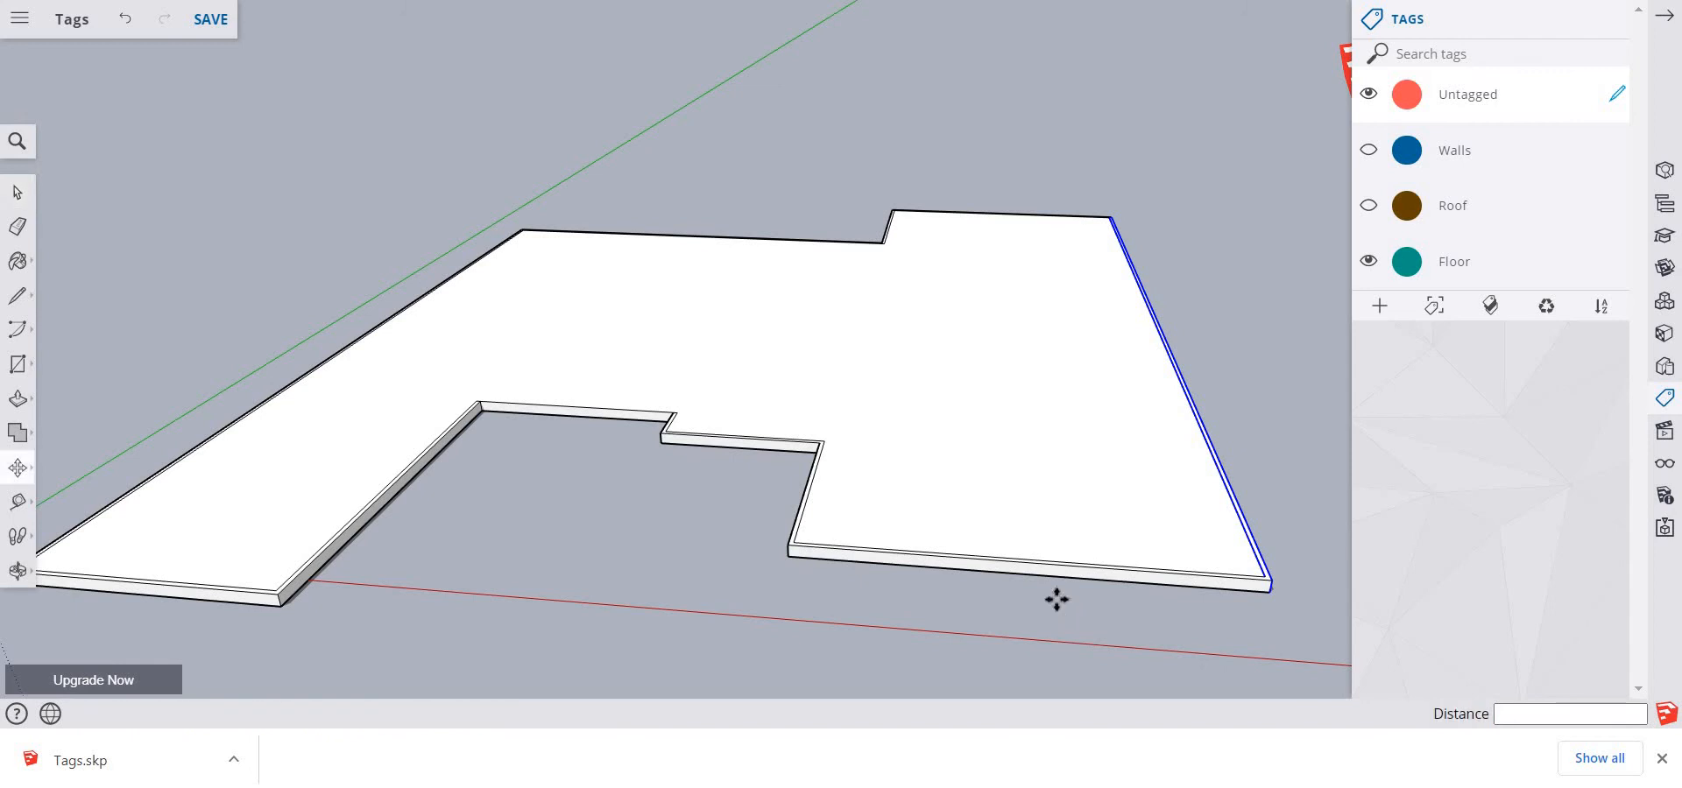
click(1132, 379)
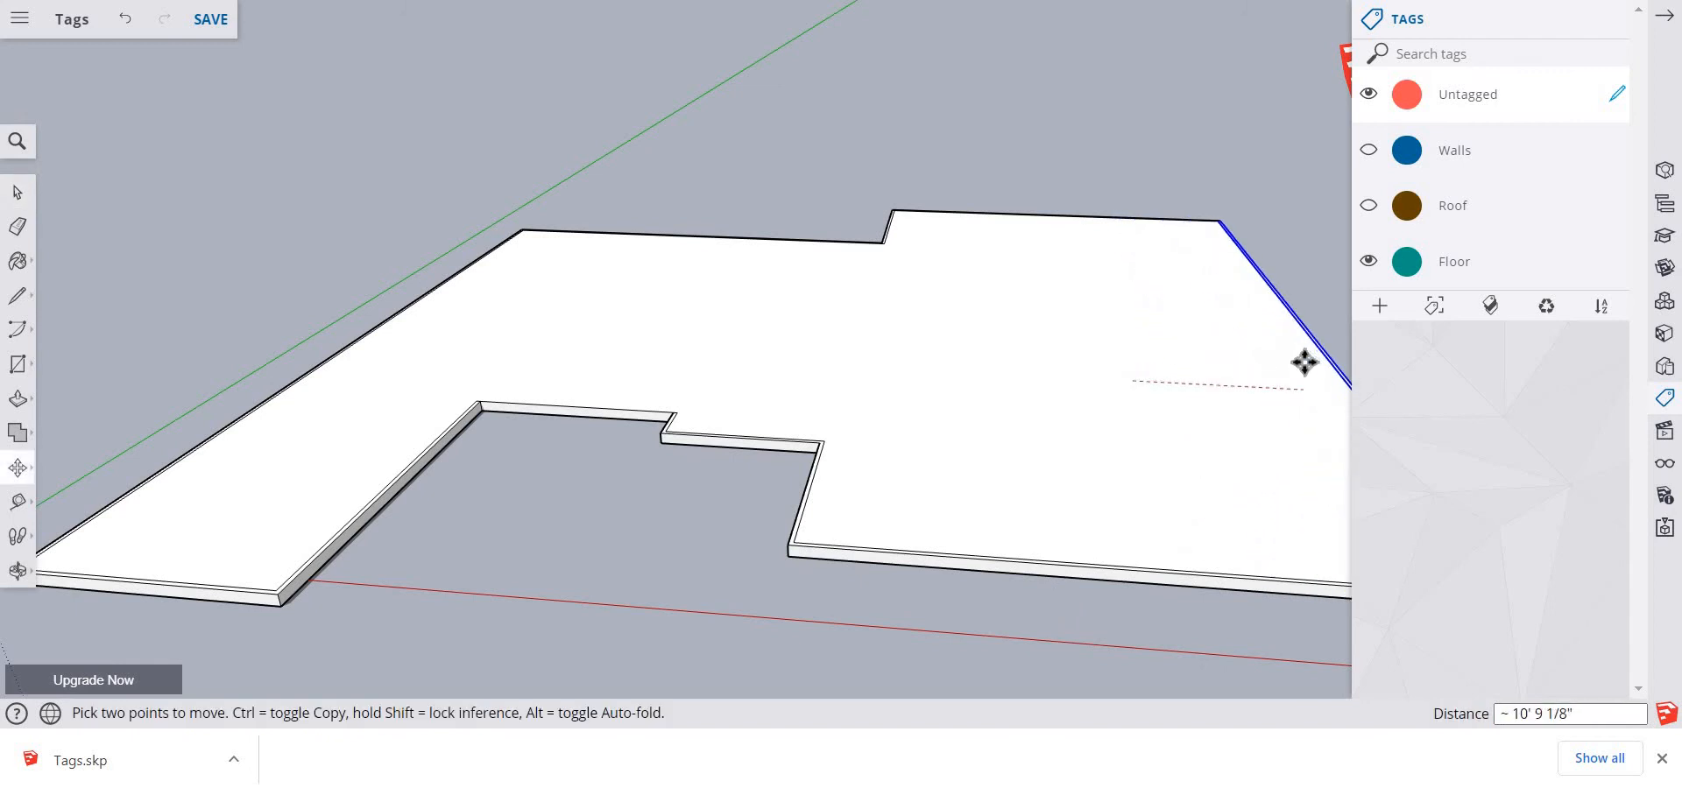
click(1304, 362)
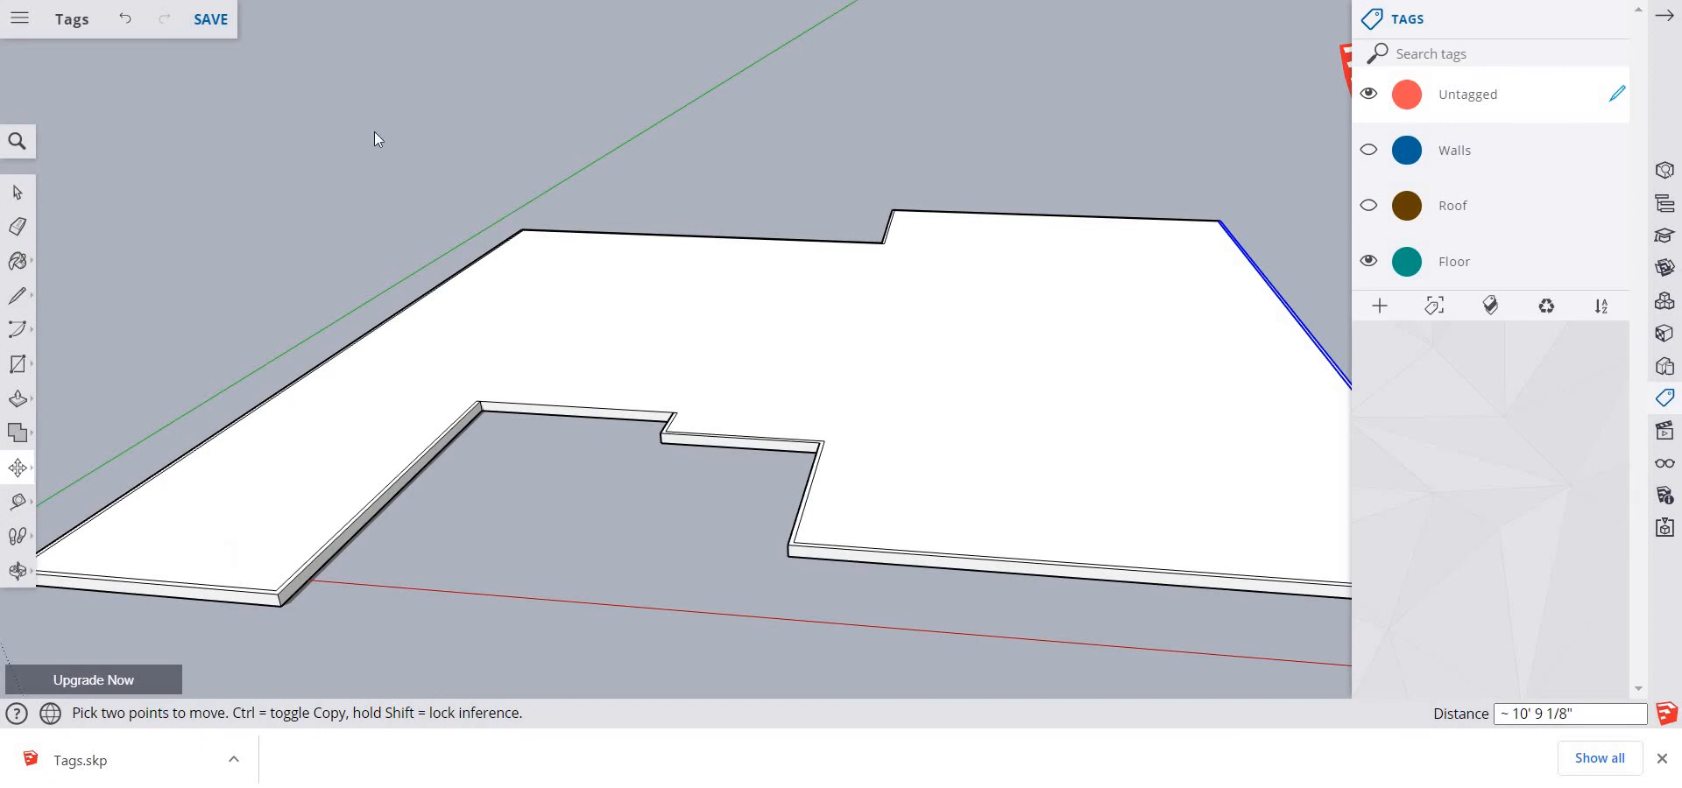
key(space)
Show the Walls and Roof tags again over the stretched floor slab and clear the selection
click(1368, 150)
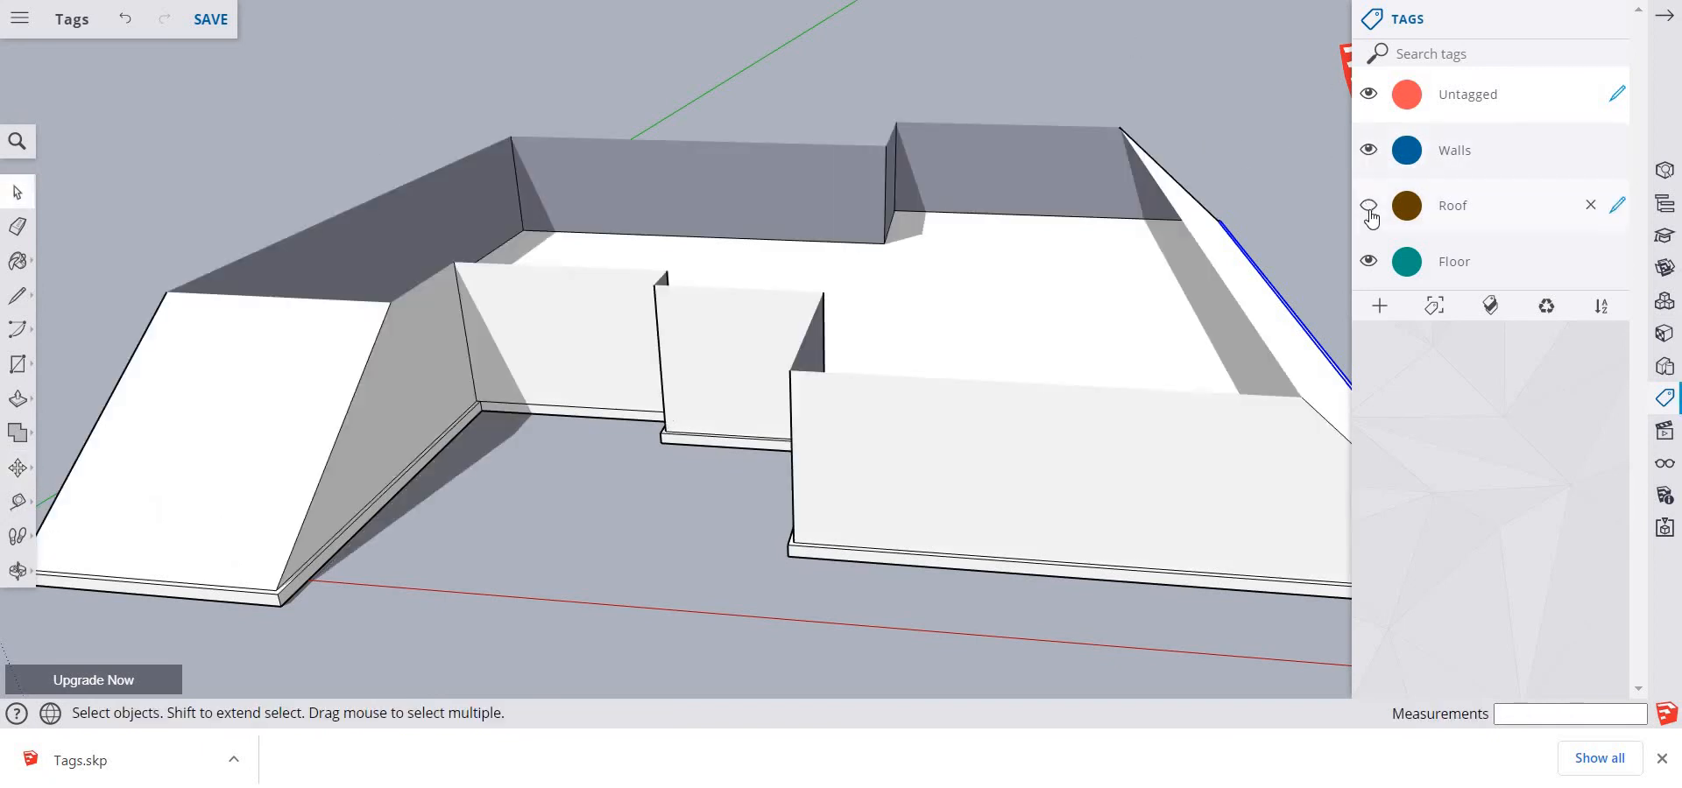
click(1368, 206)
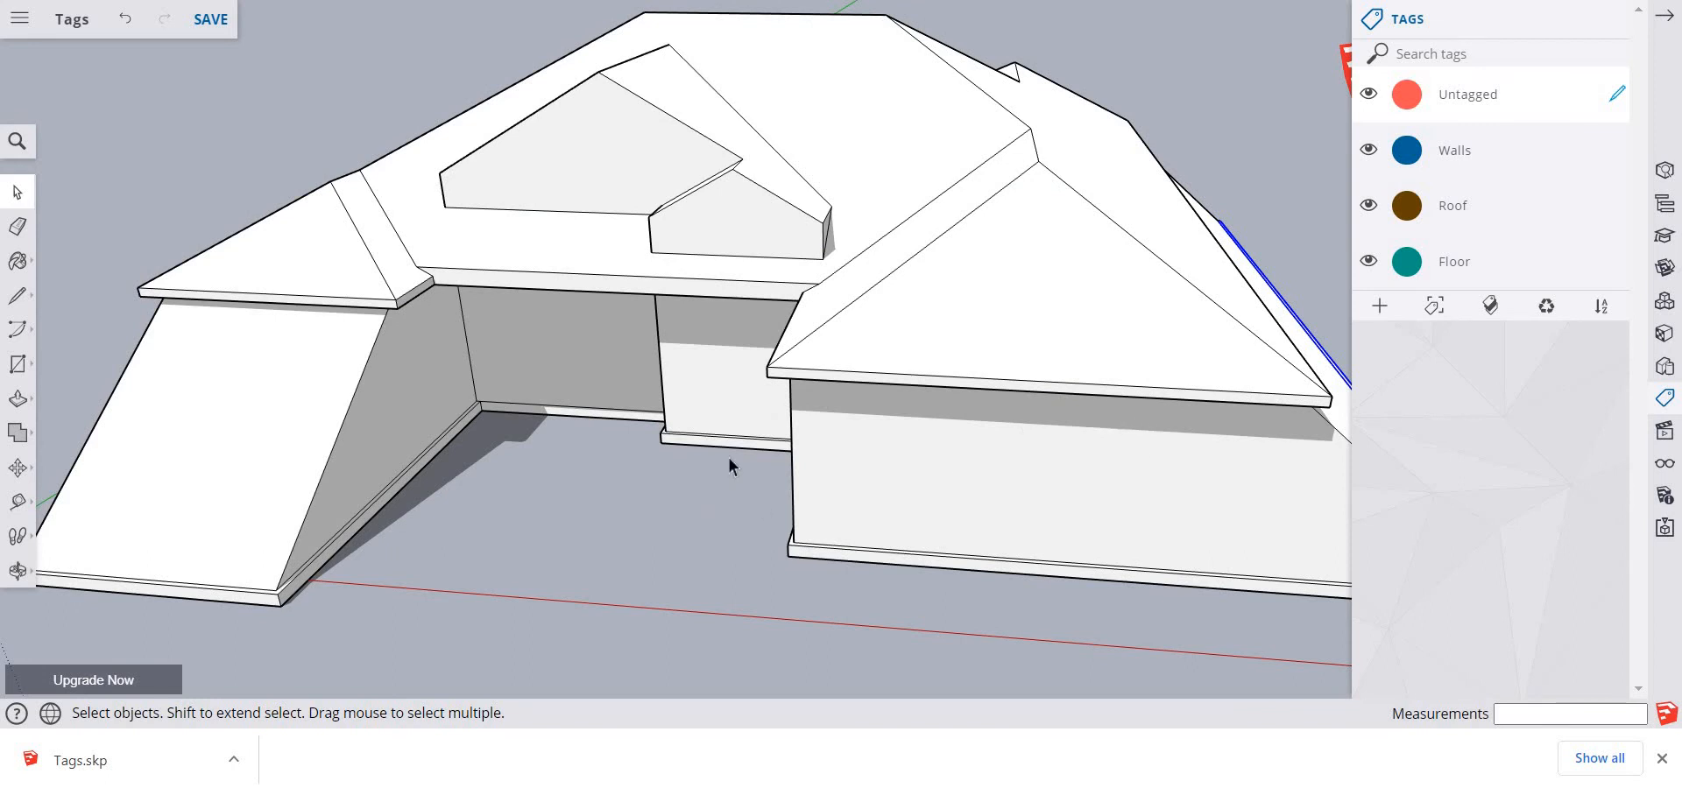
key(o)
key(space)
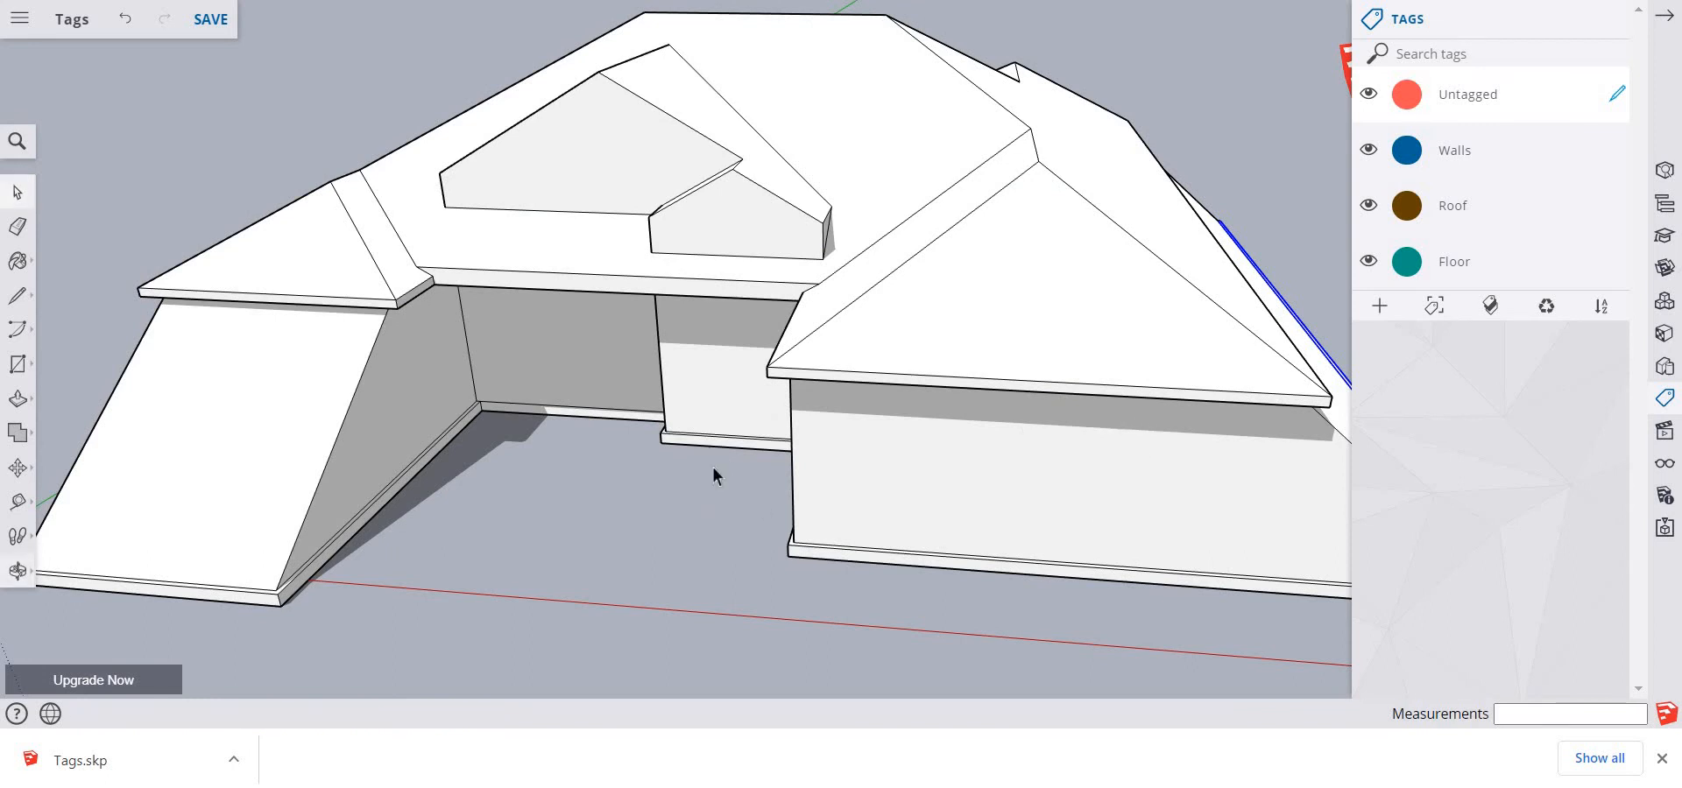
scroll(701, 464, down, 5)
scroll(683, 454, up, 2)
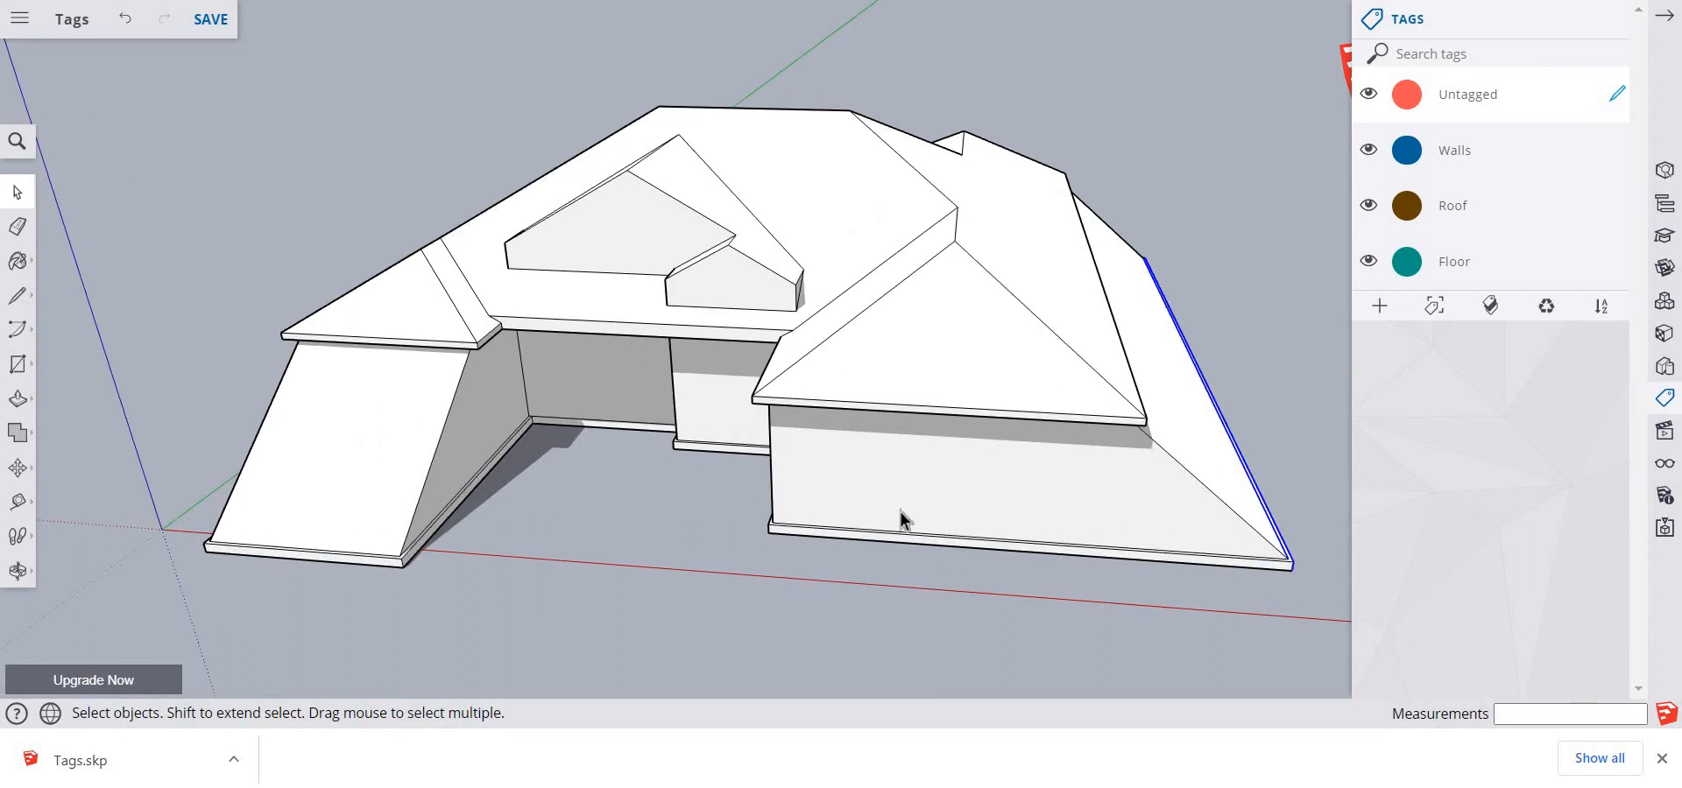
click(1245, 328)
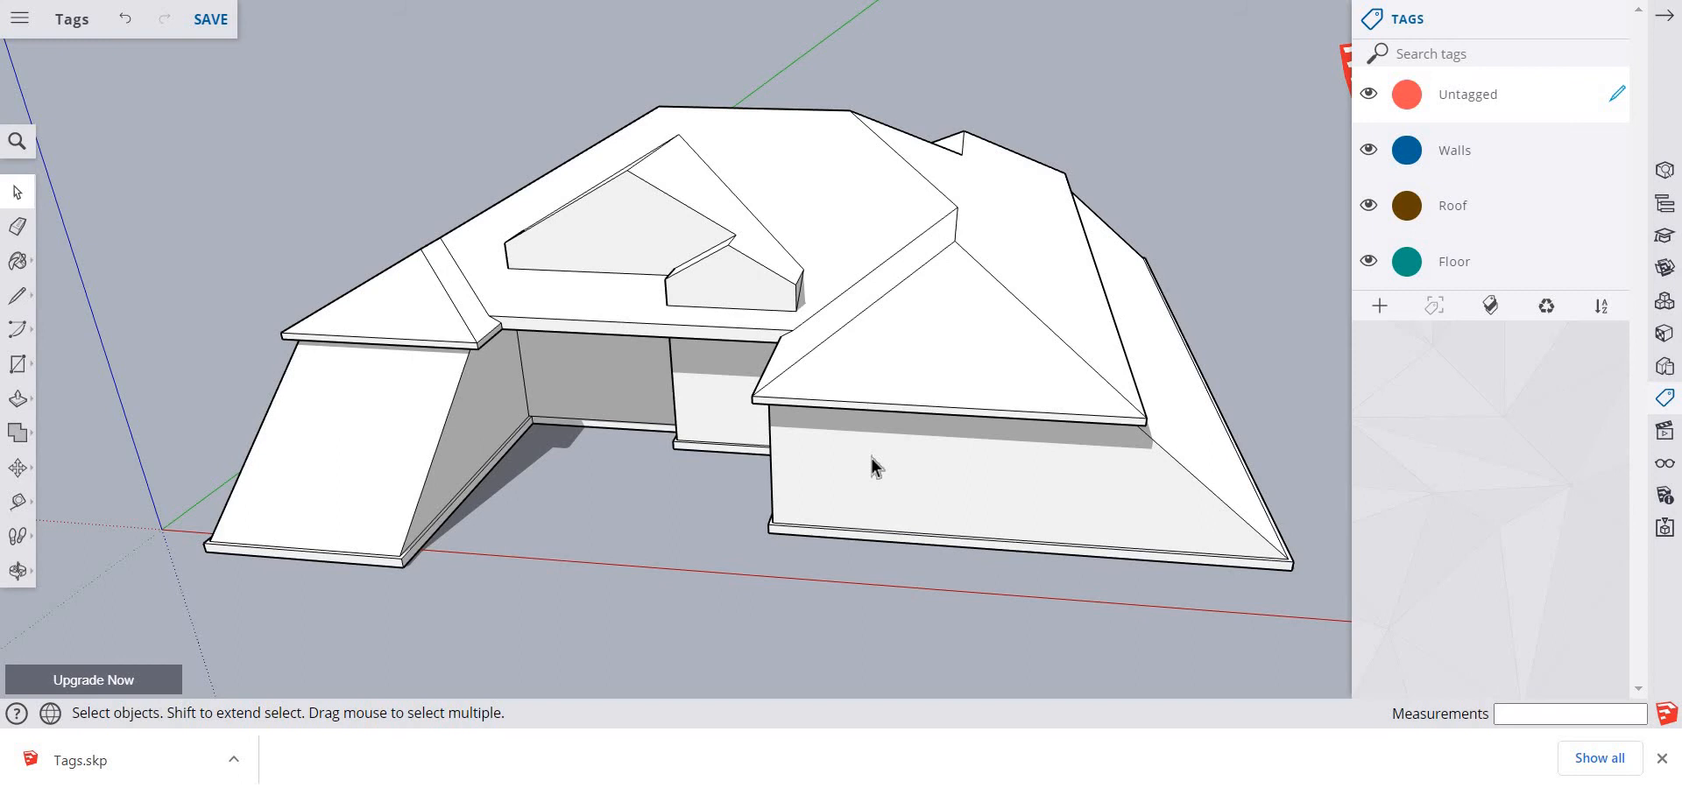
Paste the copied name text onto the ground between the house's two front wings and save the model
right_click(595, 538)
click(699, 556)
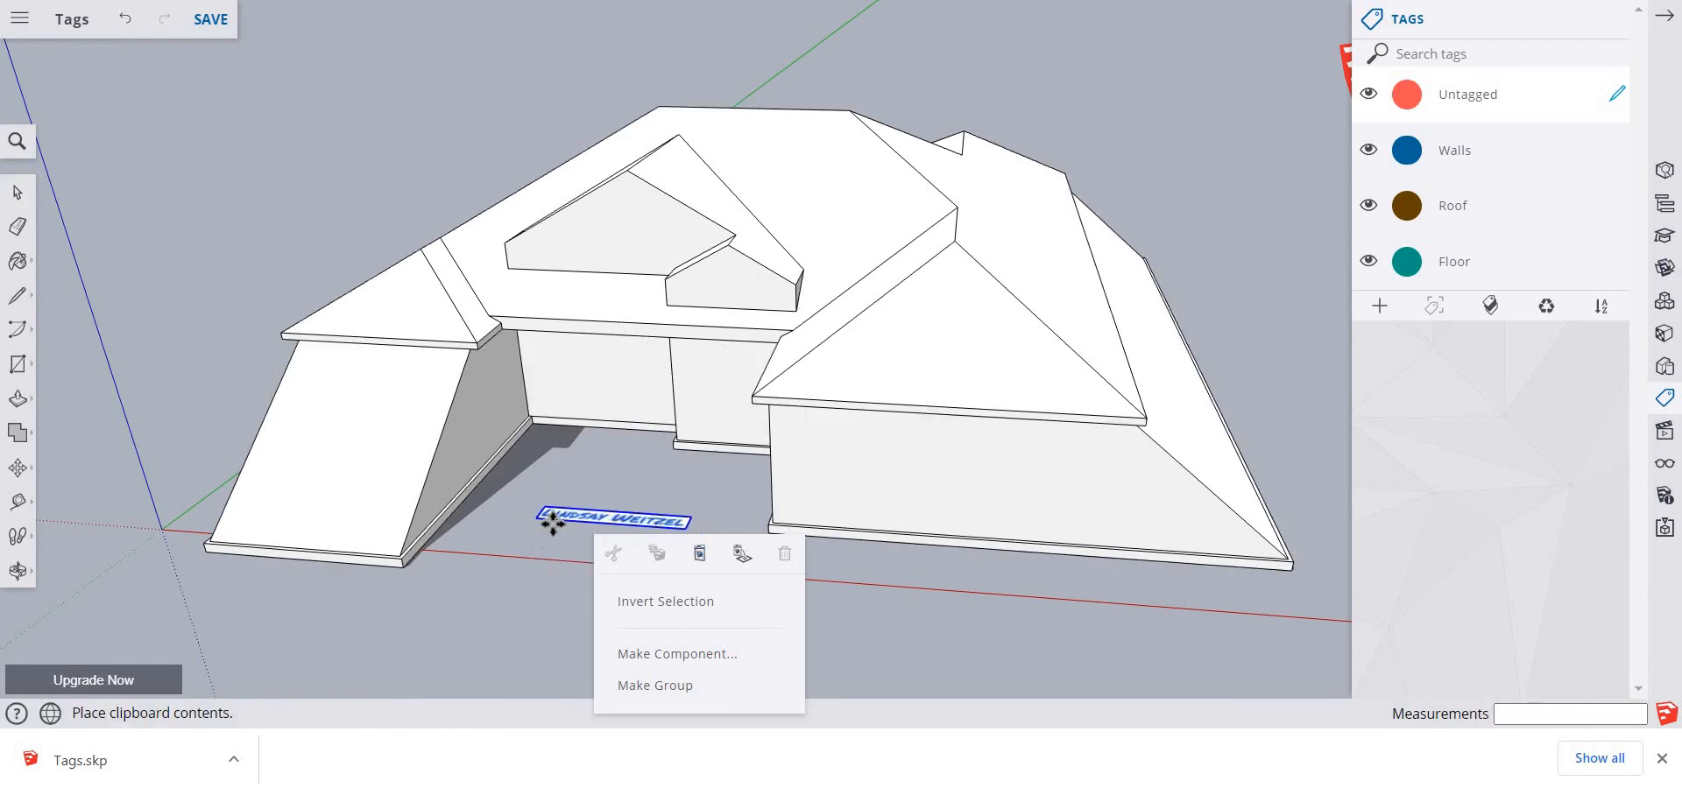
click(526, 536)
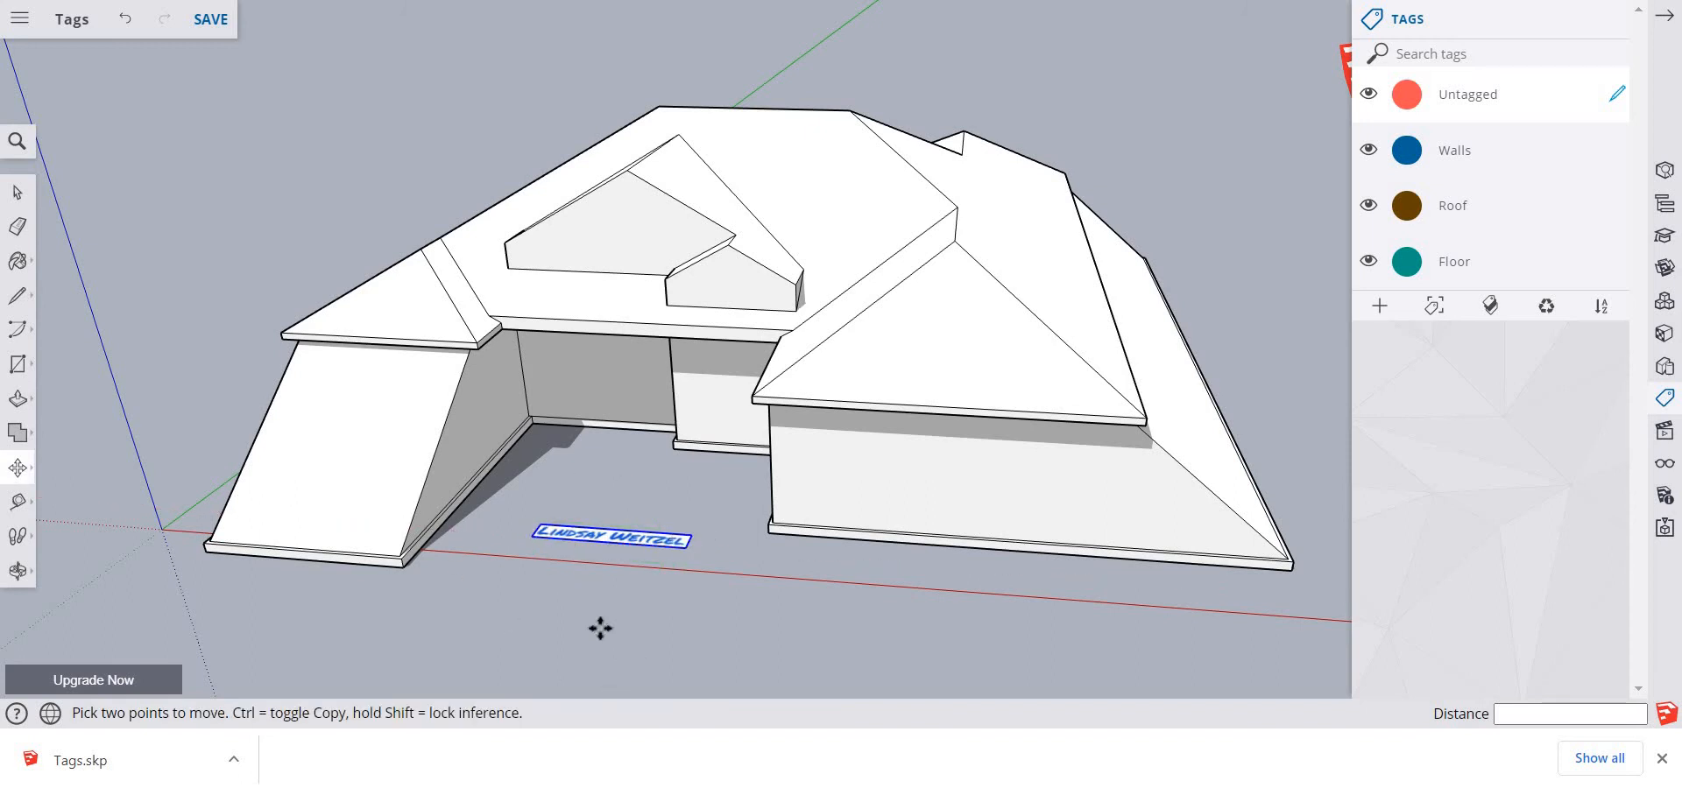
scroll(596, 623, down, 2)
scroll(595, 622, up, 3)
scroll(595, 622, down, 1)
scroll(596, 623, up, 1)
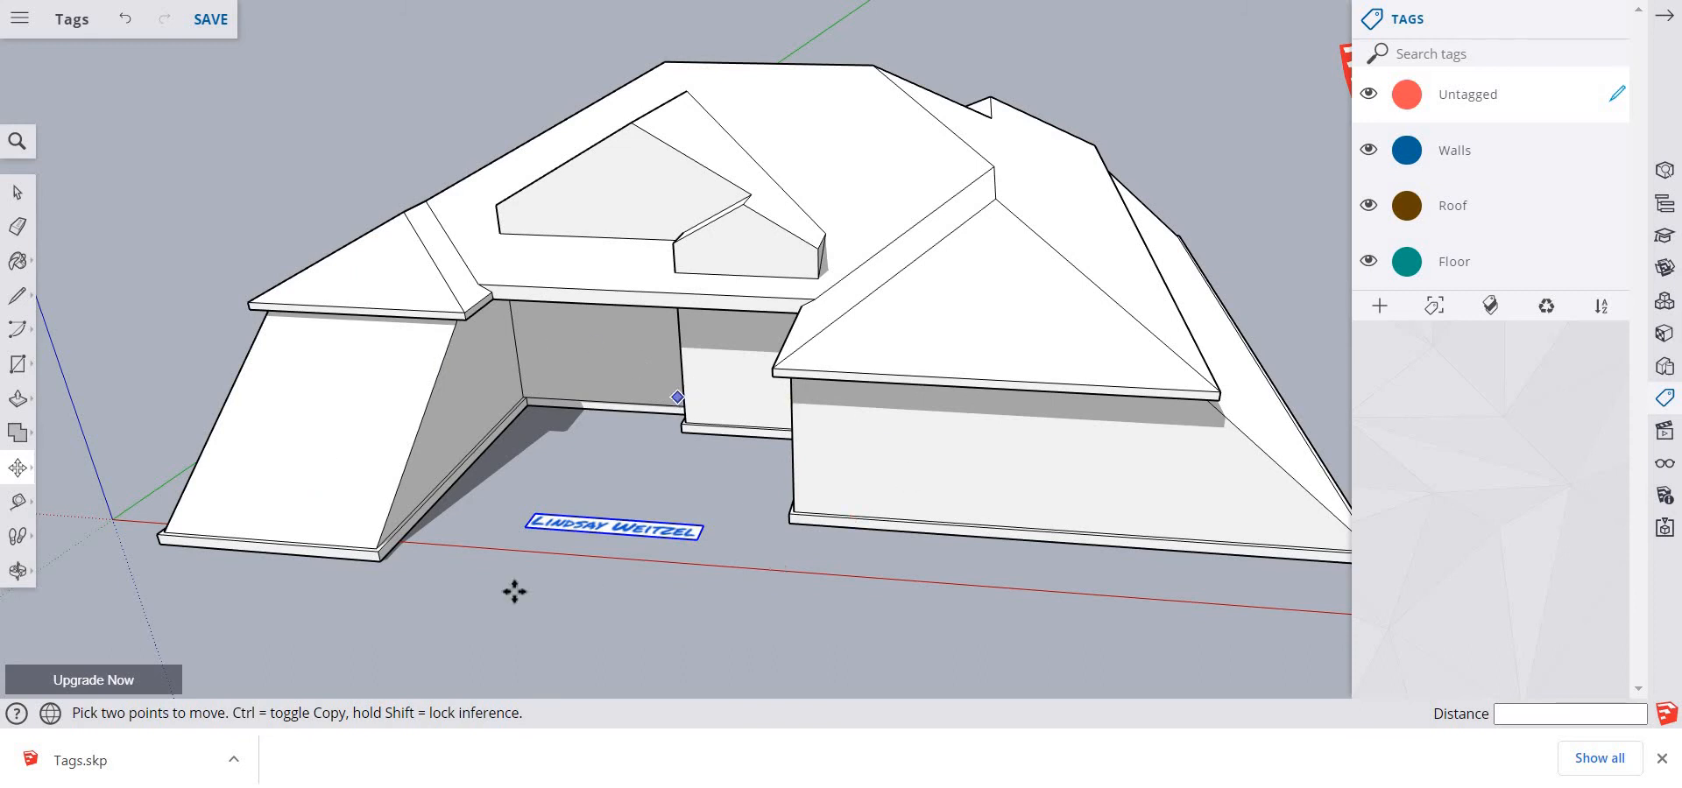
click(215, 21)
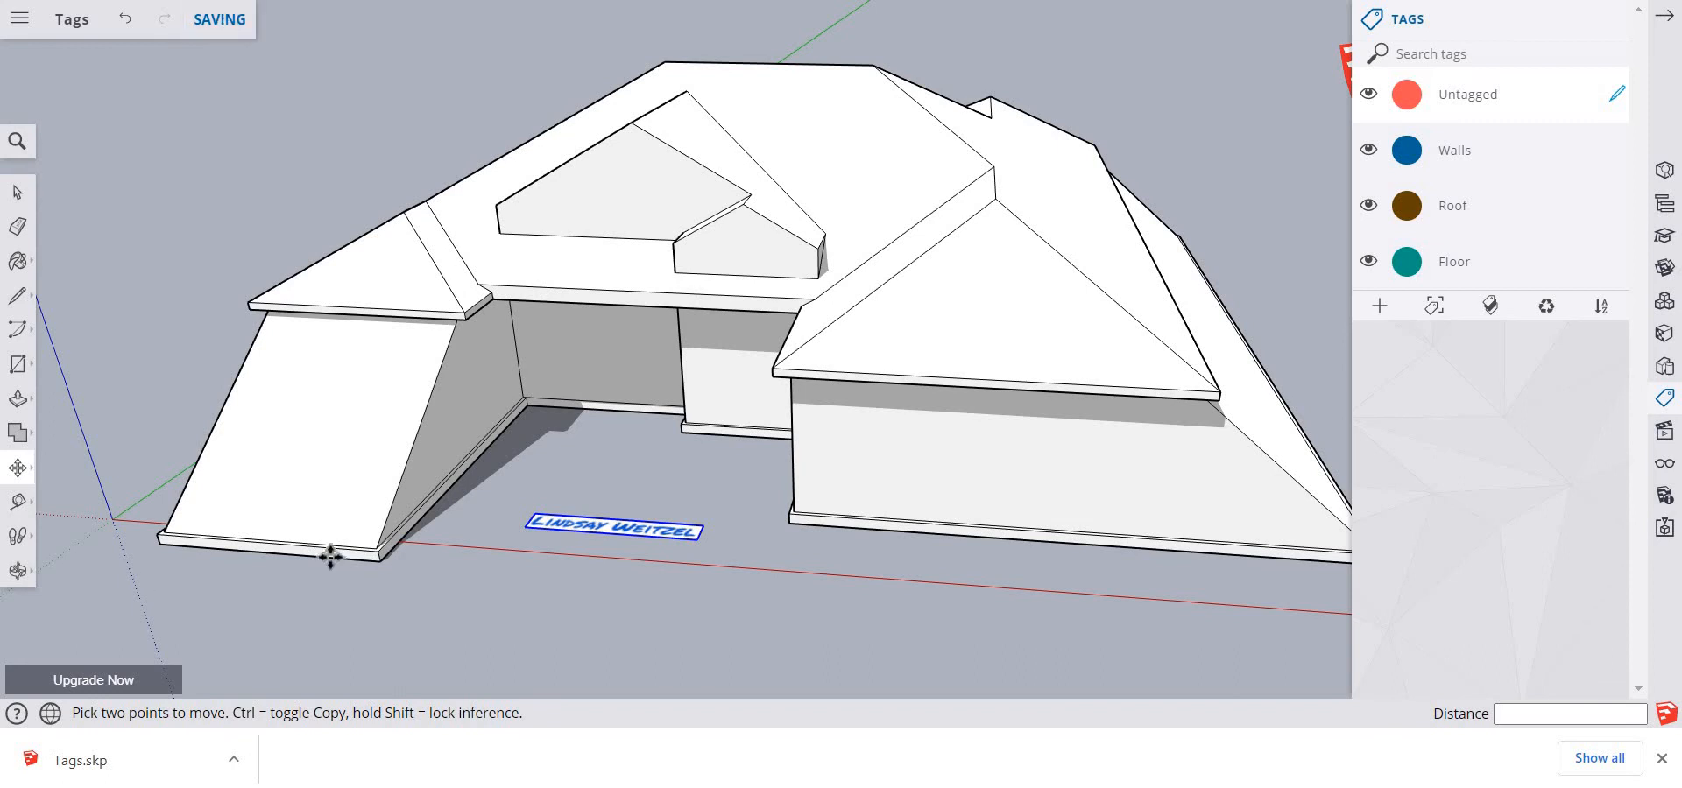
Paste the name text again onto the ground in front of the house's recessed entry and clear the selection
click(165, 53)
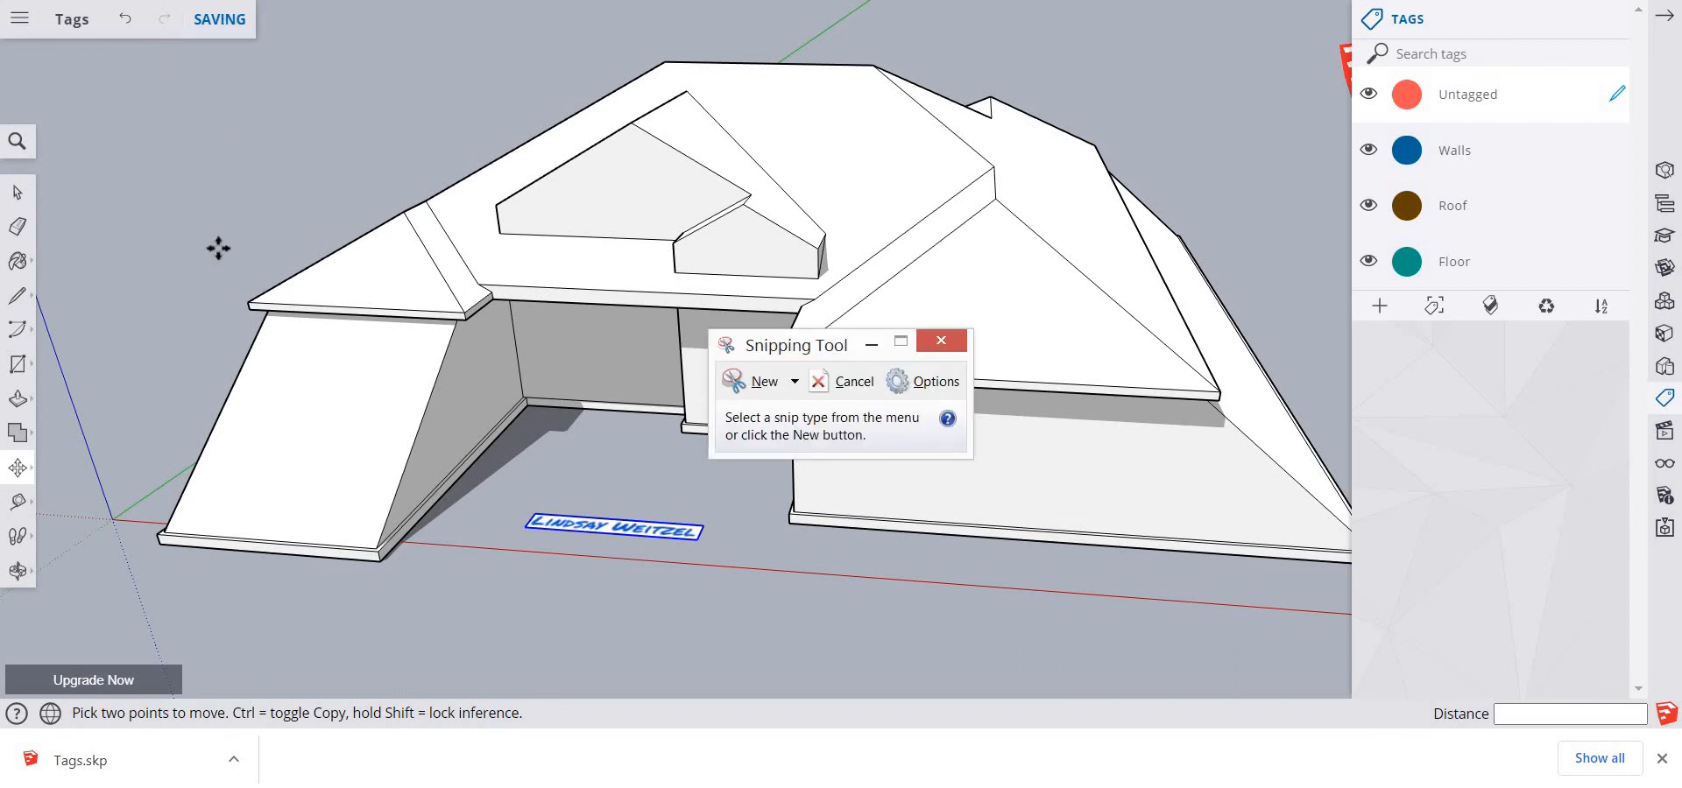
click(616, 512)
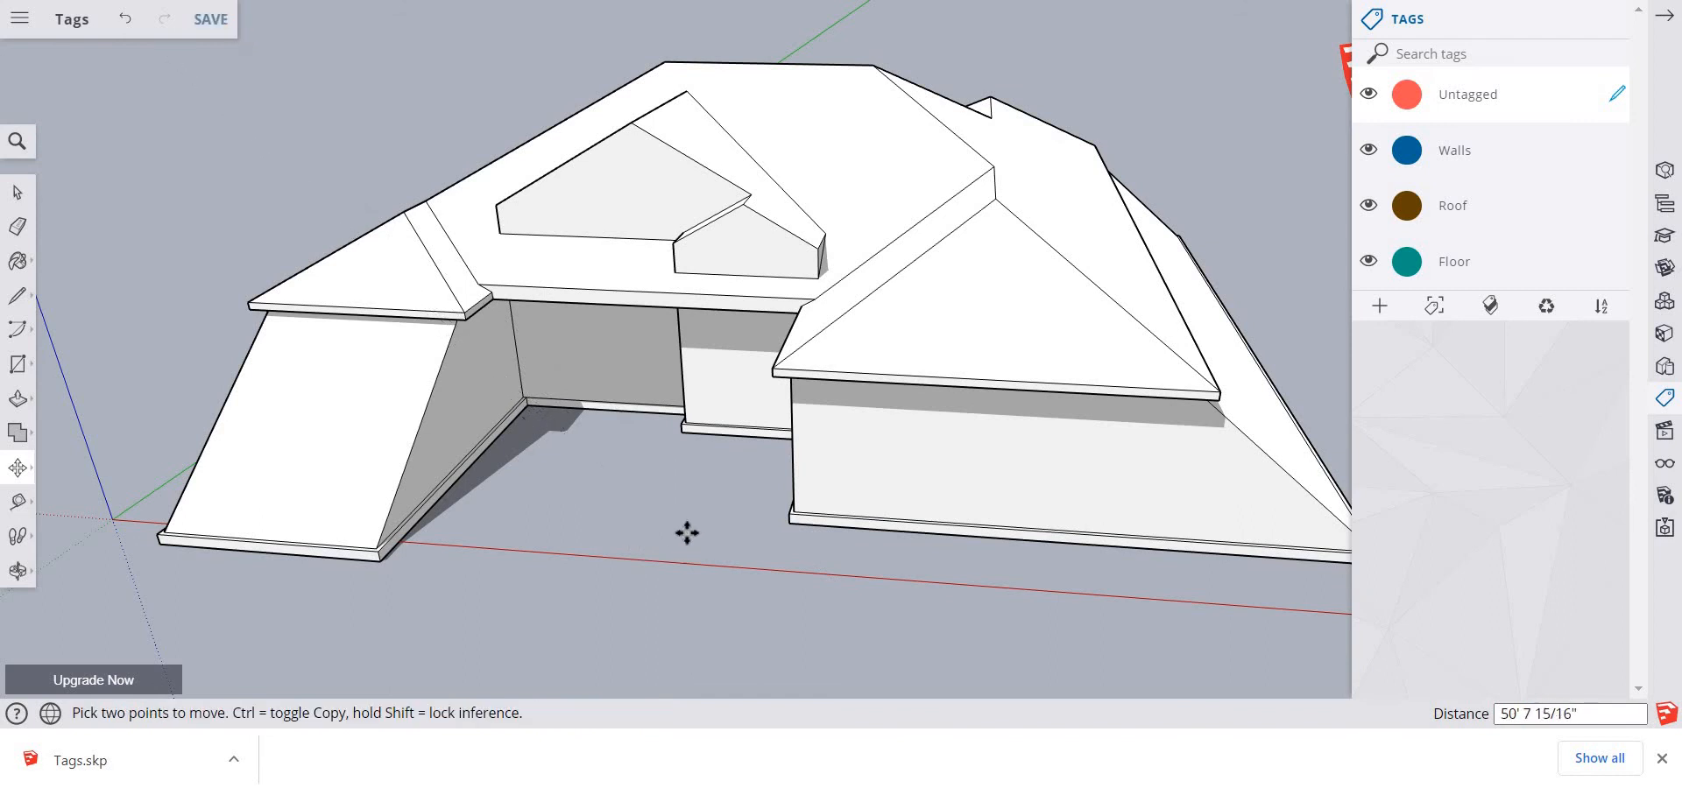
right_click(578, 524)
click(684, 544)
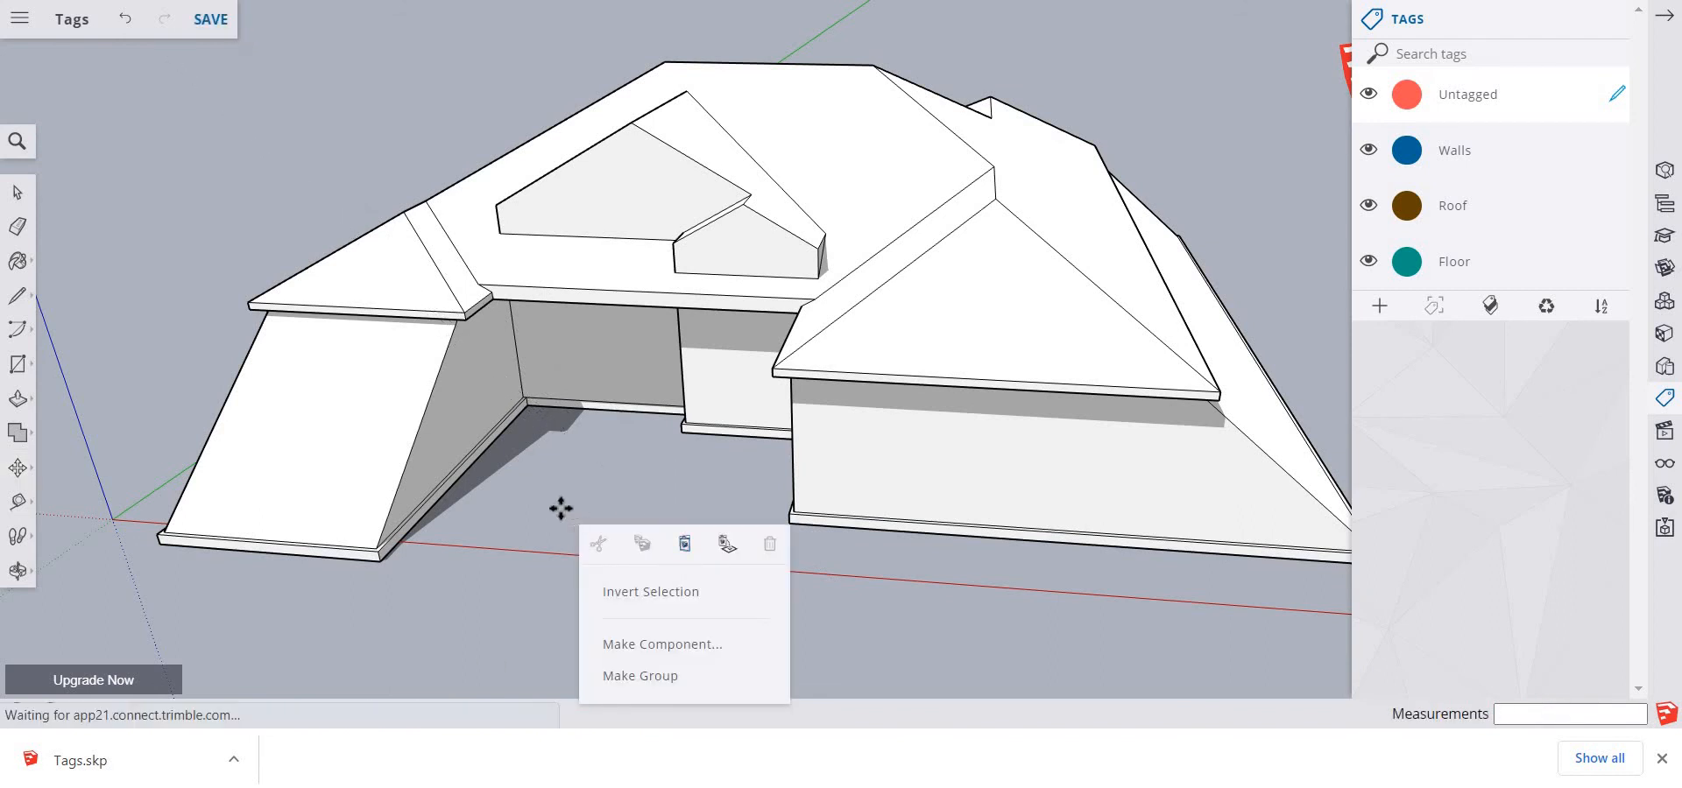
click(627, 534)
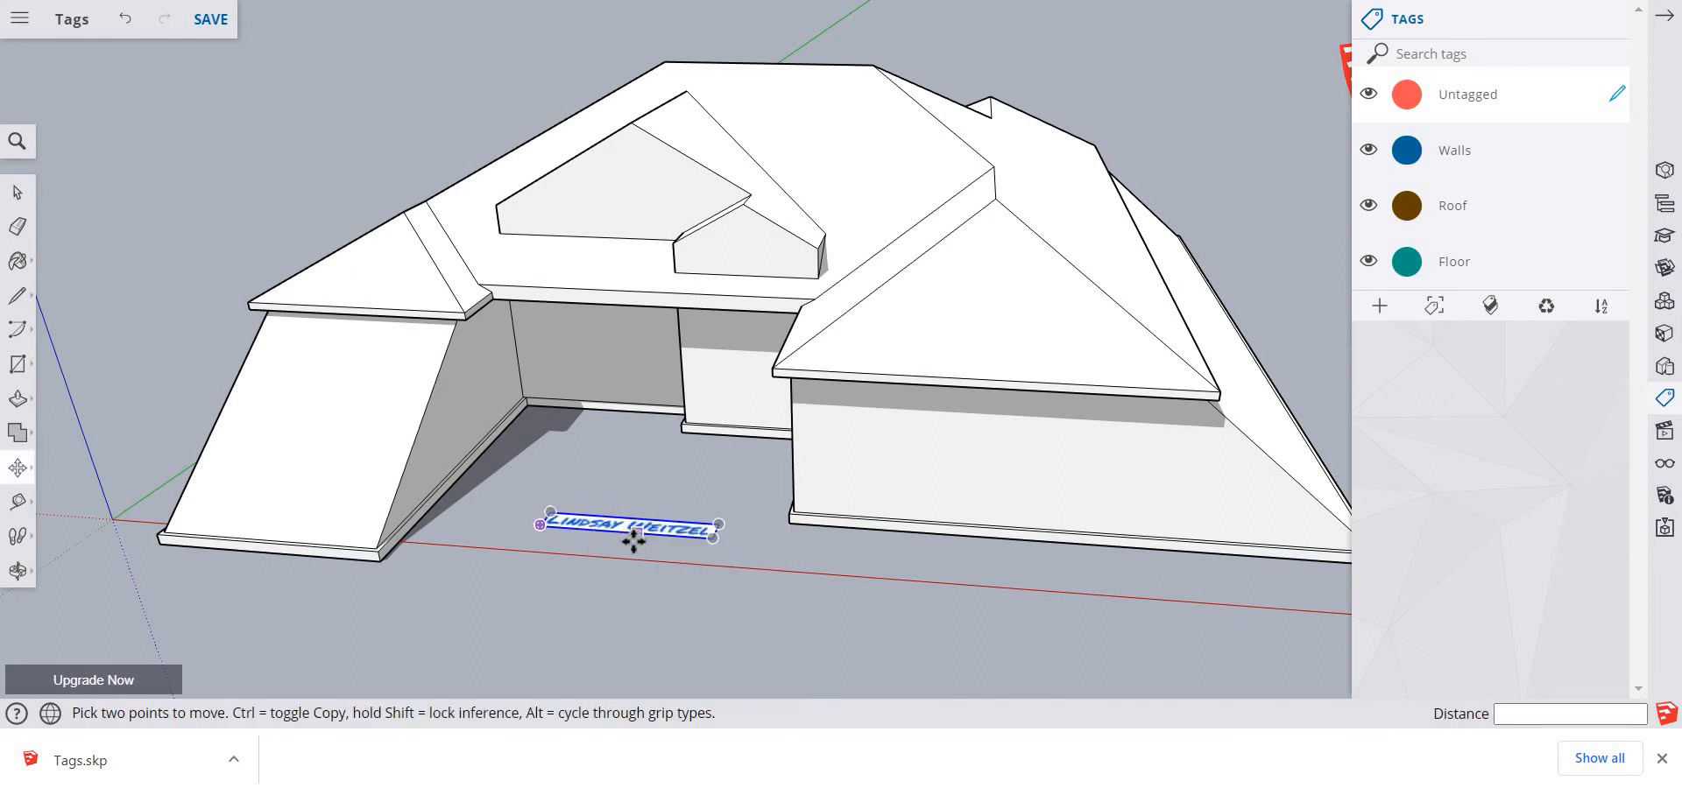
key(space)
click(673, 627)
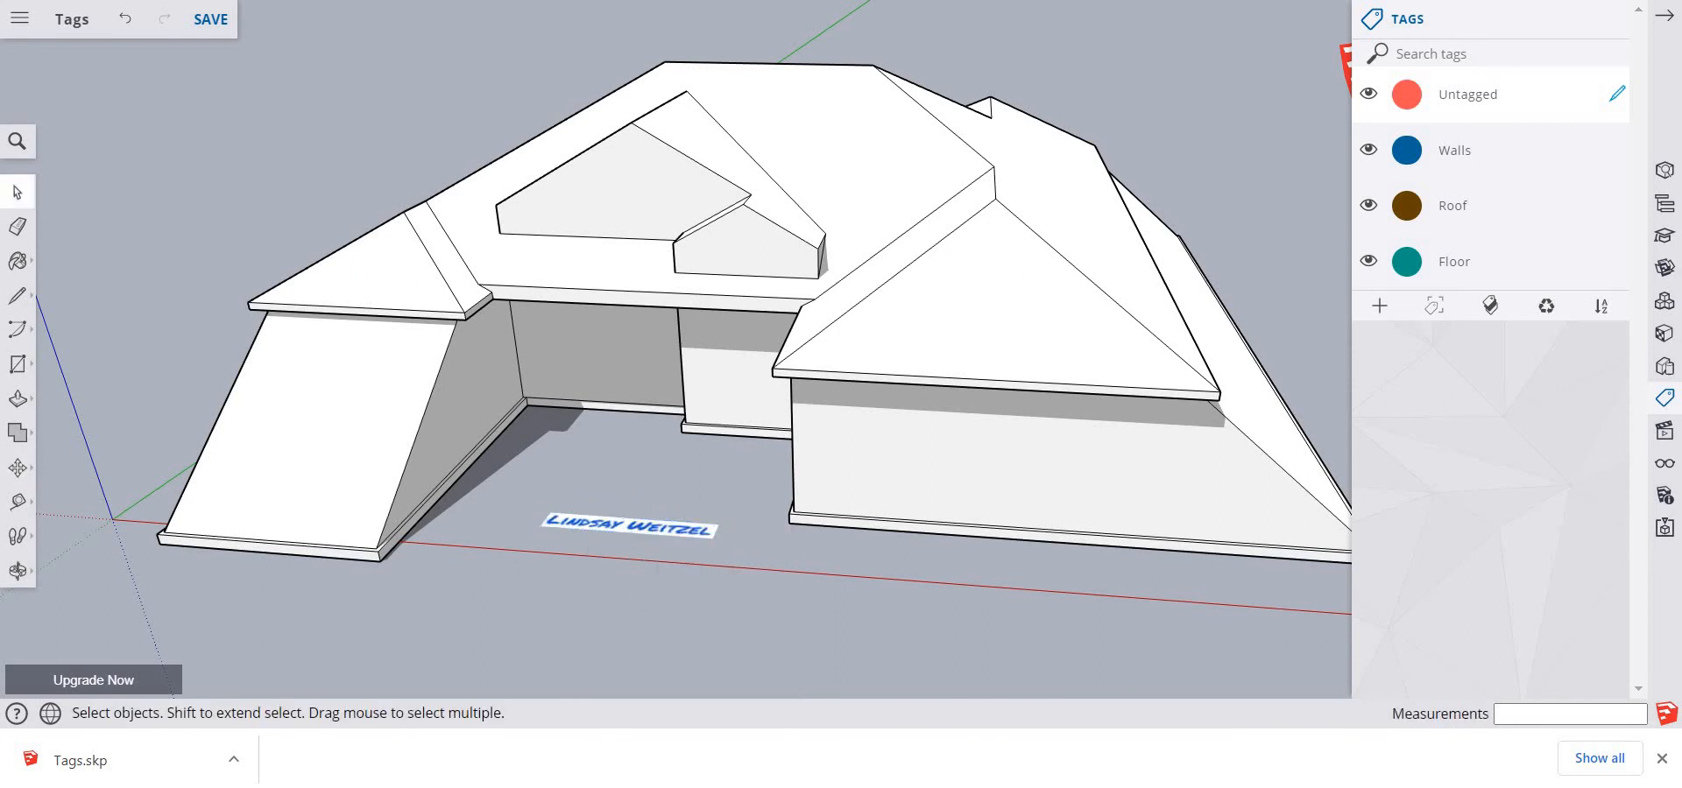
Capture a new snip of the stretched house and its name text in the Snipping Tool
click(751, 381)
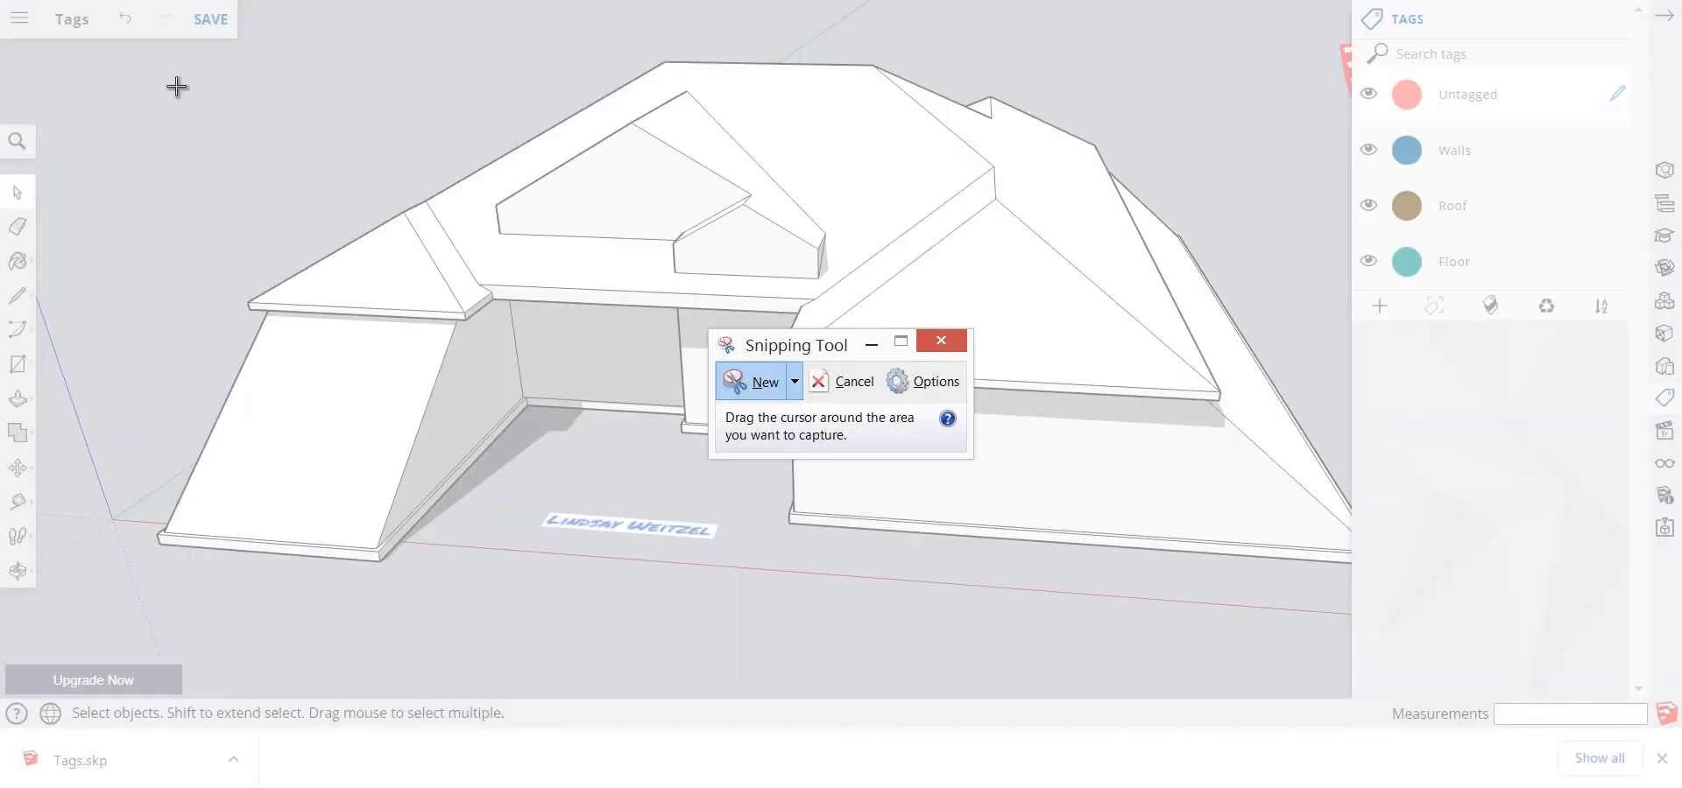
drag(151, 61, 1340, 655)
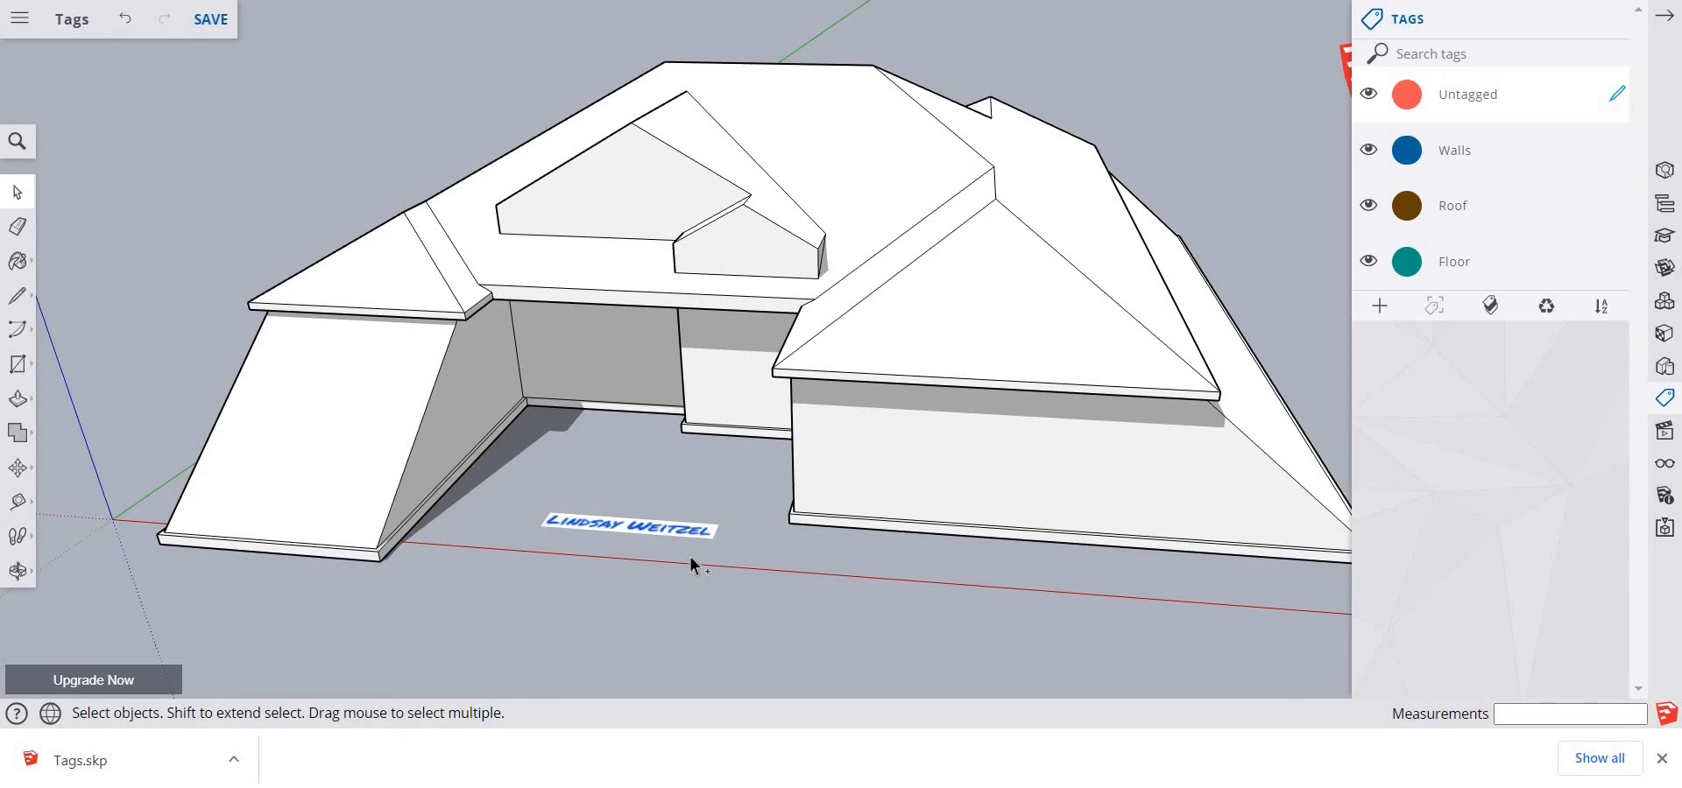
Undo the pasted name text, the tag visibility changes and the stretching of the floor slab's edges
key(ctrl+z)
key(ctrl+z)
key(ctrl+z)
key(ctrl+z)
key(ctrl+z)
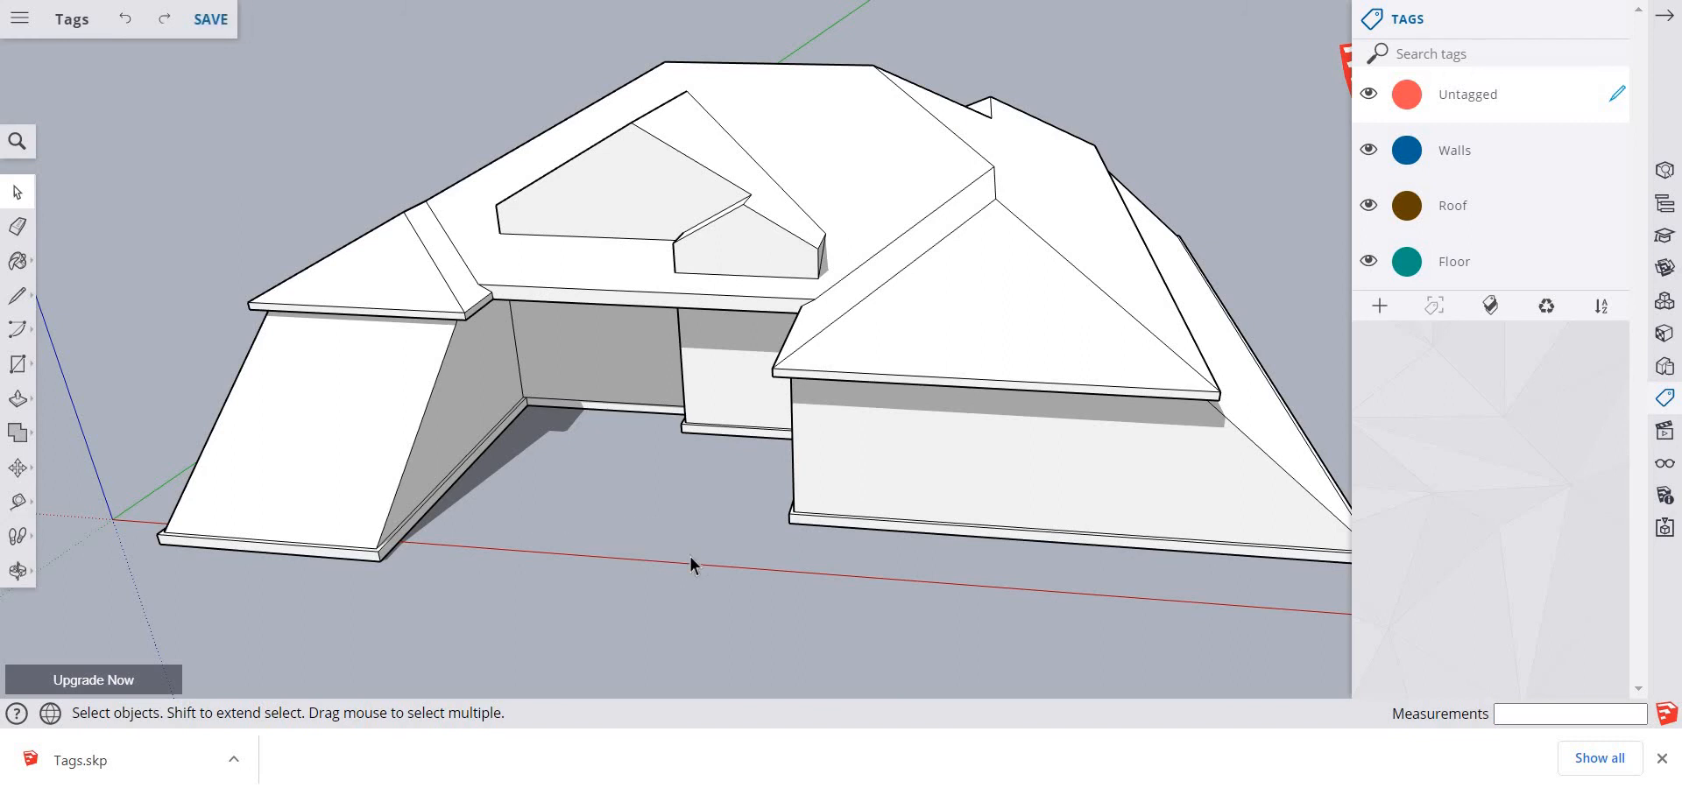
key(ctrl+z)
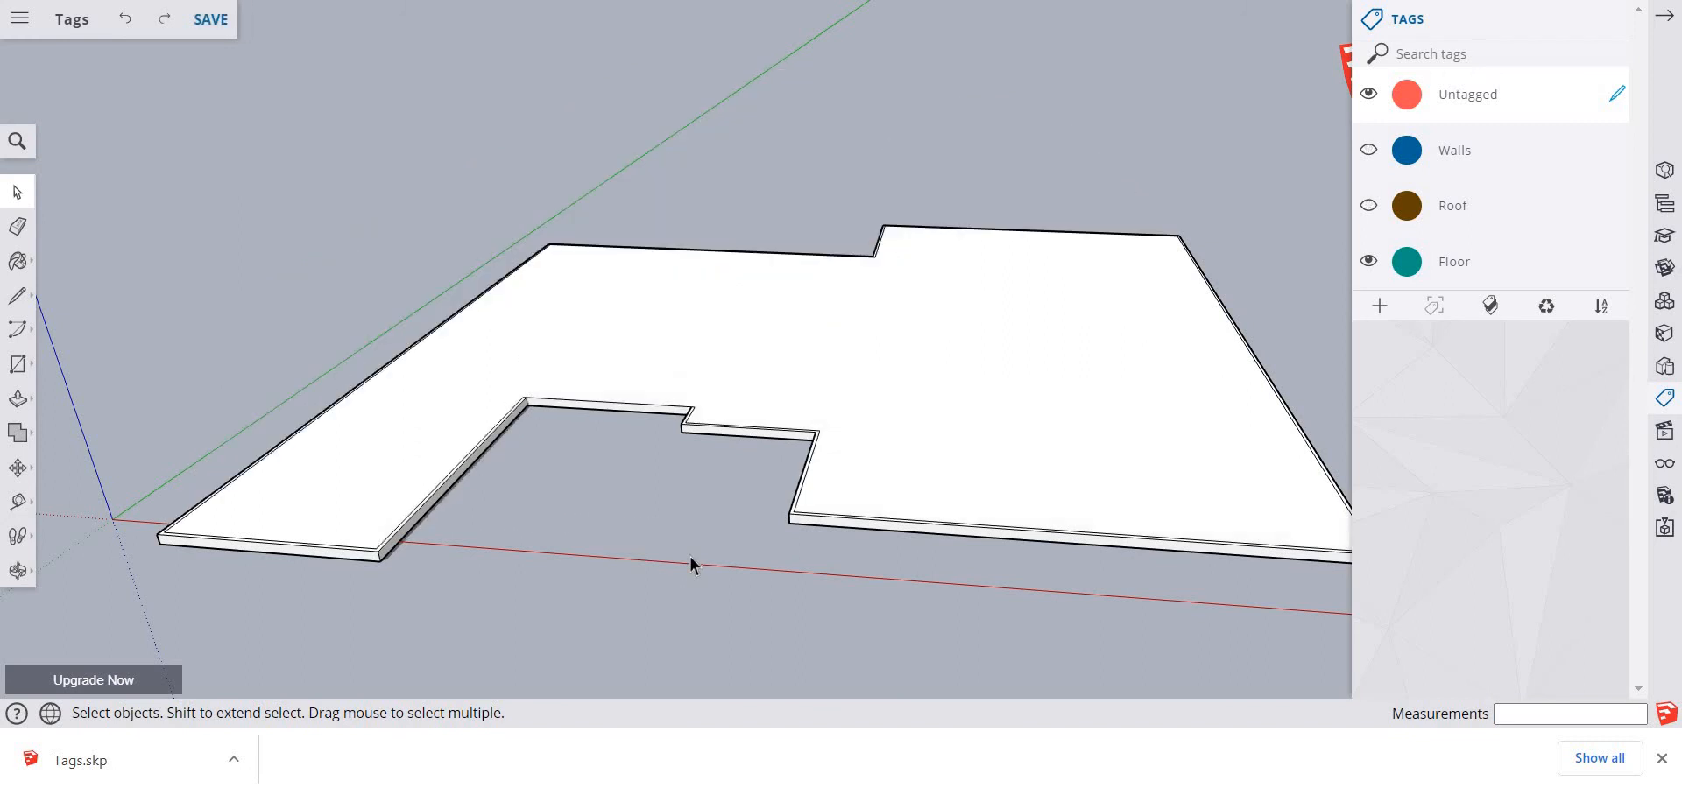
key(ctrl+z)
key(ctrl+z)
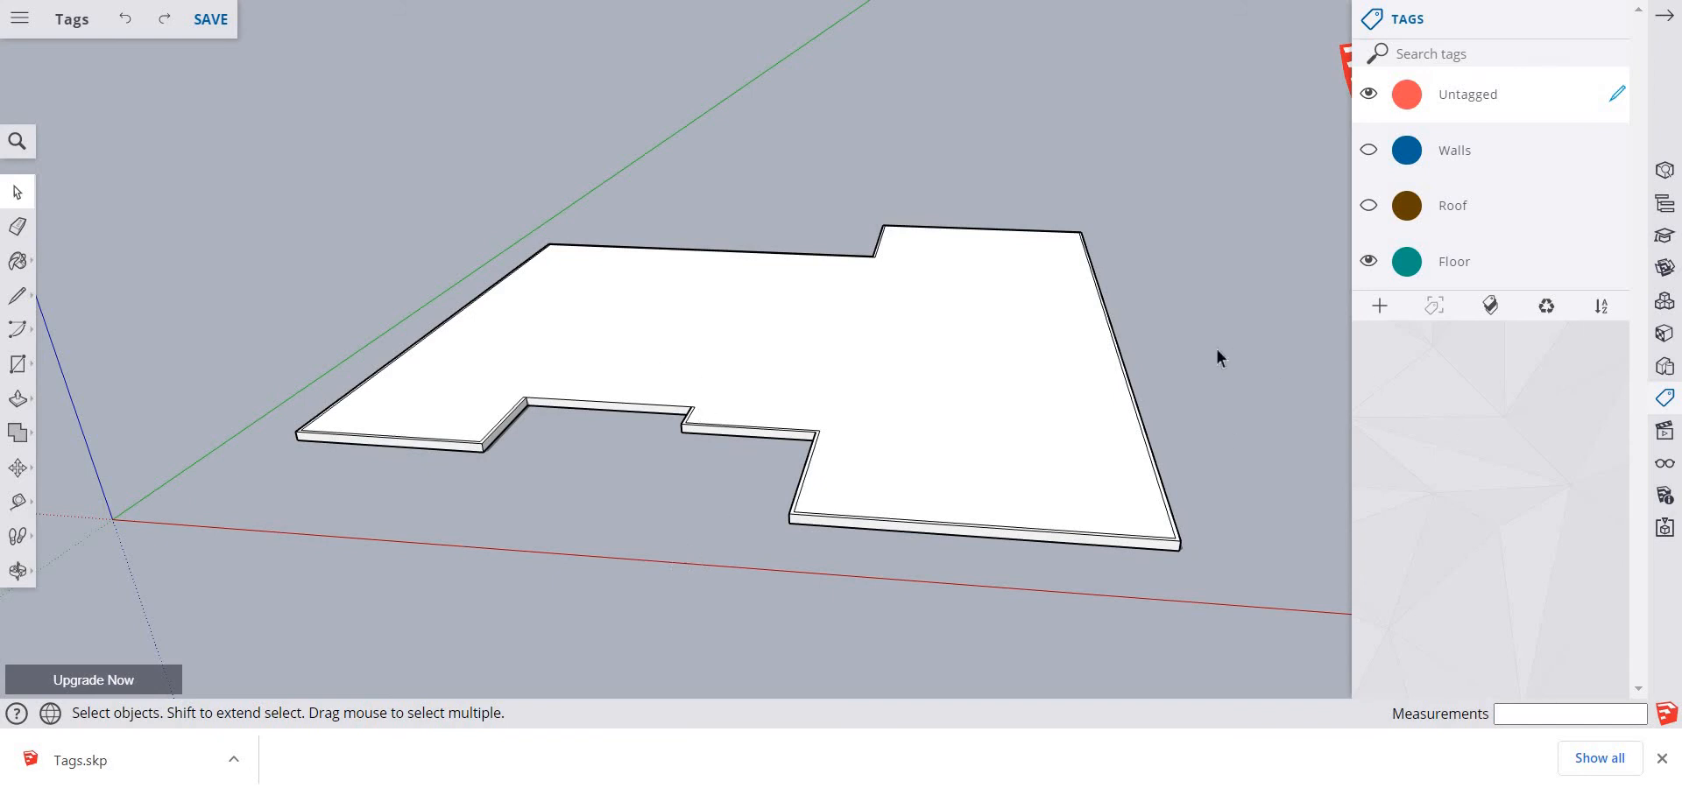
Show the Walls and Roof tags again over the unstretched floor slab
click(1368, 150)
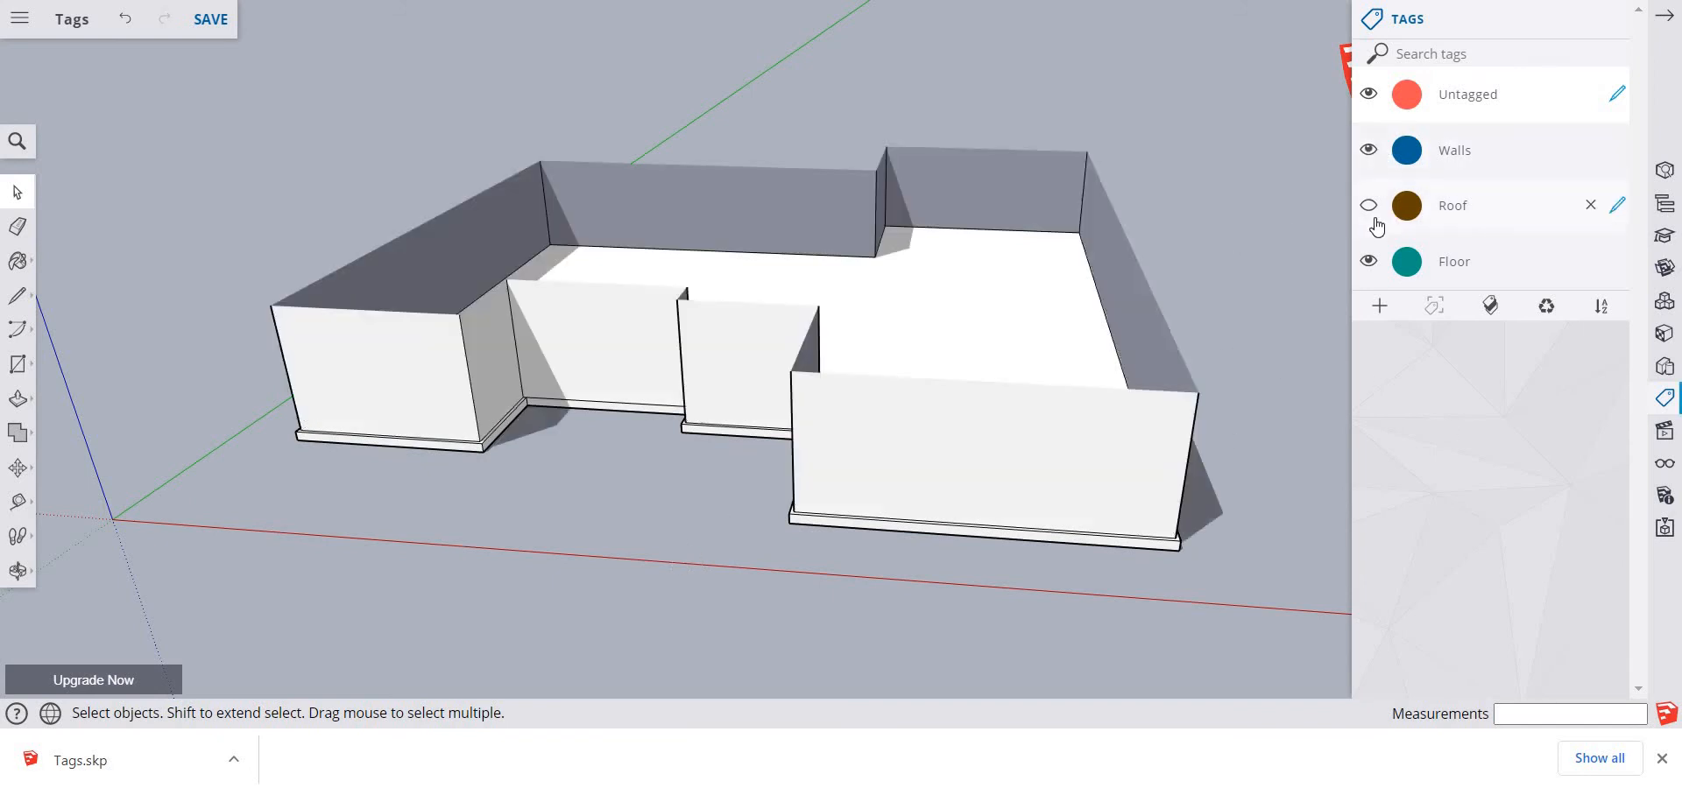
click(1368, 205)
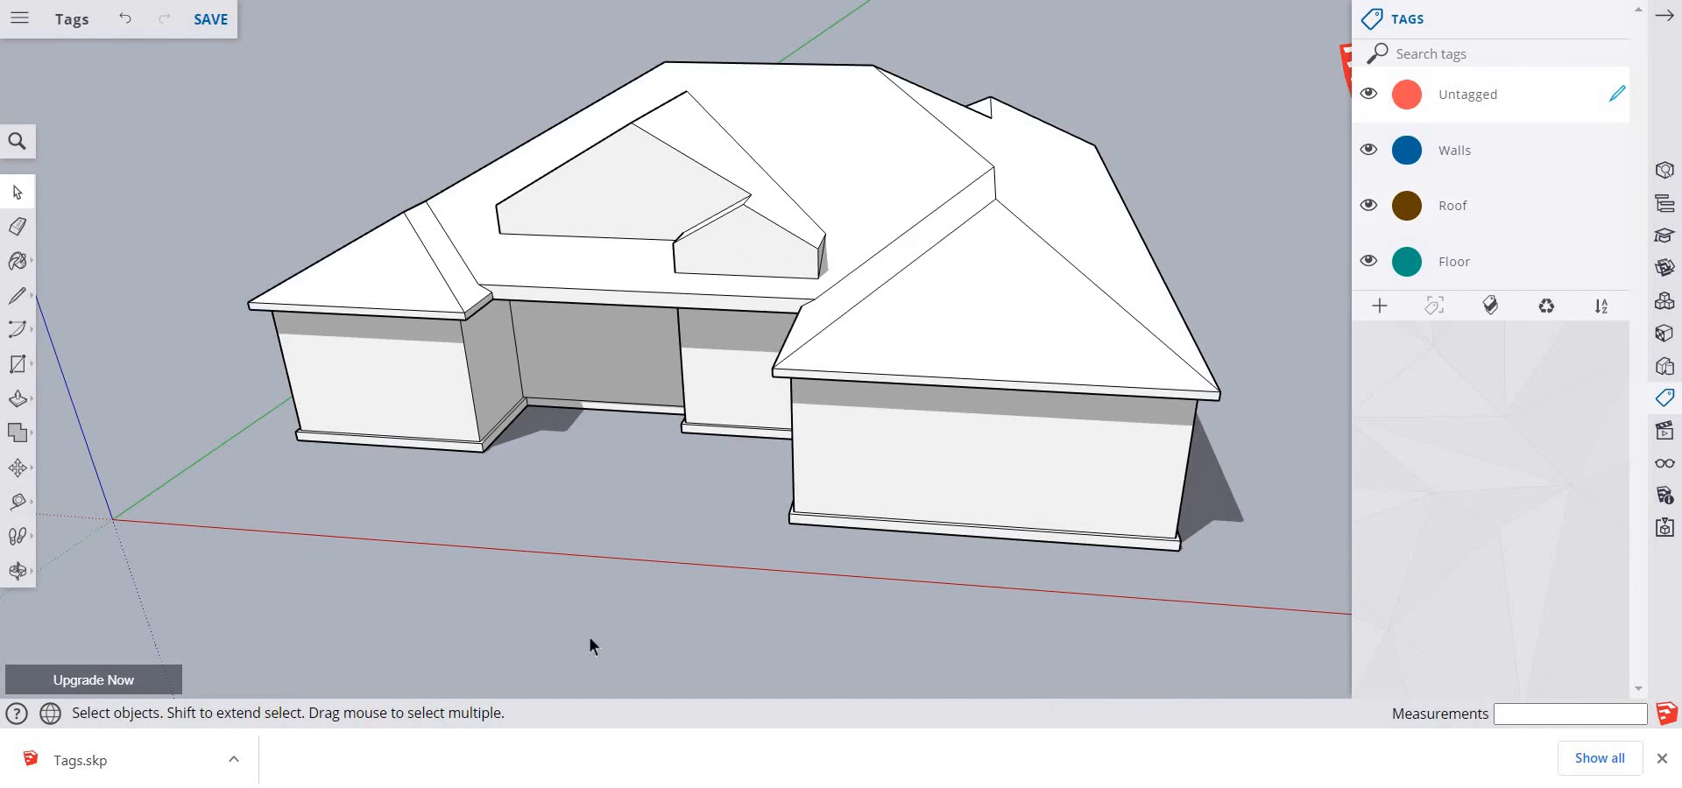
key(o)
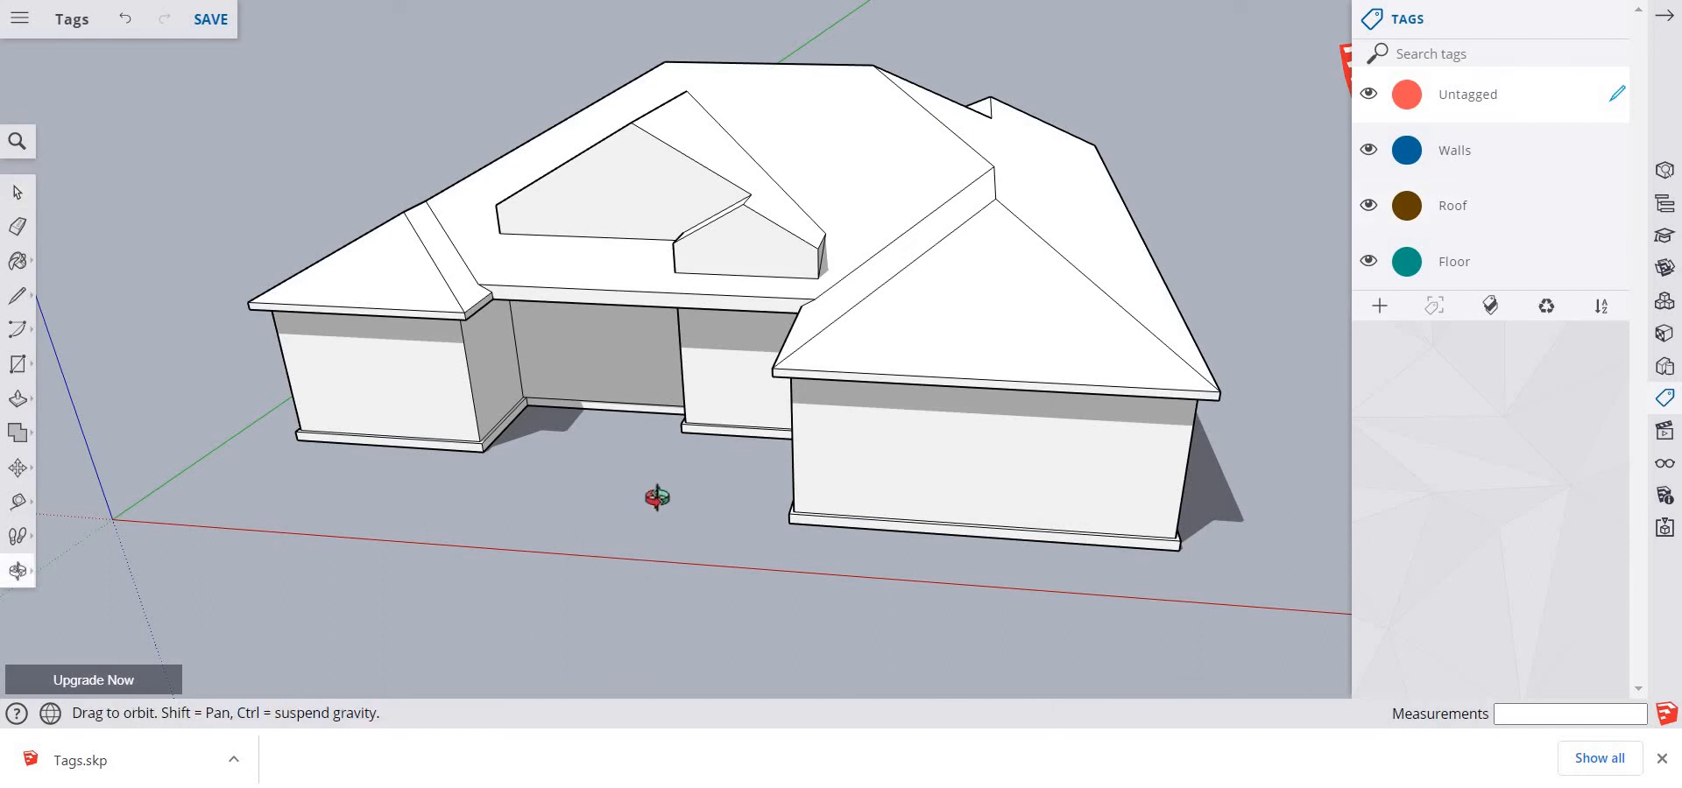
drag(657, 599, 722, 408)
middle_drag(721, 408, 727, 413)
scroll(727, 412, down, 2)
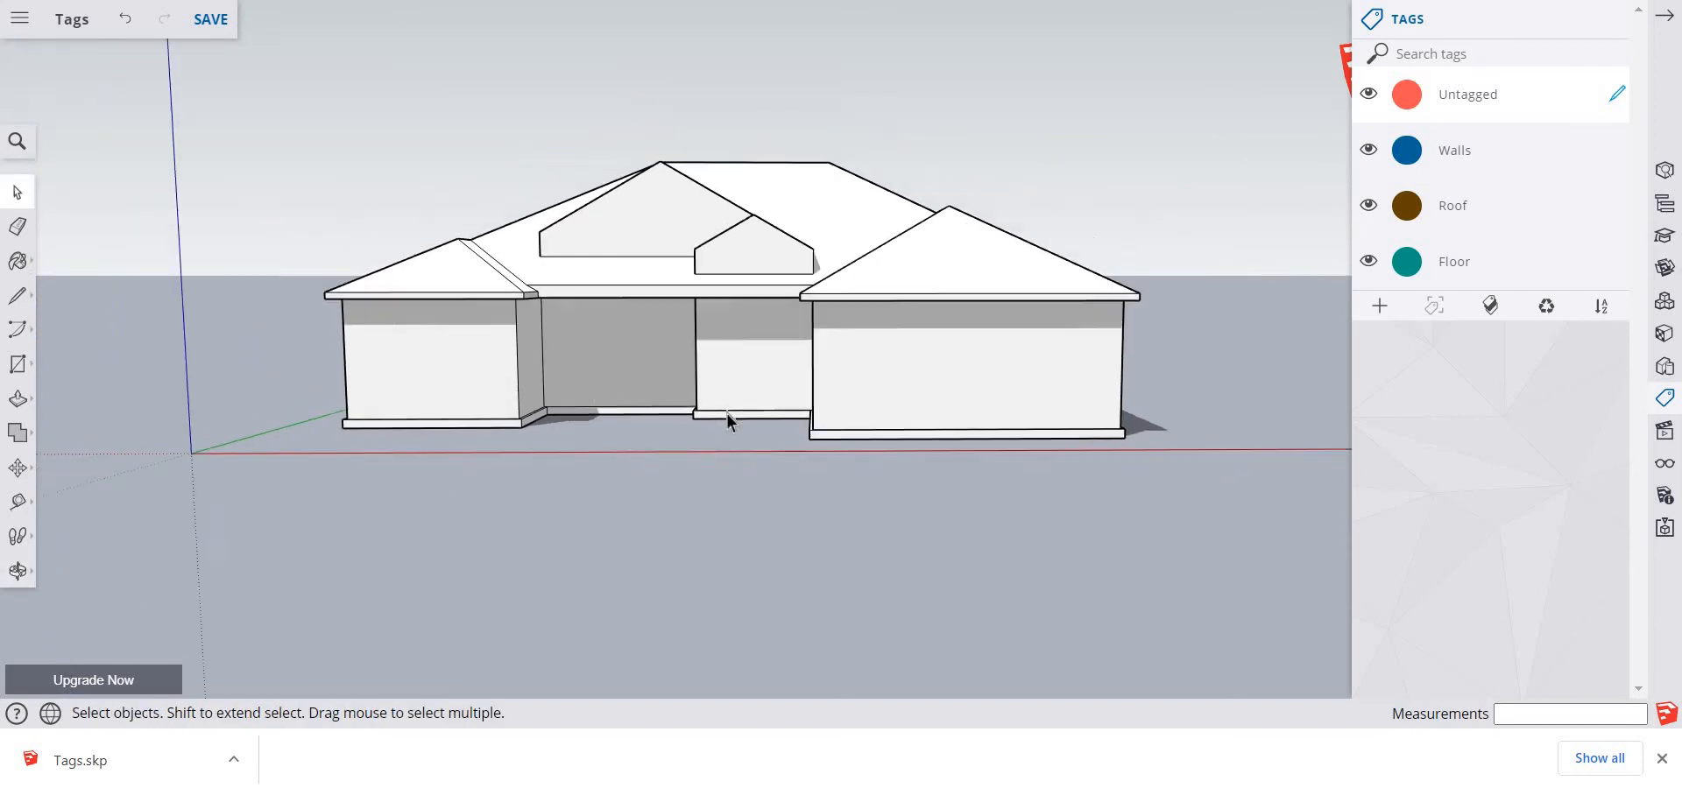
scroll(727, 413, up, 4)
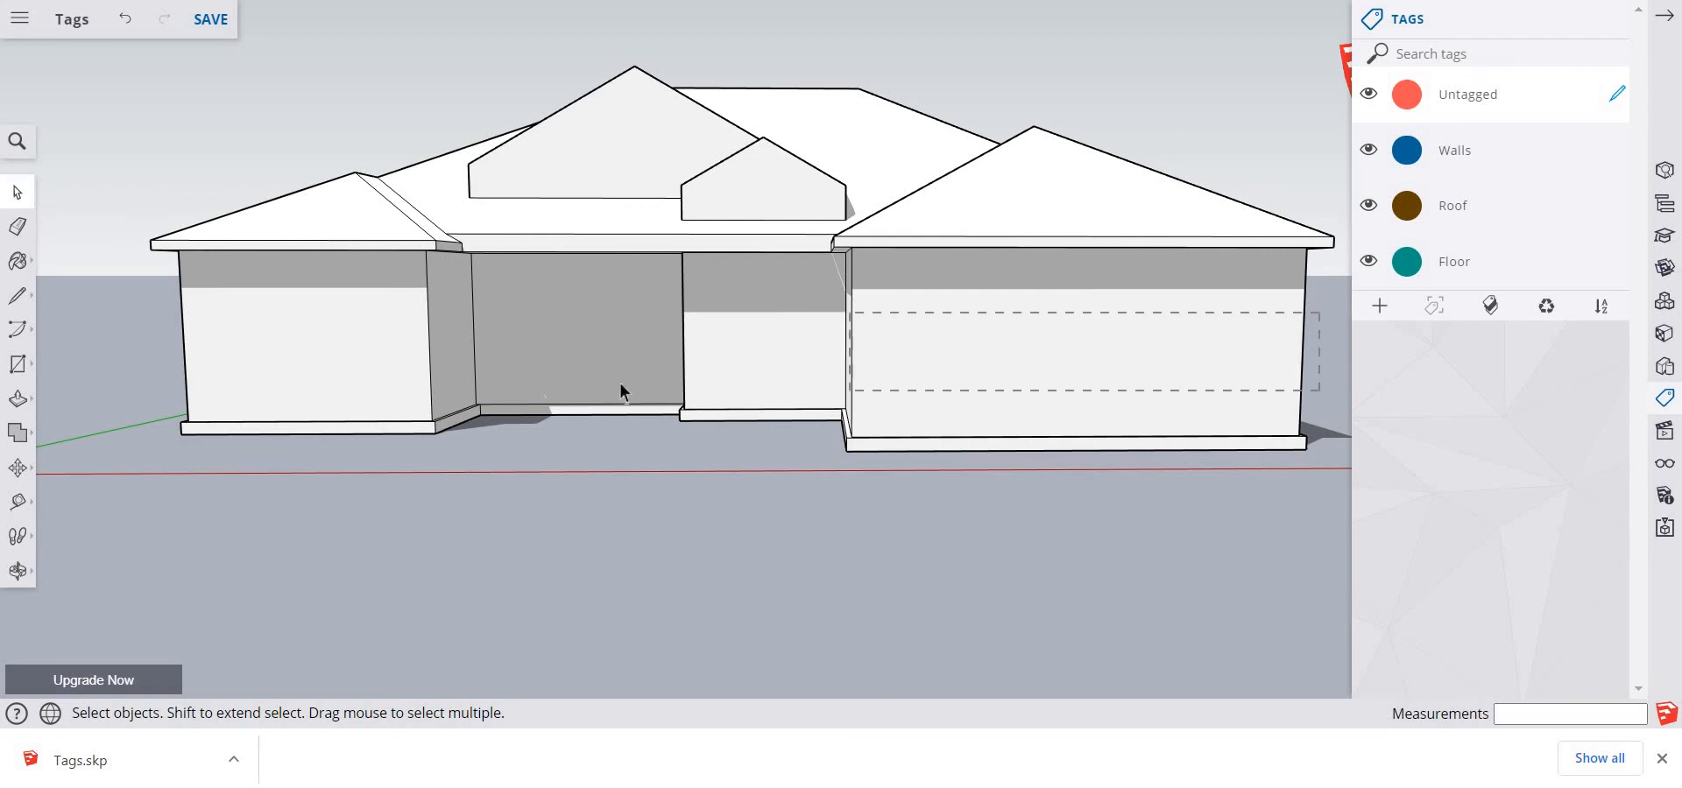
Select the walls around the whole house, make them one group and assign it to the Walls tag
drag(618, 382, 136, 359)
drag(128, 368, 128, 368)
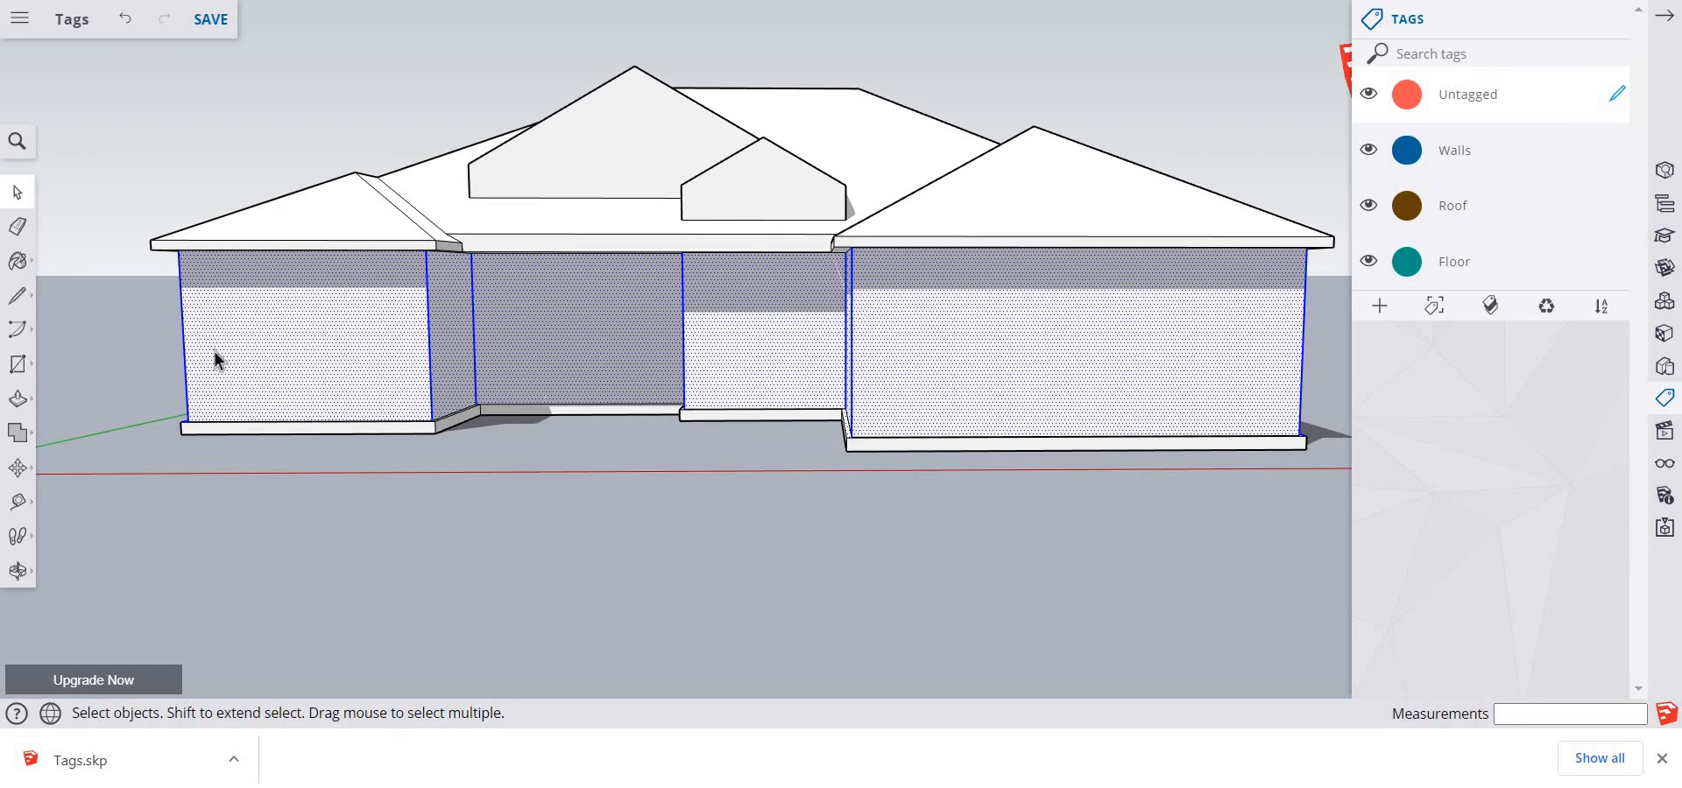
right_click(965, 366)
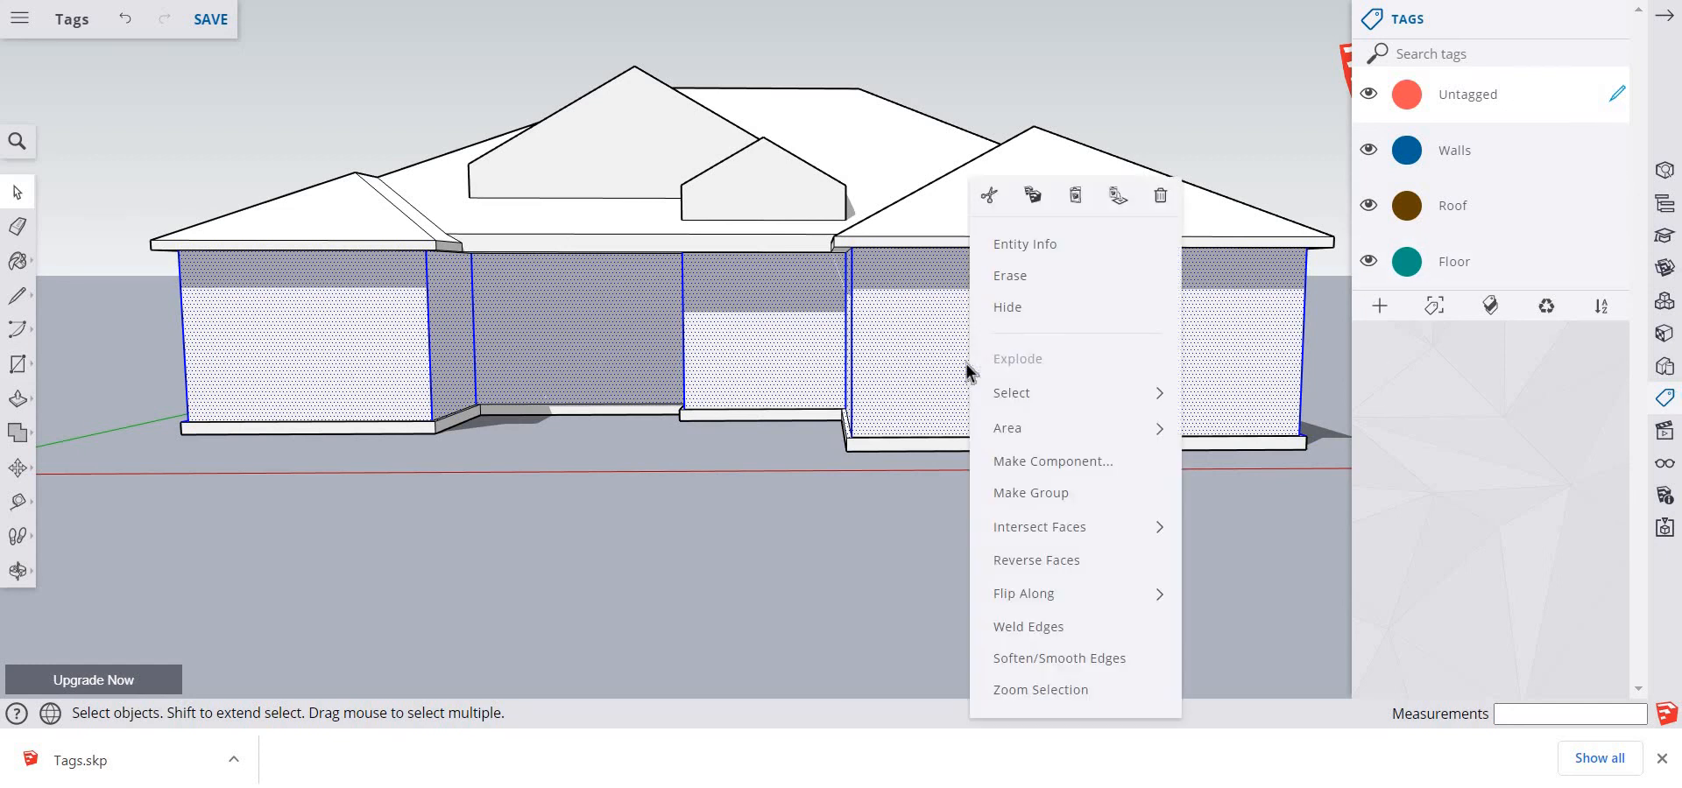
click(1028, 493)
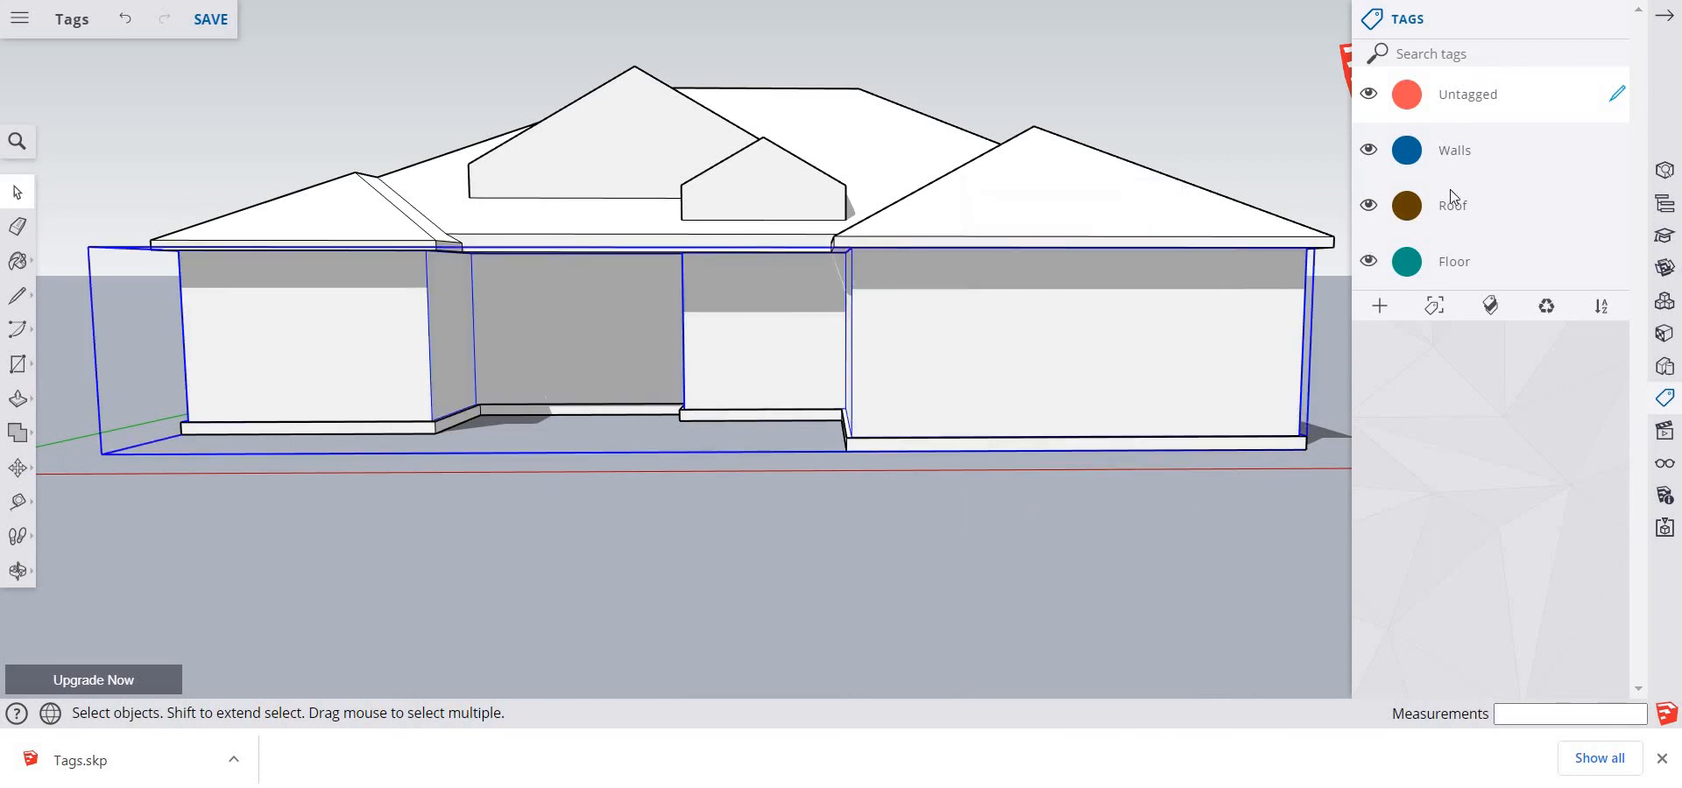
click(1617, 150)
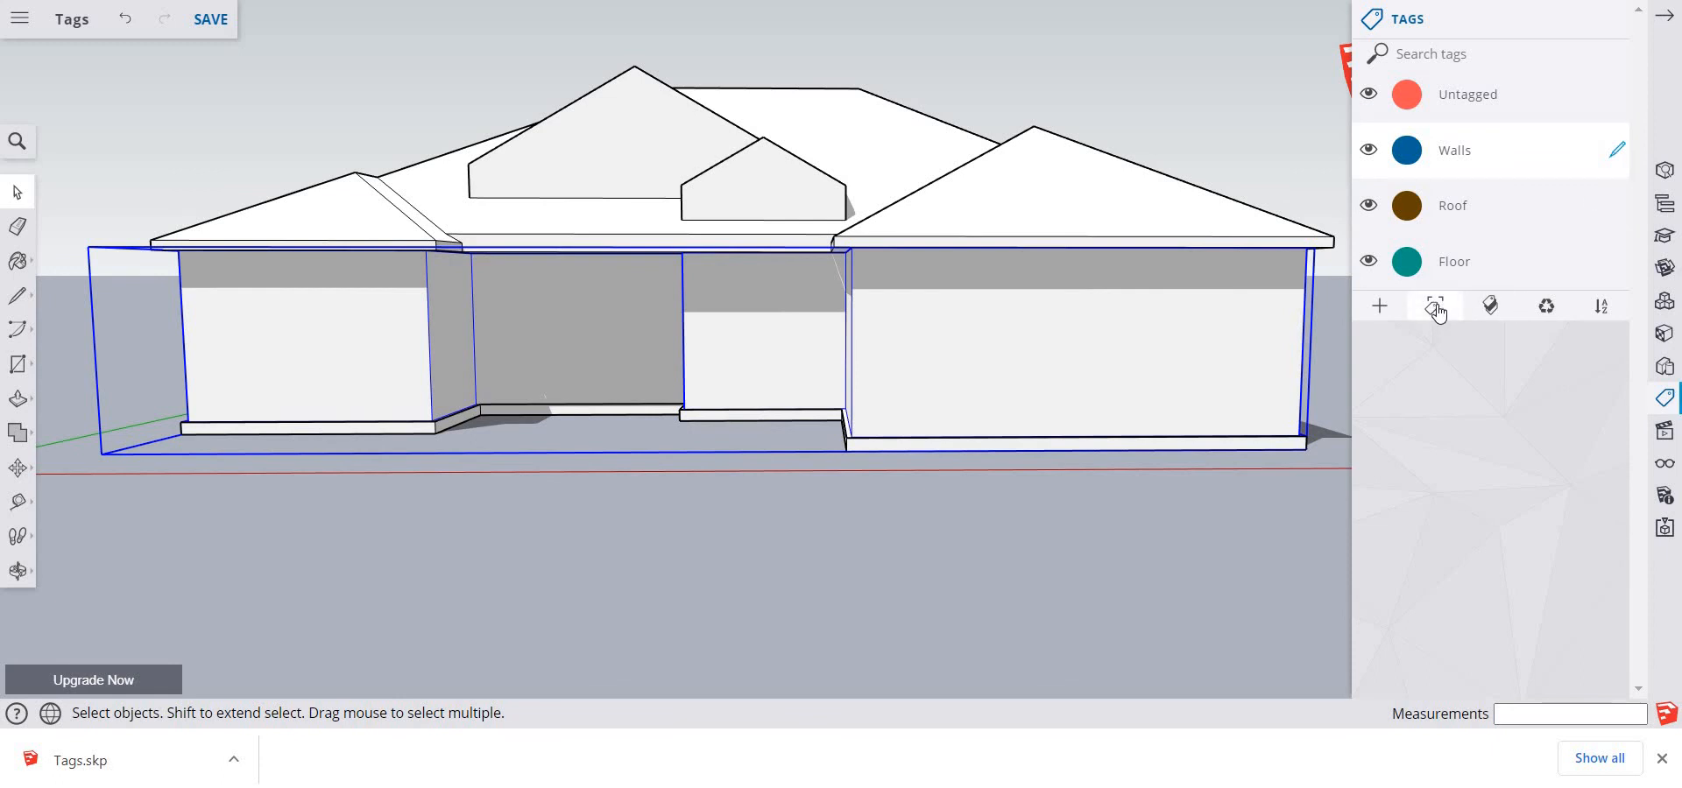
click(697, 569)
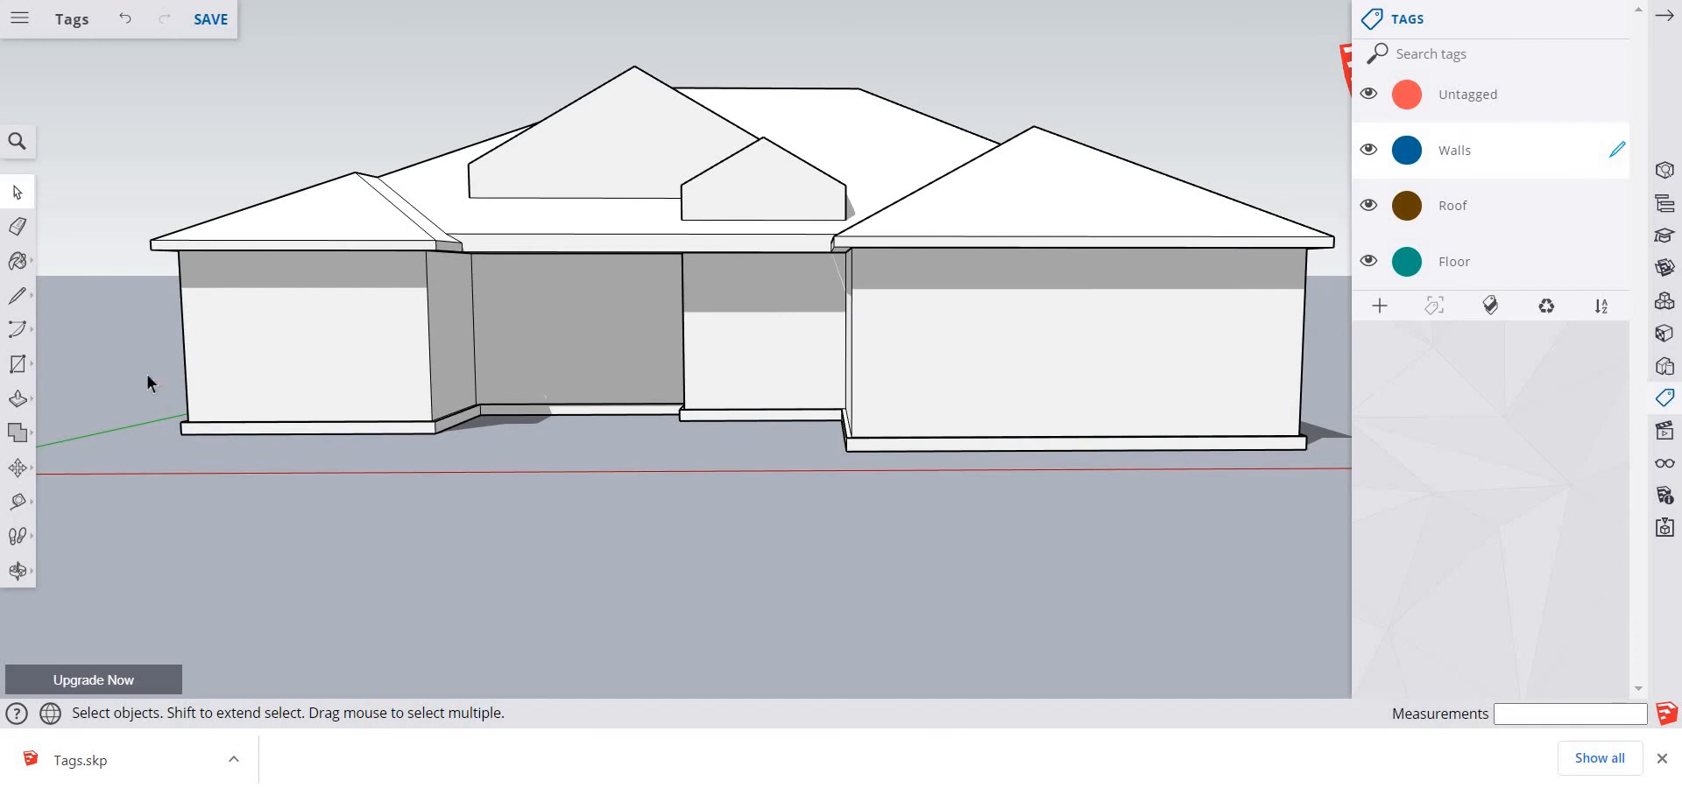
Try to group the floor slab along the base of the walls and assign it to the Floor tag
drag(149, 350, 1337, 507)
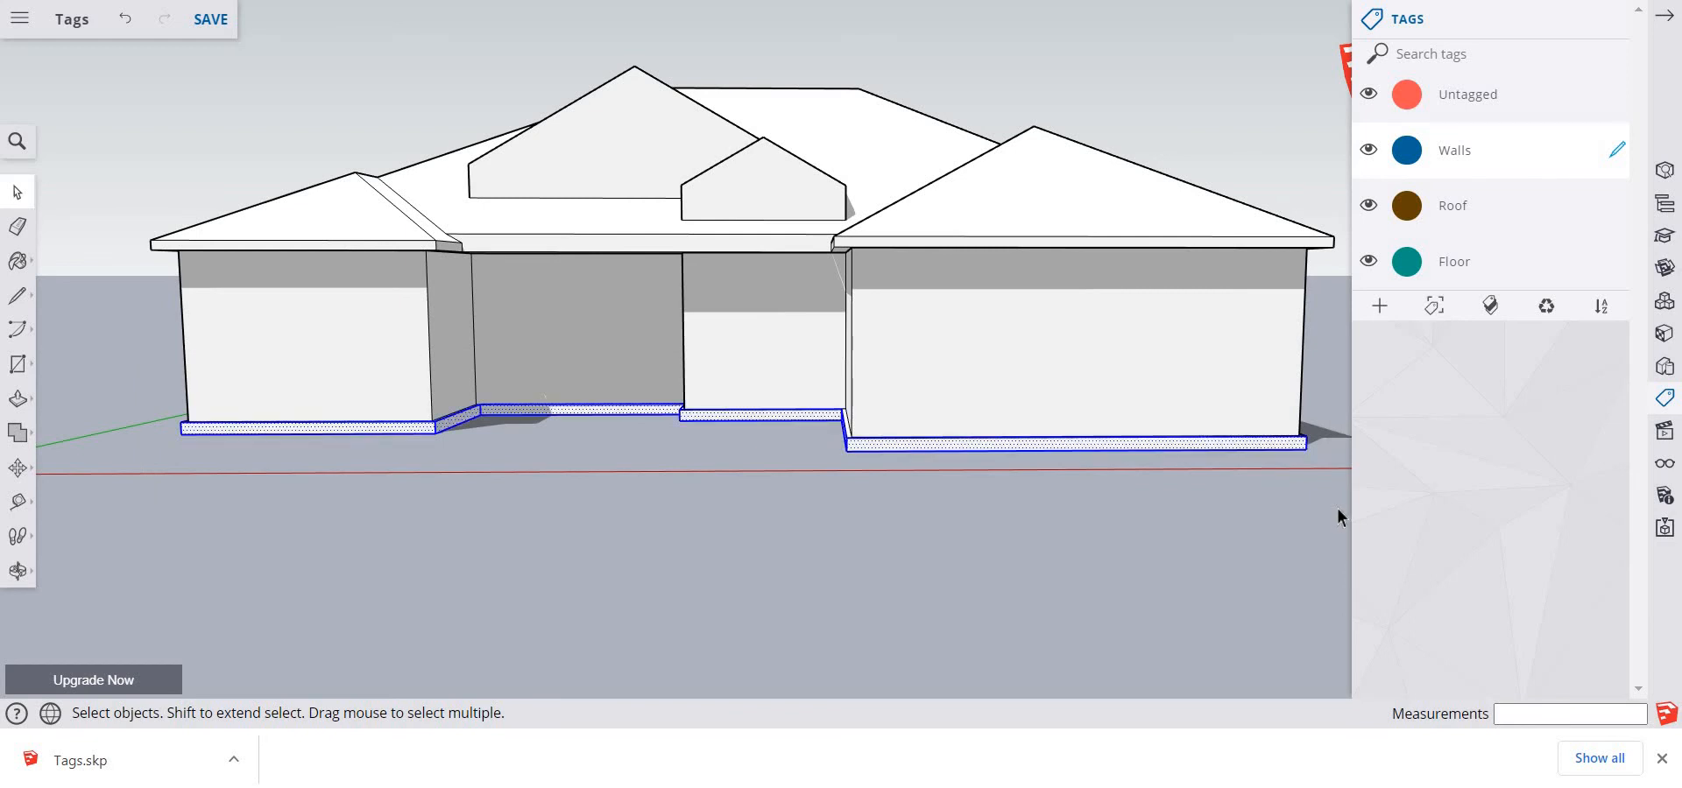
right_click(1101, 451)
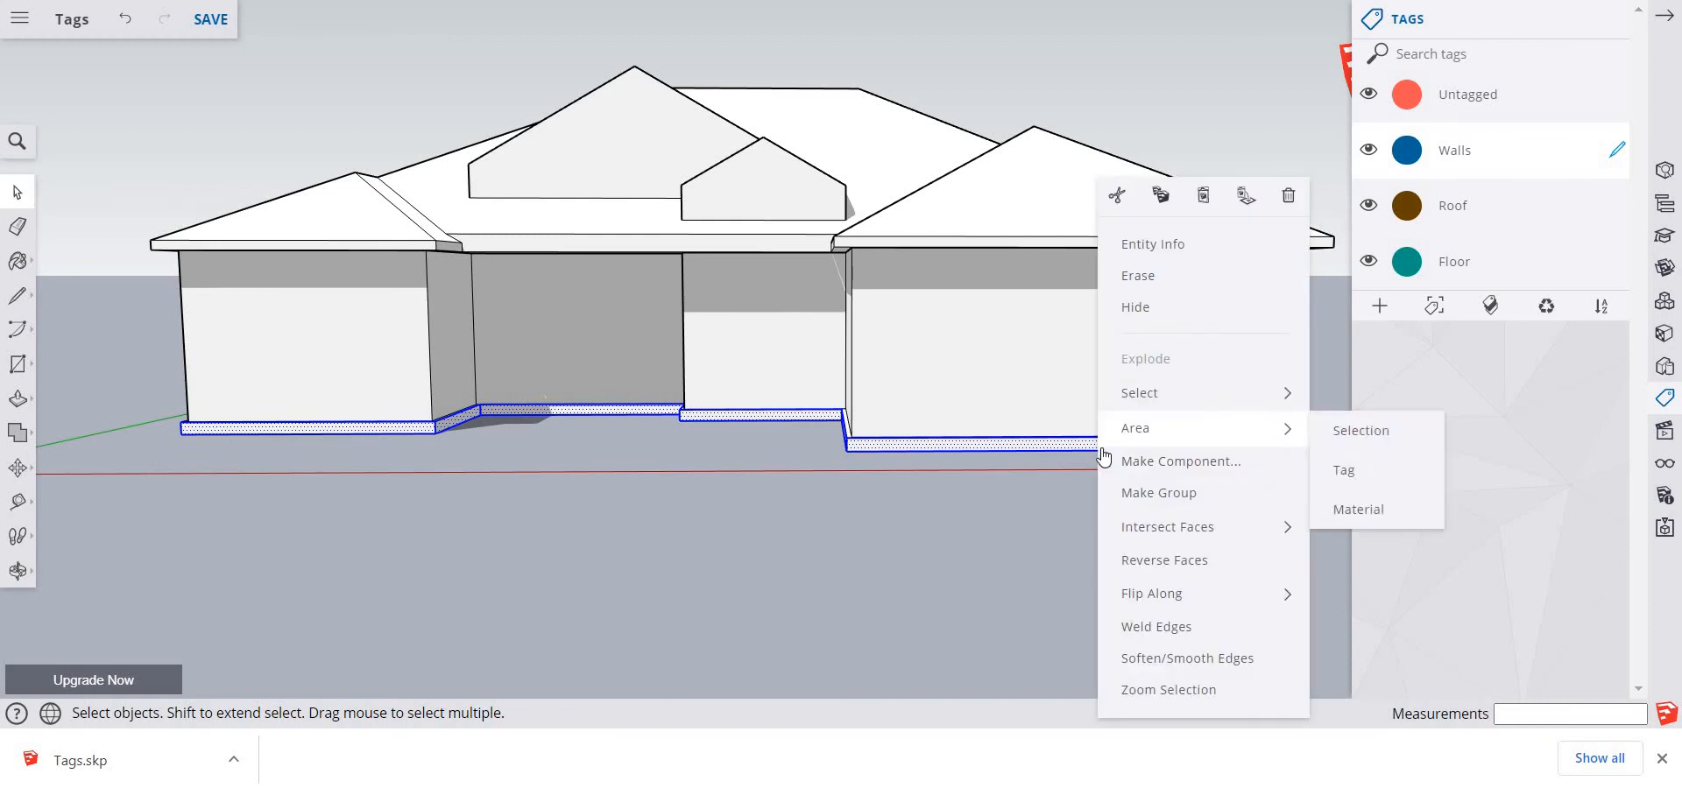
click(1148, 498)
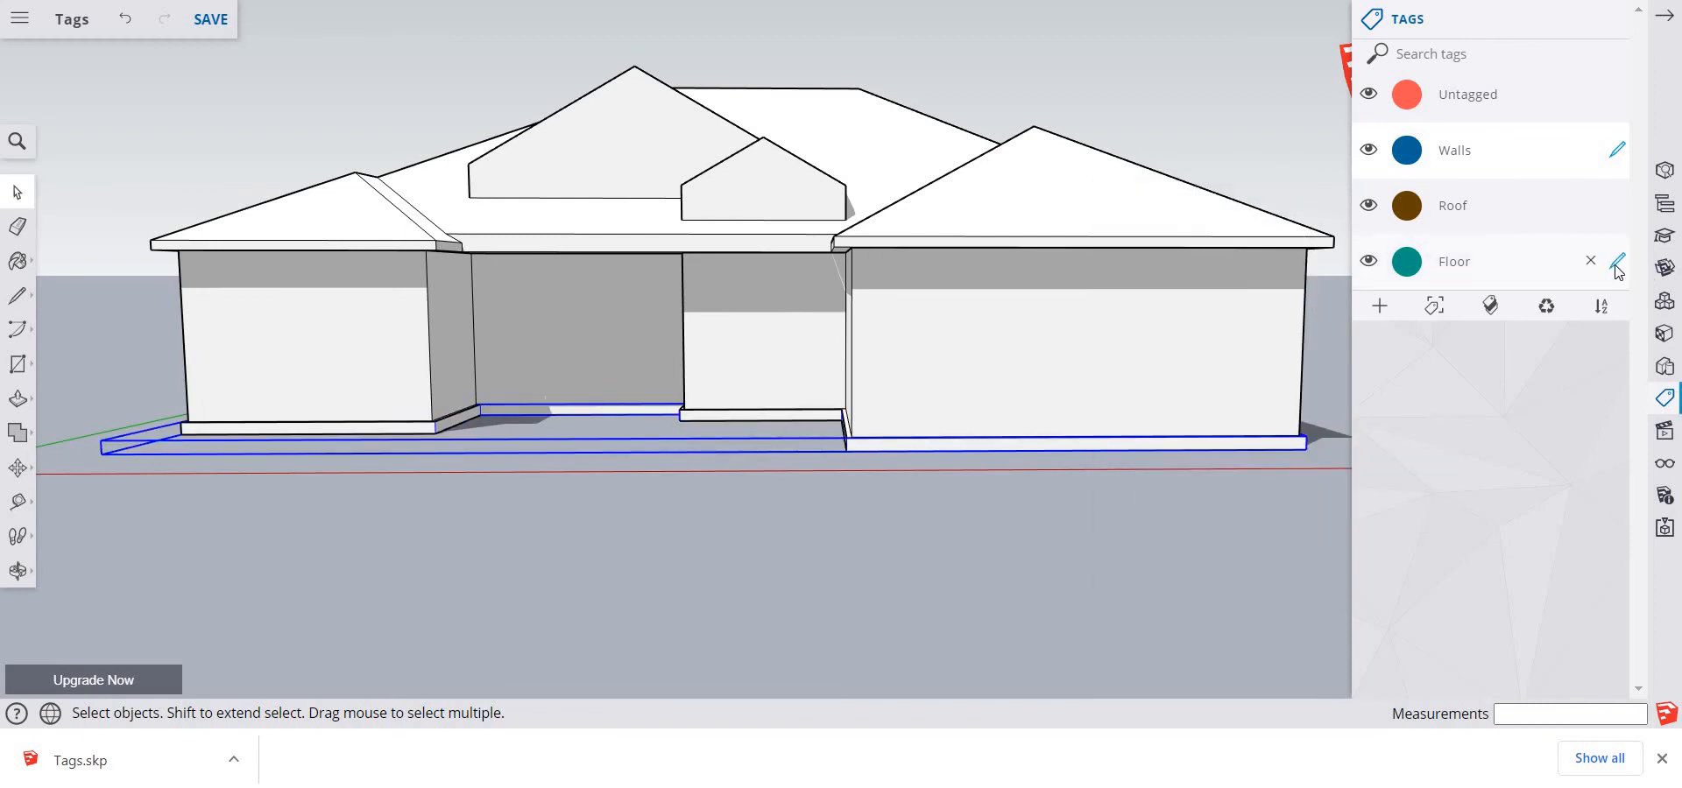
click(1614, 262)
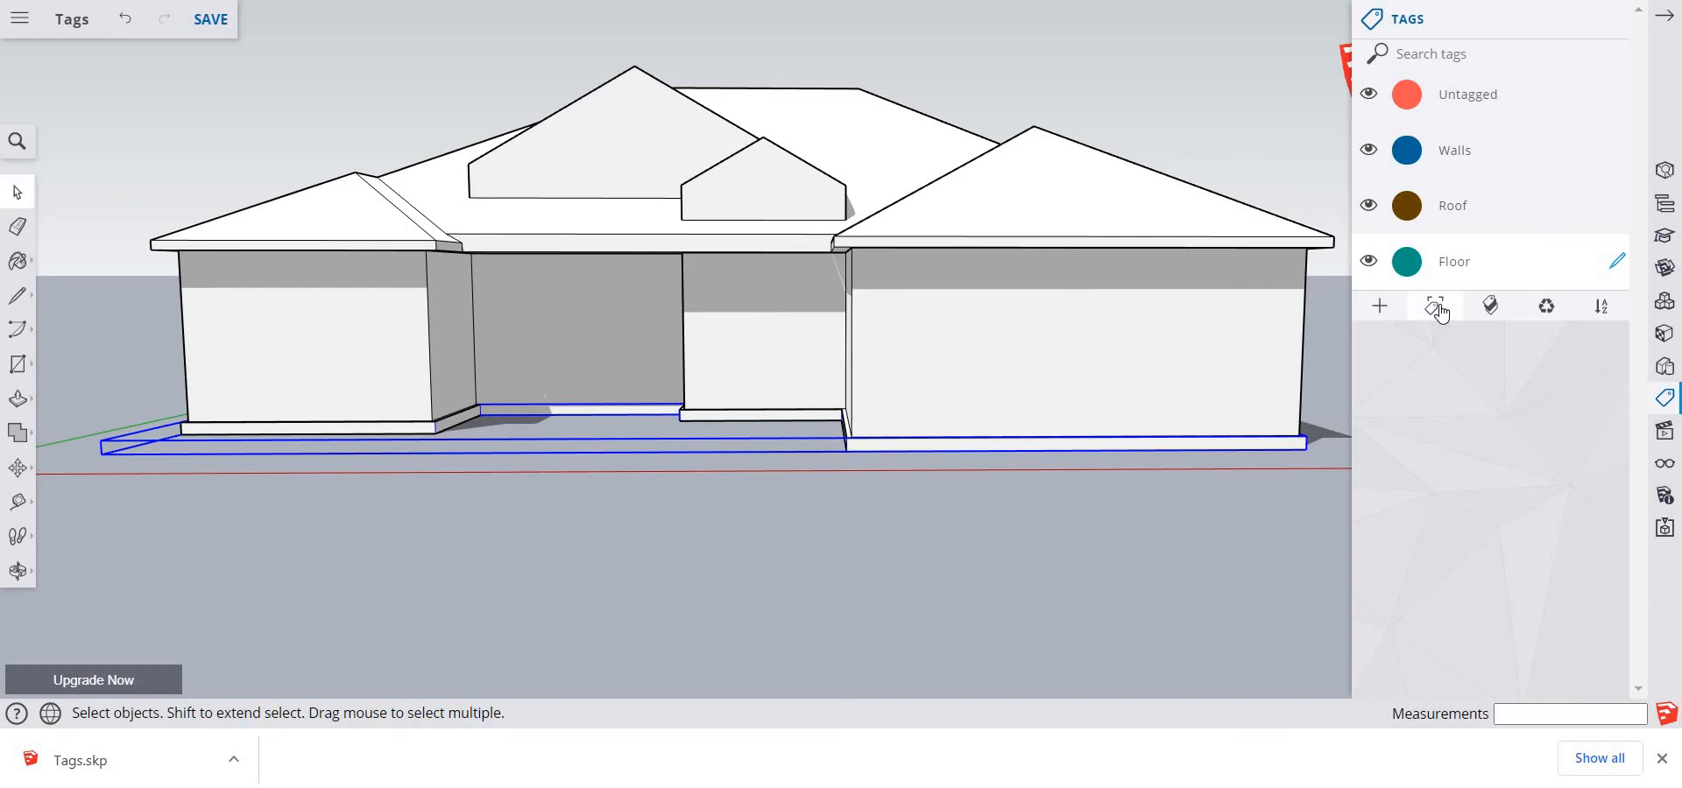
click(629, 614)
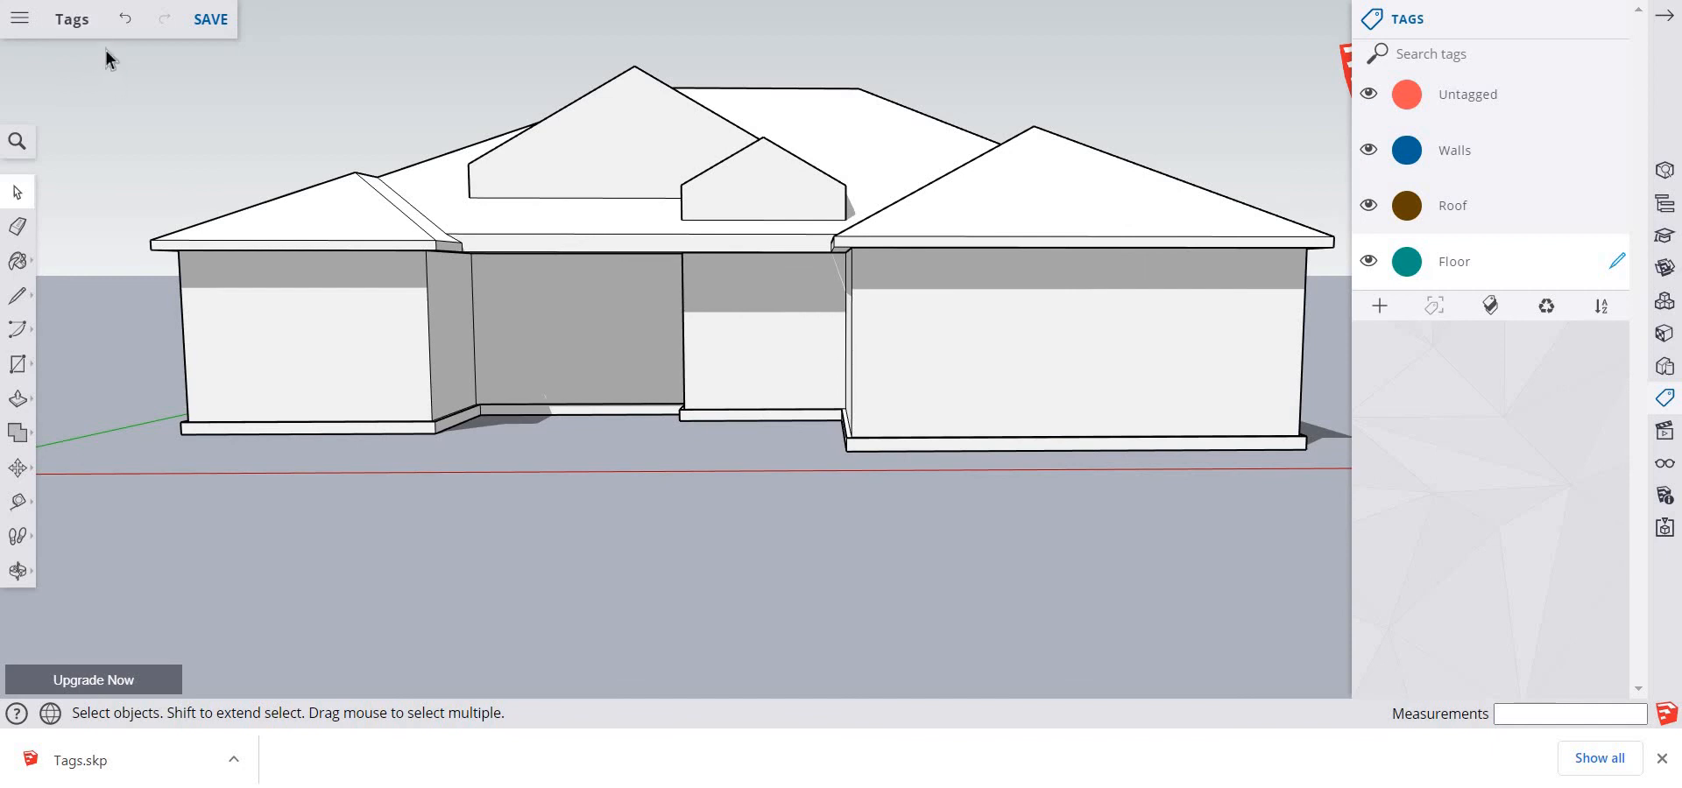
Group the entire roof, assign it to the Roof tag and make Untagged the active tag again
mouse_move(106, 51)
mouse_down()
mouse_move(366, 245)
mouse_move(1007, 296)
mouse_move(1342, 292)
mouse_up()
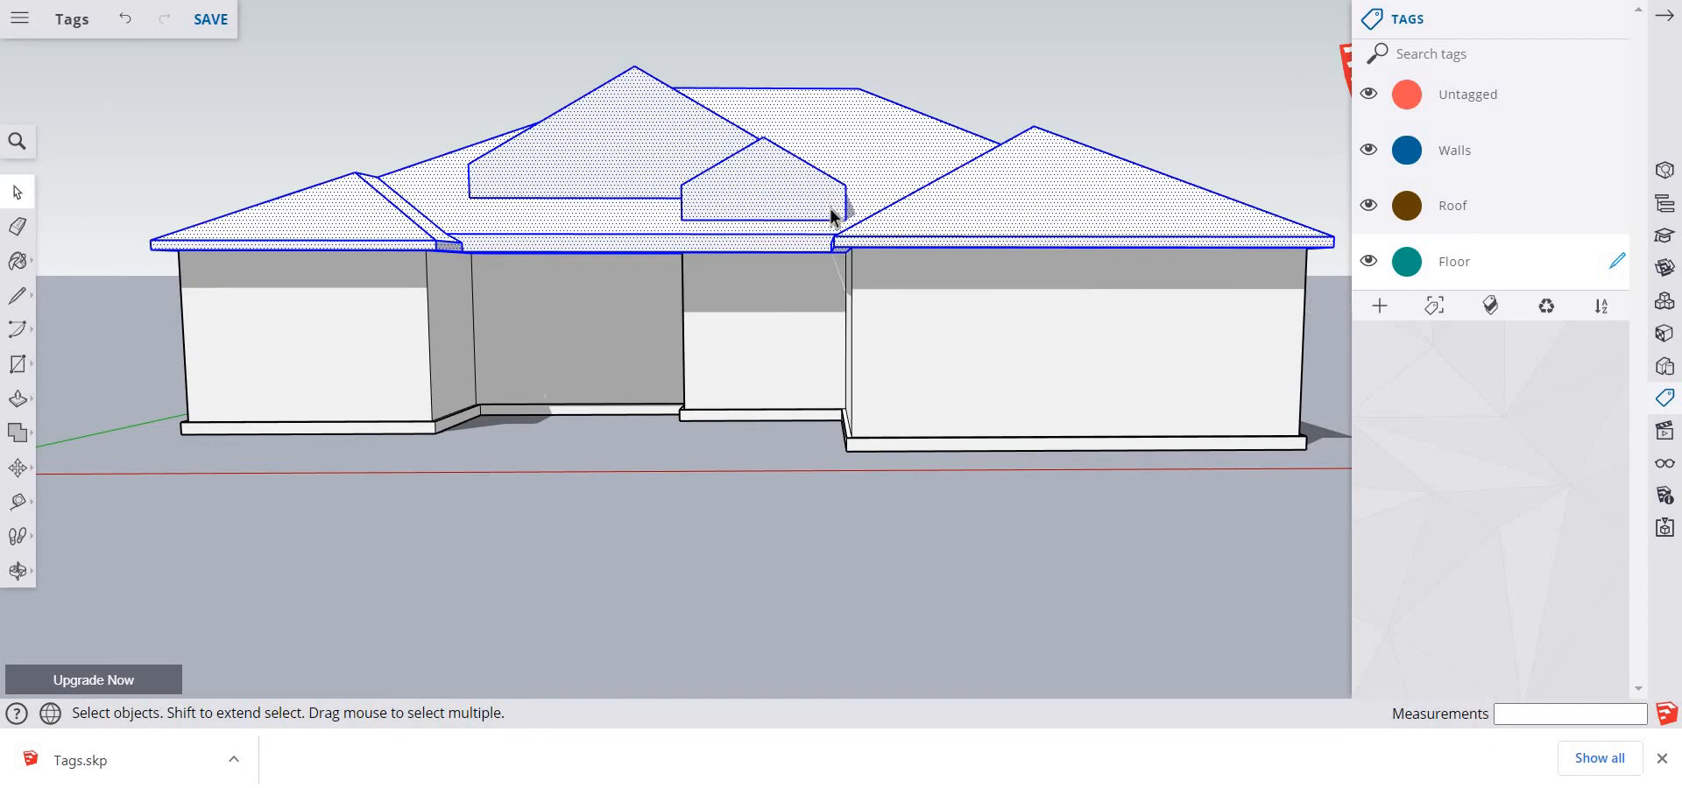
right_click(862, 171)
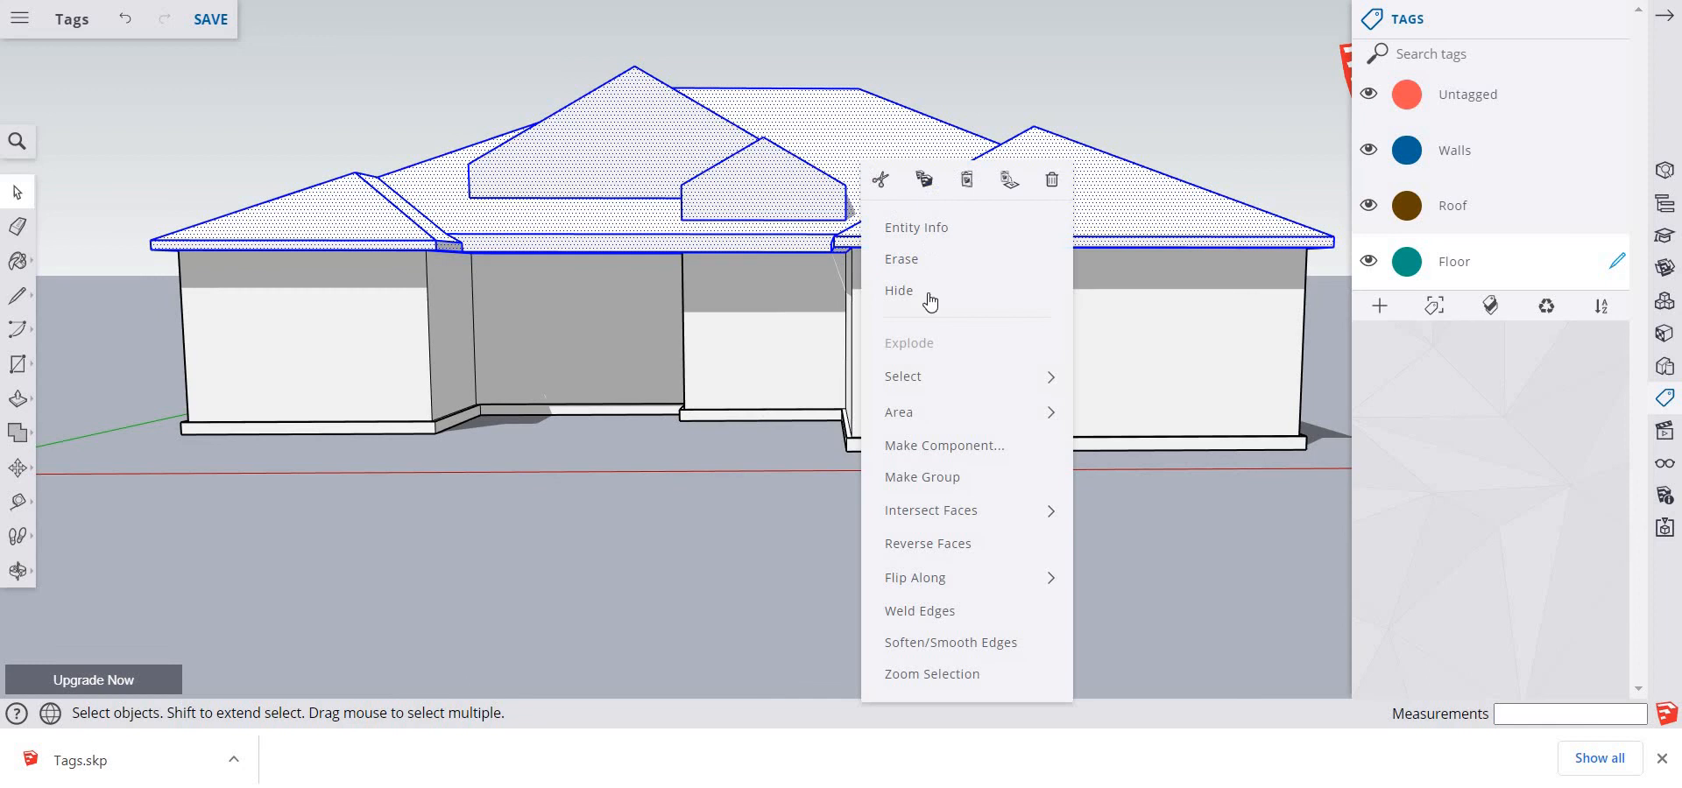
click(931, 474)
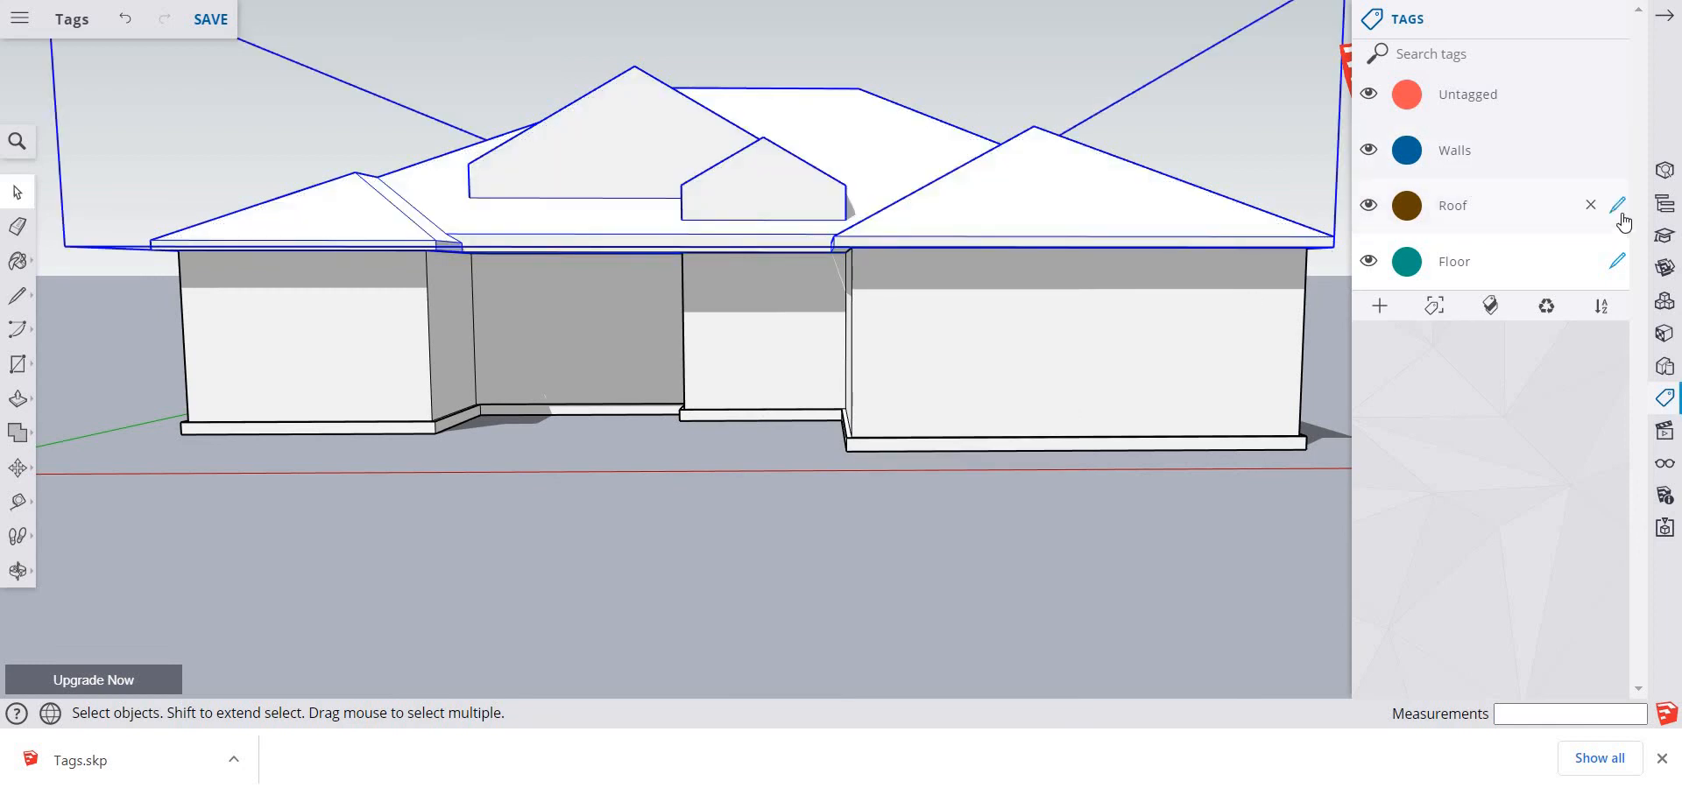
click(1618, 208)
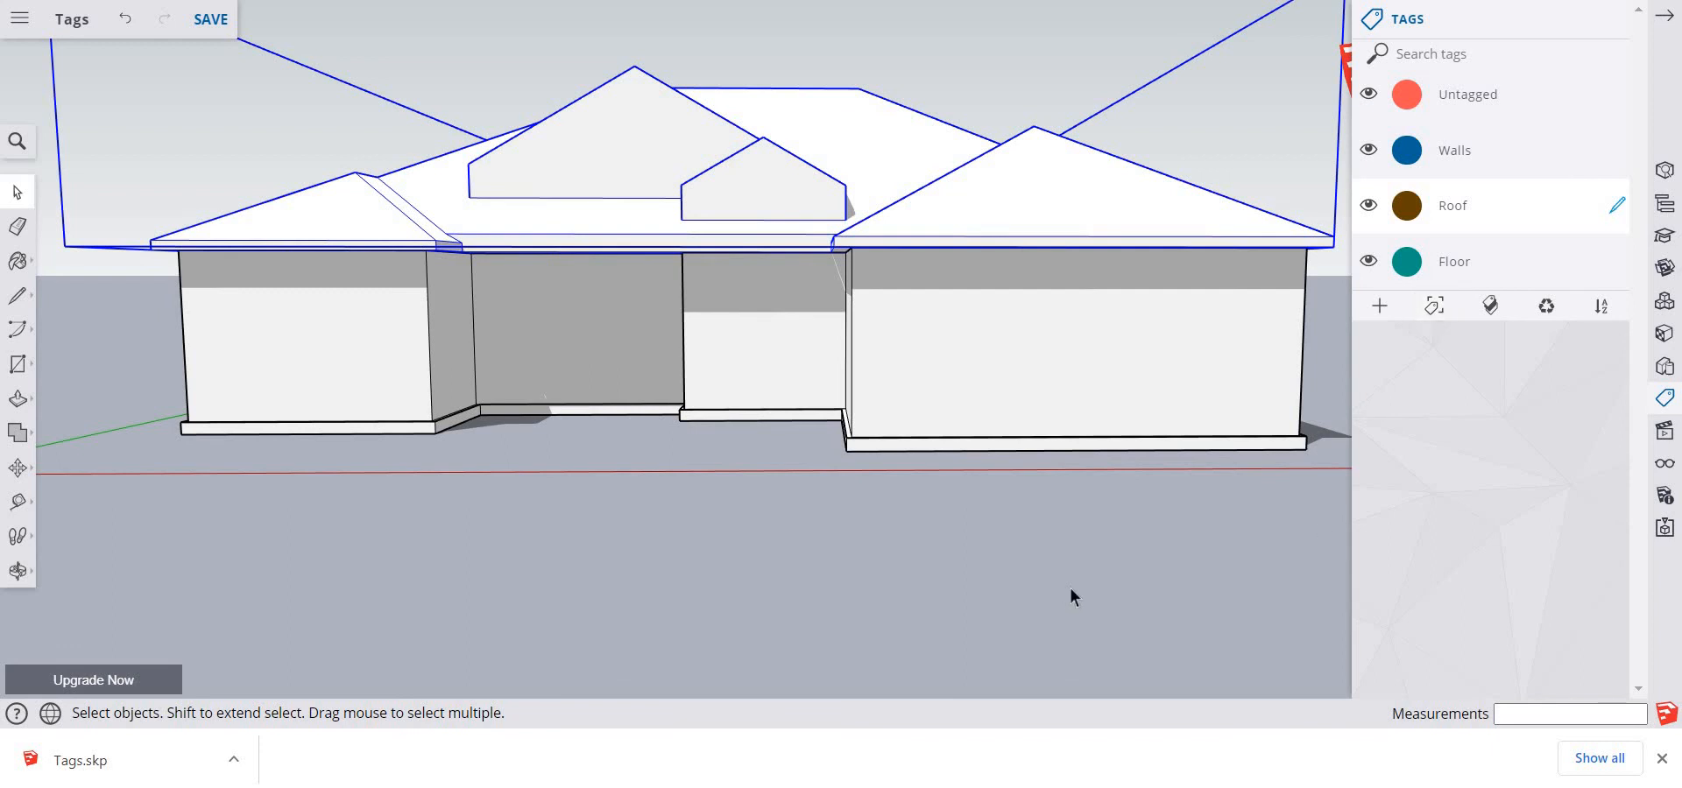
click(1331, 450)
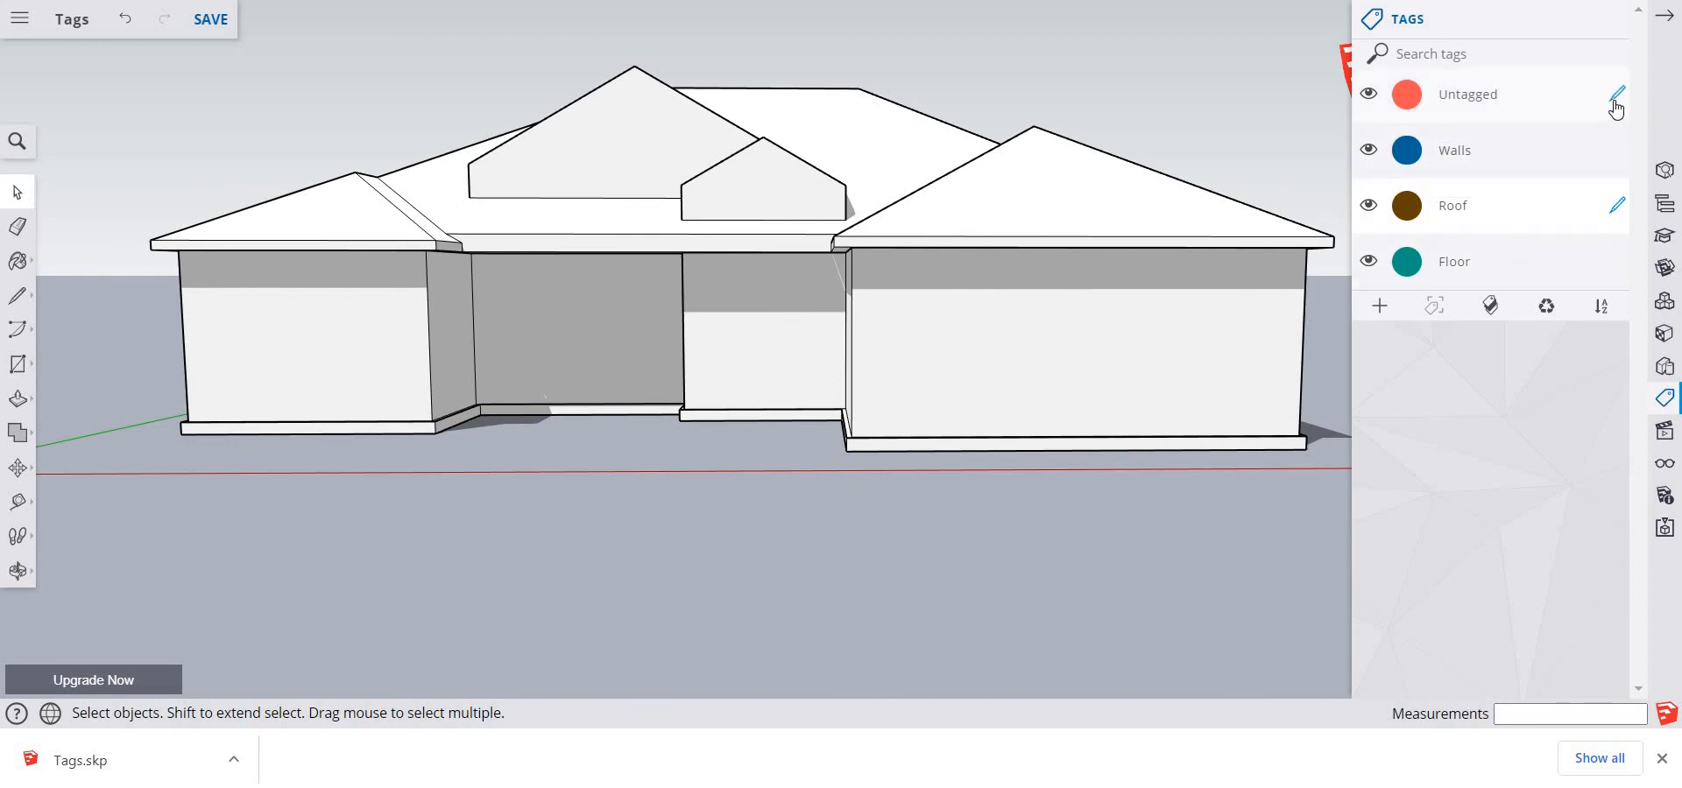
click(1617, 95)
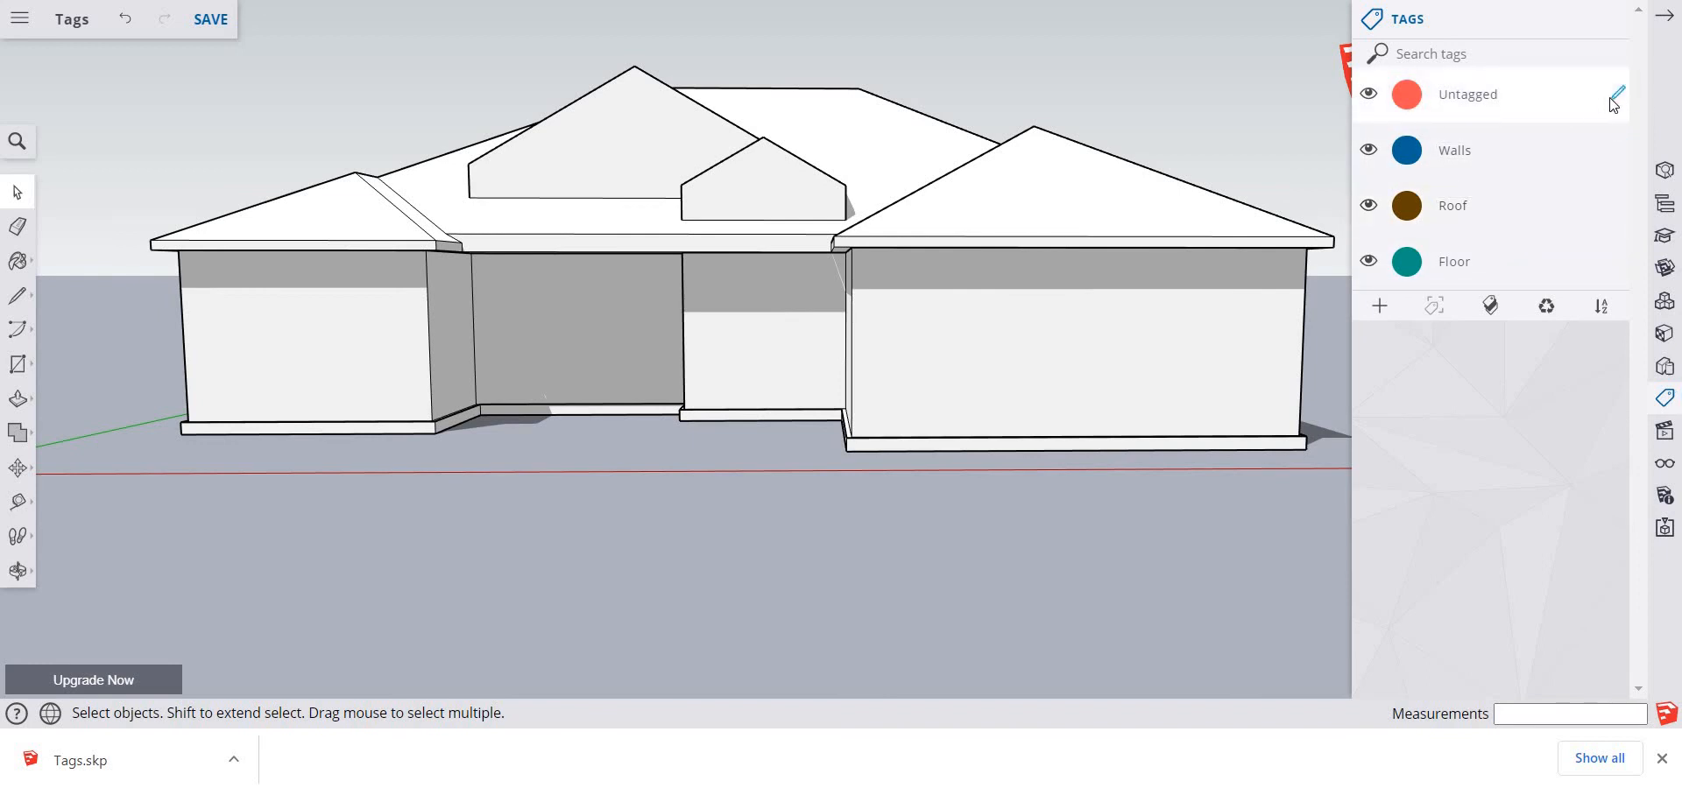
Hide the Walls and Roof tags to check the floor slab, and undo the grouping and tagging of the house parts
click(1368, 150)
click(1368, 206)
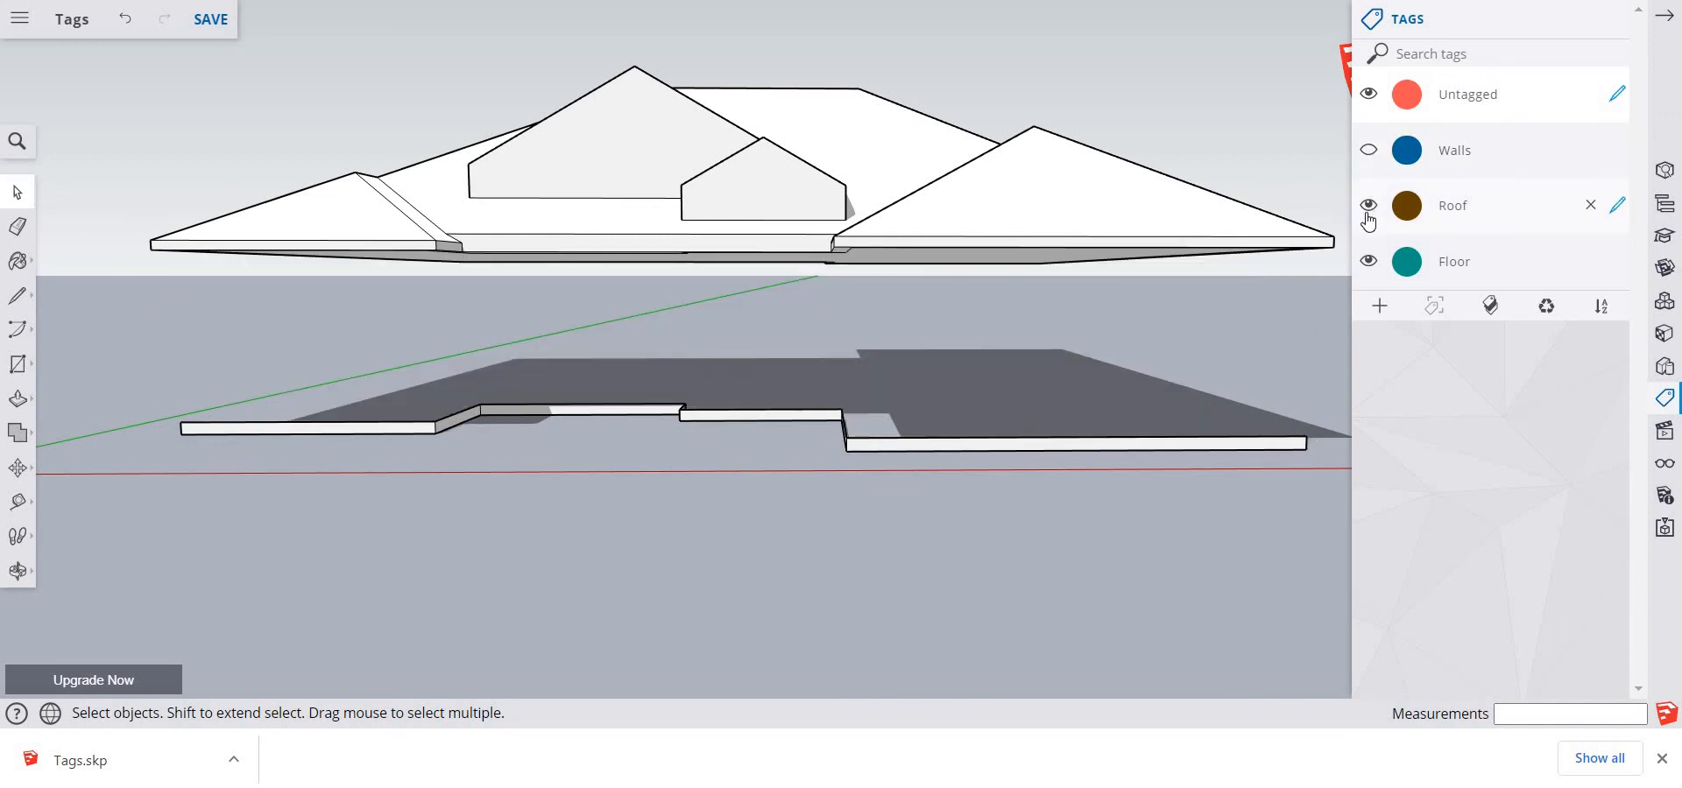
key(o)
drag(875, 612, 906, 529)
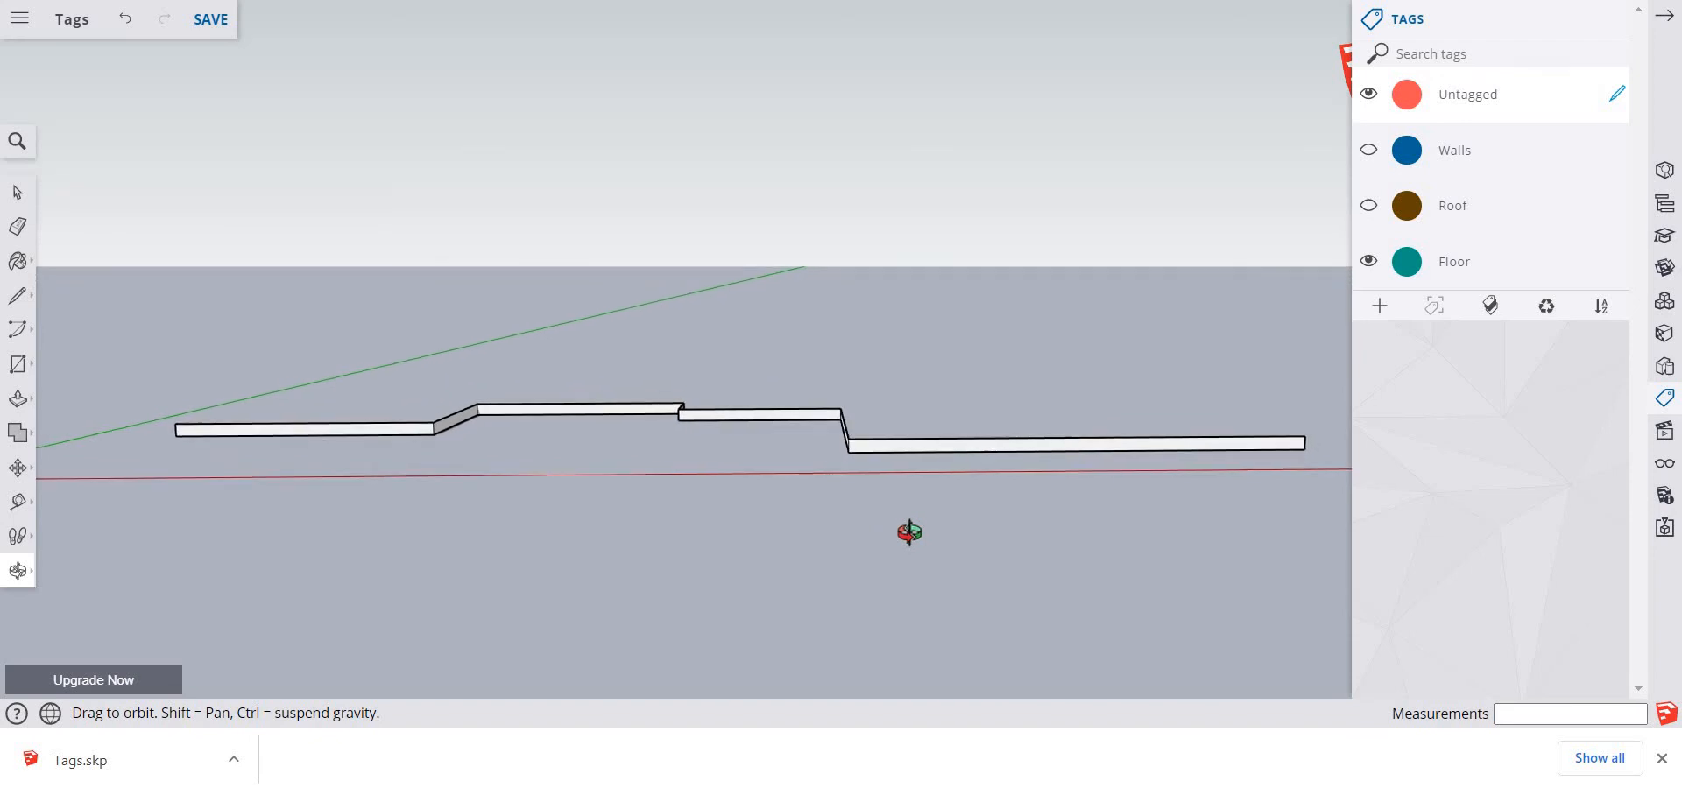
key(space)
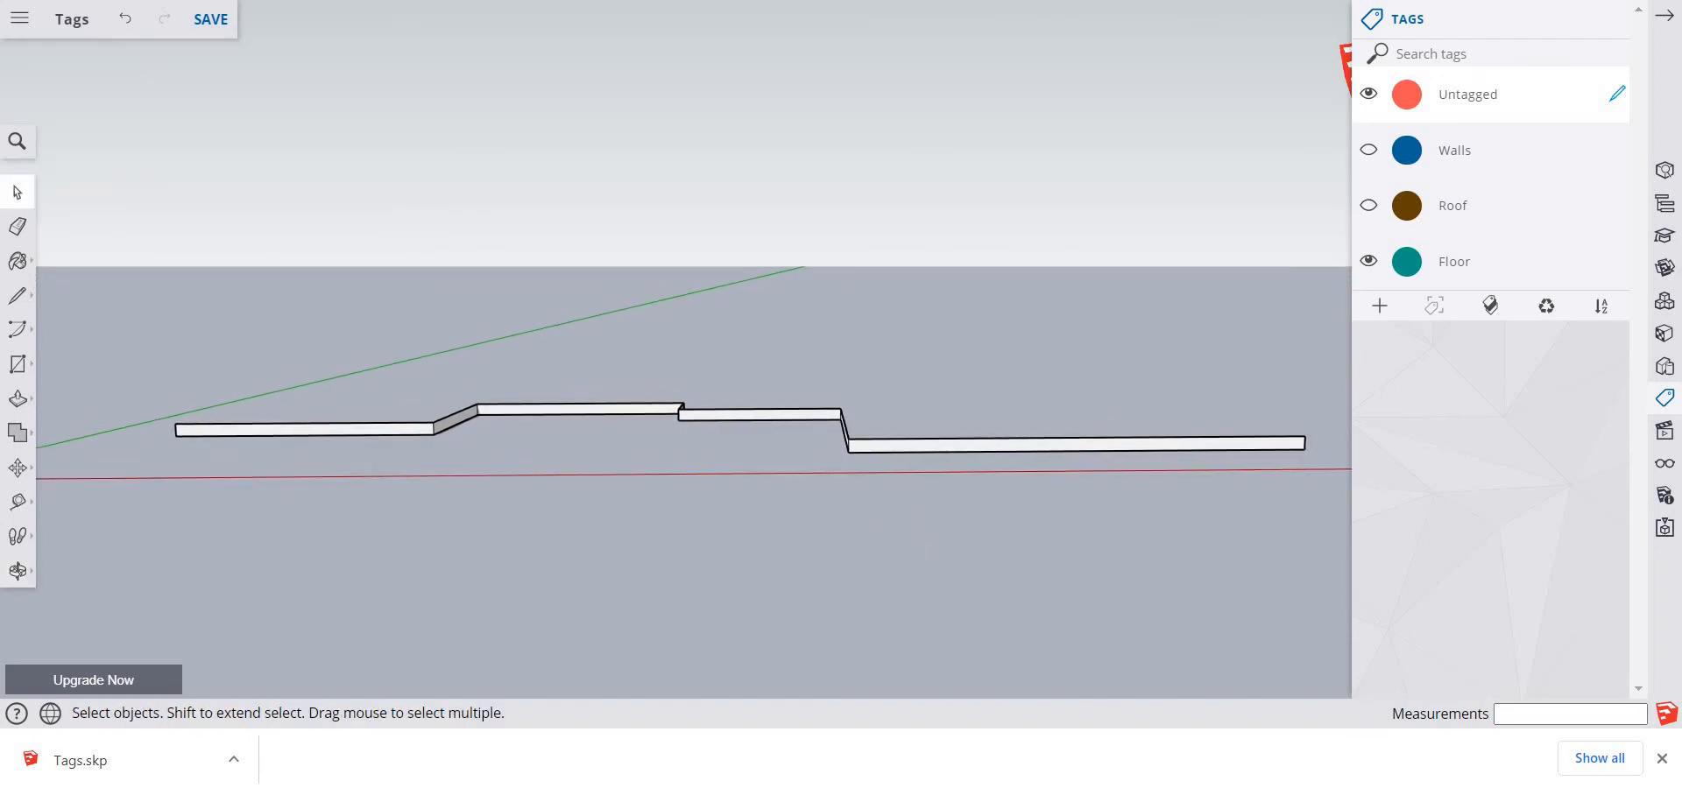
key(ctrl+z)
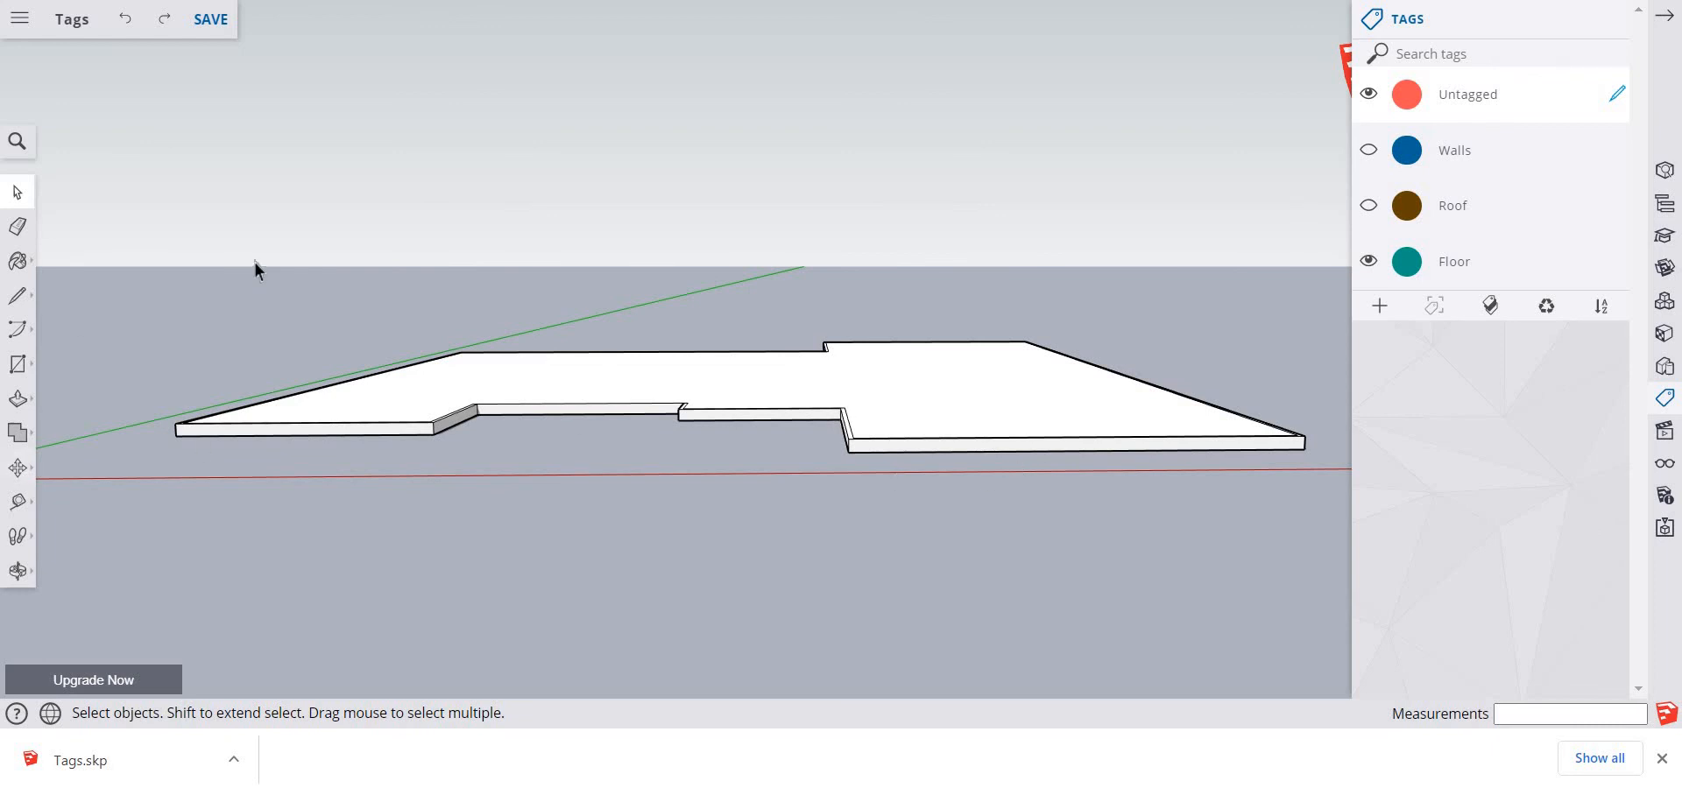
Select the whole floor slab including its top face, make it a group and assign it to the Floor tag
drag(318, 227, 1064, 480)
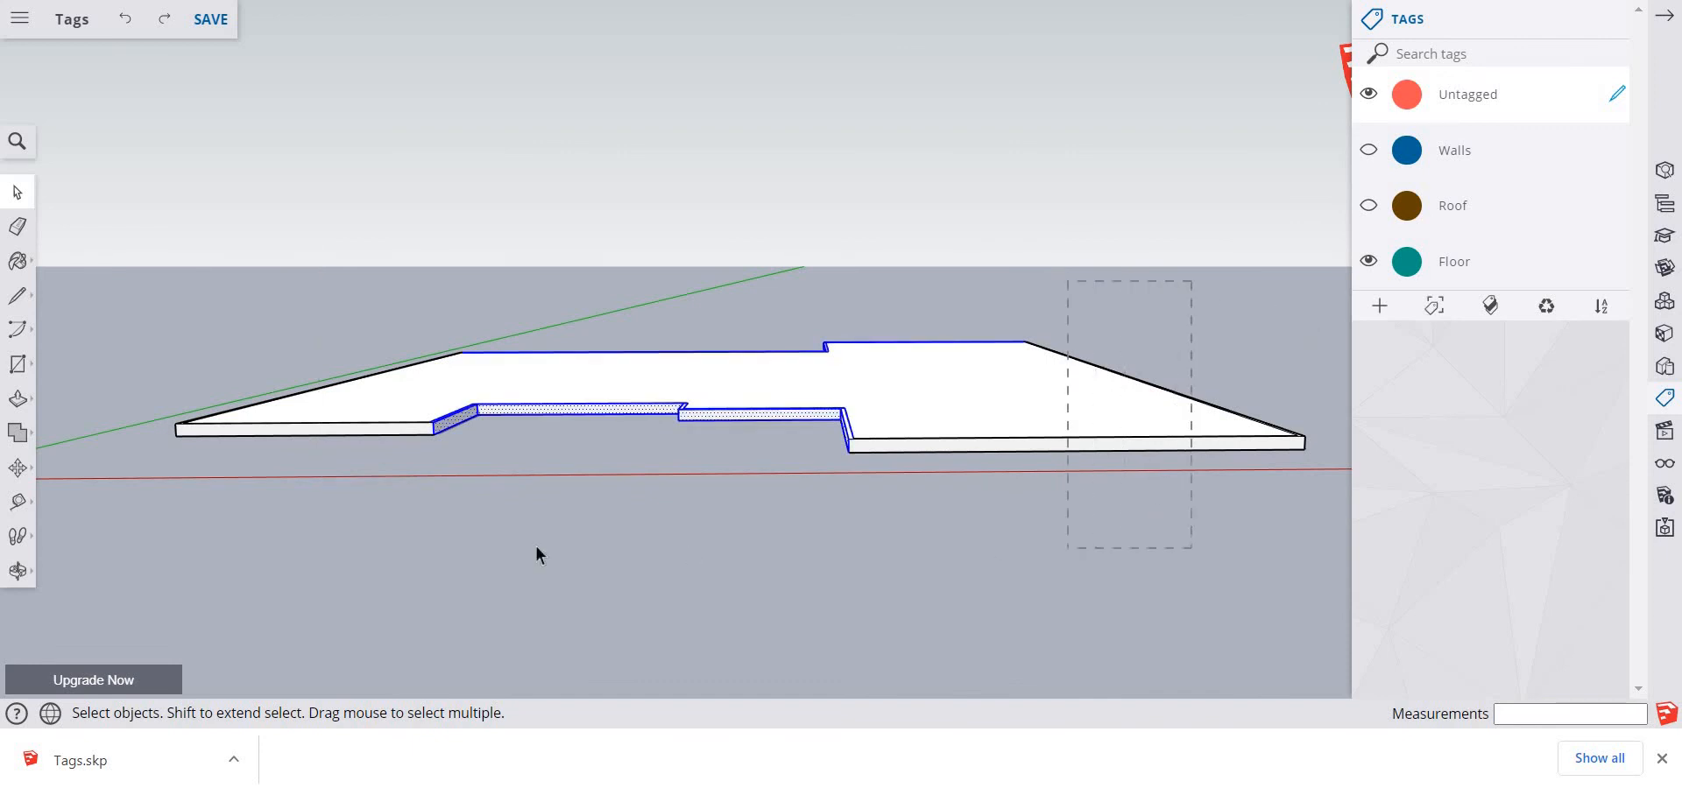
drag(202, 498, 201, 498)
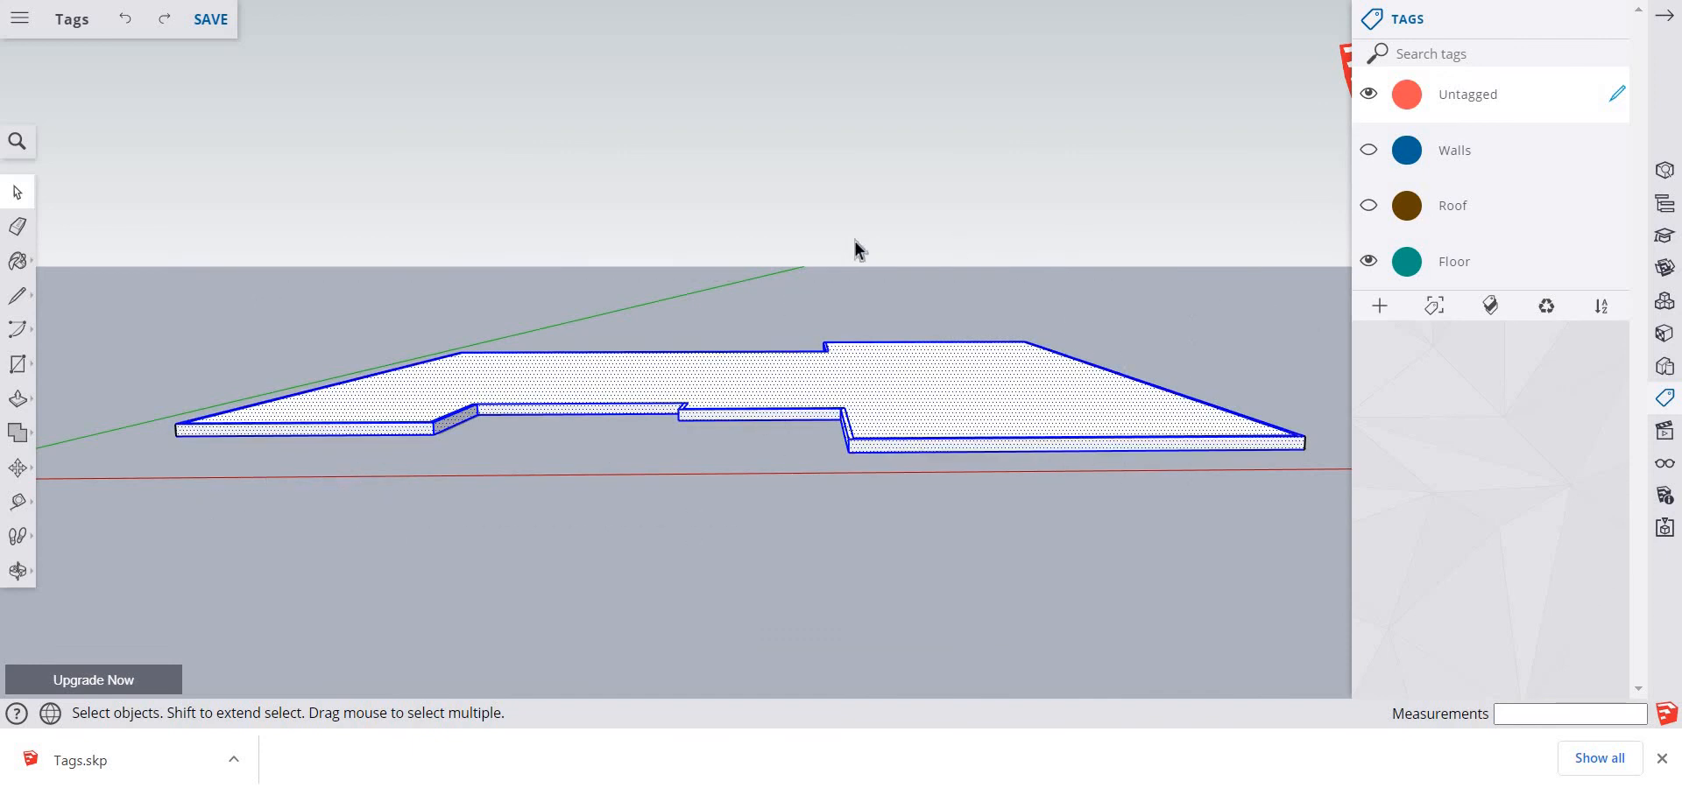
right_click(906, 447)
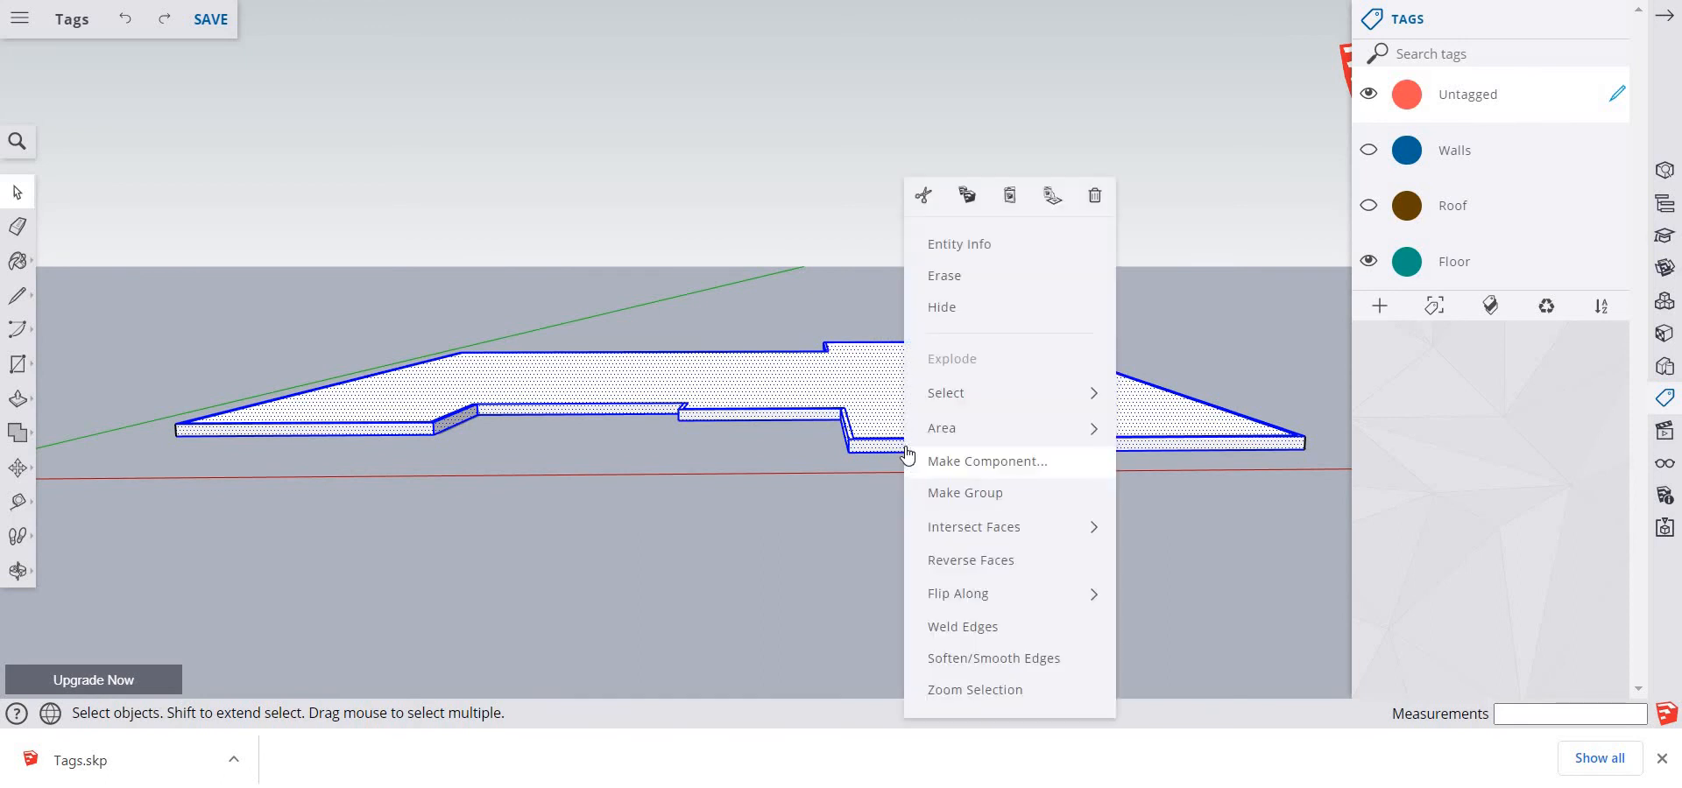
click(934, 490)
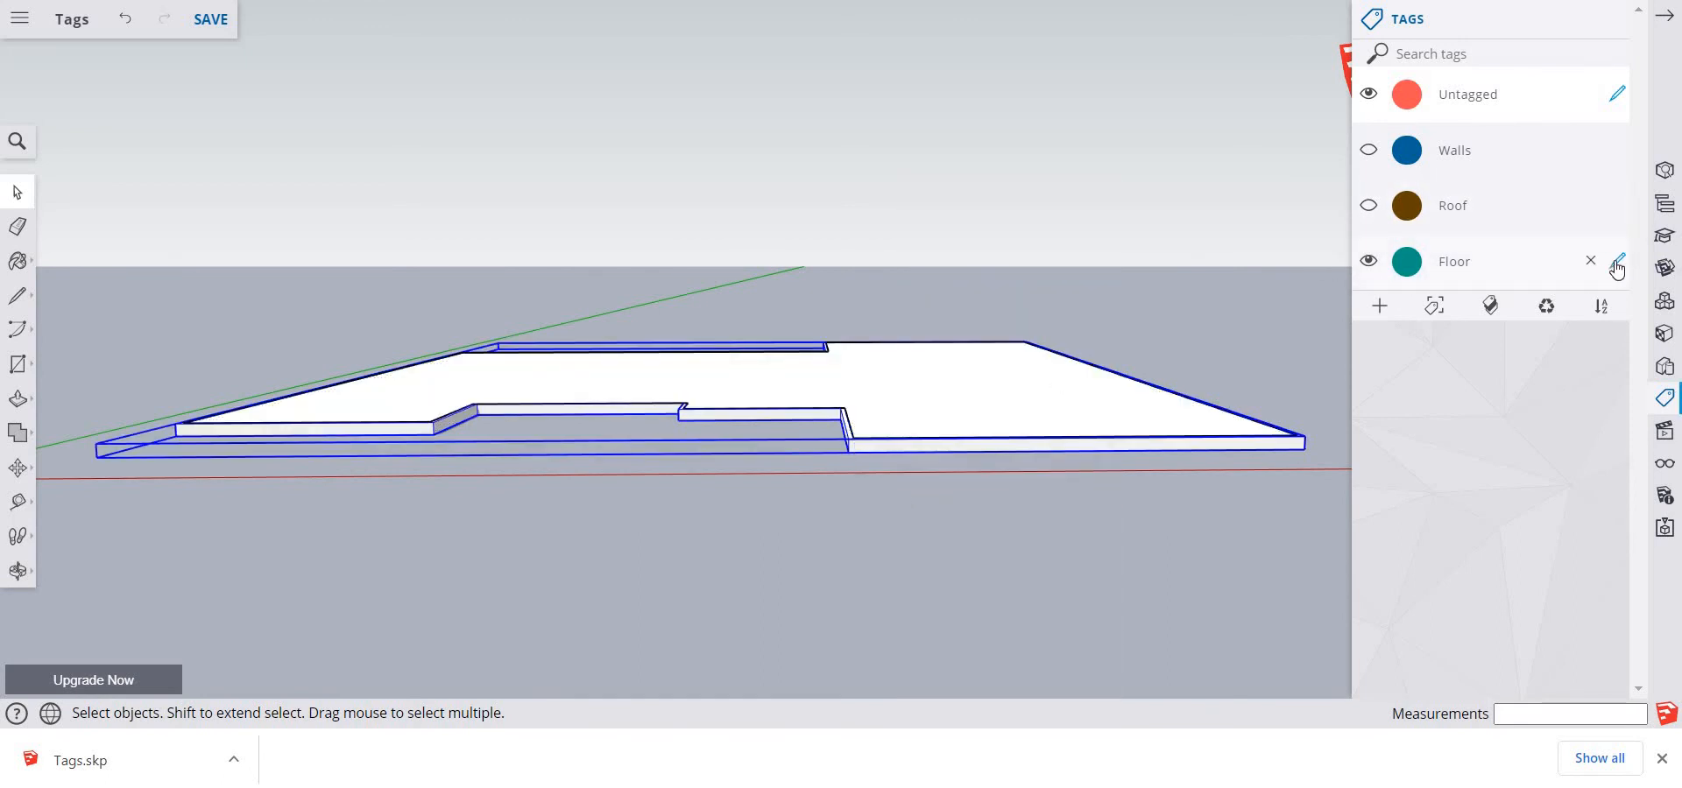
click(1616, 264)
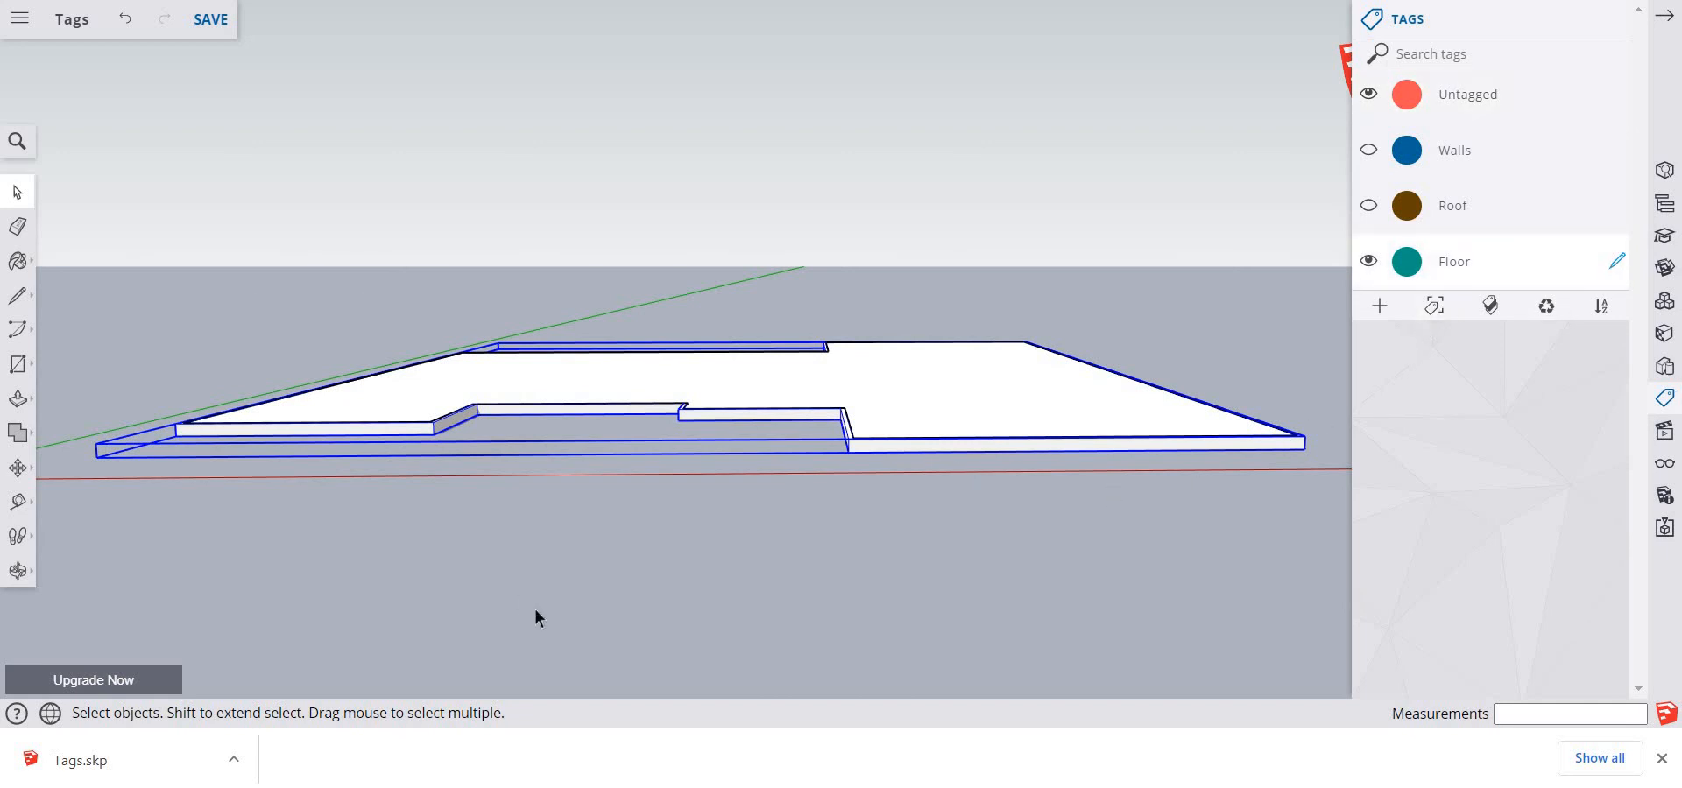
Show only the walls, make them a group assigned to the Walls tag, and make Untagged the active tag again
click(645, 609)
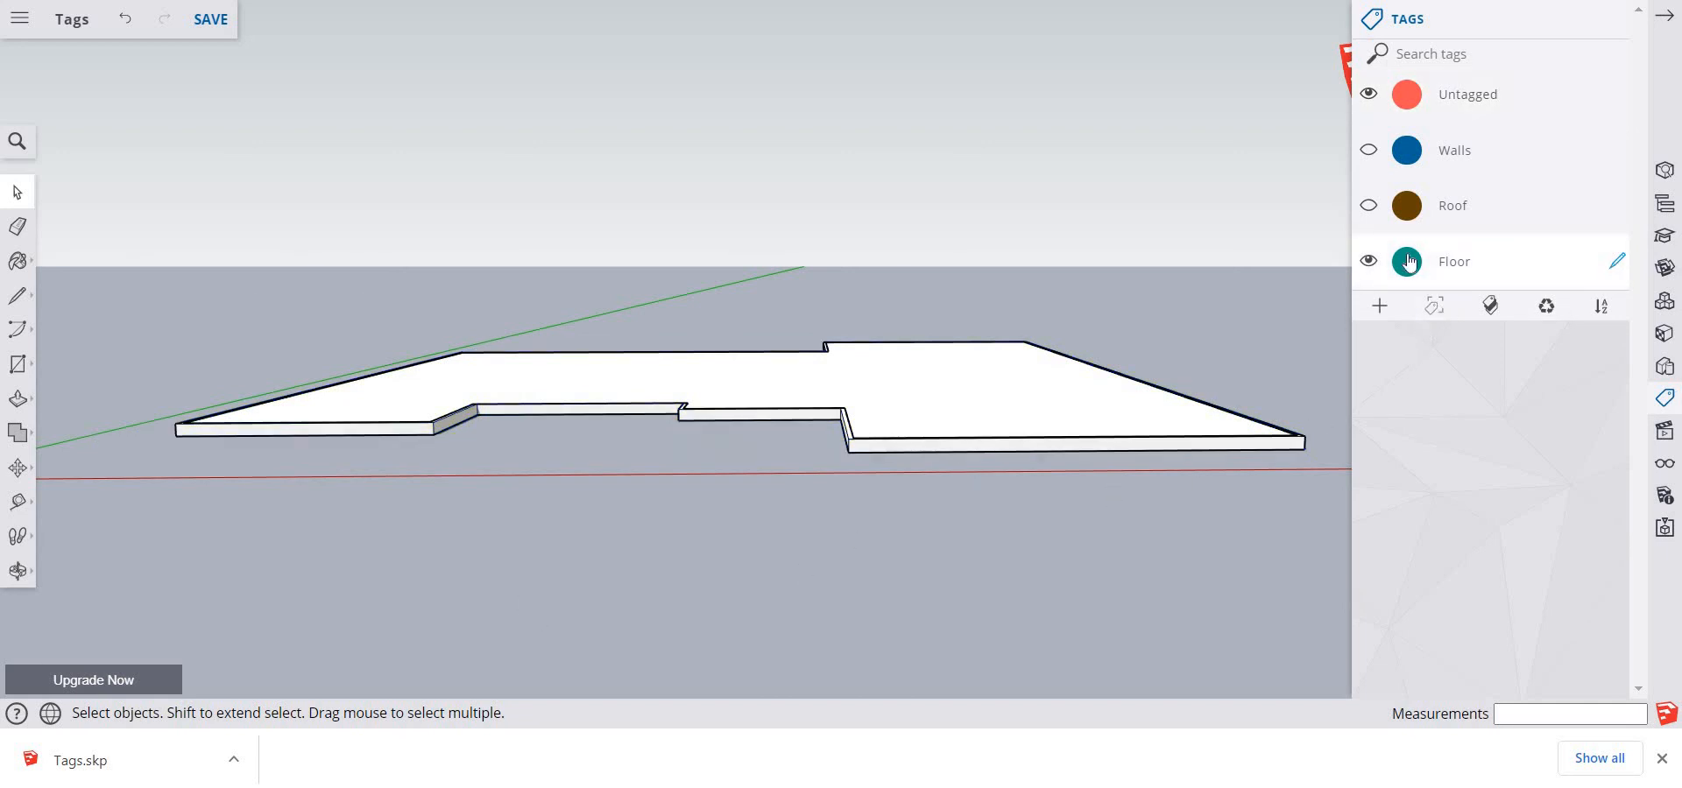
click(1368, 152)
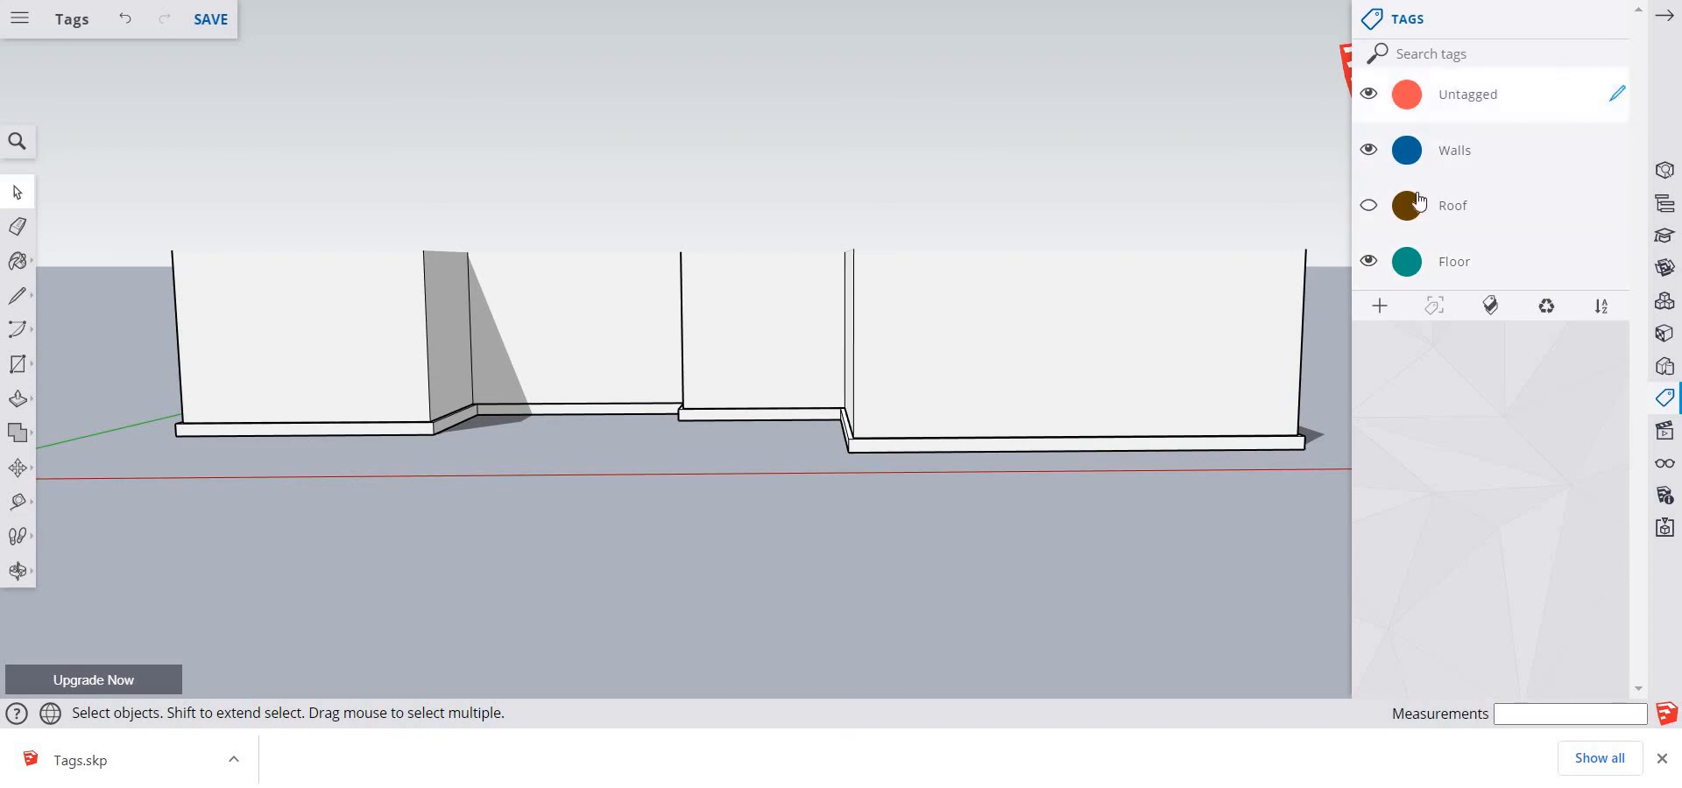
click(1368, 261)
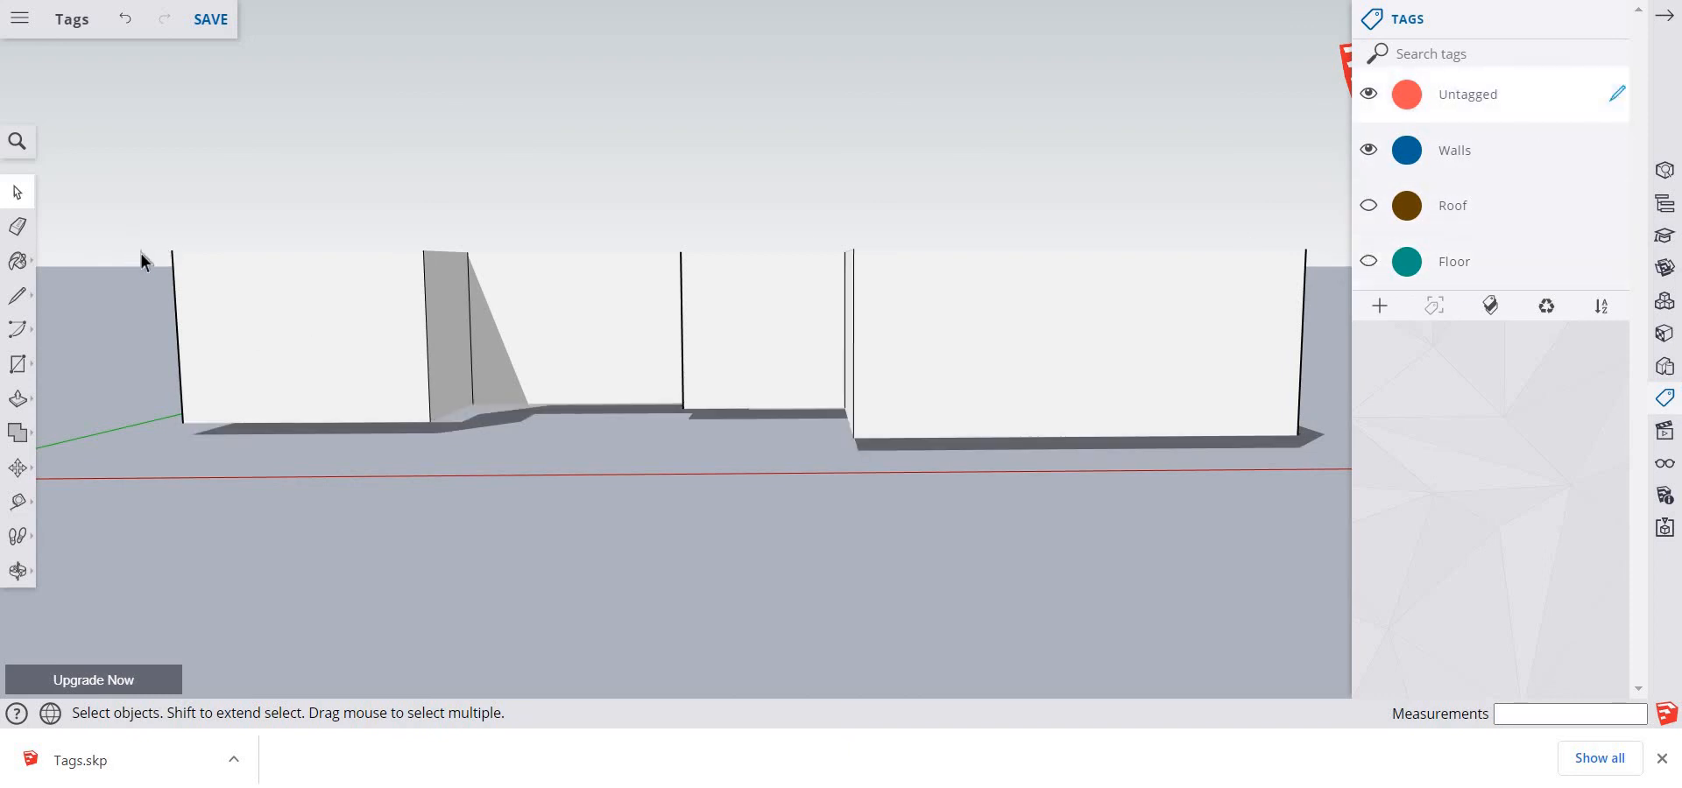
drag(110, 208, 1343, 499)
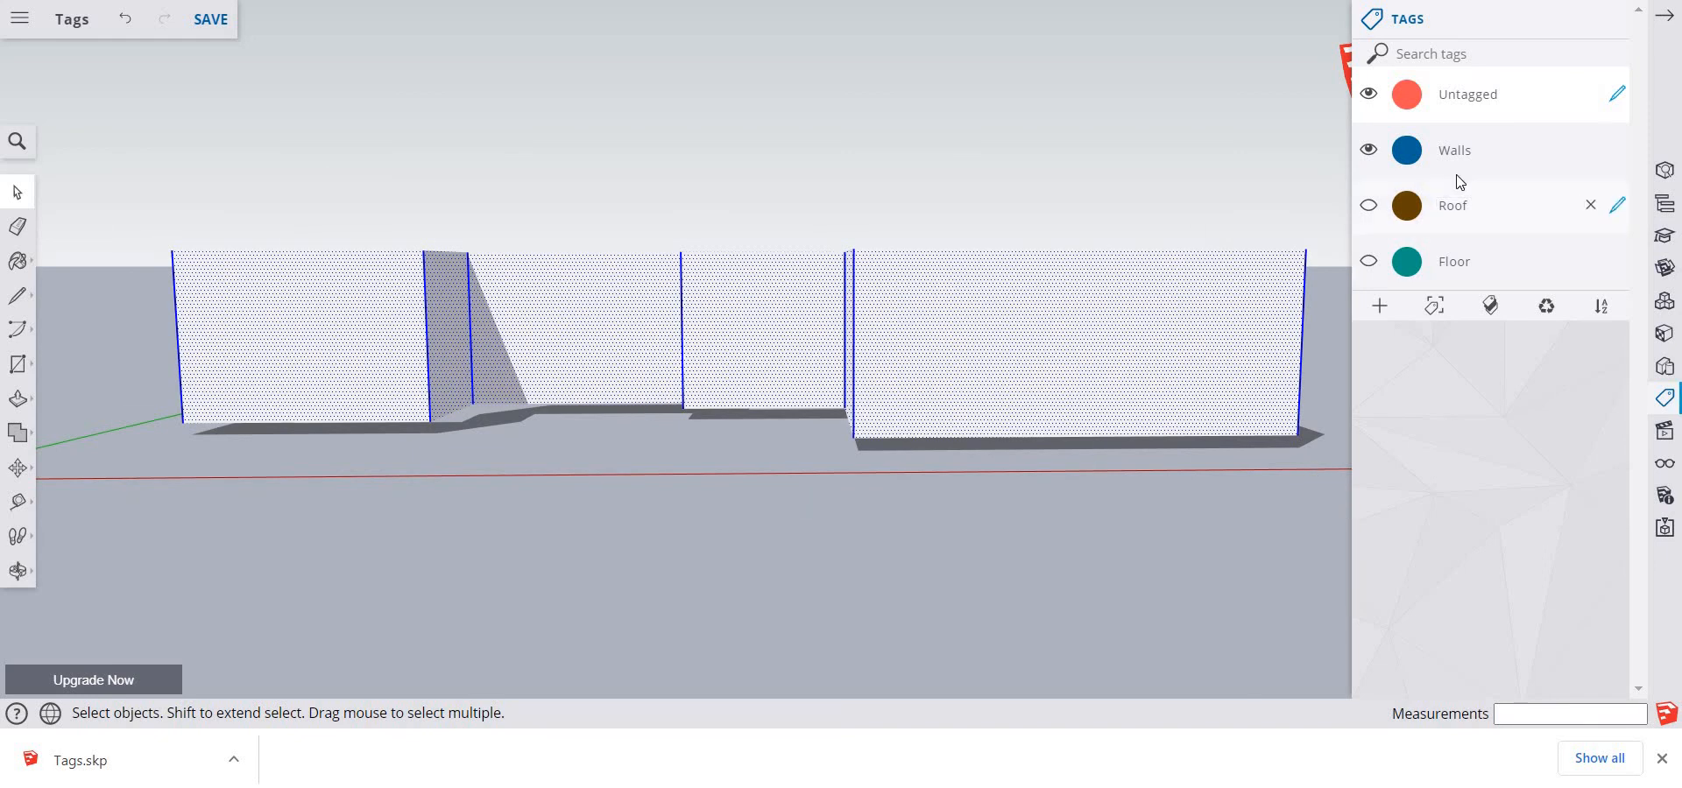
right_click(1025, 354)
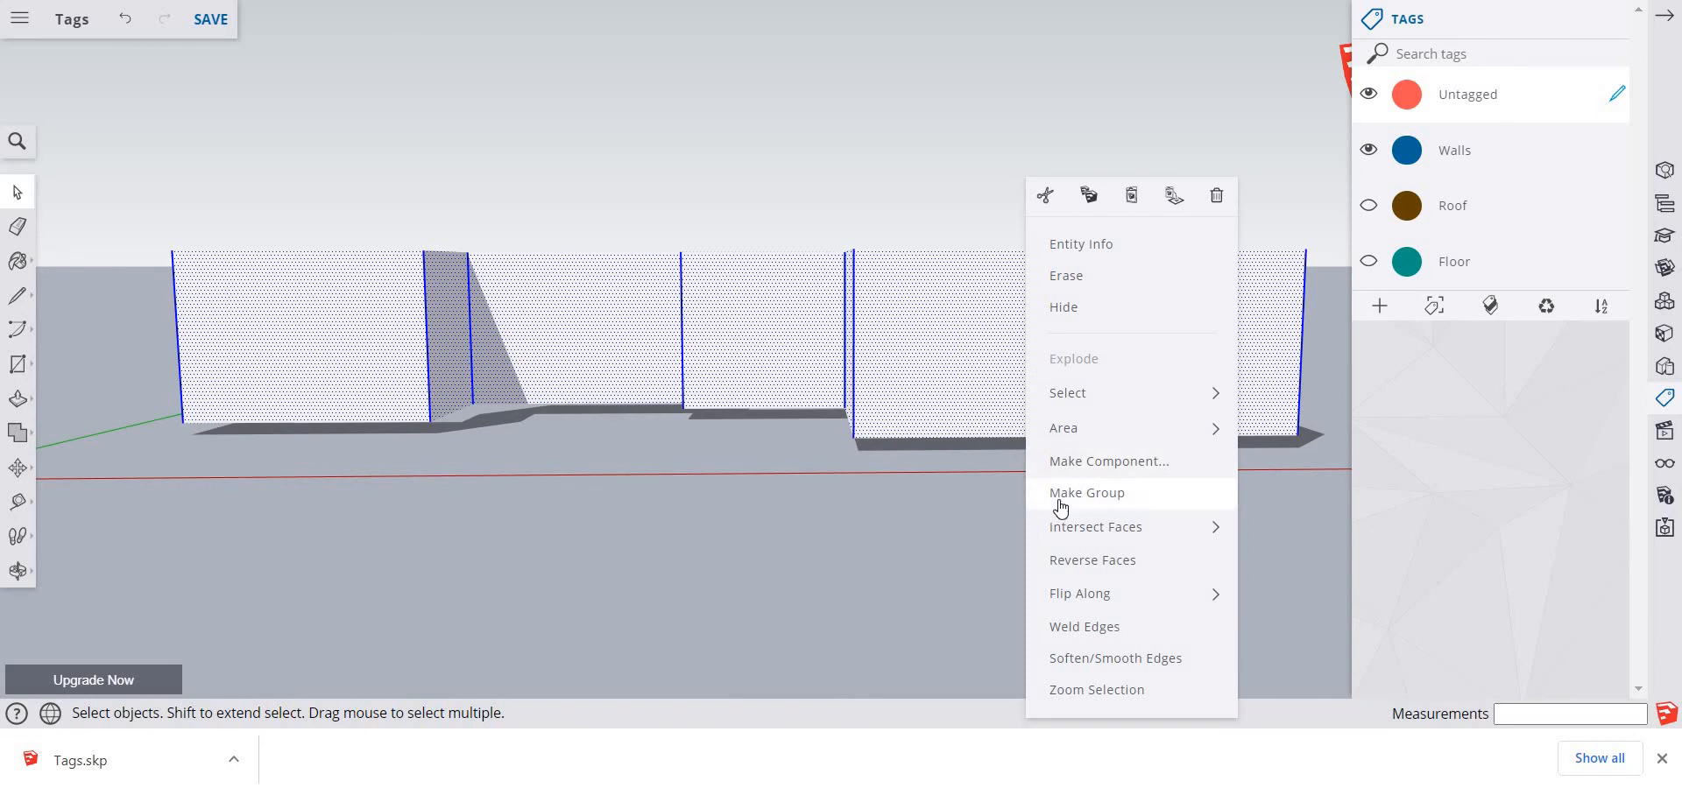
click(1055, 493)
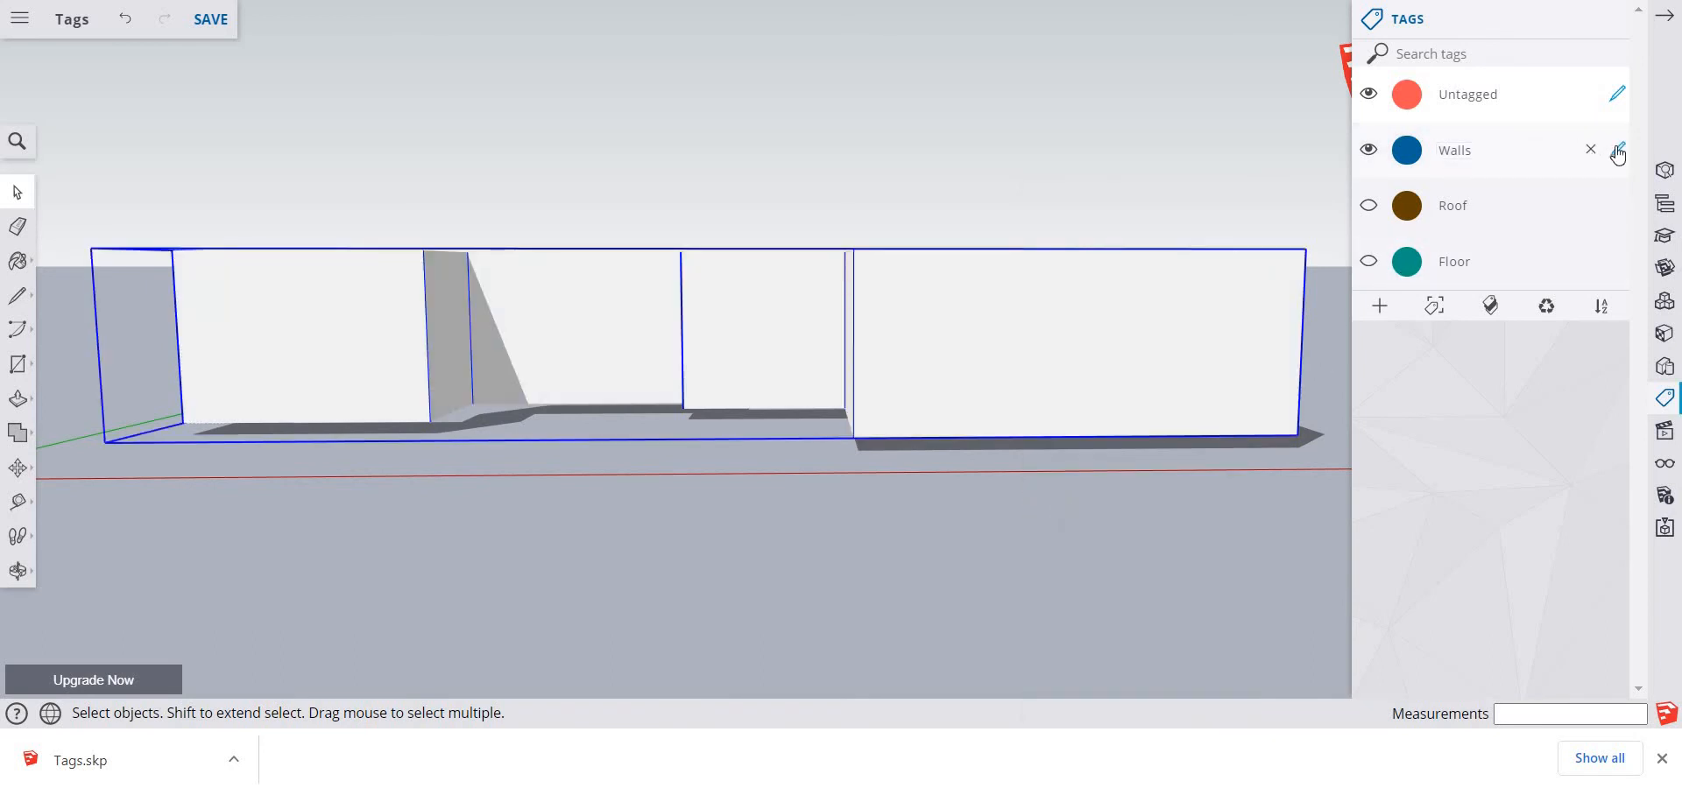
click(1617, 150)
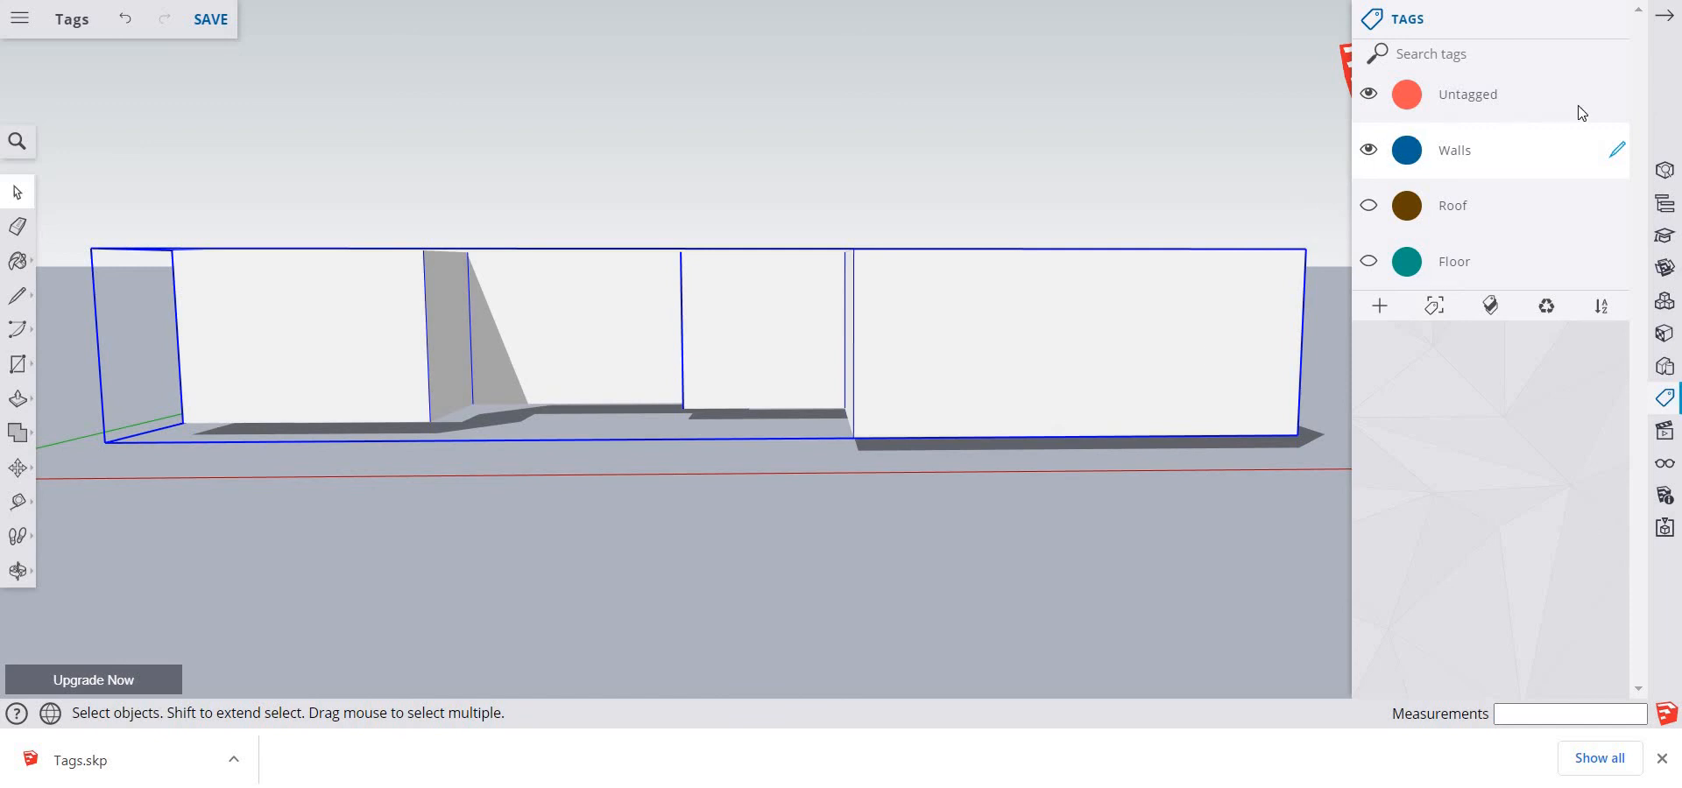
click(1622, 96)
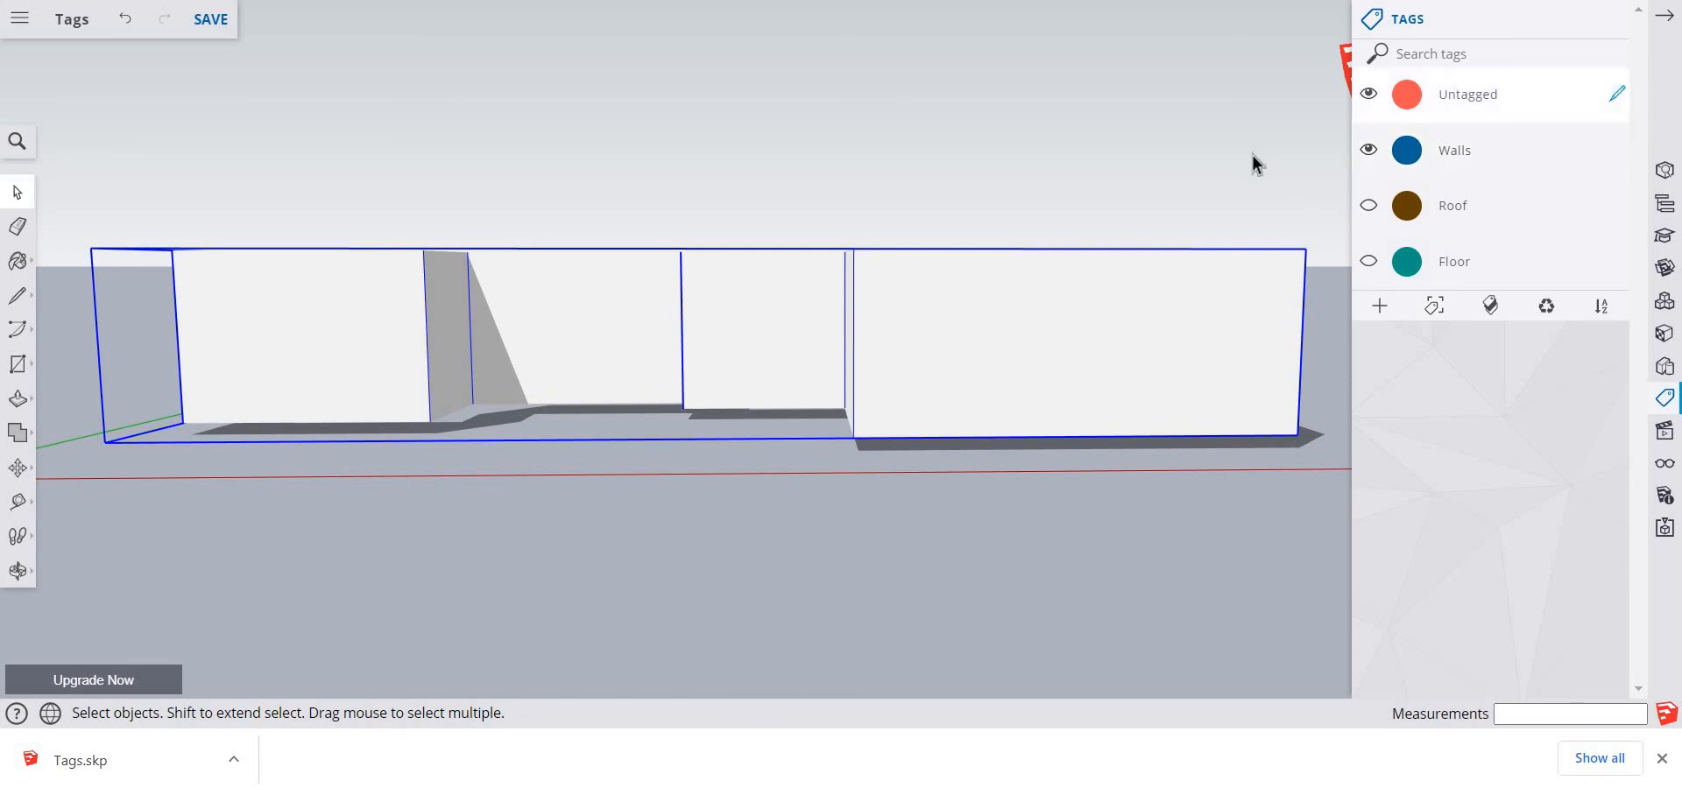
Hide the Walls tag, show the Roof tag, and group the entire roof on the Roof tag
click(1368, 151)
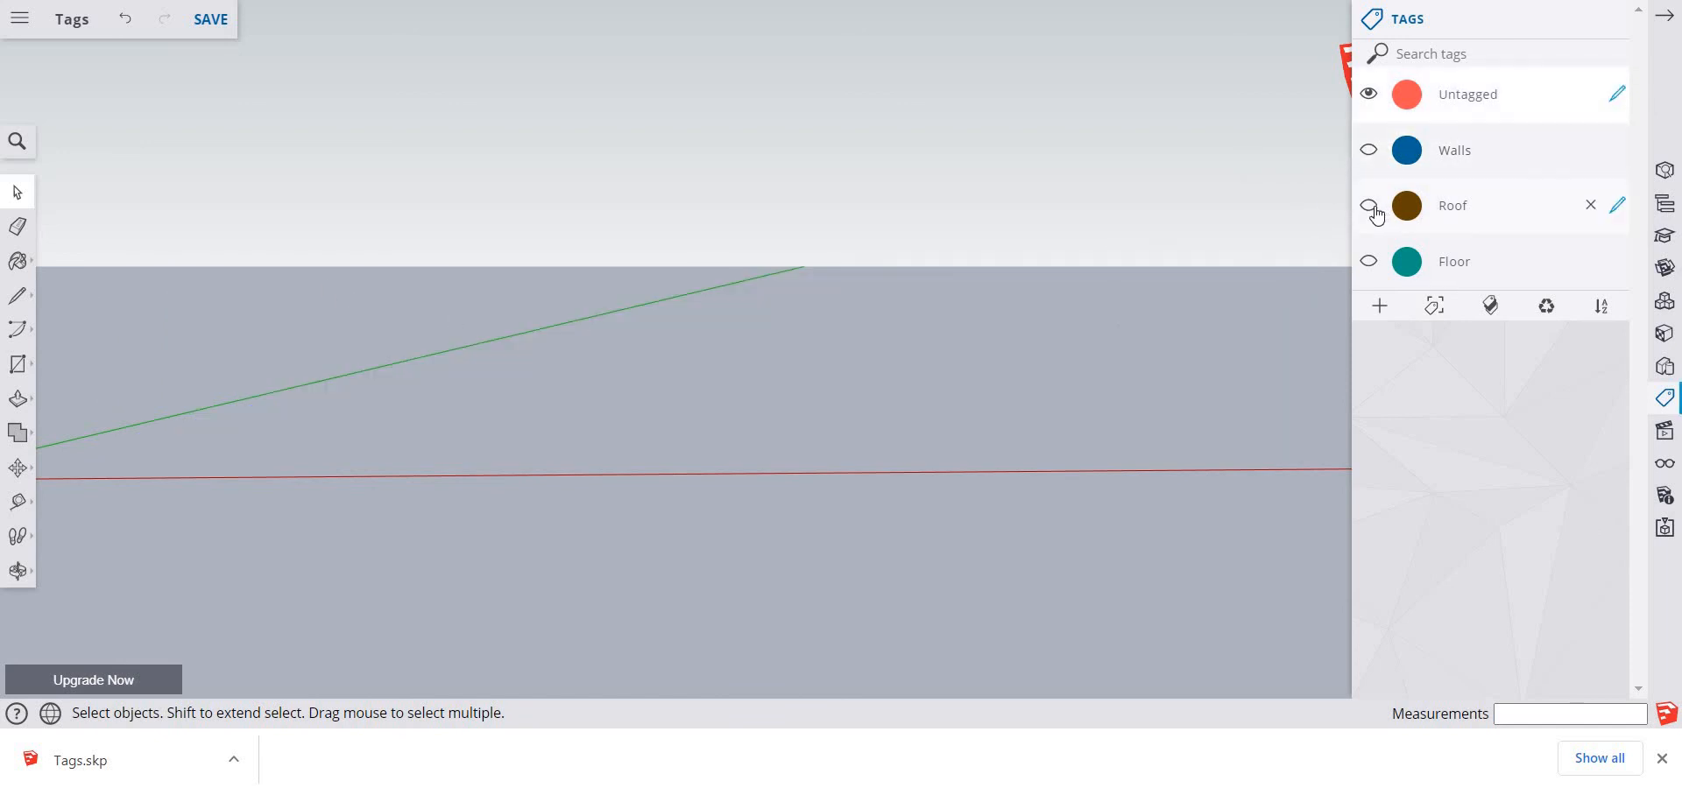
click(1368, 205)
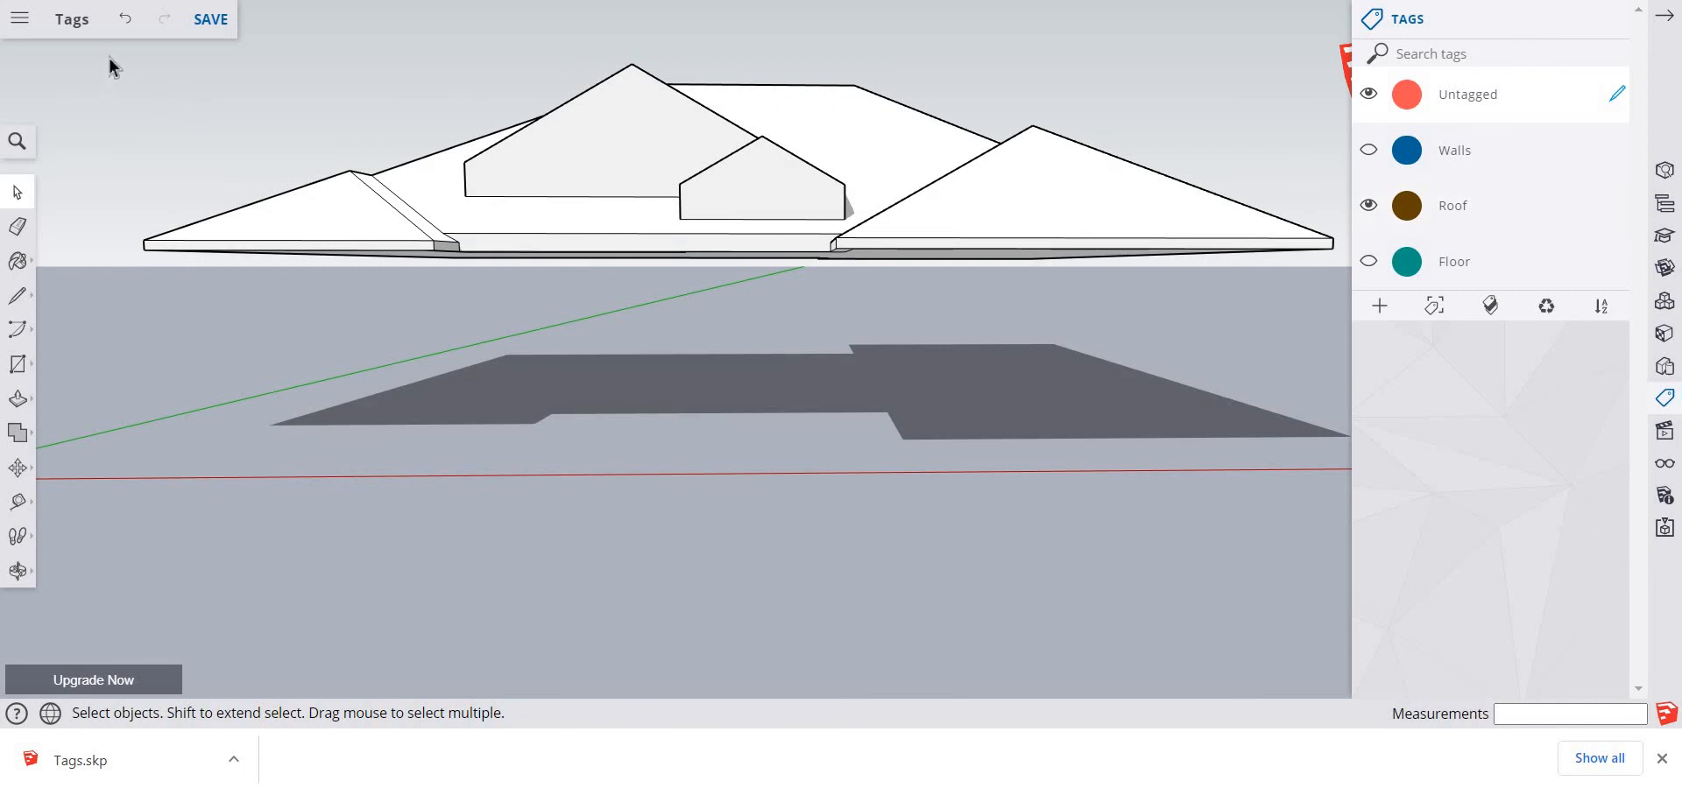
drag(102, 53, 1342, 308)
right_click(933, 215)
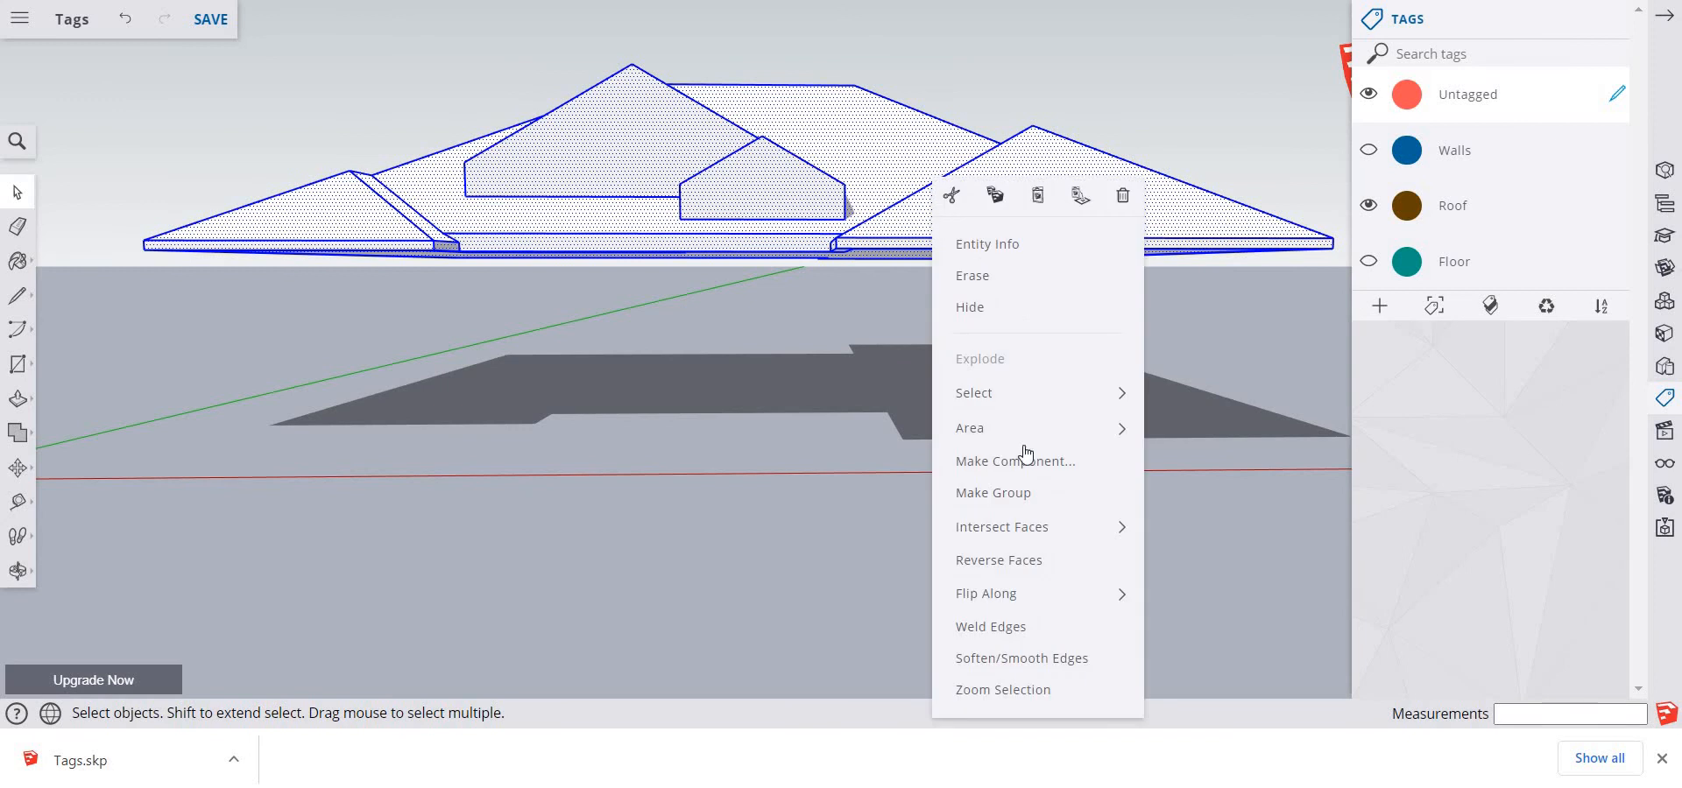
click(1016, 496)
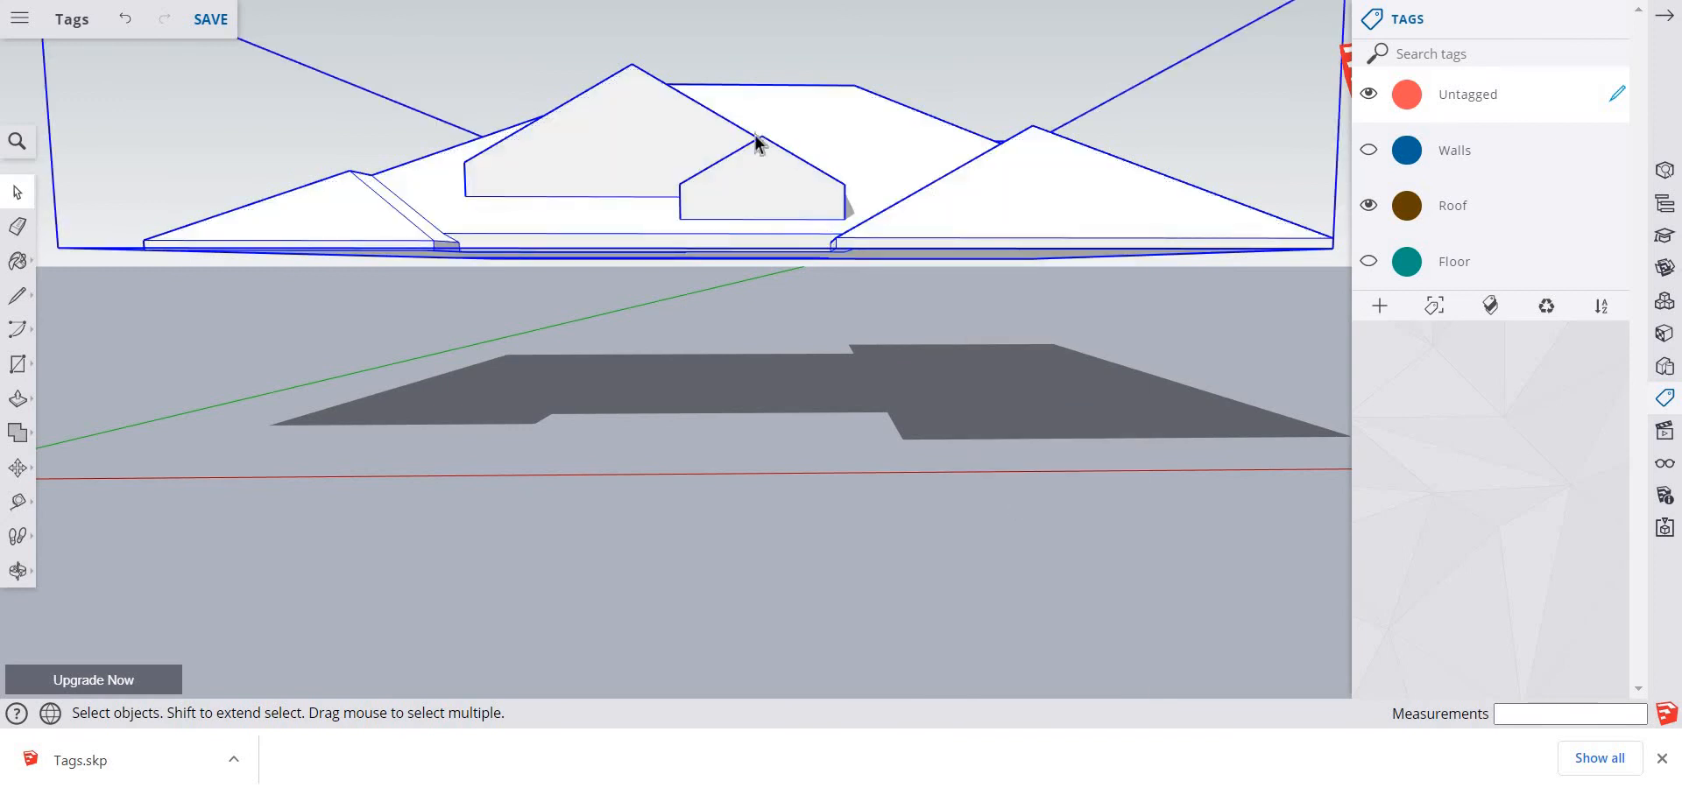
click(1616, 208)
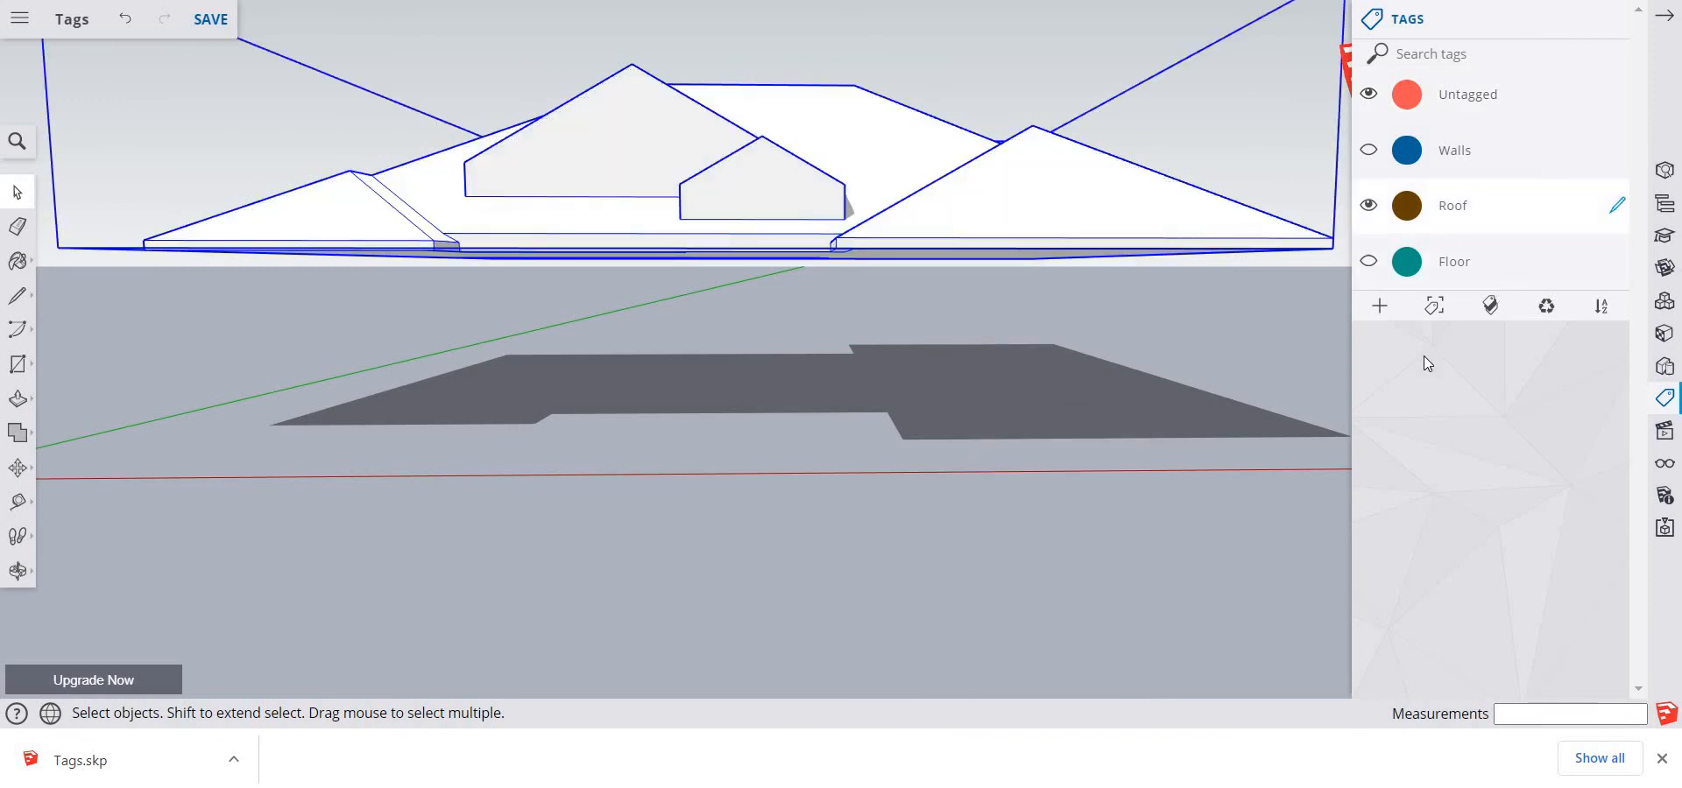
click(813, 525)
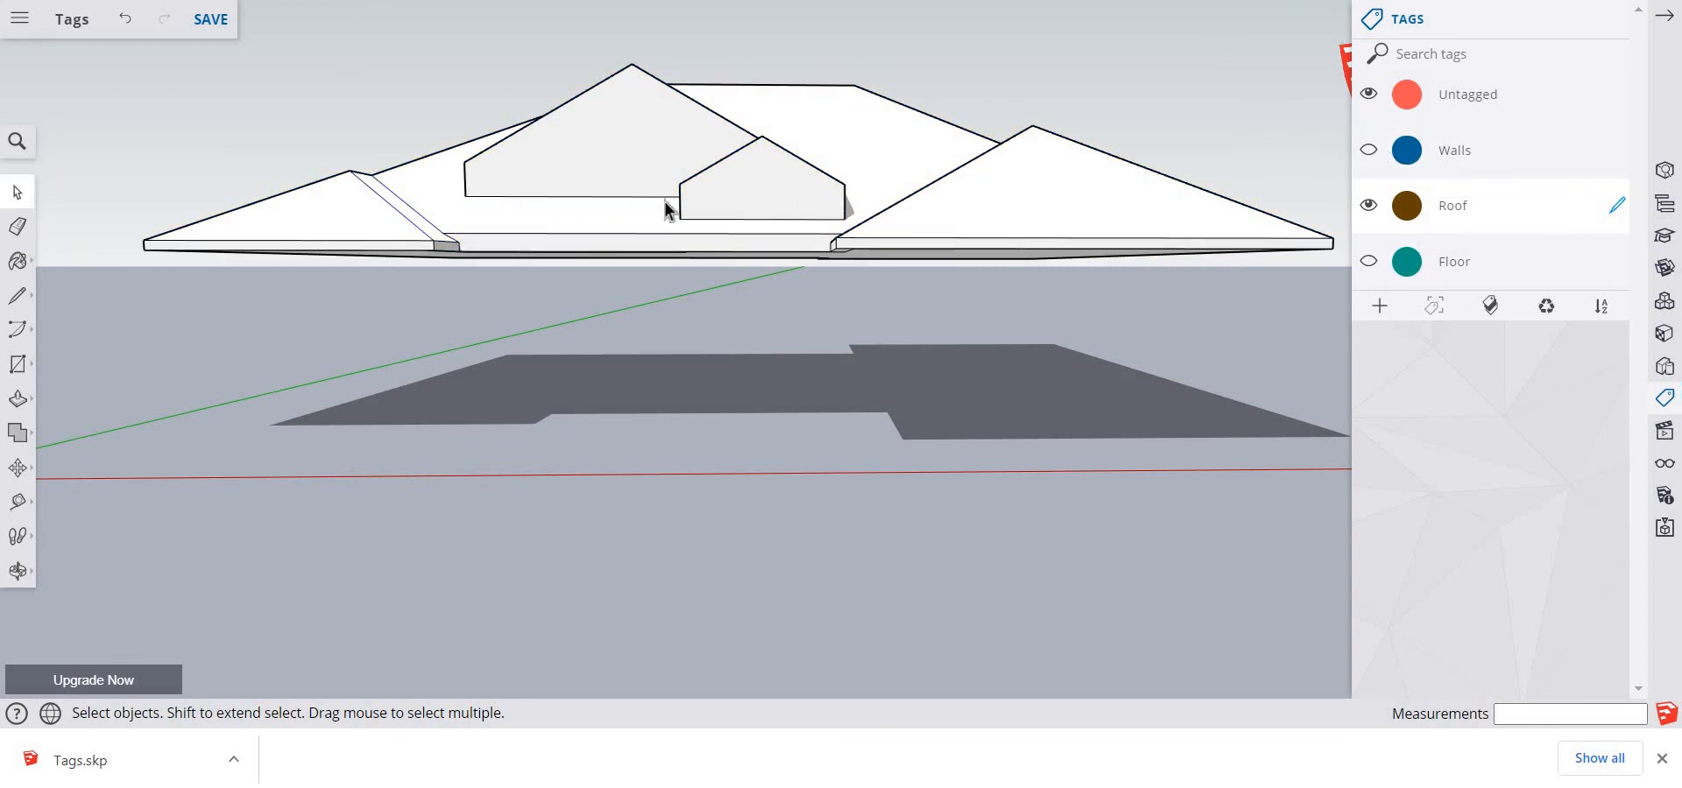
Save the model, show the Walls and Floor tags again and make Untagged the active tag
click(197, 30)
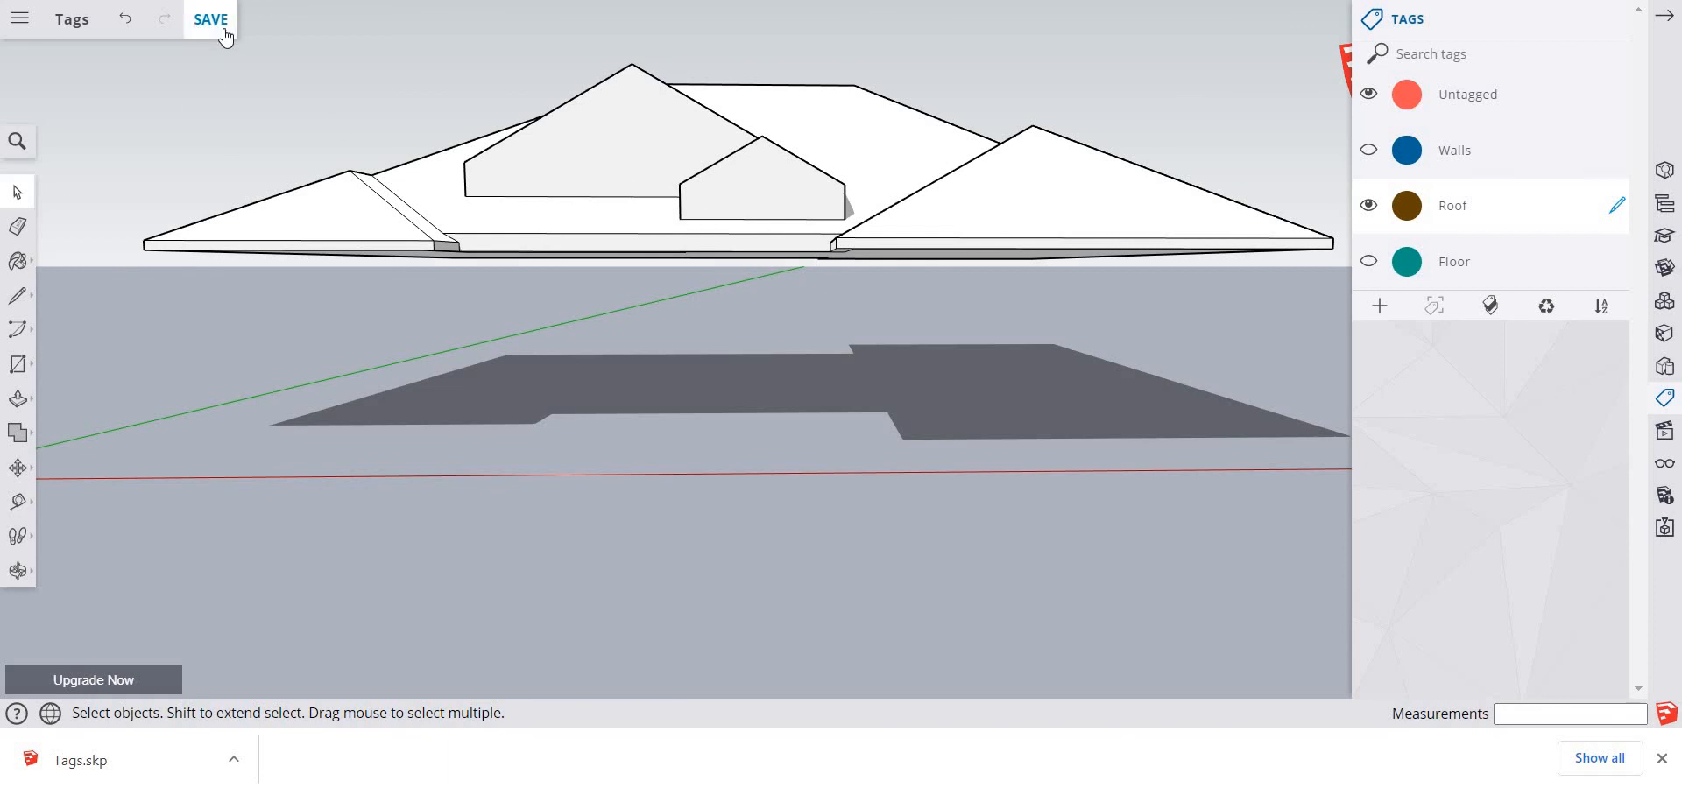
click(1368, 150)
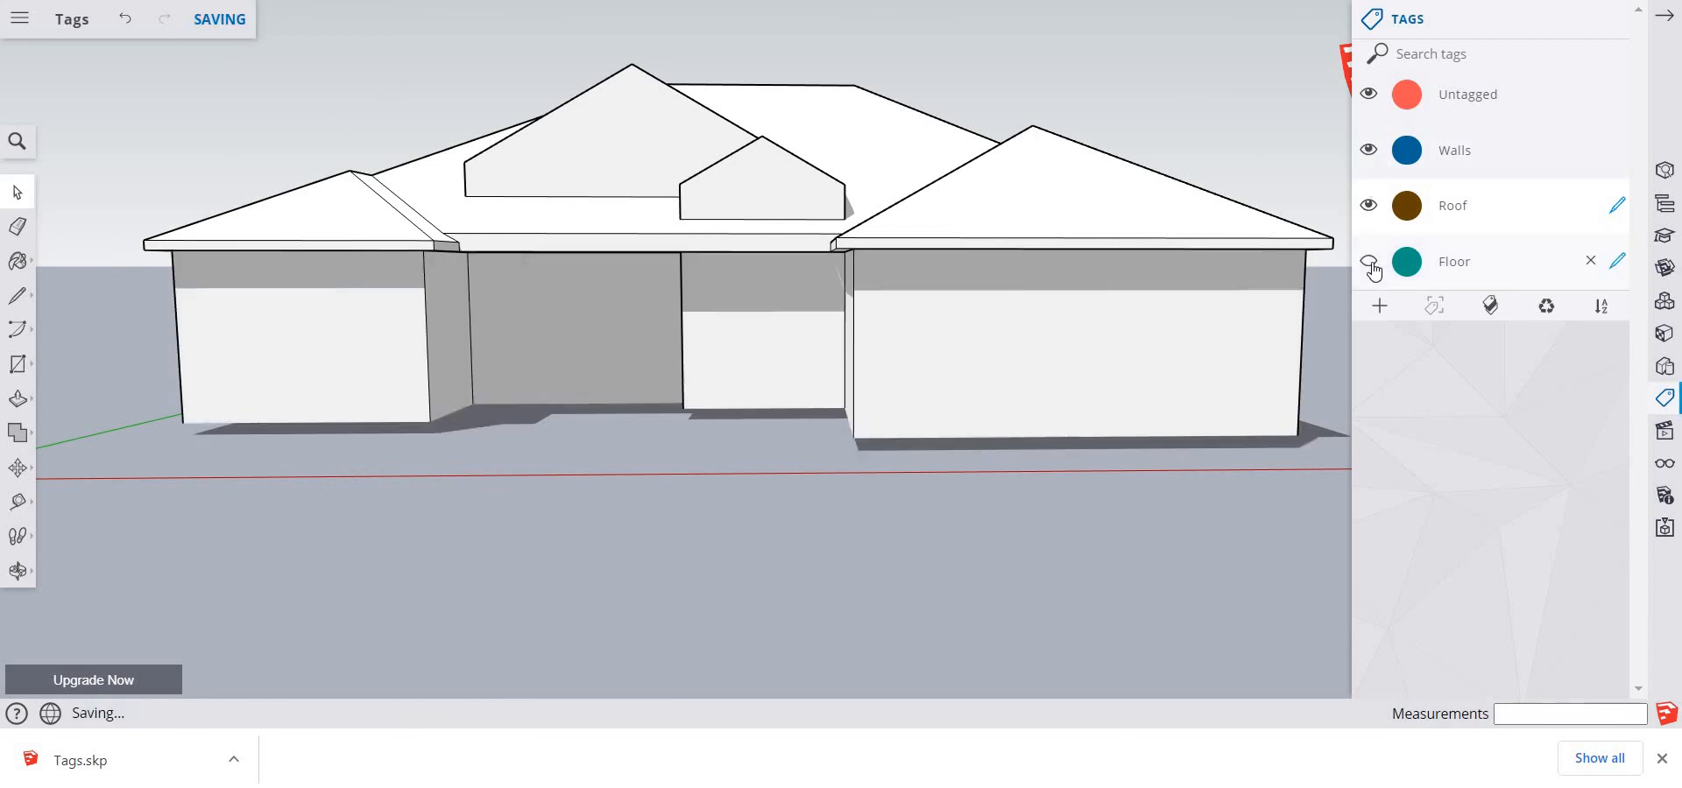
click(1369, 262)
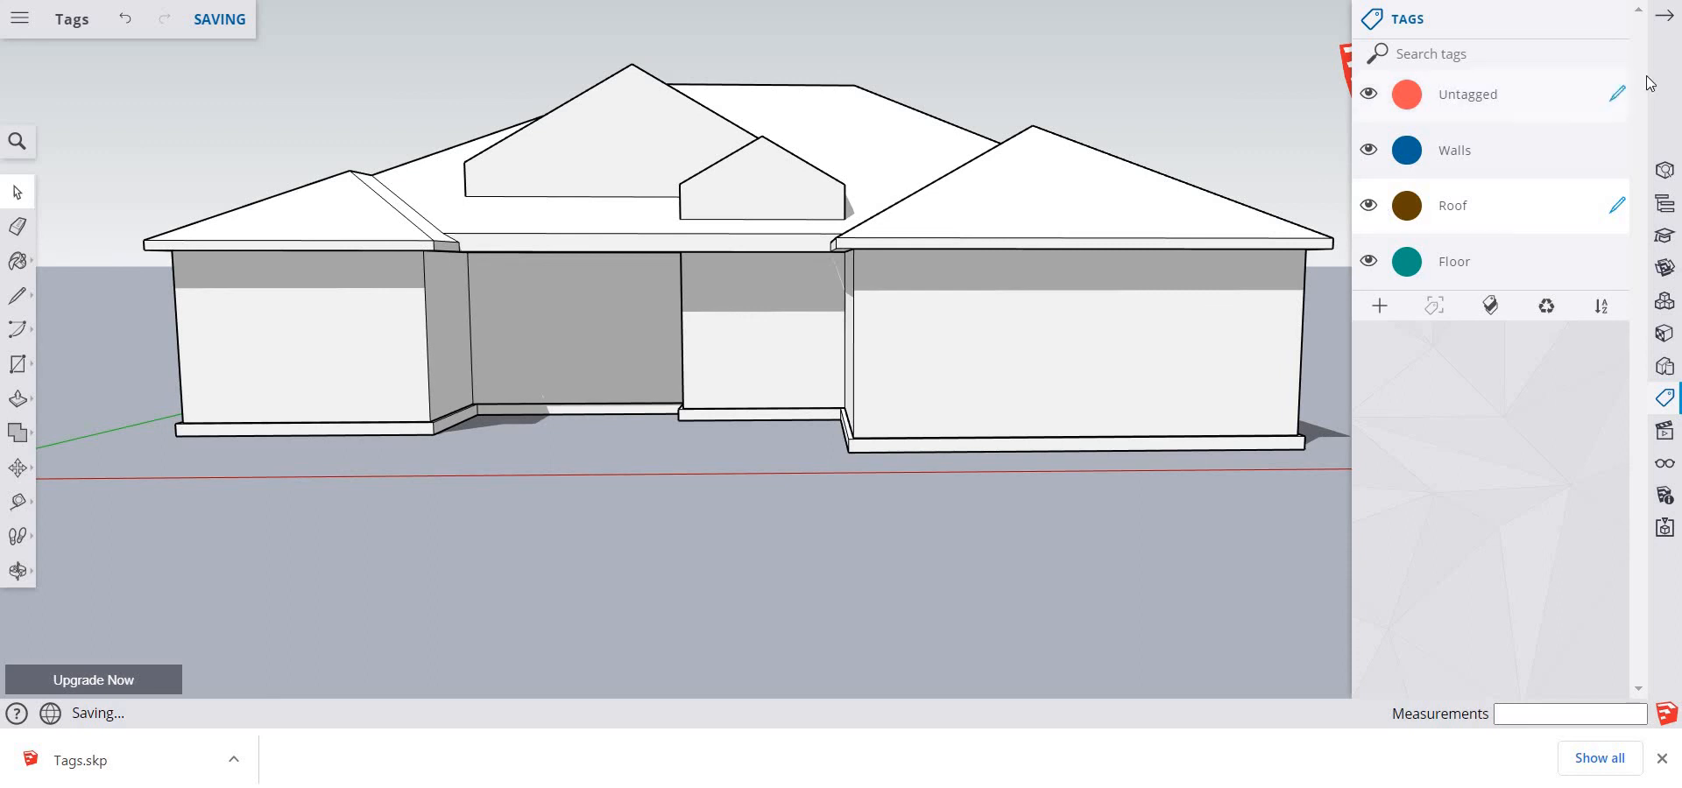
click(1617, 94)
Hide the Walls and Roof tags and, inside the floor group, move the left wing's front edge outward about 9' along the green axis
click(1368, 150)
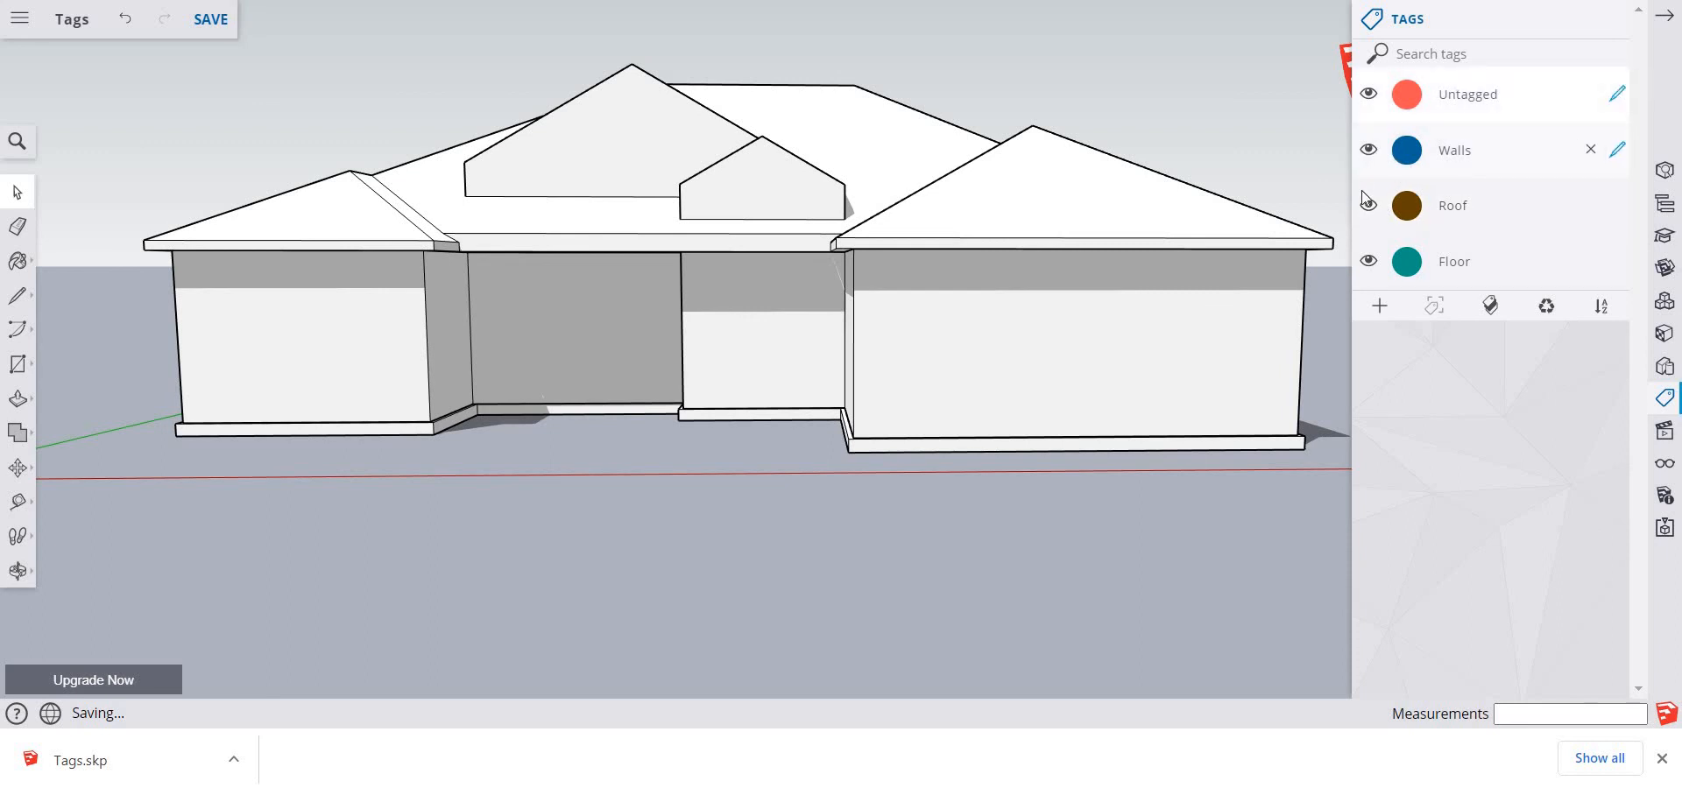
click(1368, 205)
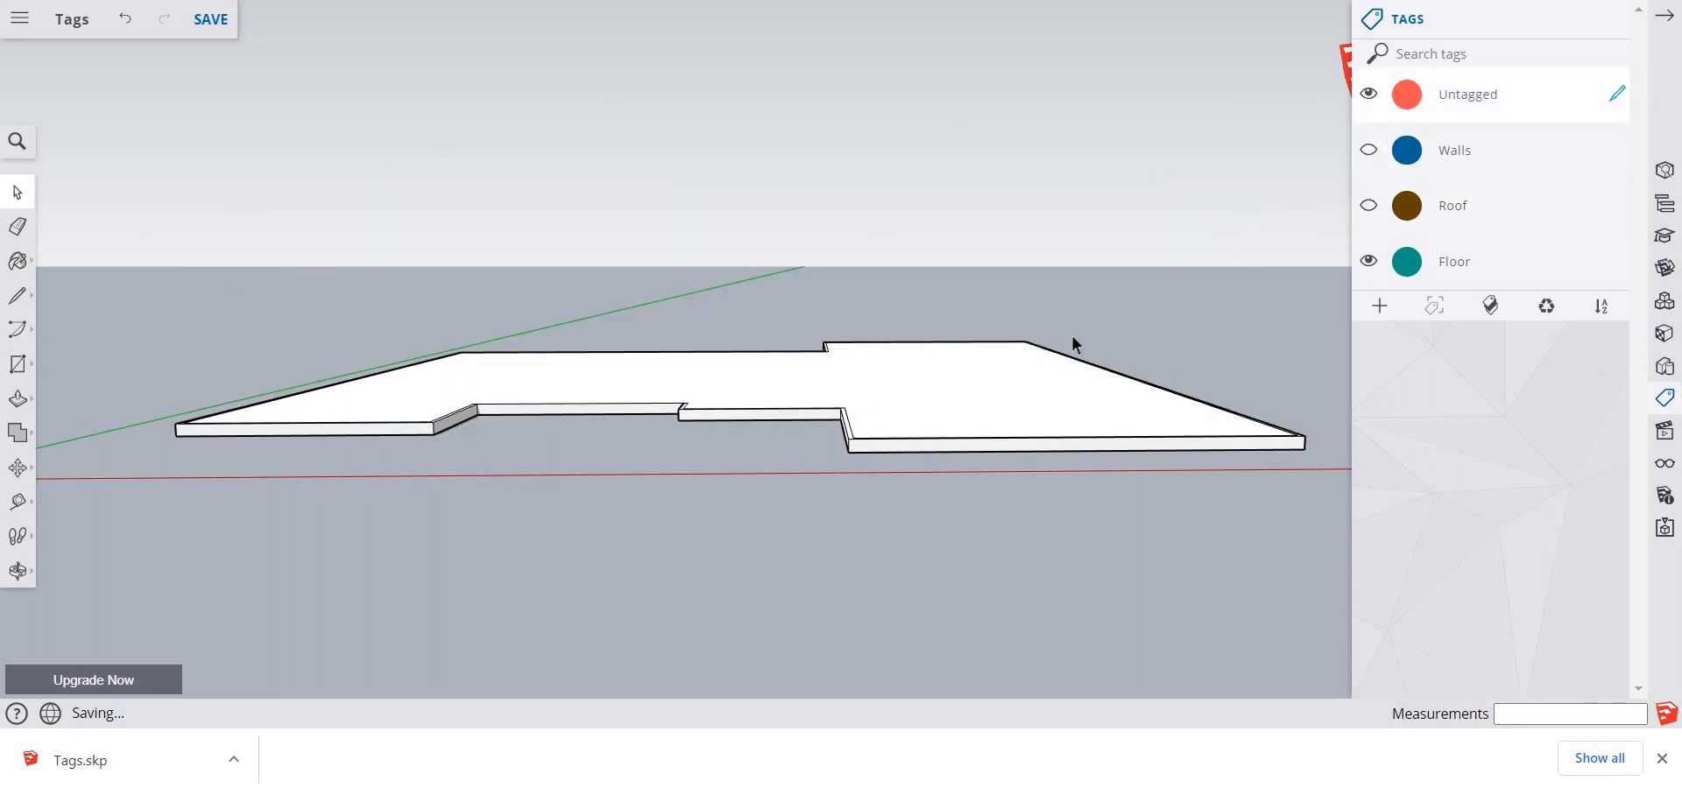
middle_drag(893, 544, 875, 670)
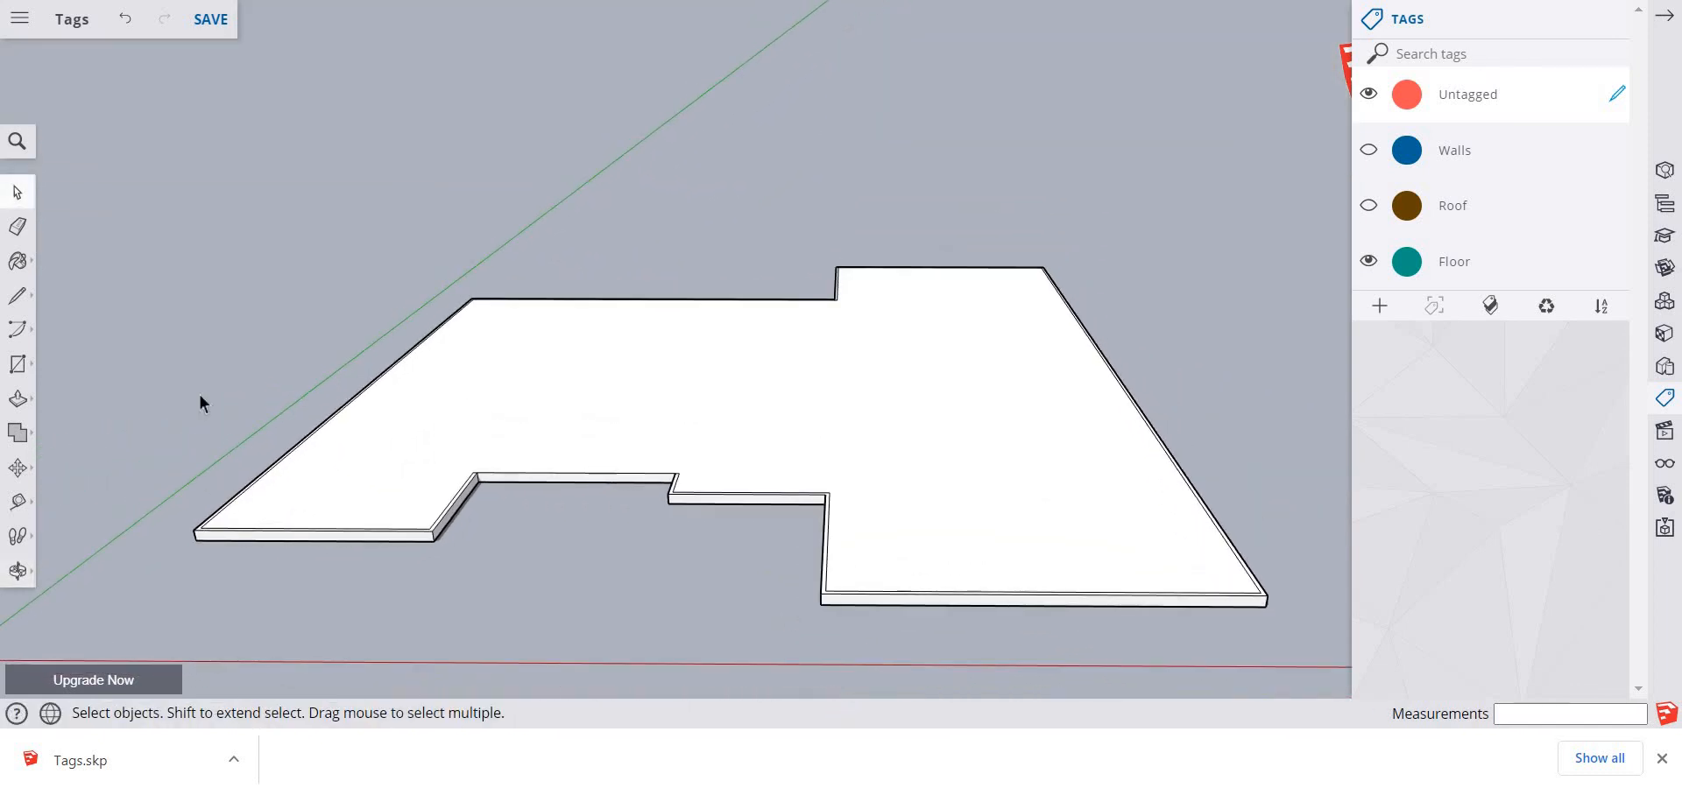
drag(175, 506, 470, 578)
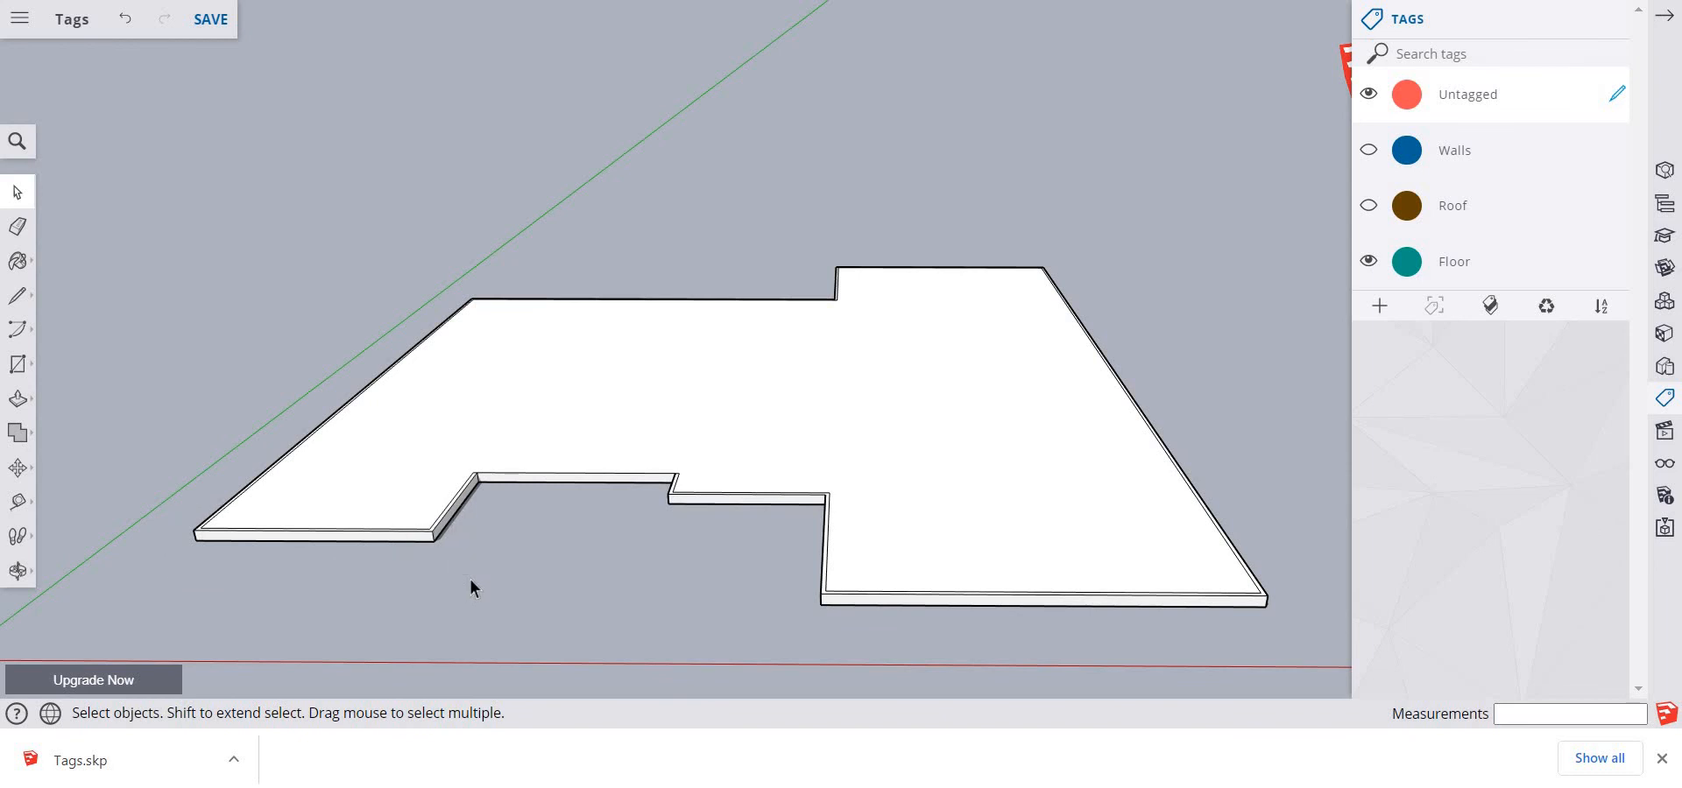
double_click(318, 524)
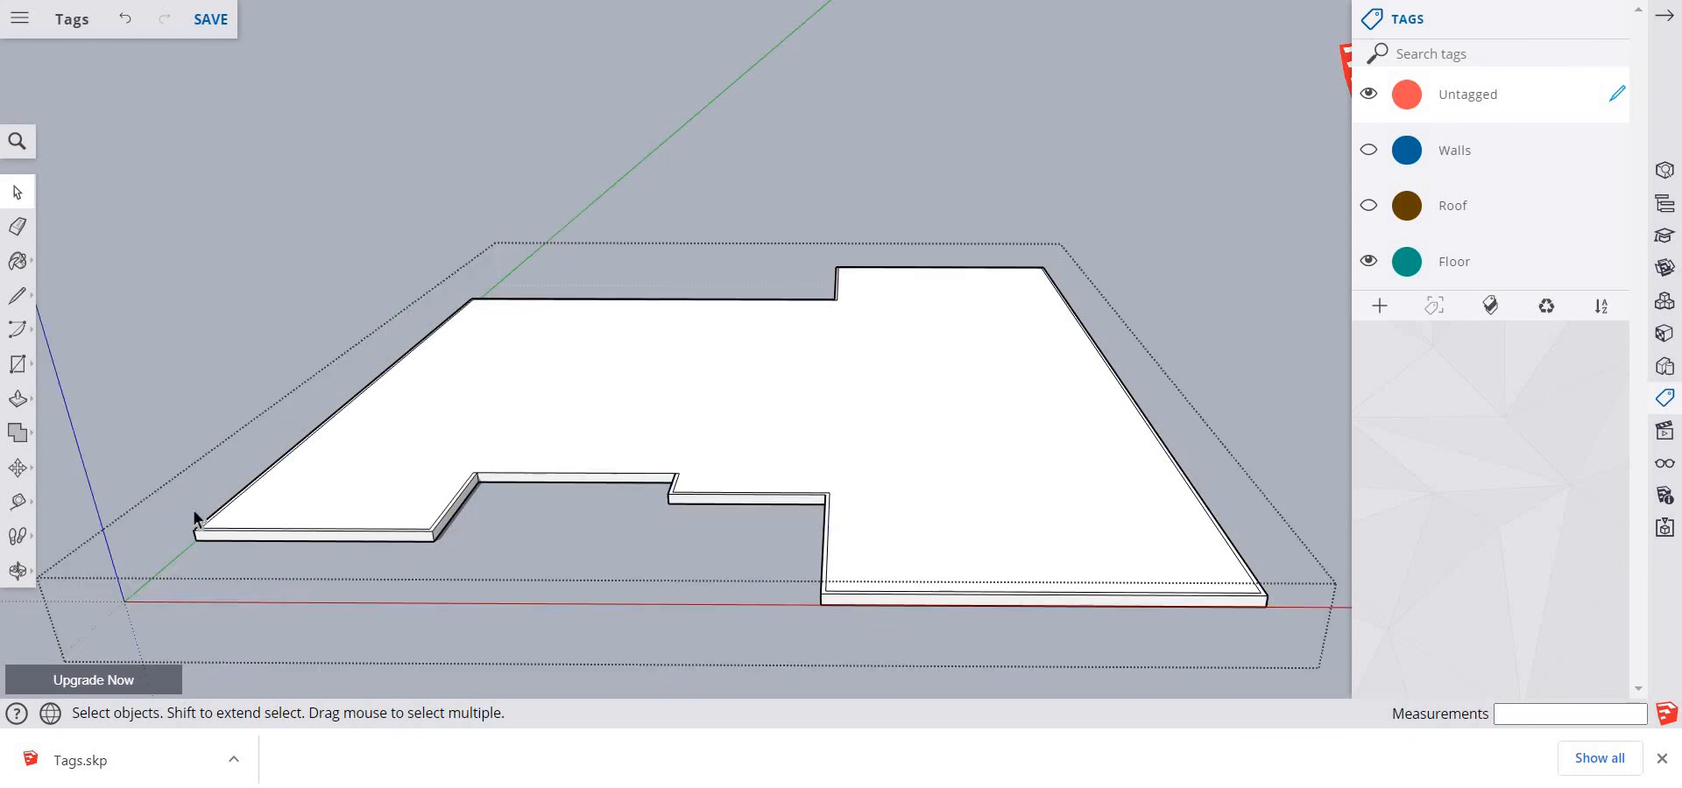
drag(187, 505, 461, 576)
key(m)
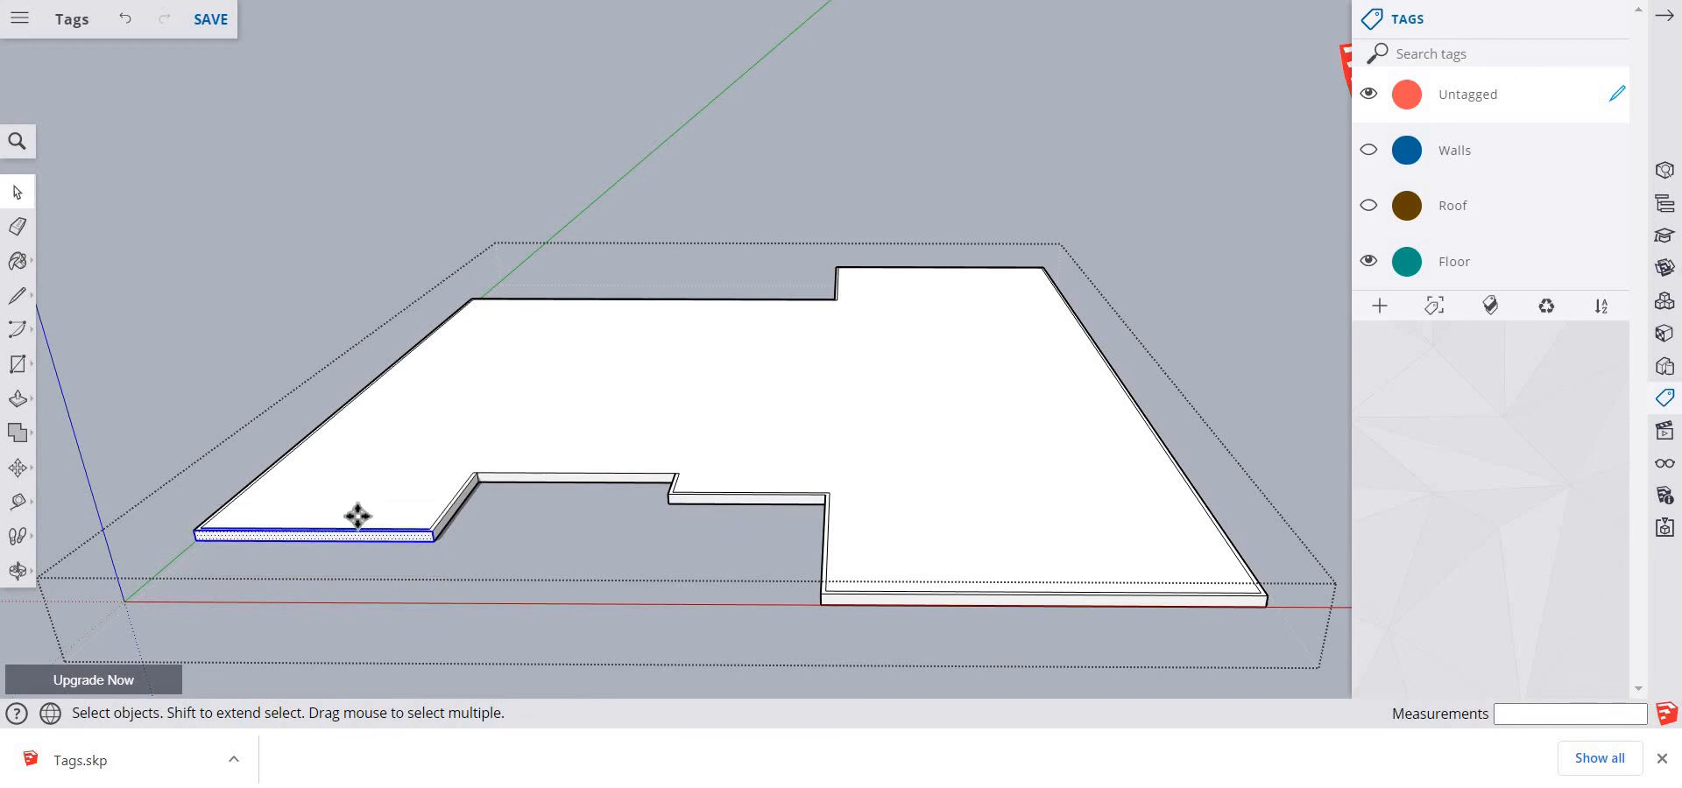
click(358, 517)
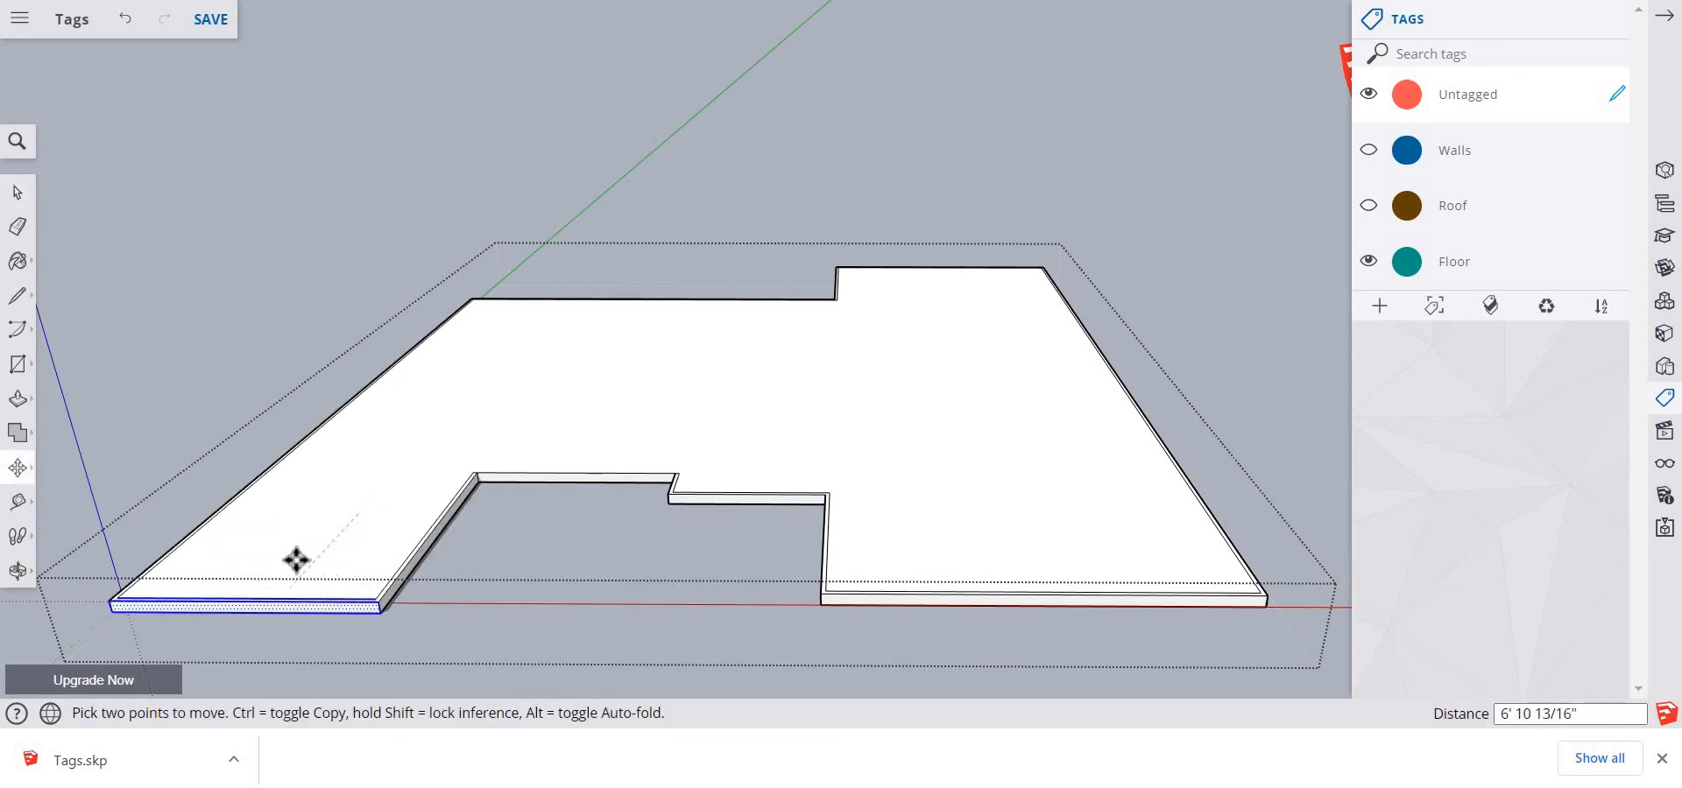
click(272, 601)
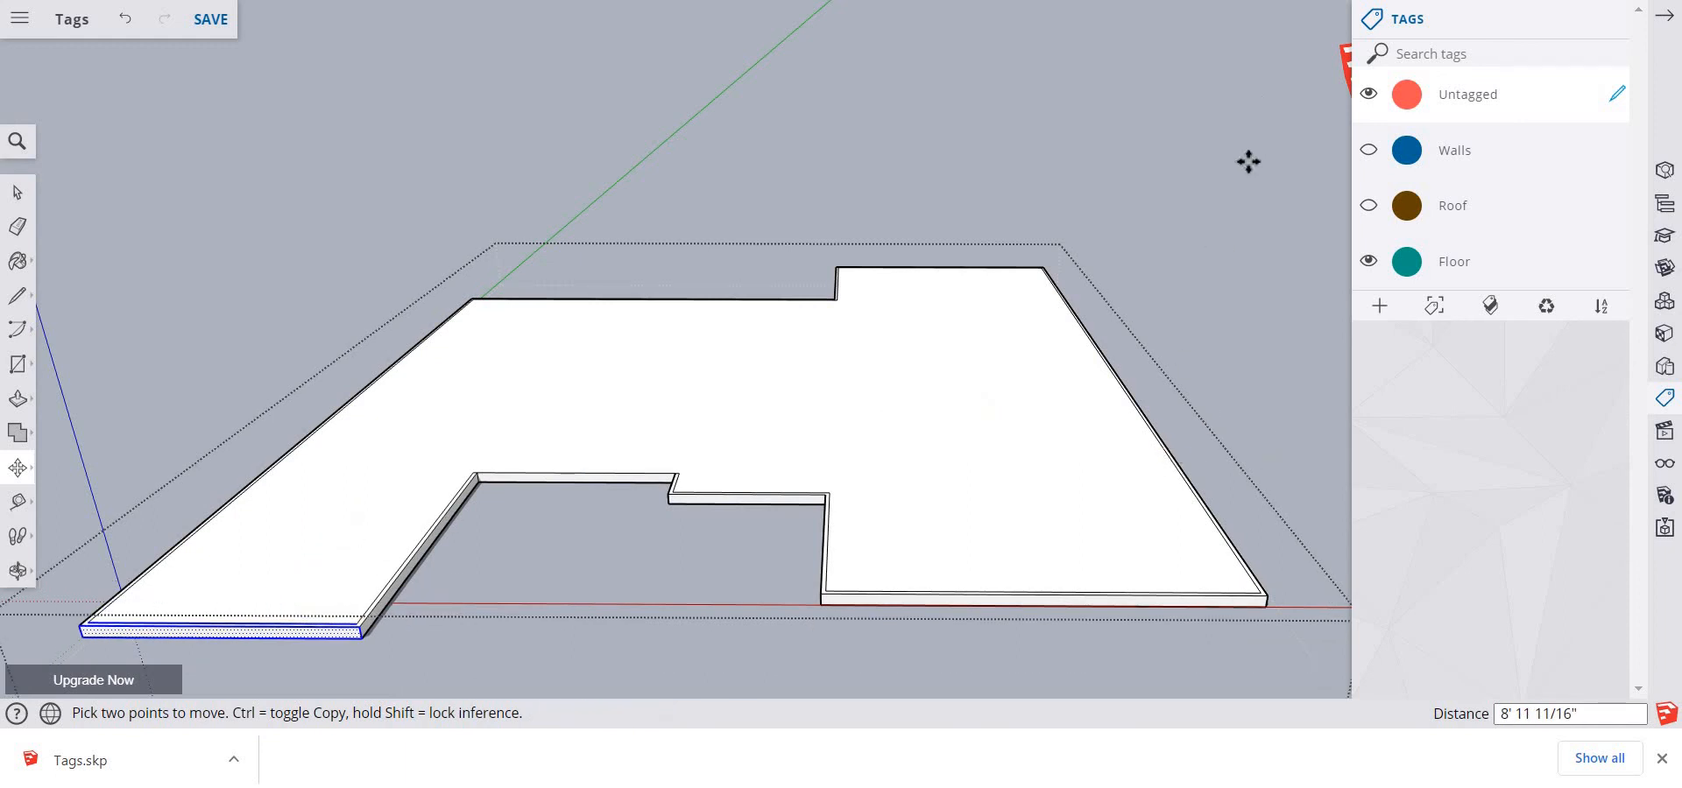
key(space)
click(1016, 243)
Inside the floor group, move the slab's right side edge outward about 12' 3" along the red axis, close the group and save the model
drag(1021, 252, 1329, 642)
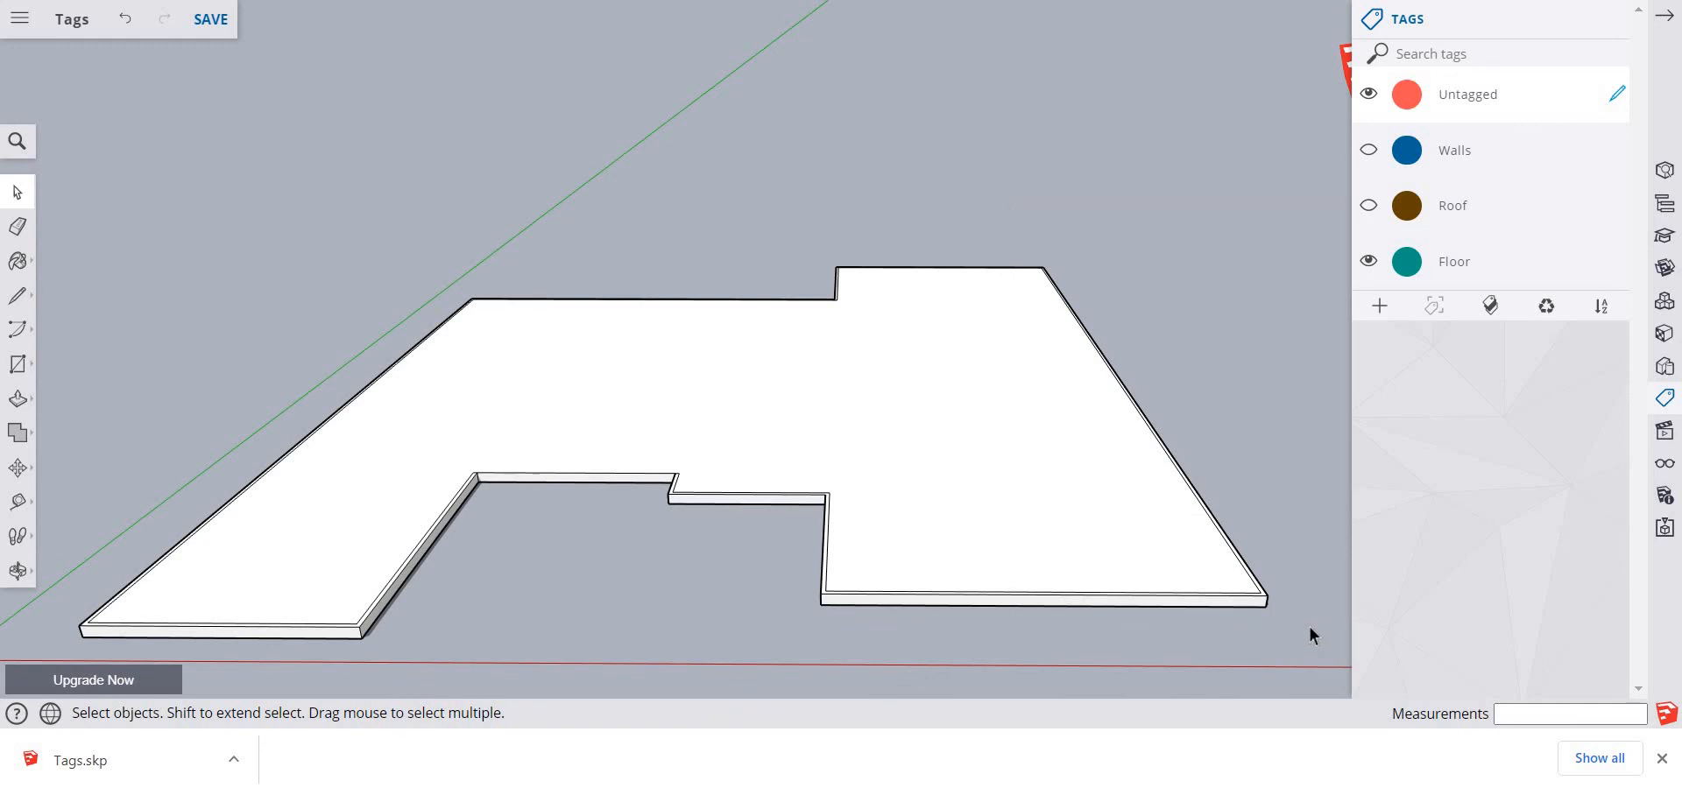
triple_click(1079, 418)
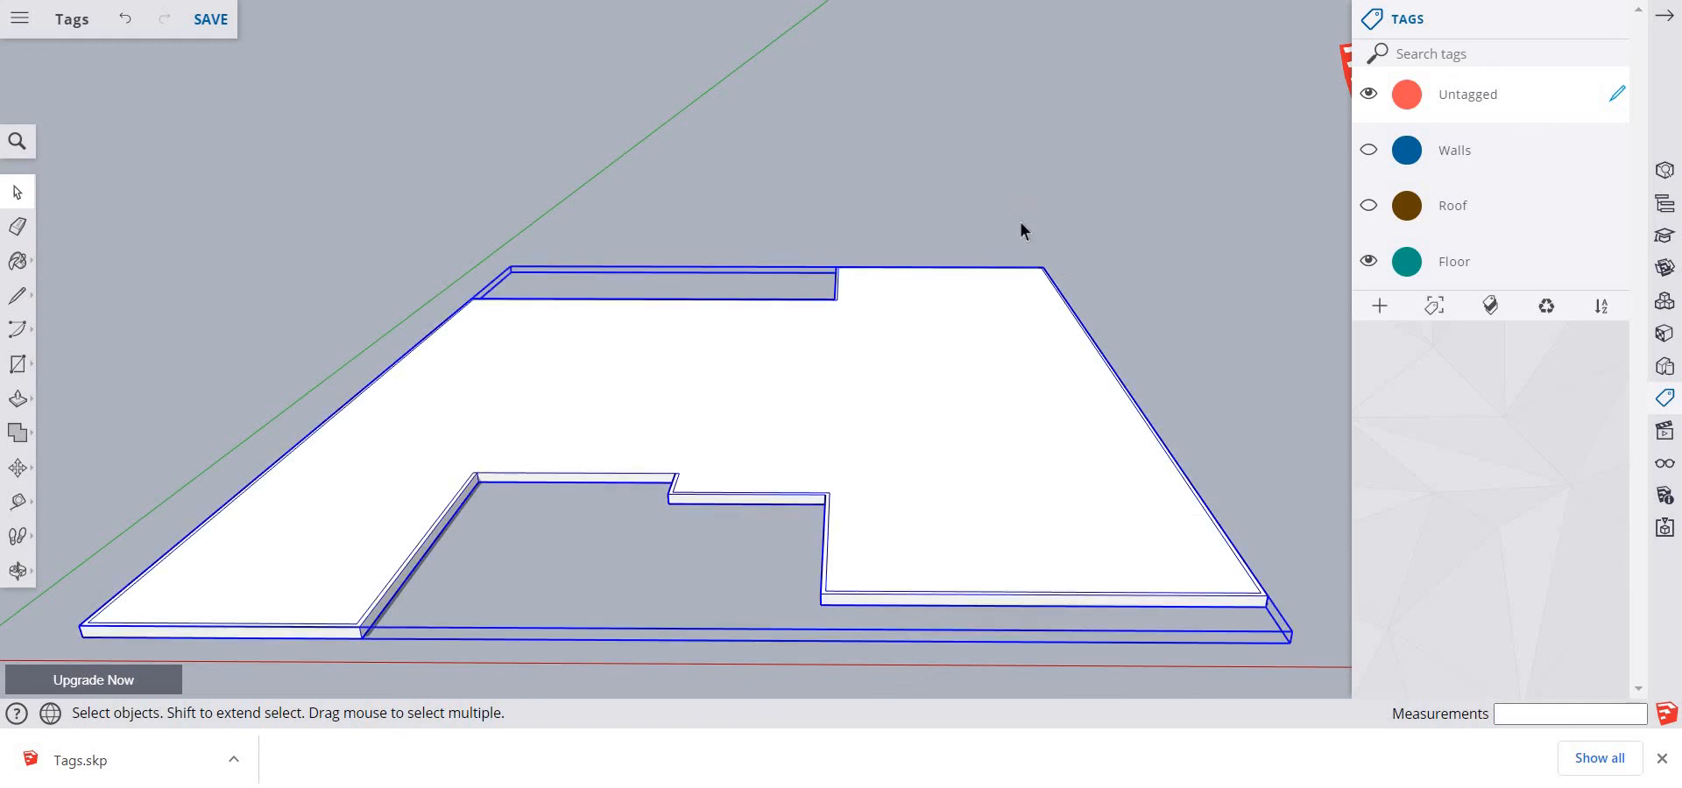
double_click(1013, 332)
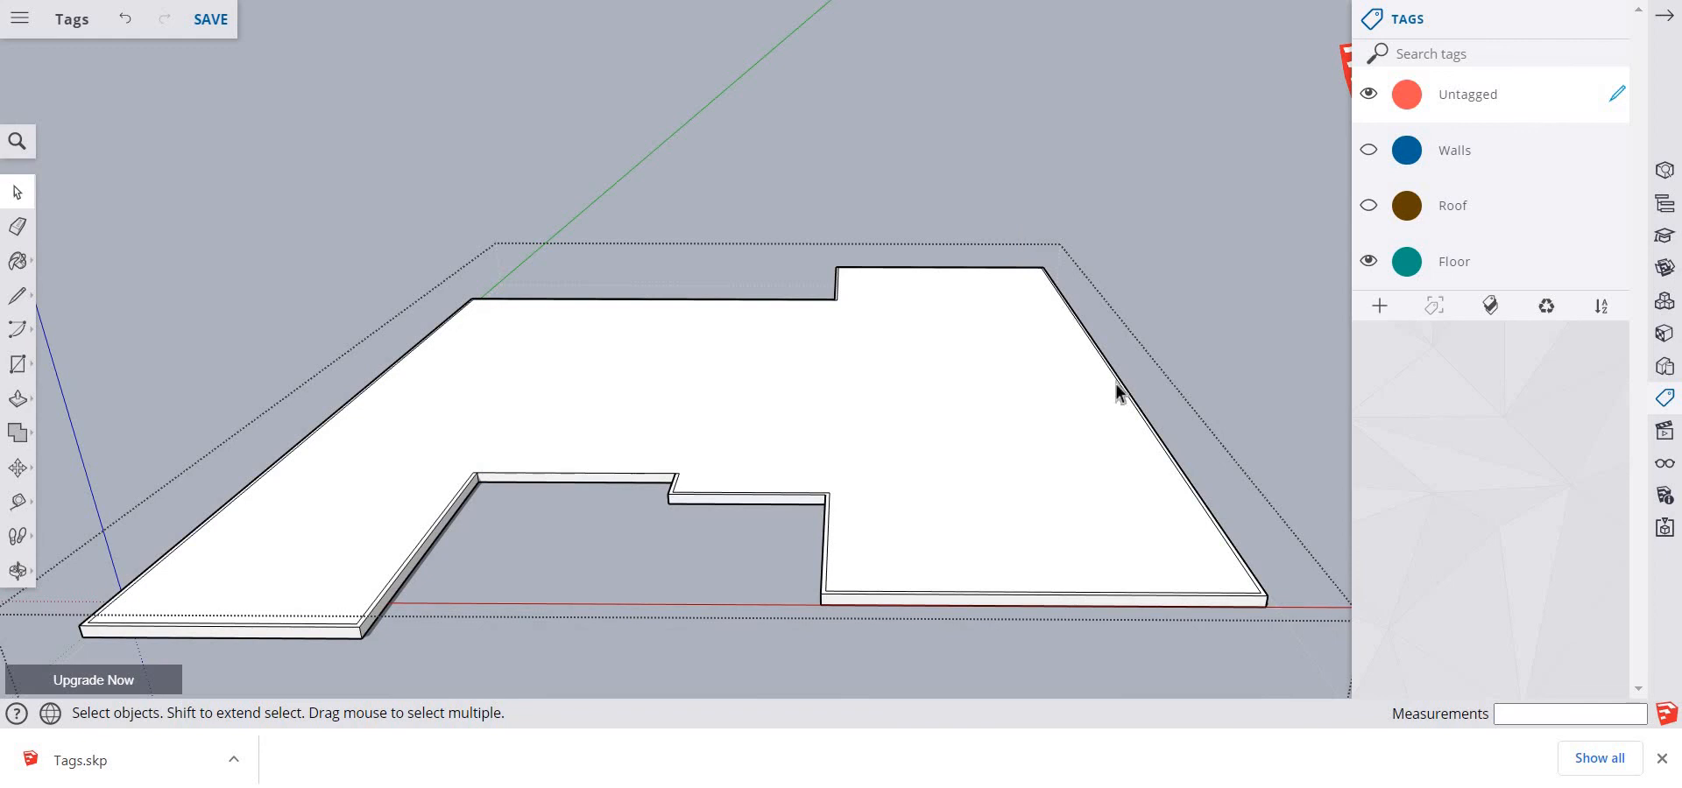
drag(1119, 393, 1319, 665)
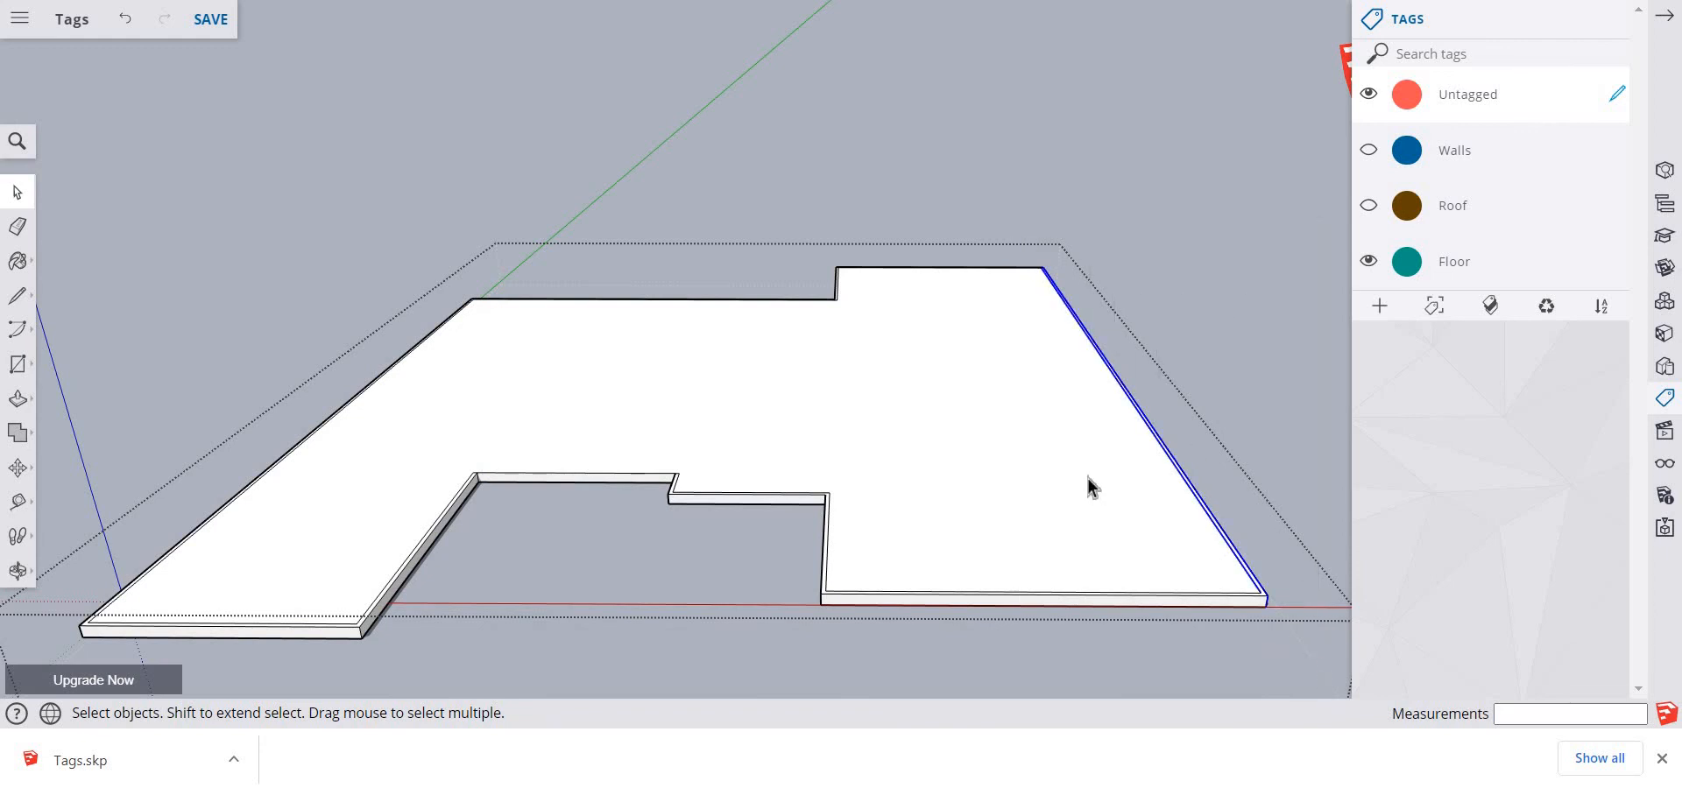
key(m)
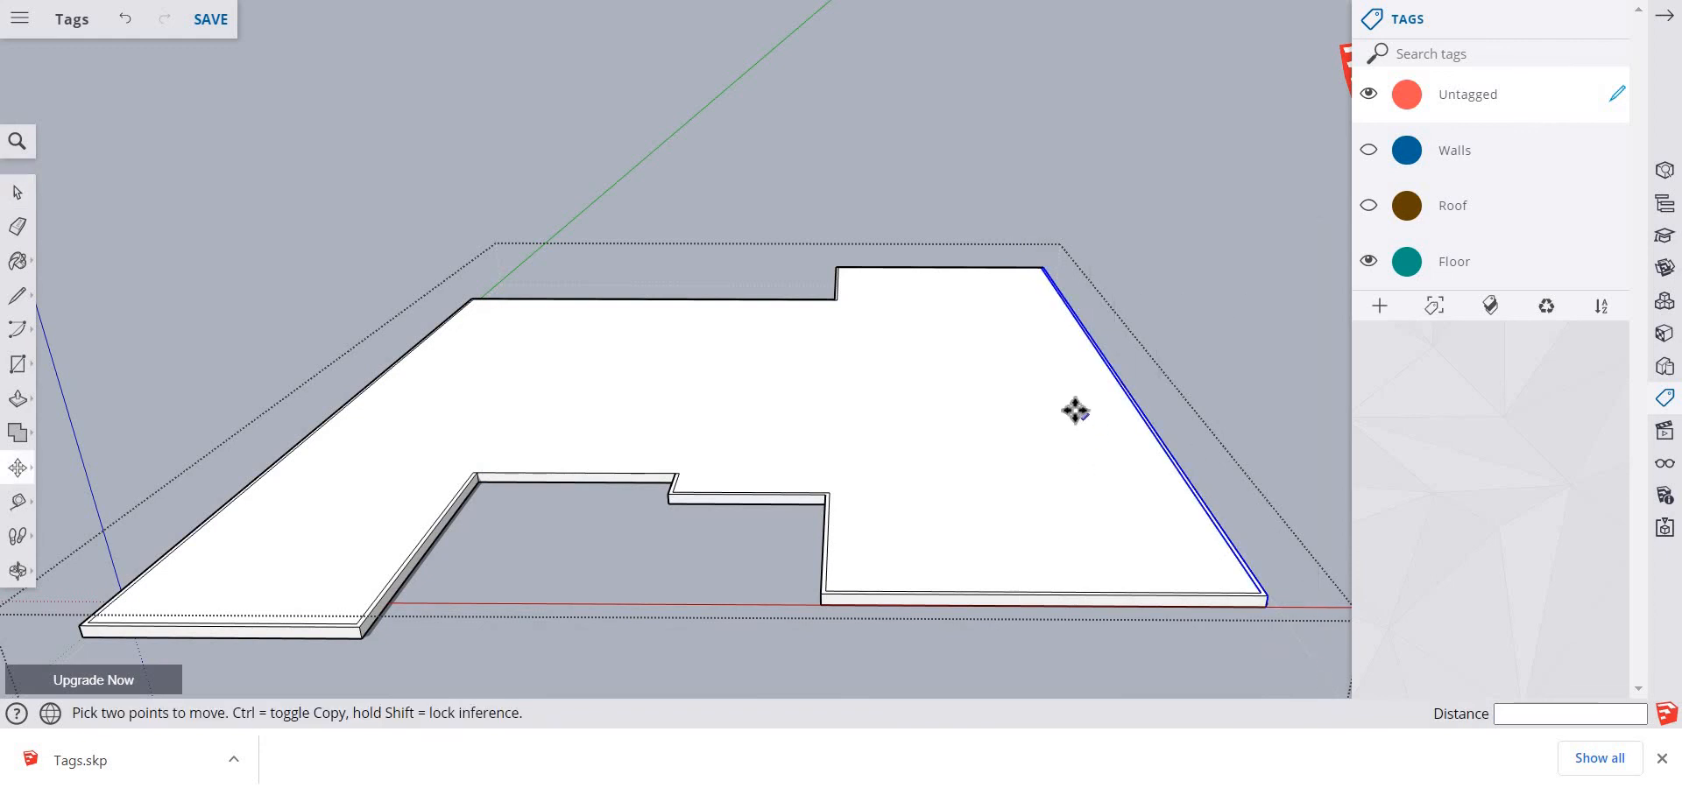
click(1139, 407)
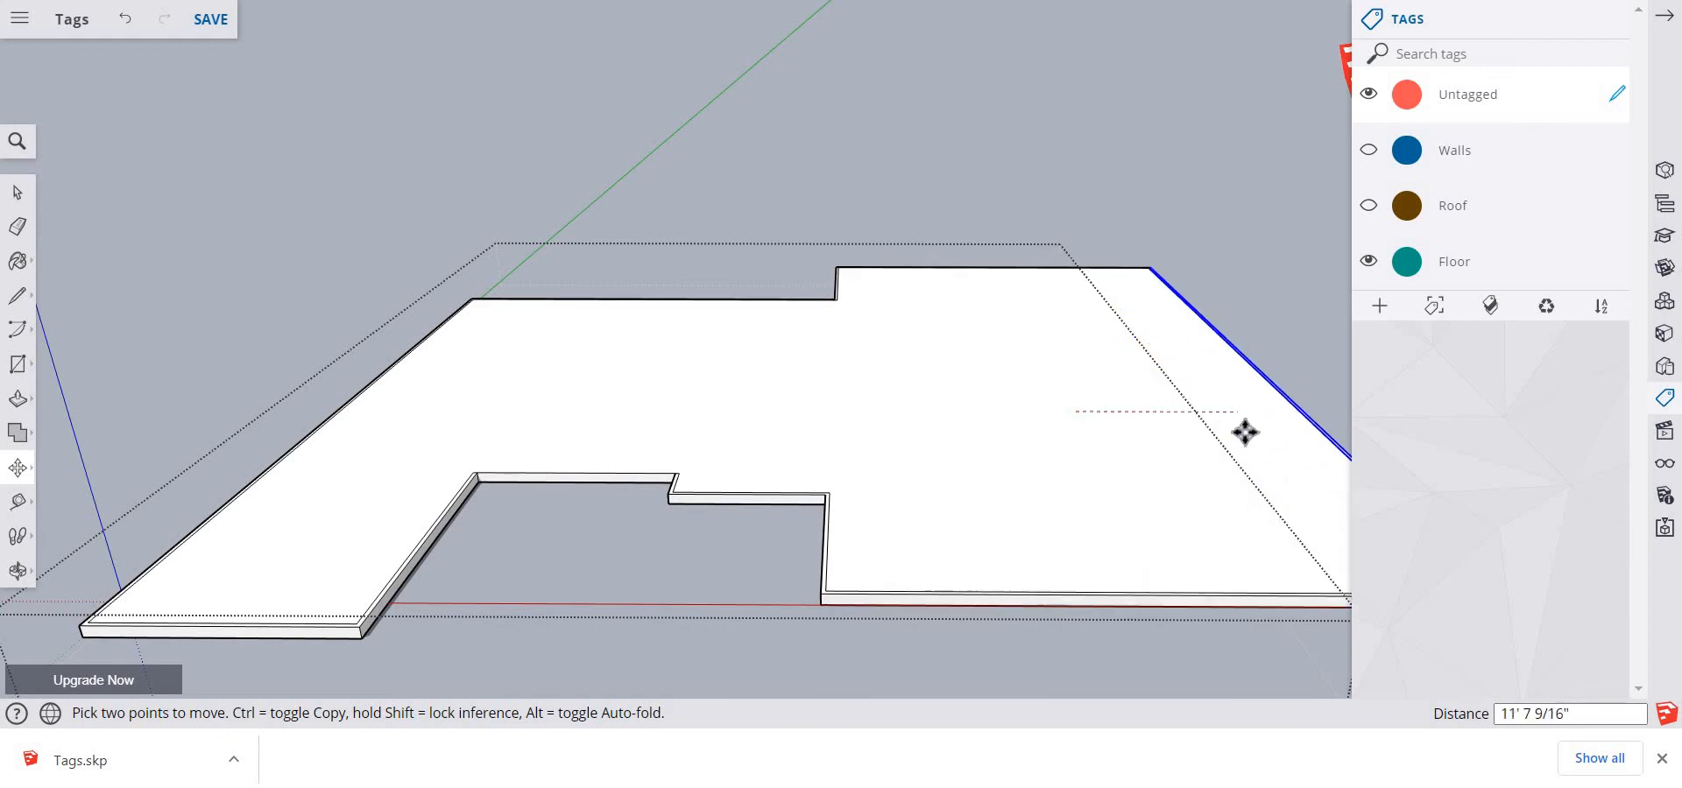
click(1244, 410)
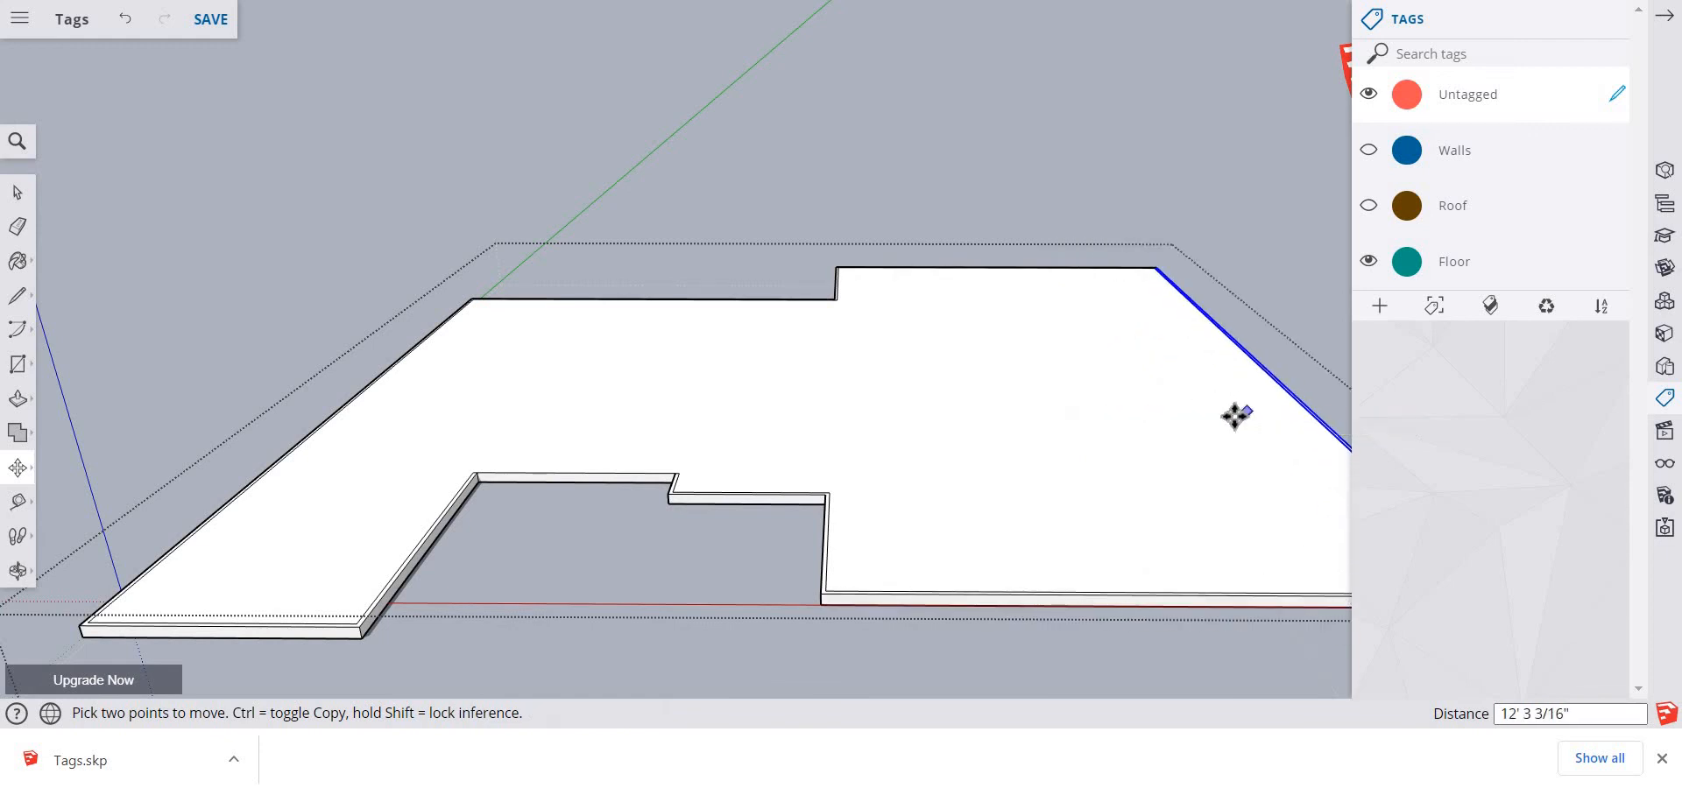
key(space)
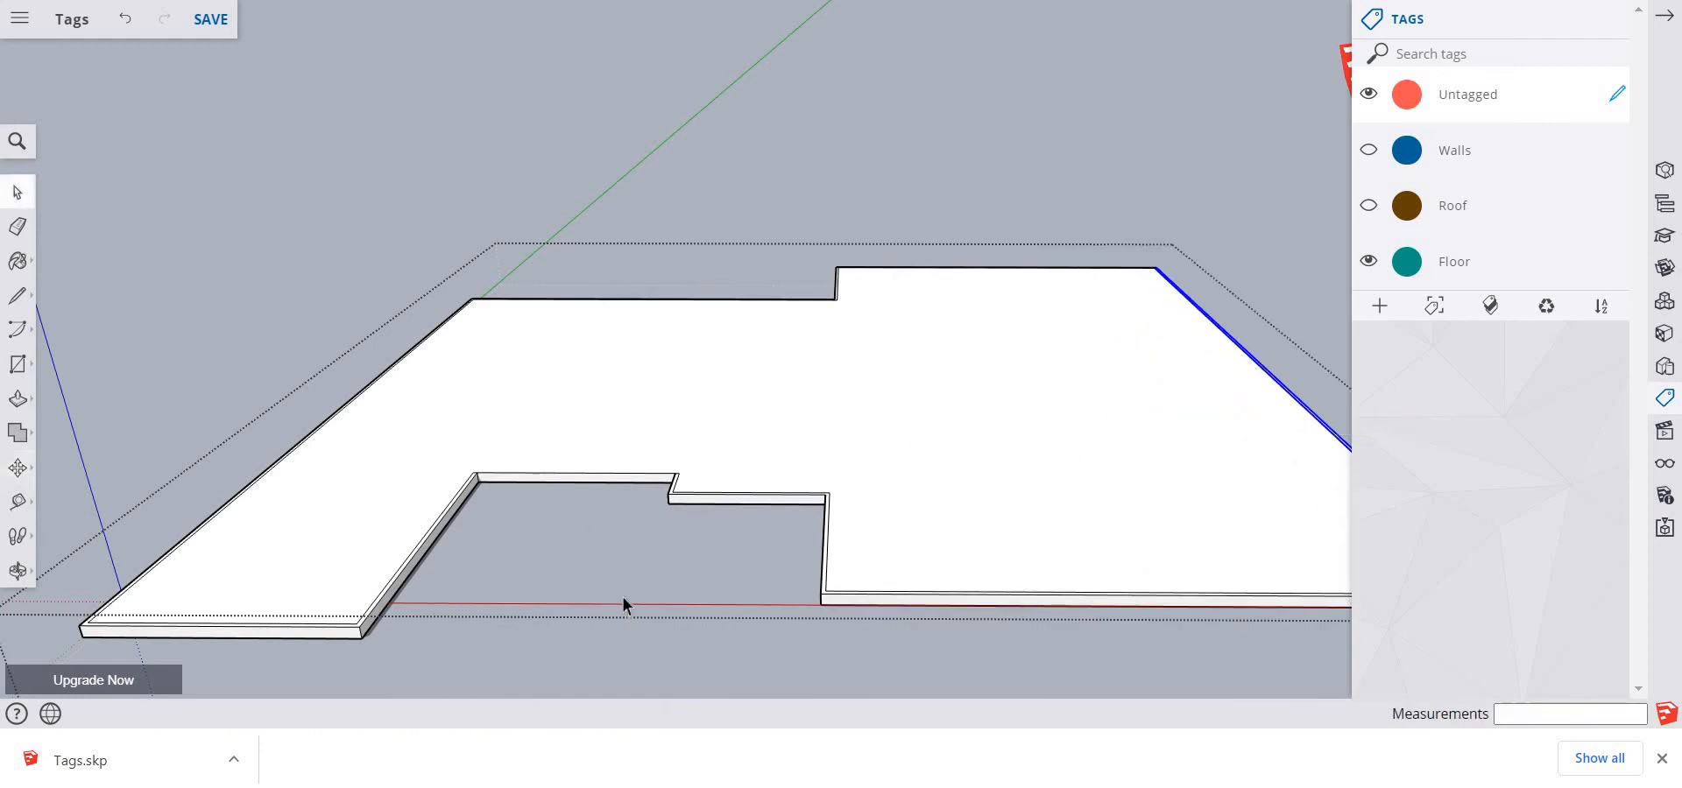
click(687, 676)
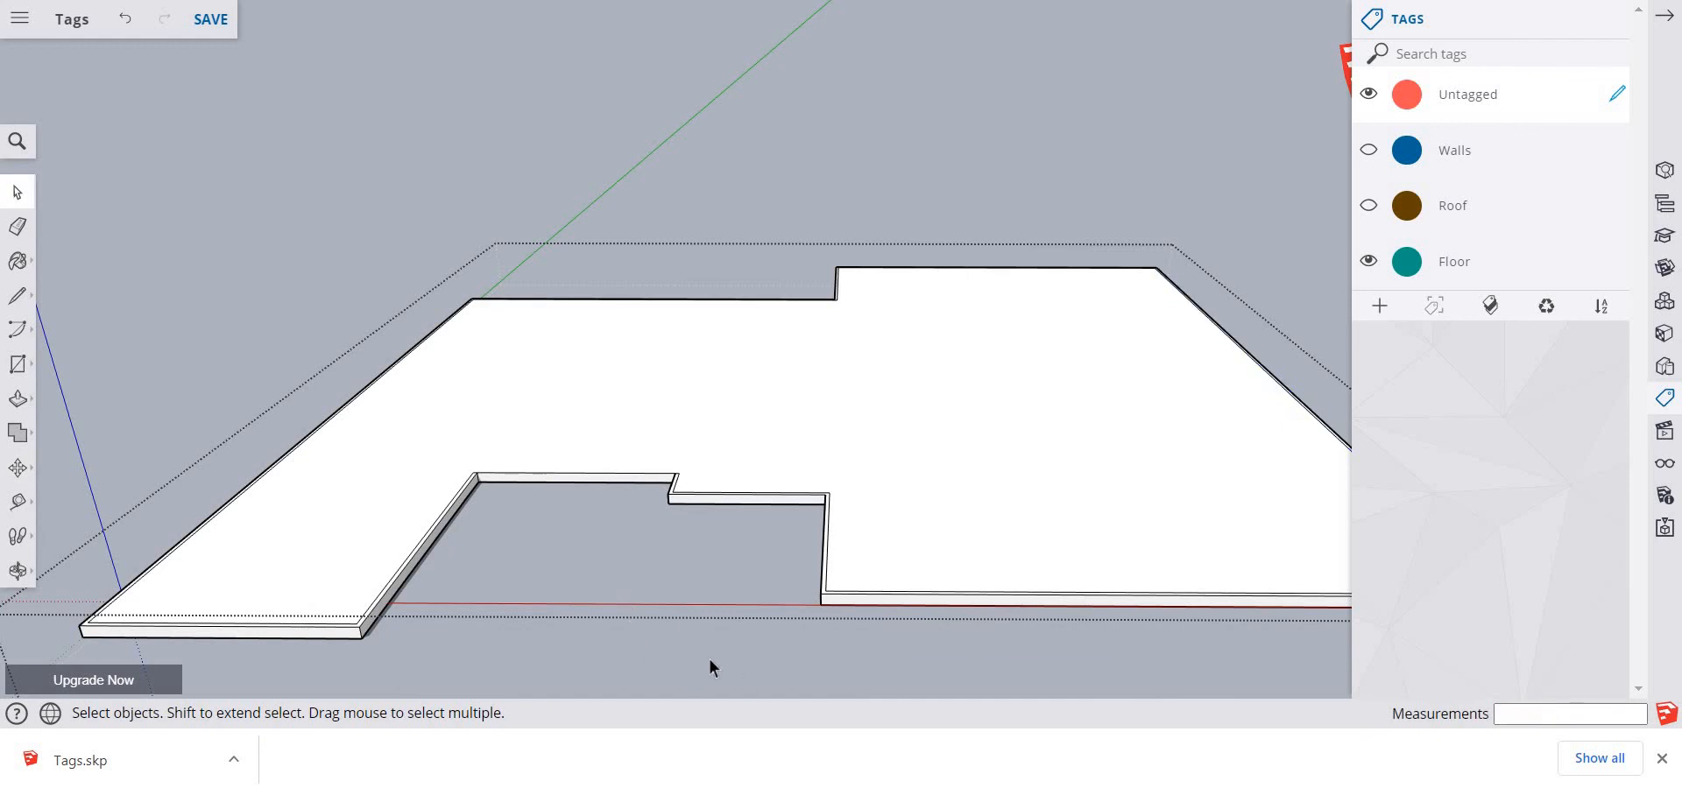
click(710, 667)
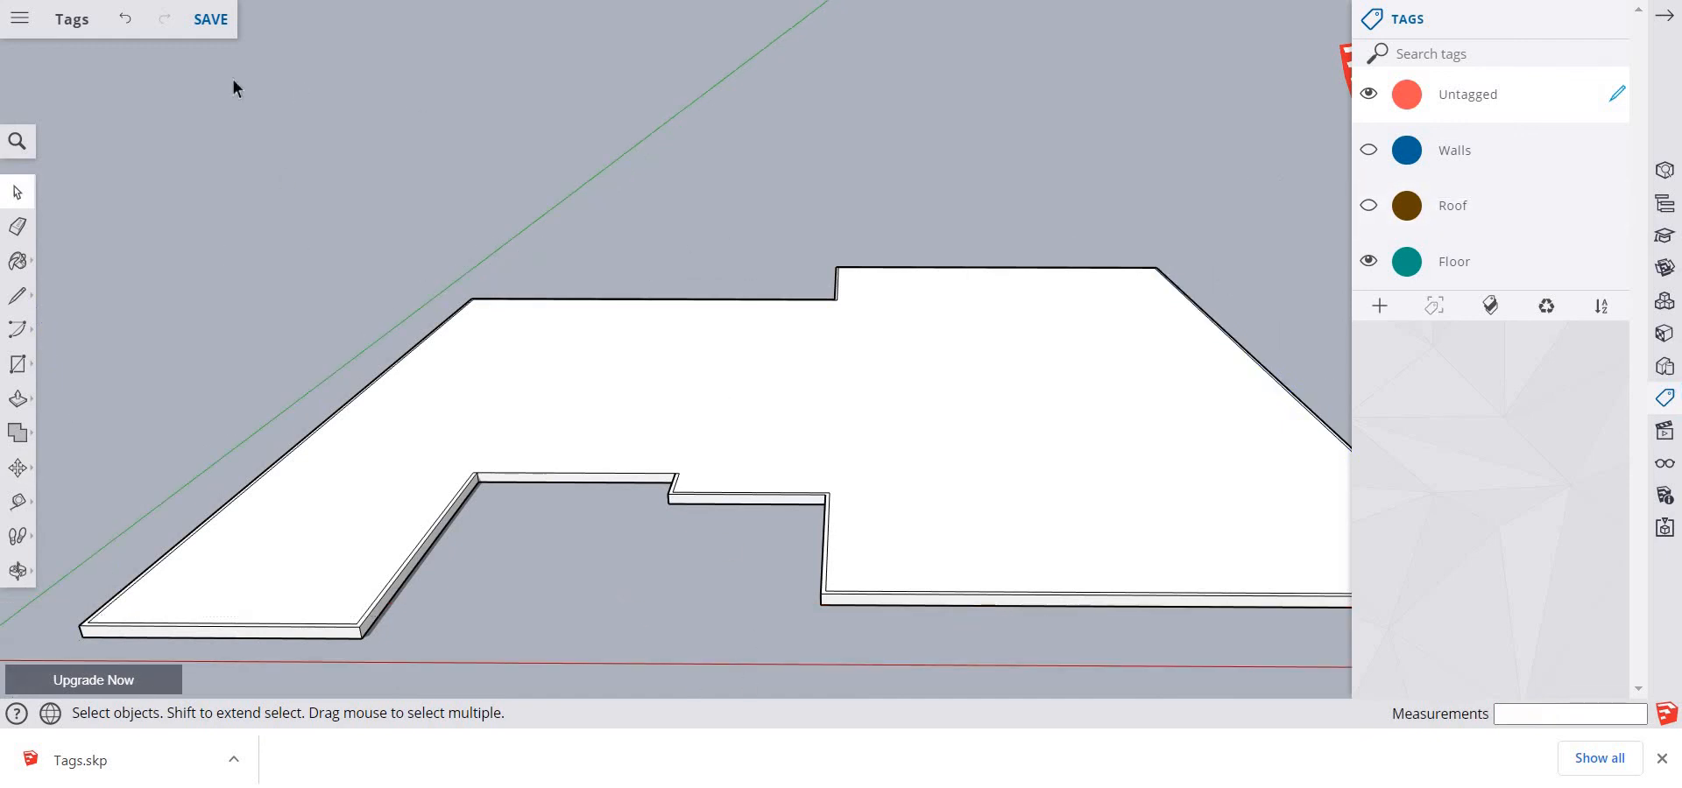
click(198, 27)
Show the Roof and Walls tags again and save the model
click(1368, 207)
click(1368, 151)
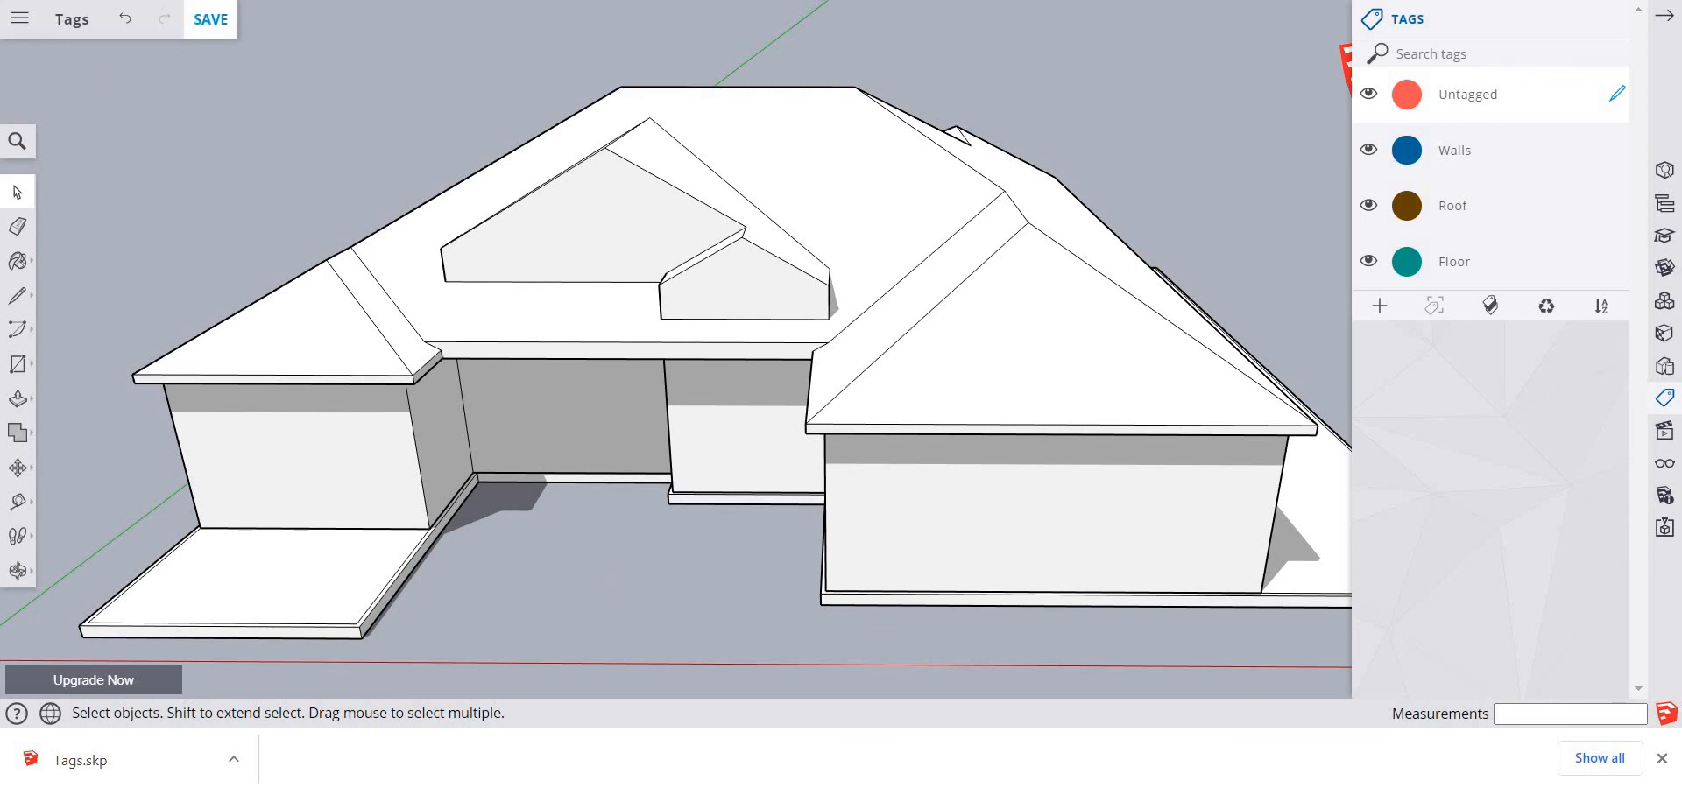
click(210, 19)
Paste the copied name label on the ground in front of the house and save the model
right_click(526, 572)
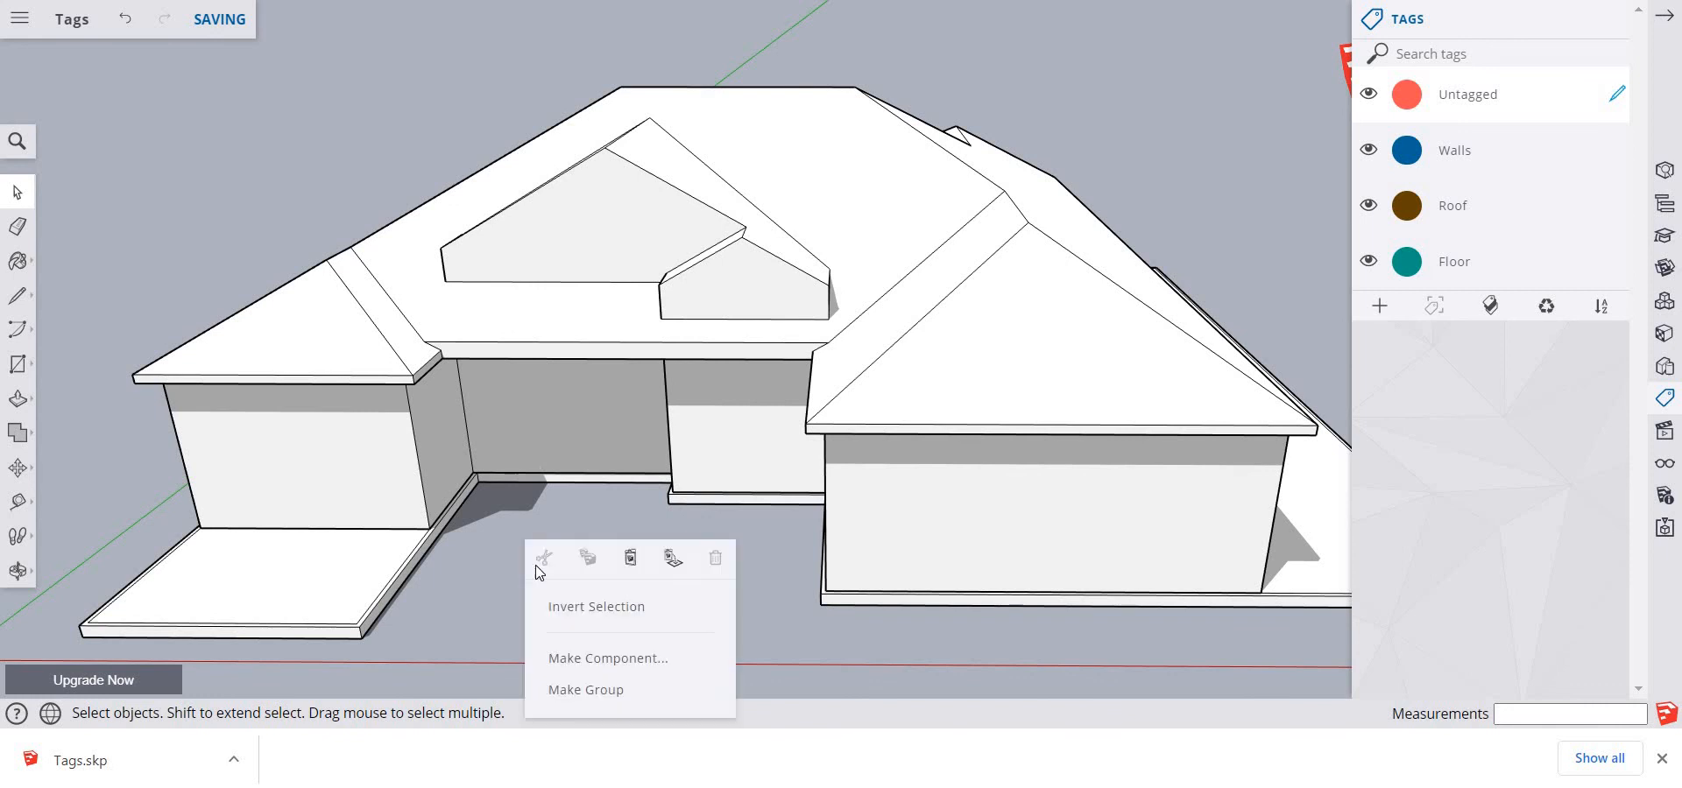
click(629, 560)
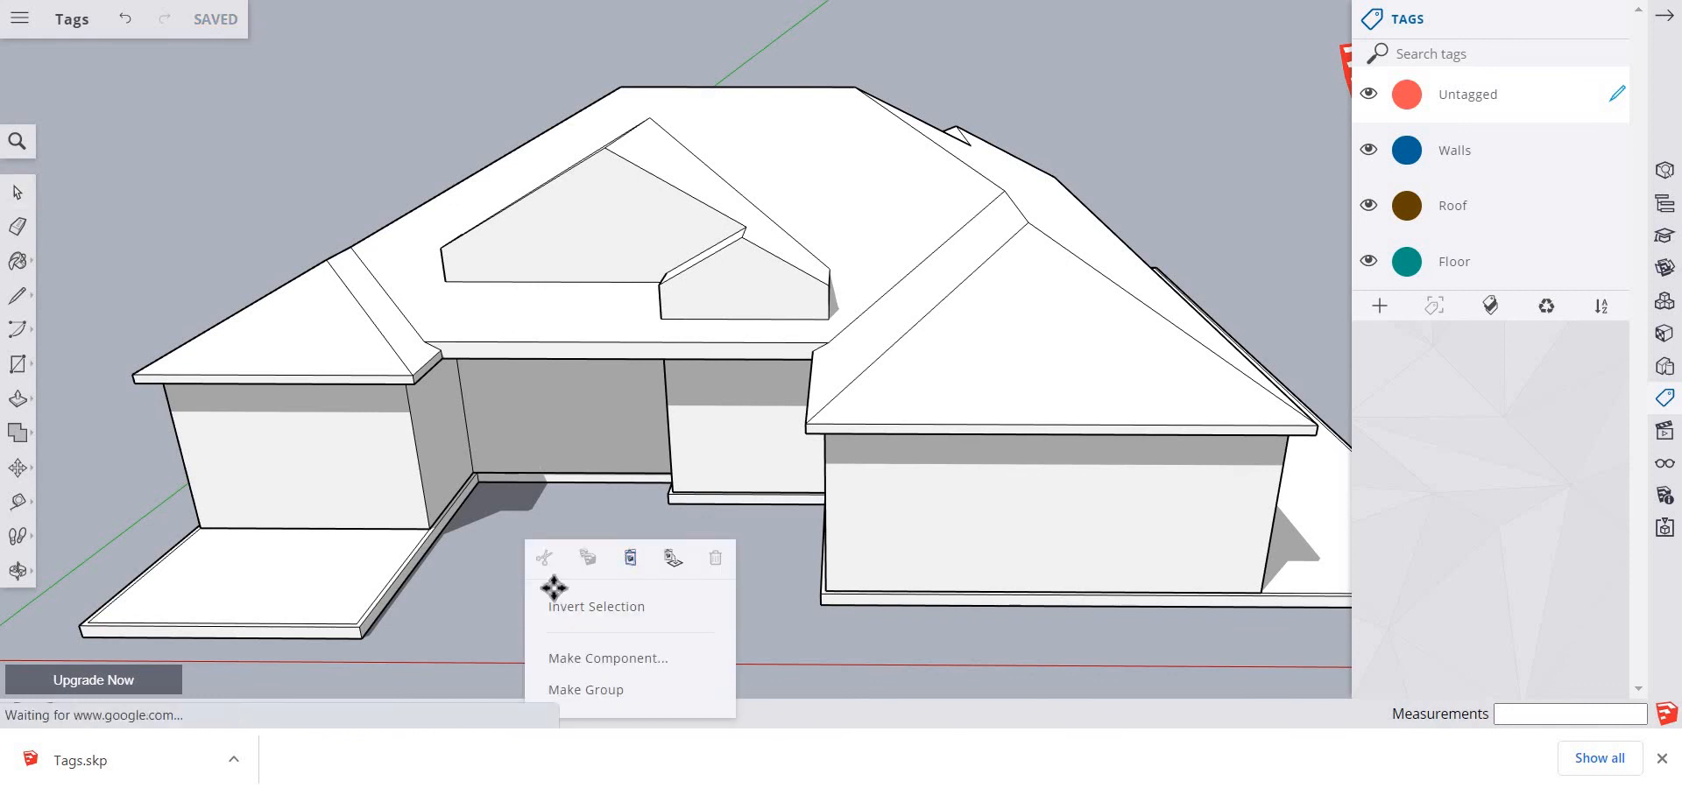
click(486, 583)
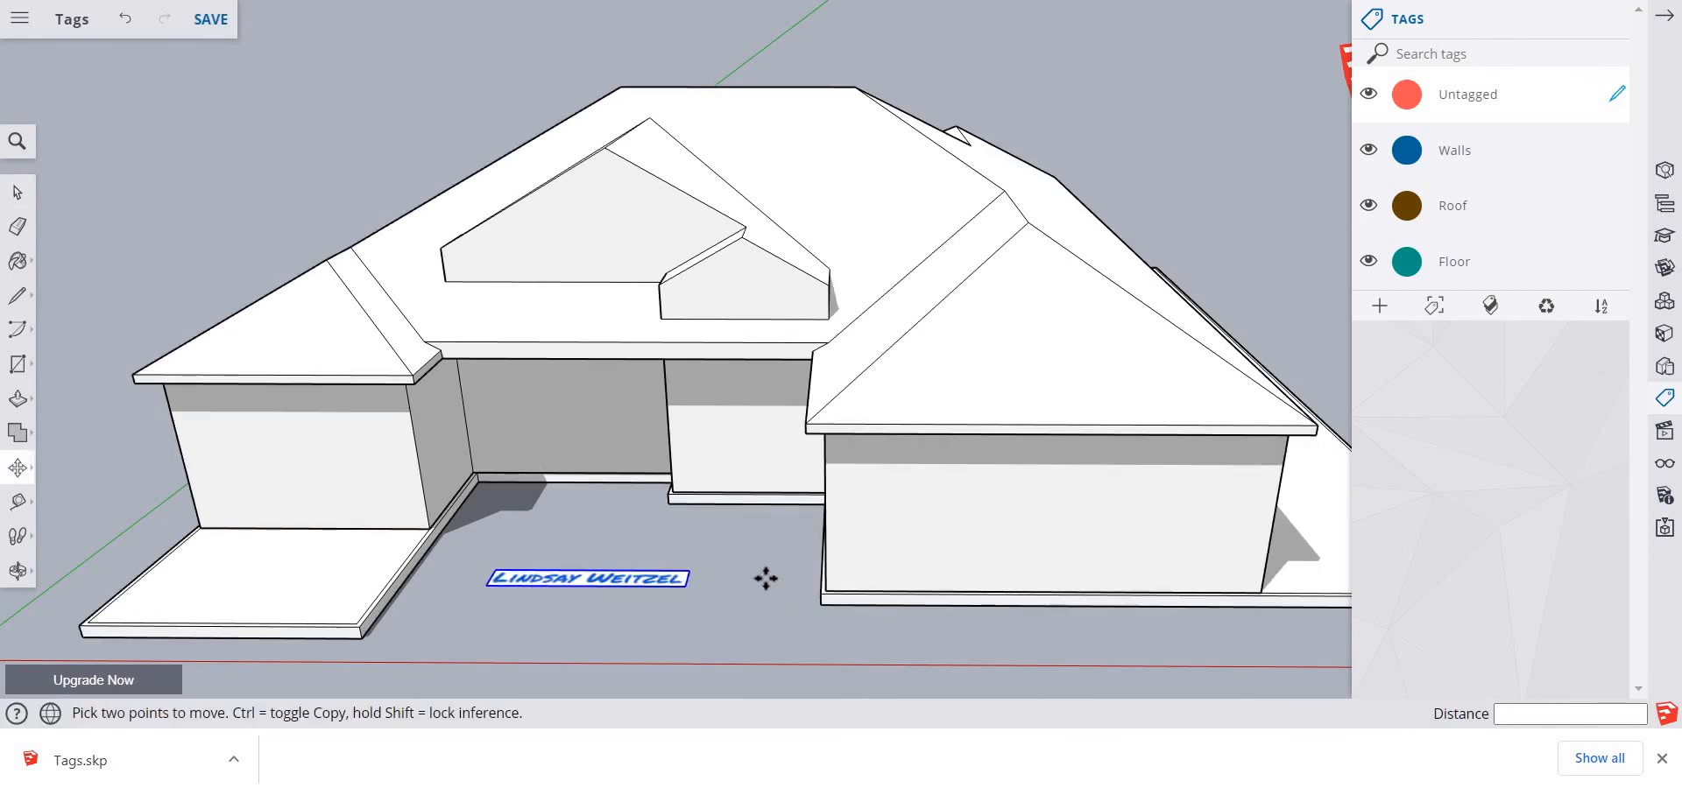
scroll(780, 574, down, 2)
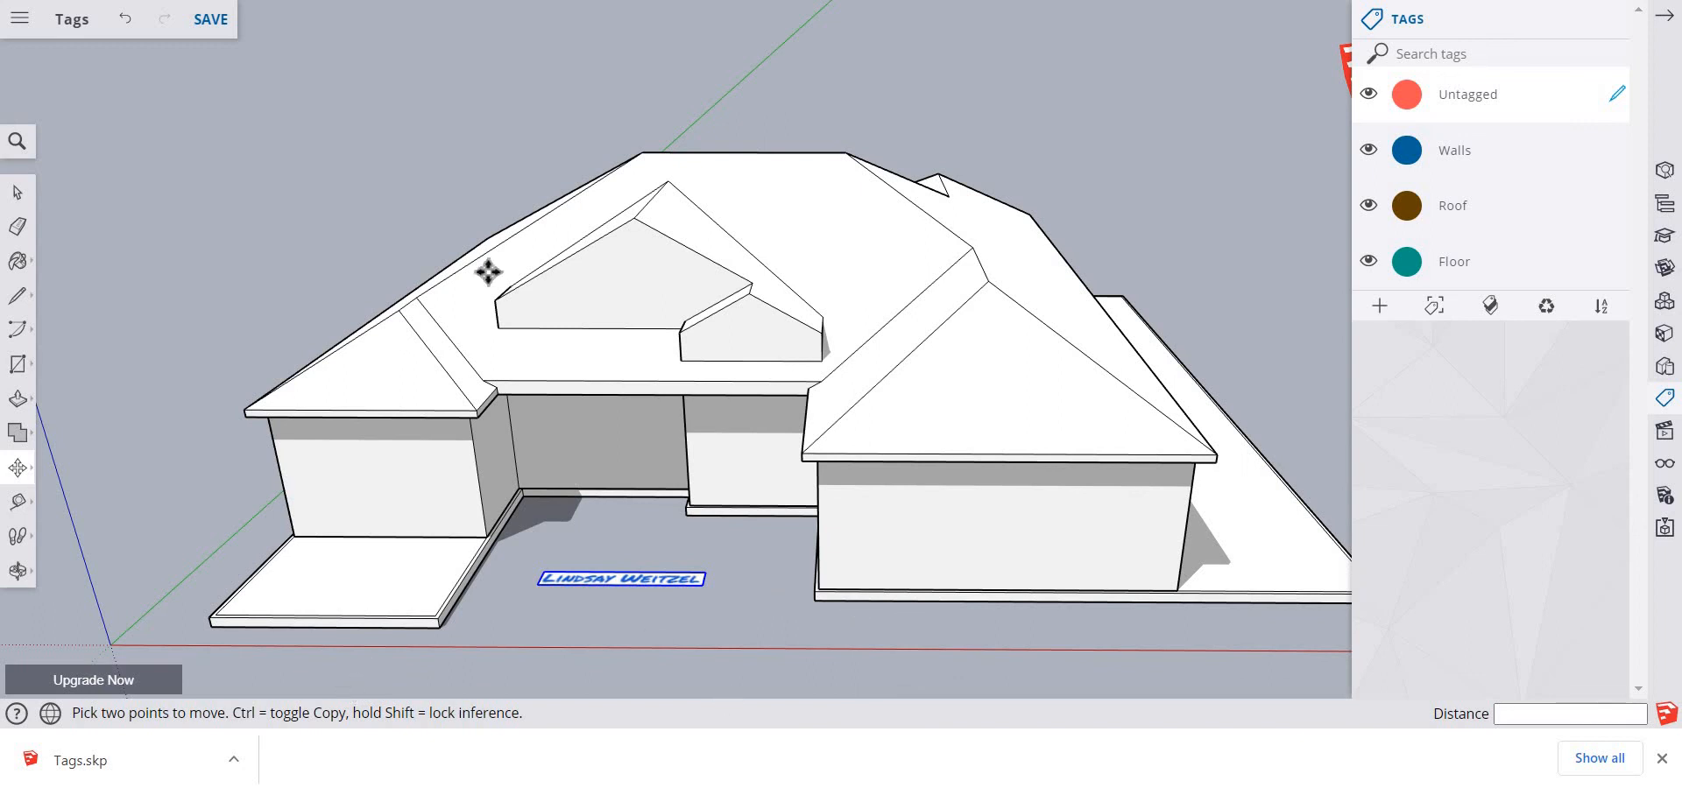
click(219, 33)
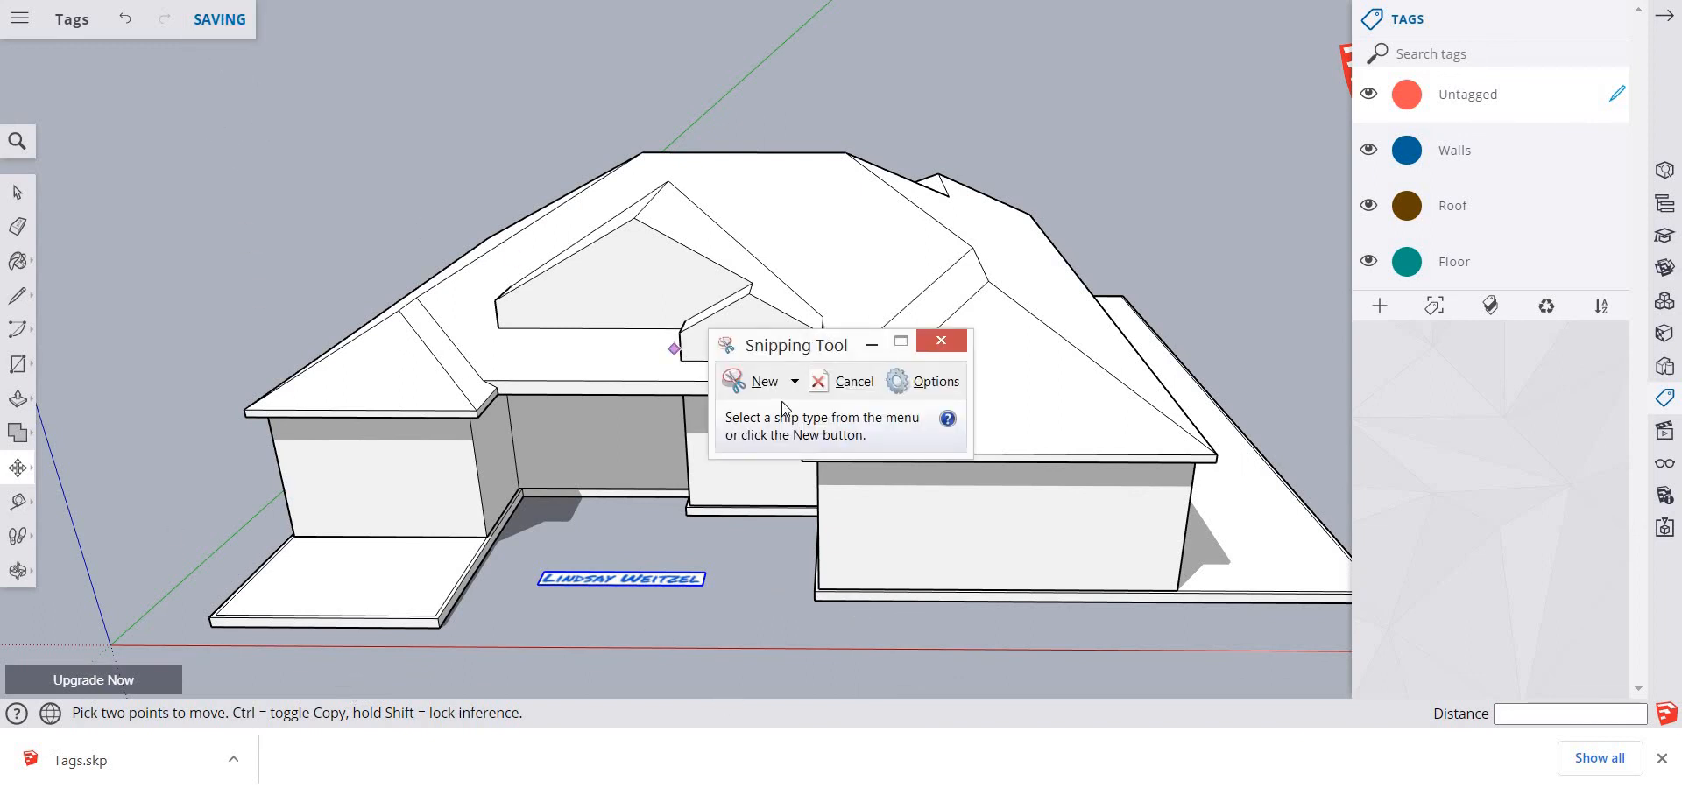
Capture a rectangular snip of the house and its name label with Snipping Tool and return to the model
click(735, 381)
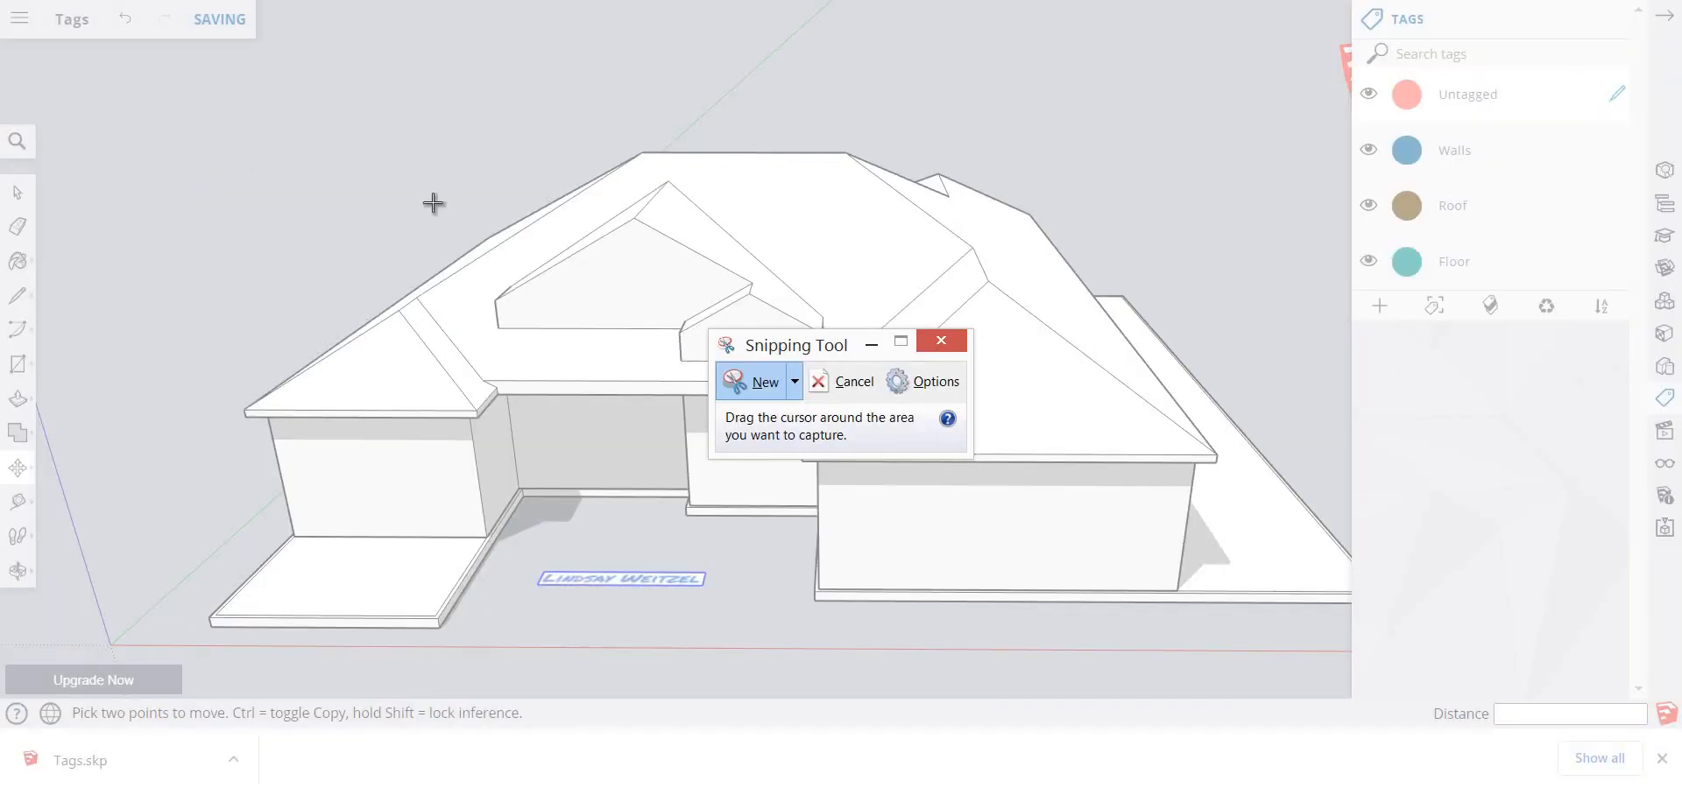
drag(194, 129, 1323, 677)
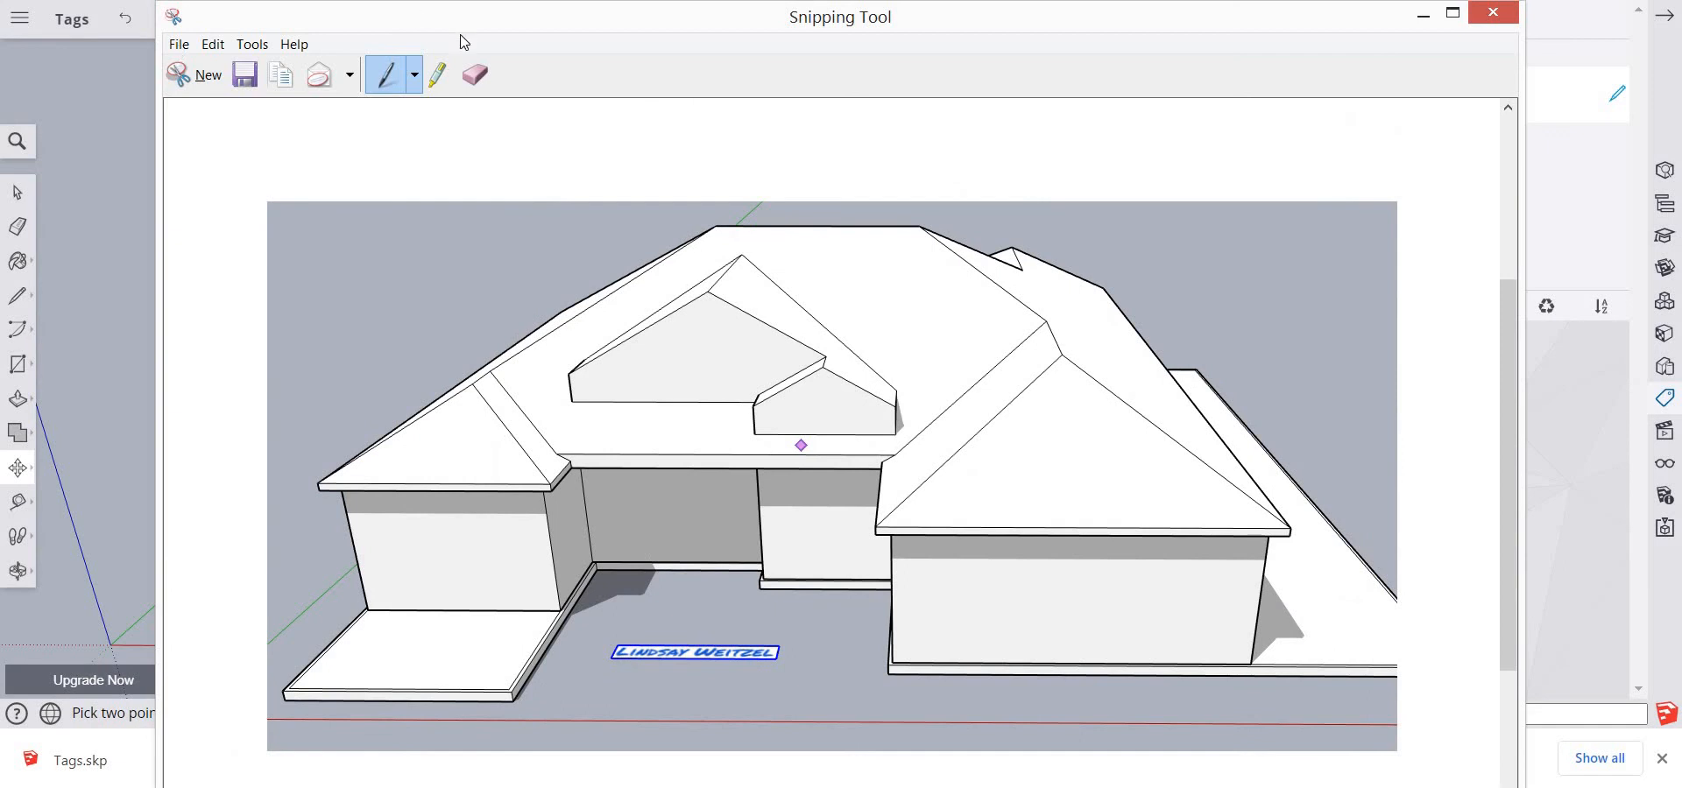
key(alt+Tab)
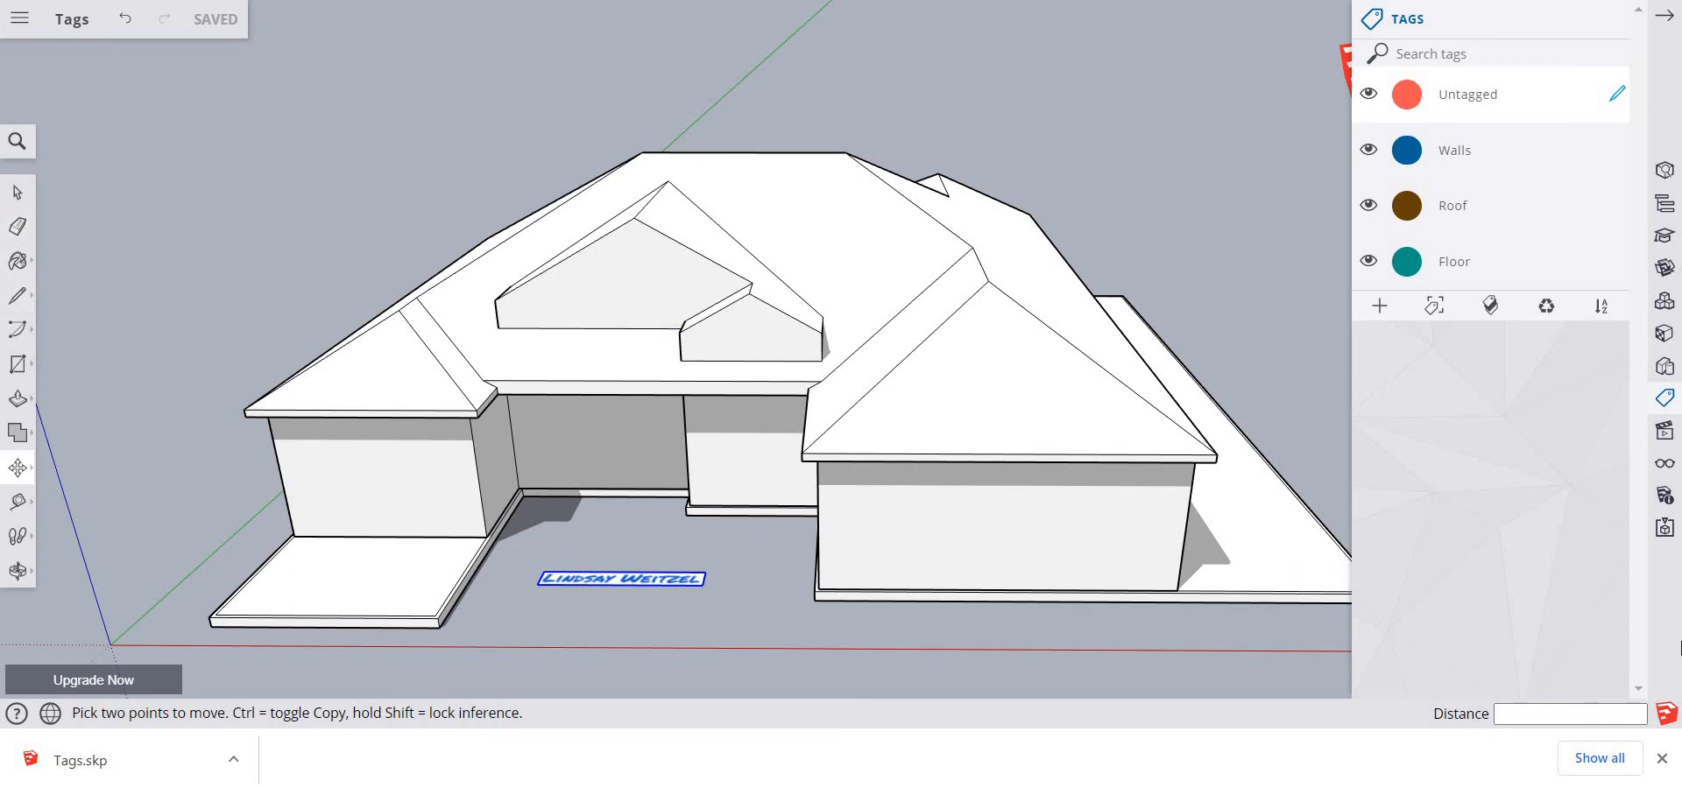
Dismiss the browser's downloads bar and switch the model view to the (Blocks) scene
click(1666, 760)
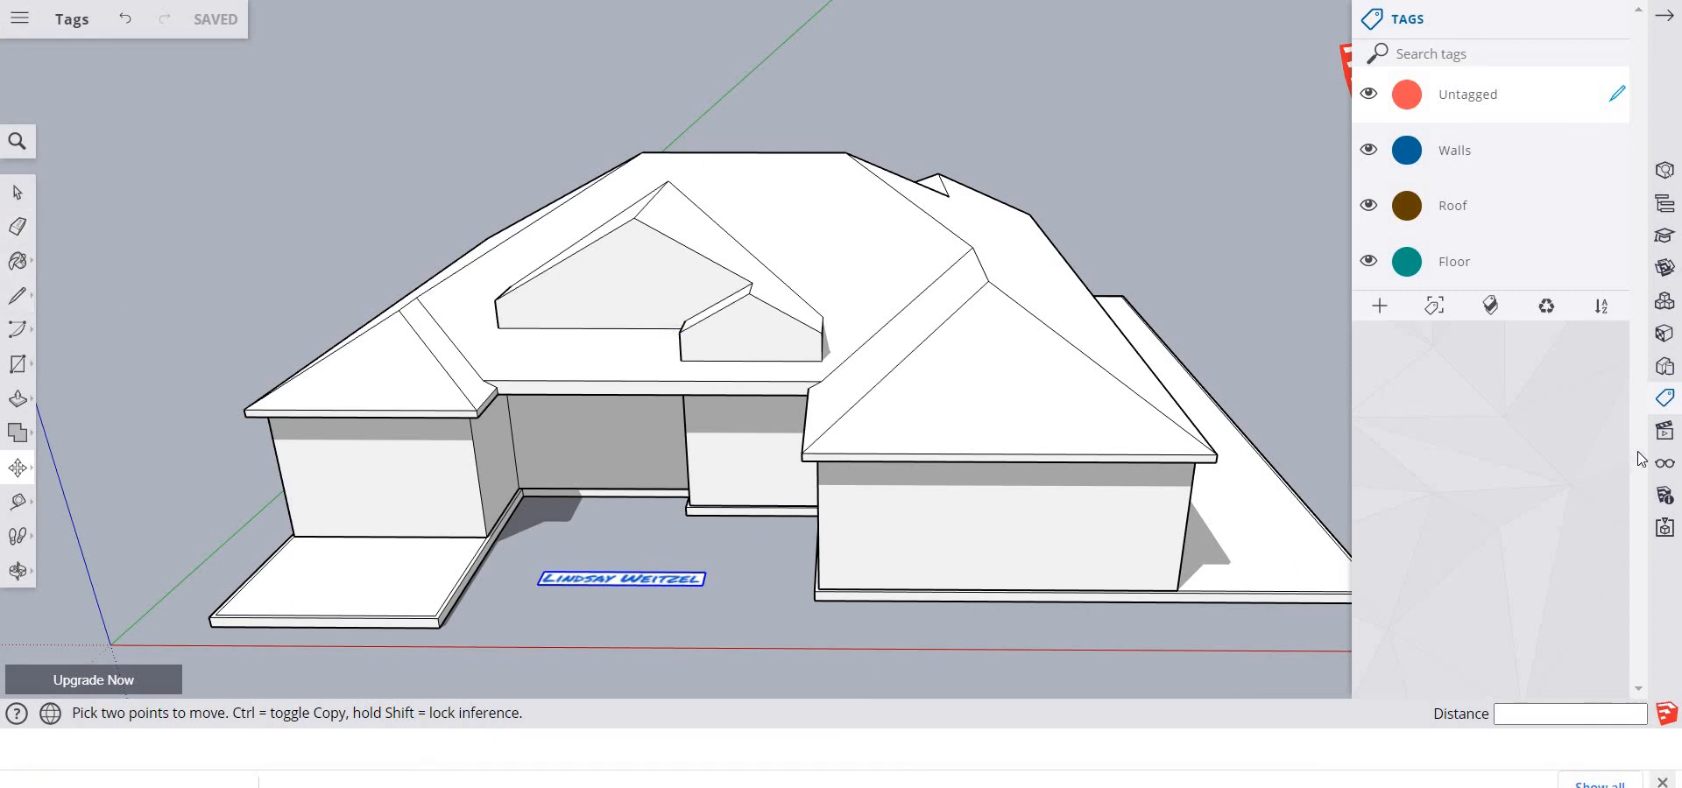
click(1665, 467)
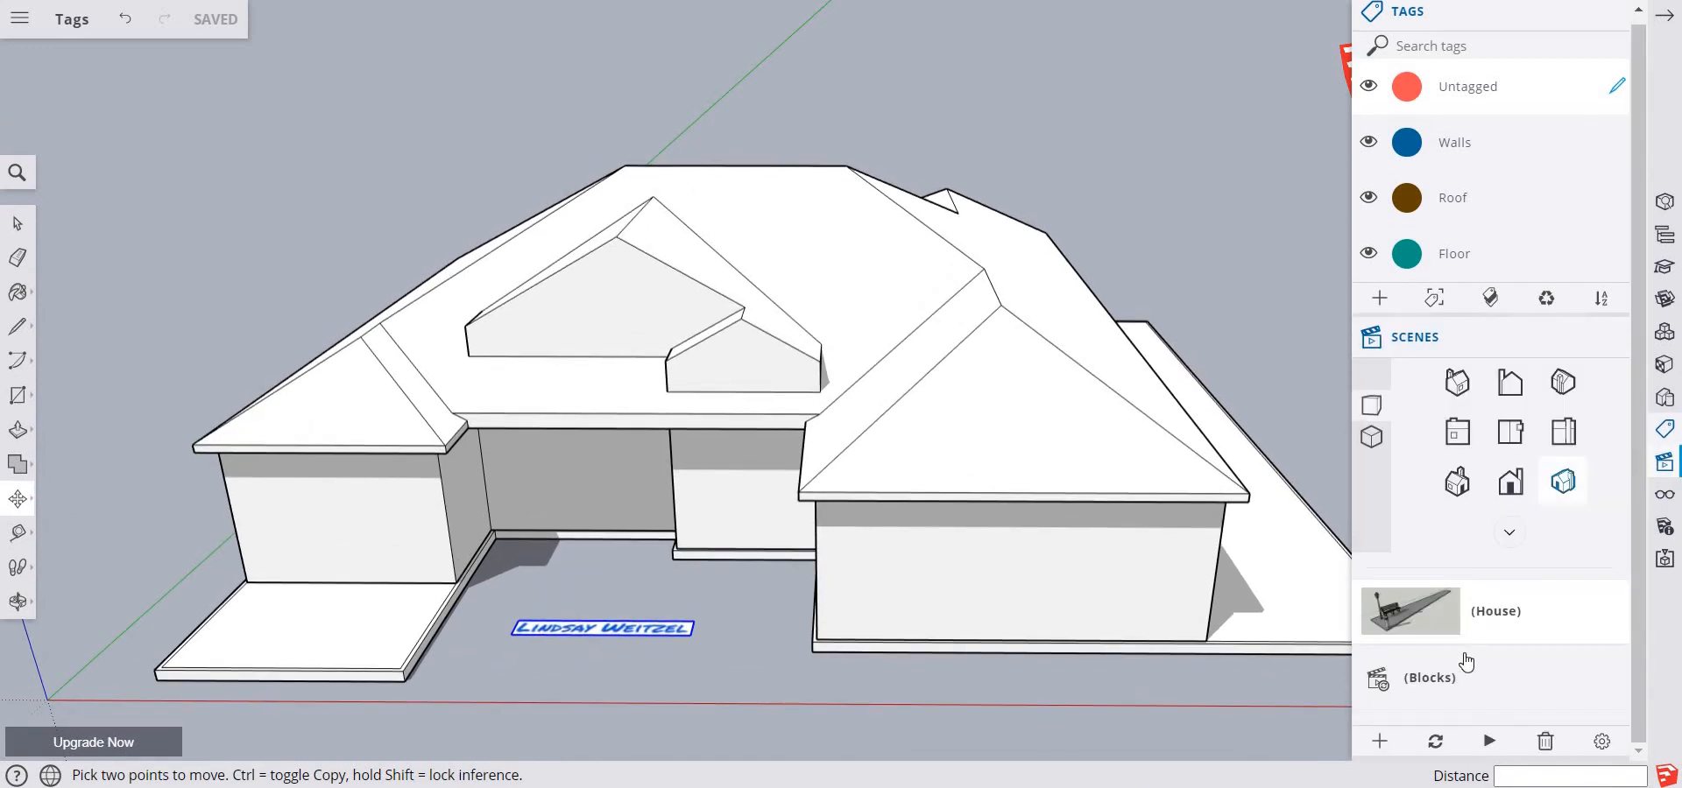
click(1379, 692)
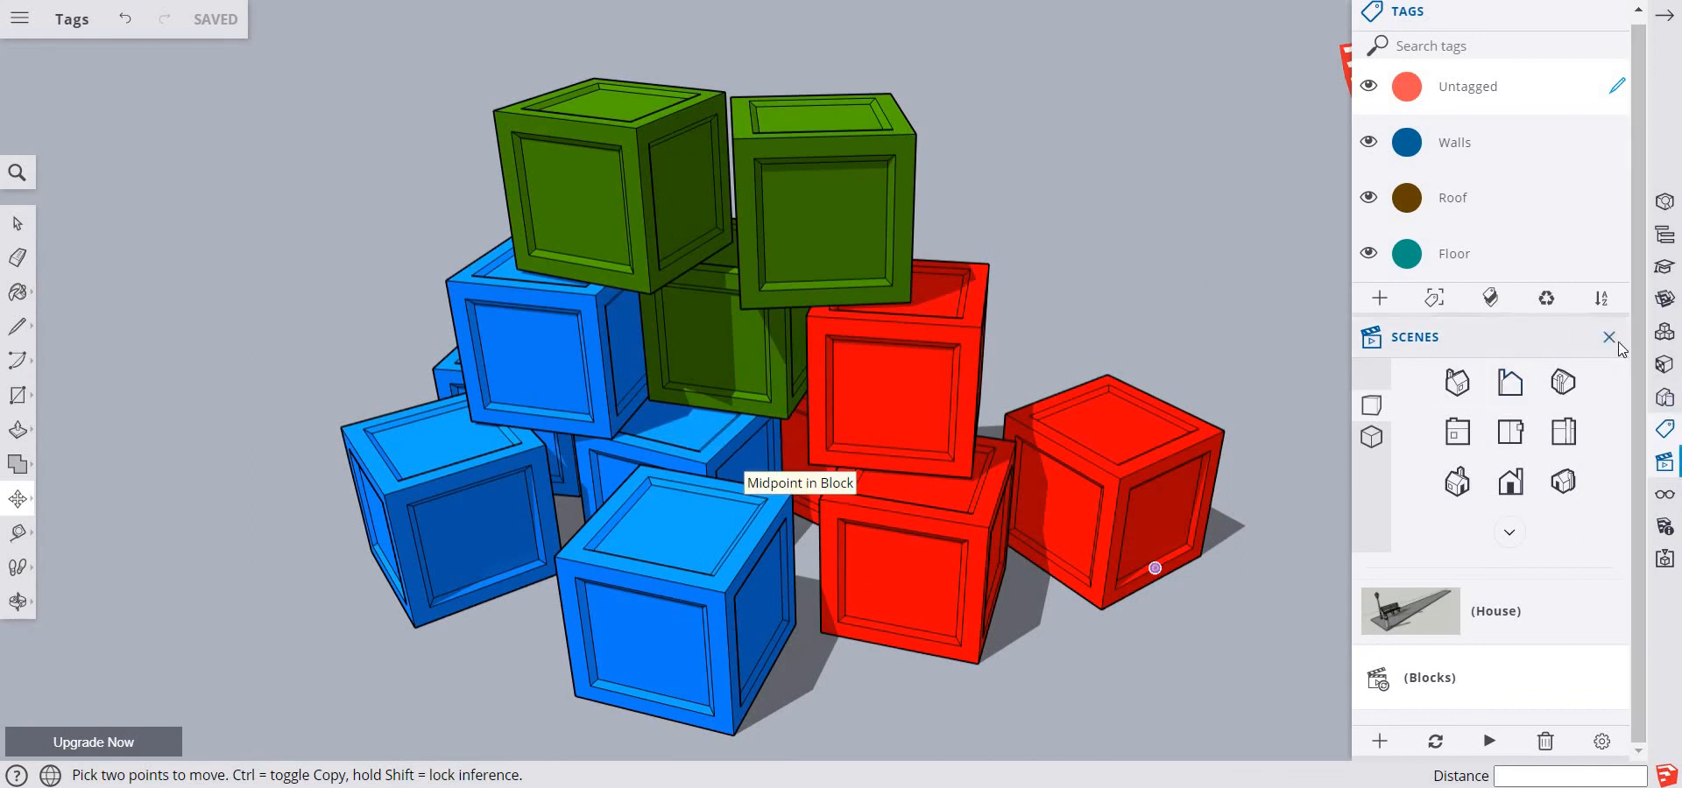
click(1612, 340)
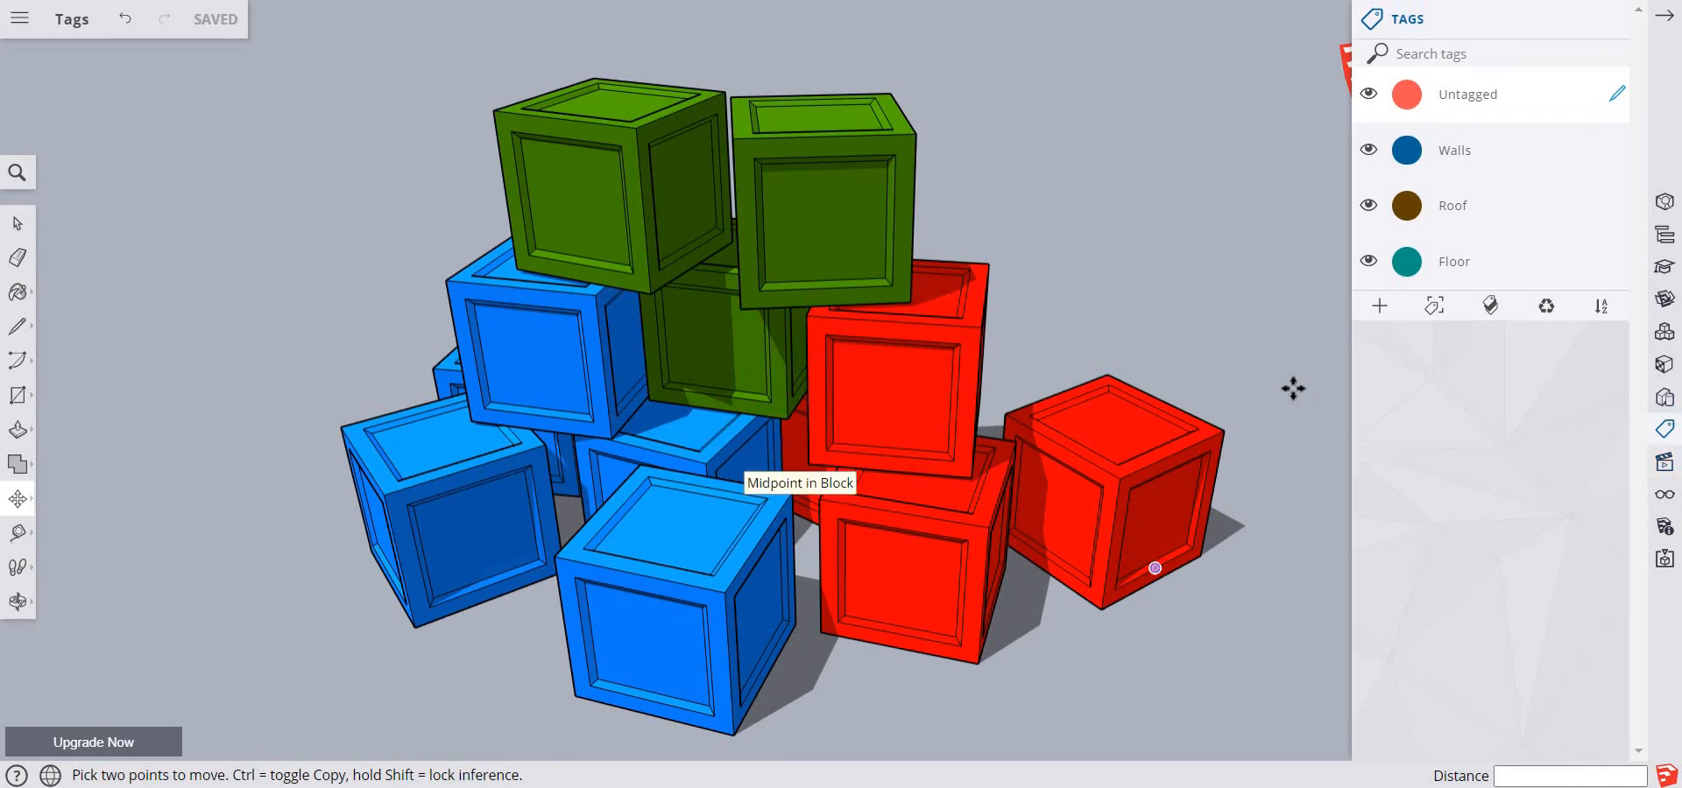
Add three new tags and name them Red Blocks, Blue Blocks and Green Blocks
click(1380, 306)
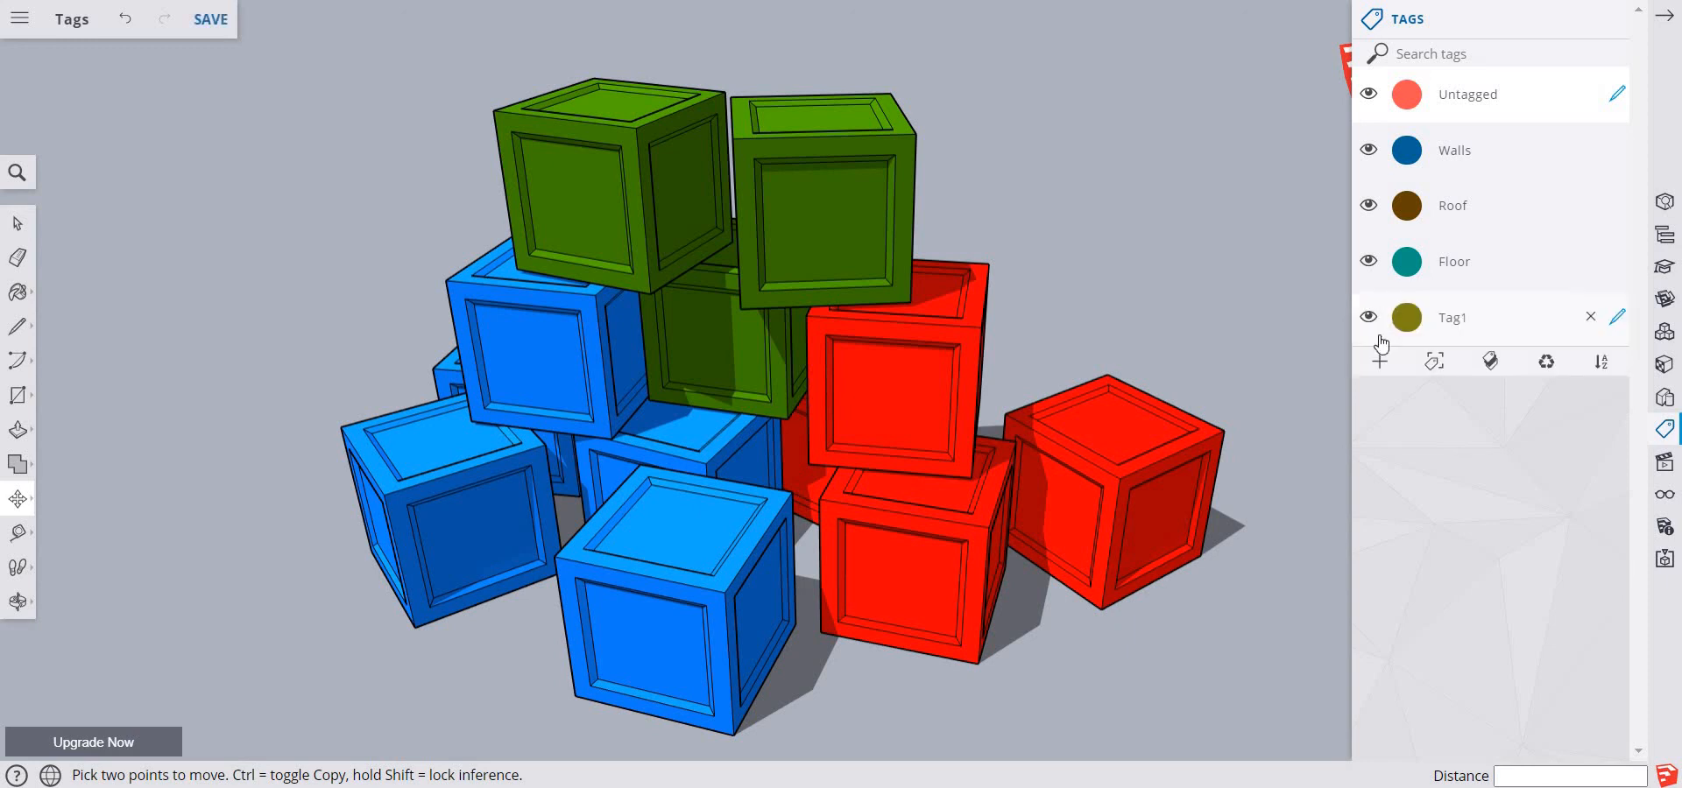
click(1380, 375)
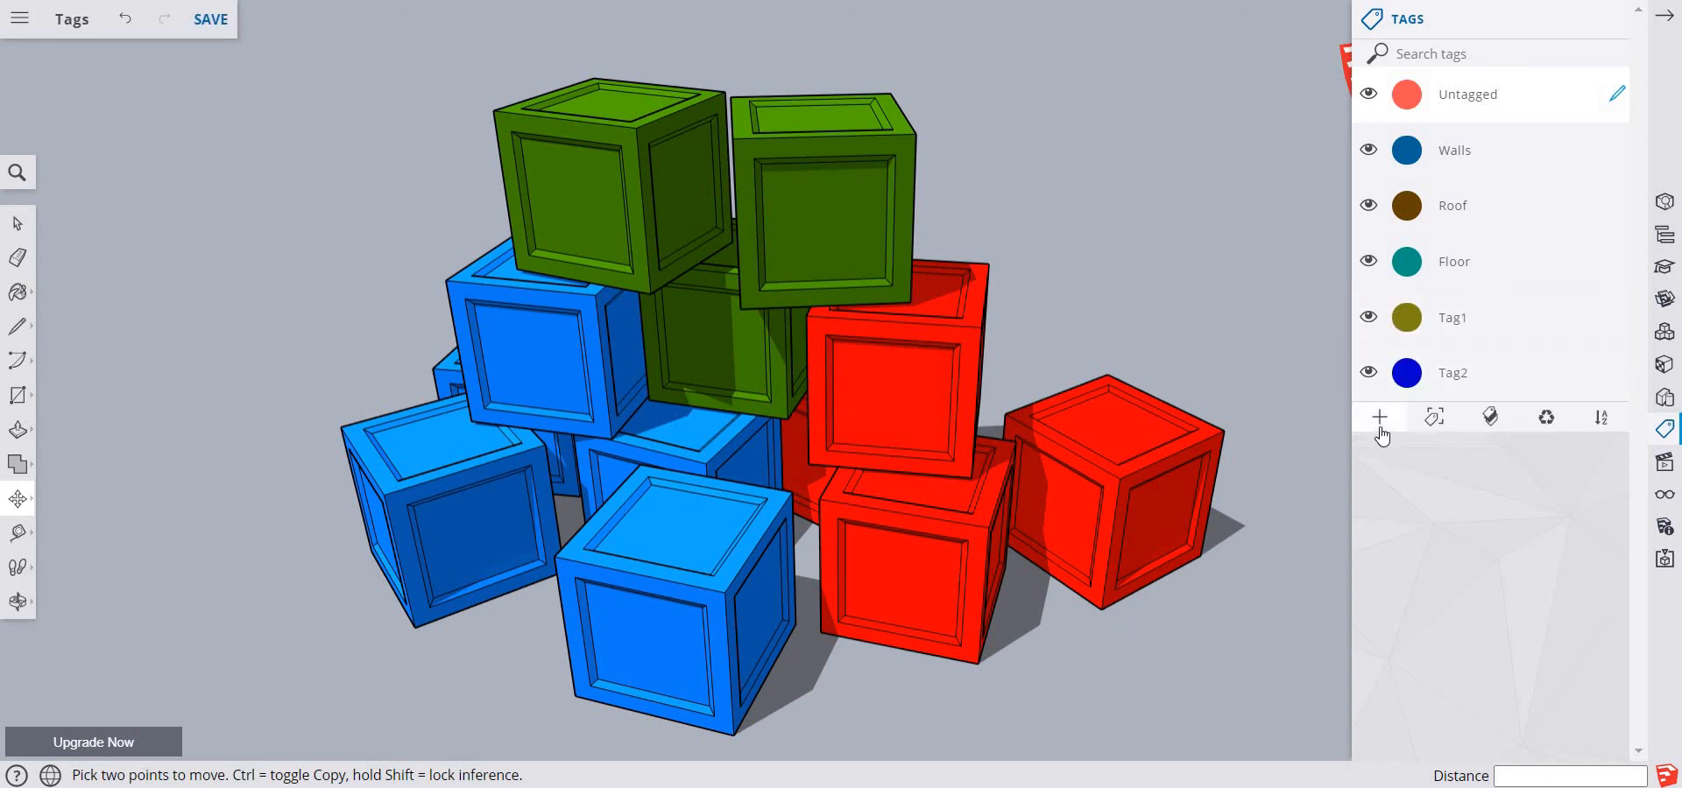
double_click(1454, 318)
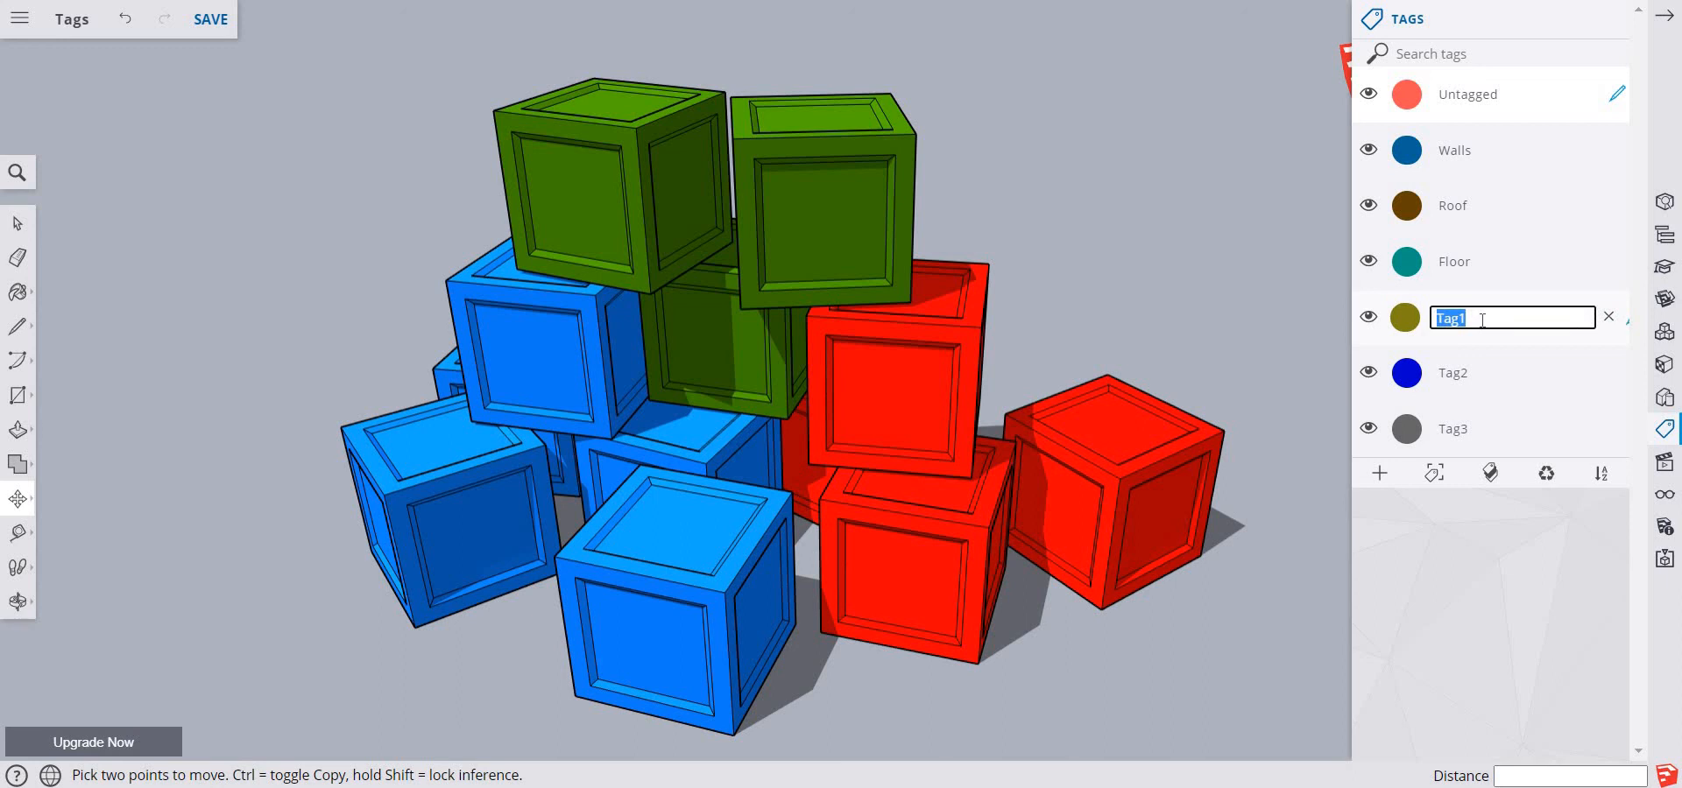
text(Red Blocks)
key(Return)
double_click(1468, 375)
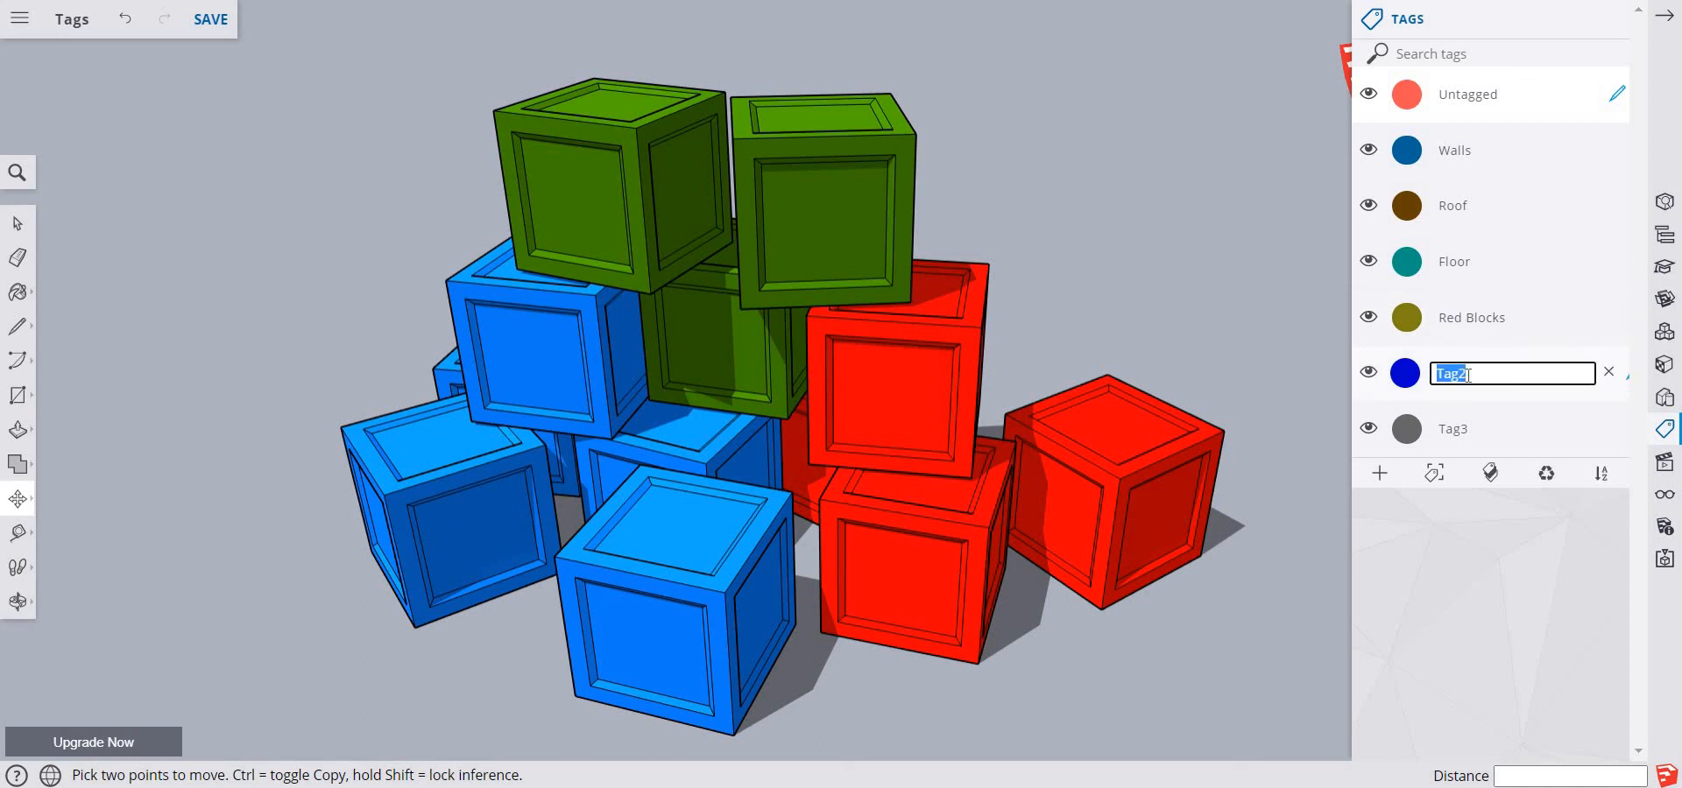
text(Blue Blocks)
key(Return)
double_click(1461, 430)
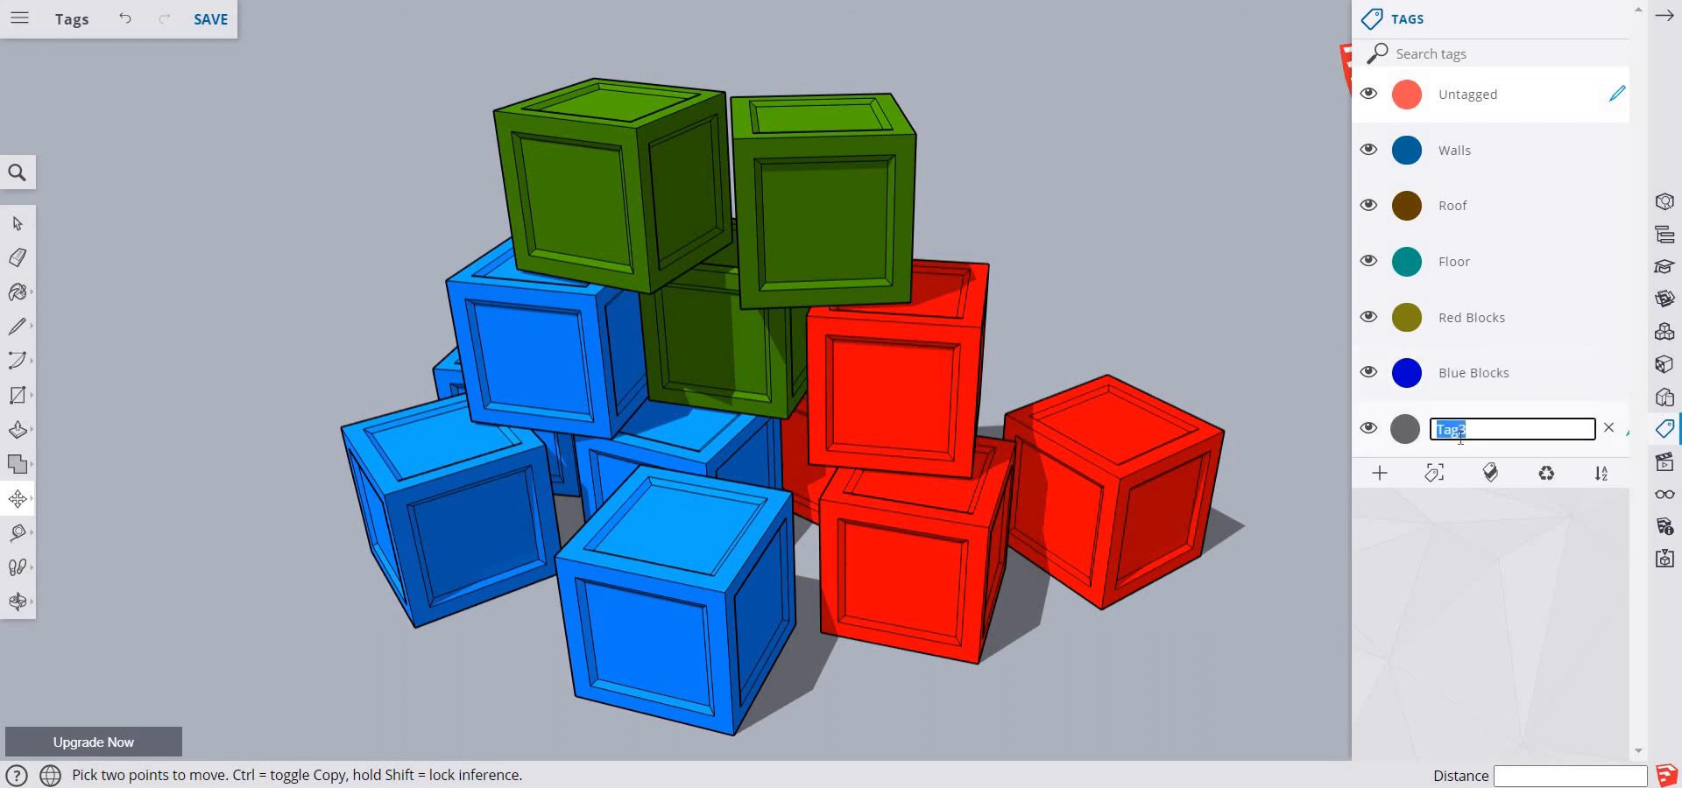
text(Green Blocks)
key(Return)
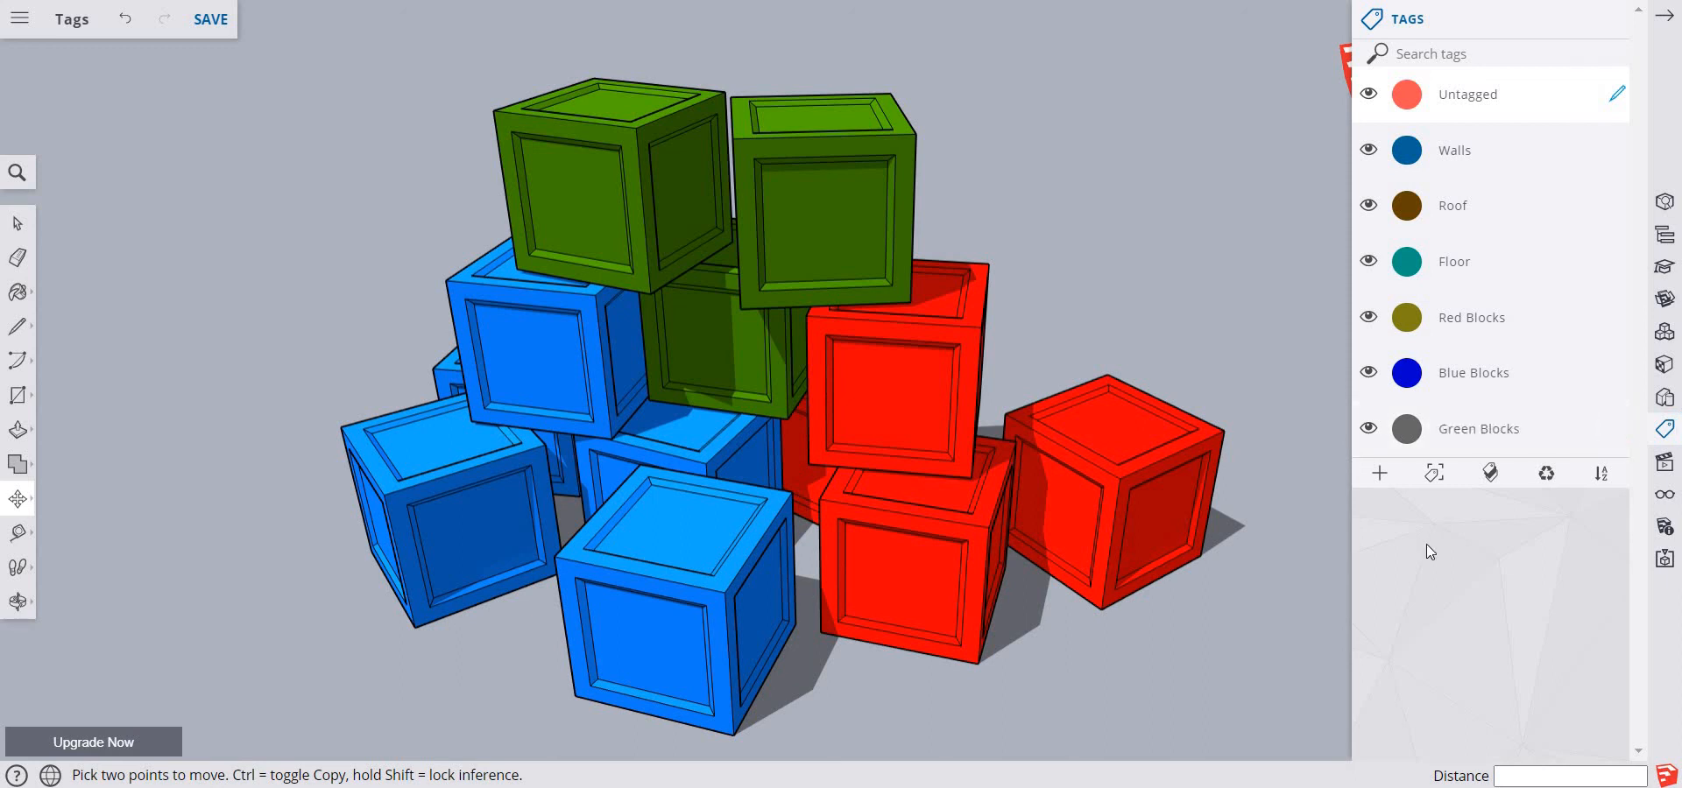
Change the Red Blocks tag's color to bright red
click(1410, 324)
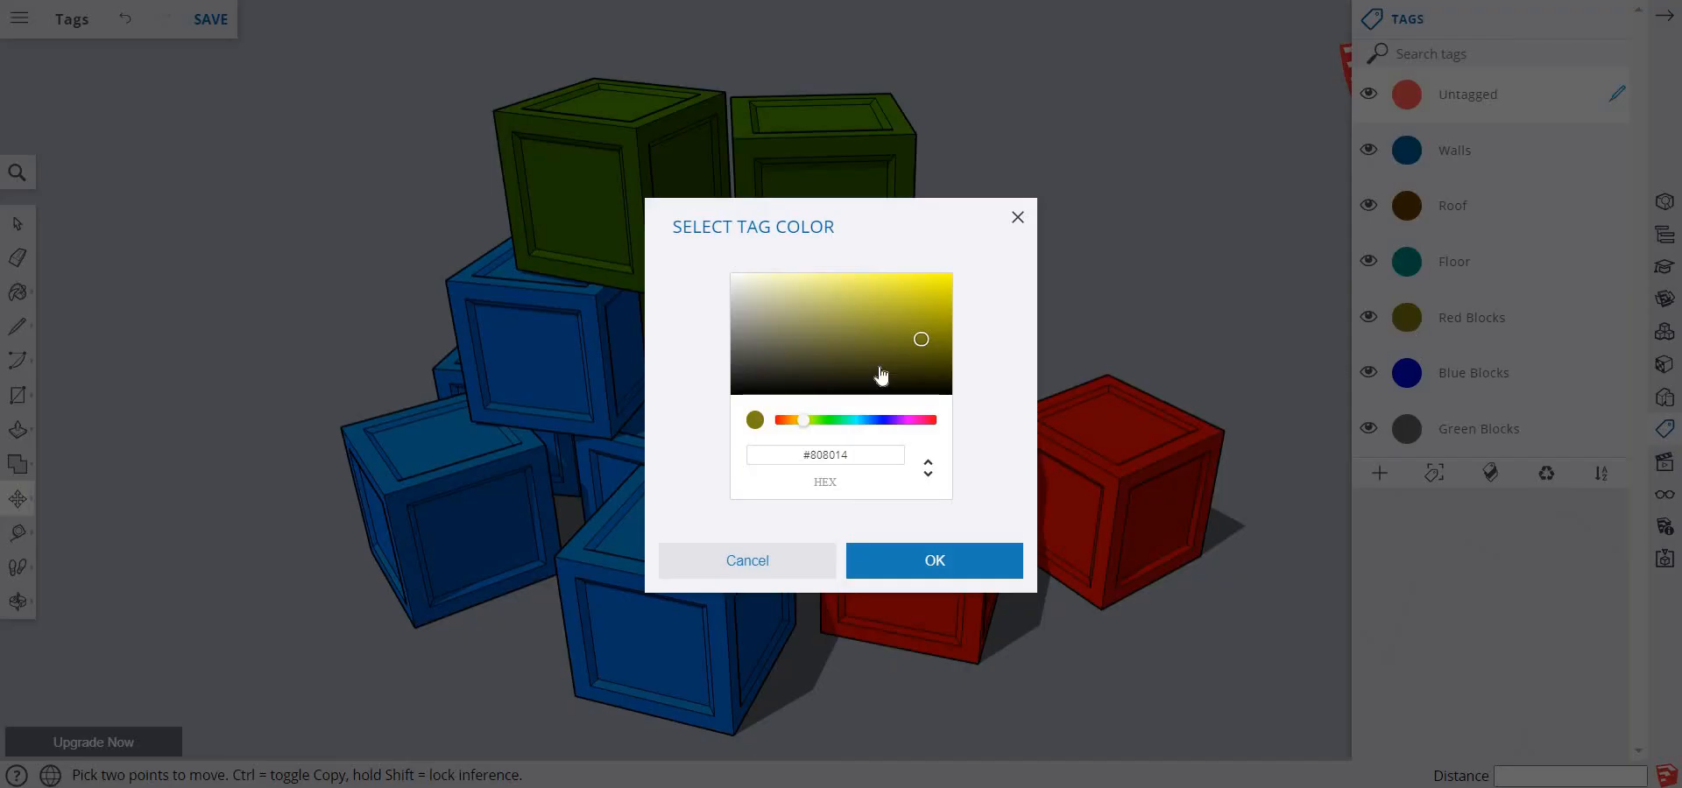
click(933, 422)
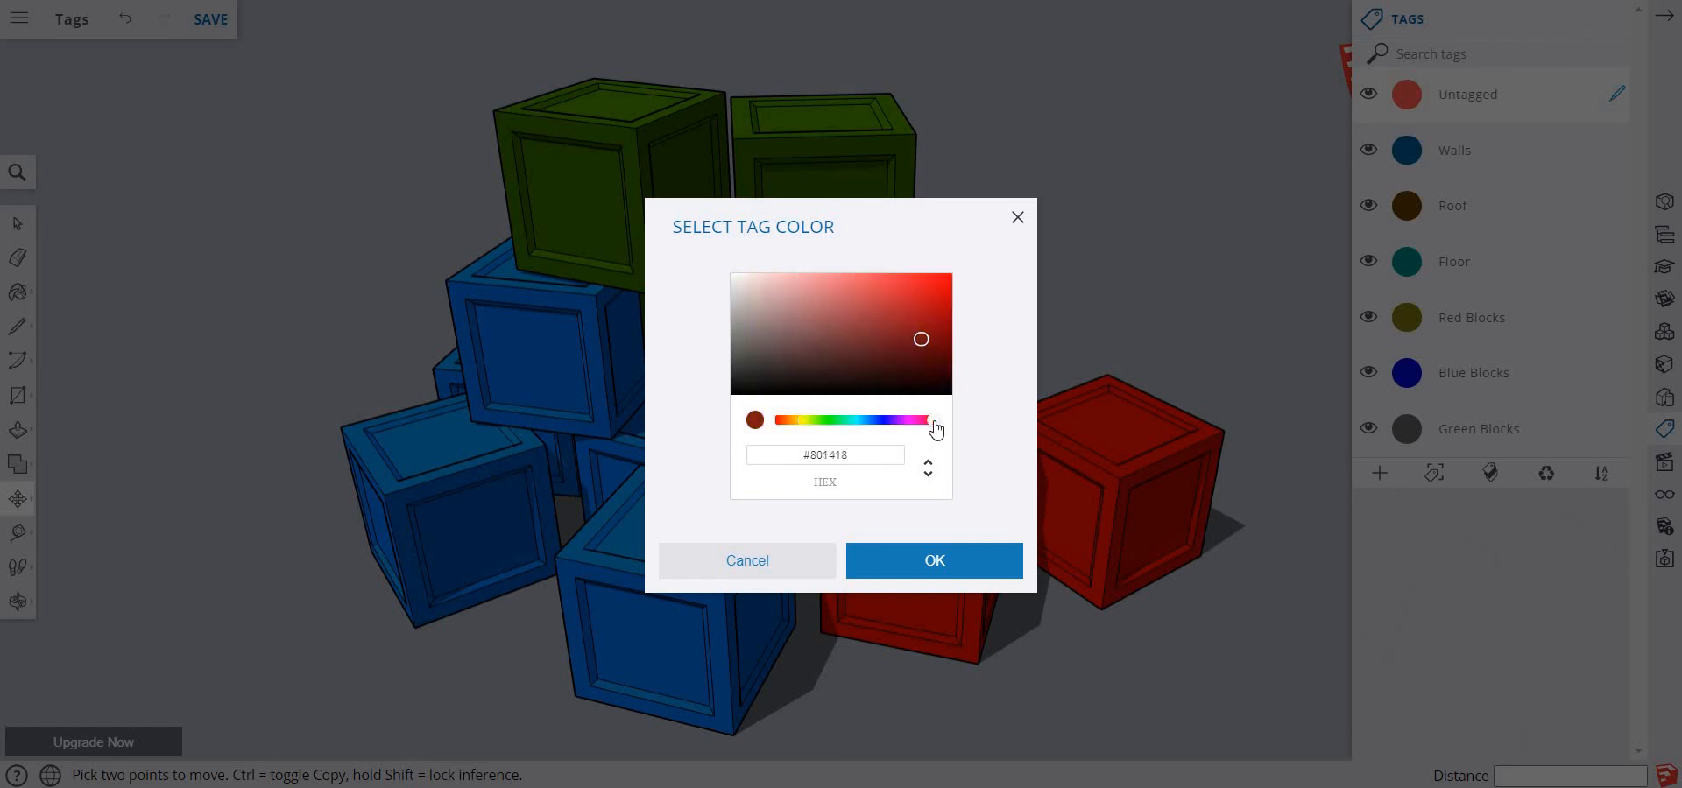
click(905, 561)
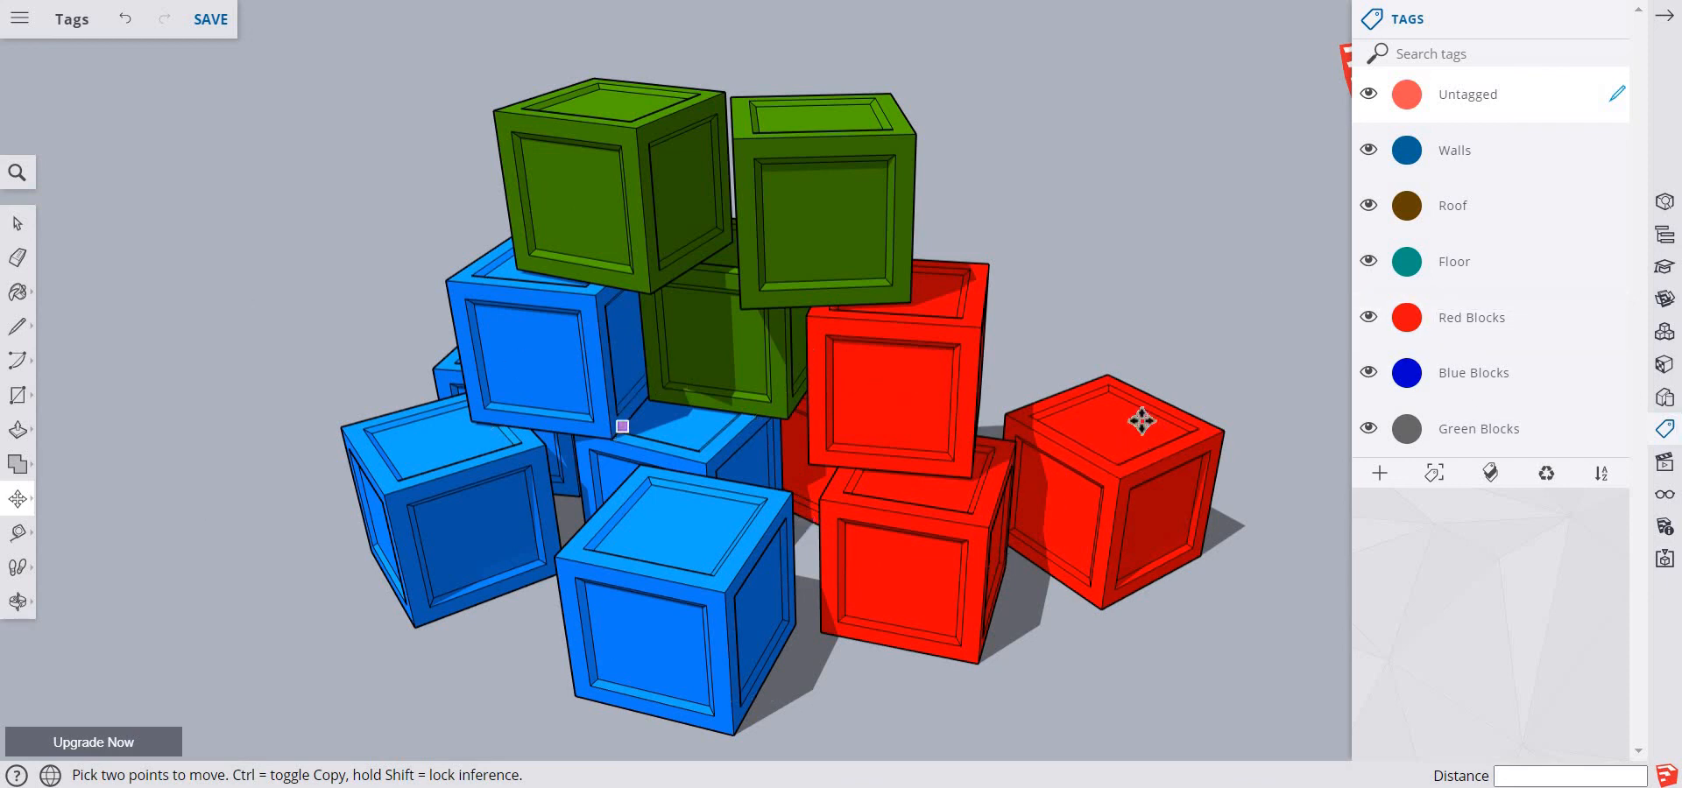
Try to recolor the Green Blocks tag and save the model
click(1407, 428)
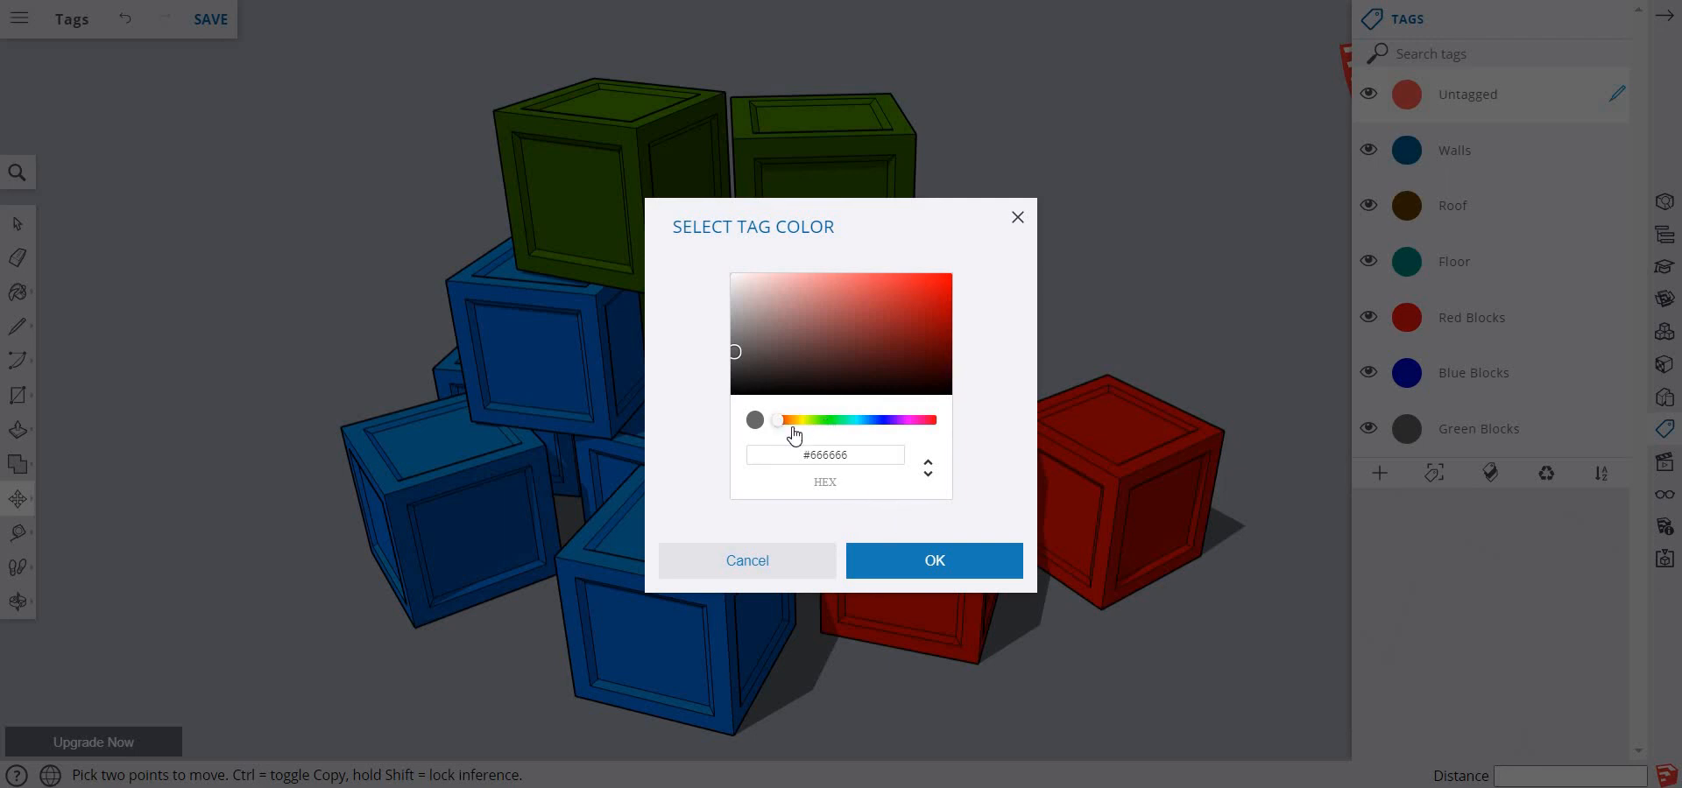
click(879, 553)
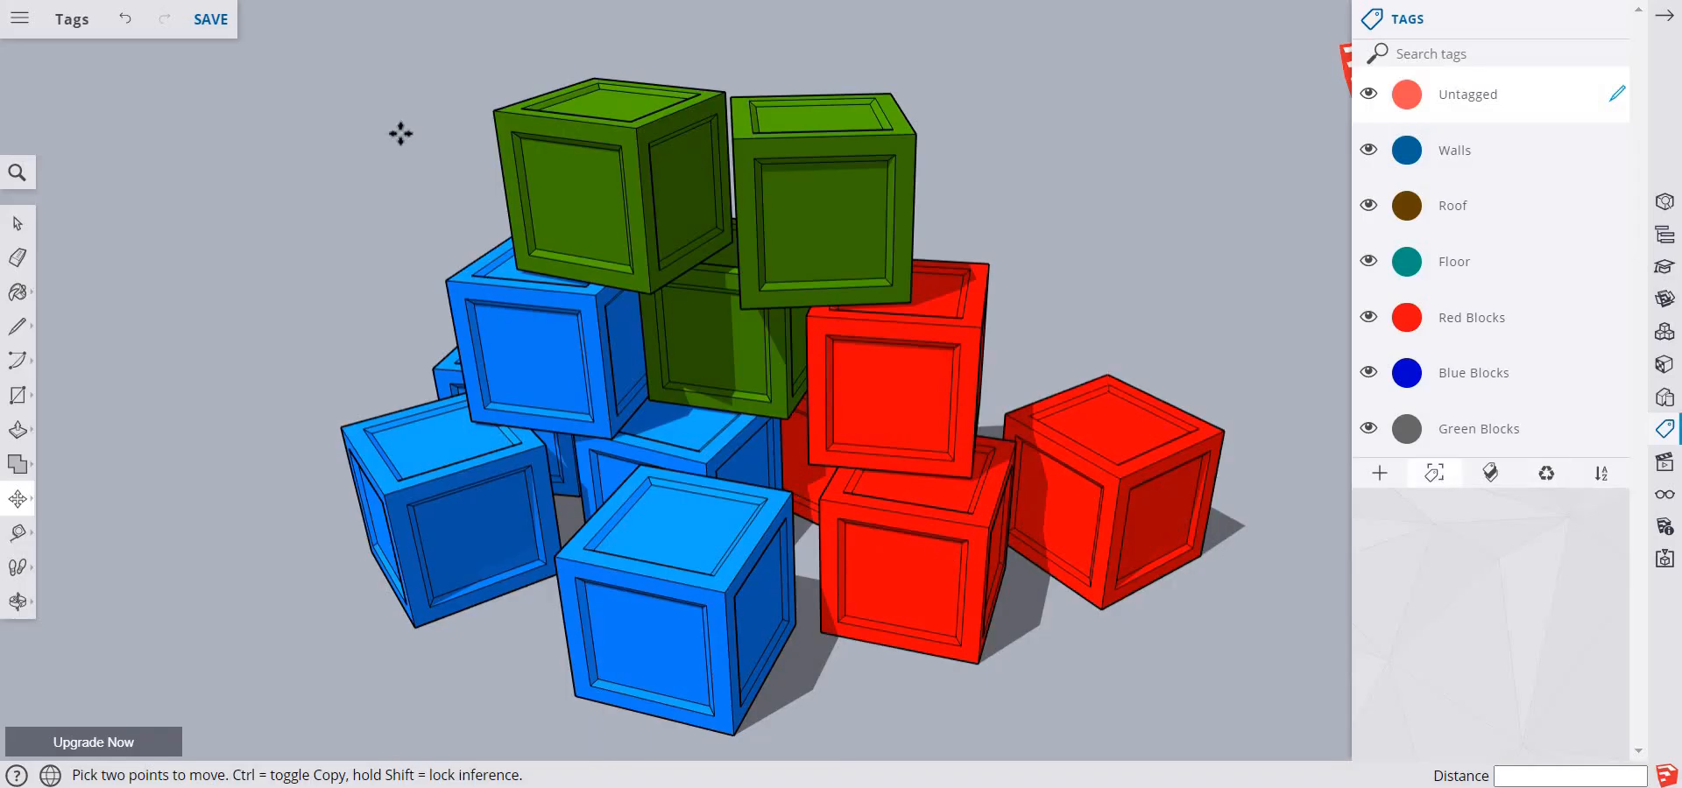
click(217, 35)
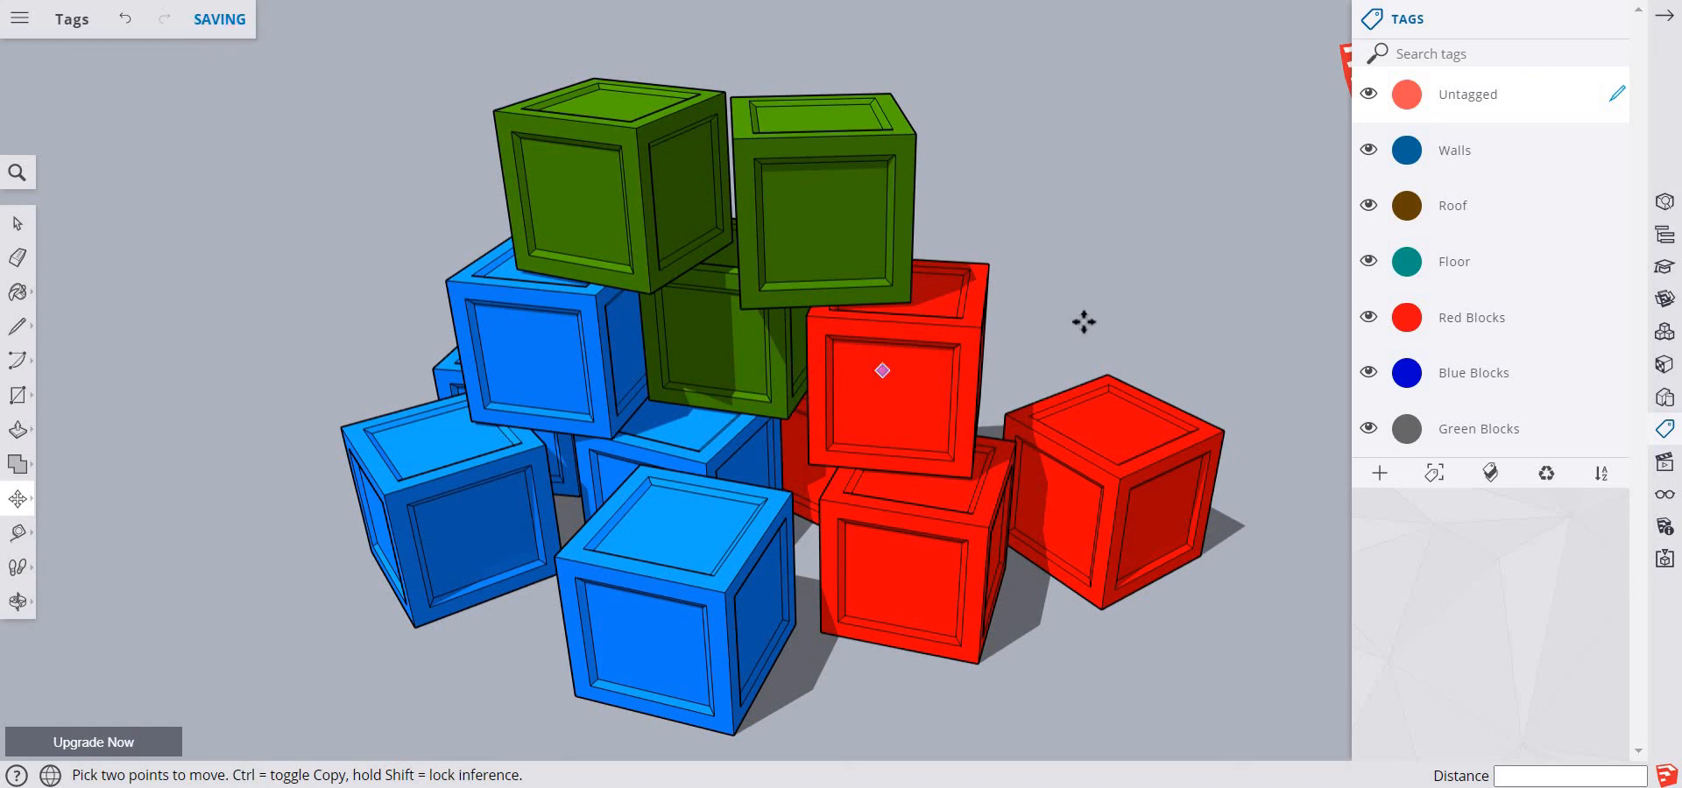
click(1407, 428)
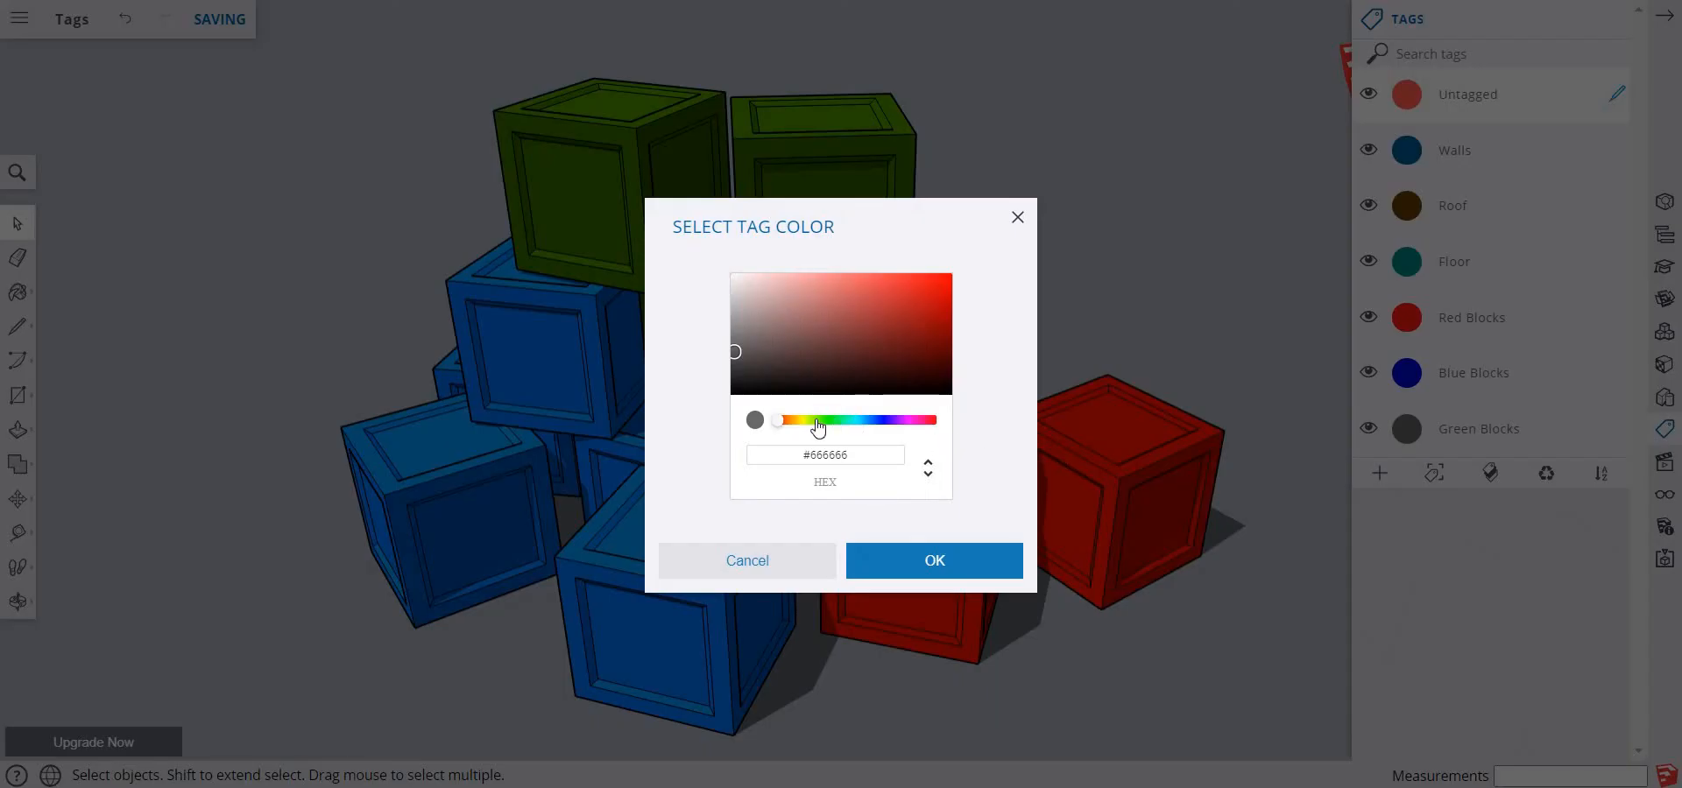
click(946, 570)
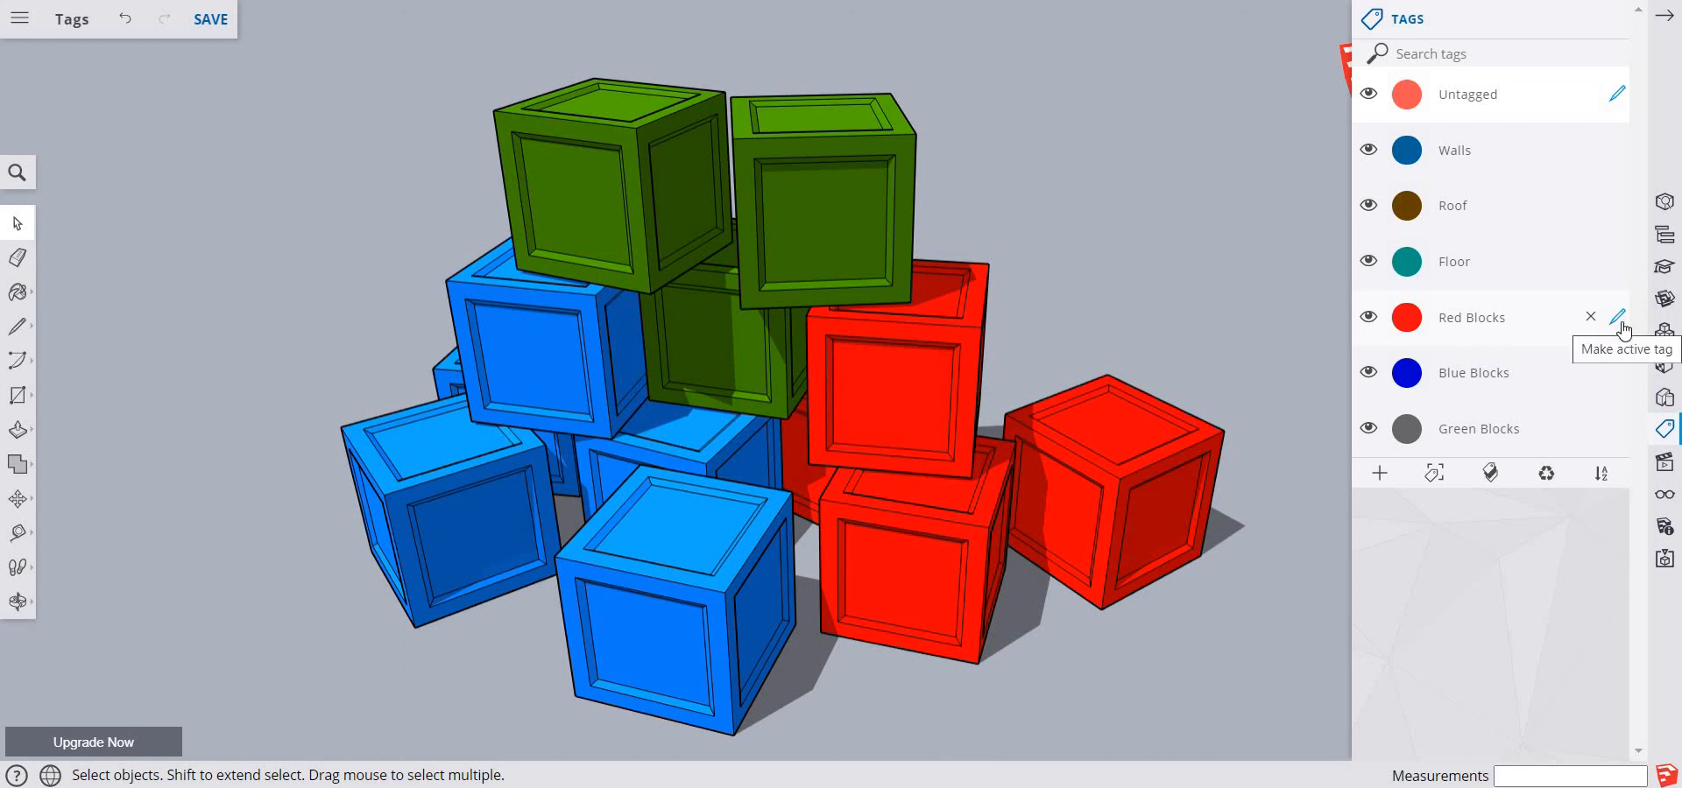
Make Red Blocks the active tag and assign all the red blocks to it
click(1618, 322)
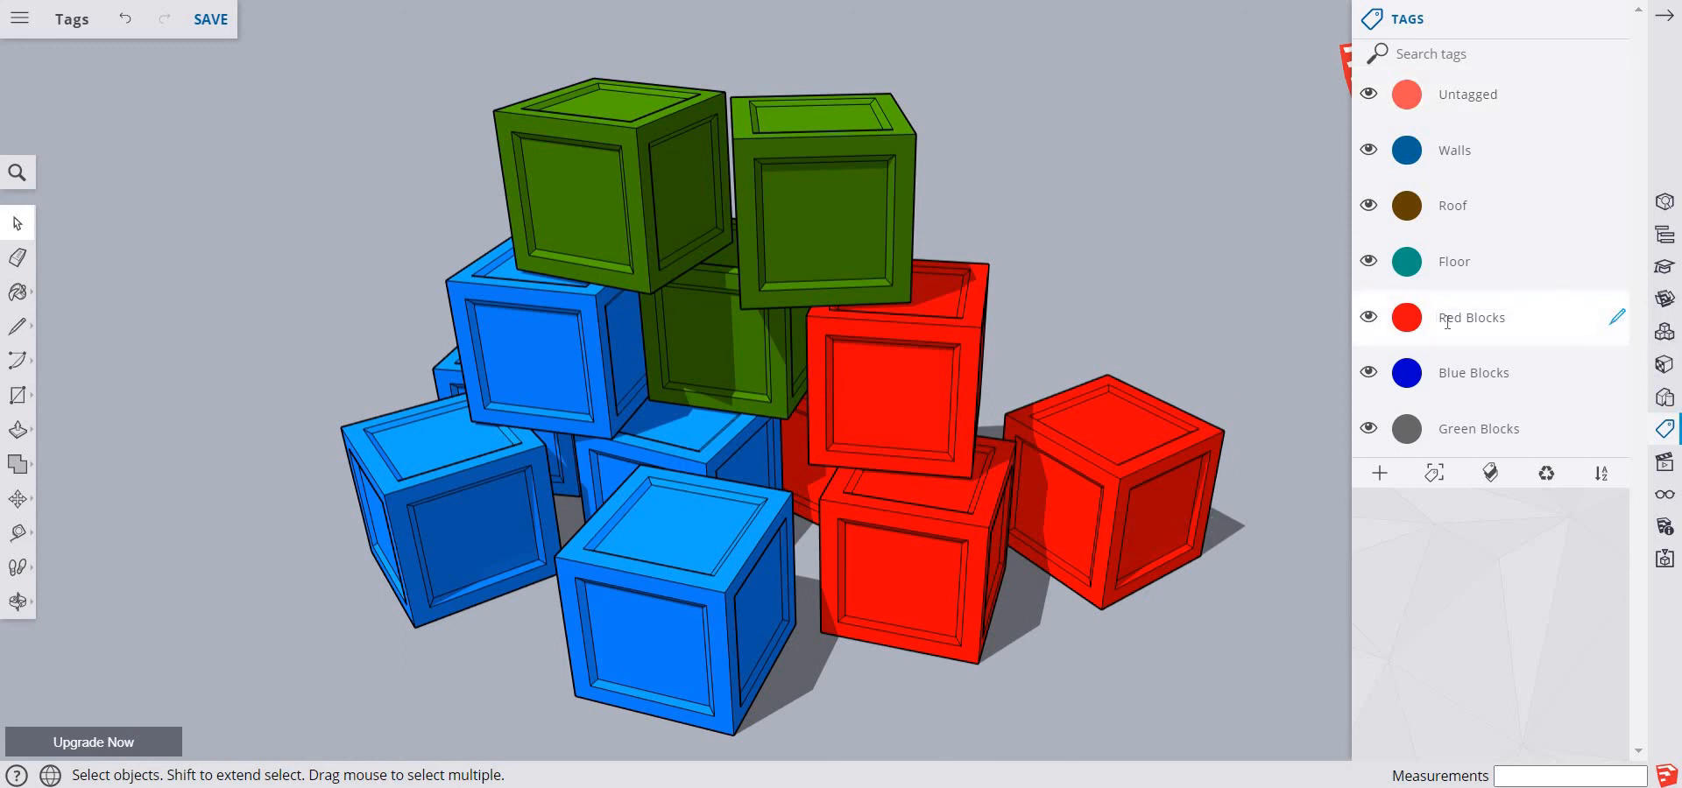
click(1125, 536)
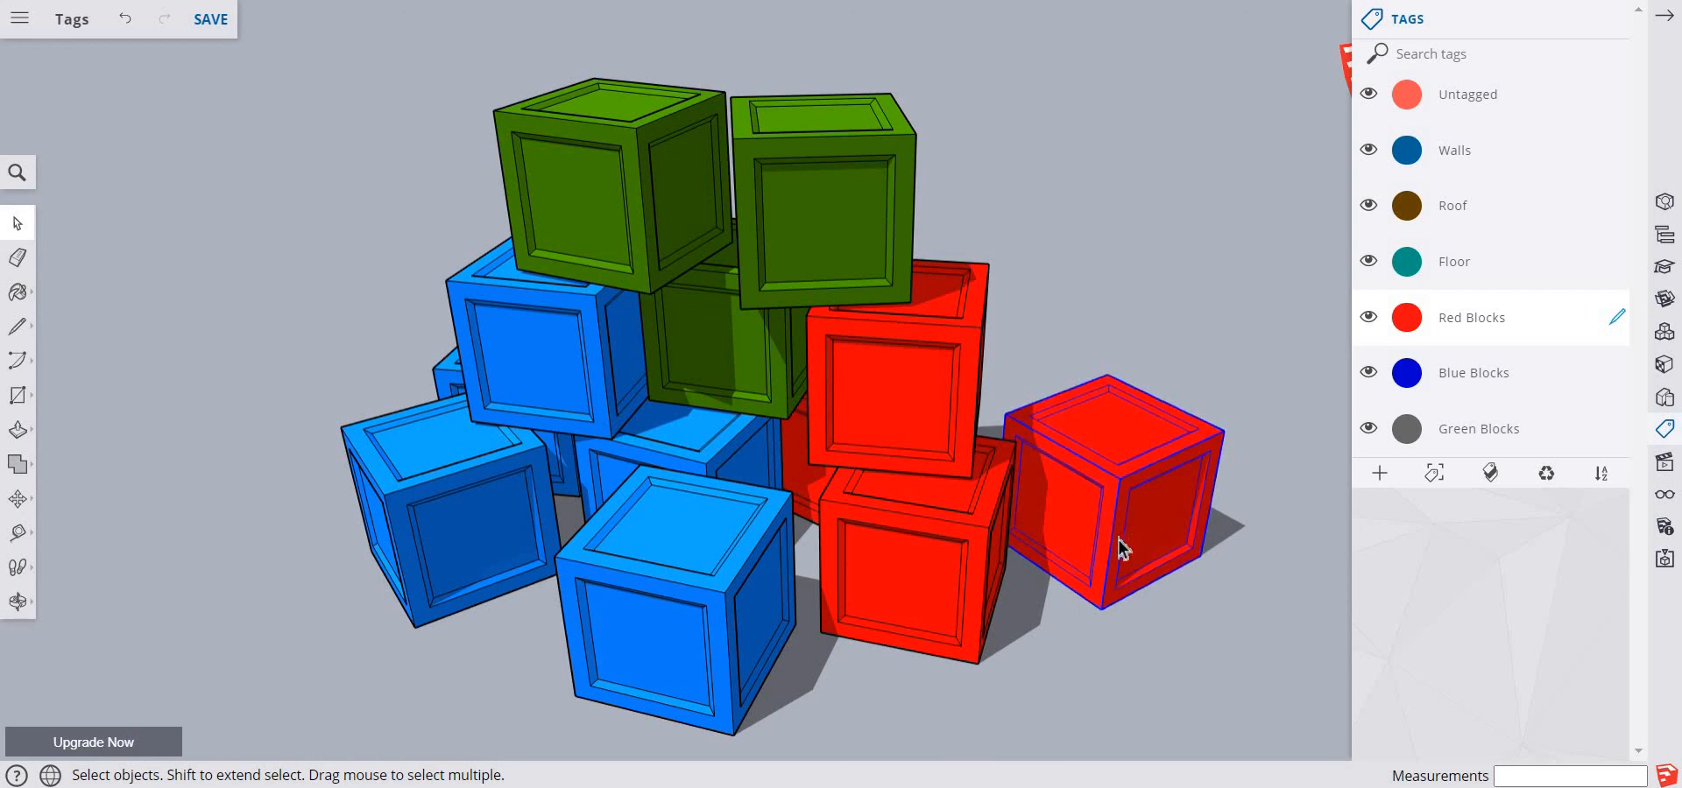
shift+click(960, 520)
shift+click(810, 457)
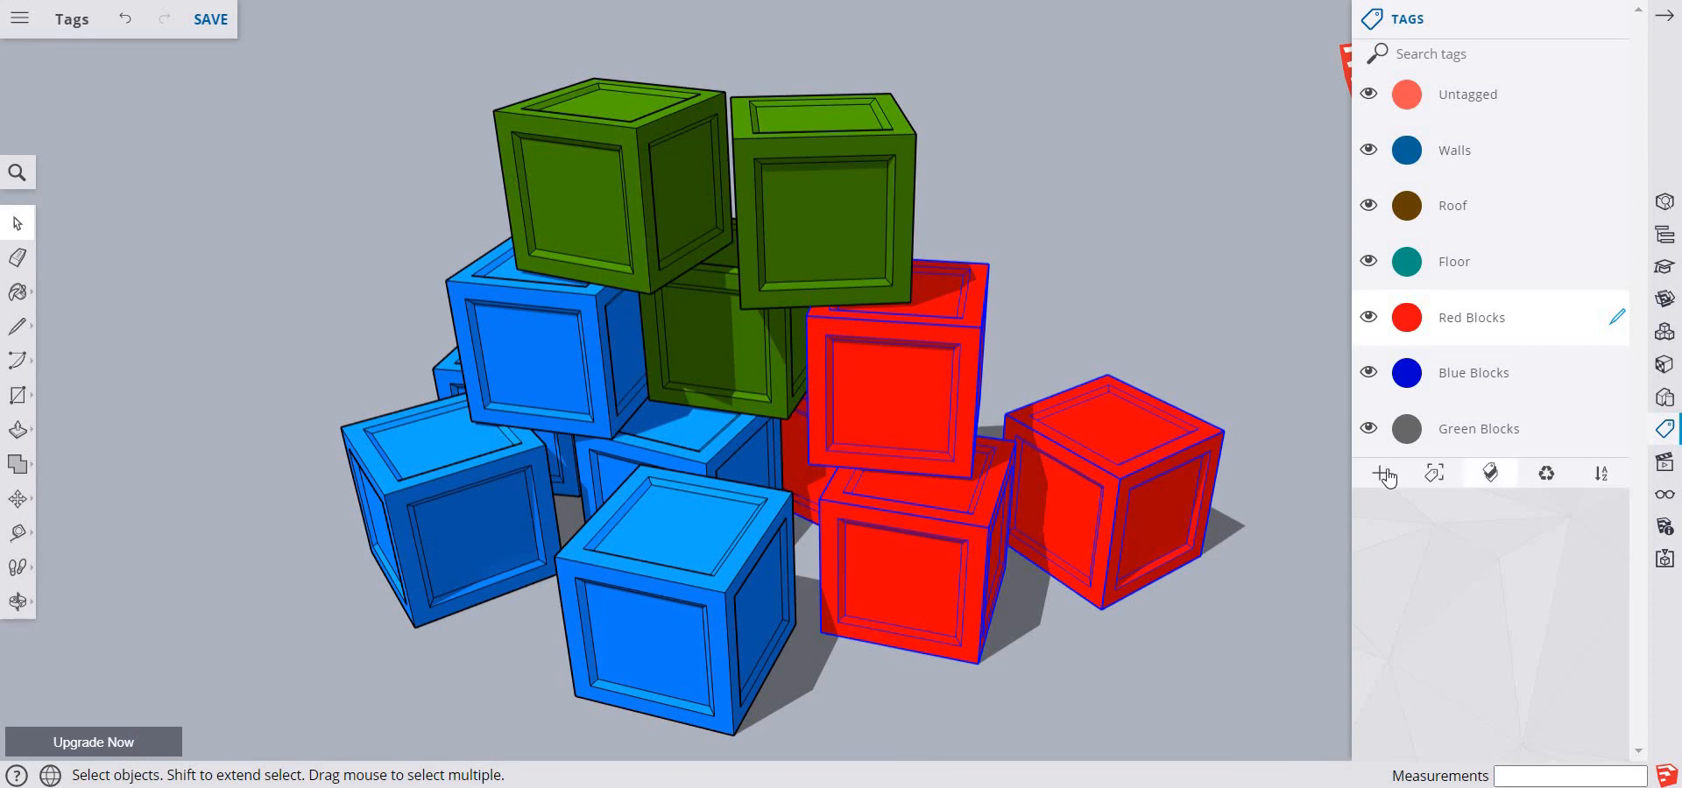
click(1435, 476)
Make Blue Blocks the active tag, add the blue blocks to the current selection and clear it
click(1618, 375)
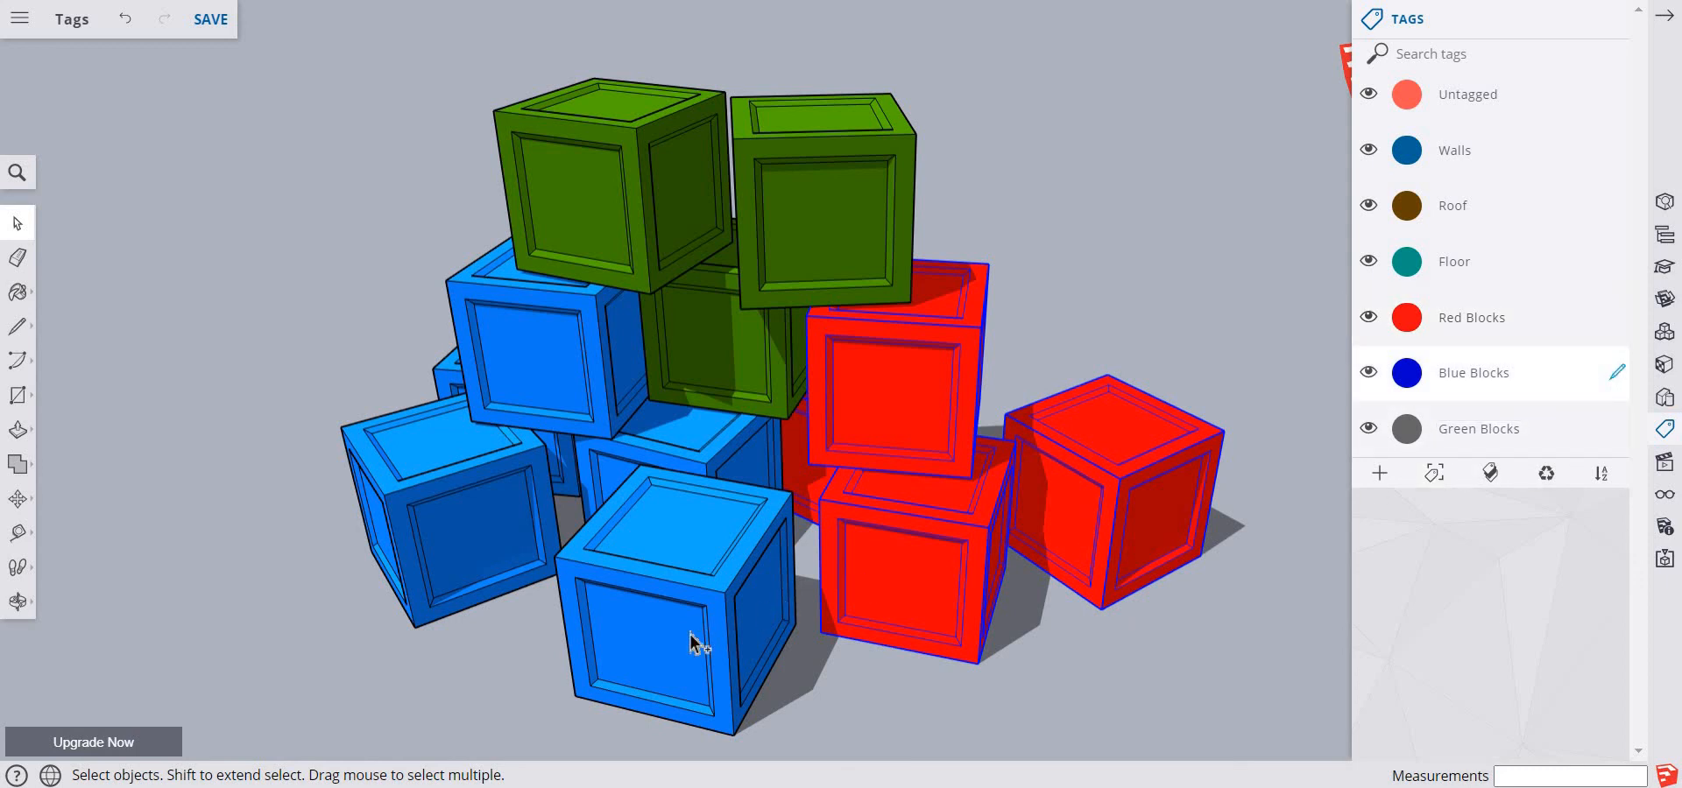
click(706, 507)
click(652, 444)
click(570, 375)
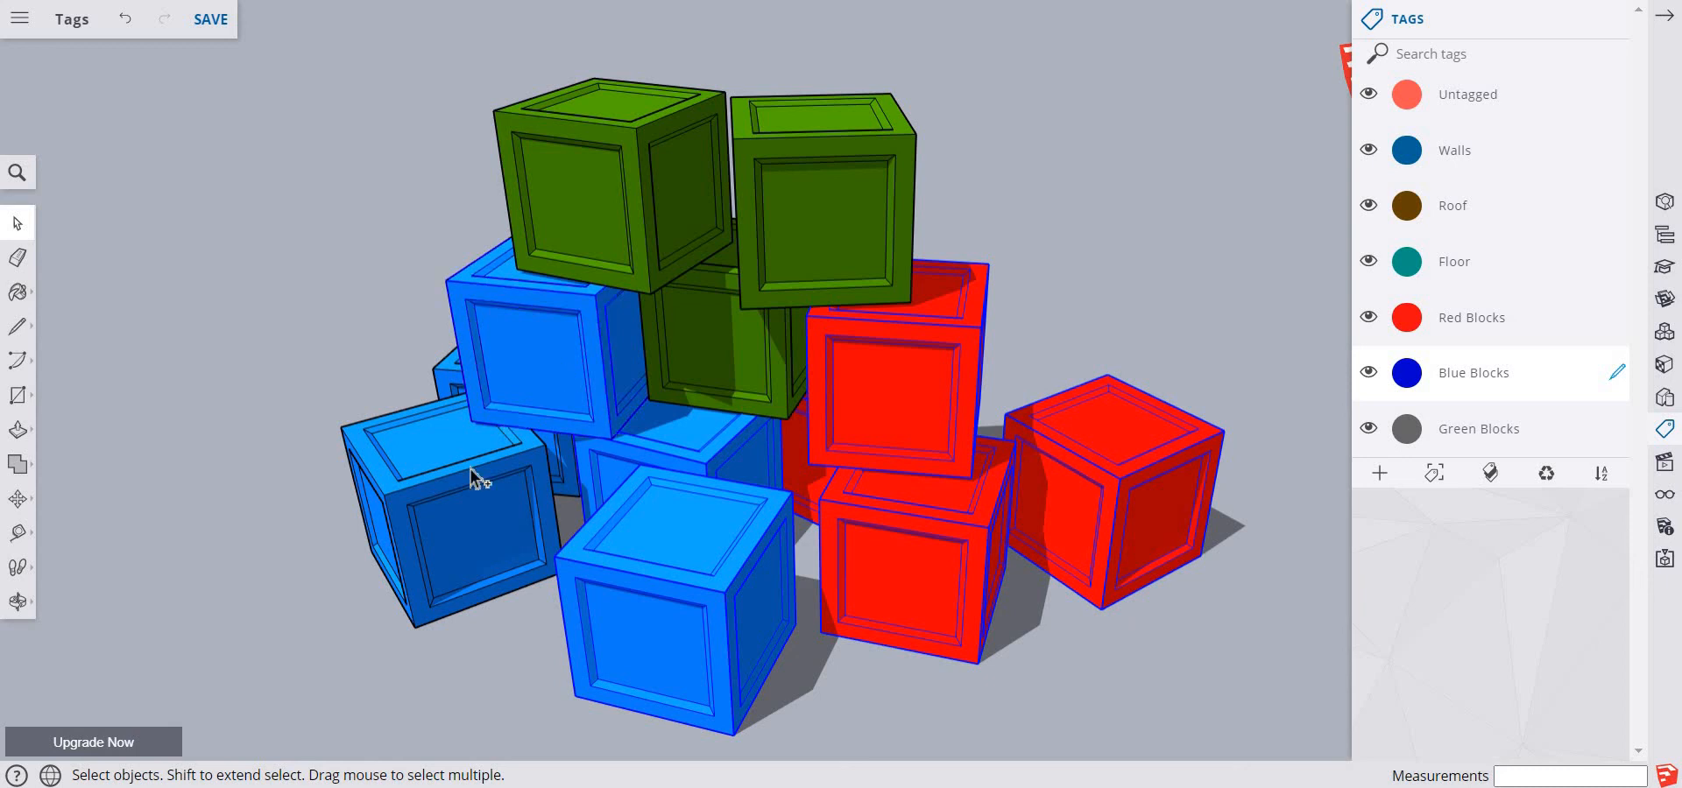
click(438, 407)
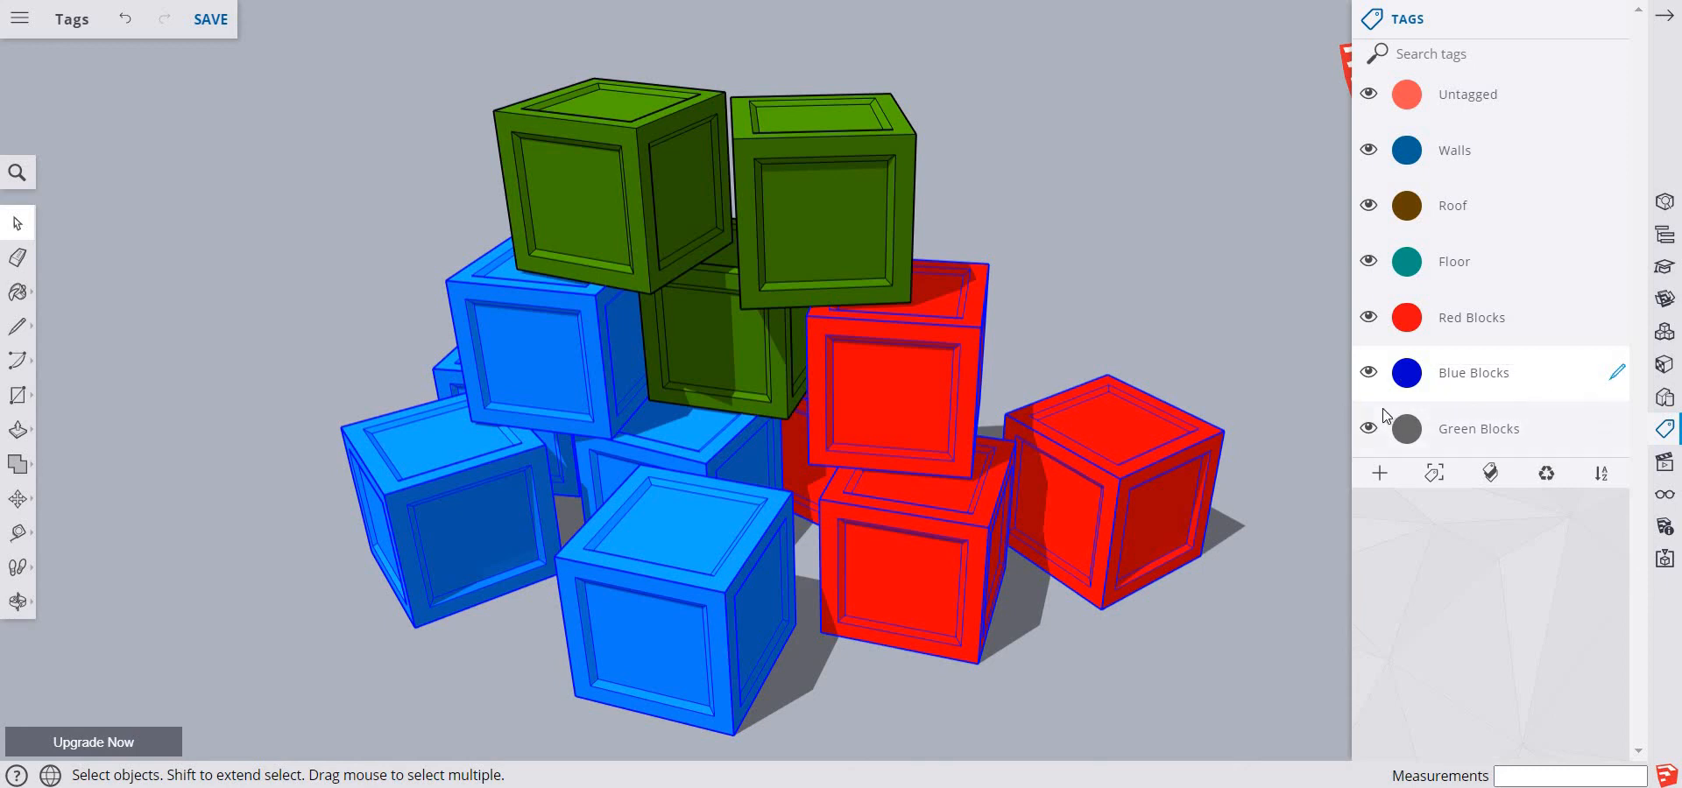
mouse_move(1610, 442)
click(1004, 696)
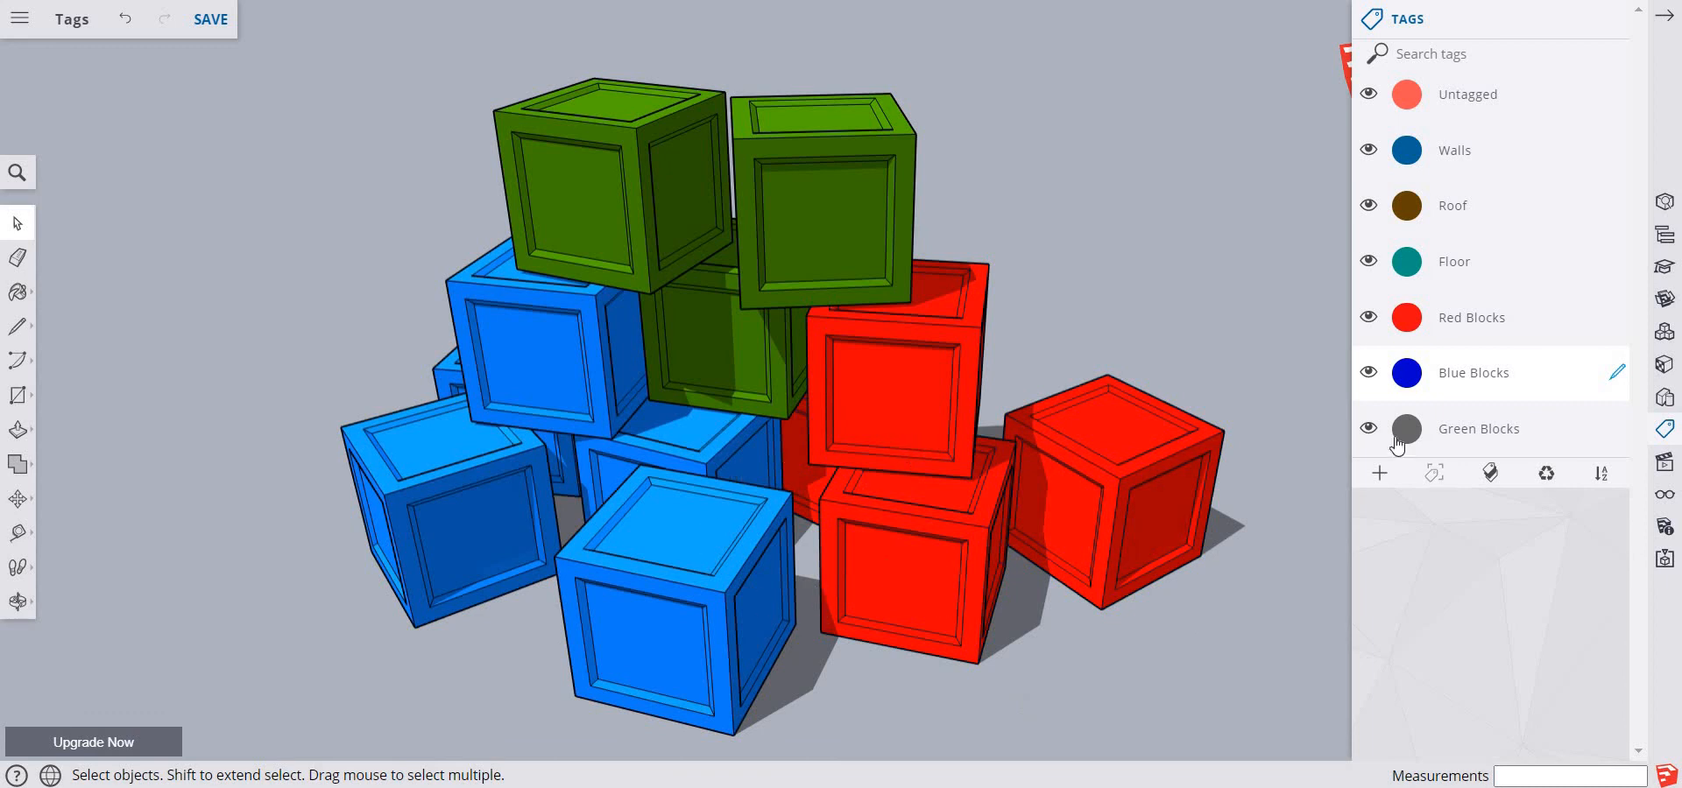
Make Untagged the active tag and toggle the Red Blocks and Blue Blocks tags off and on to check their blocks
mouse_move(1612, 103)
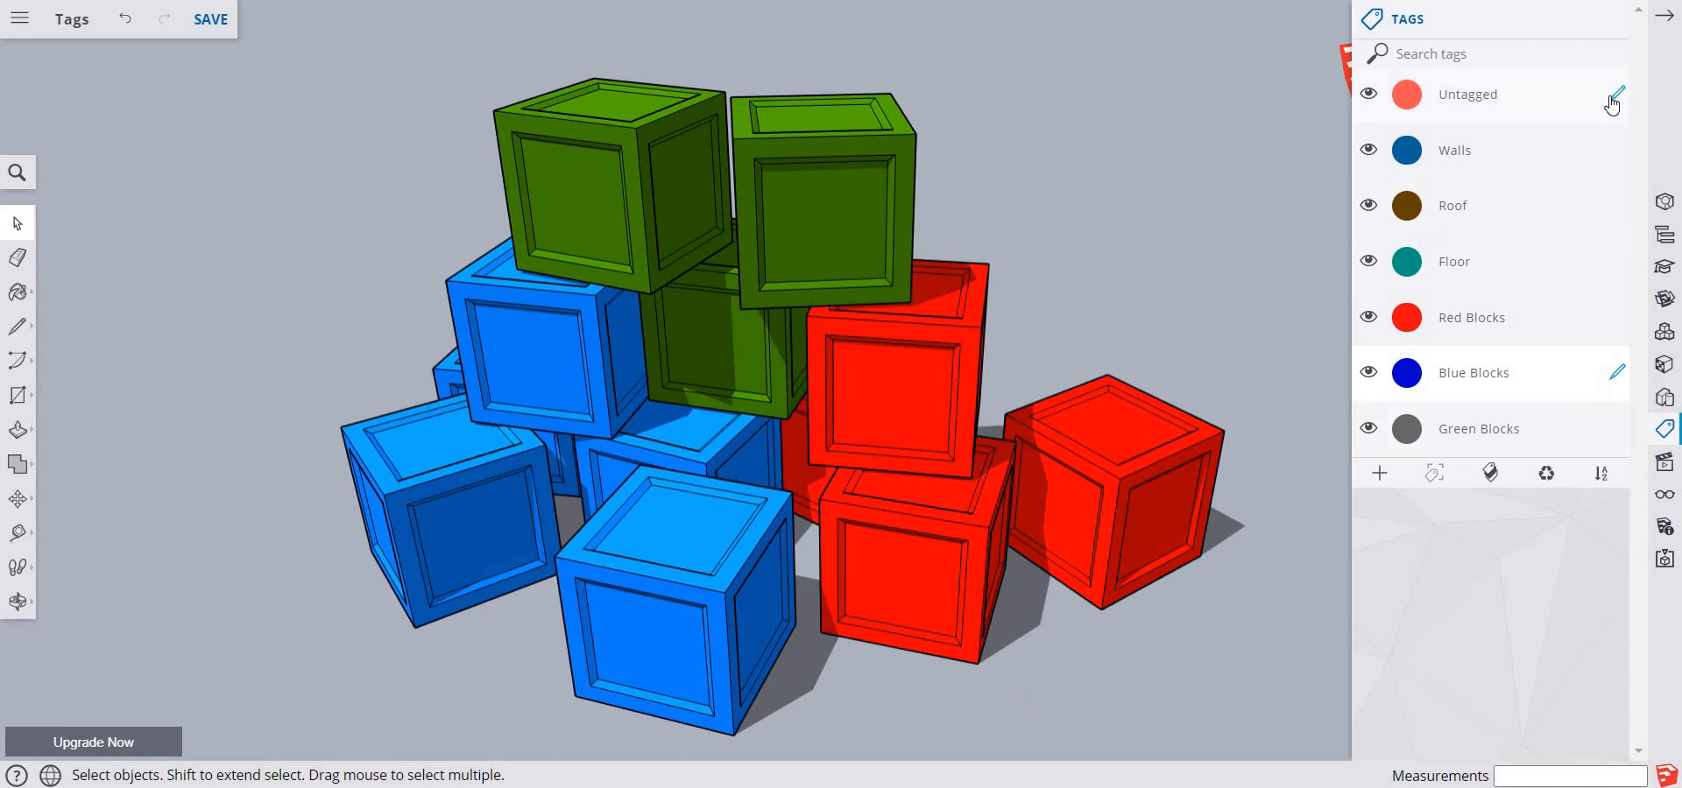
click(1369, 317)
click(1368, 373)
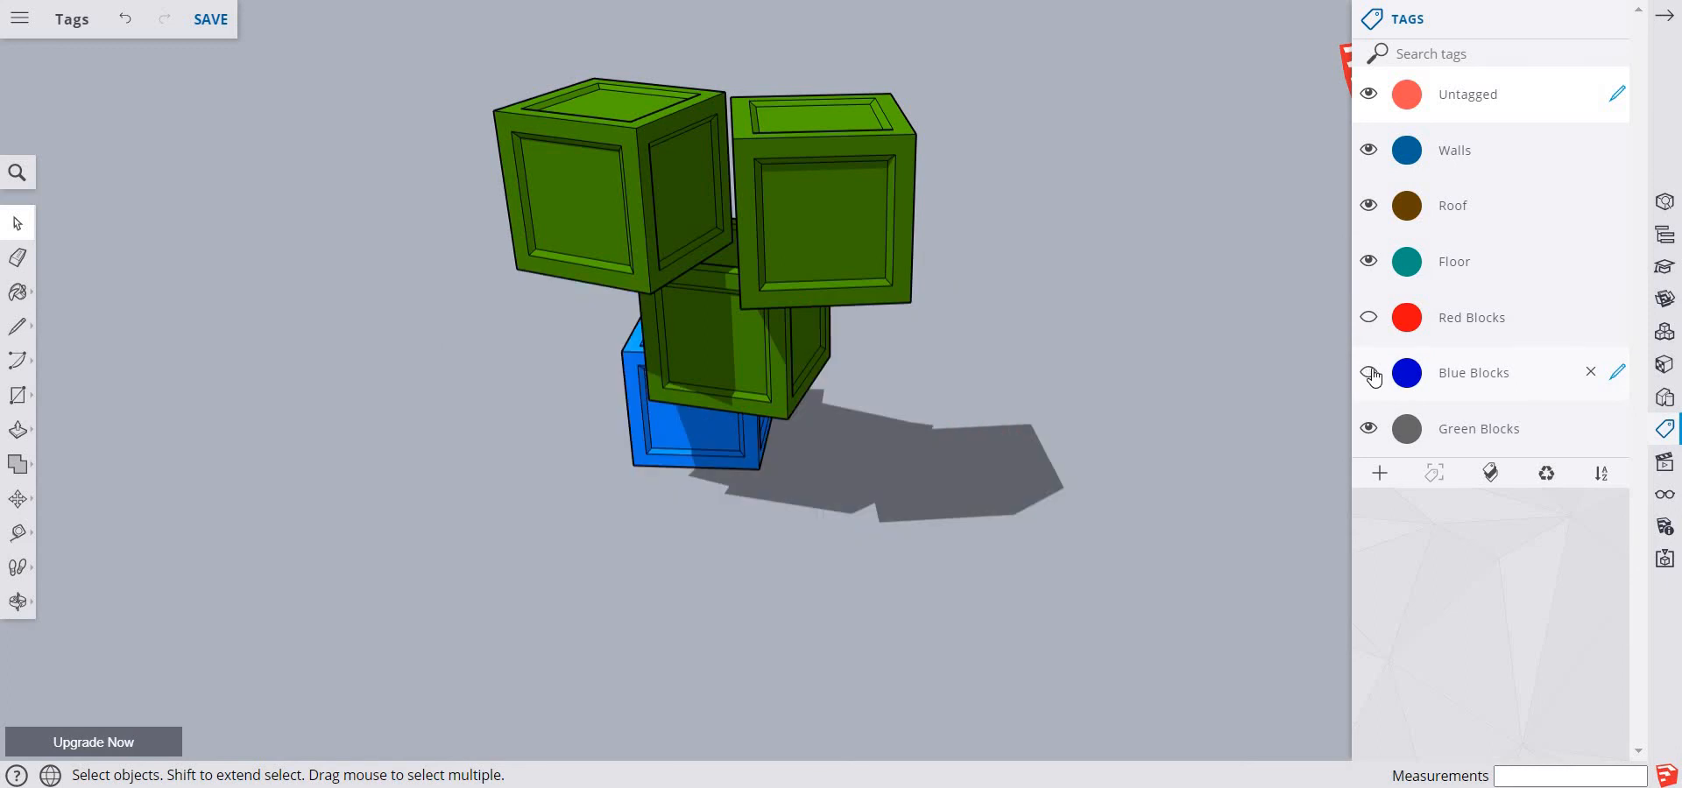
click(1368, 317)
click(1368, 373)
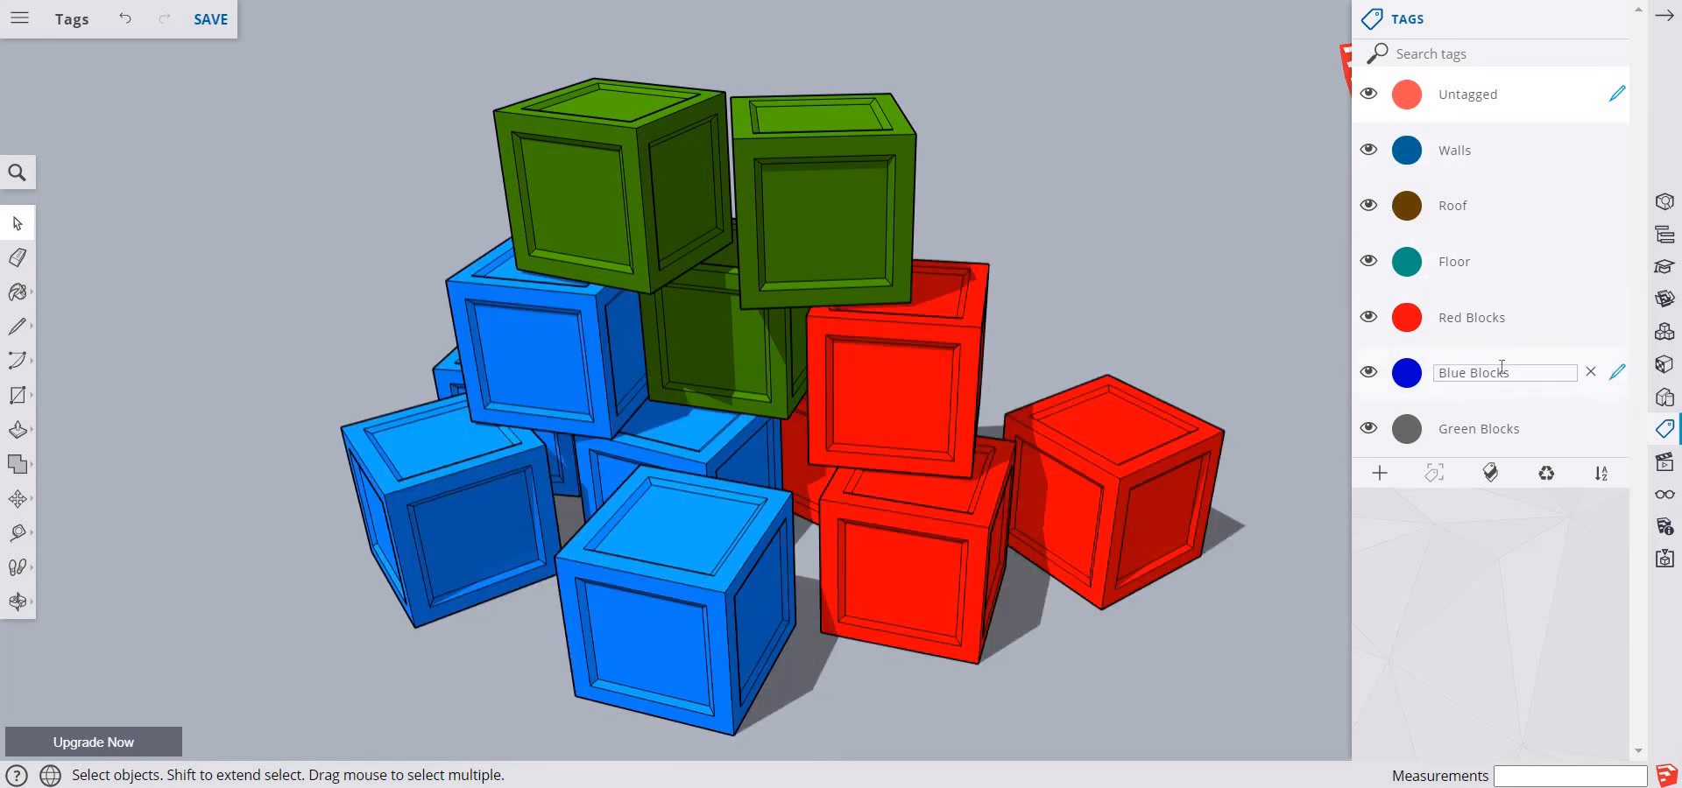
Make Red Blocks the active tag, assign the three front red blocks to it and clear the selection
click(1618, 321)
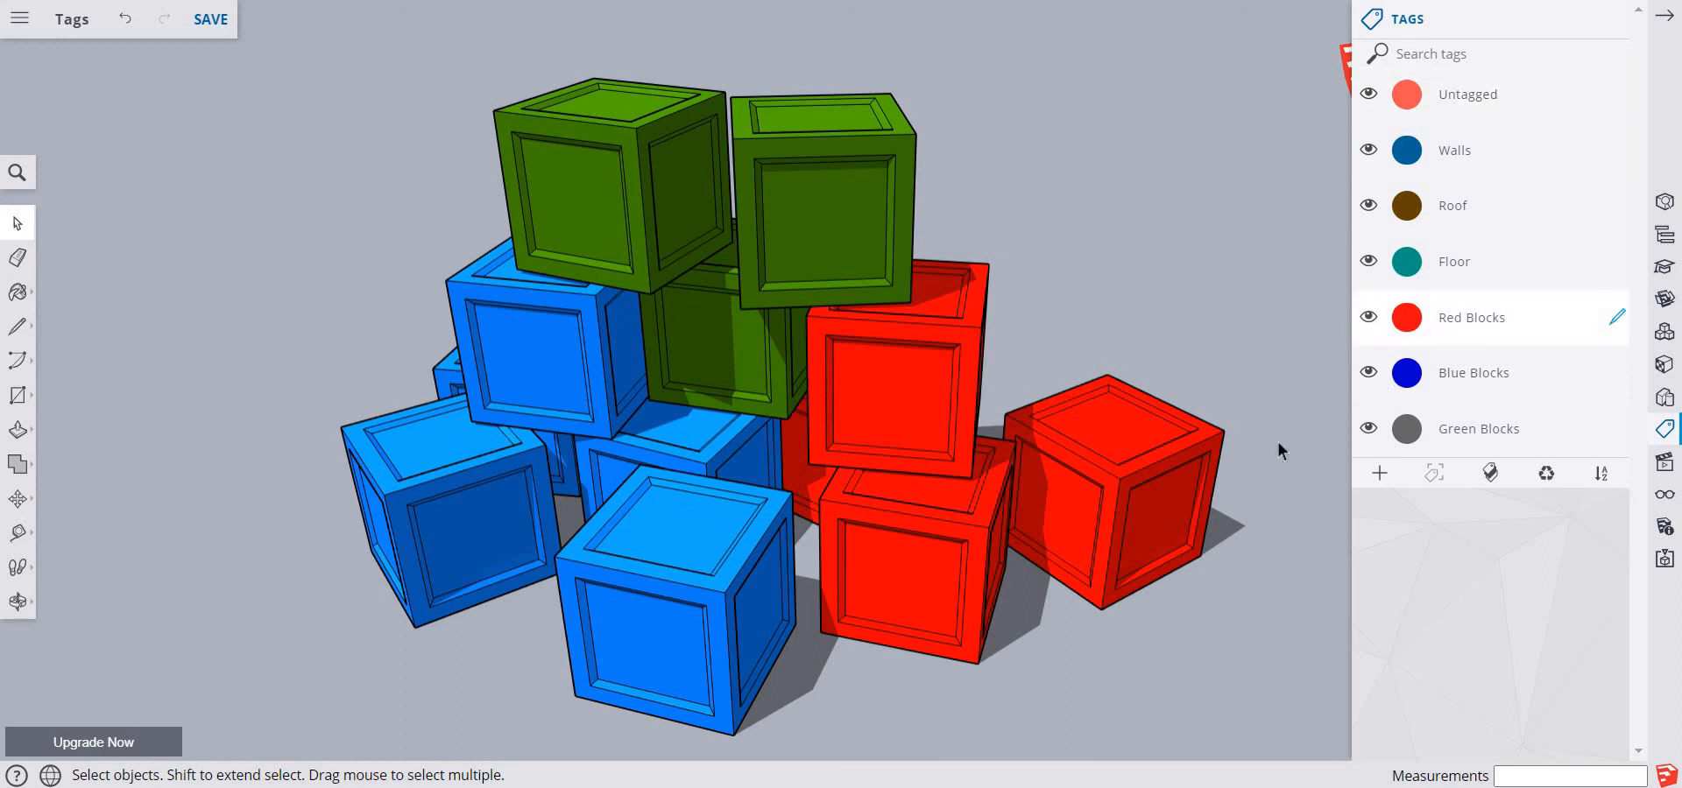
click(1143, 518)
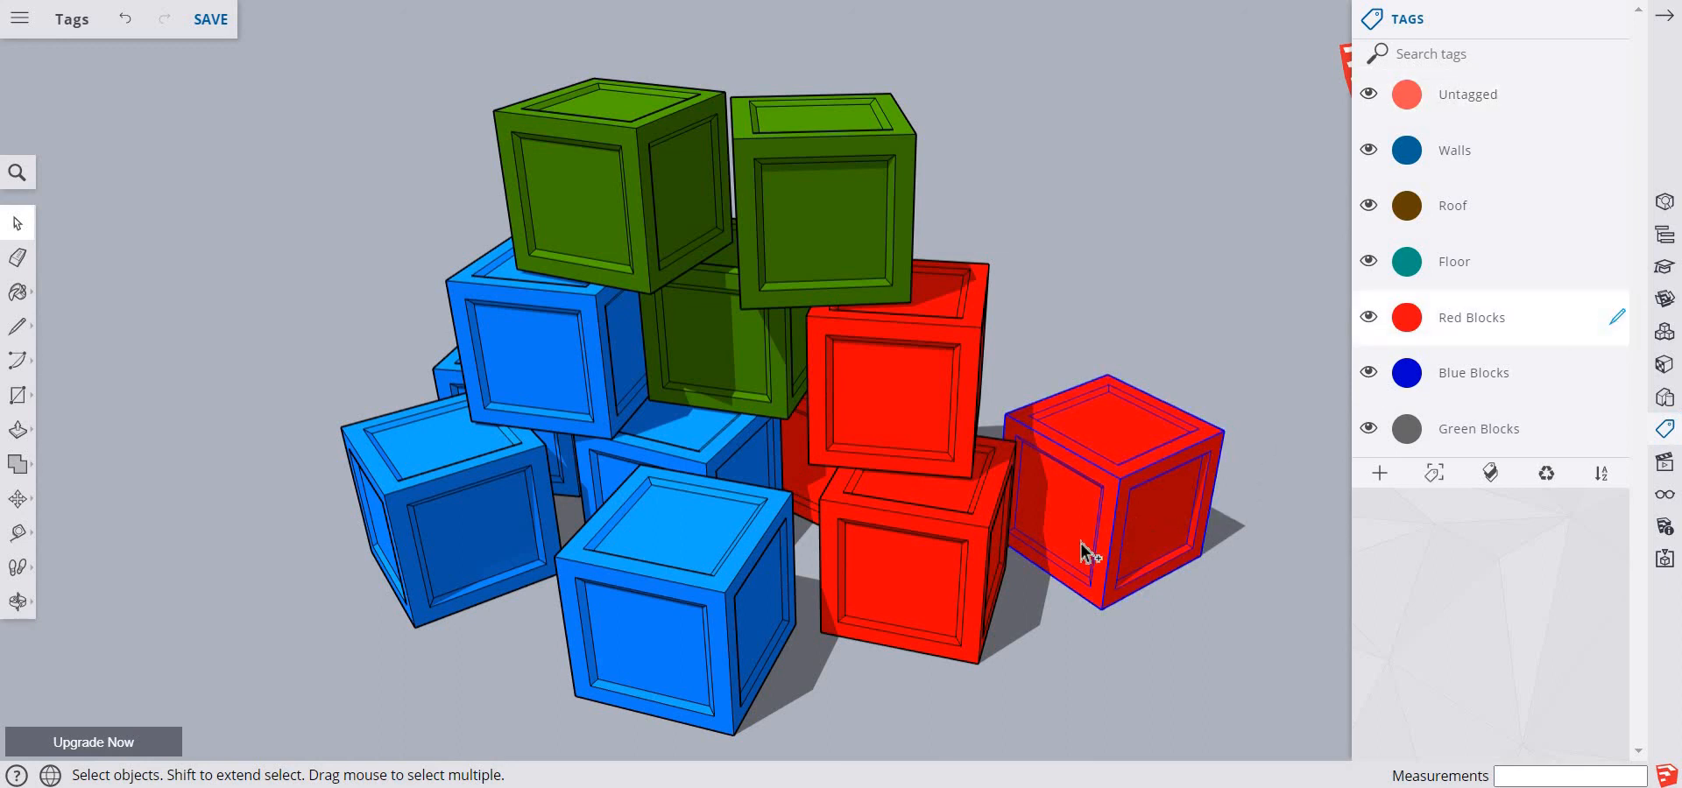
shift+click(943, 569)
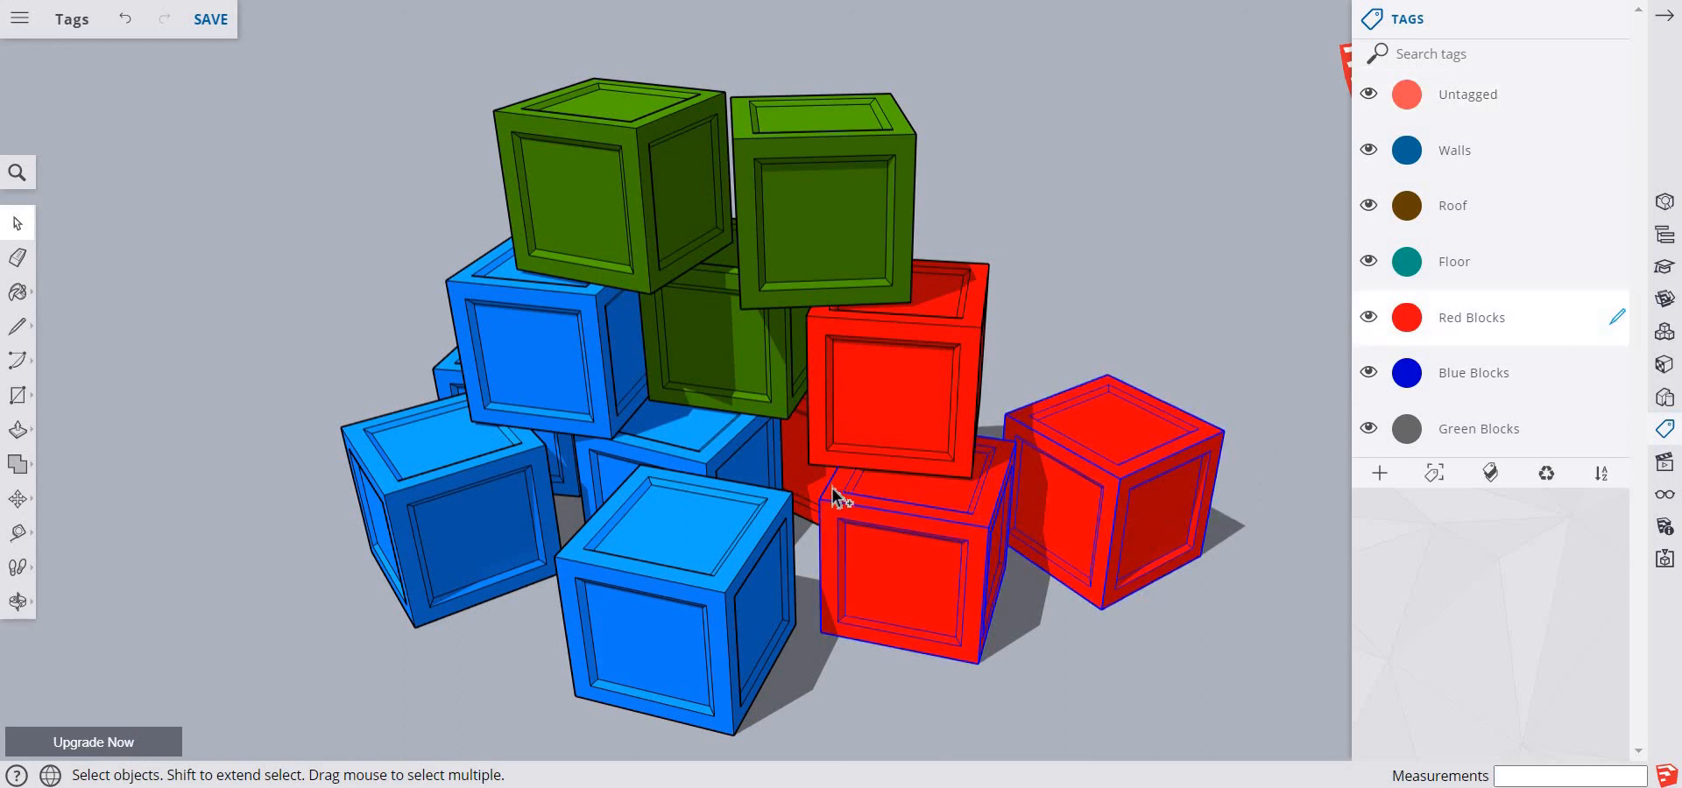
shift+click(840, 420)
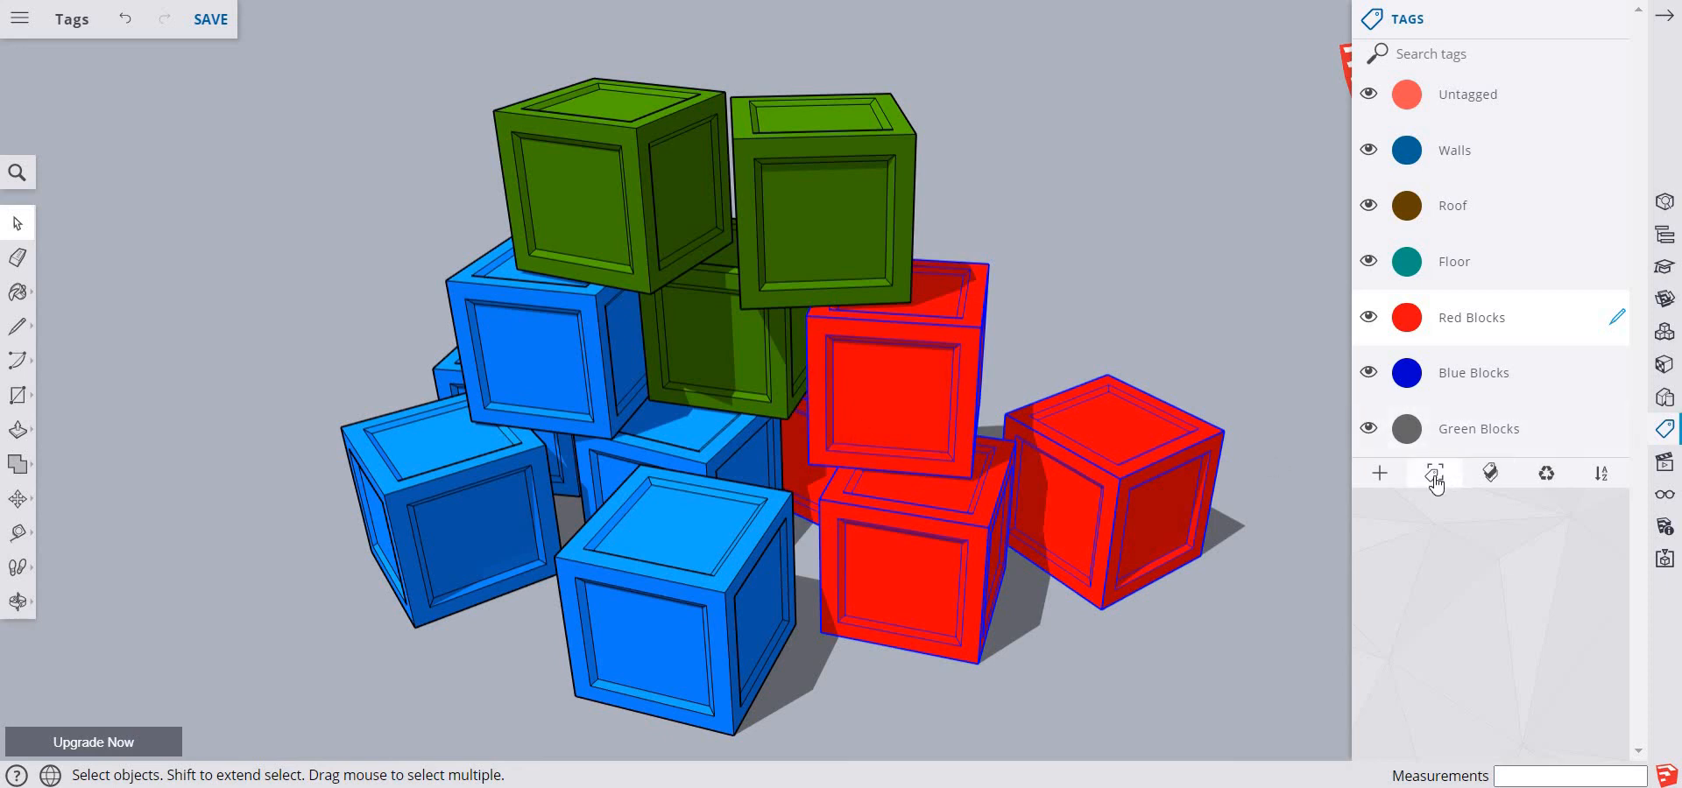
click(1151, 298)
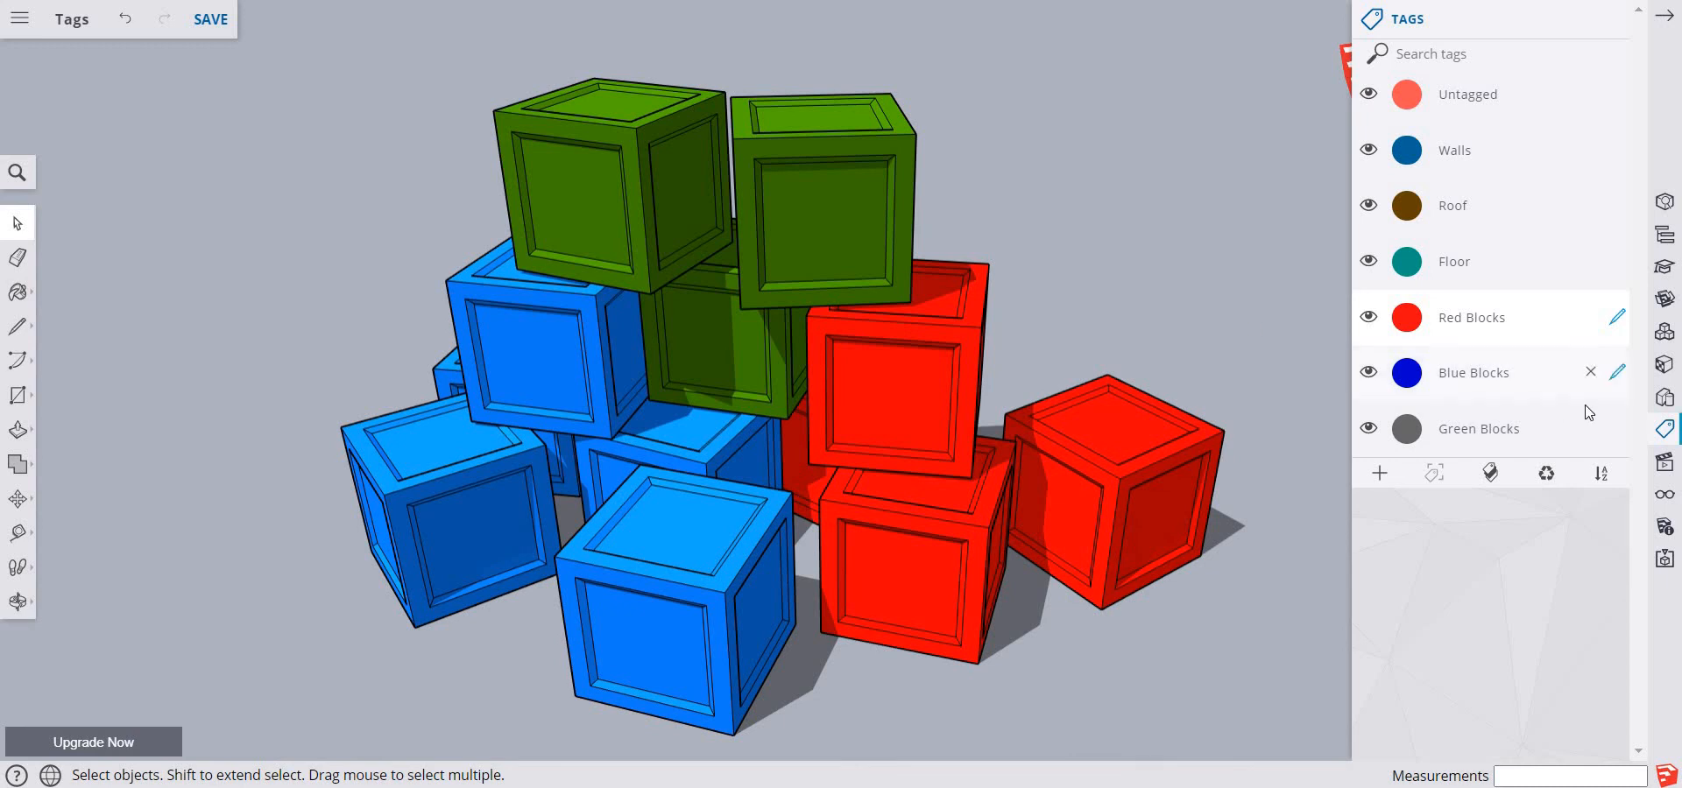
Make Blue Blocks the active tag and assign the blue blocks in the front and side of the pile to it
click(1618, 372)
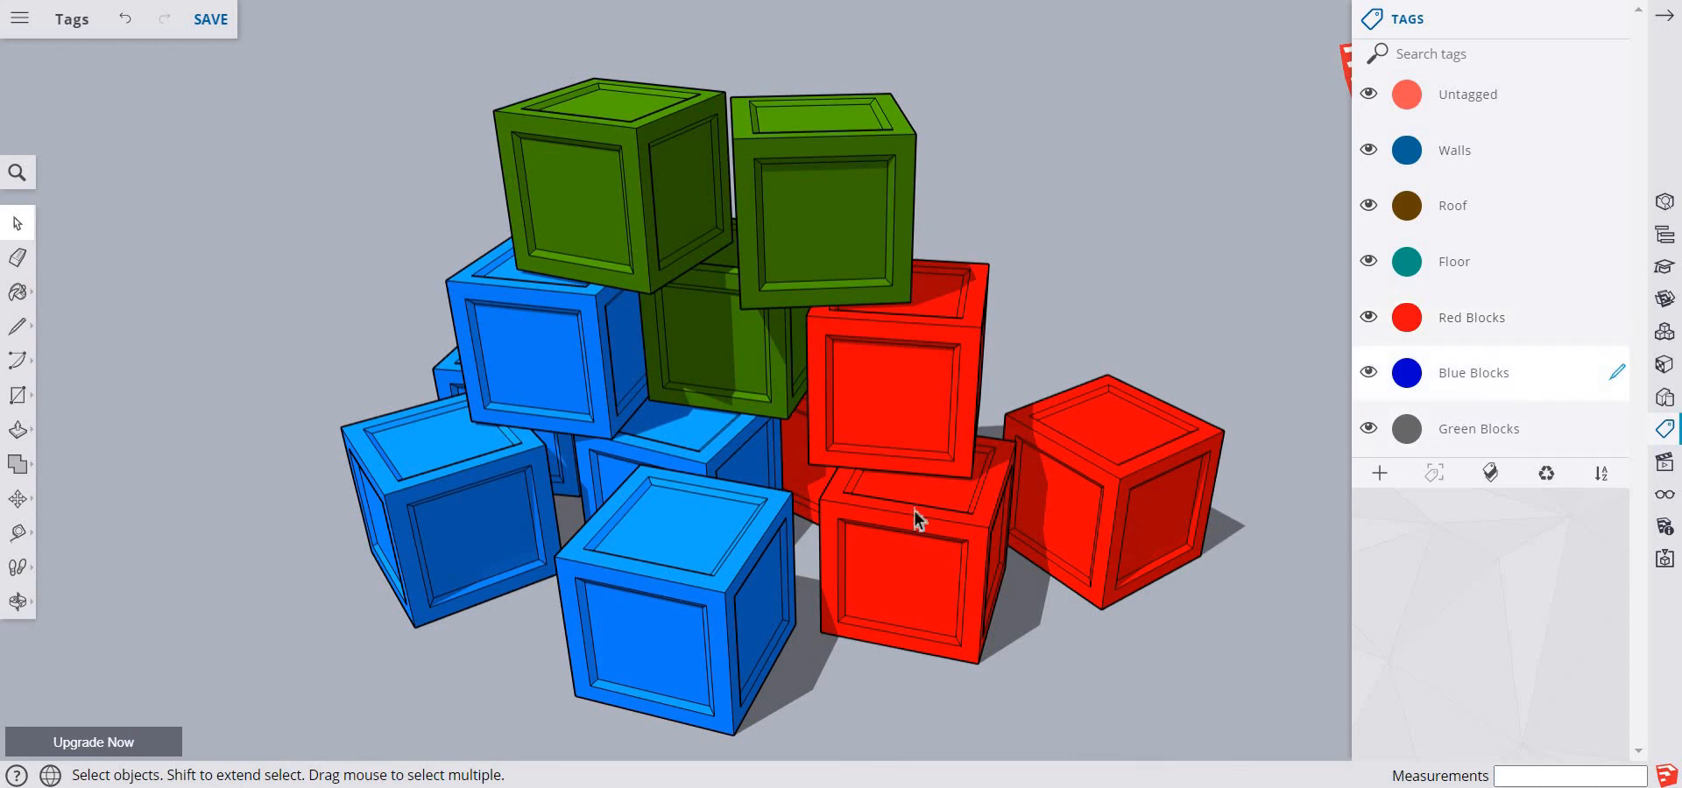
ctrl+click(691, 599)
ctrl+click(699, 455)
ctrl+click(598, 381)
ctrl+click(459, 372)
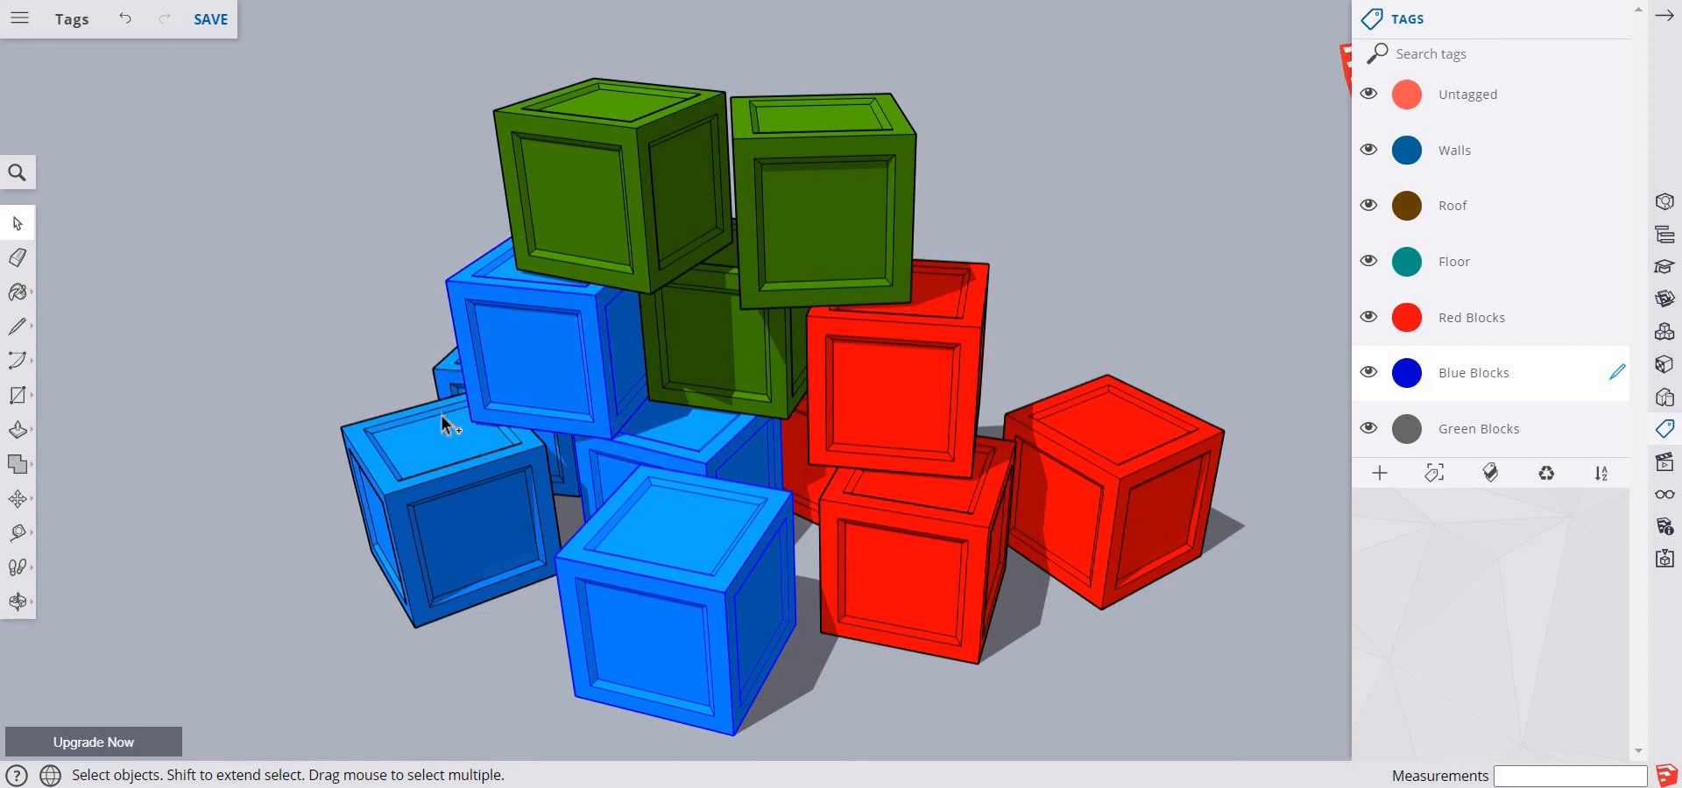
ctrl+click(445, 480)
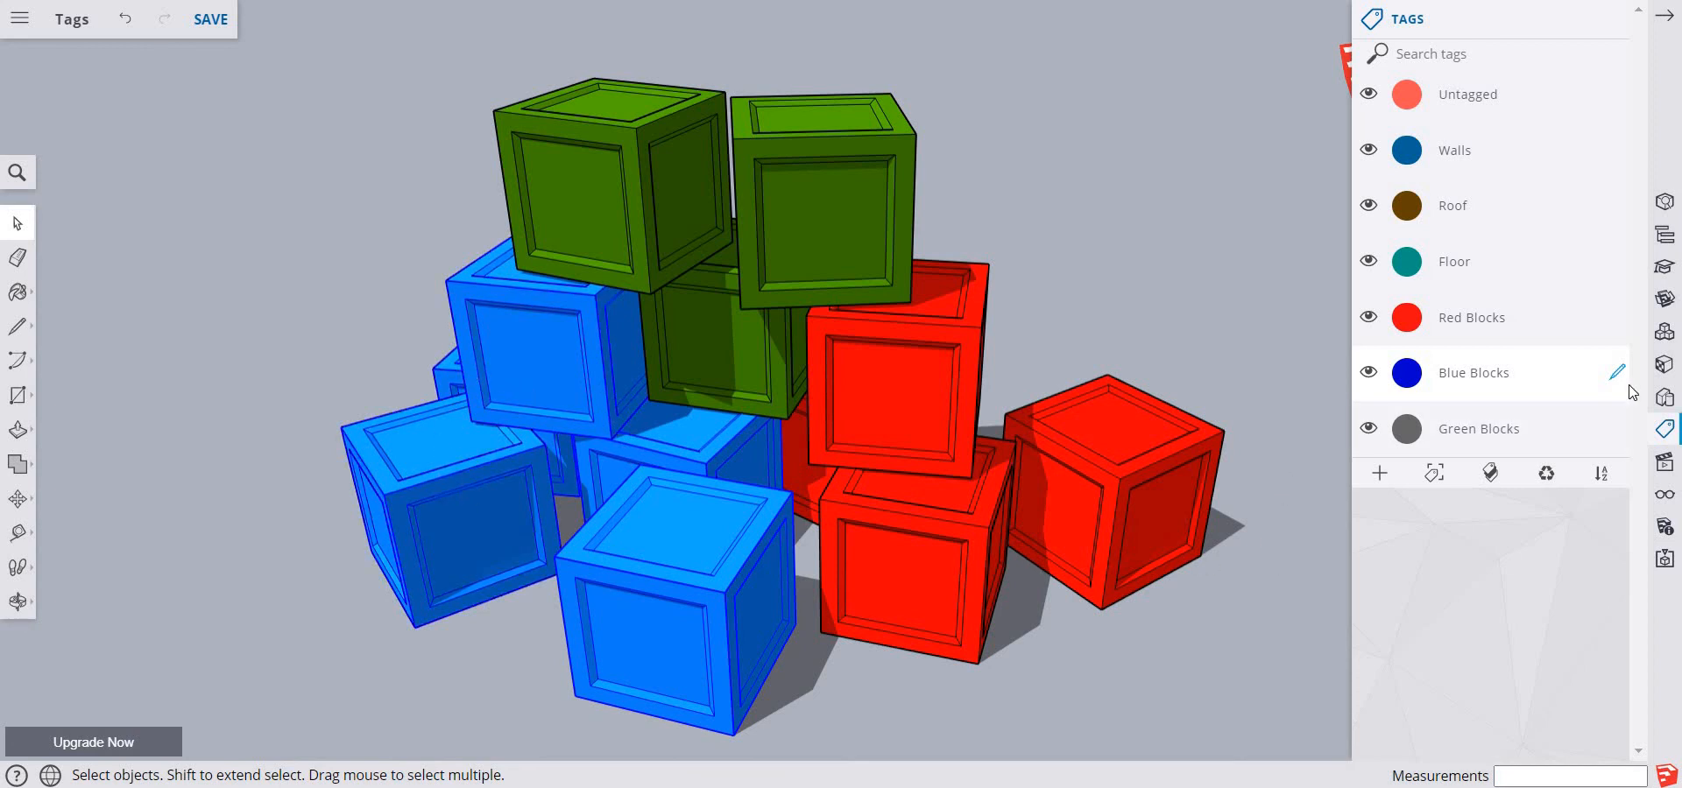
Make Green Blocks the active tag and assign the three green blocks to it
click(1617, 436)
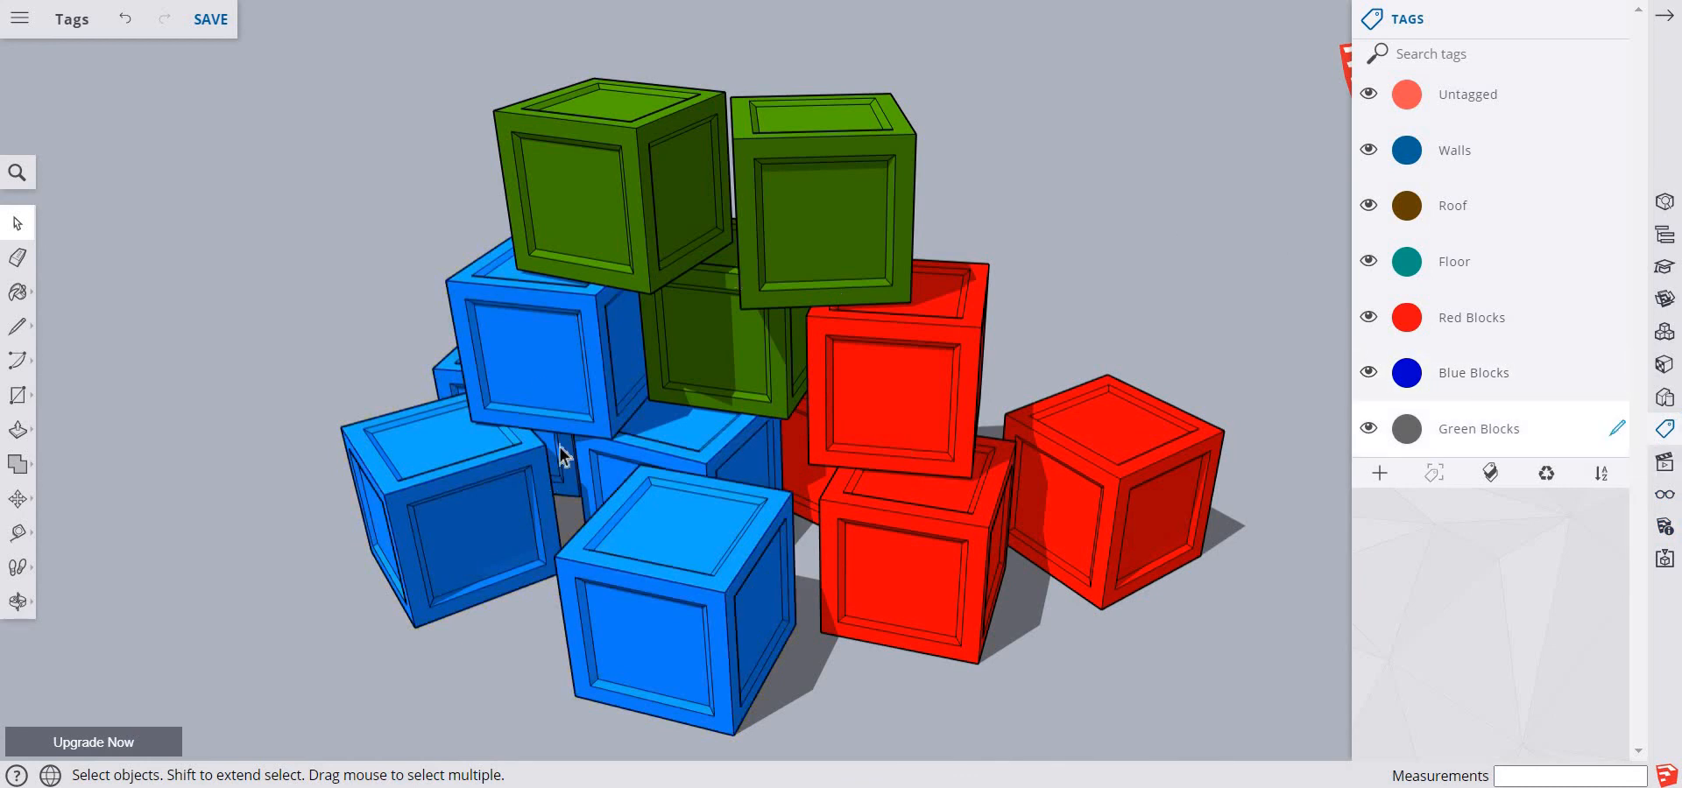
click(790, 218)
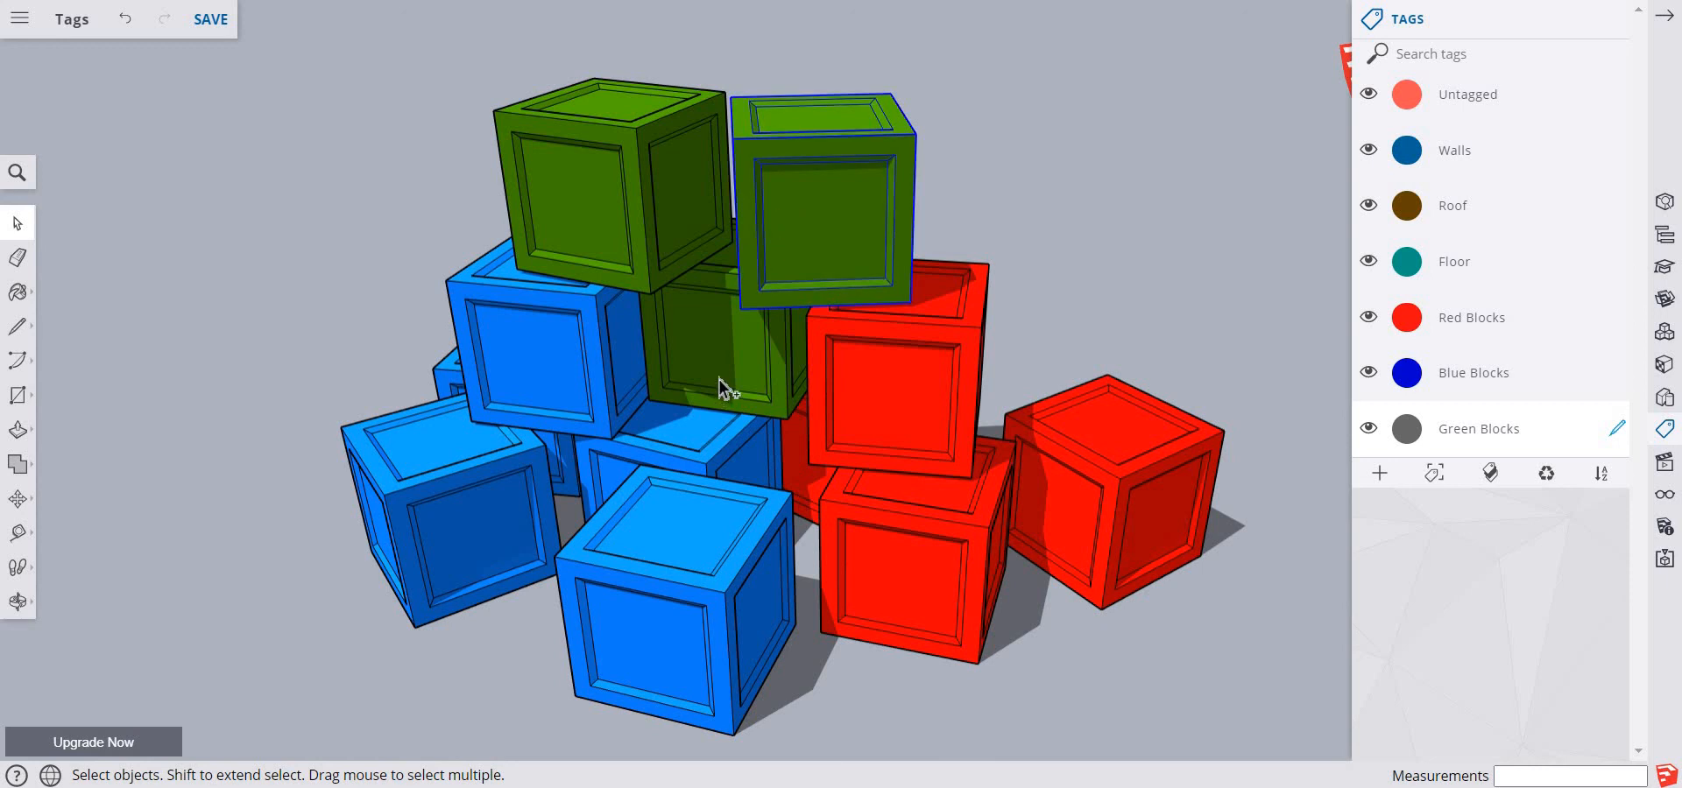
ctrl+click(718, 378)
ctrl+click(592, 212)
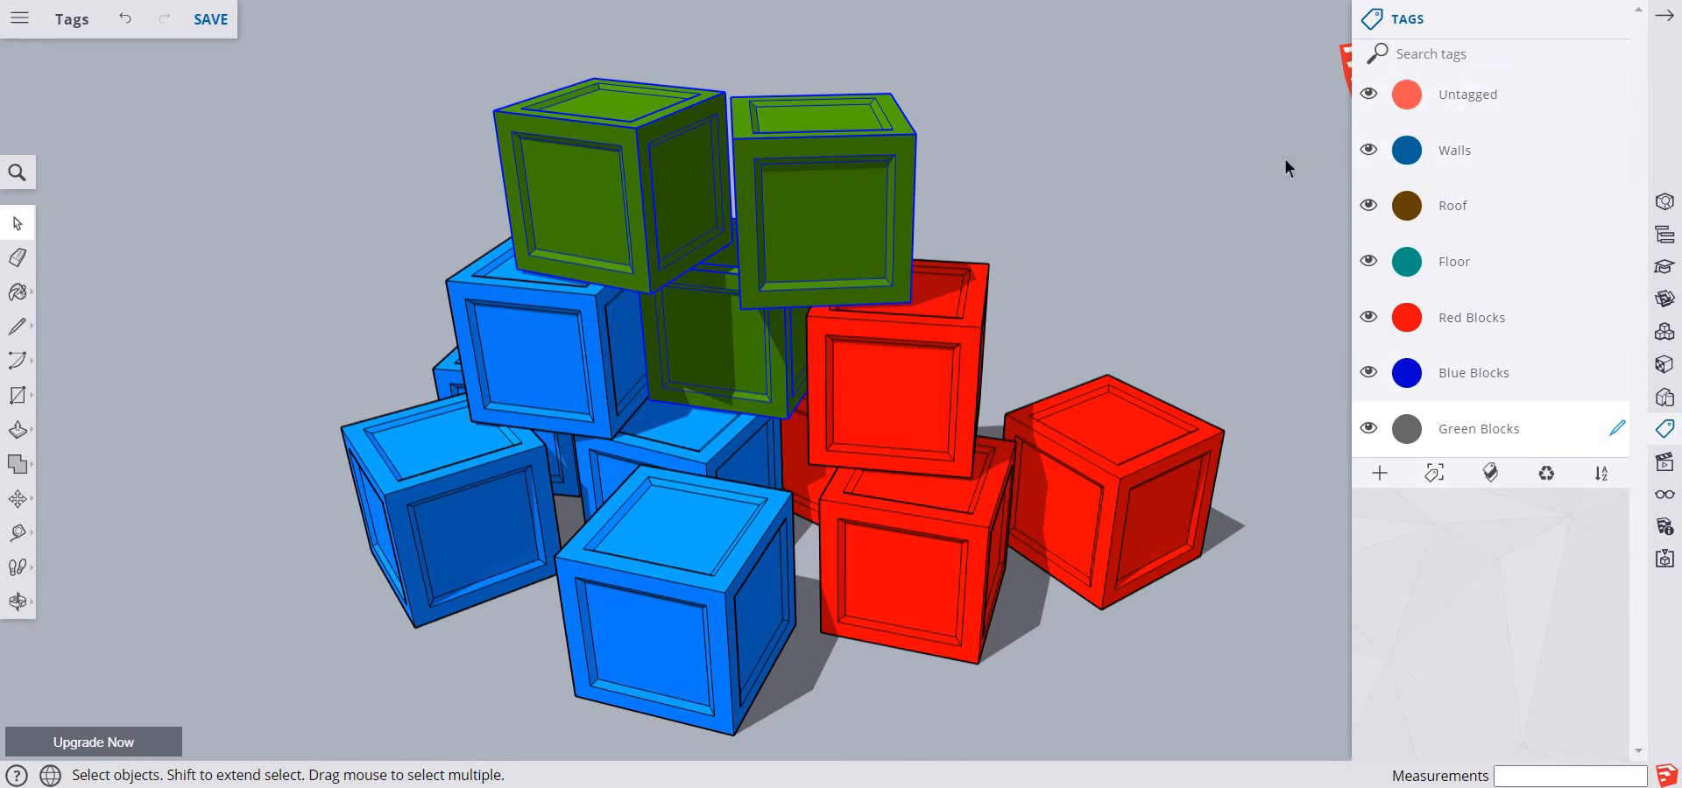
click(1039, 193)
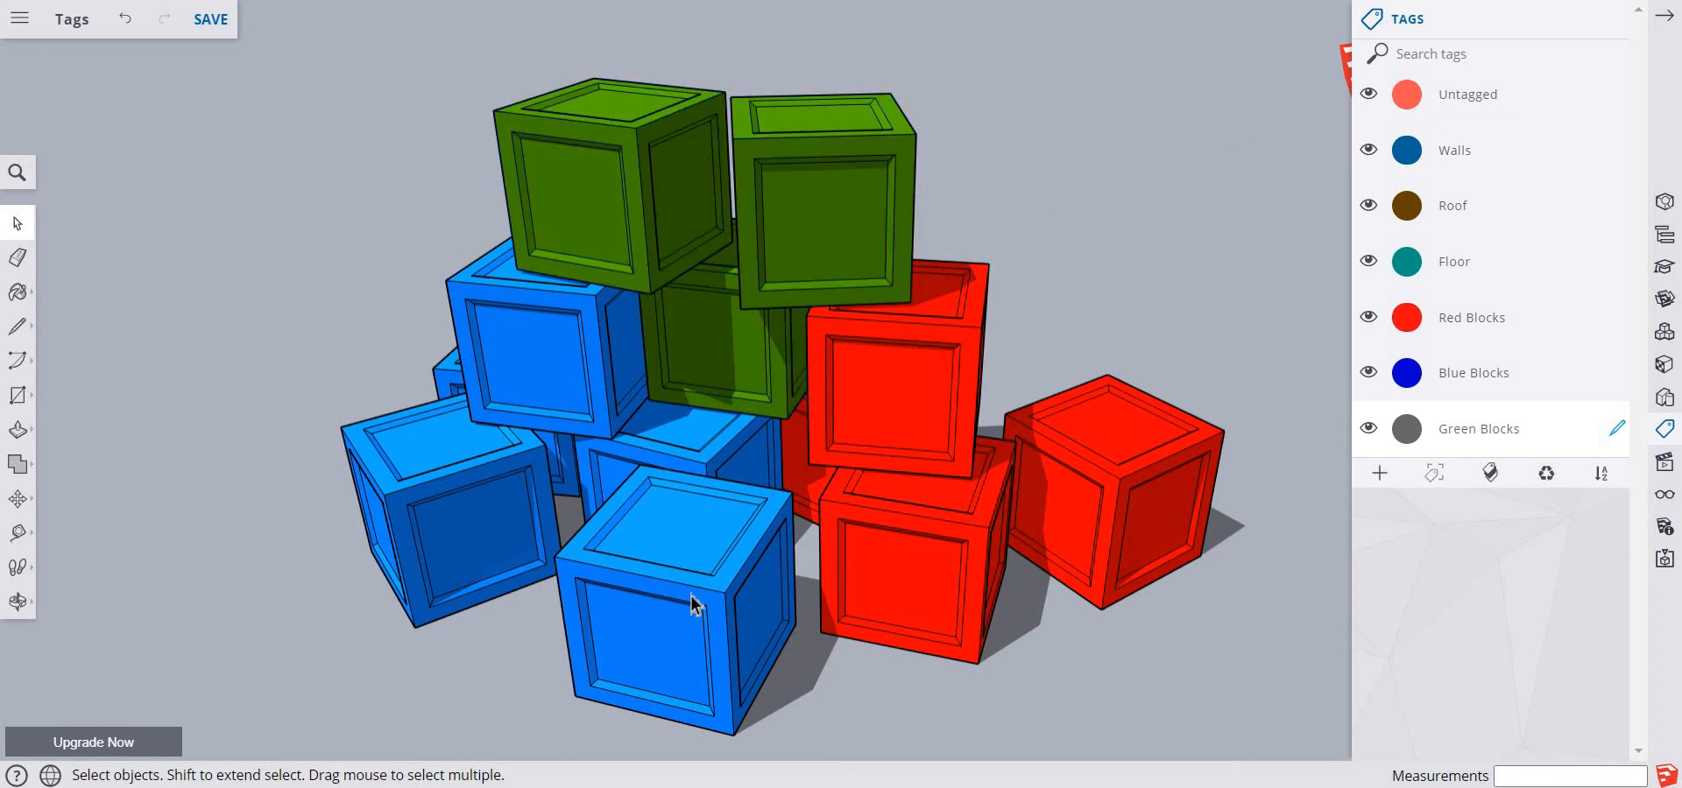
Make Untagged the active tag and hide the Green, Blue and Red Blocks tags to check for untagged blocks
click(1618, 94)
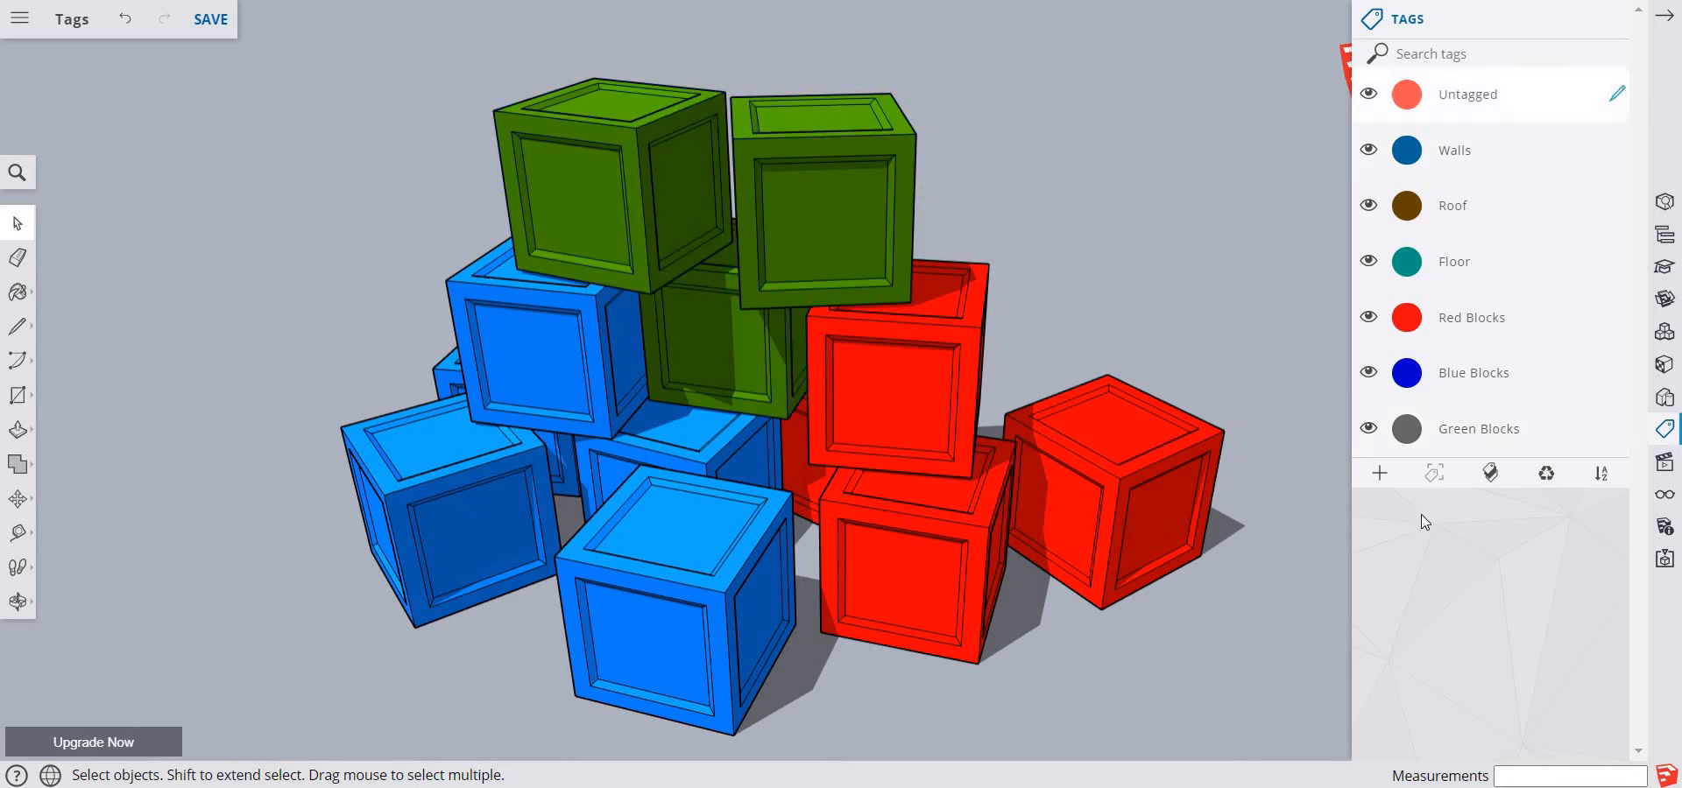
click(1369, 428)
click(1369, 377)
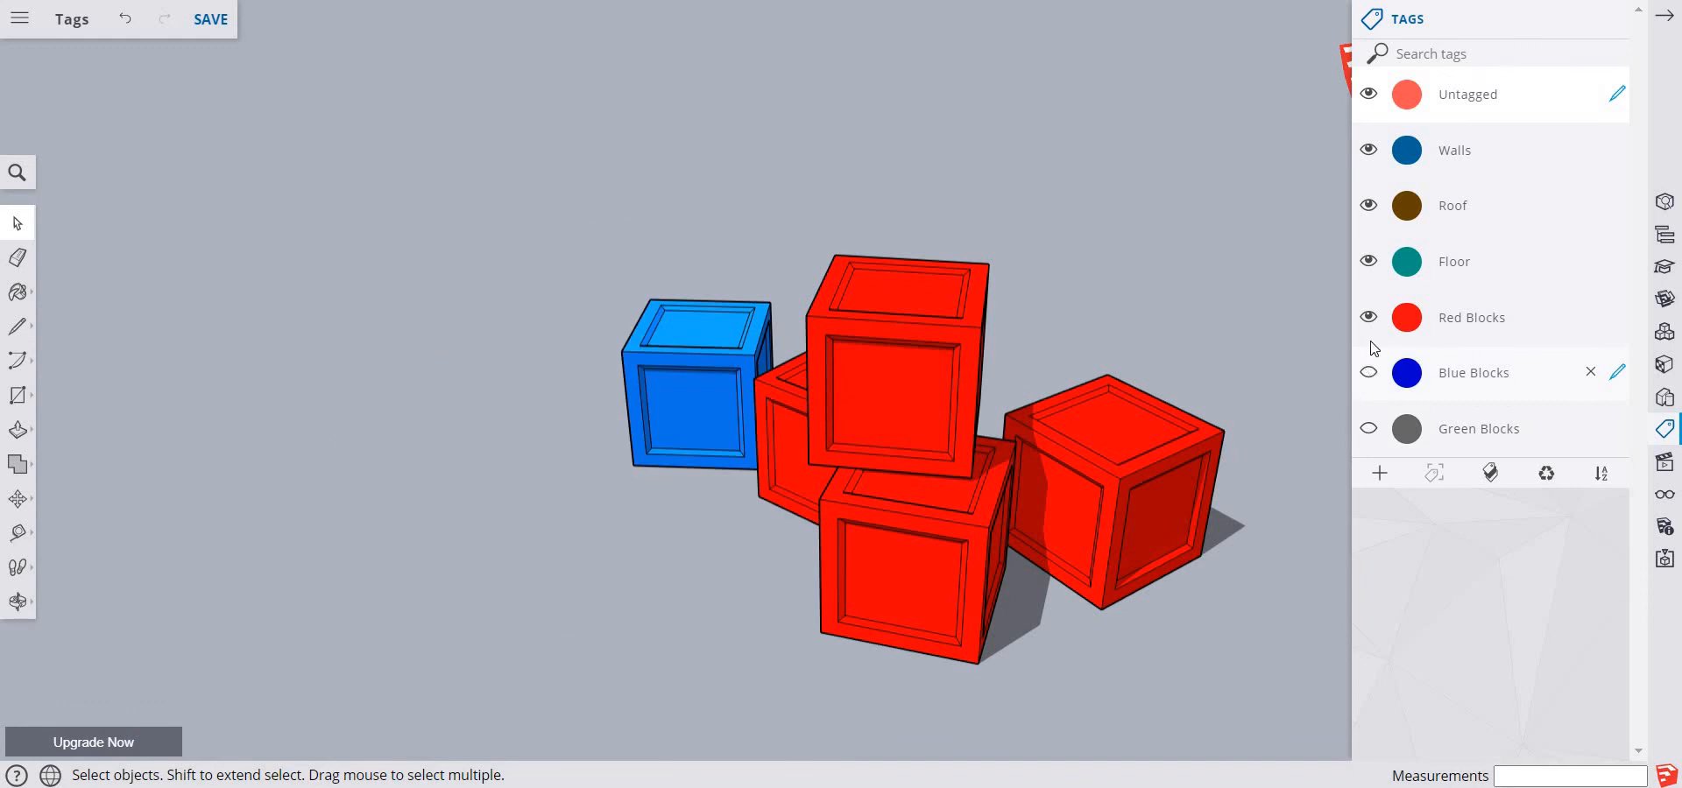
click(1368, 318)
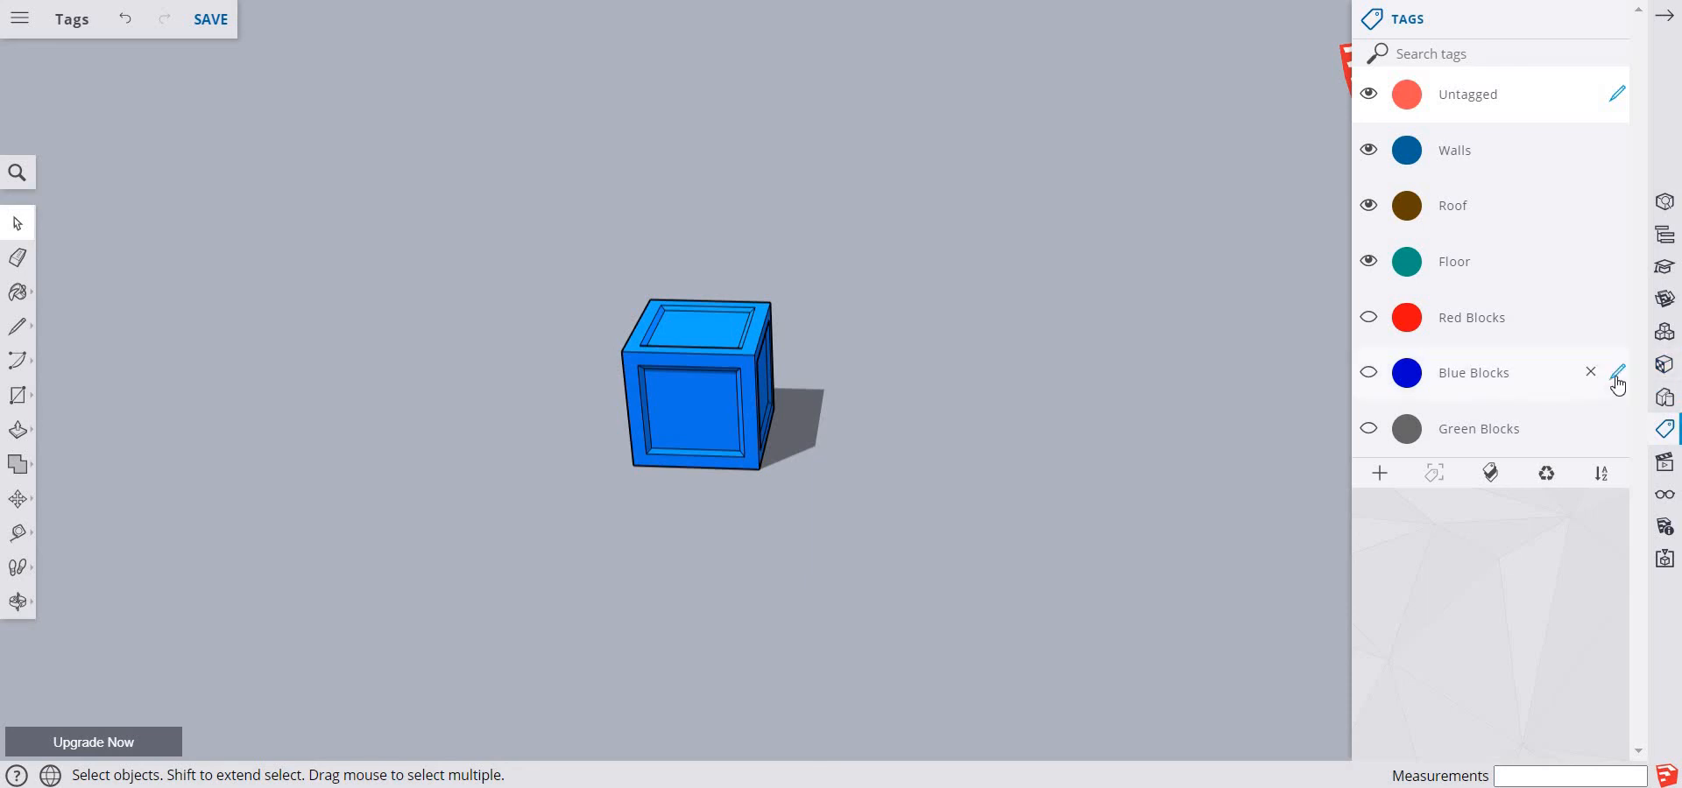
Assign the leftover blue block at the back to the Blue Blocks tag and make Untagged active again
click(1617, 377)
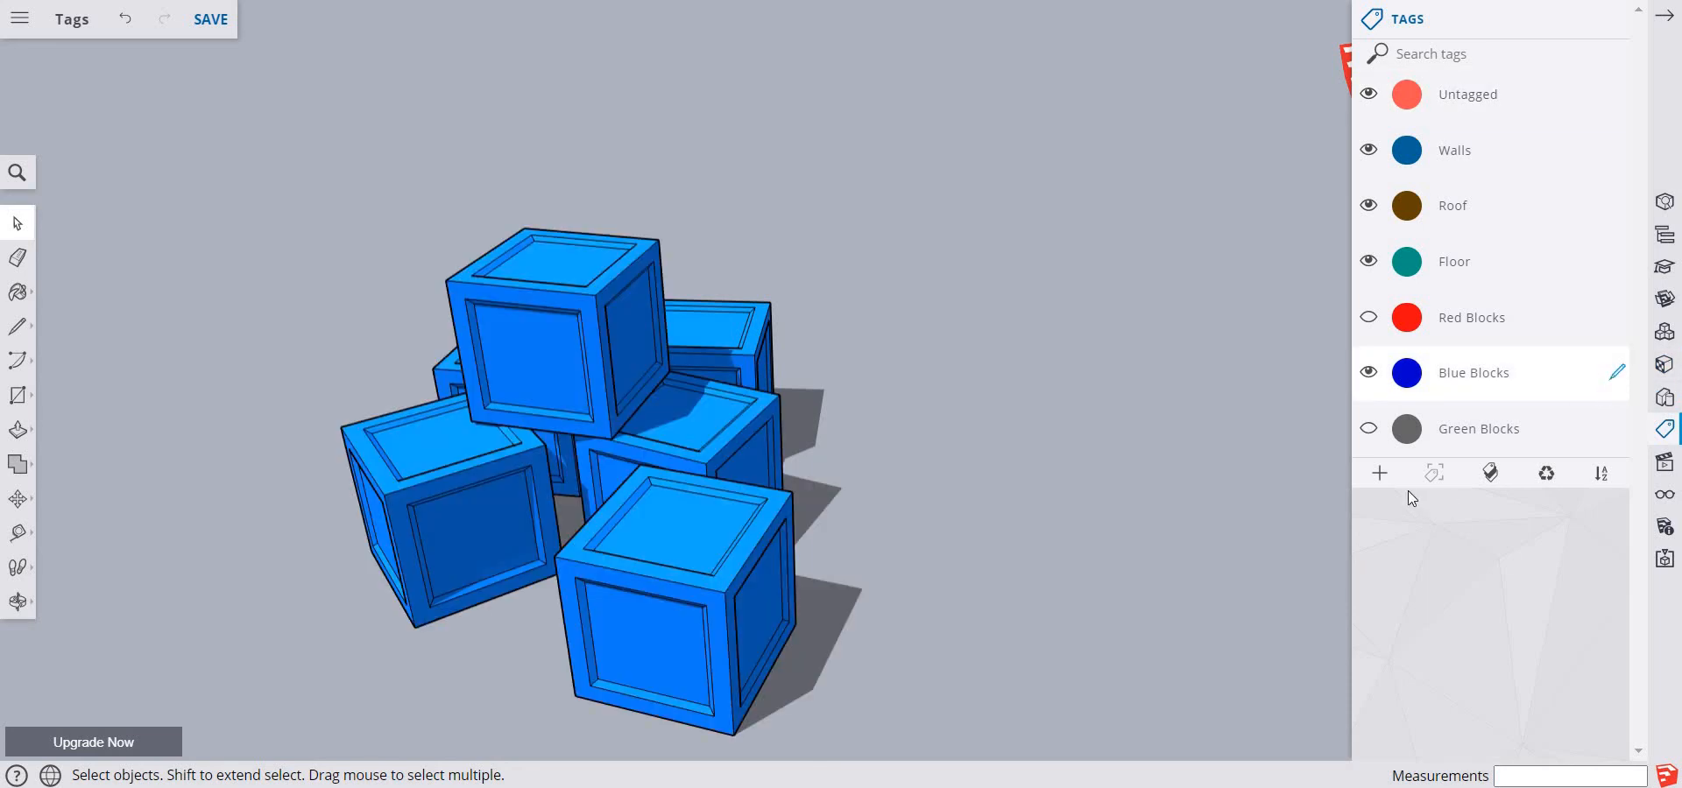
click(734, 350)
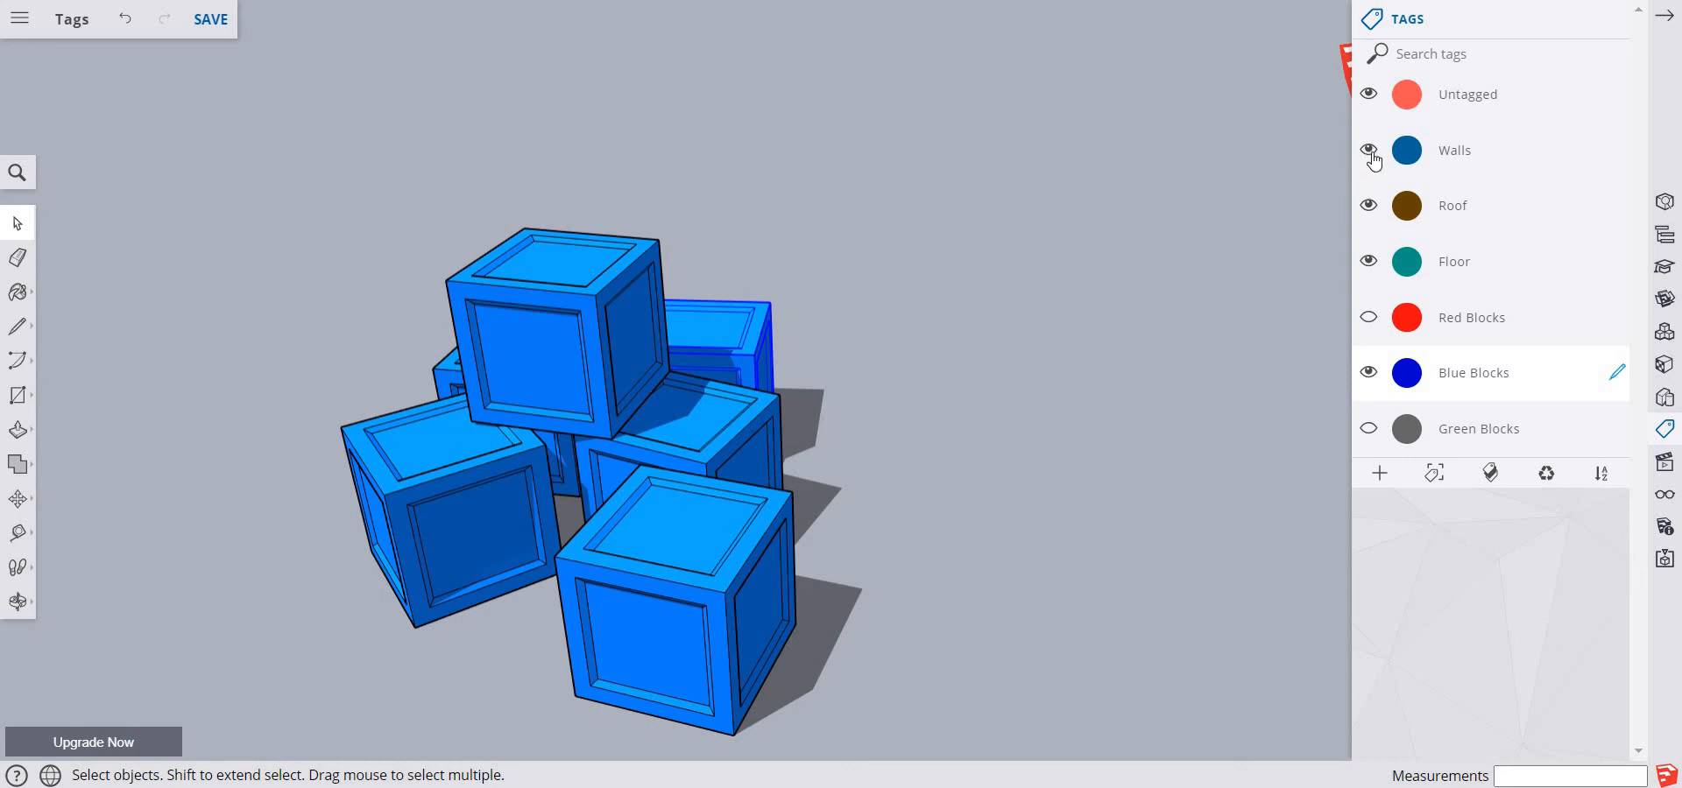
click(1617, 94)
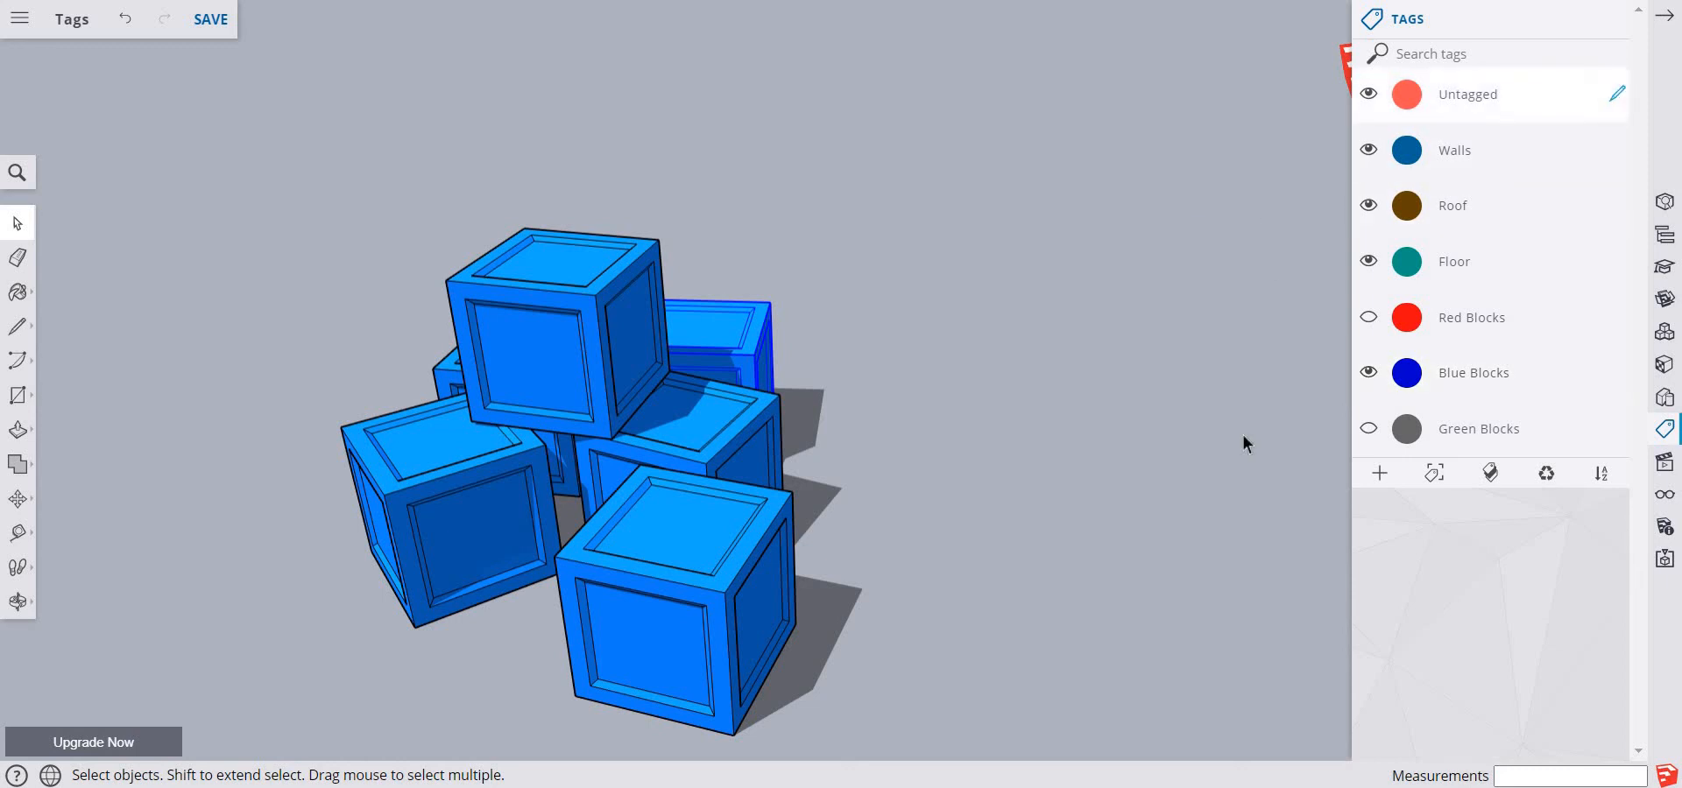
Check the block tags' visibility, leaving Red Blocks and Green Blocks shown and only Blue Blocks hidden
click(1368, 373)
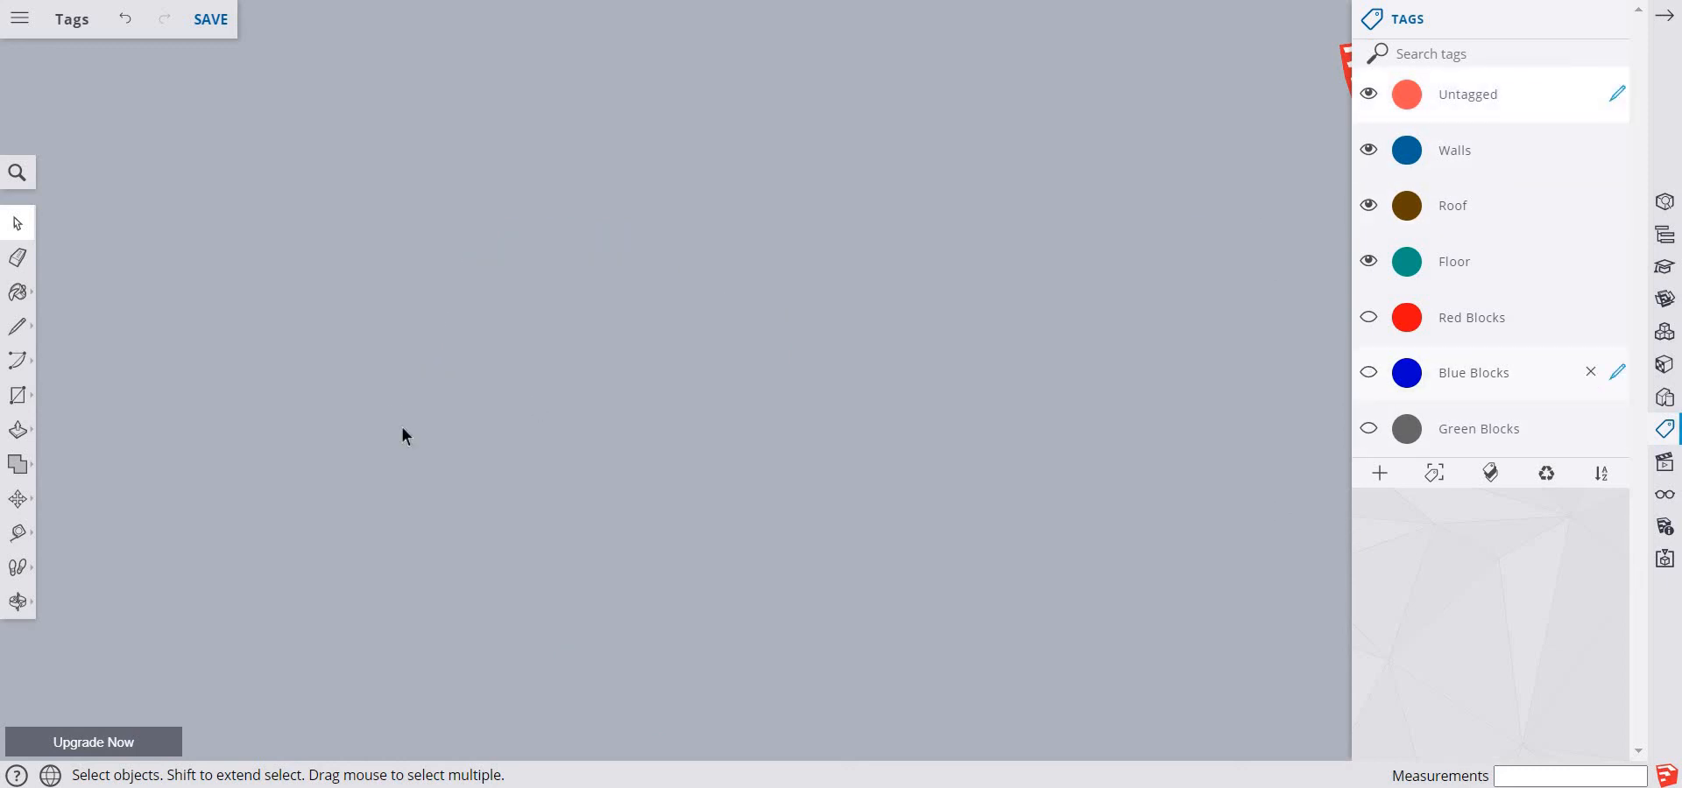
click(1369, 317)
click(1368, 373)
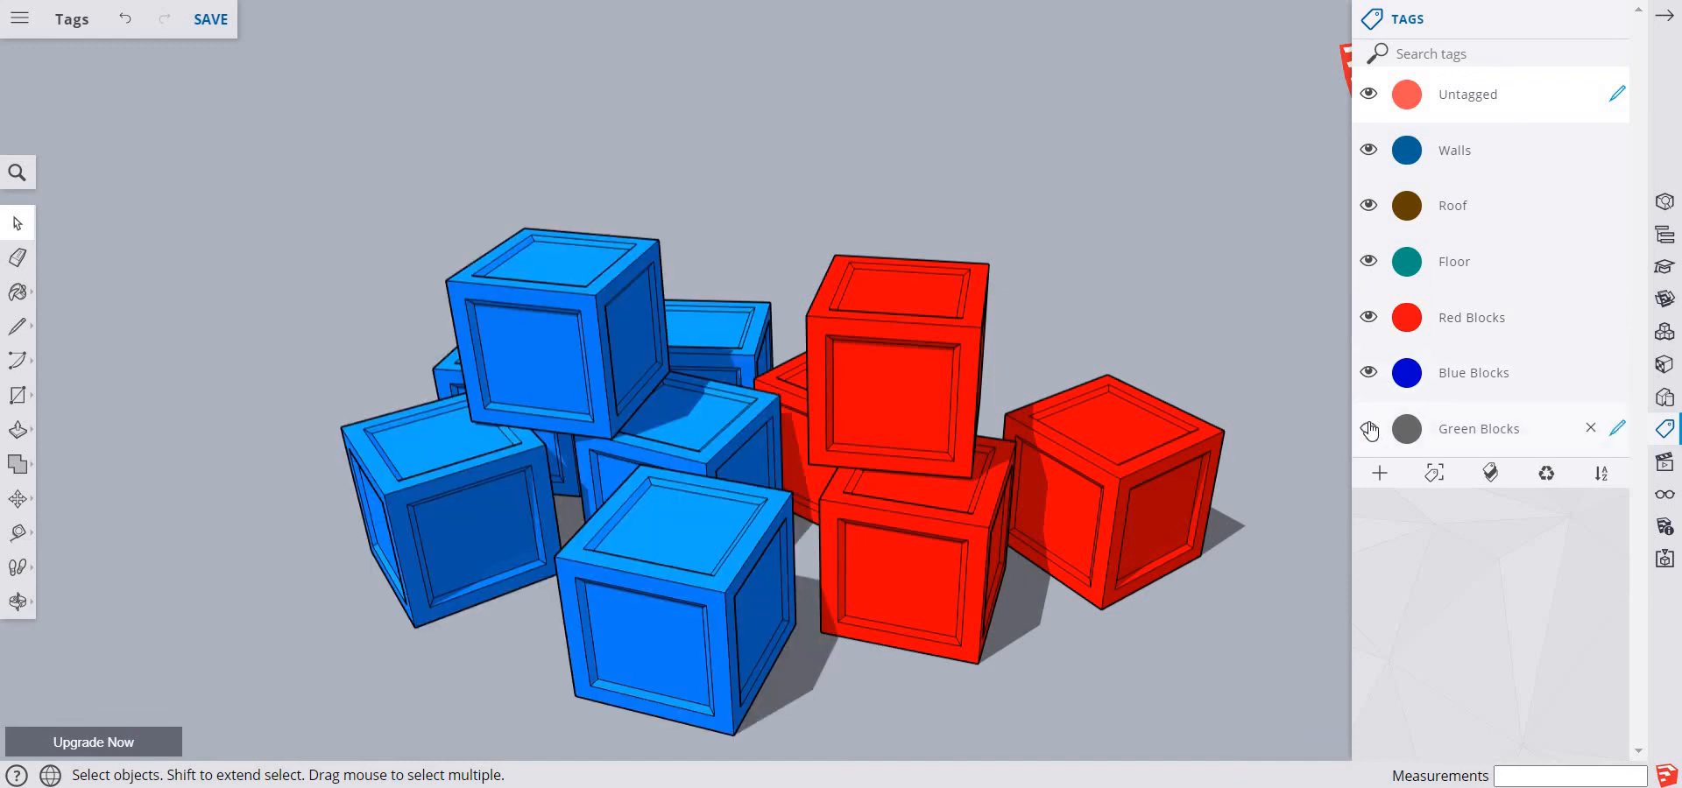
click(1368, 428)
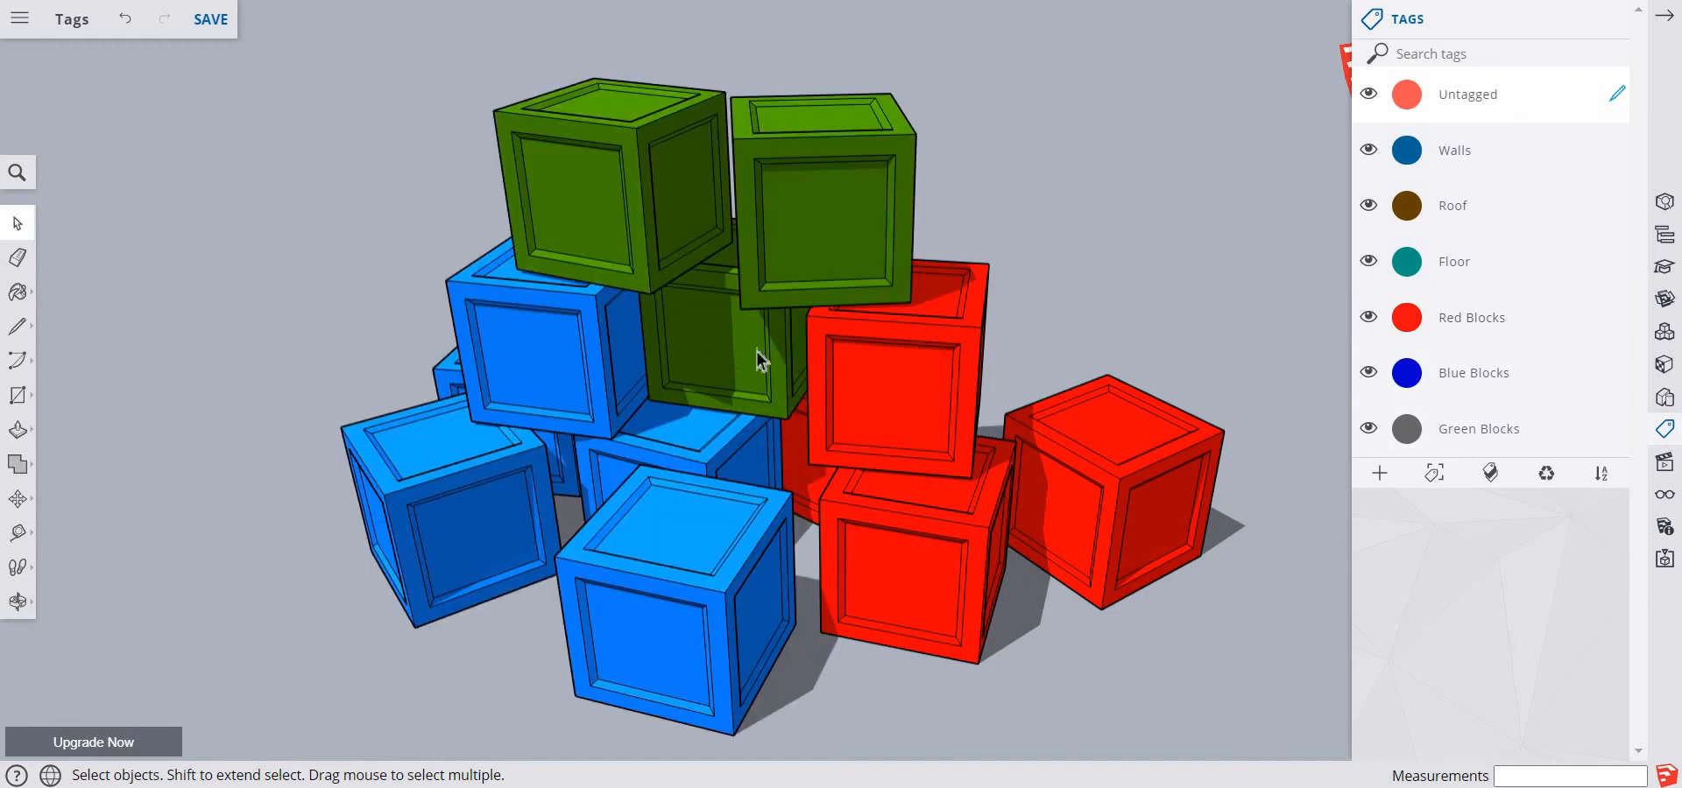
click(1370, 375)
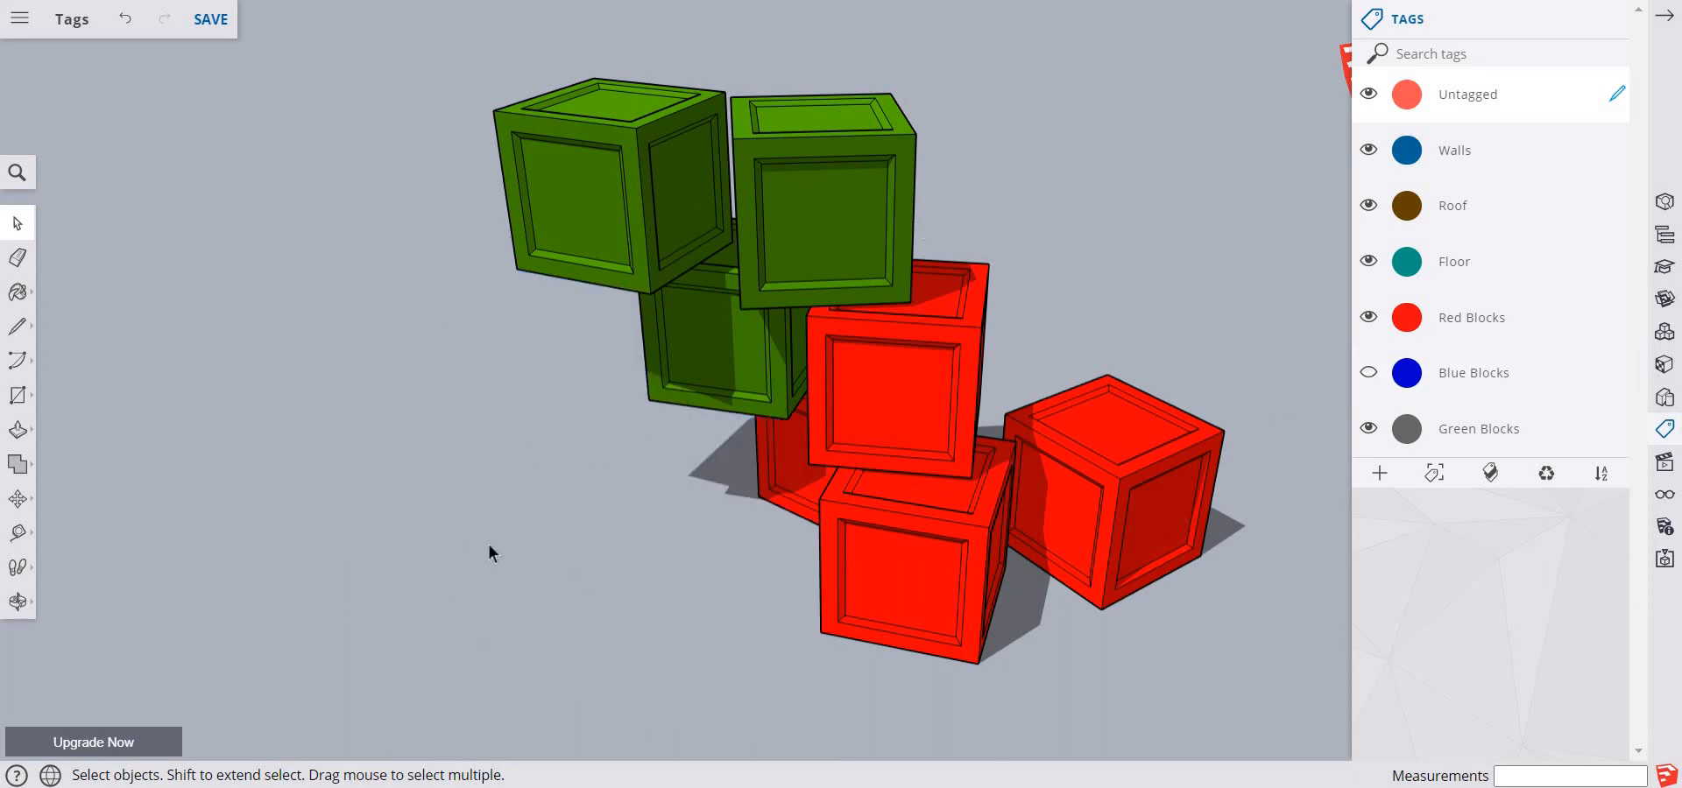
Paste the name image from the clipboard onto the ground in front of the blocks
right_click(525, 560)
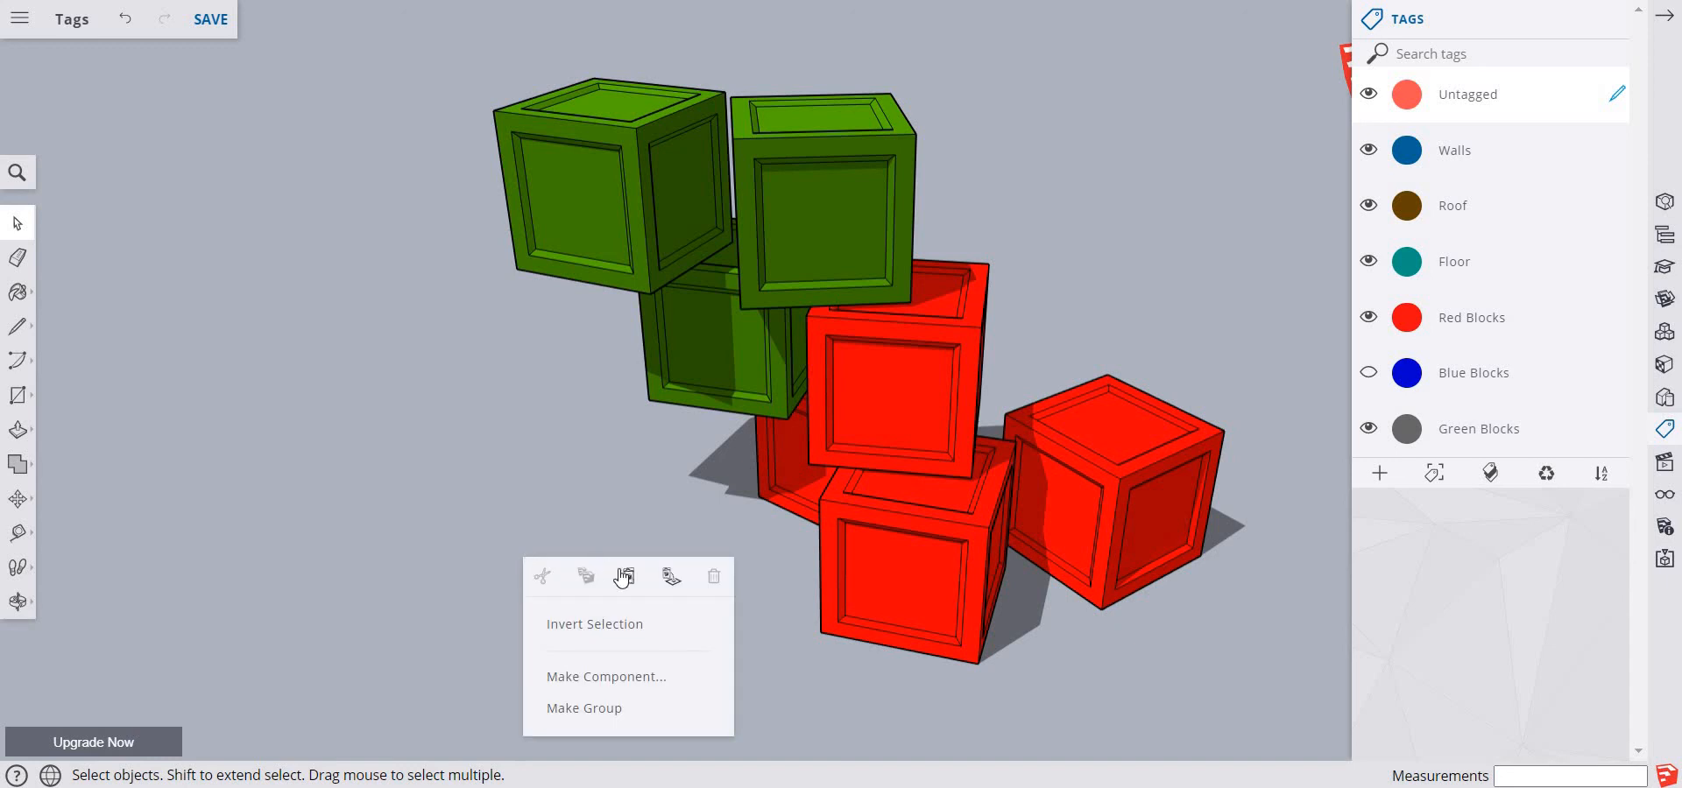
key(ctrl+v)
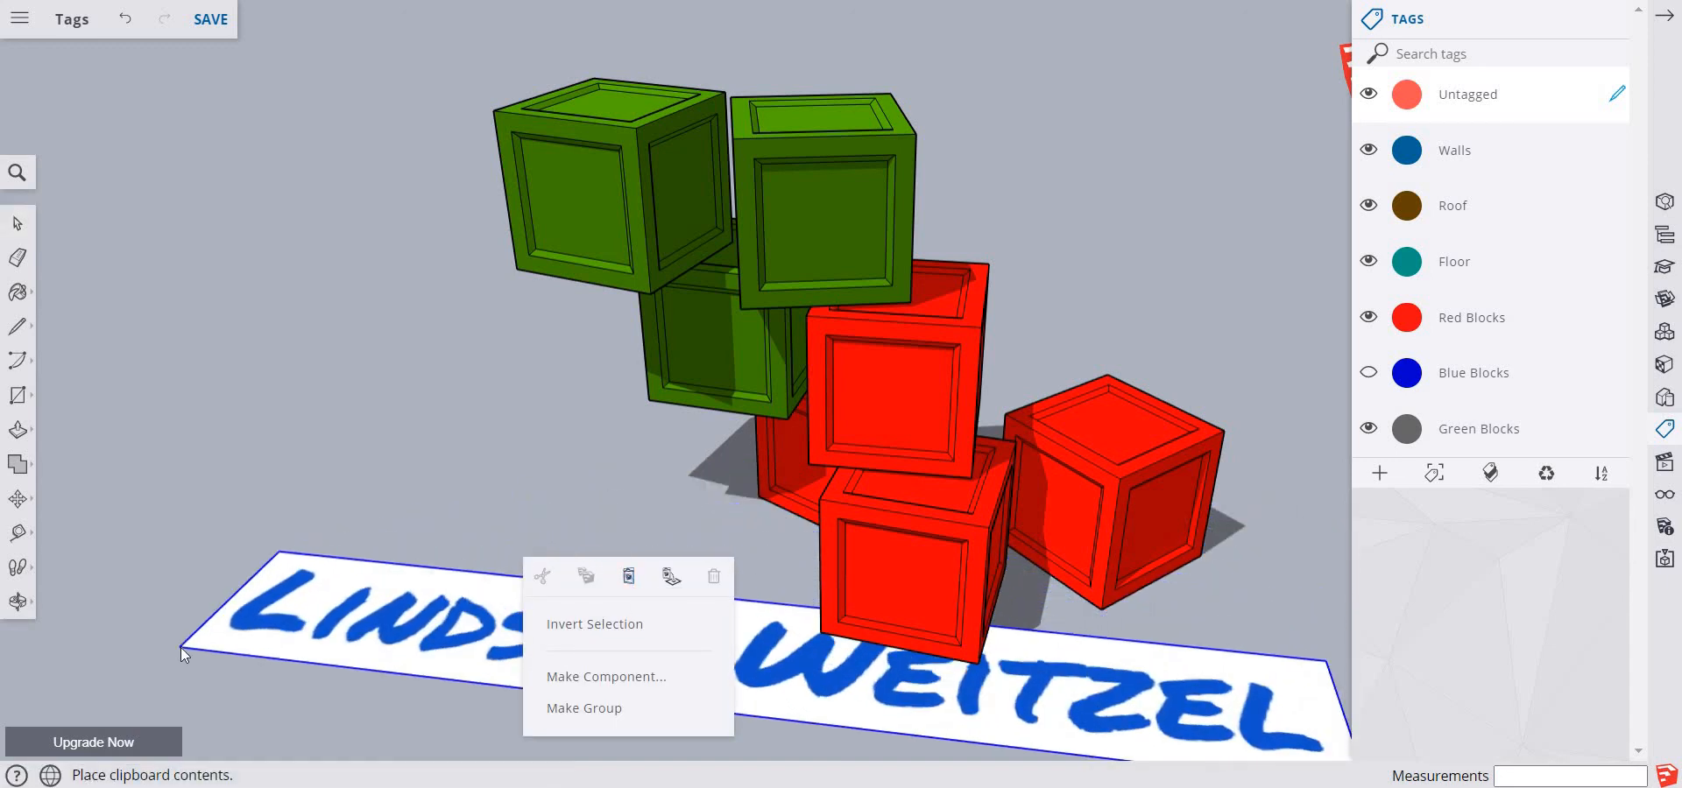
click(180, 648)
Scale the pasted name image down uniformly to about 0.58 and deselect it
mouse_move(18, 498)
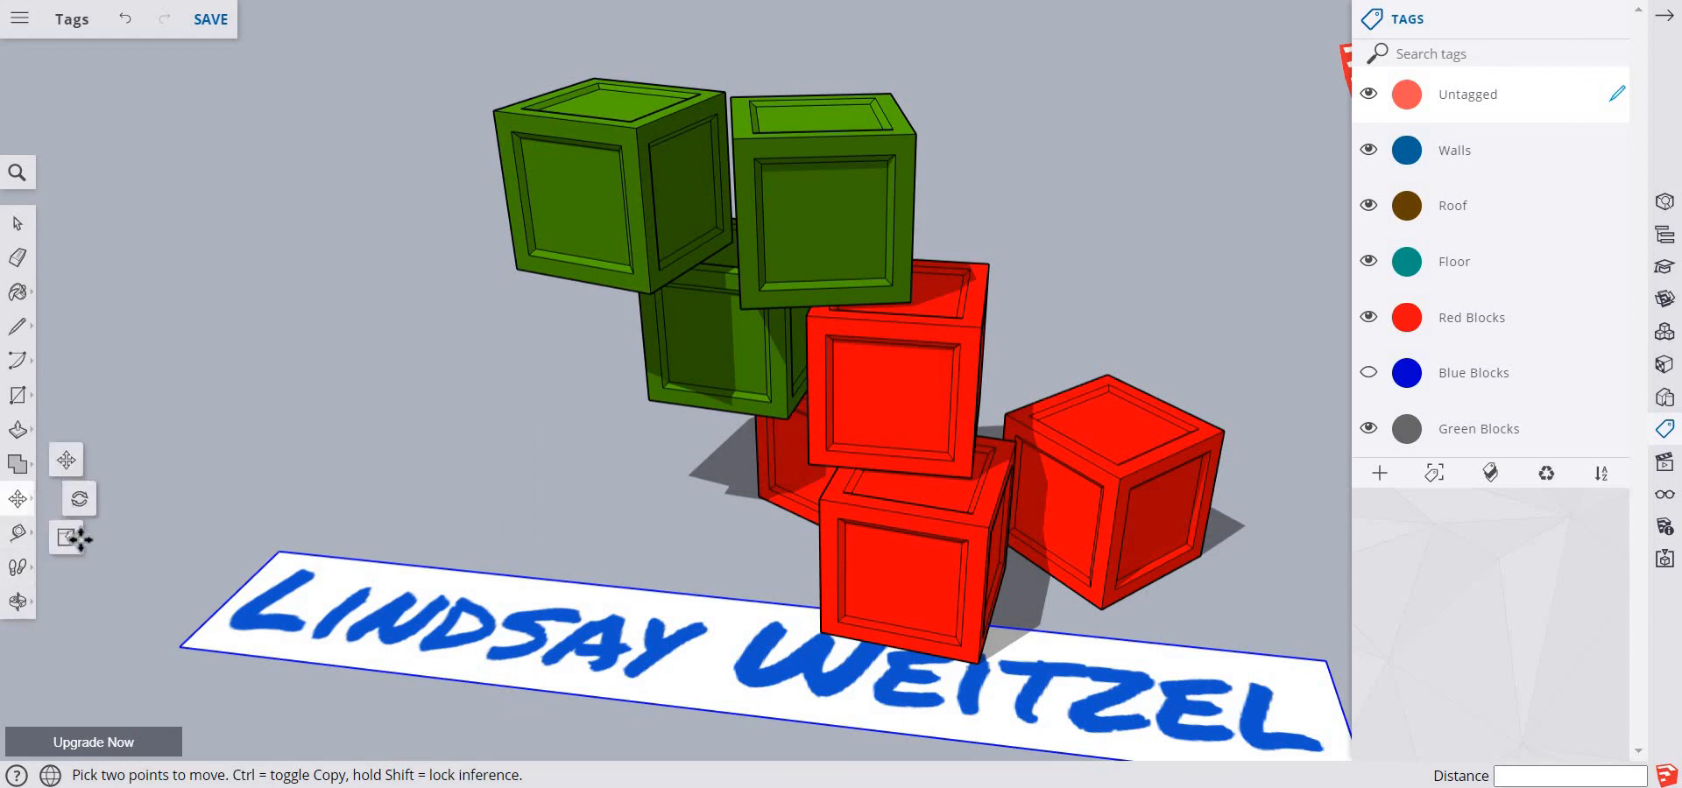
click(77, 538)
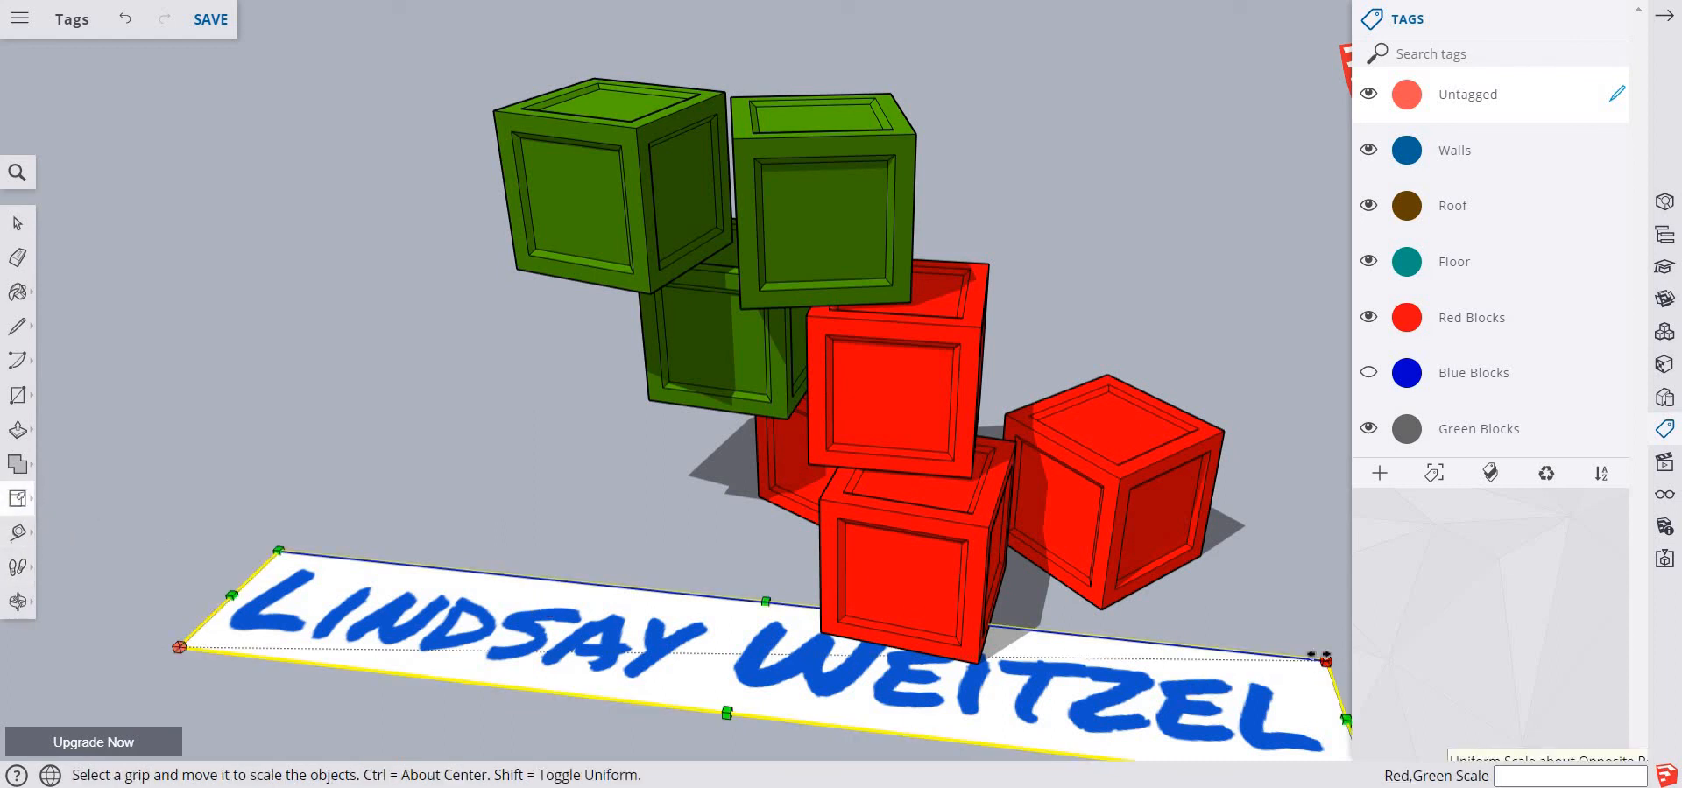
drag(1319, 655, 854, 705)
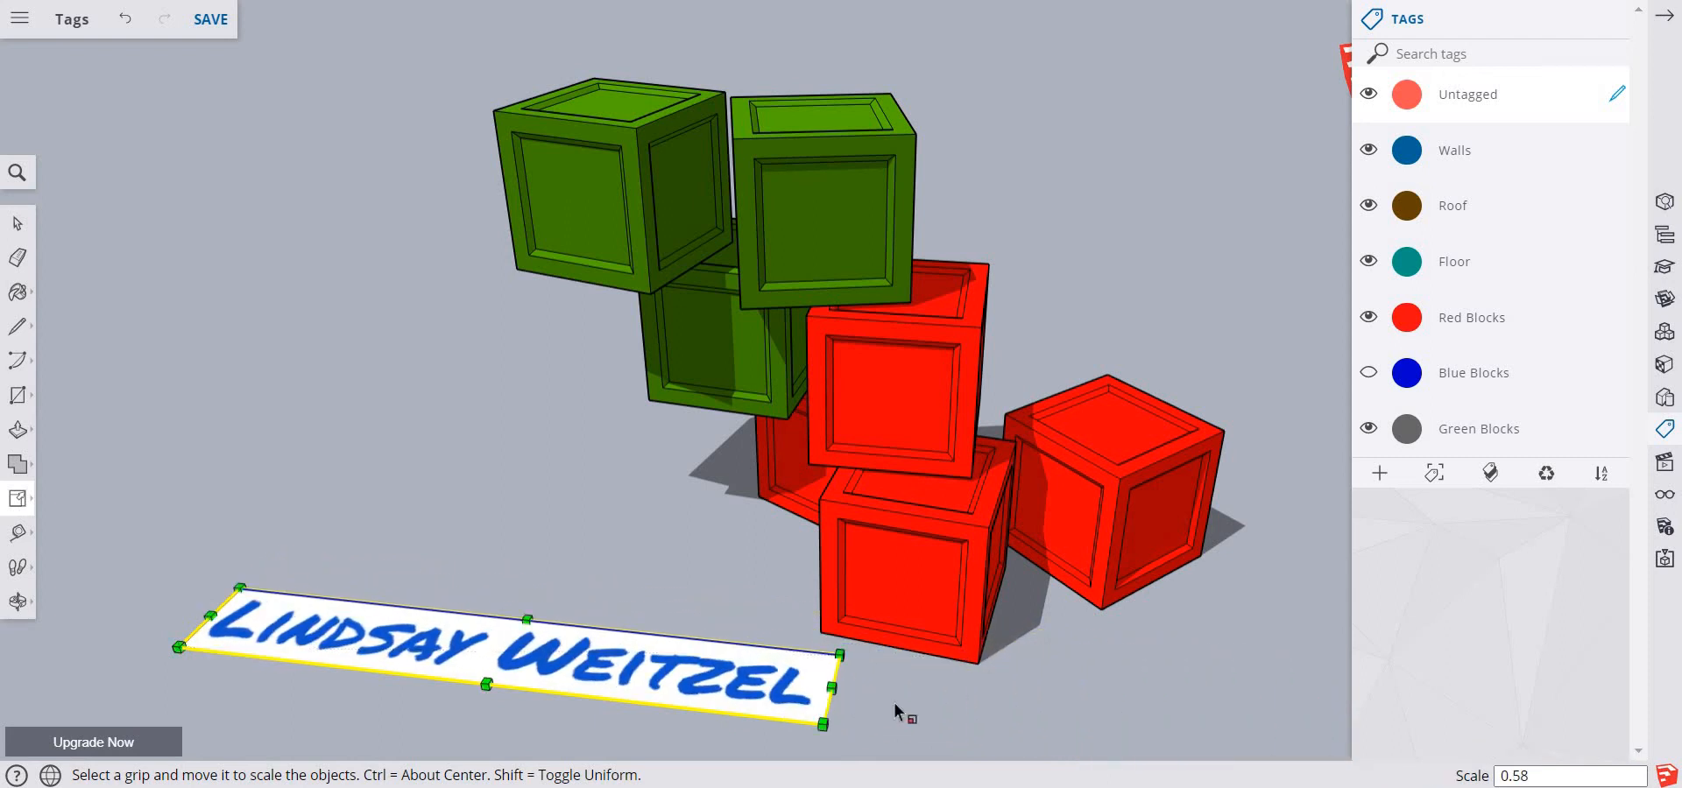
key(space)
click(507, 491)
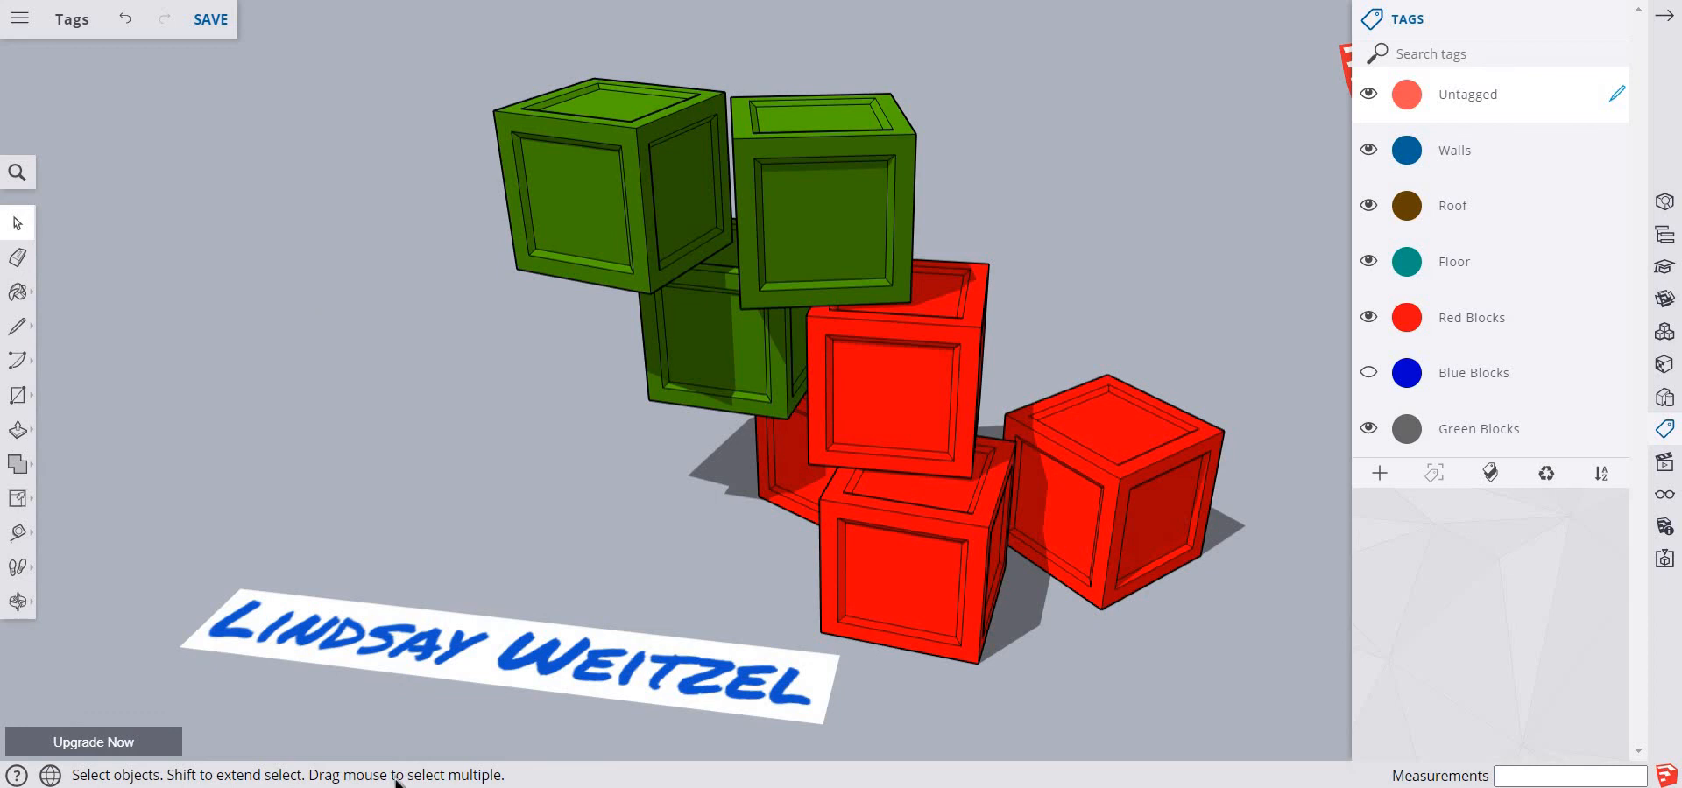
Switch to Snipping Tool and capture the blocks, the name image and the tag list in a new snip
click(764, 382)
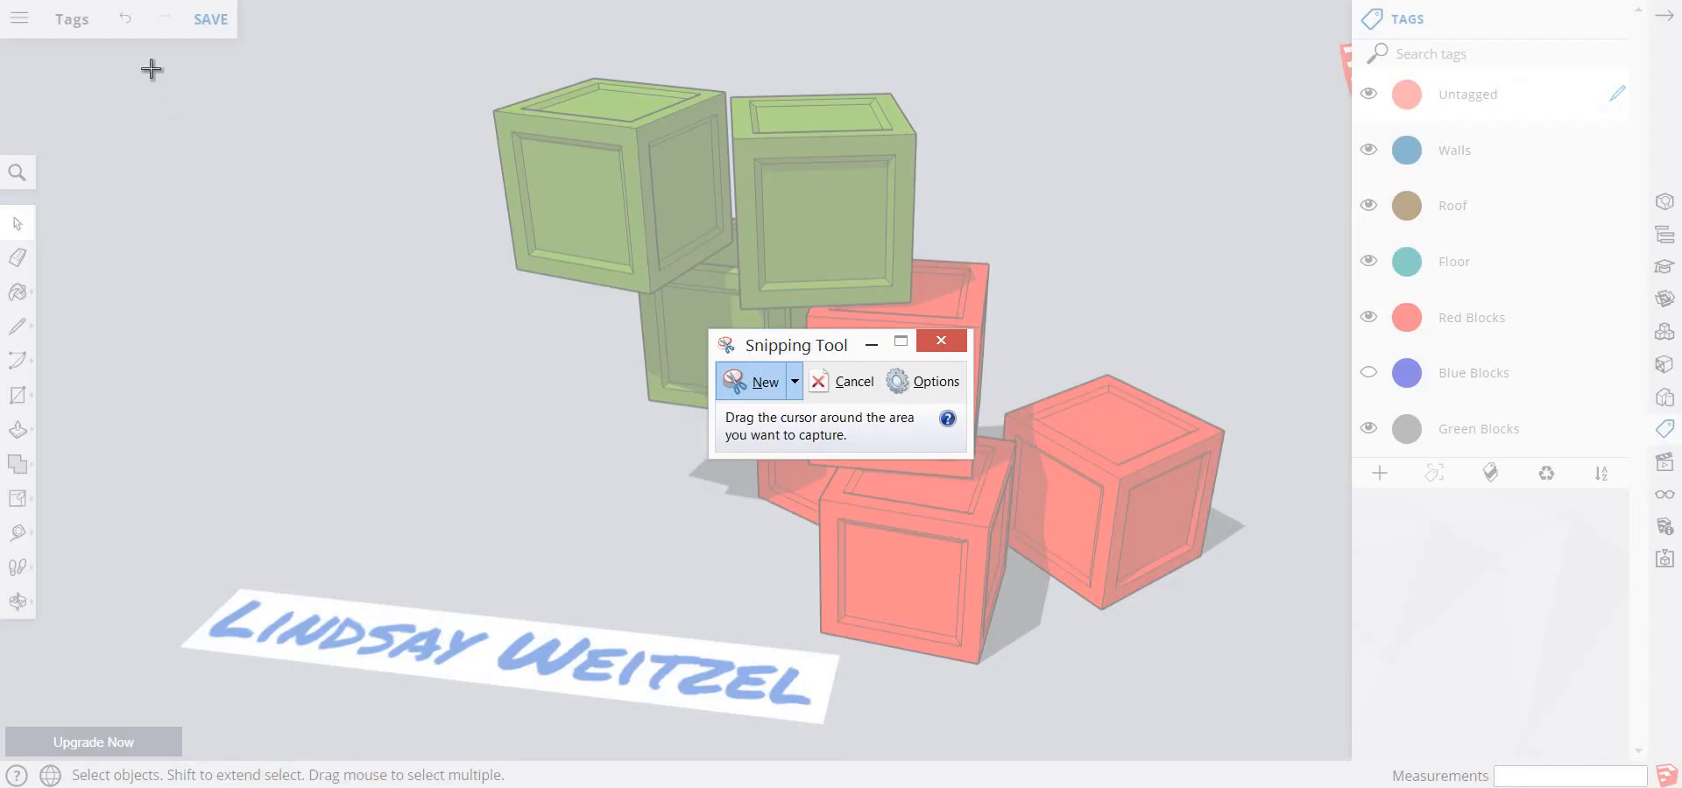
drag(150, 67, 1634, 723)
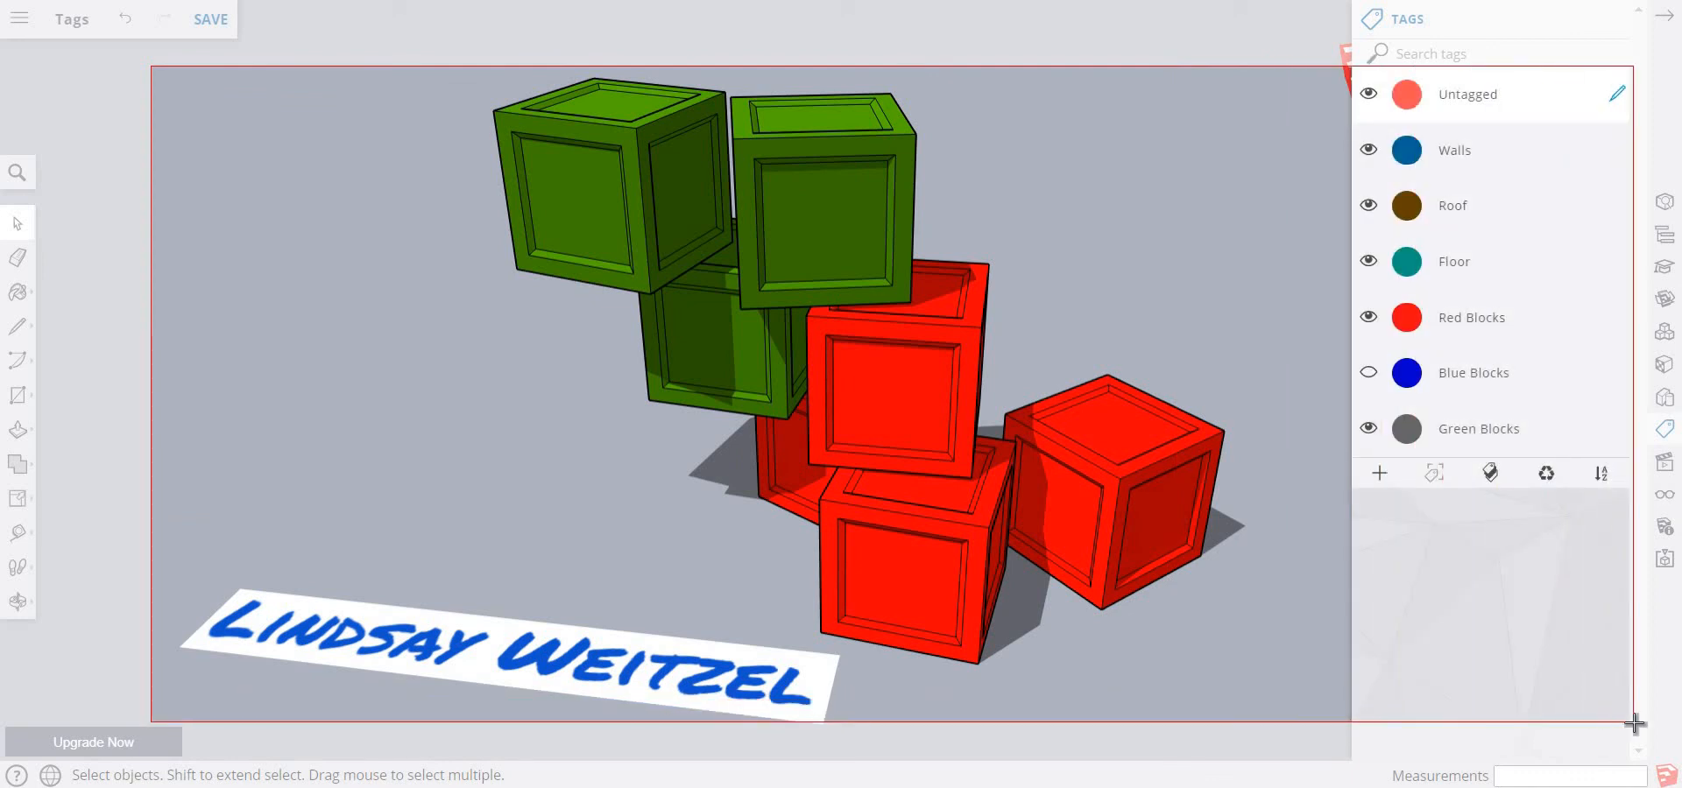
drag(1633, 722, 1633, 722)
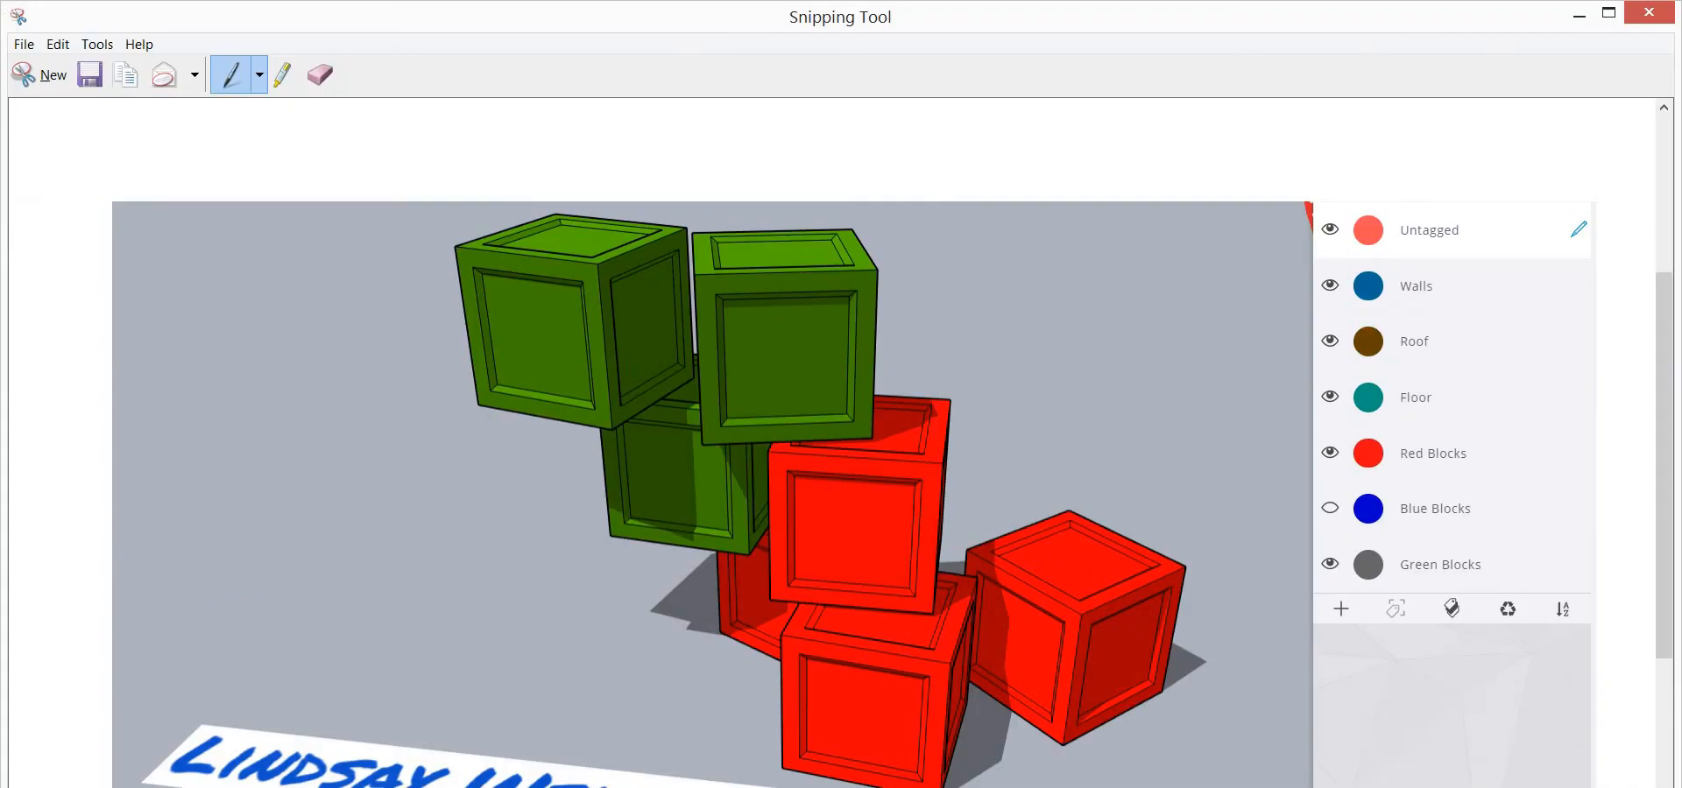